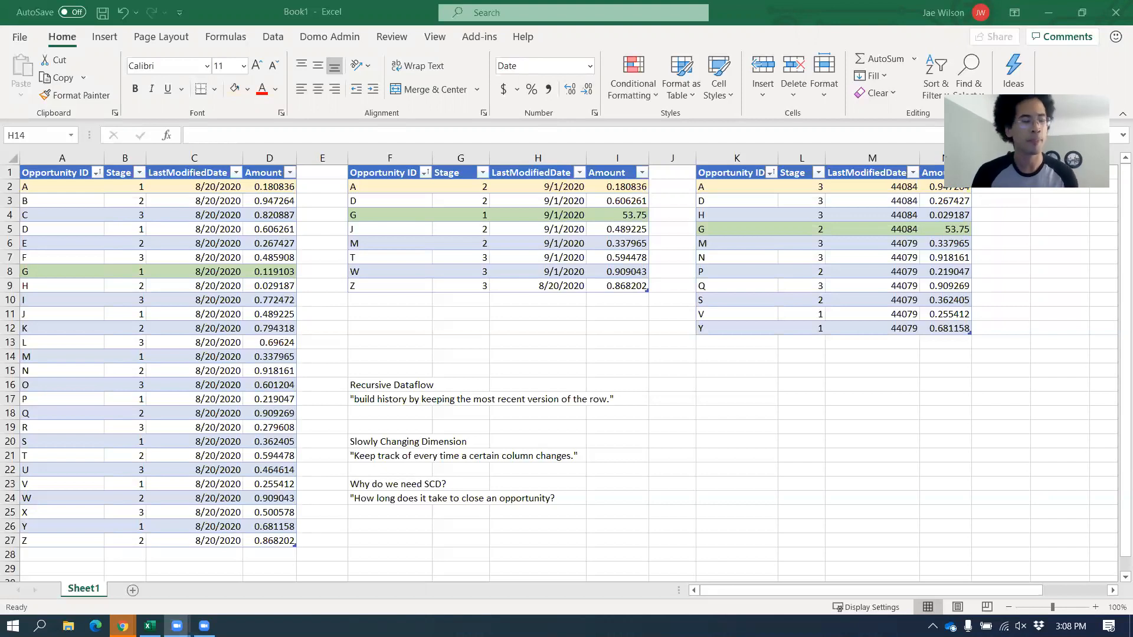
Switch to Chrome and show the beginning of the Creating a Recursive/Snapshot ETL DataFlow article with no text selected.
key("alt+Tab")
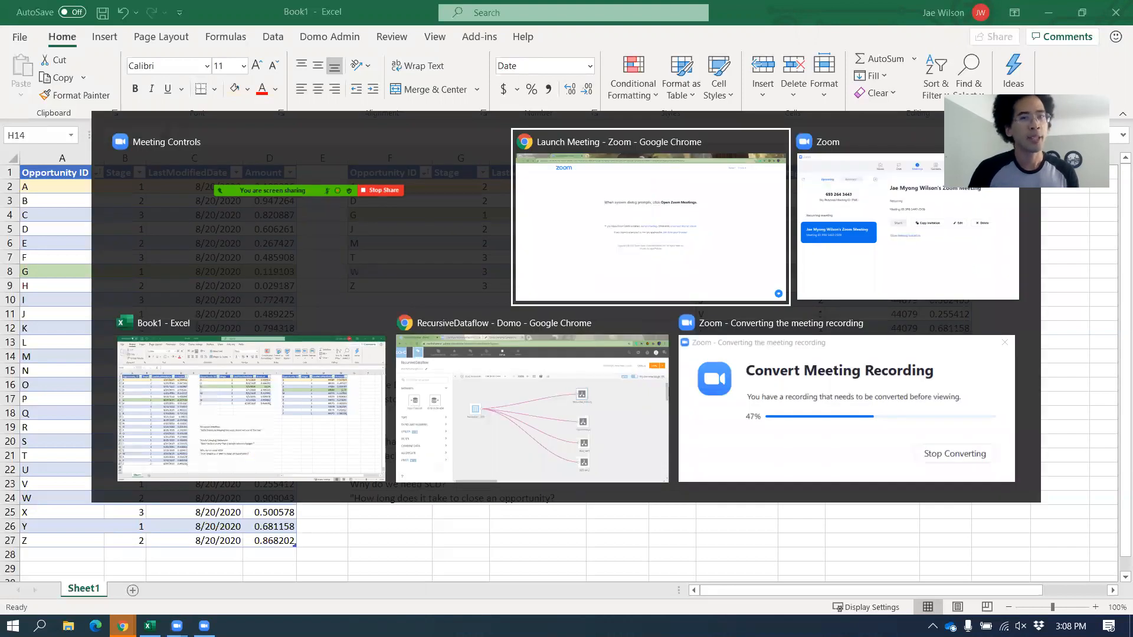
key("Tab")
key("Tab")
key("Tab")
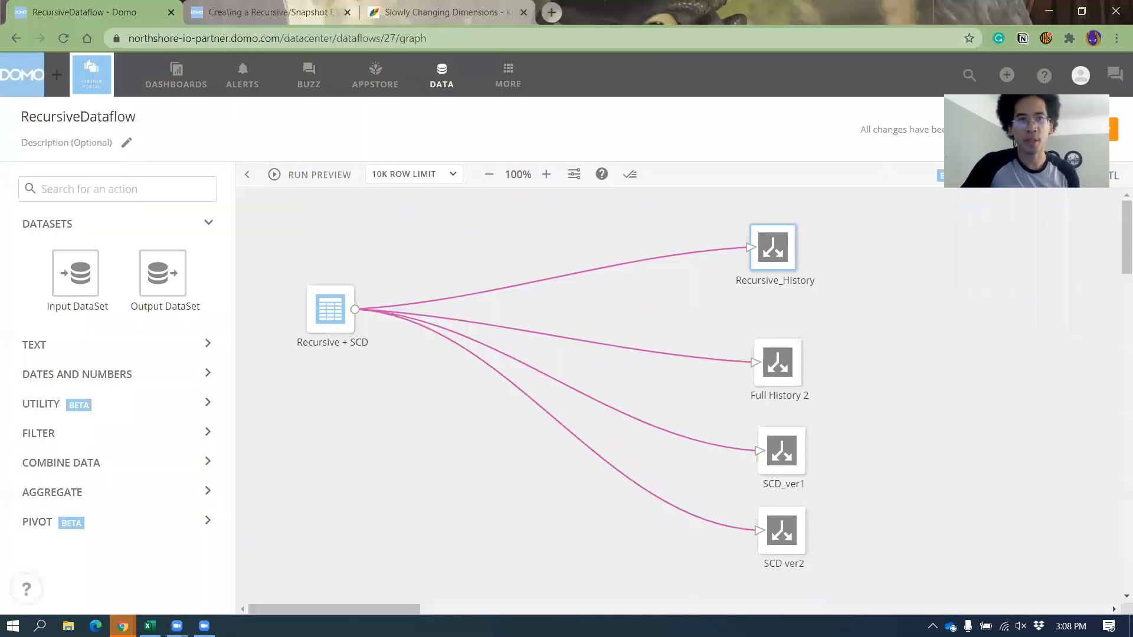
left_click(333, 12)
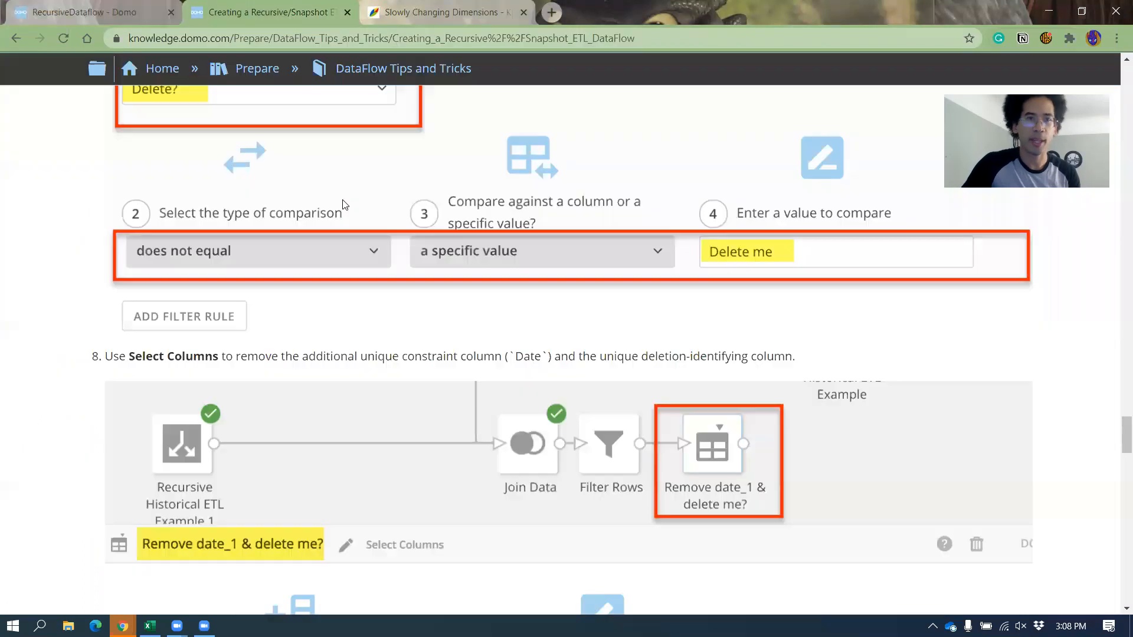
left_click_drag(1126, 437, 1117, 82)
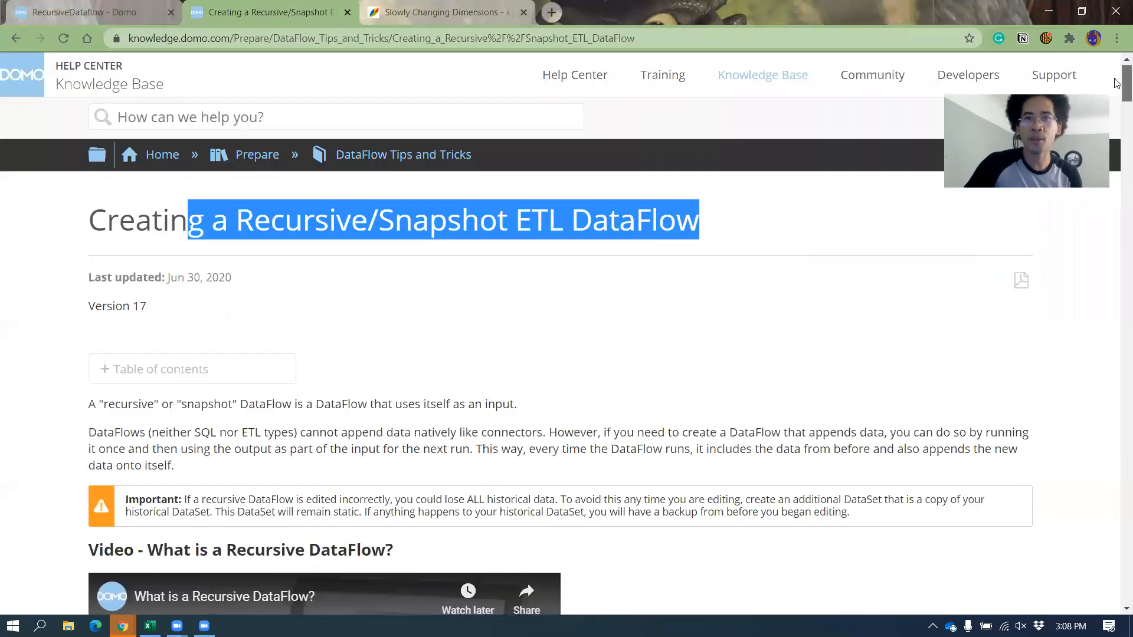
left_click(844, 262)
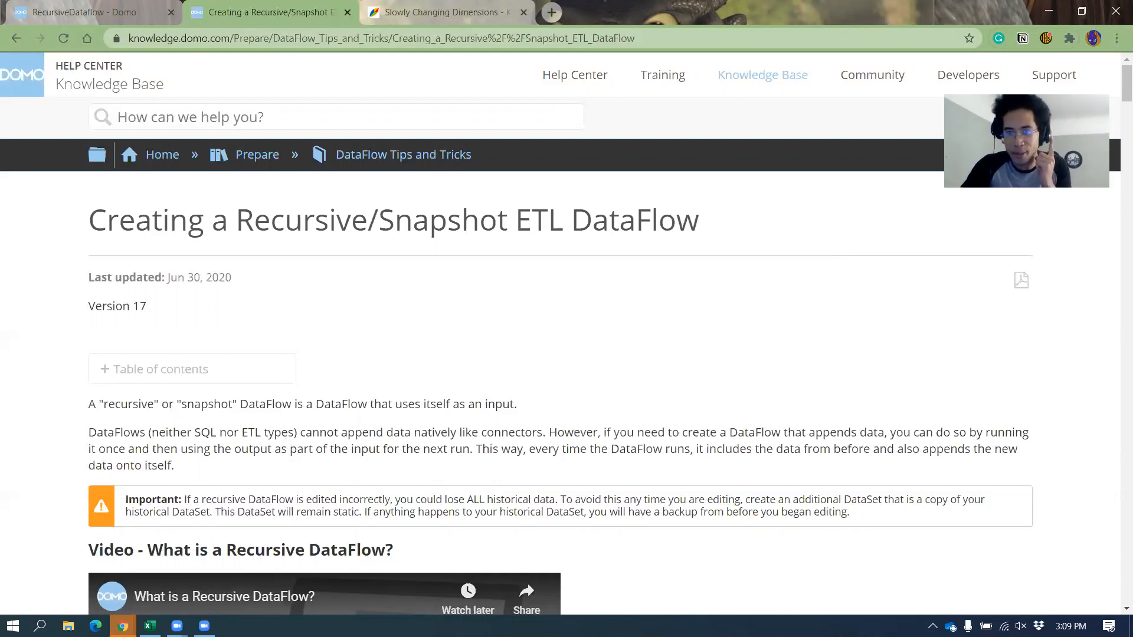
Lower the computer's speaker volume to 0 and close the volume control.
left_click(1021, 626)
left_click(996, 595)
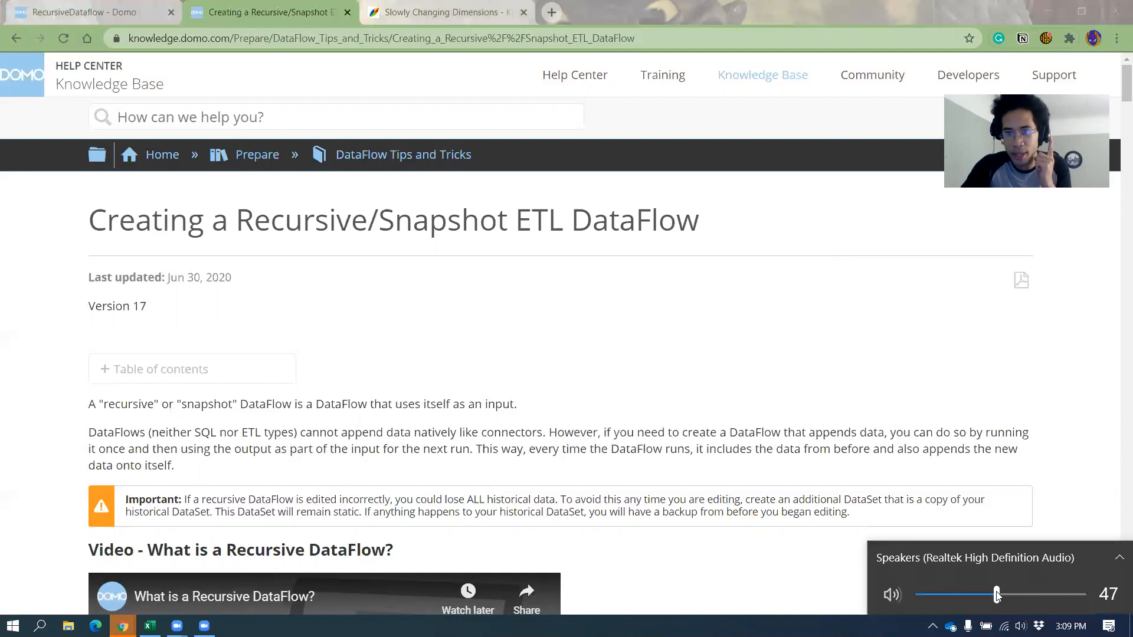
left_click_drag(996, 596, 875, 603)
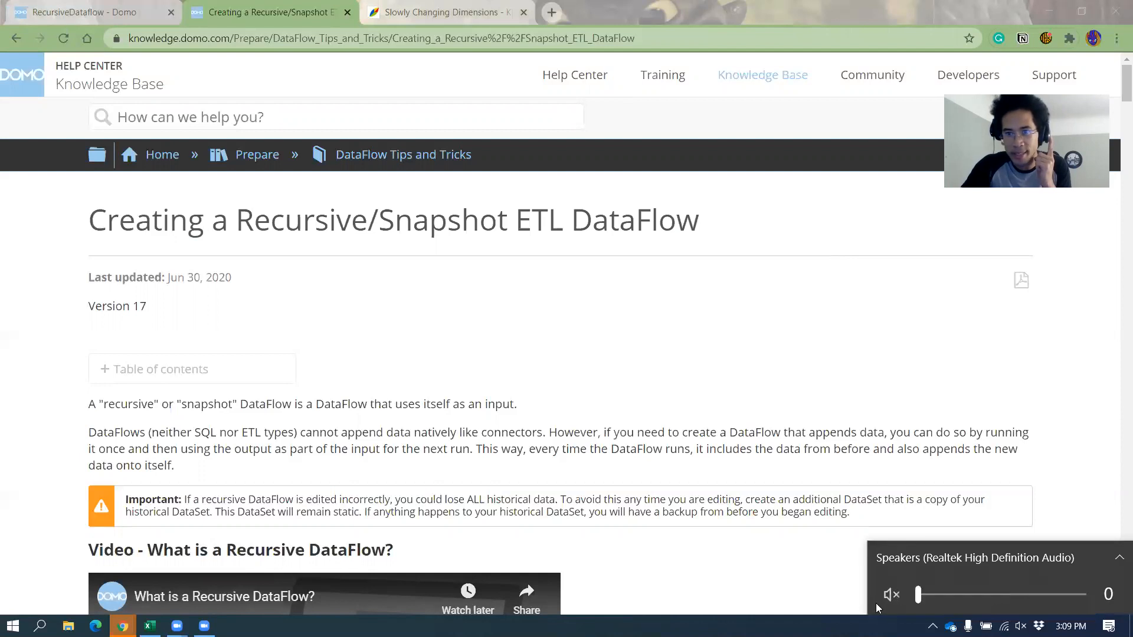
left_click(914, 393)
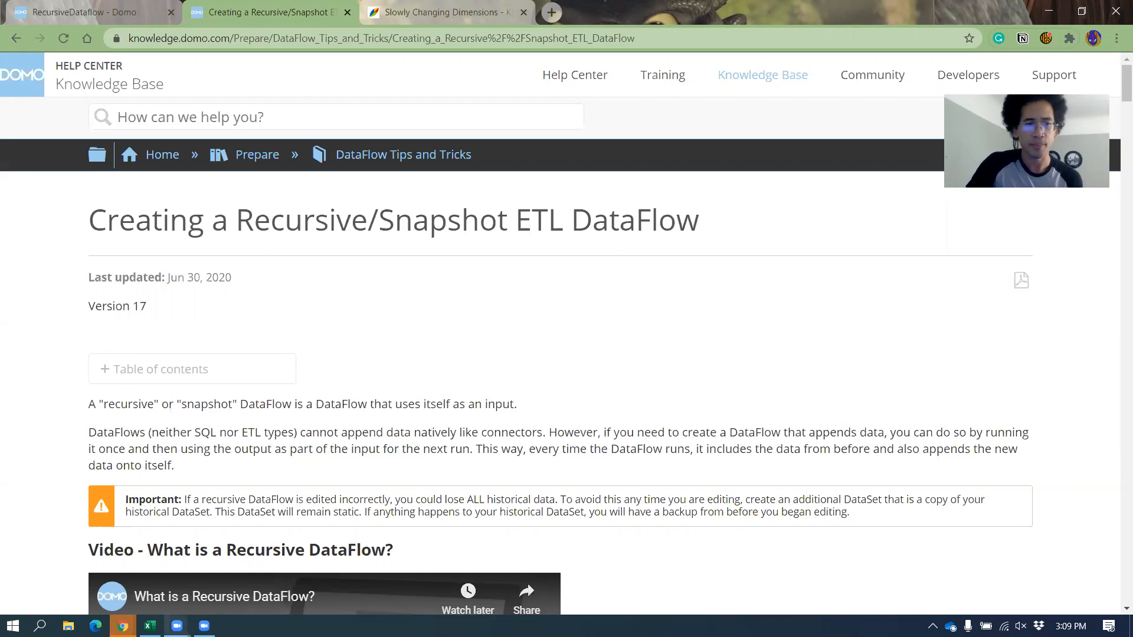
Switch to the Book1 workbook in Excel and enlarge the notes on Recursive Dataflow and Slowly Changing Dimension for reading.
left_click(150, 626)
left_click(421, 388)
left_click(584, 361)
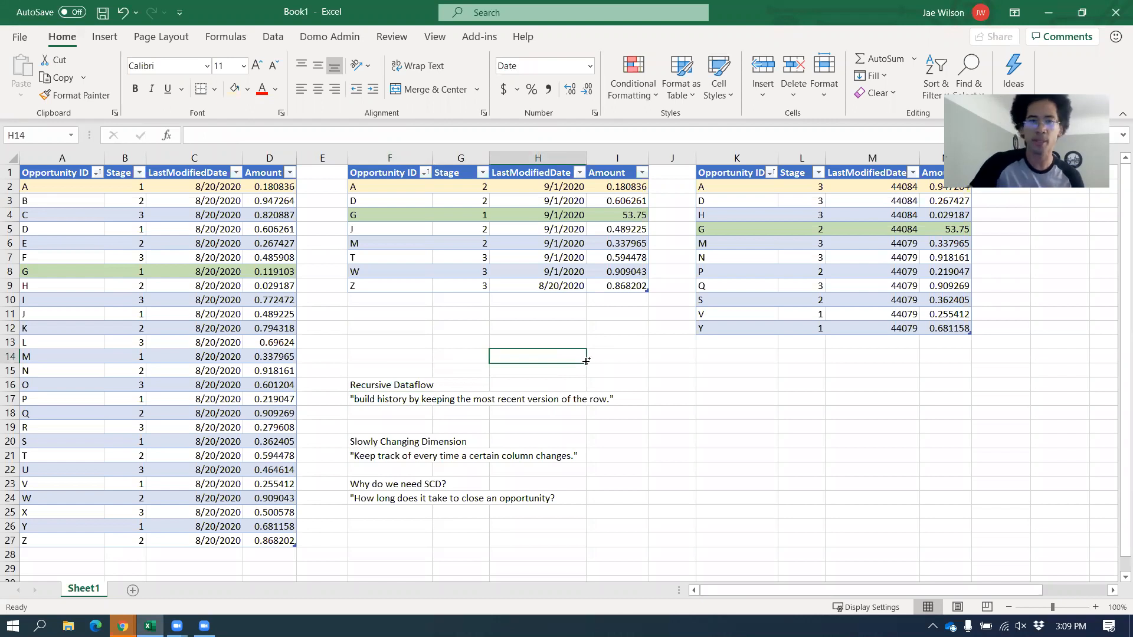
scroll(538, 373, "up", 3, "ctrl")
scroll(537, 374, "down", 1)
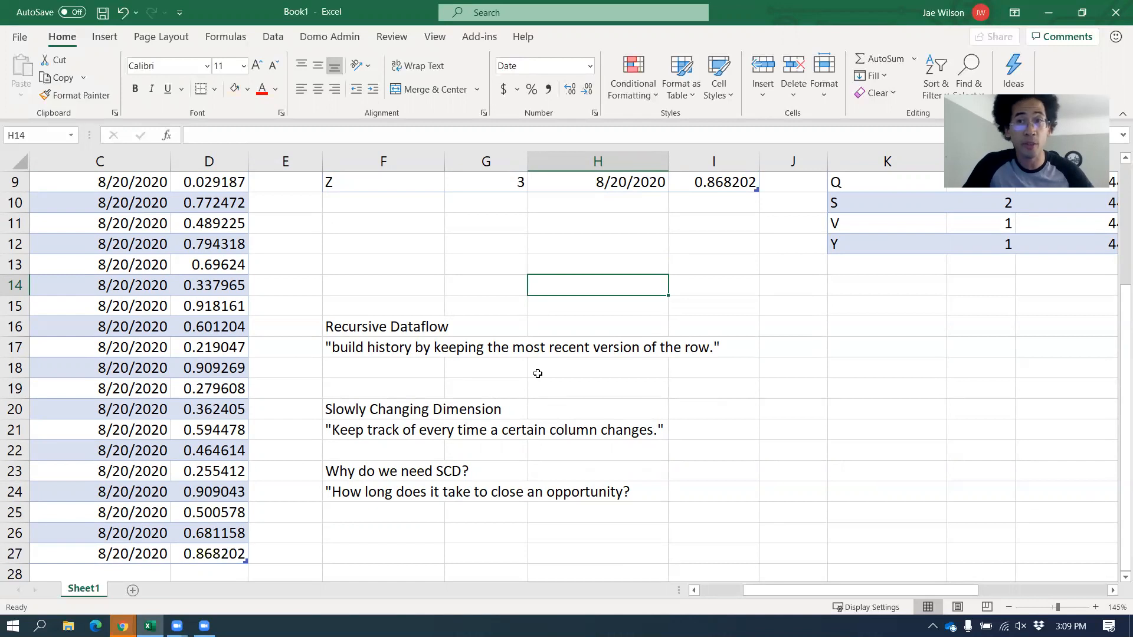
In Chrome, review the recursive ETL article down to its completed ETL diagram and the Three Types section of Kimball's Slowly Changing Dimensions article.
key("alt+Tab")
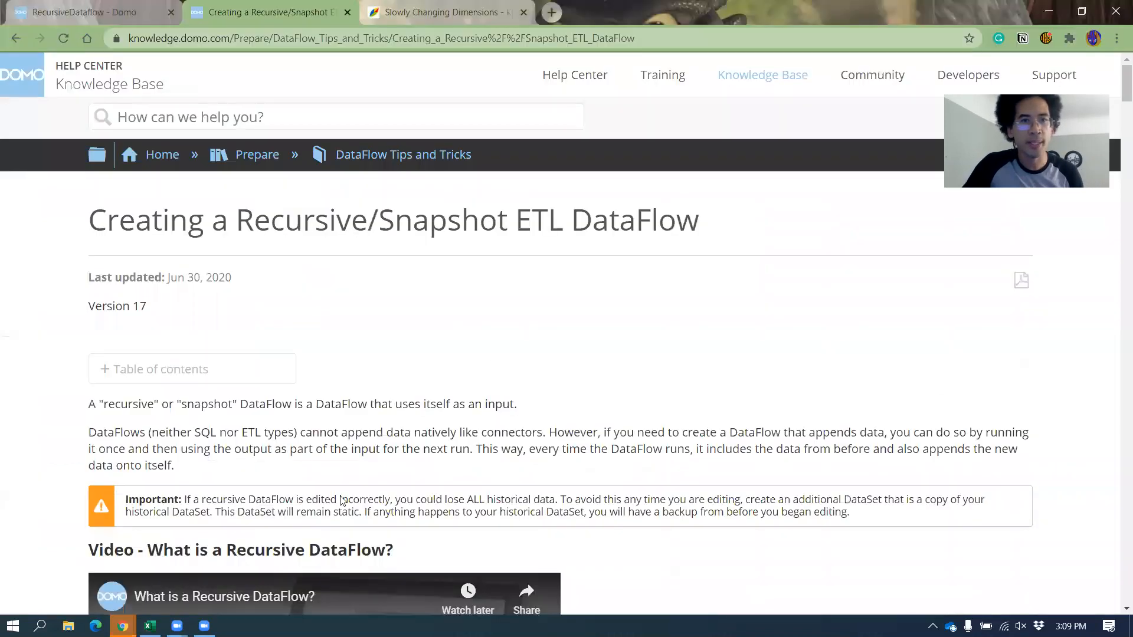
scroll(429, 373, "down", 6)
scroll(431, 373, "up", 8)
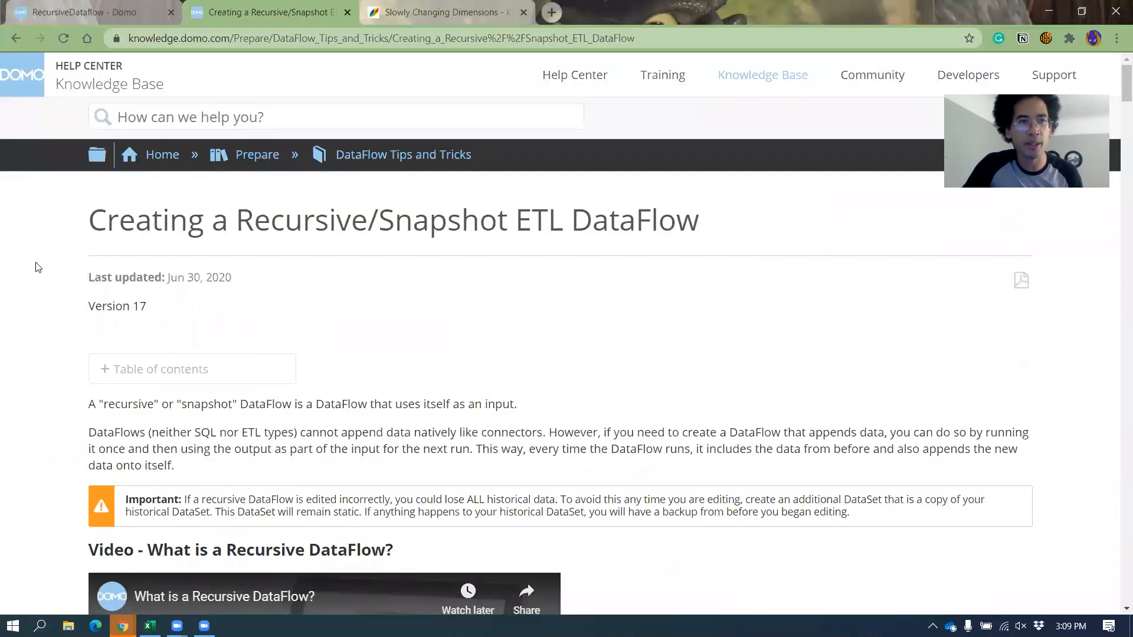
scroll(524, 231, "down", 20)
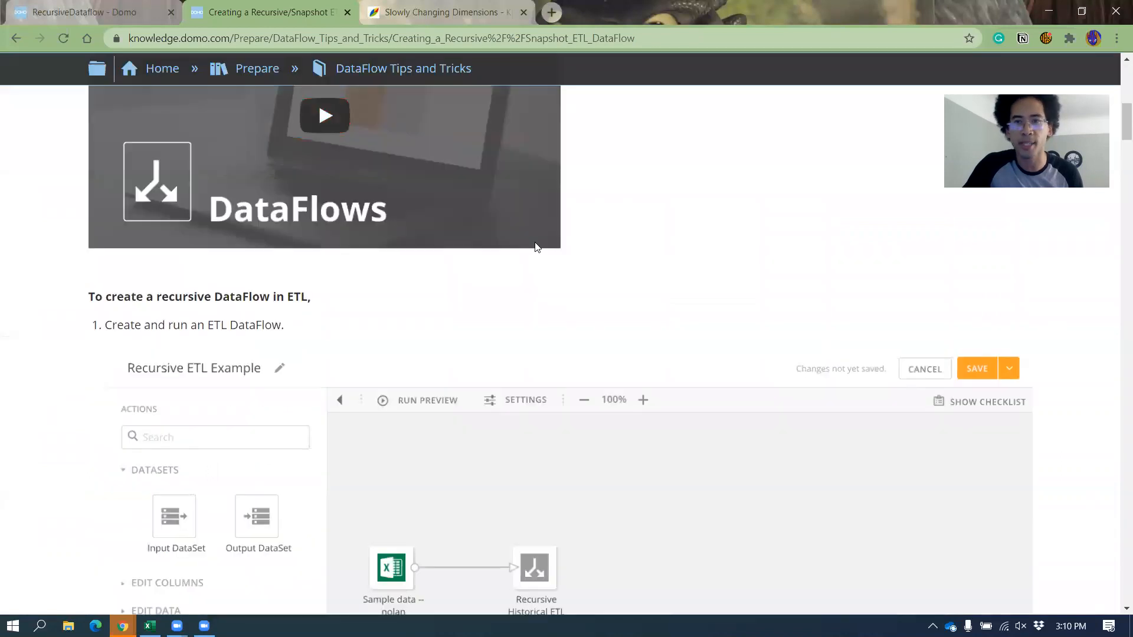
scroll(532, 228, "down", 20)
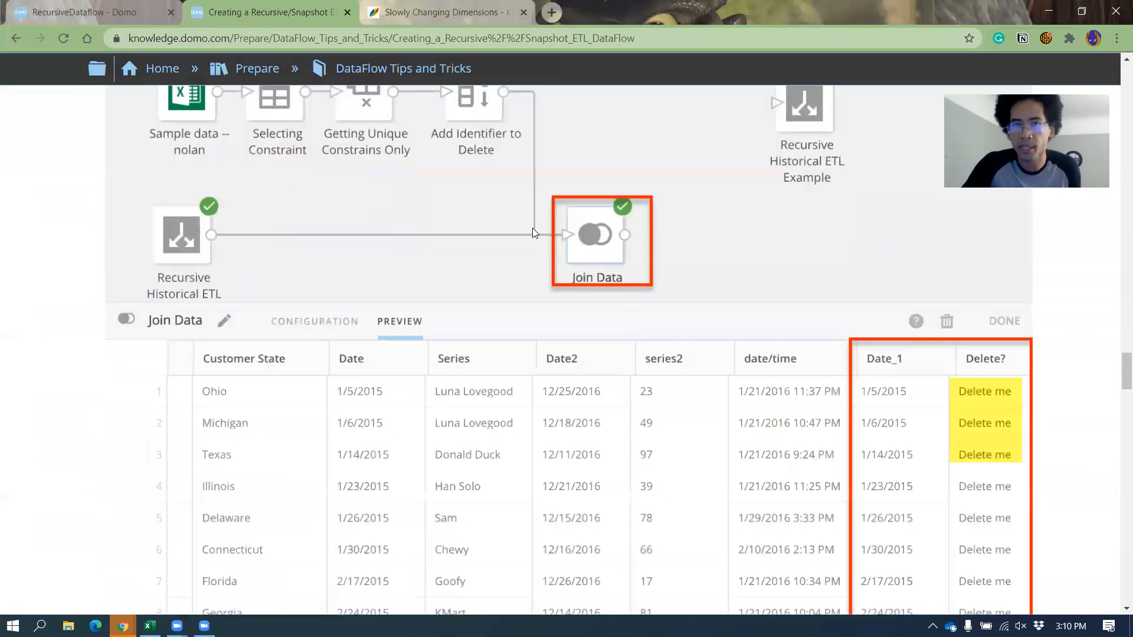
scroll(532, 228, "down", 15)
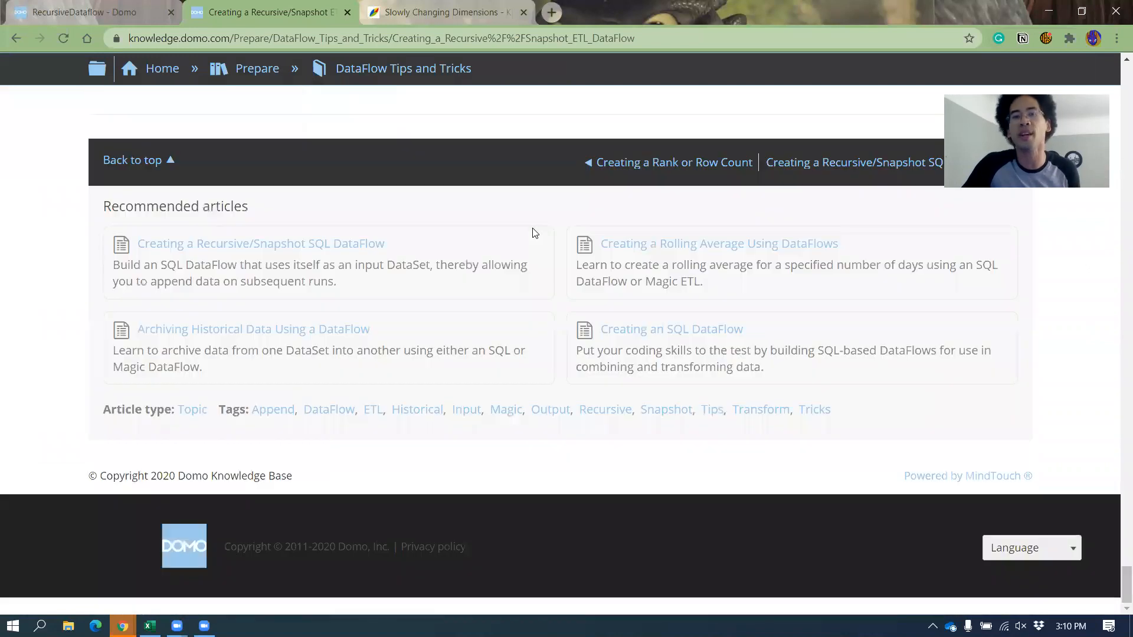
scroll(532, 228, "up", 12)
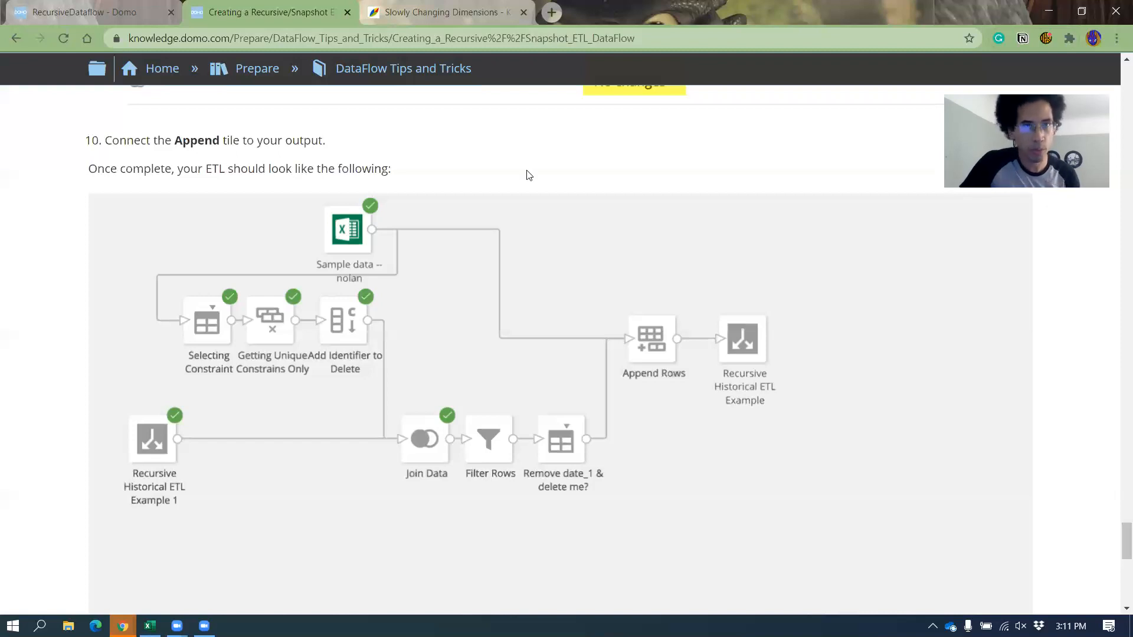
left_click(456, 21)
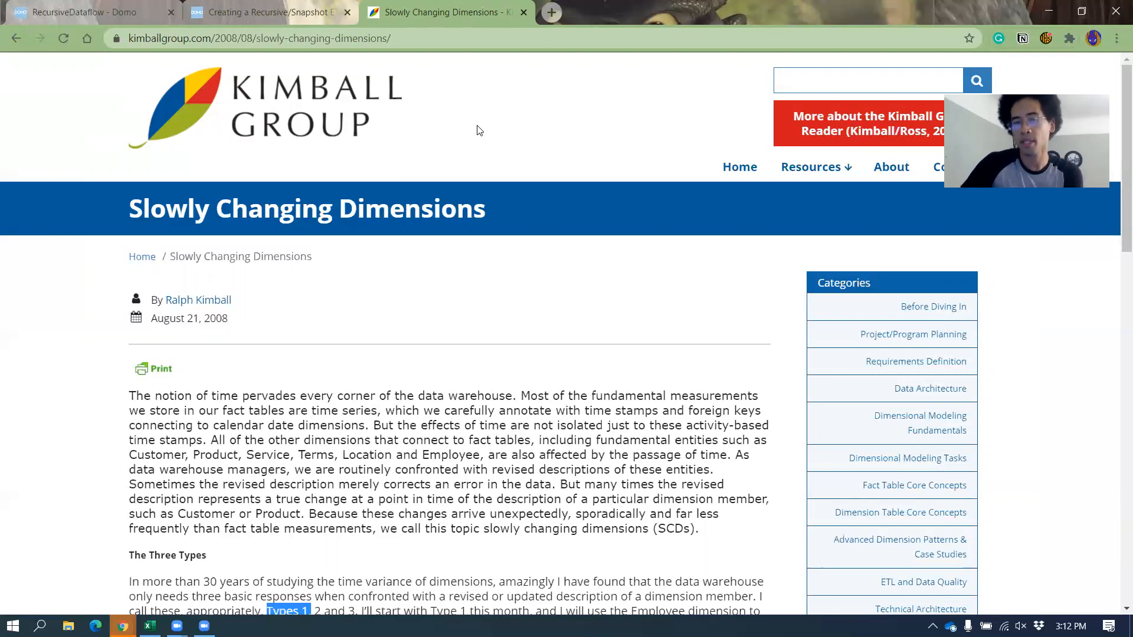
scroll(457, 180, "down", 5)
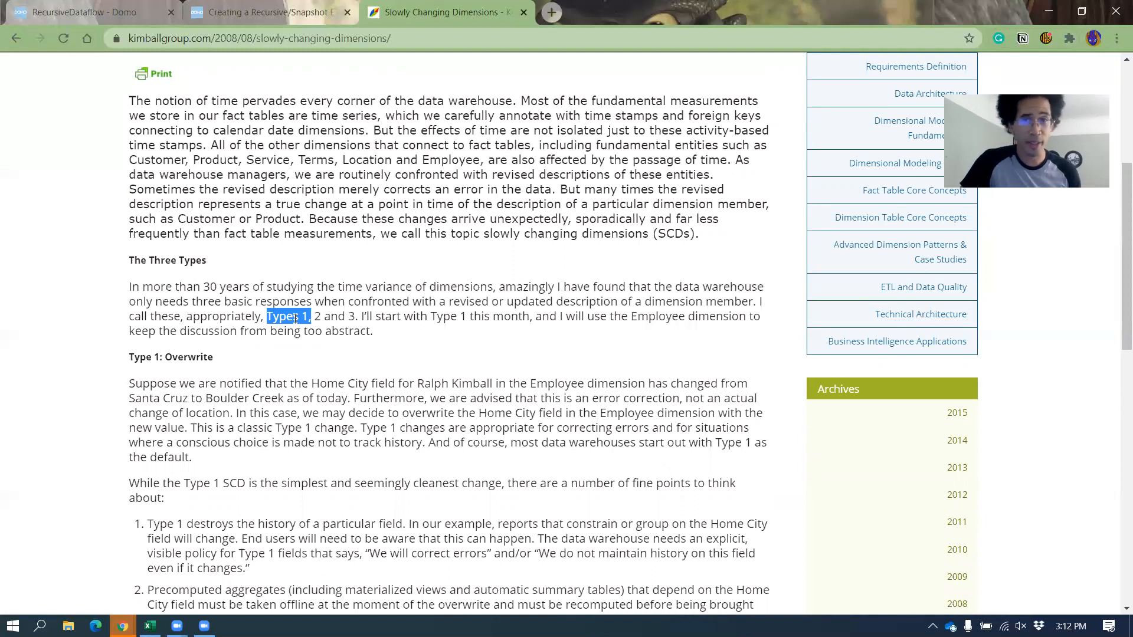
Return to the Excel workbook and review the opportunity tables and the Recursive Dataflow and Slowly Changing Dimension notes.
key("alt+Tab")
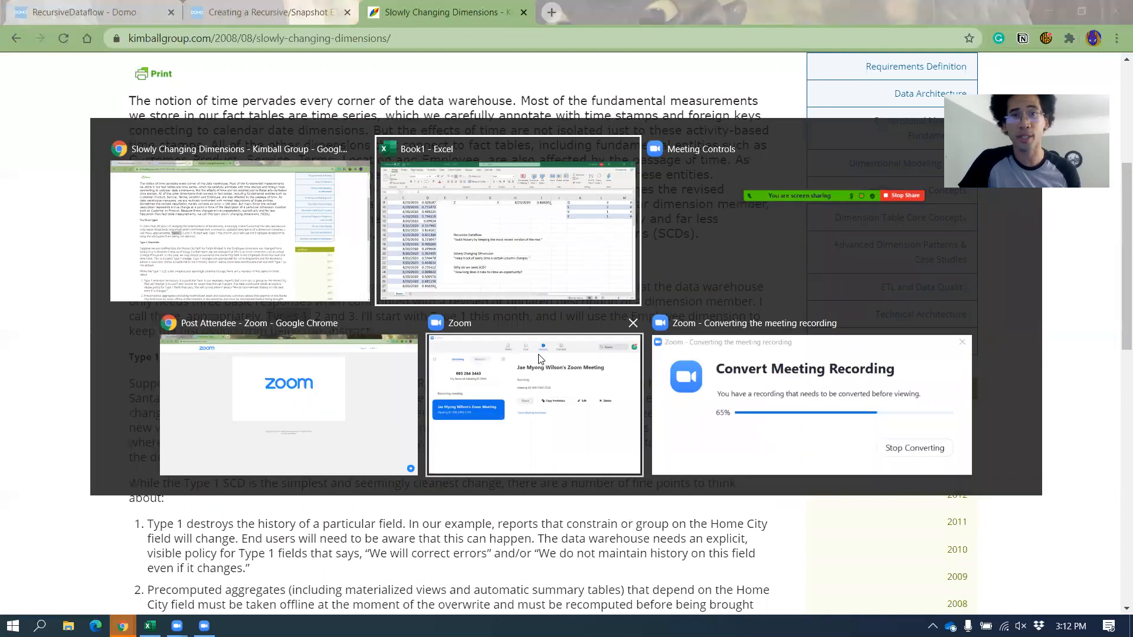
scroll(348, 398, "up", 3)
key("Home")
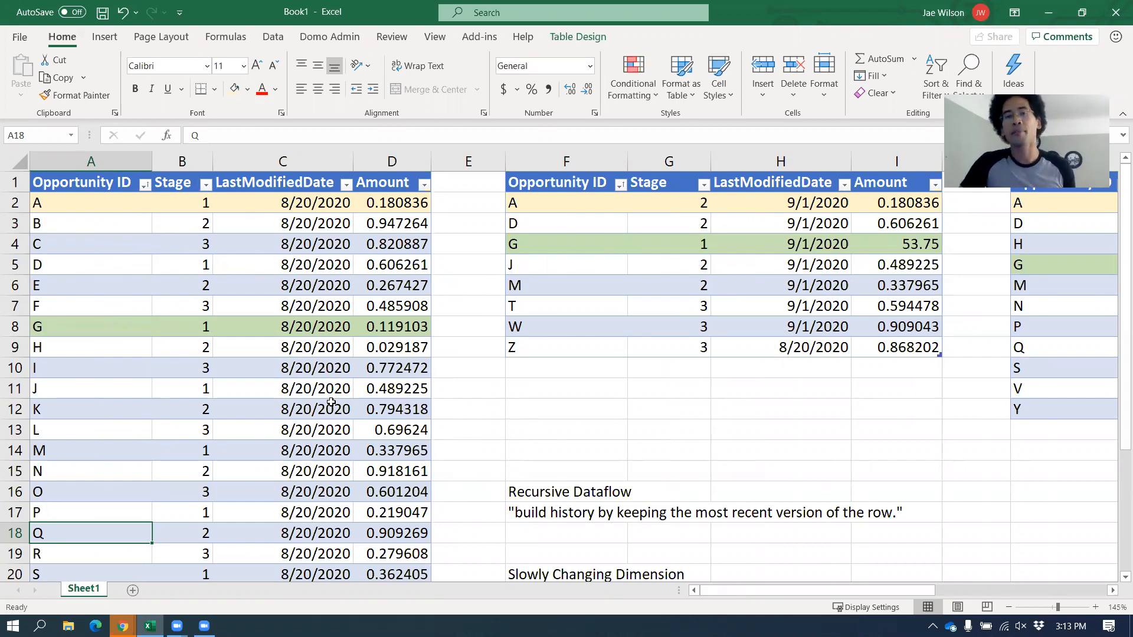
scroll(514, 476, "down", 2)
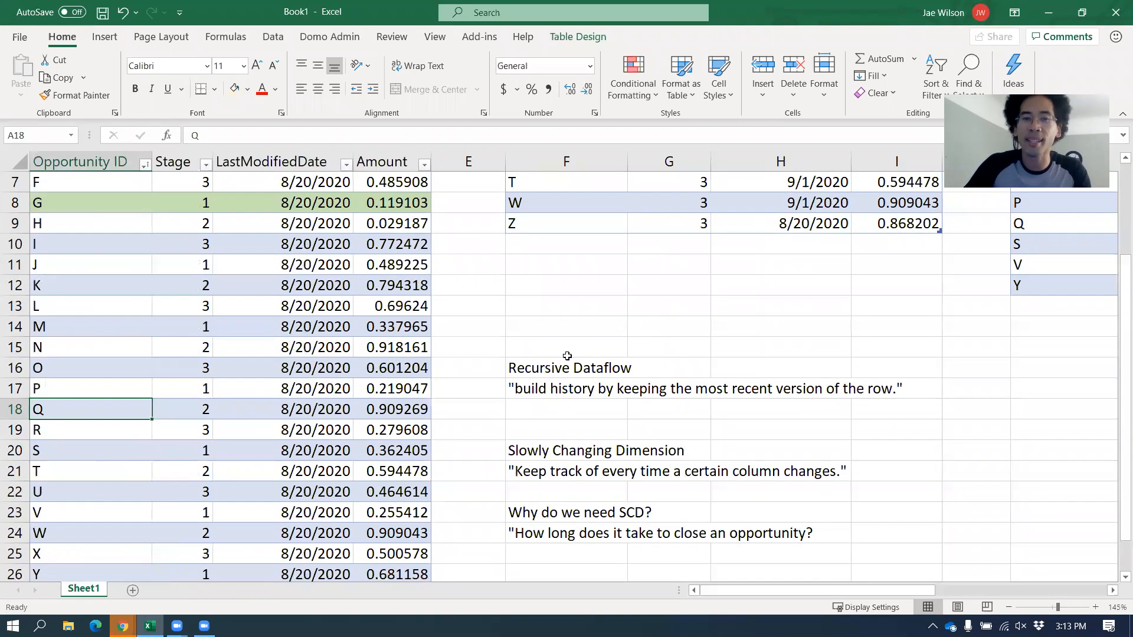
left_click(567, 363)
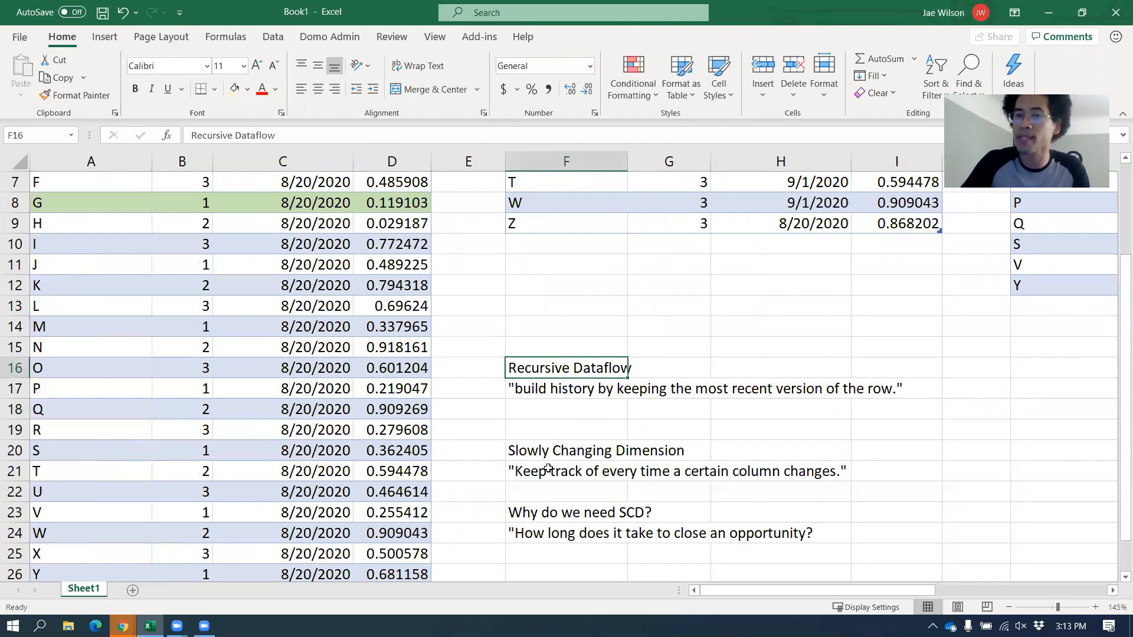
left_click(553, 444)
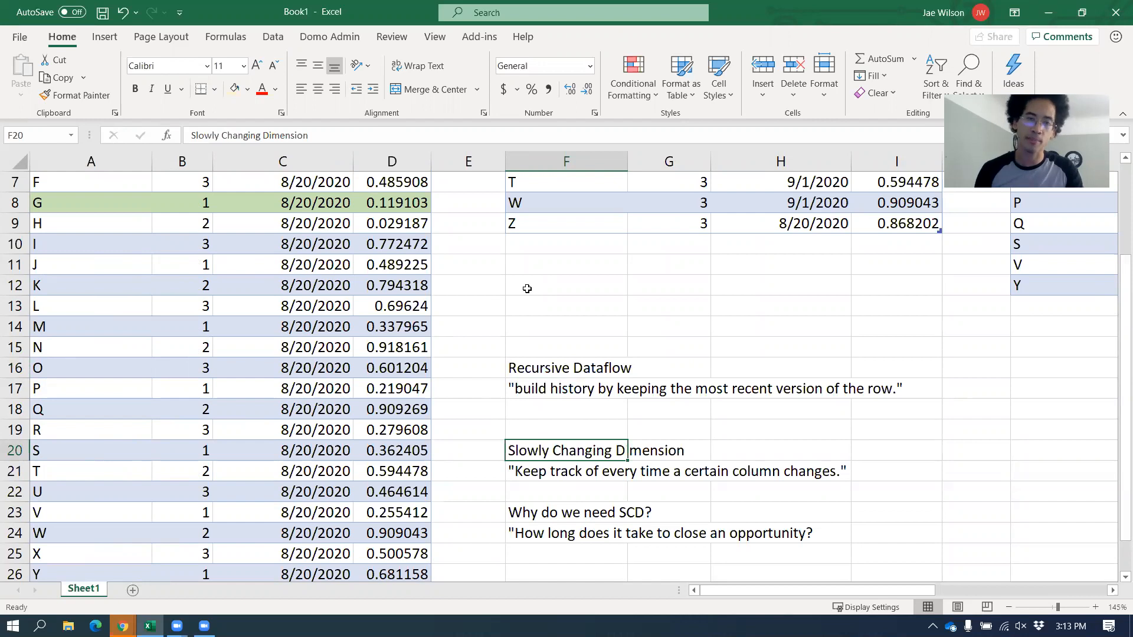
key("Up")
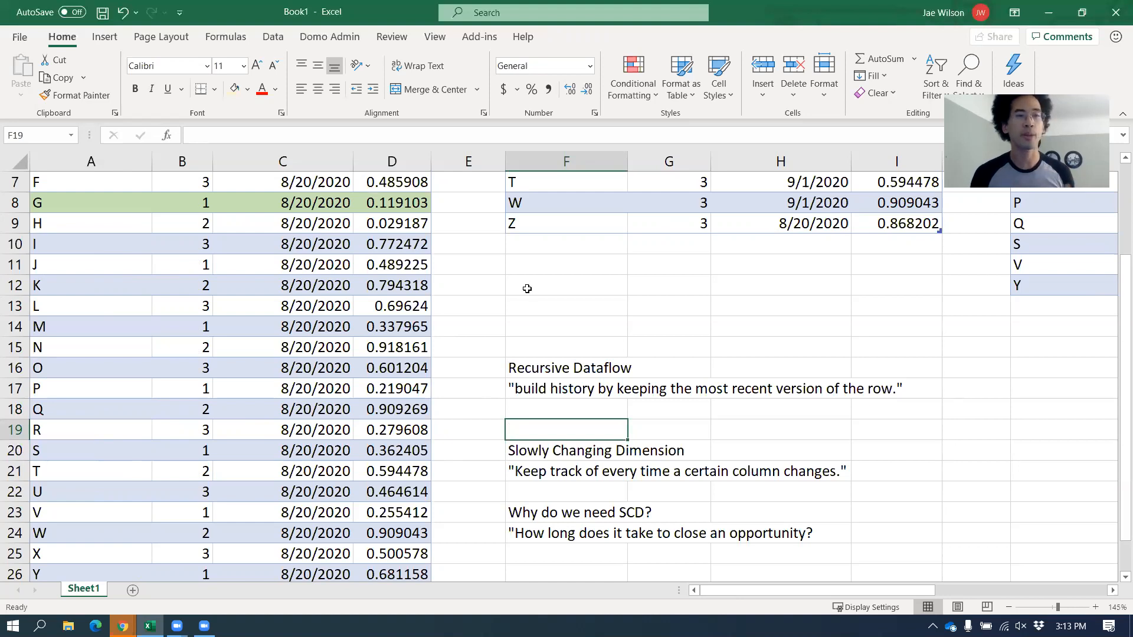
Copy all data rows of the first opportunity table, dated 8/20/2020, from Opportunity ID through Amount without the header.
key("Home")
key("ctrl+Home")
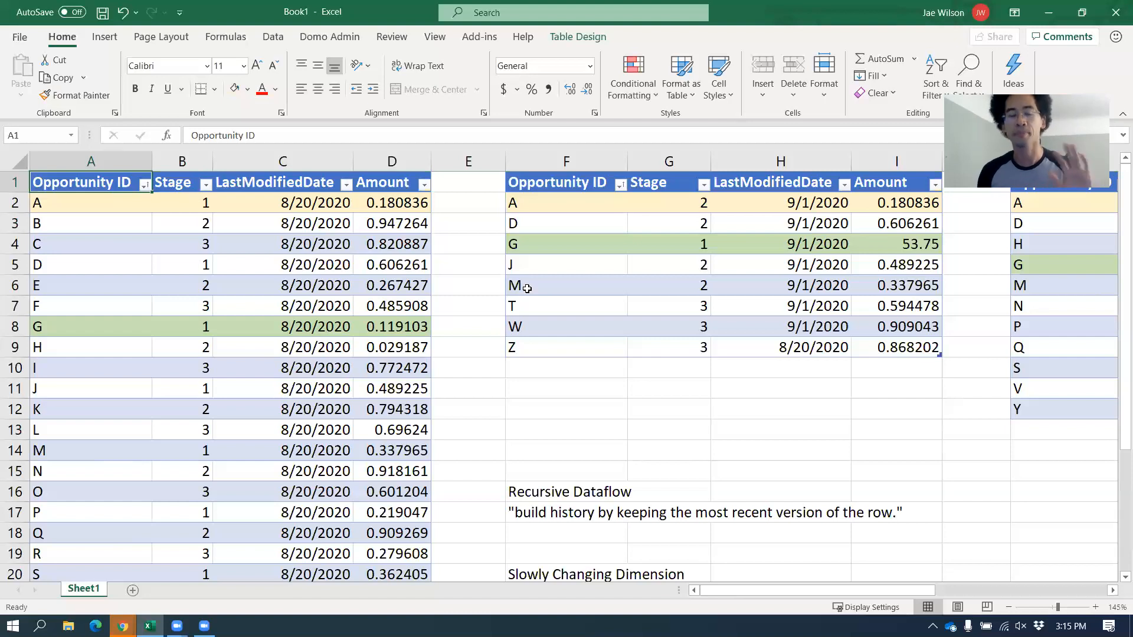
left_click(373, 200)
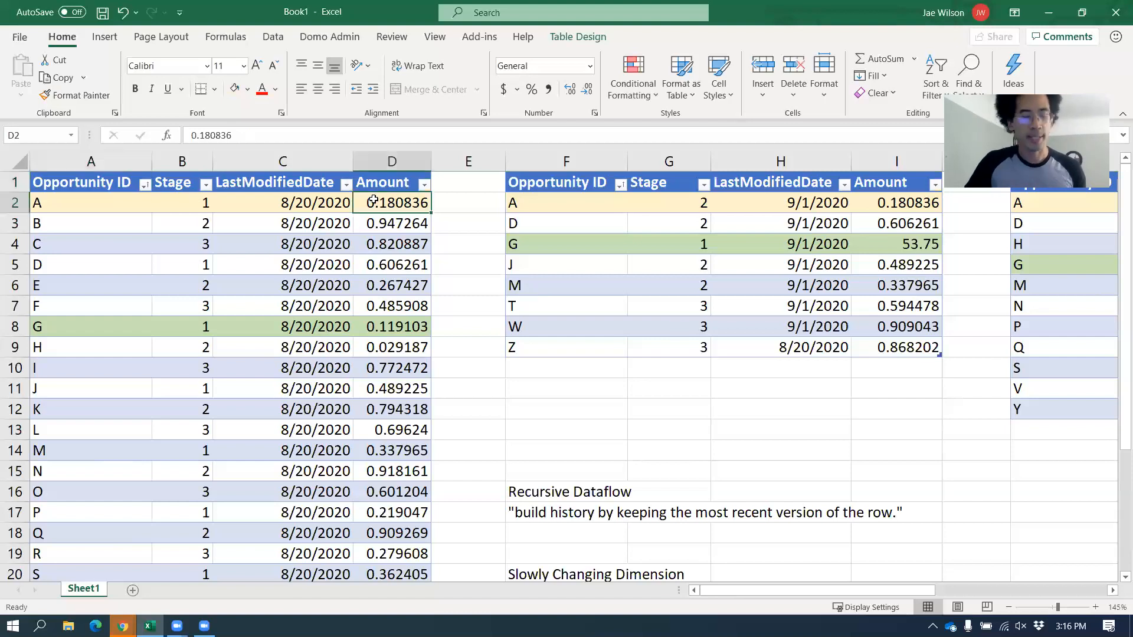
key("ctrl+shift+Left")
key("ctrl+shift+Down")
key("ctrl+c")
Switch to the RecursiveDataflow page in Domo and cancel editing to return to its input and output DataSets.
key("alt+Tab")
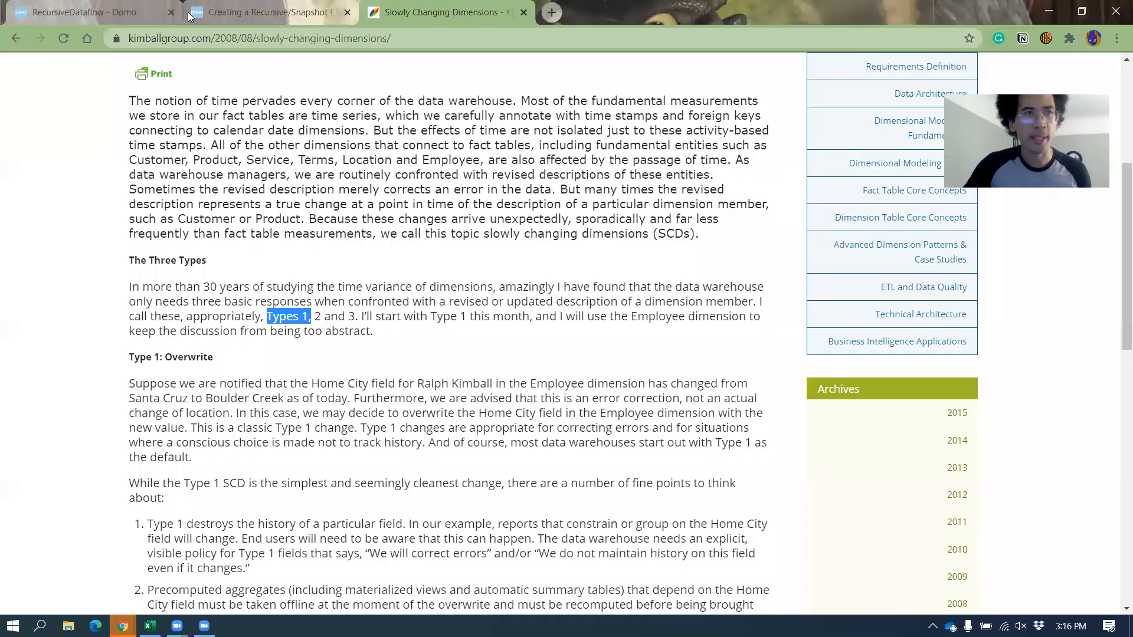
left_click(88, 9)
left_click(377, 307)
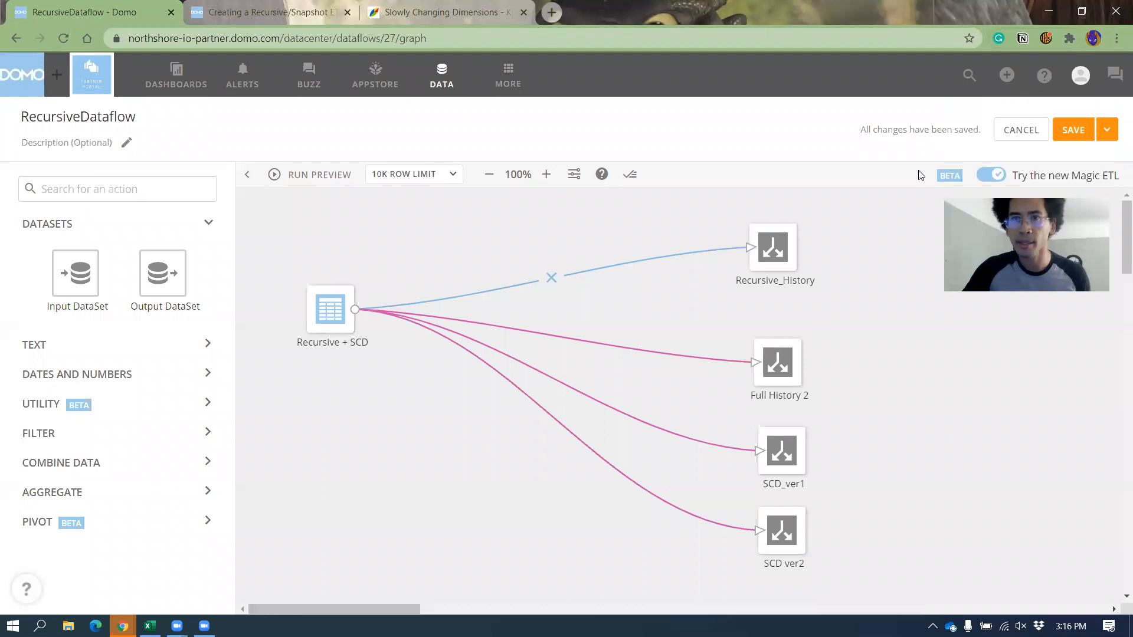
left_click(1020, 130)
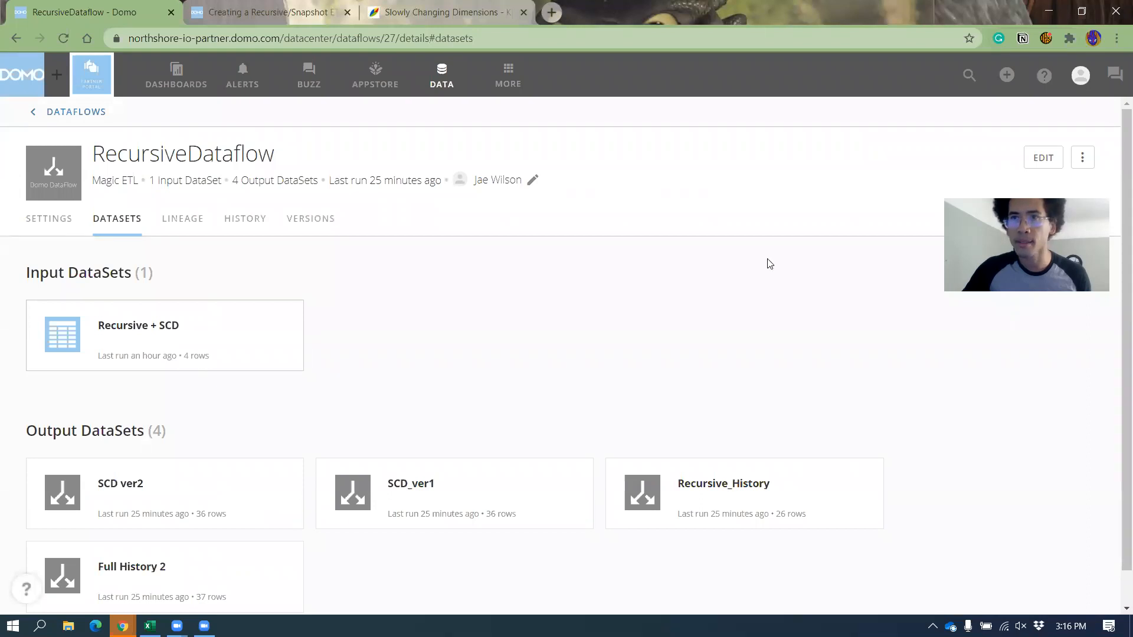
Open the Recursive + SCD webform data, paste the copied opportunity rows over it from the first row, and save the DataSet.
left_click(944, 157)
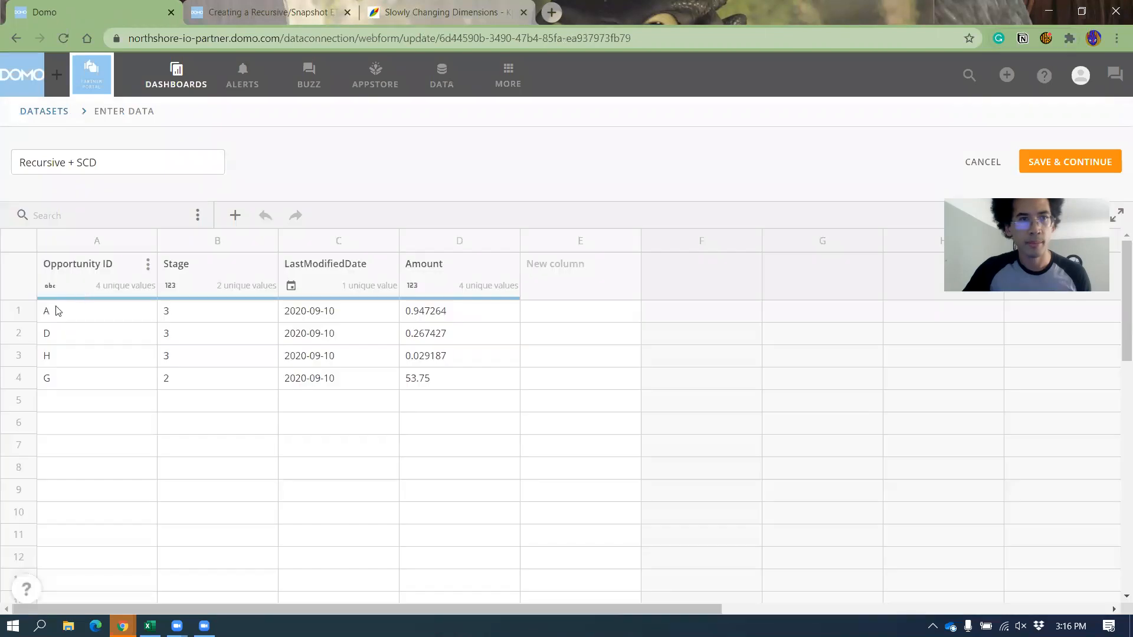
left_click(58, 311)
key("ctrl+v")
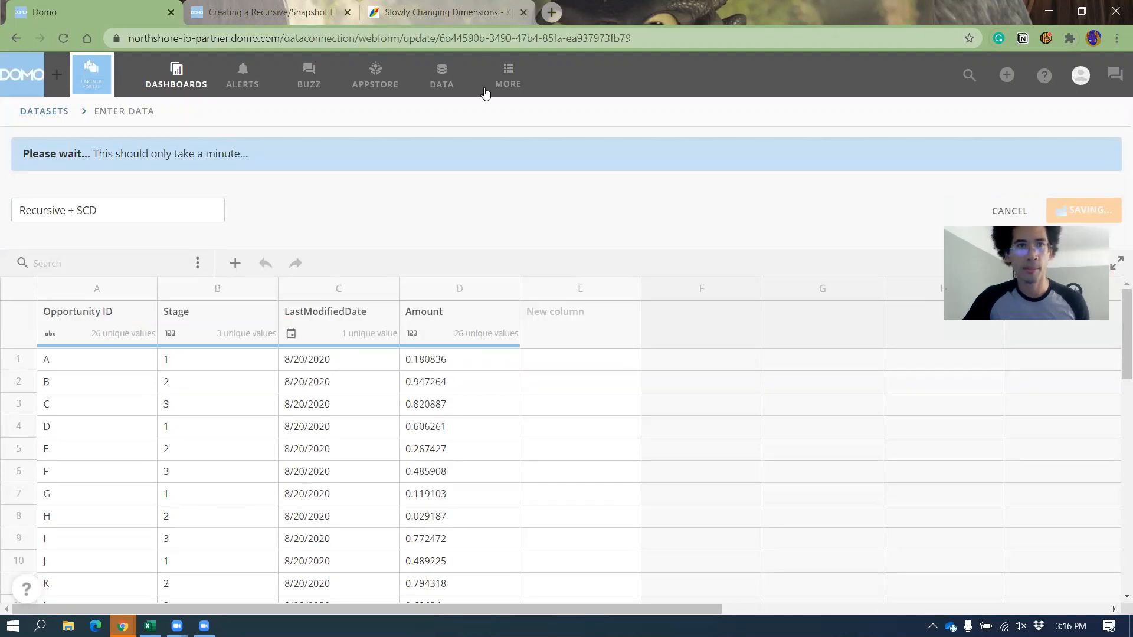
Run RecursiveDataflow from the DataFlows list and open it for editing.
left_click(455, 82)
left_click(22, 263)
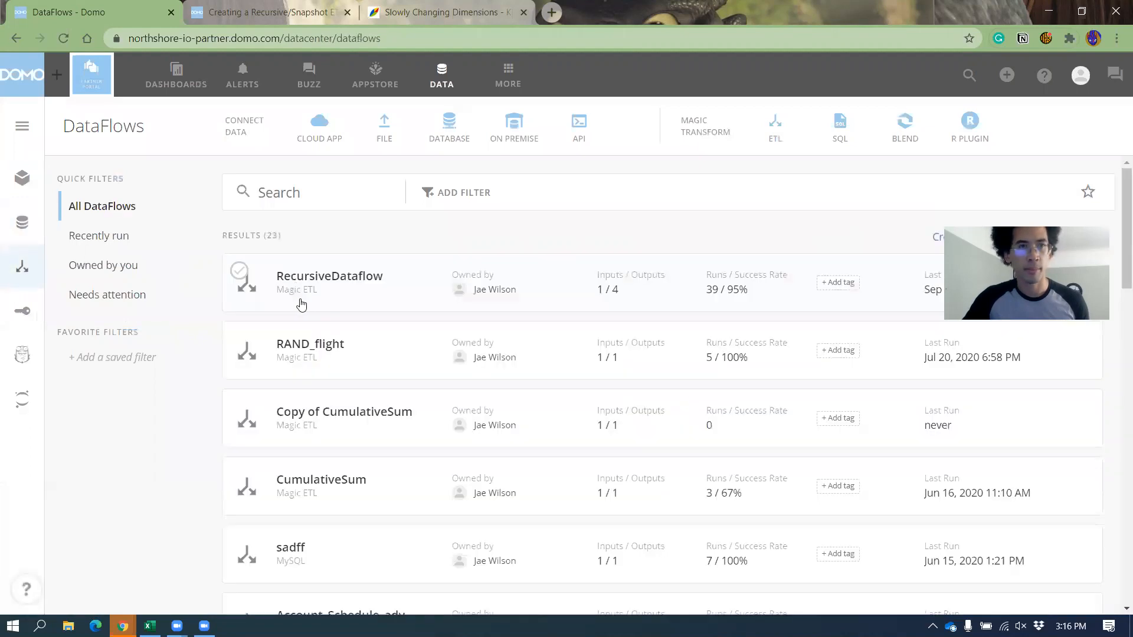
left_click(298, 300)
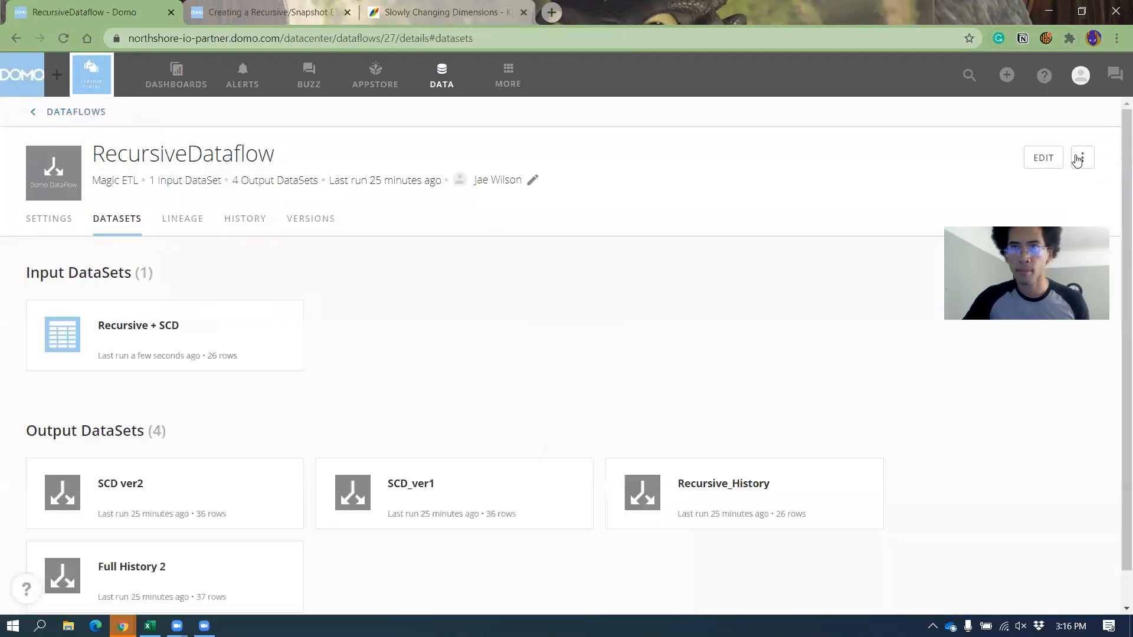
left_click(1082, 157)
left_click(1010, 210)
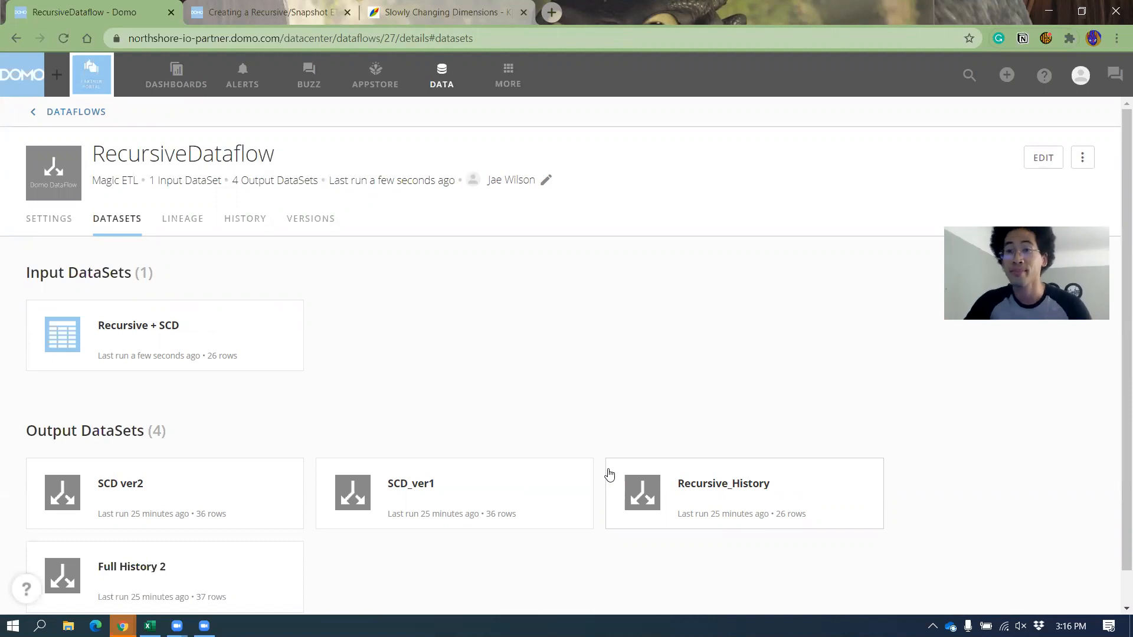
left_click(1044, 158)
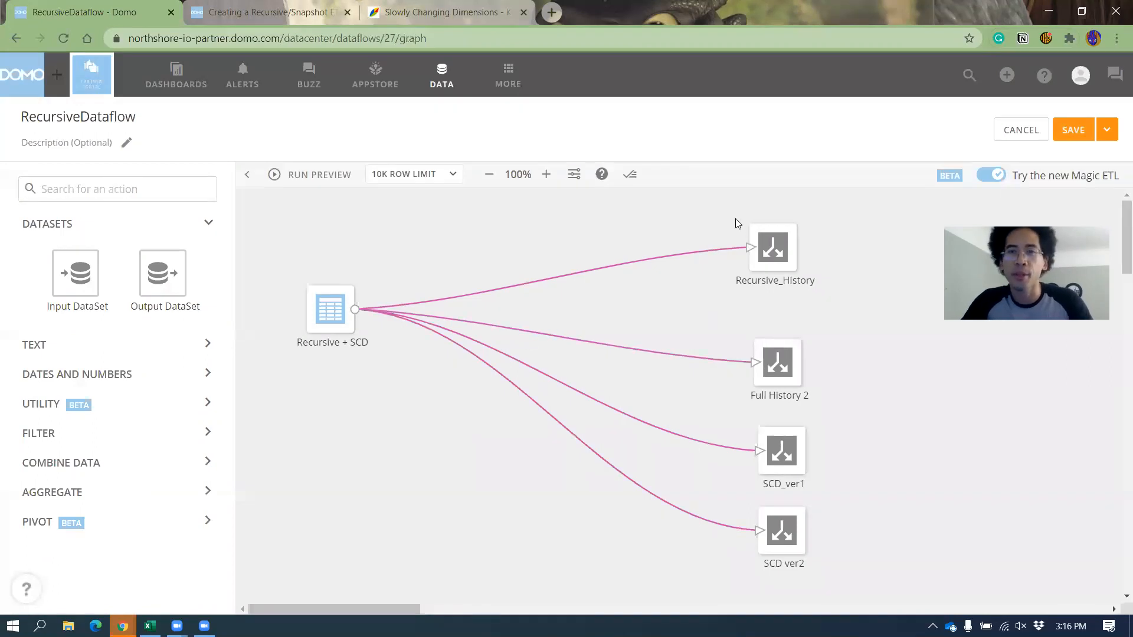
Add an Input DataSet to the canvas above Recursive + SCD and set its source to the Recursive_History DataSet.
left_click_drag(723, 208, 850, 305)
left_click_drag(76, 279, 354, 234)
left_click(317, 465)
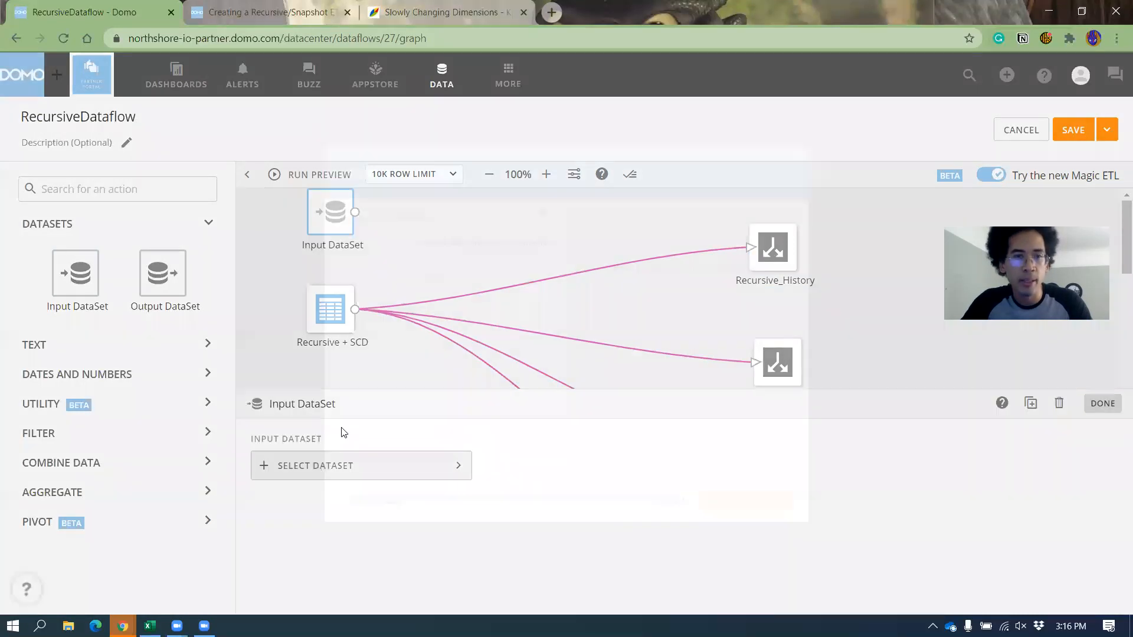
left_click(413, 351)
left_click(763, 517)
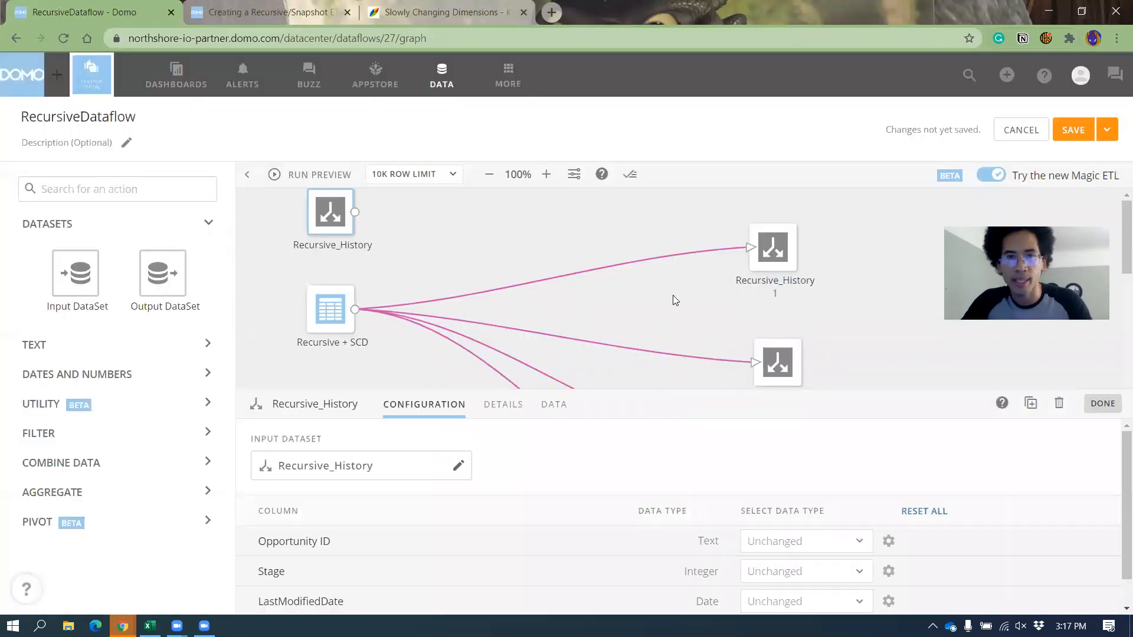
left_click(673, 295)
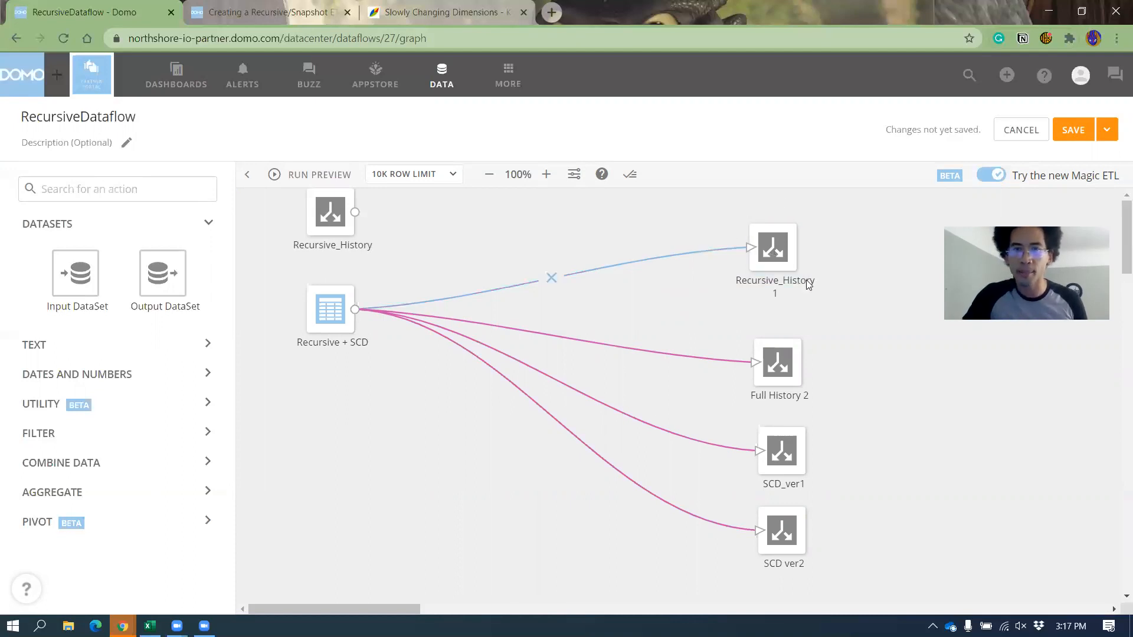
mouse_move(713, 260)
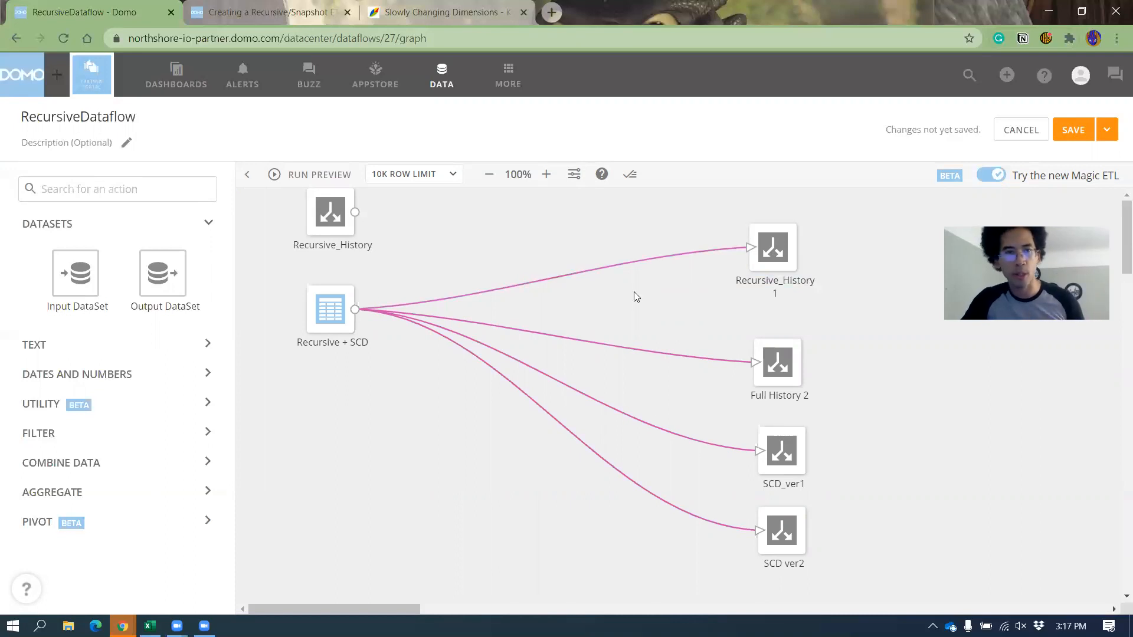
Add an Append Rows action and connect both the Recursive + SCD and Recursive_History inputs to it.
left_click(161, 185)
type("append")
left_click_drag(75, 272, 491, 251)
left_click_drag(356, 309, 466, 247)
left_click_drag(357, 216, 472, 248)
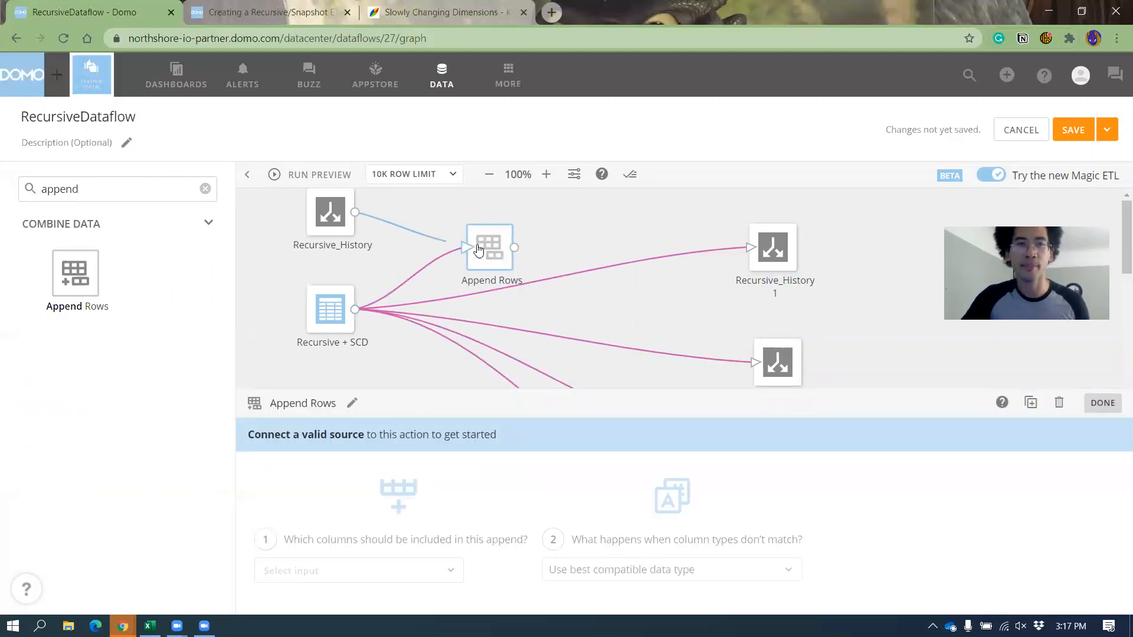
Remove the connections from Recursive + SCD to the SCD ver2, SCD_ver1 and Full History 2 outputs.
scroll(694, 236, "down", 2)
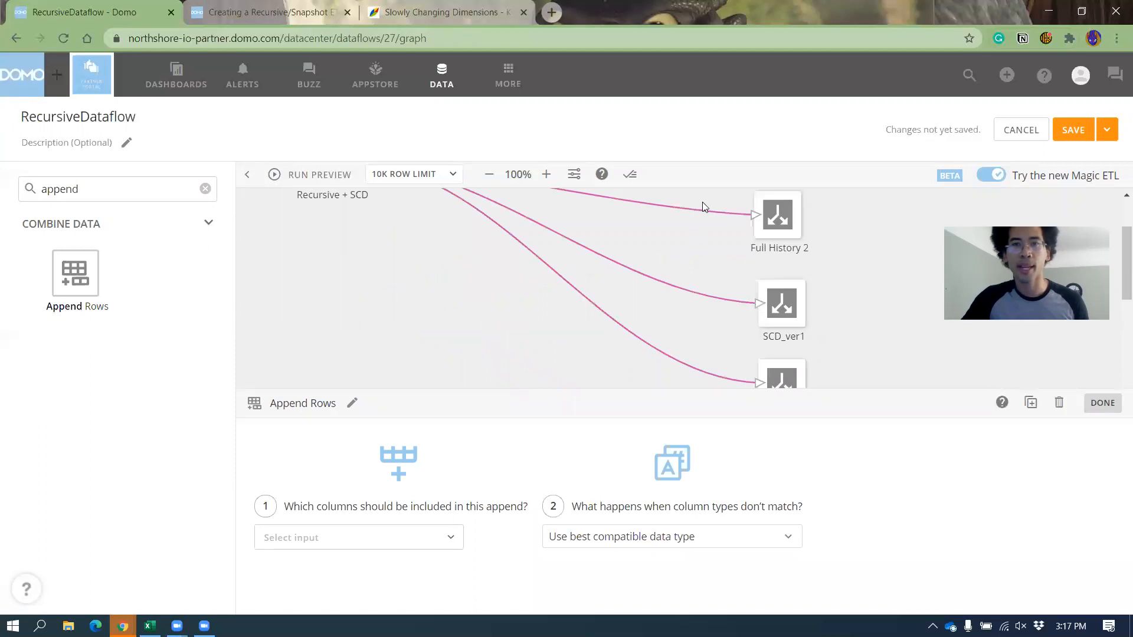
left_click(615, 371)
scroll(605, 402, "up", 1)
left_click(553, 341)
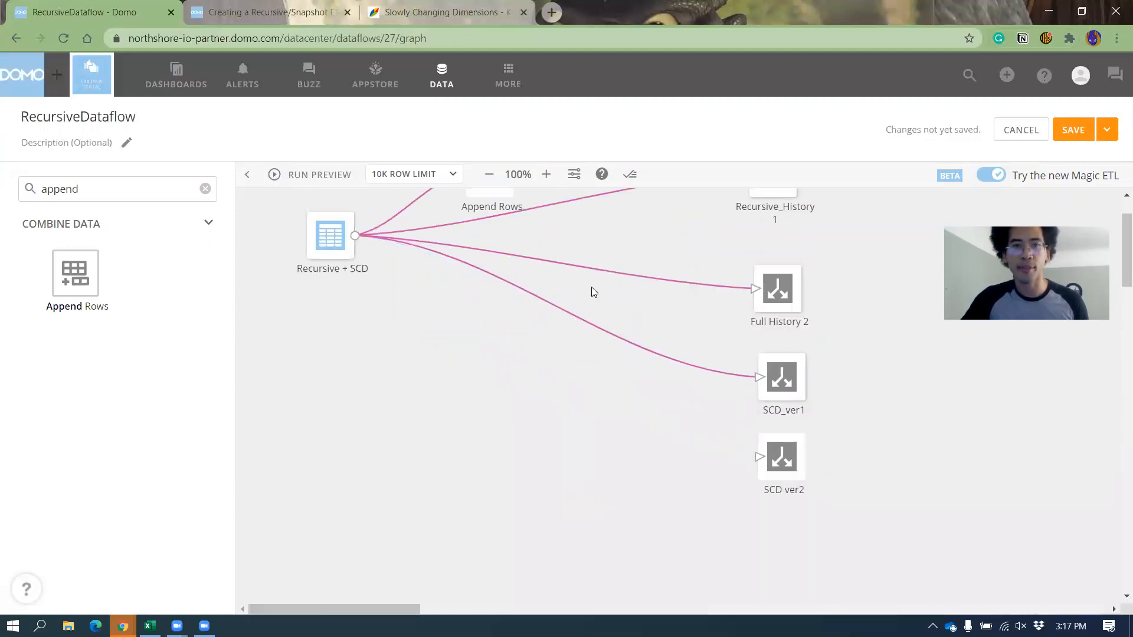
left_click(584, 322)
left_click(551, 261)
scroll(546, 413, "up", 1)
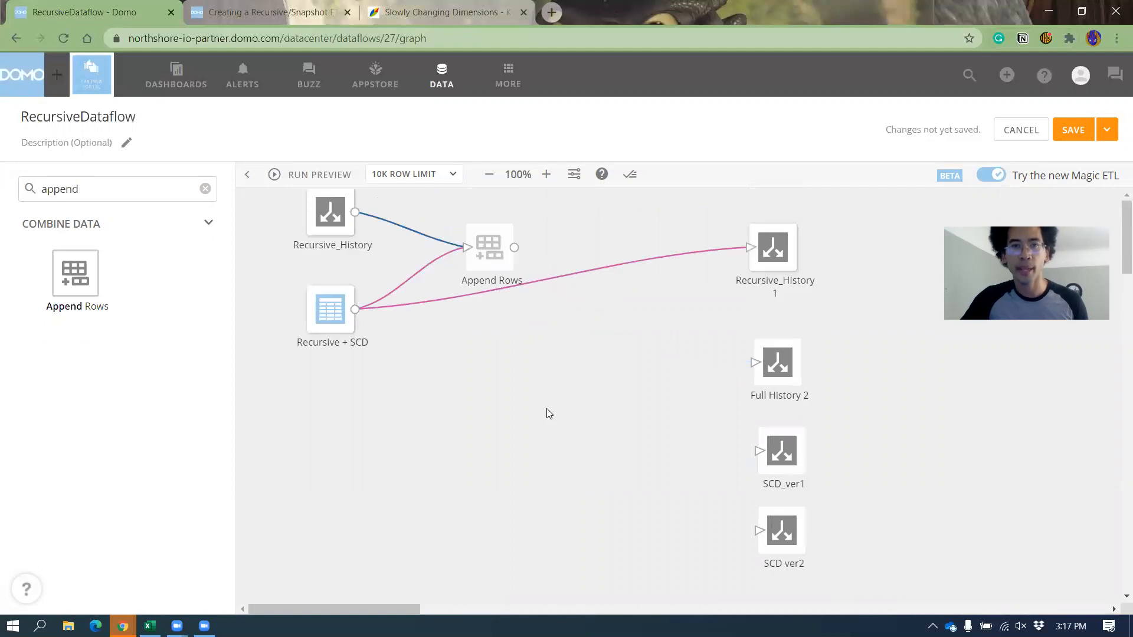
Configure Append Rows to only include shared columns.
left_click(505, 259)
left_click(321, 538)
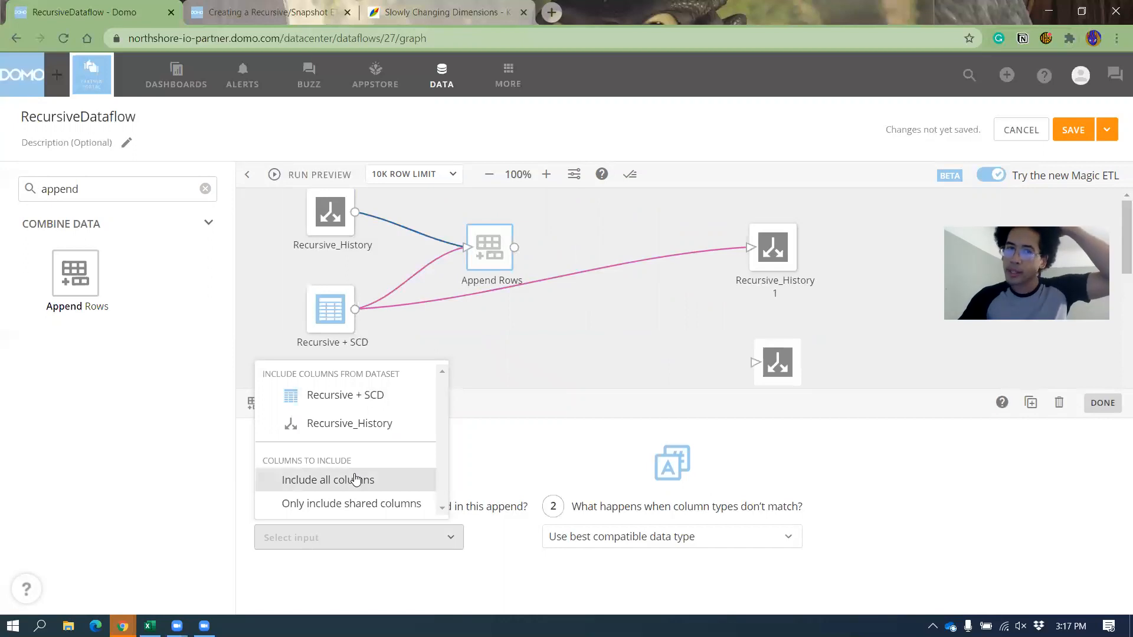
left_click(355, 504)
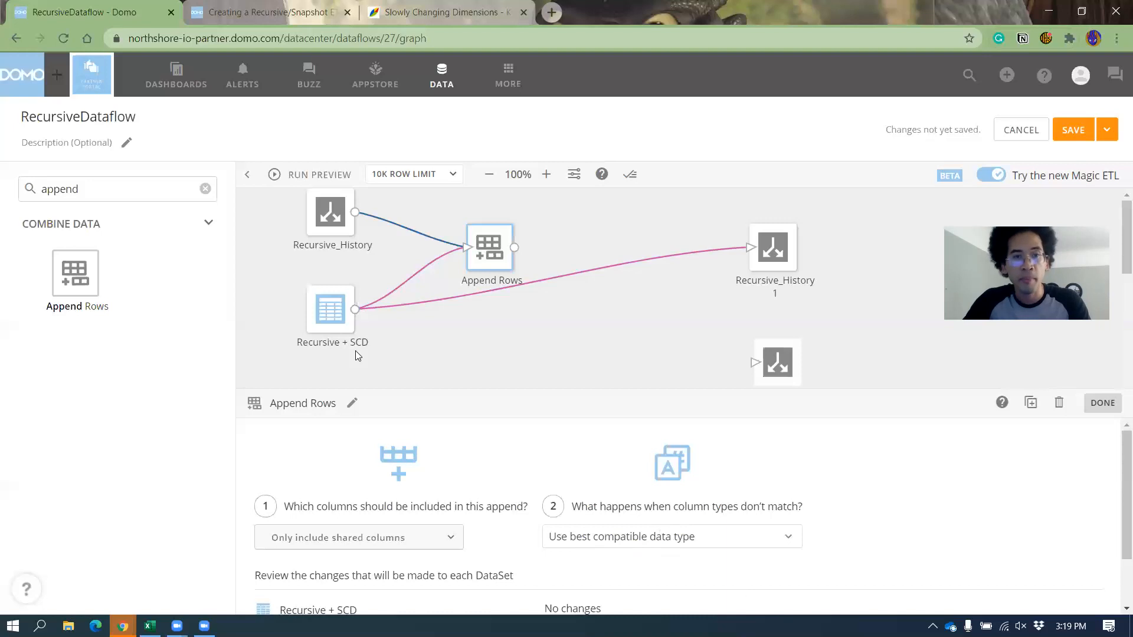
Examine the column data types of the Recursive + SCD input and the bad-value handling options for the Amount column.
left_click(346, 319)
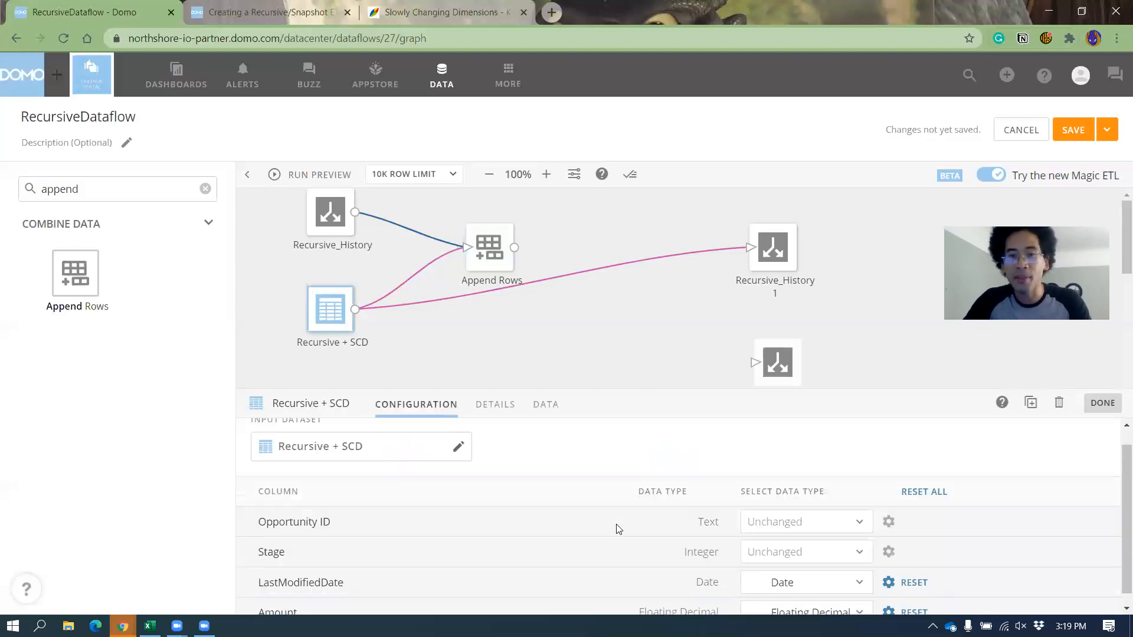
mouse_move(319, 320)
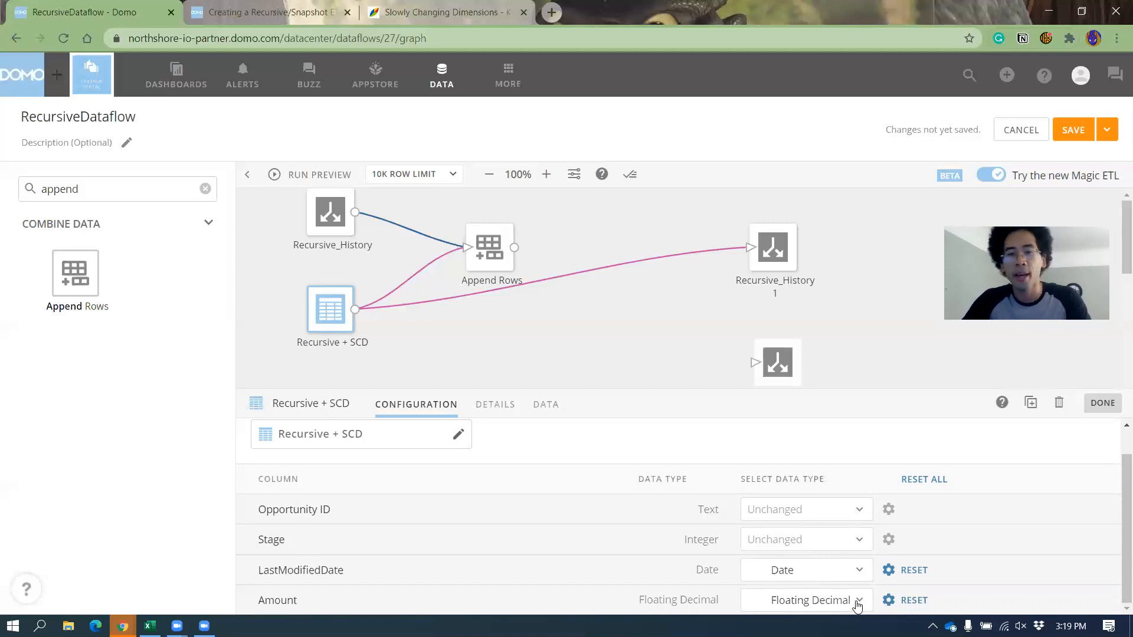
left_click(888, 602)
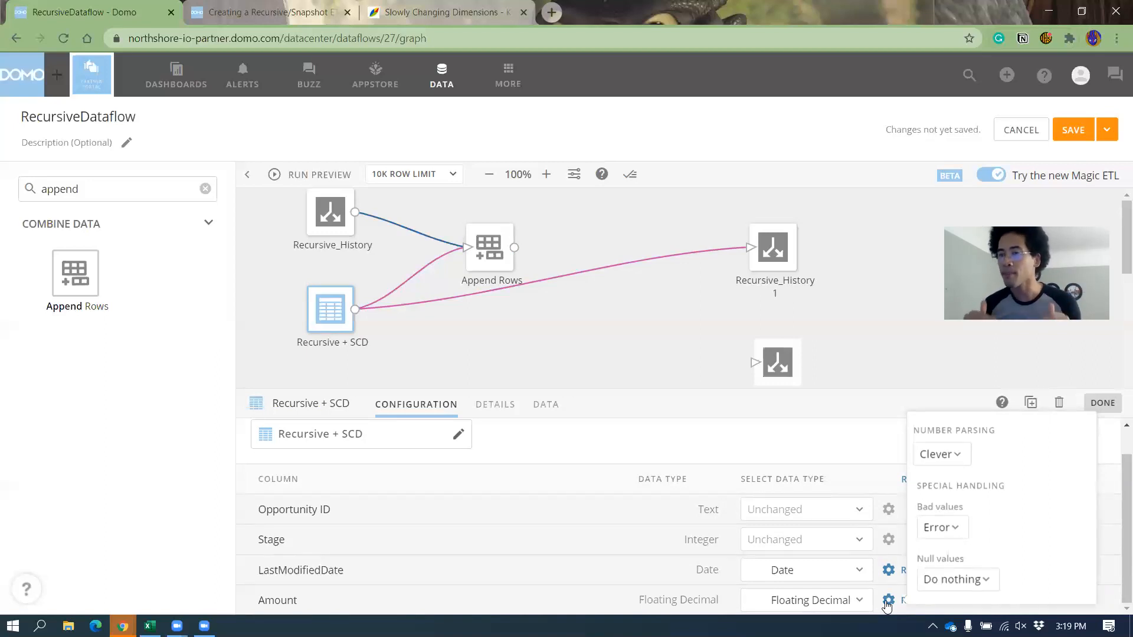
left_click(936, 534)
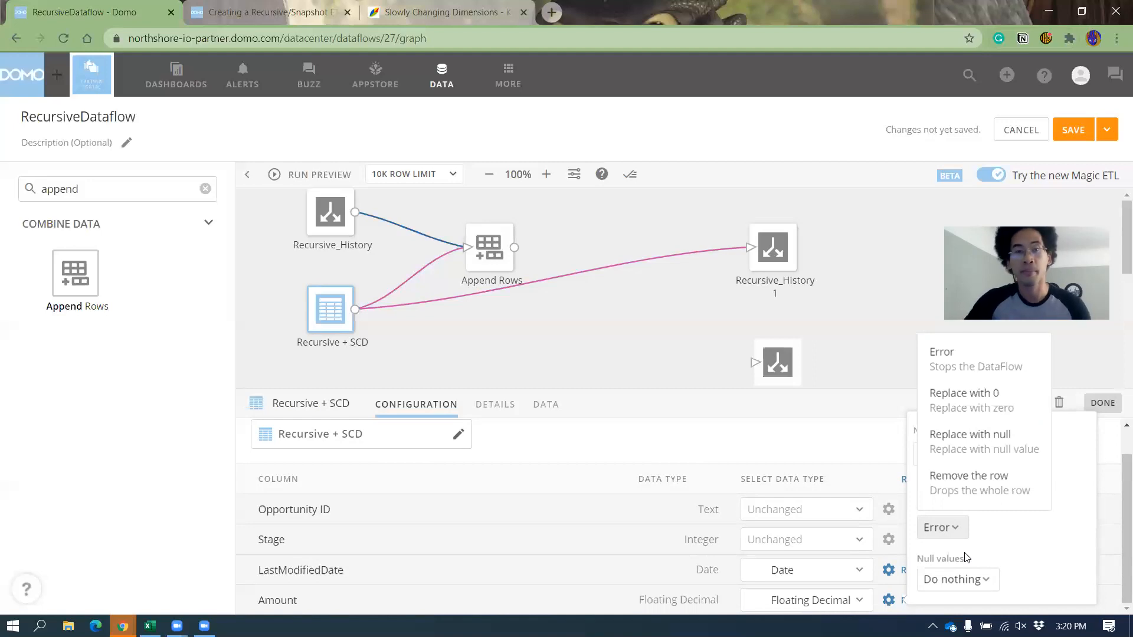
left_click(610, 338)
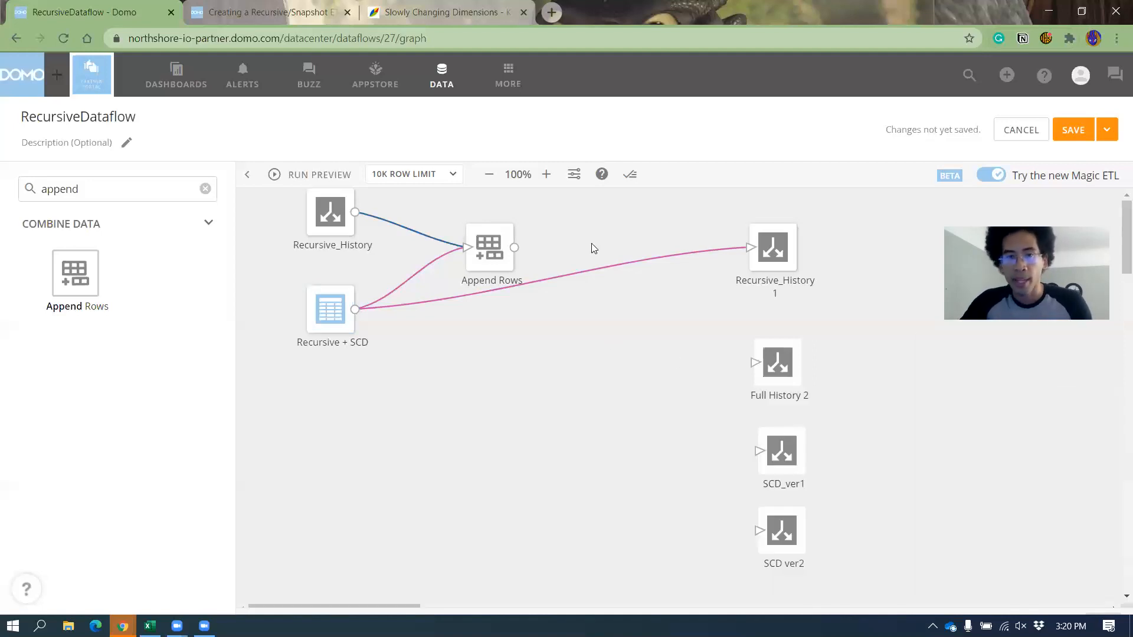
left_click(487, 248)
left_click(331, 310)
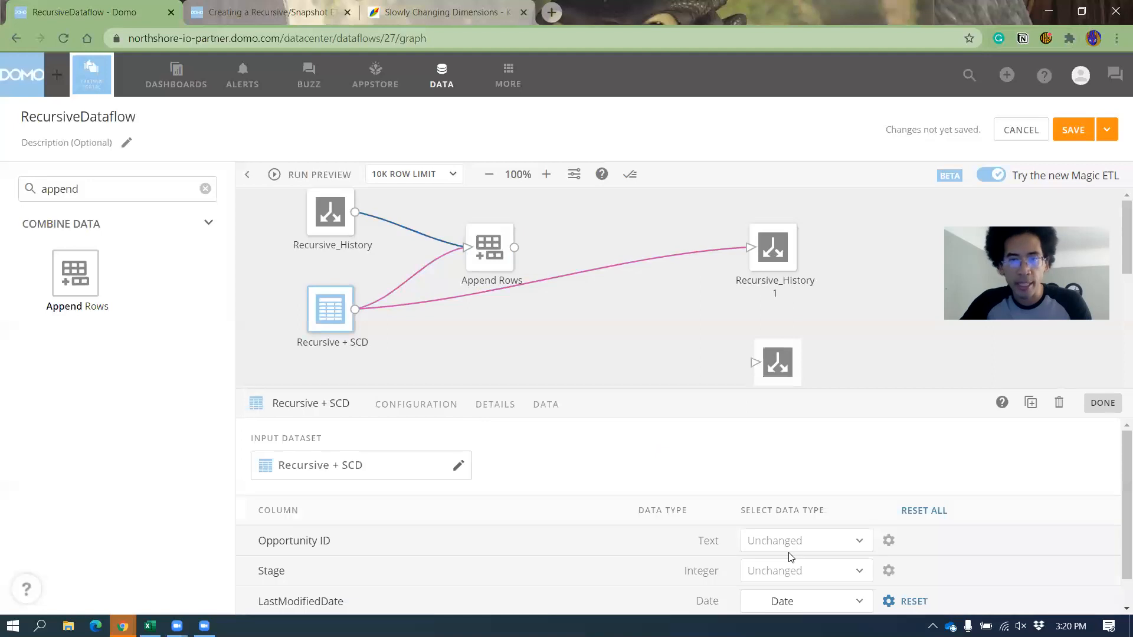
scroll(790, 566, "down", 1)
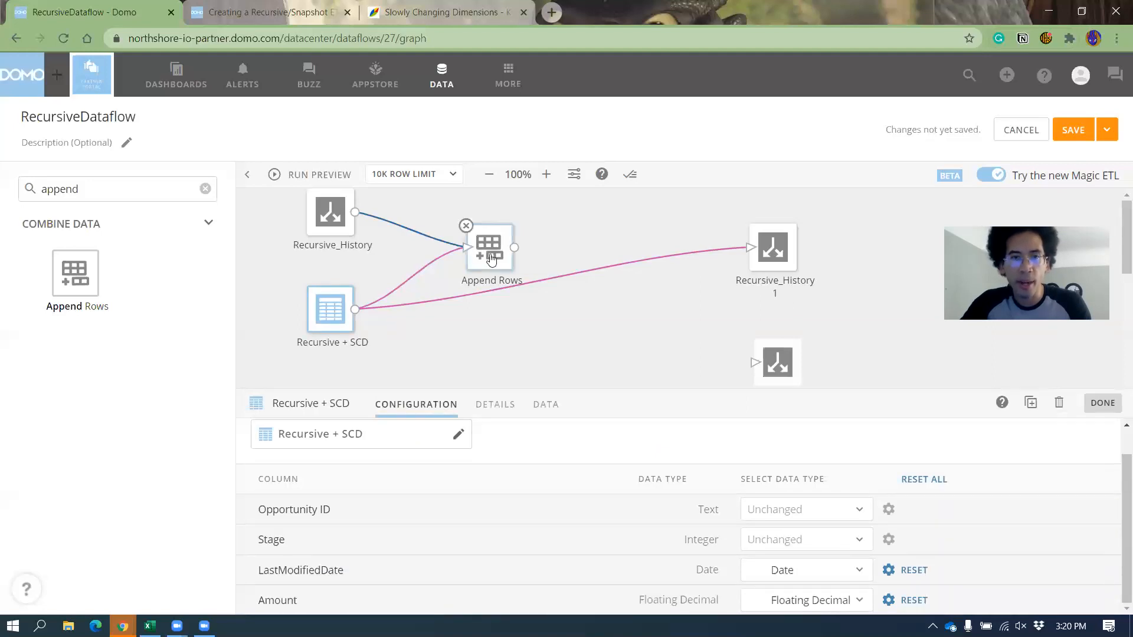
Remove the connection from Recursive + SCD to the Recursive_History 1 output, and add a Rank & Window action fed by Append Rows.
left_click(625, 273)
left_click(639, 313)
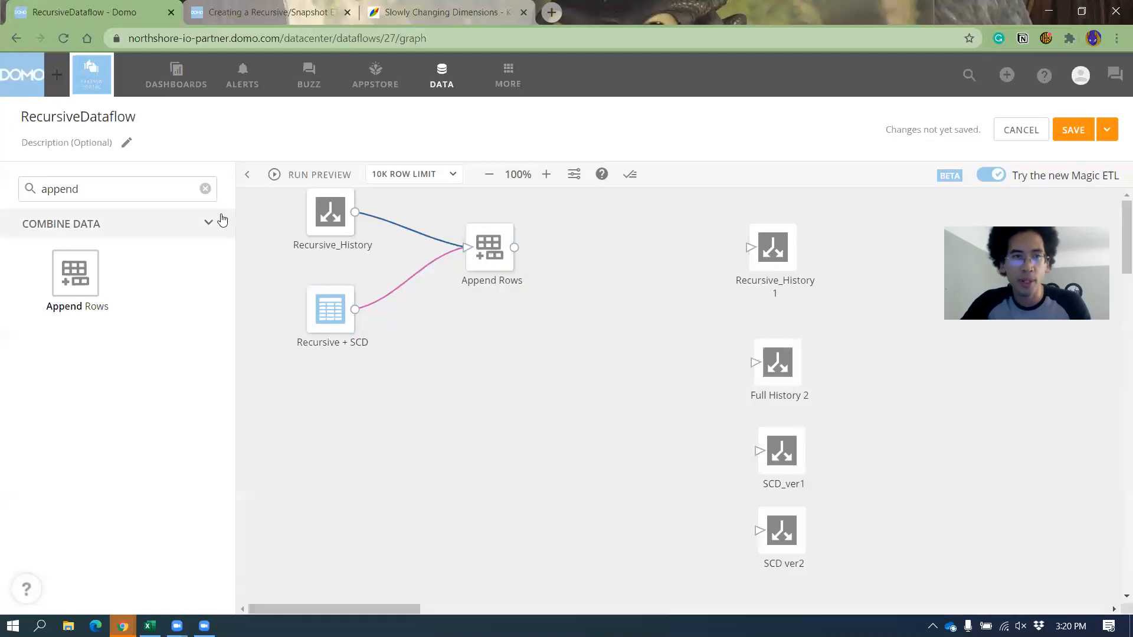
double_click(185, 198)
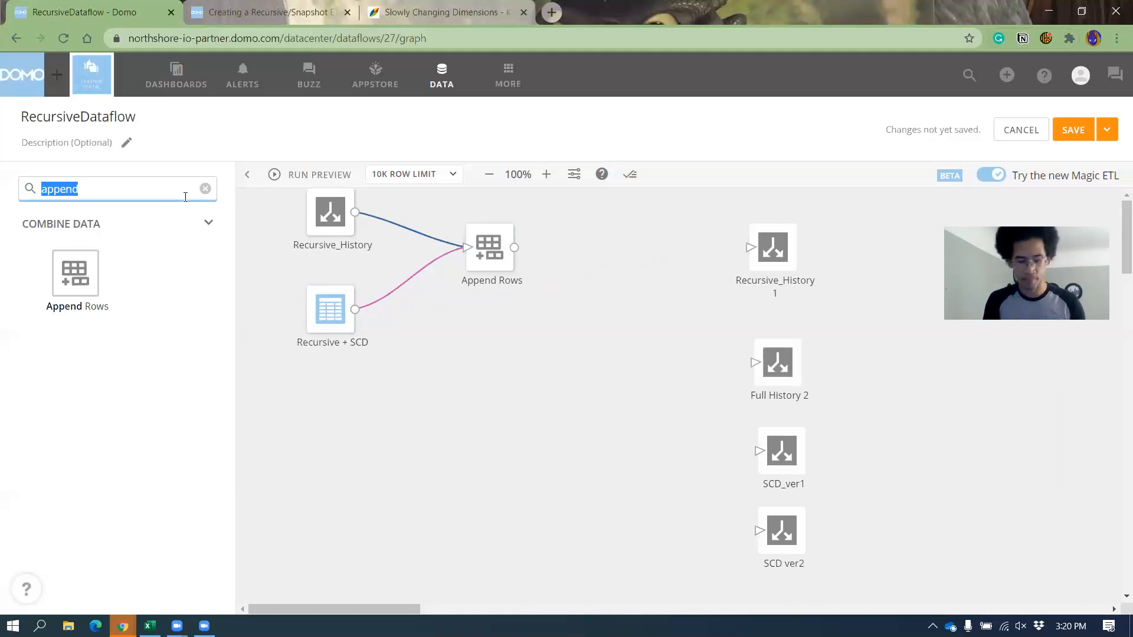
type("rank")
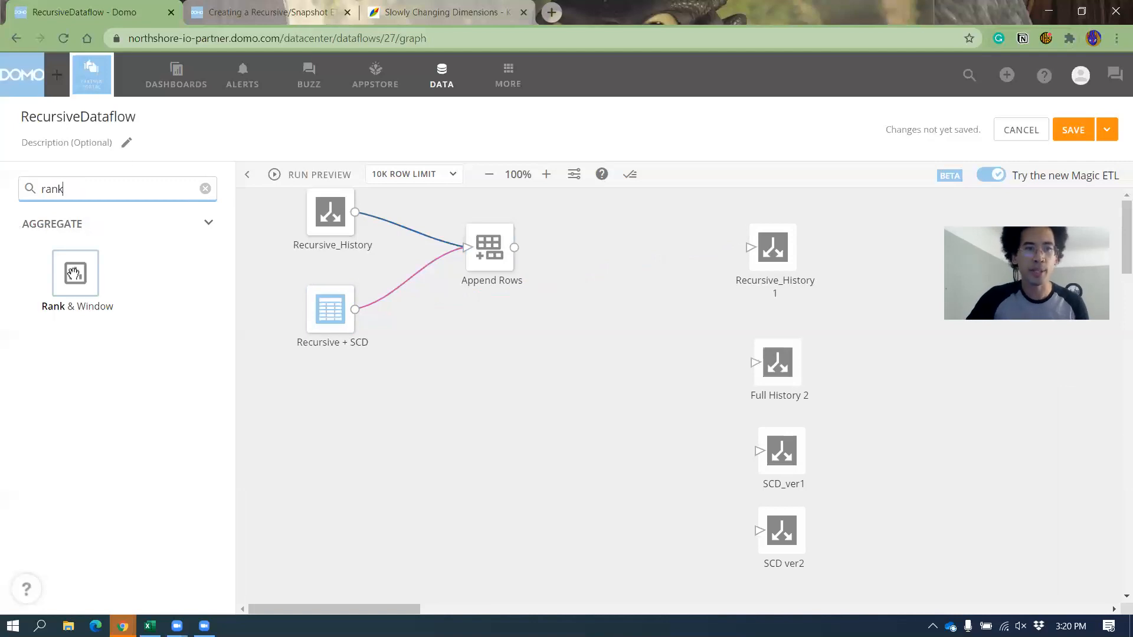
left_click_drag(369, 276, 589, 257)
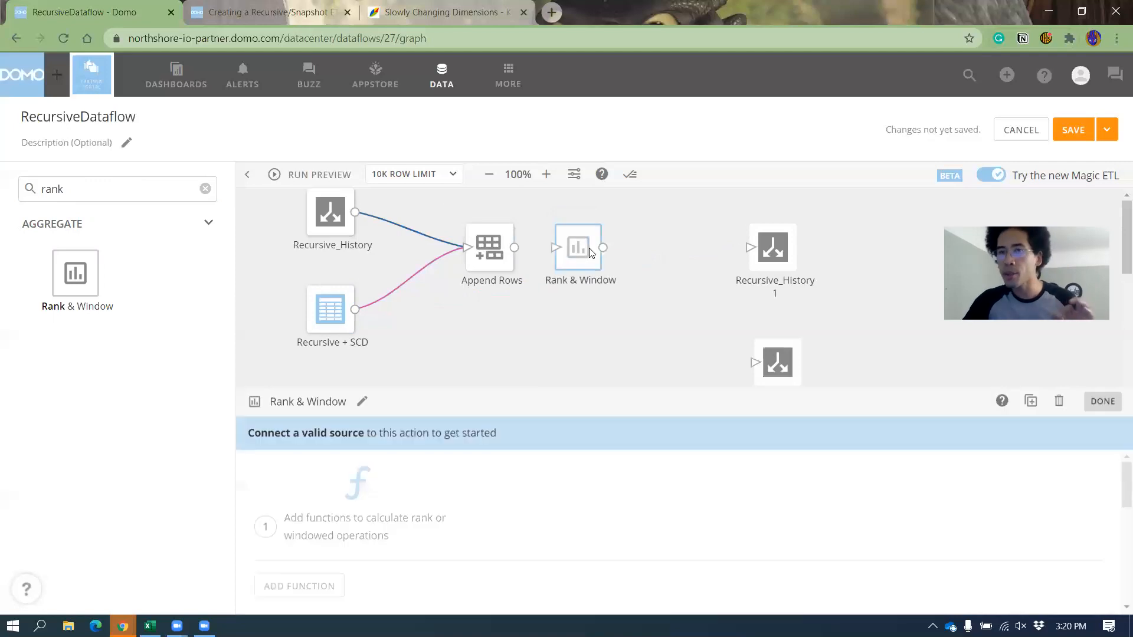
left_click_drag(514, 248, 555, 248)
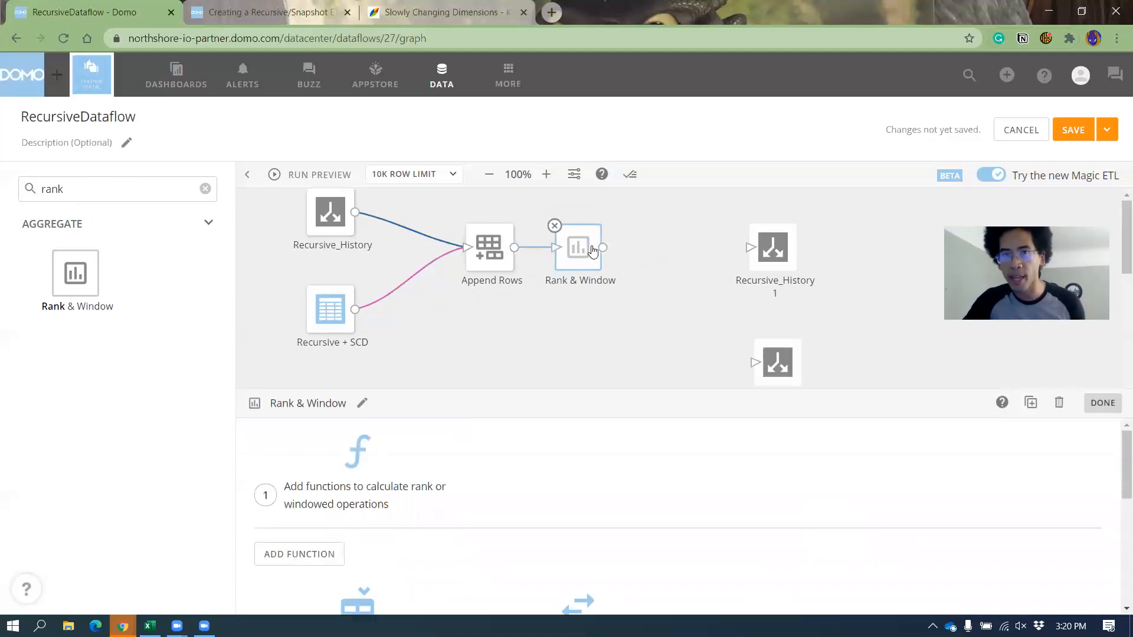
Add a Row Number function to Rank & Window with its results in a new column named row_version.
left_click(335, 556)
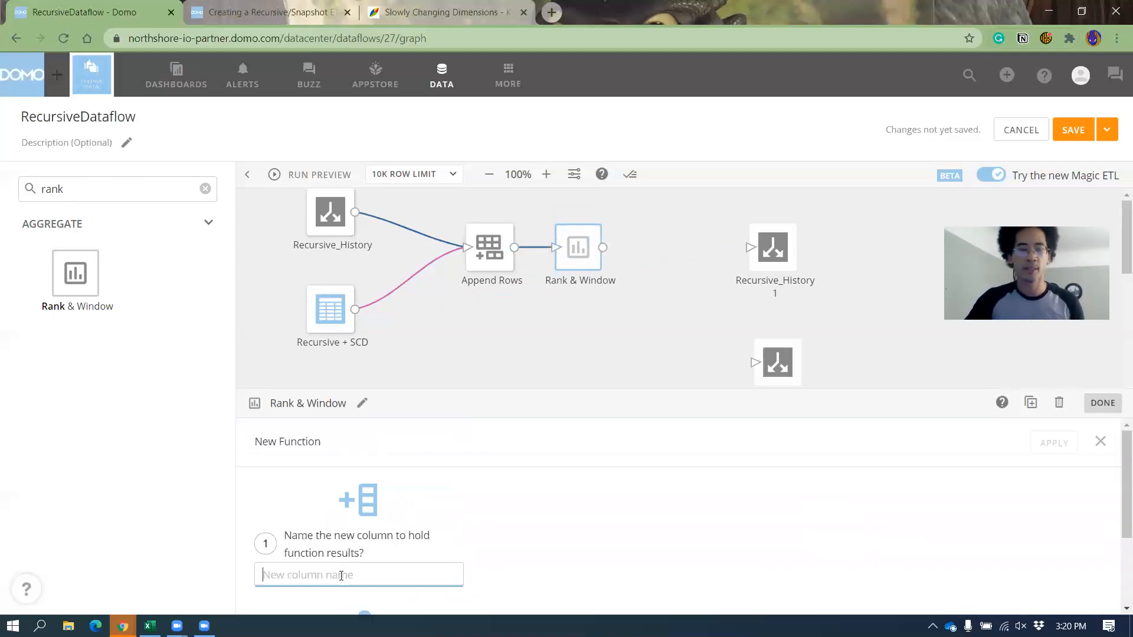
type("row-")
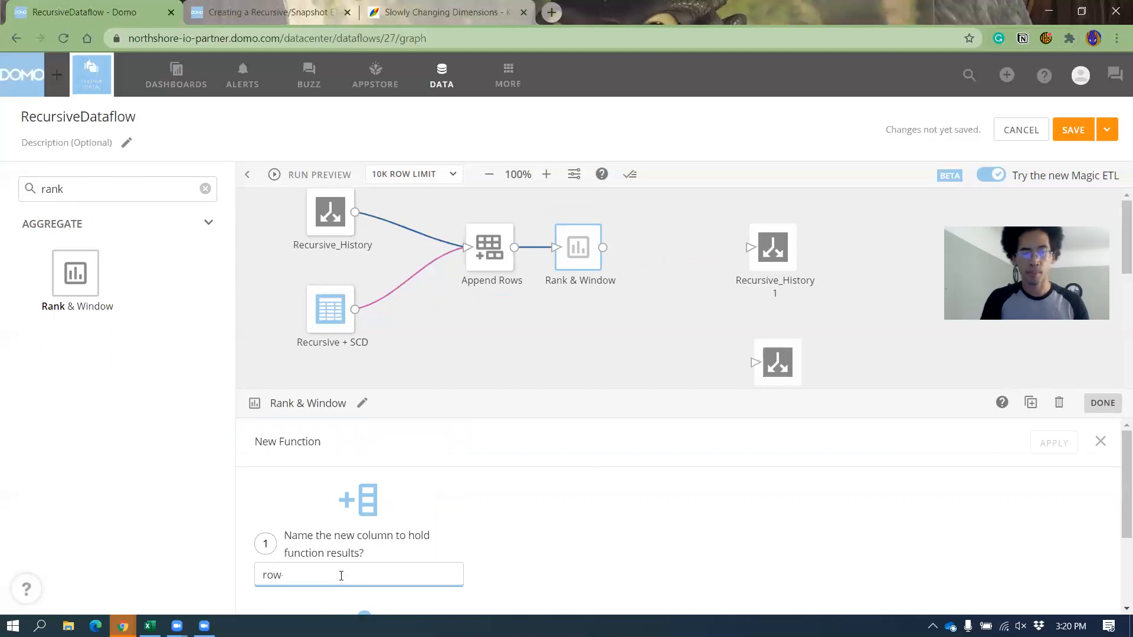
type("version")
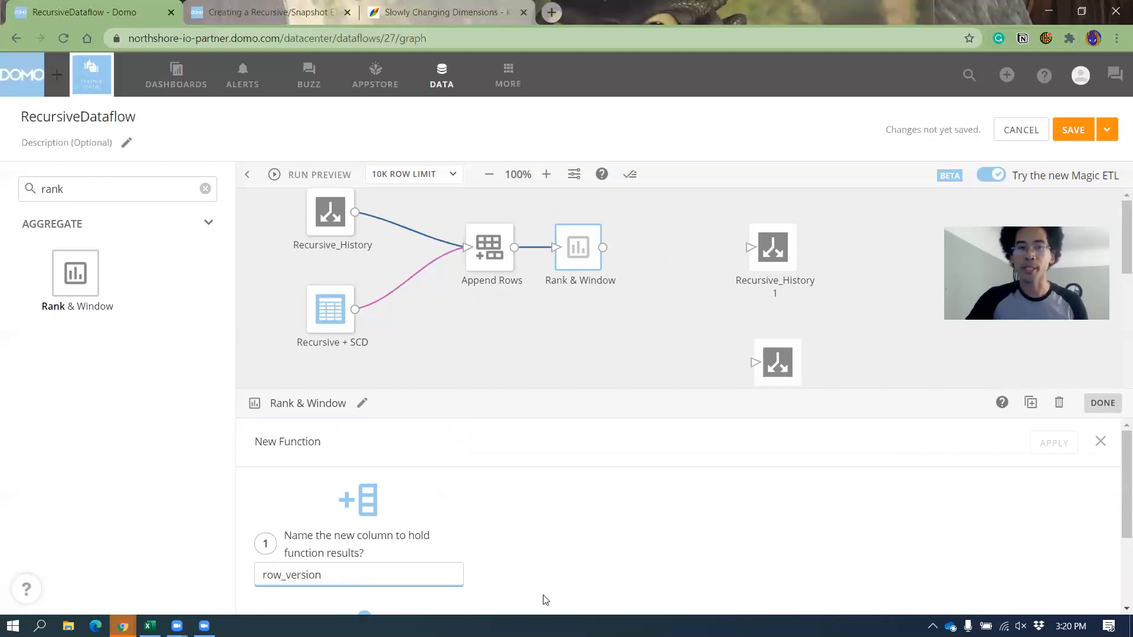
scroll(377, 597, "down", 3)
left_click(392, 588)
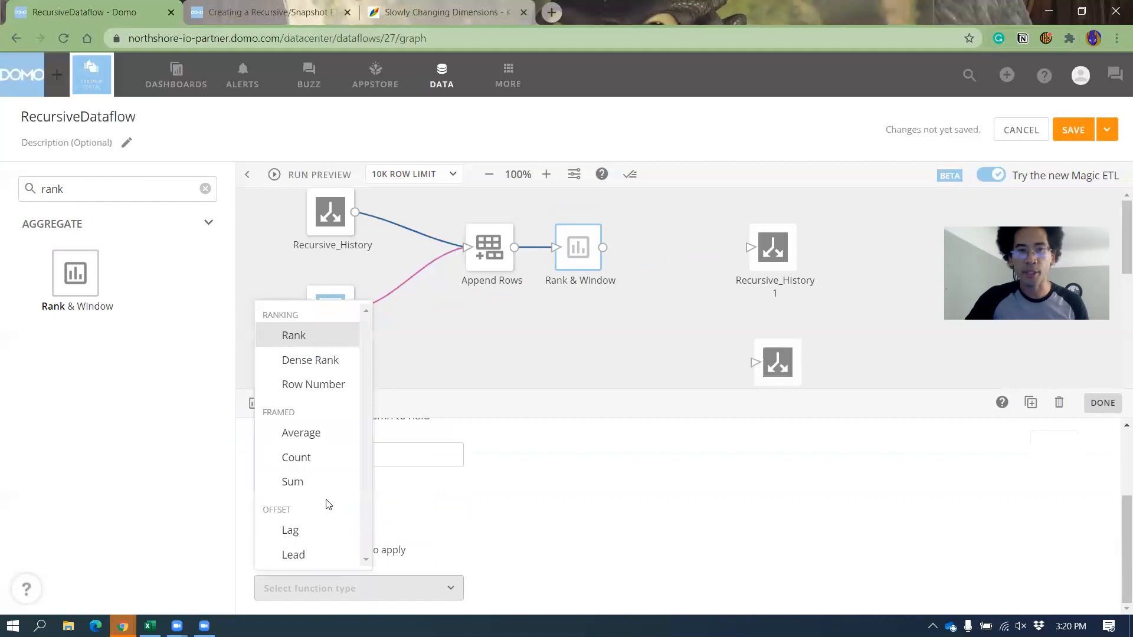
left_click(324, 391)
scroll(1038, 501, "up", 2)
left_click(1047, 459)
scroll(292, 538, "down", 1)
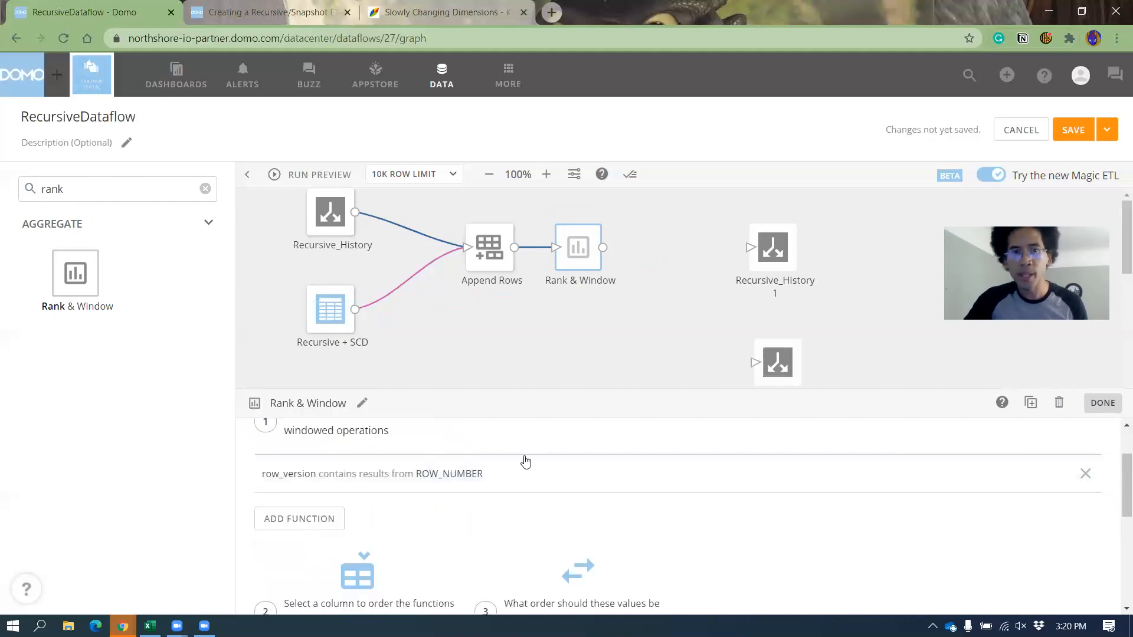
Partition the row numbering by Opportunity ID and order it on LastModifiedDate in descending order.
scroll(363, 552, "down", 5)
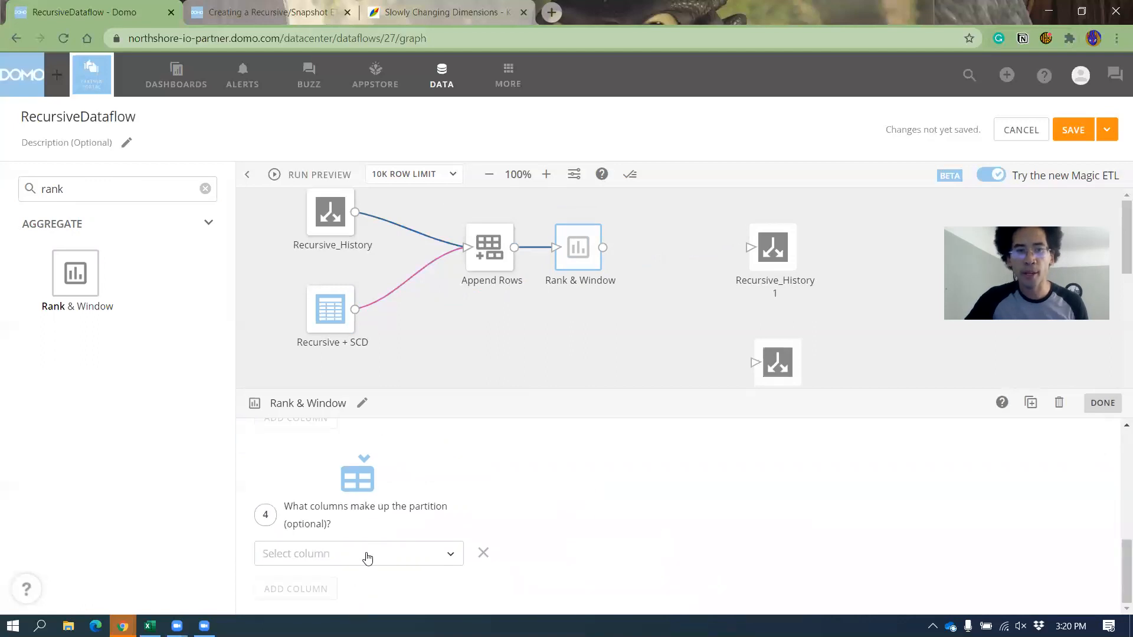
left_click(355, 552)
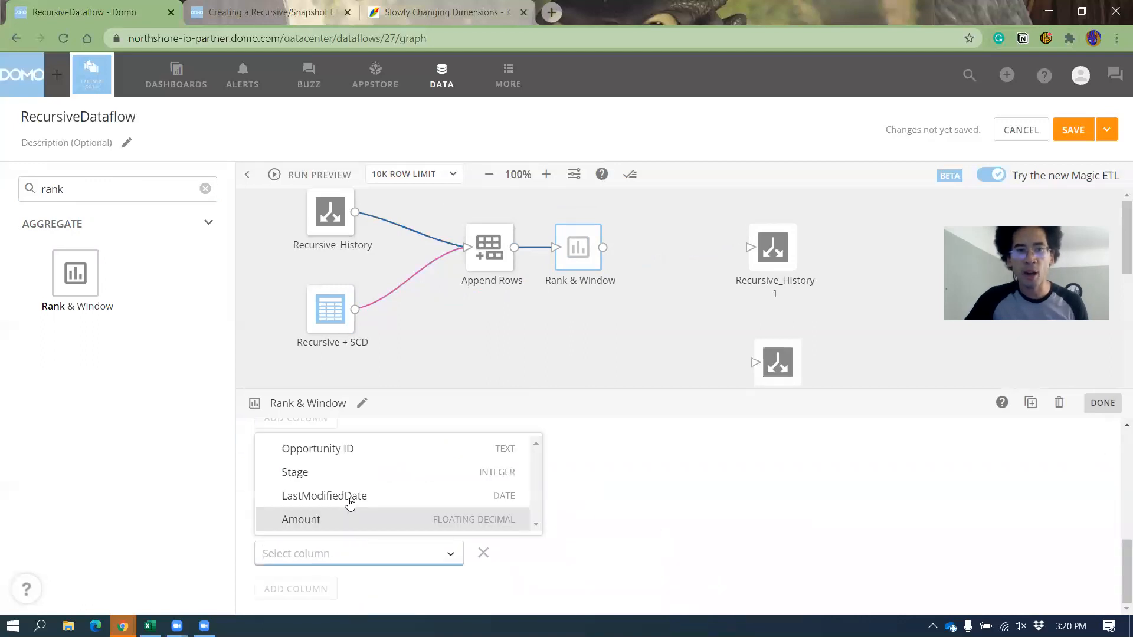
left_click(358, 449)
scroll(515, 551, "up", 2)
left_click(457, 464)
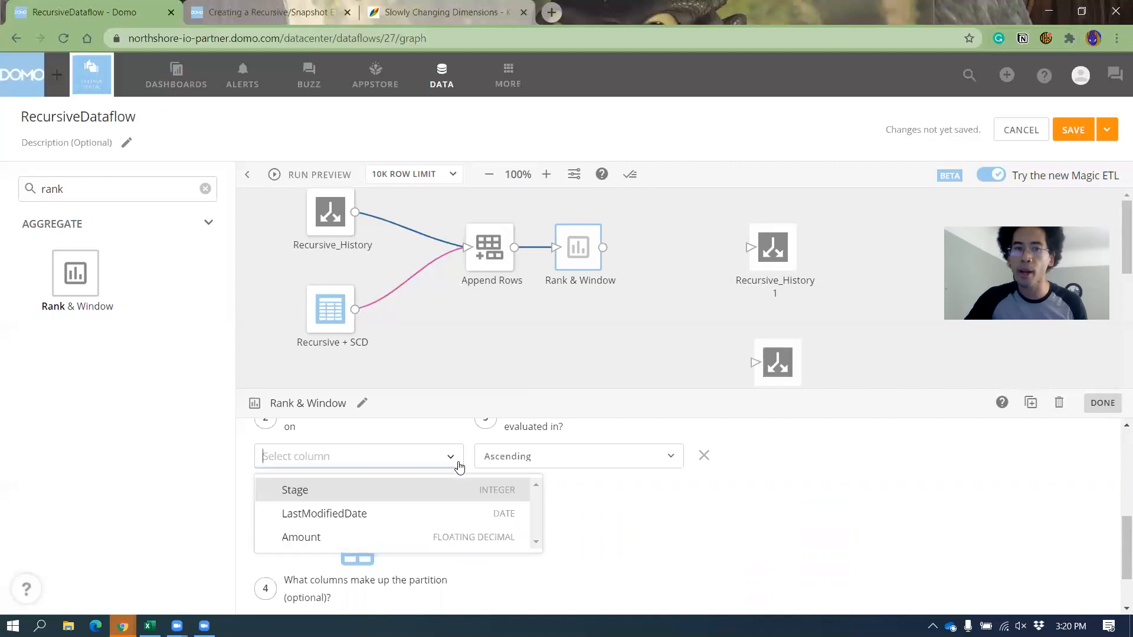
left_click(348, 514)
left_click(523, 456)
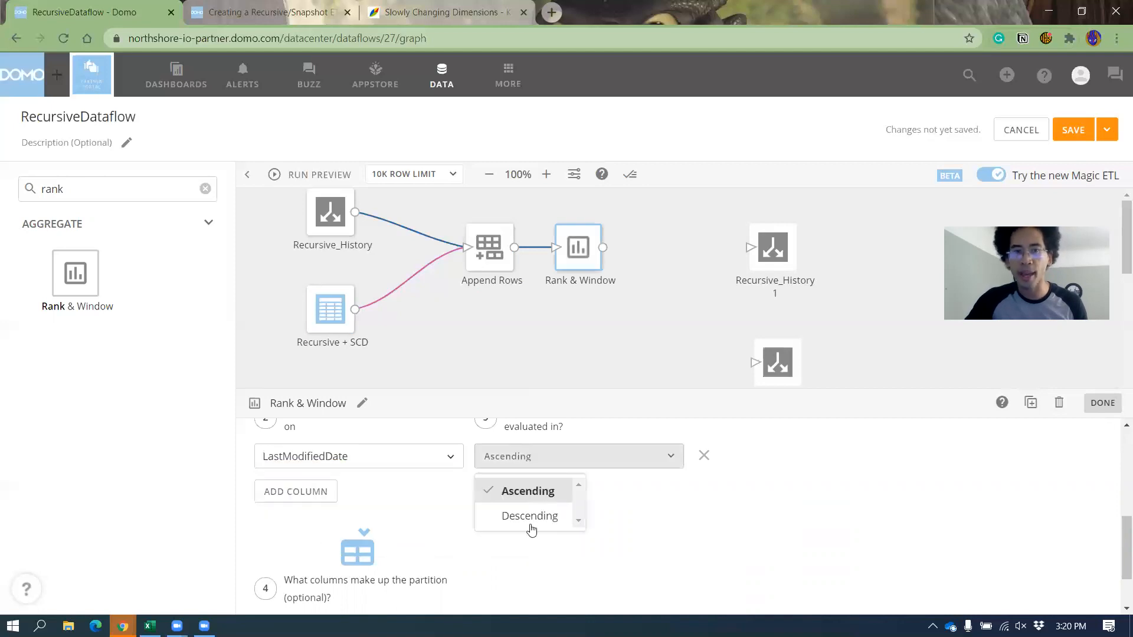
left_click(534, 518)
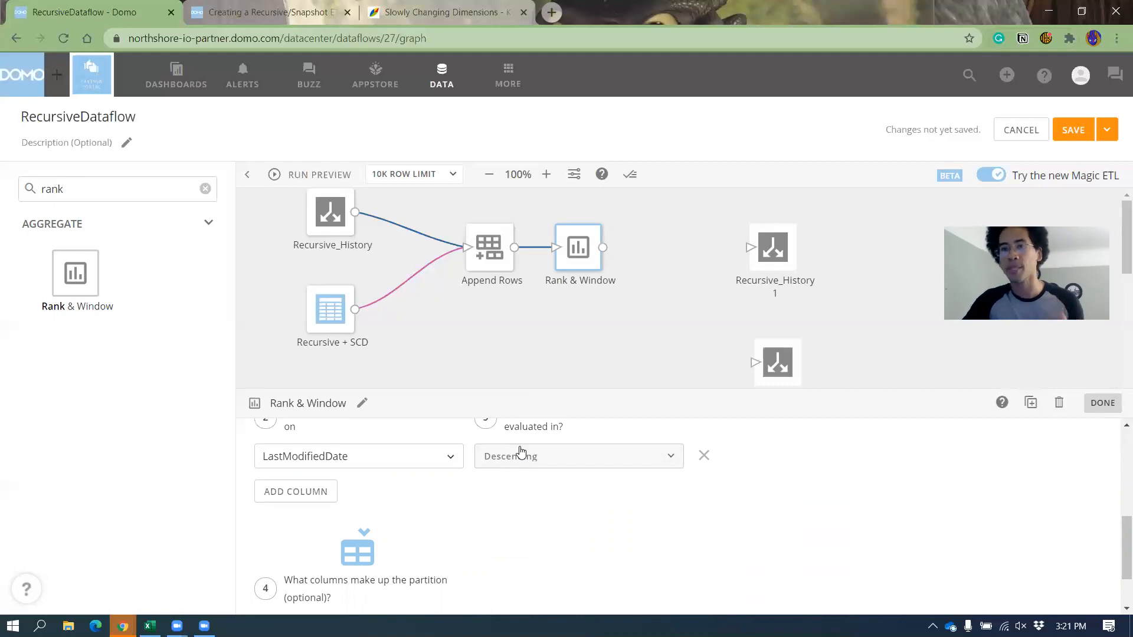
scroll(511, 477, "up", 3)
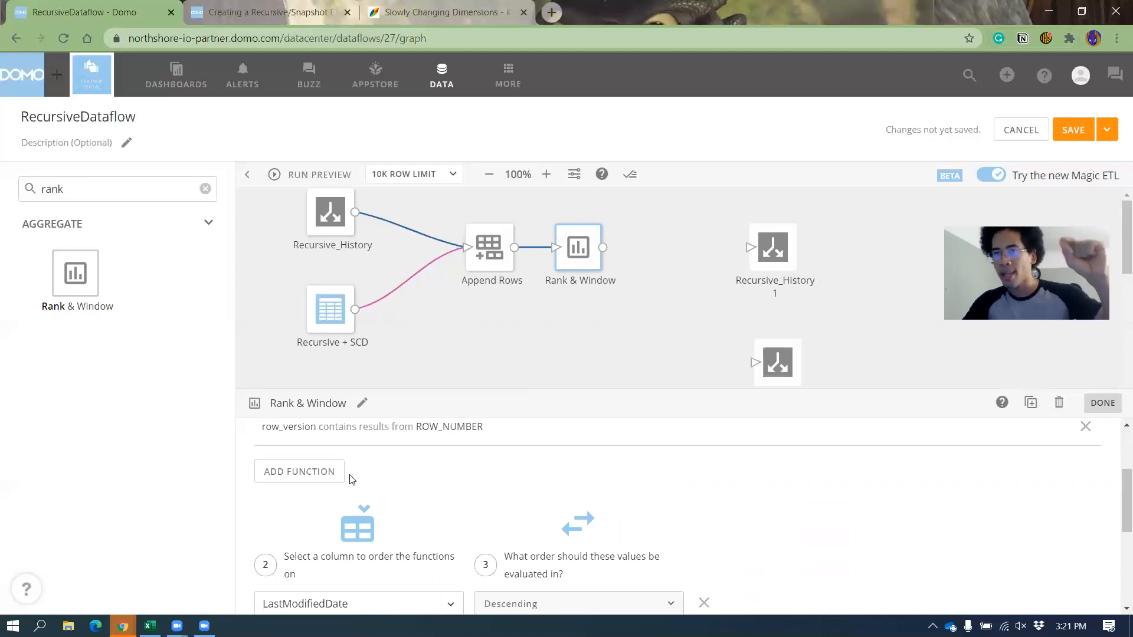
Add a Filter Rows action between Rank & Window and the Recursive_History 1 output, fed by Rank & Window.
double_click(102, 191)
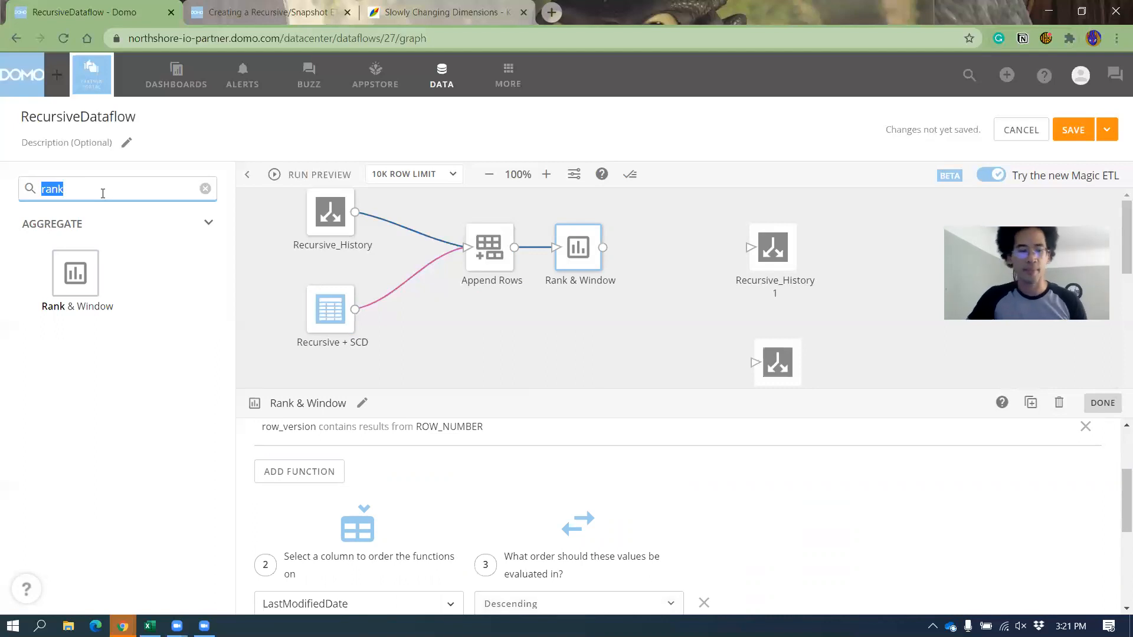
type("filter")
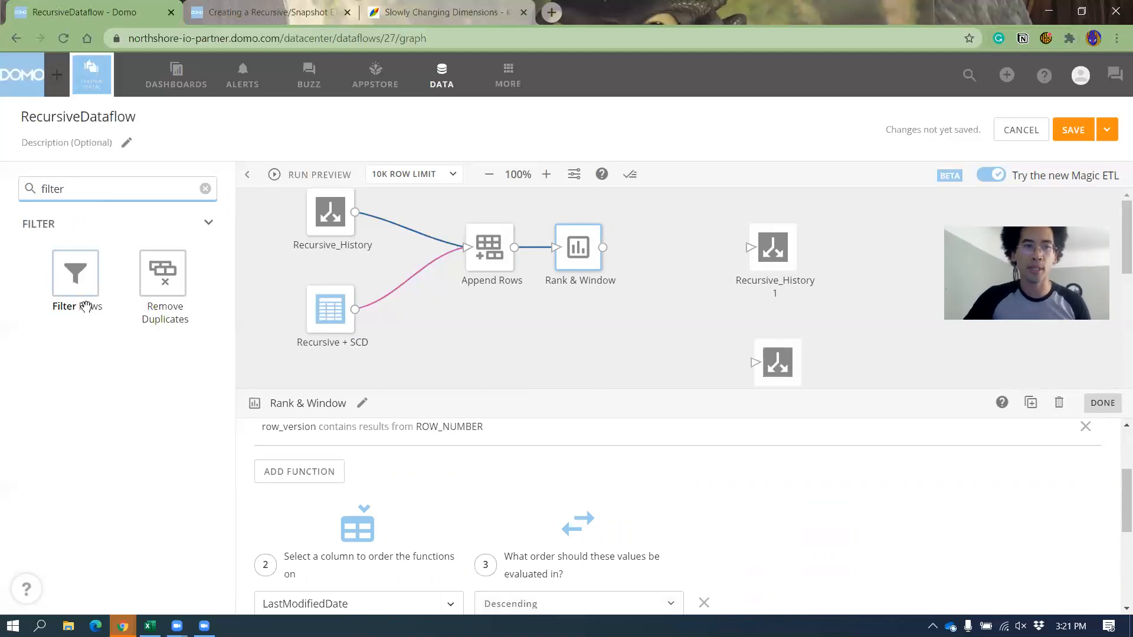
left_click_drag(126, 287, 676, 256)
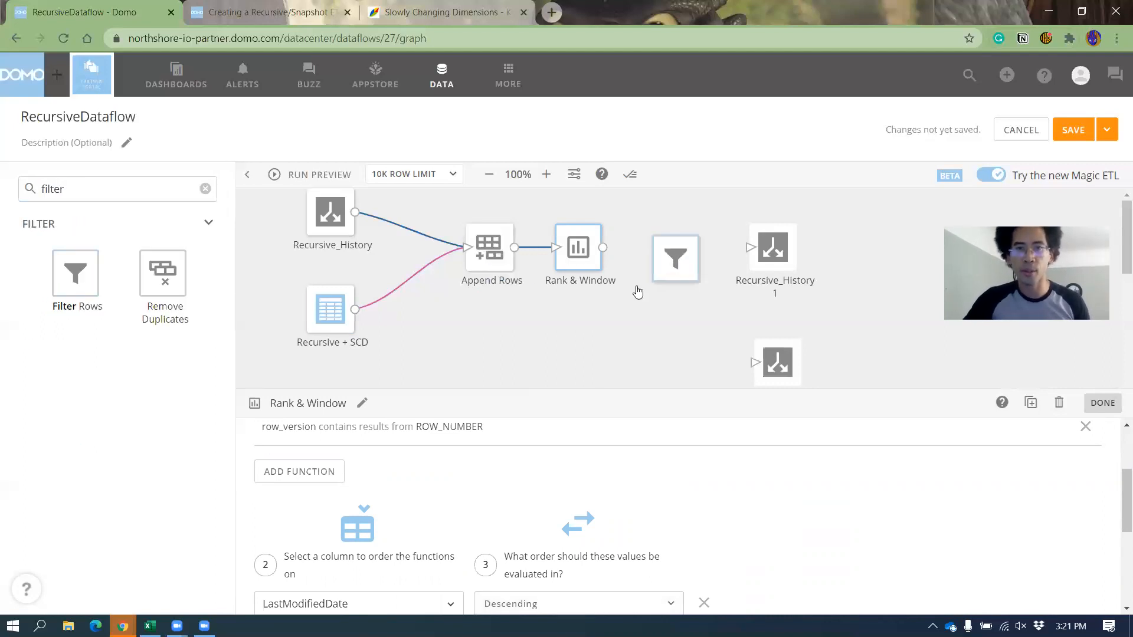
left_click(620, 253)
left_click_drag(677, 262, 676, 260)
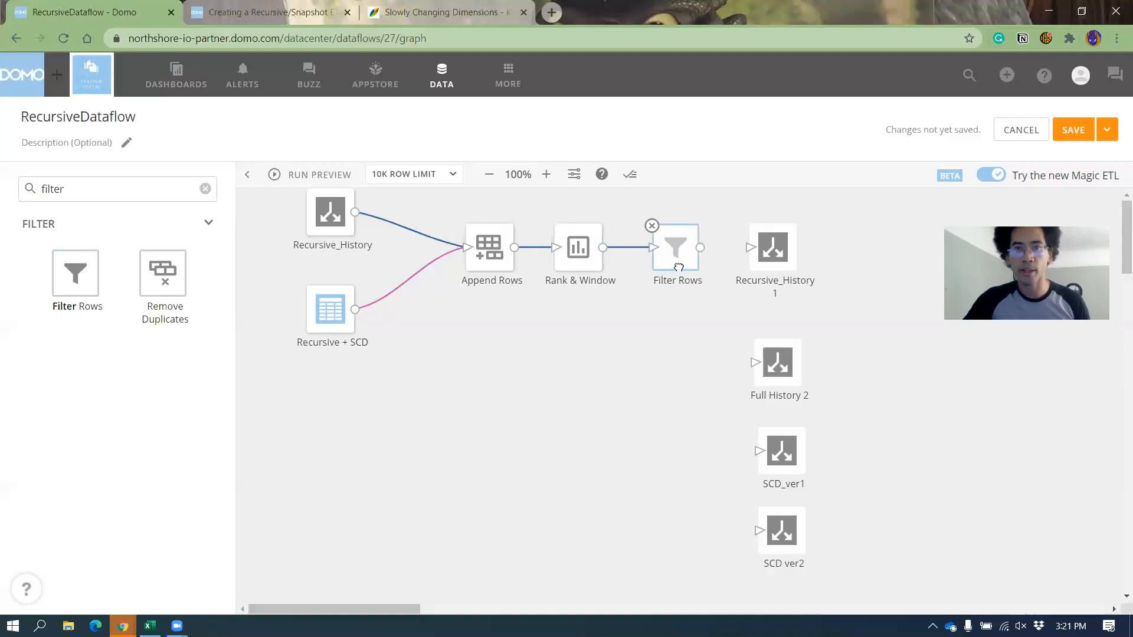
Configure a filter rule in Filter Rows that keeps rows where row_version equals the specific value 1.
left_click(673, 251)
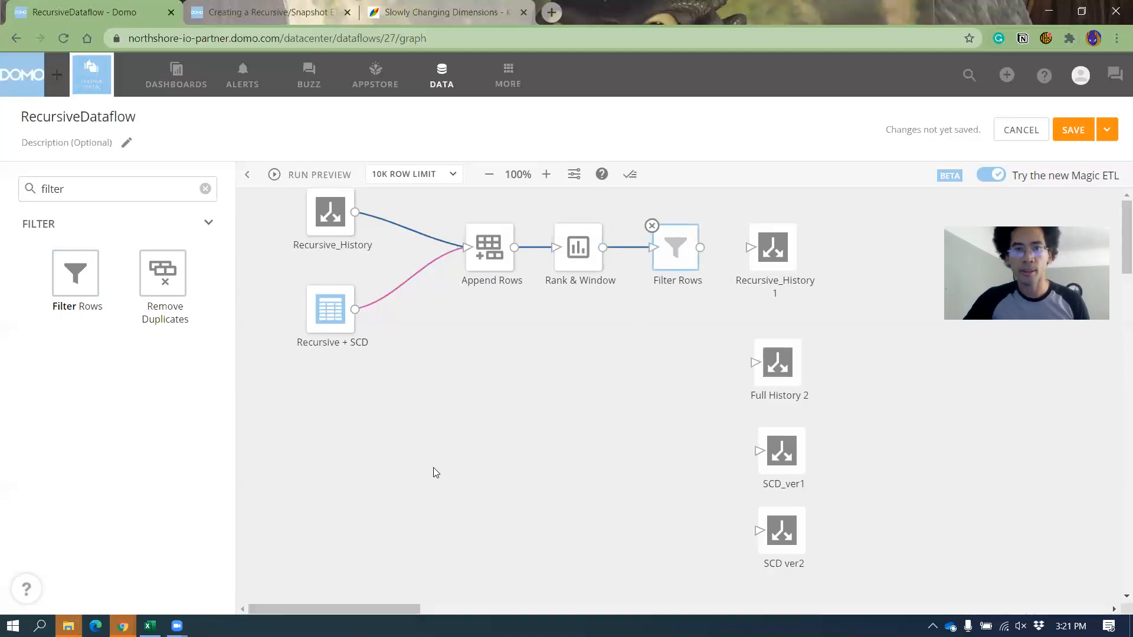
left_click(325, 506)
left_click(336, 596)
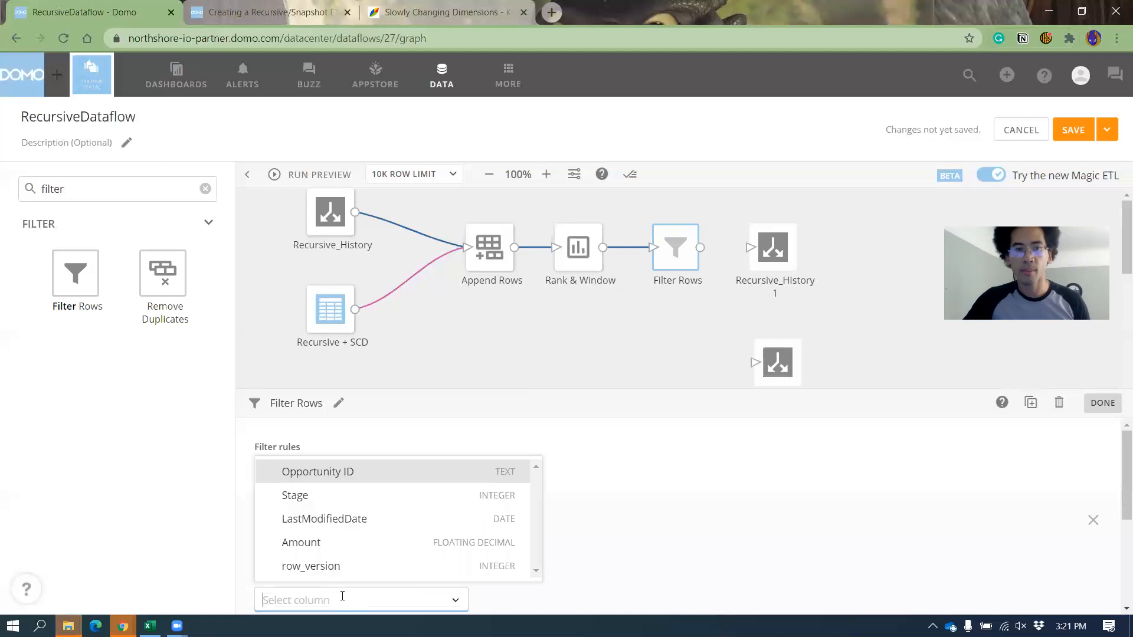
left_click(354, 570)
scroll(389, 564, "down", 3)
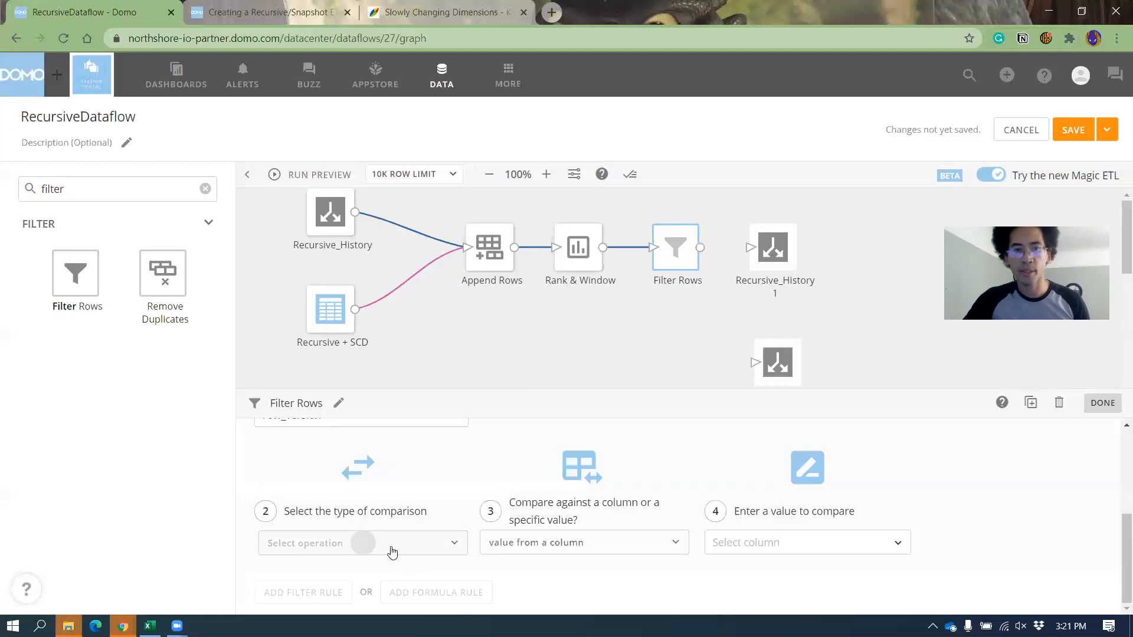
left_click(391, 550)
left_click(322, 435)
left_click(546, 542)
left_click(537, 506)
left_click(747, 548)
type("1")
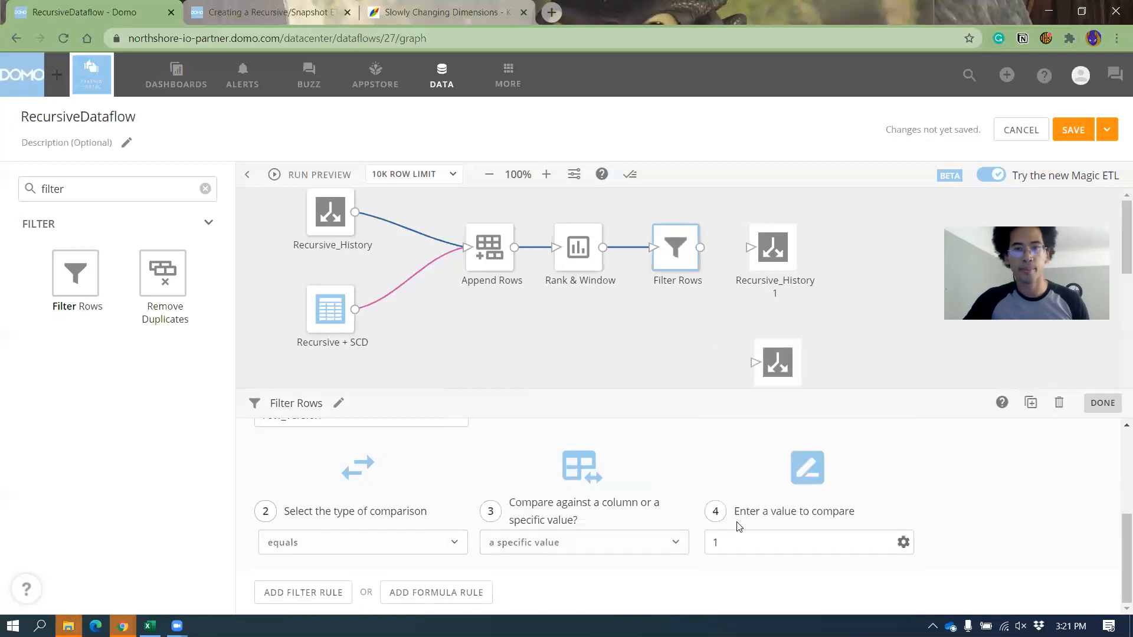
Connect Filter Rows to the Recursive_History 1 output and save the DataFlow.
left_click_drag(750, 254, 750, 249)
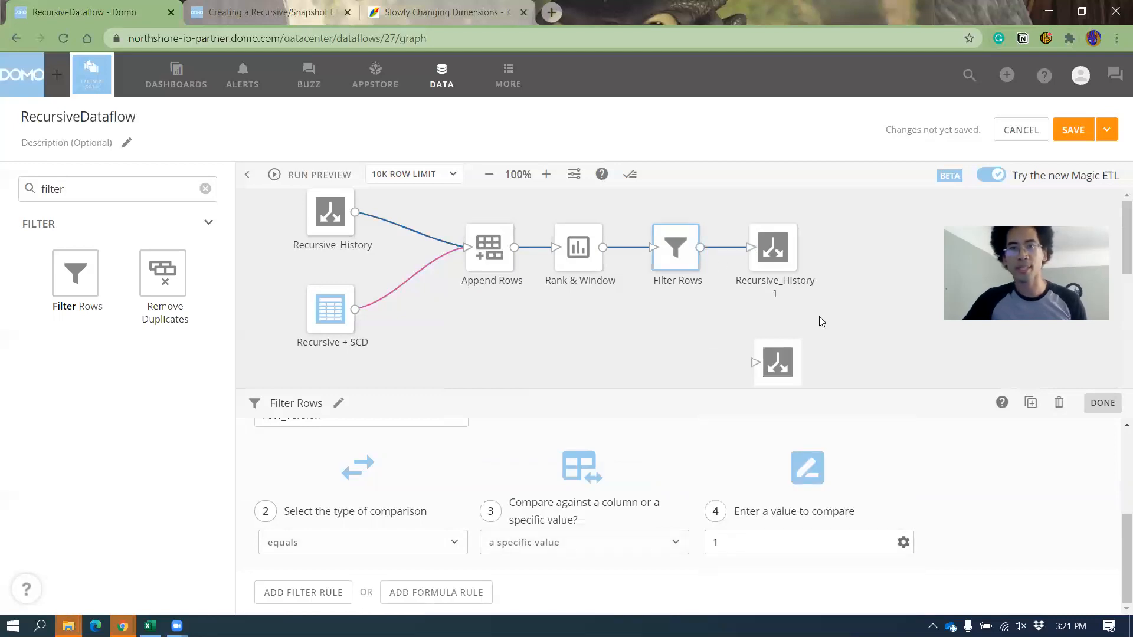
left_click(1073, 132)
left_click(805, 428)
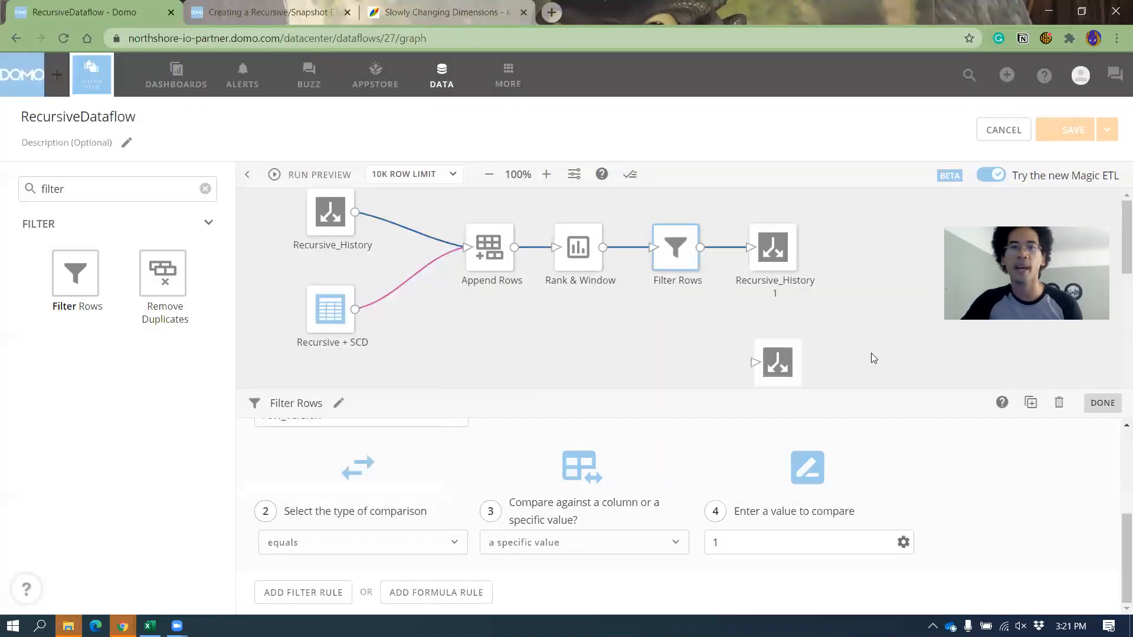
Rename the Rank & Window action as most_recent.
left_click_drag(436, 200, 725, 348)
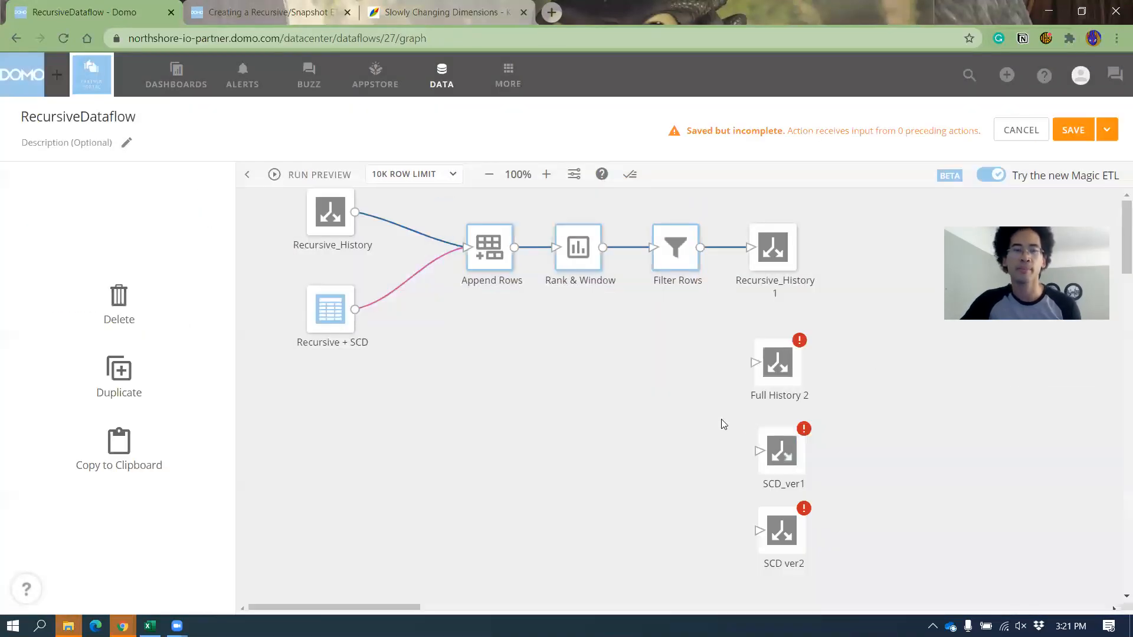
left_click(472, 268)
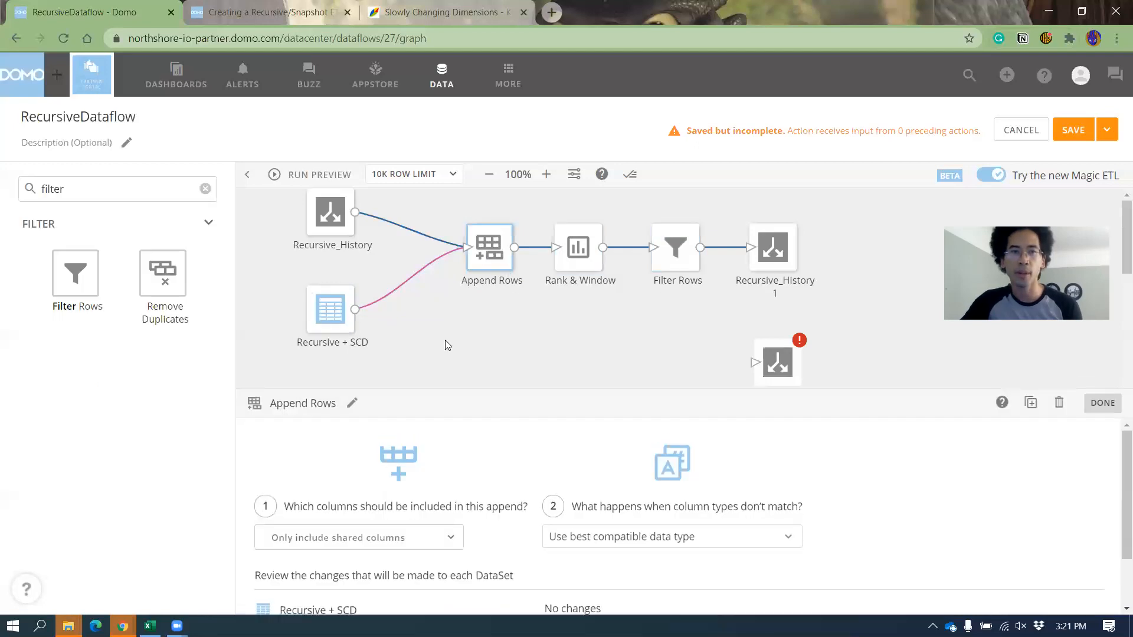
left_click(577, 241)
left_click(326, 405)
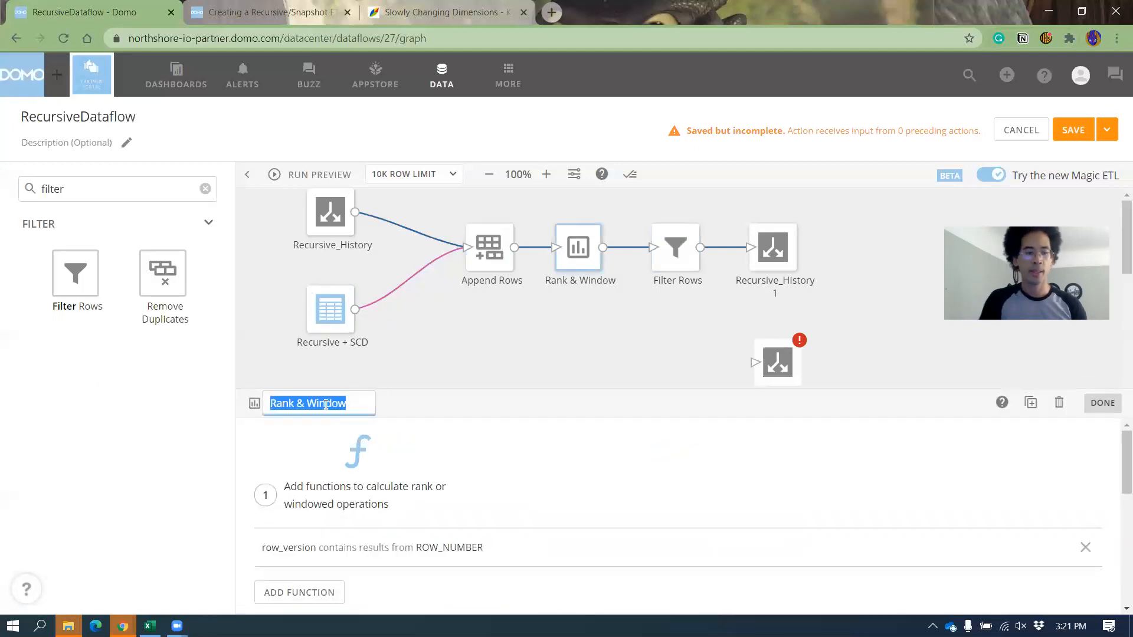
type("most_recent")
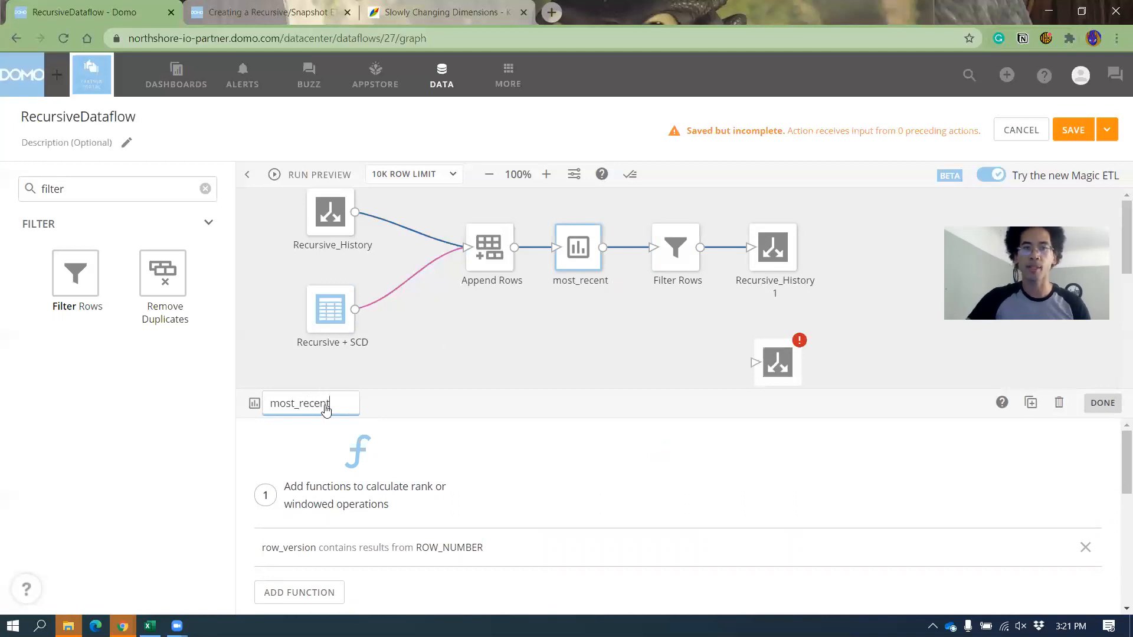
scroll(326, 407, "down", 3)
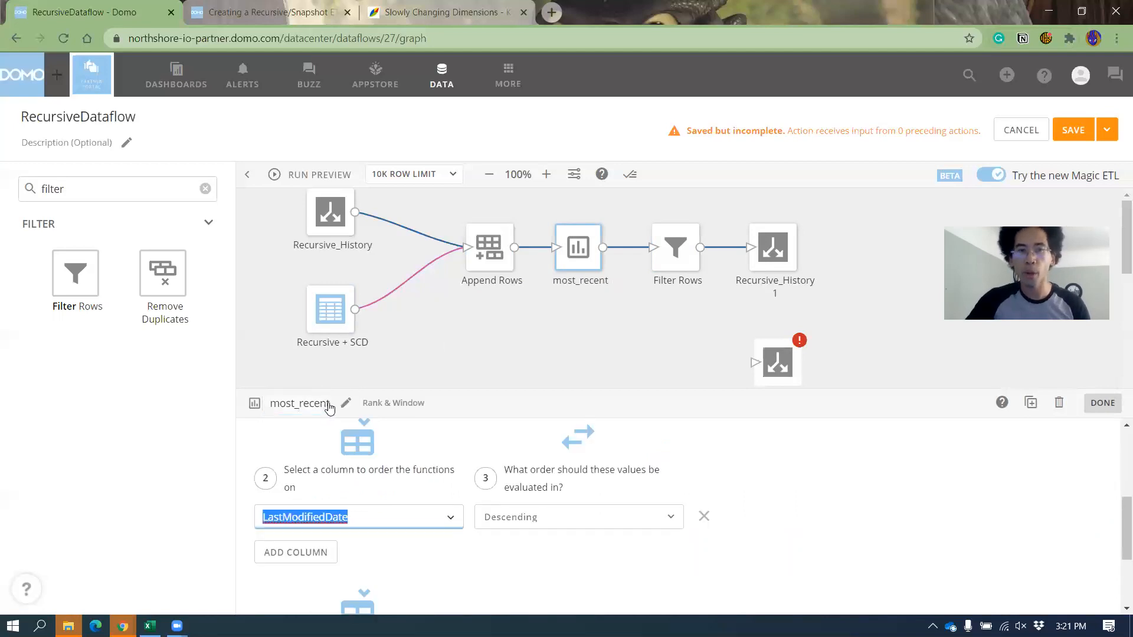
left_click(453, 351)
Rename the Filter Rows action as "keep most_recent".
left_click(671, 262)
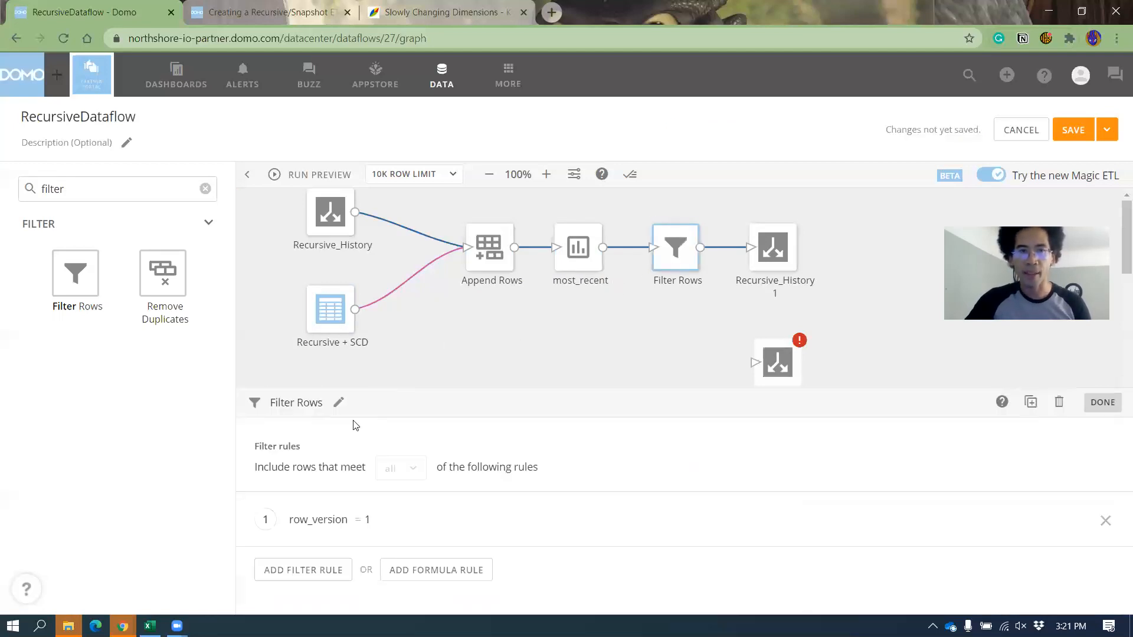
left_click(306, 410)
type("keep most_recet")
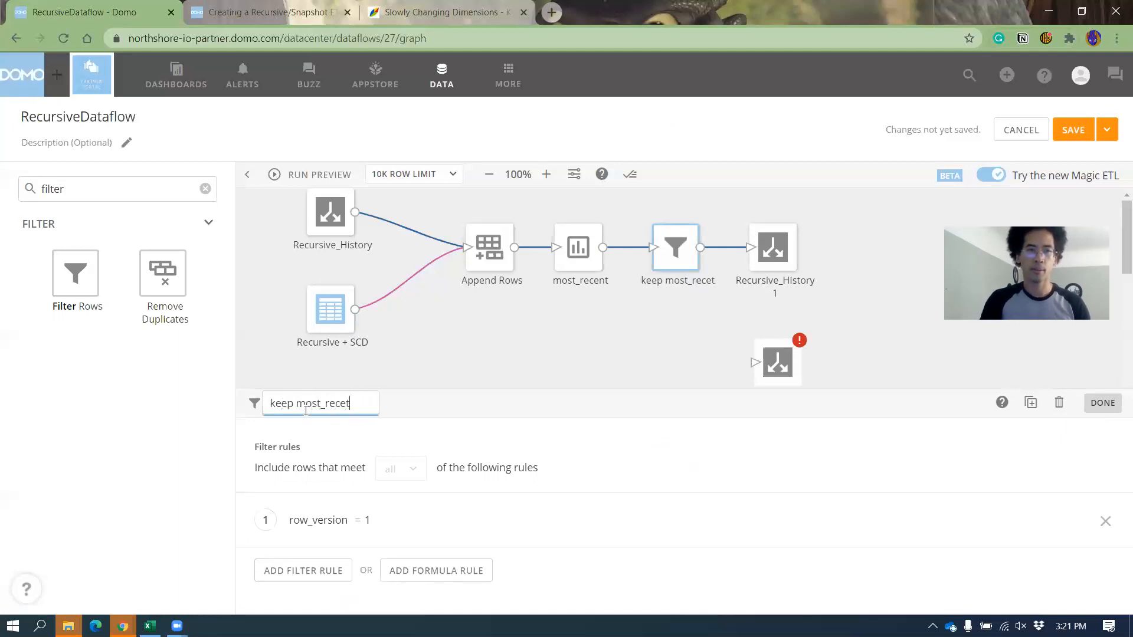
key("BackSpace")
type("nt=")
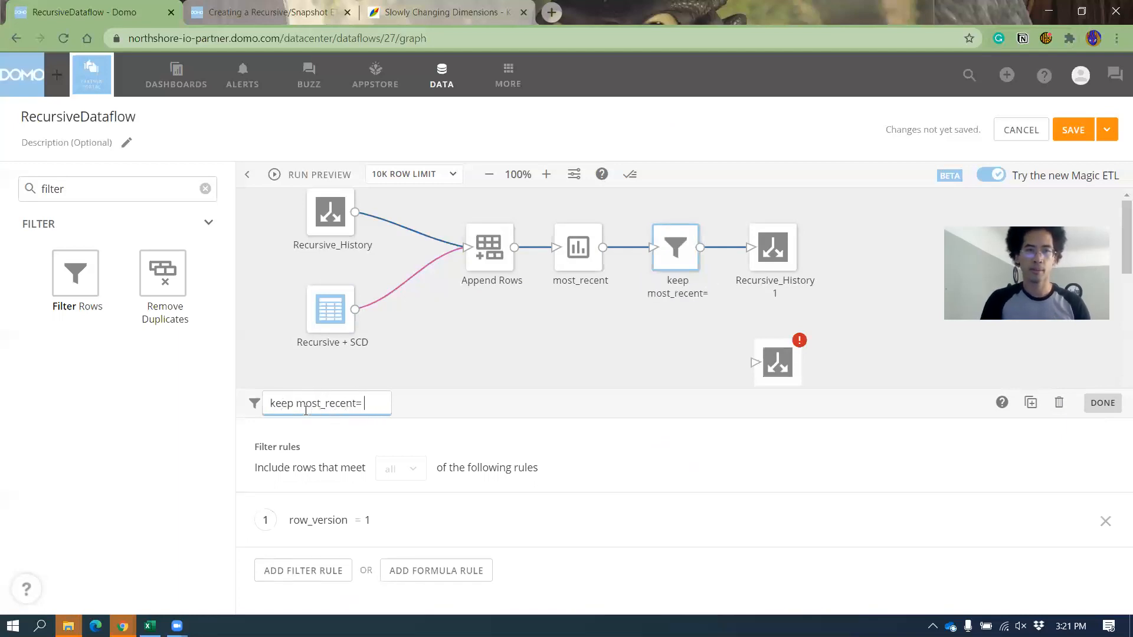
key("BackSpace")
key("Return")
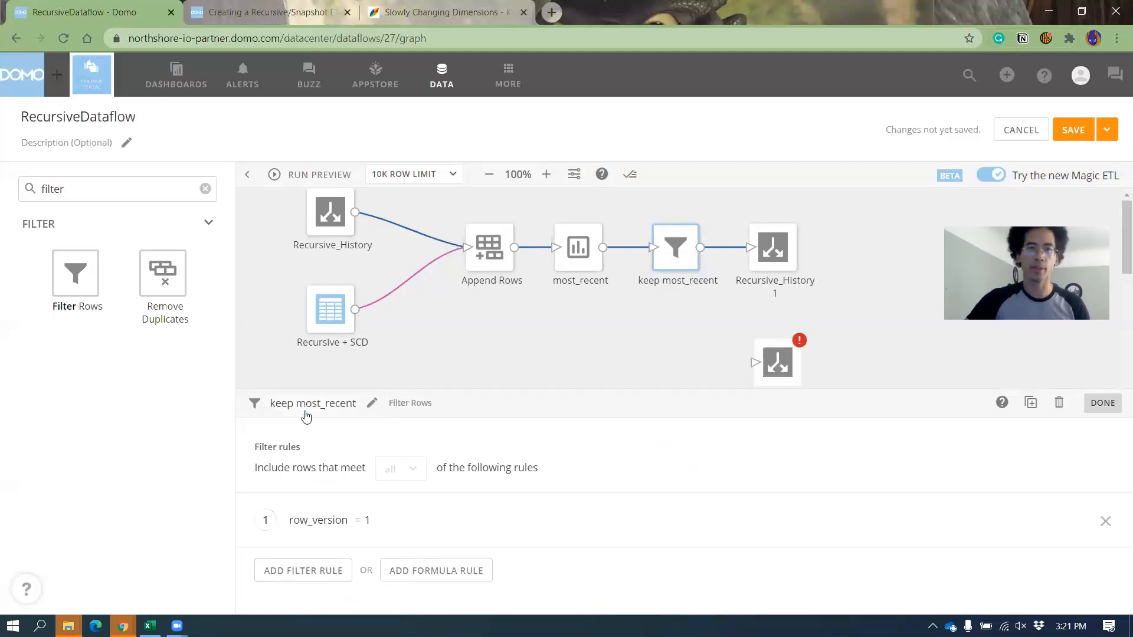
left_click(607, 305)
Connect keep most_recent to the Full History 2, SCD_ver1 and SCD ver2 outputs, and save and run the DataFlow.
key("ctrl+Tab")
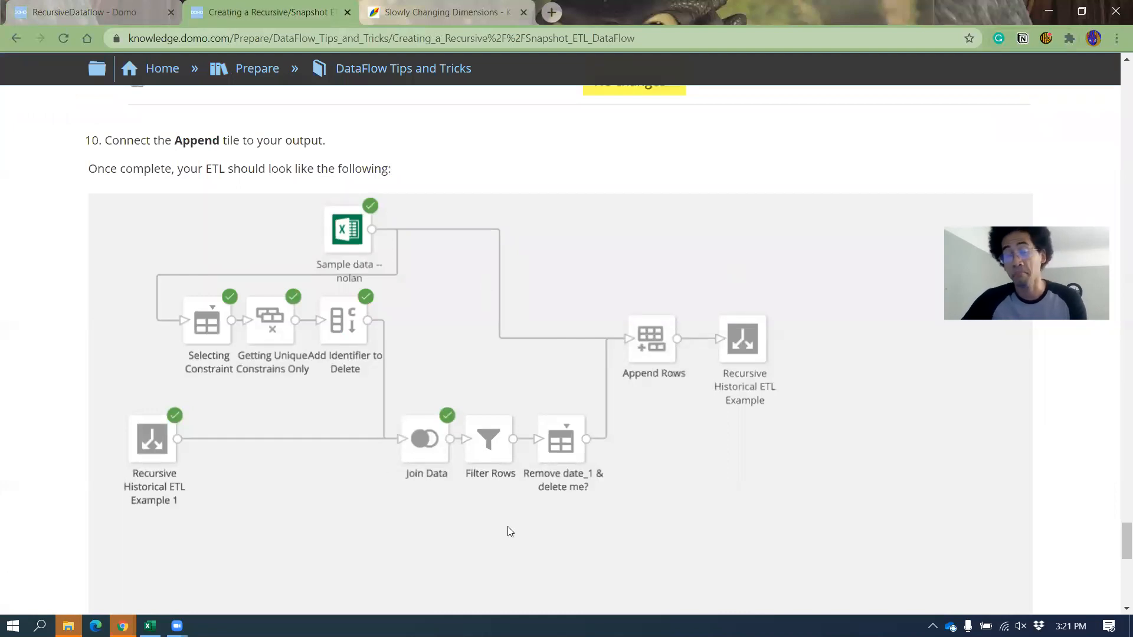
left_click(110, 17)
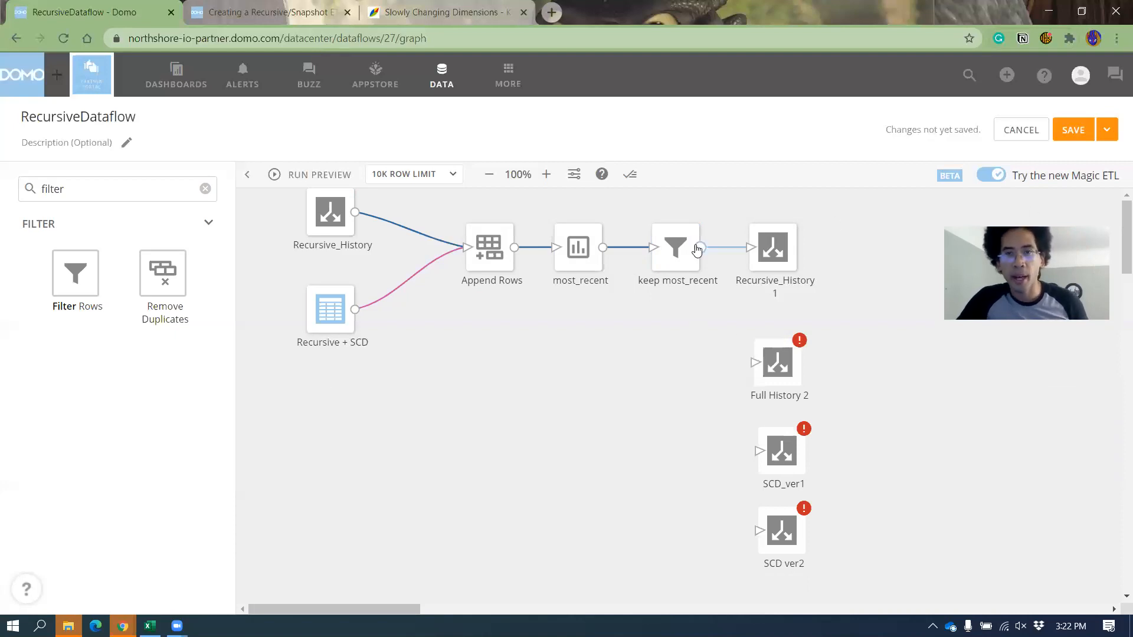
left_click_drag(755, 362, 756, 452)
left_click_drag(746, 537, 758, 531)
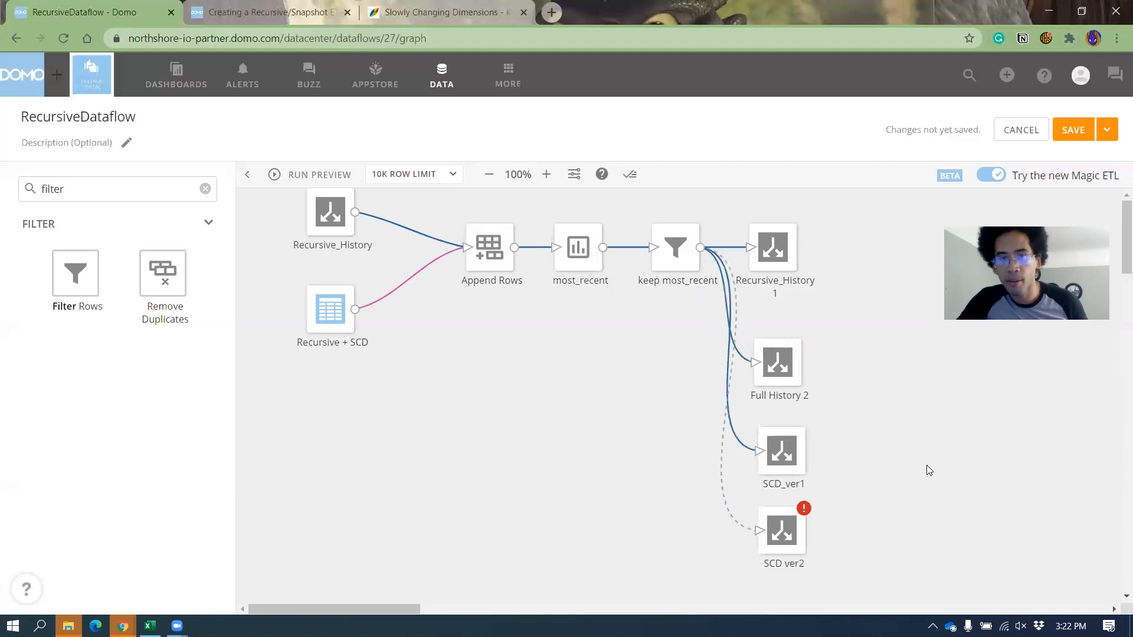
left_click(1107, 130)
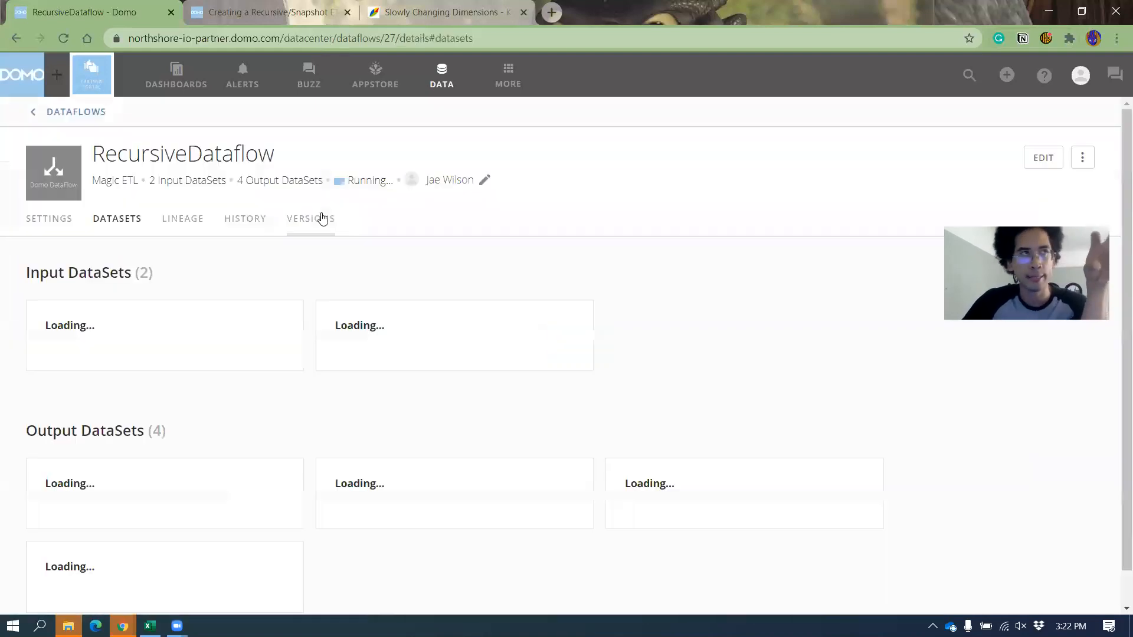
Reopen the DataFlow for editing, run a preview and examine the row_version values that most_recent gives to duplicate opportunities.
left_click(1042, 158)
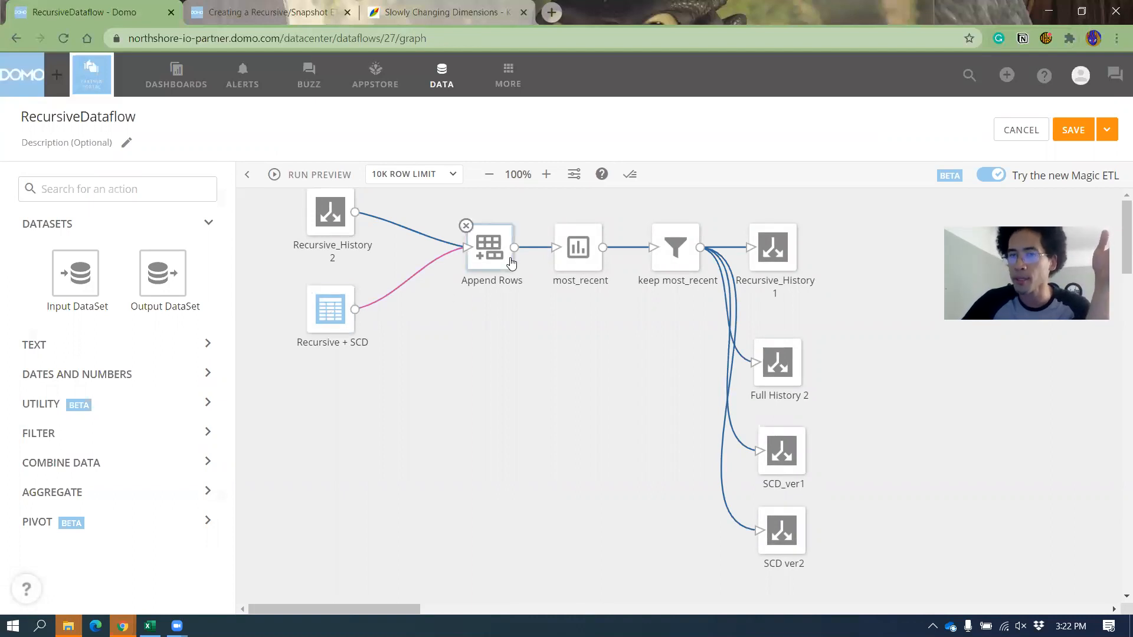
left_click(577, 250)
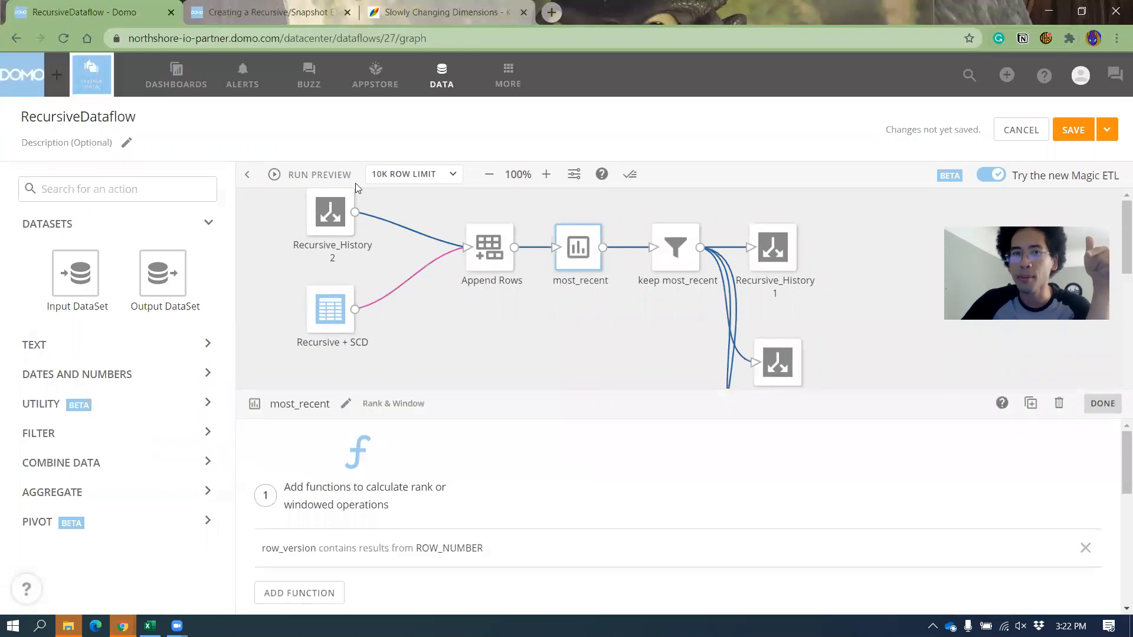
left_click(321, 174)
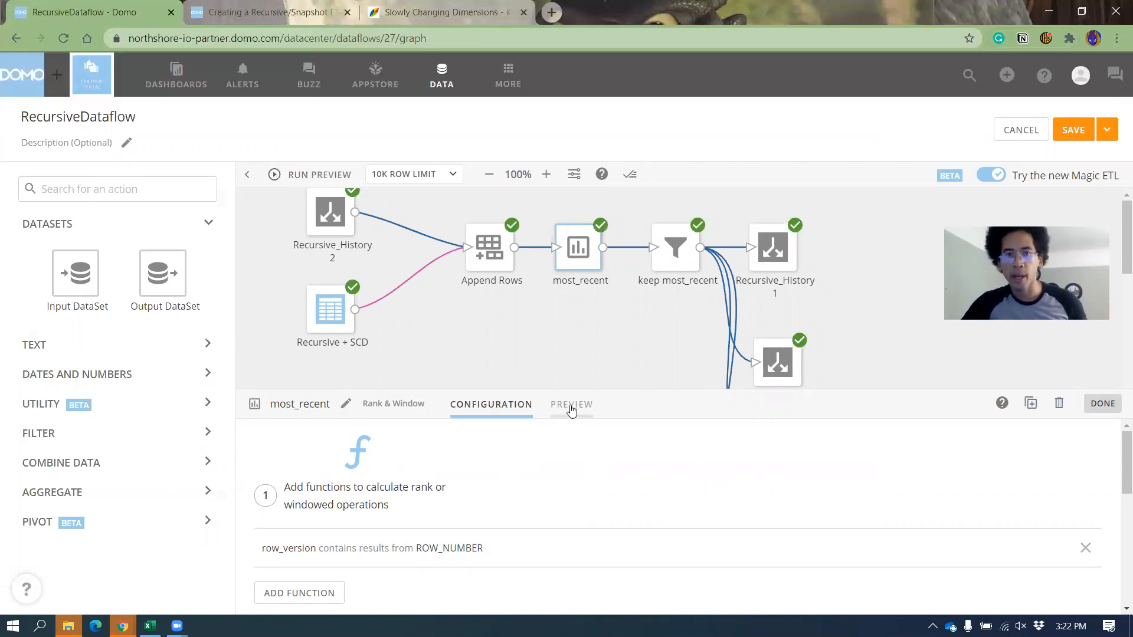
left_click(571, 409)
left_click_drag(321, 485, 329, 498)
left_click_drag(522, 493, 1075, 494)
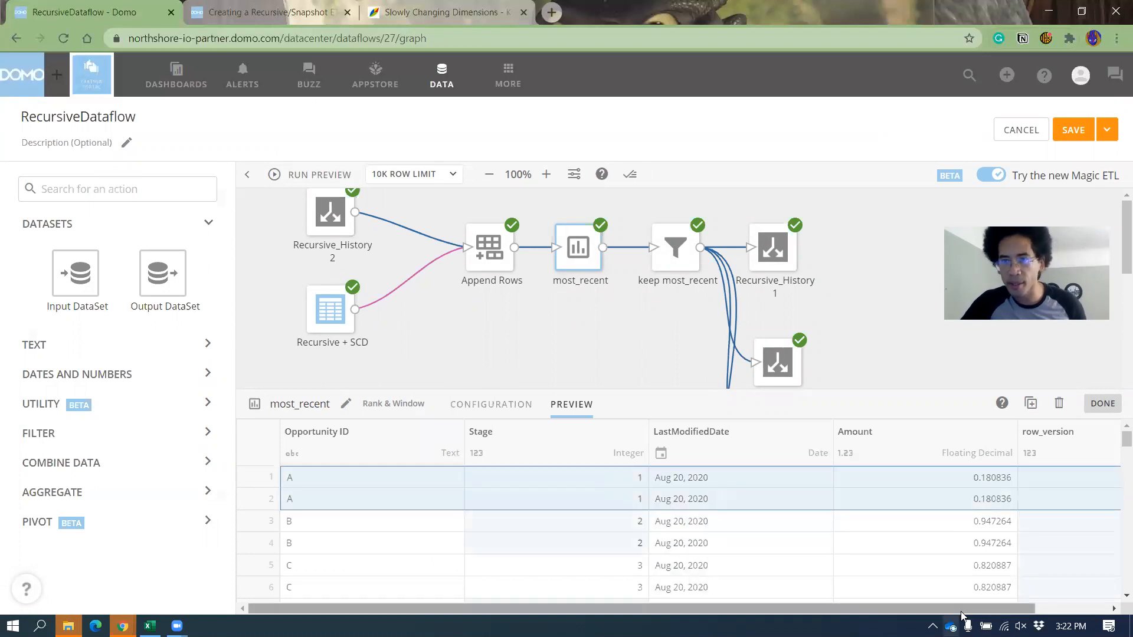
left_click_drag(960, 609, 1050, 607)
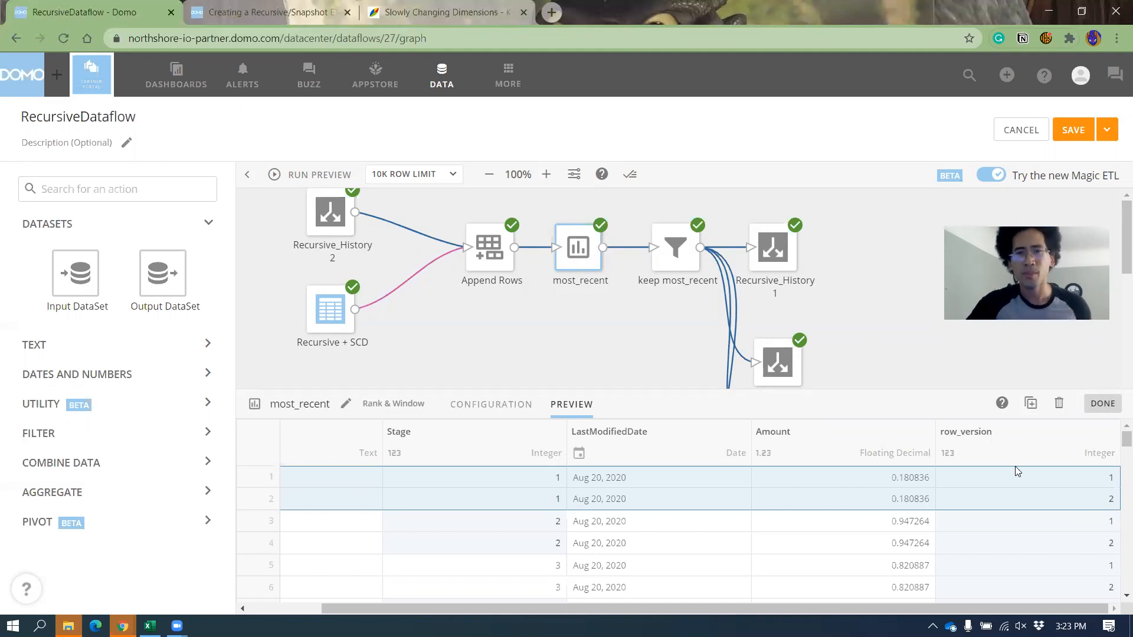
Disconnect SCD_ver1 and SCD ver2 from keep most_recent, move both lower, and place Full History 2 directly under Recursive_History 1.
left_click(881, 364)
scroll(664, 351, "down", 1)
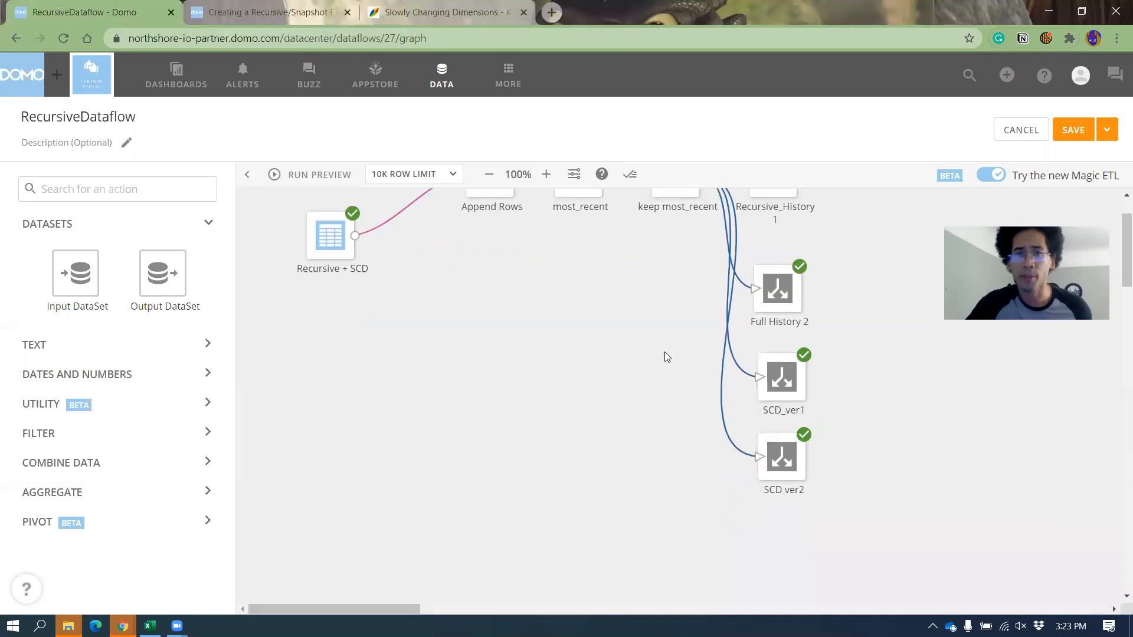
left_click(728, 308)
left_click(726, 310)
left_click_drag(714, 353, 787, 506)
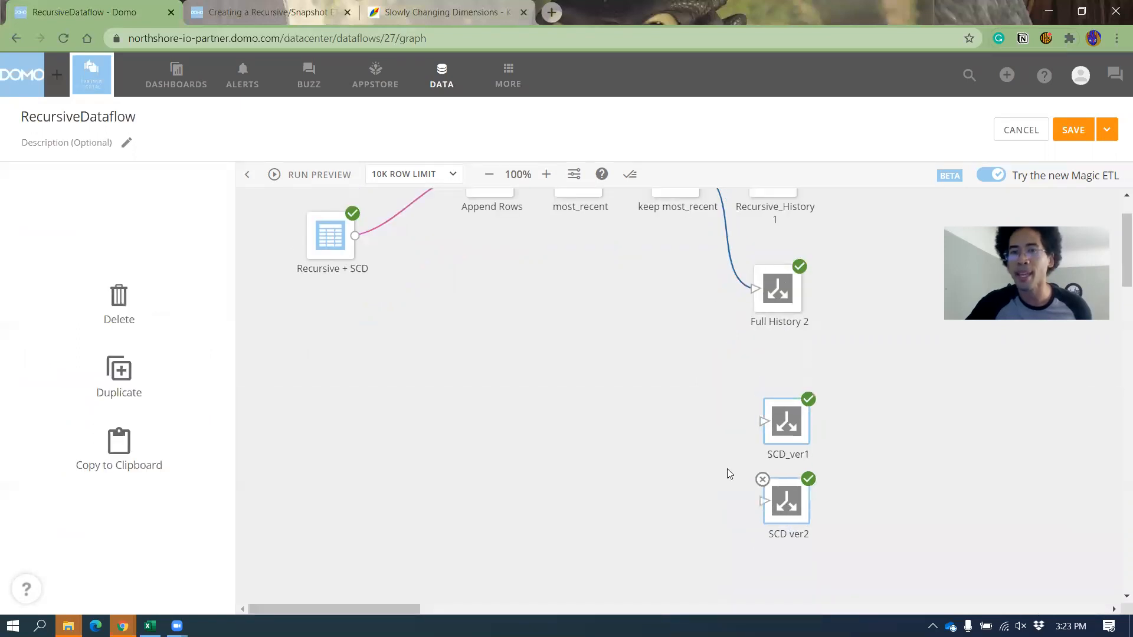
left_click(678, 419)
scroll(681, 407, "up", 1)
left_click_drag(771, 374, 767, 348)
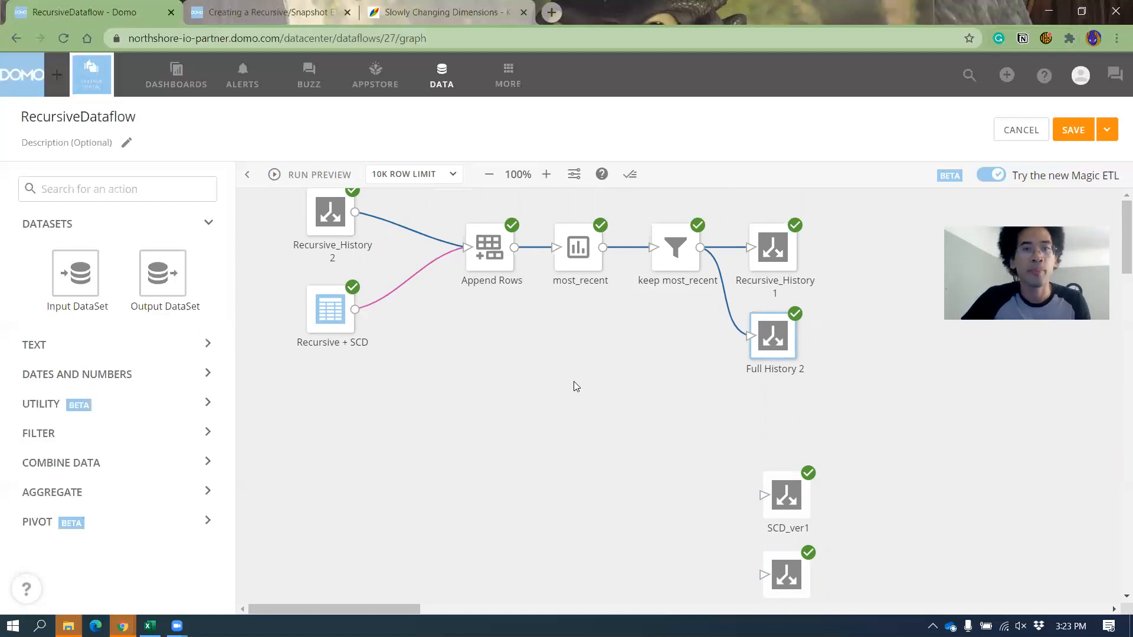
Remove the connection from keep most_recent to Full History 2, and duplicate the most_recent and keep most_recent actions together.
left_click(725, 300)
left_click_drag(567, 337, 571, 282)
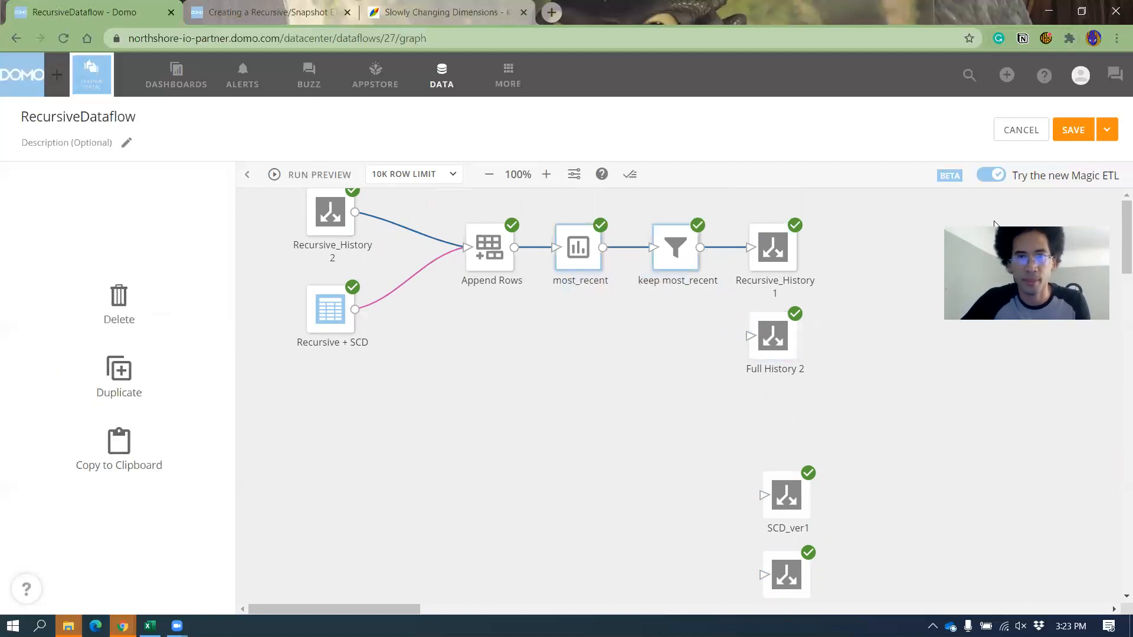
left_click(118, 372)
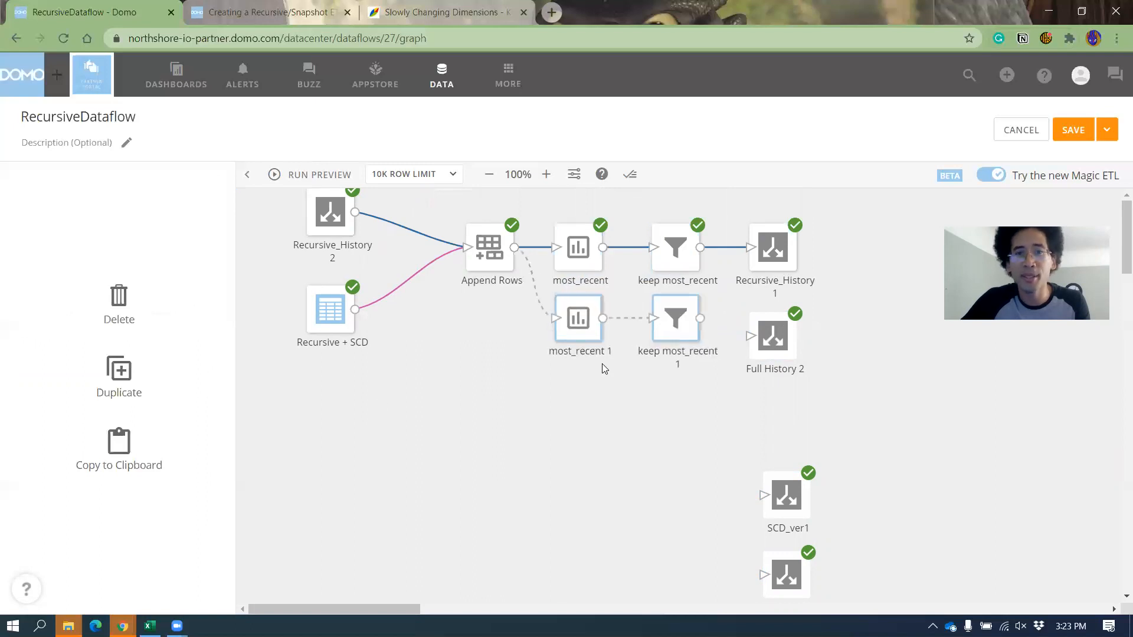
Connect the duplicated keep most_recent 1 filter to Full History 2 and align both duplicates in that output's row.
left_click_drag(700, 319, 751, 336)
left_click_drag(607, 430, 670, 329)
left_click_drag(671, 329, 678, 358)
left_click(642, 452)
left_click(942, 590)
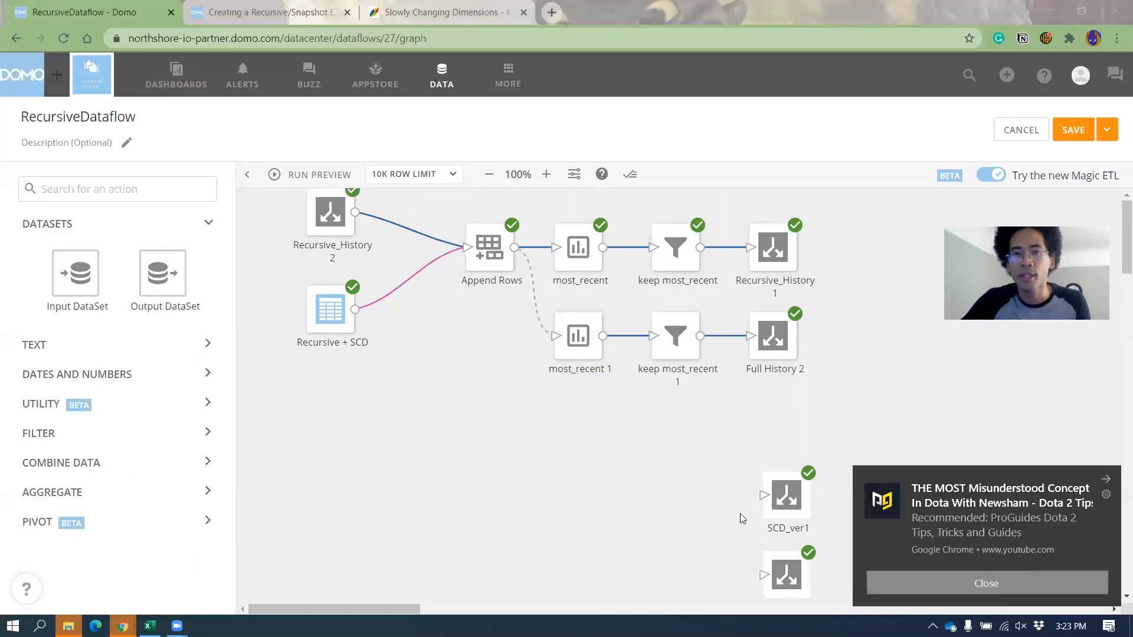
left_click(586, 343)
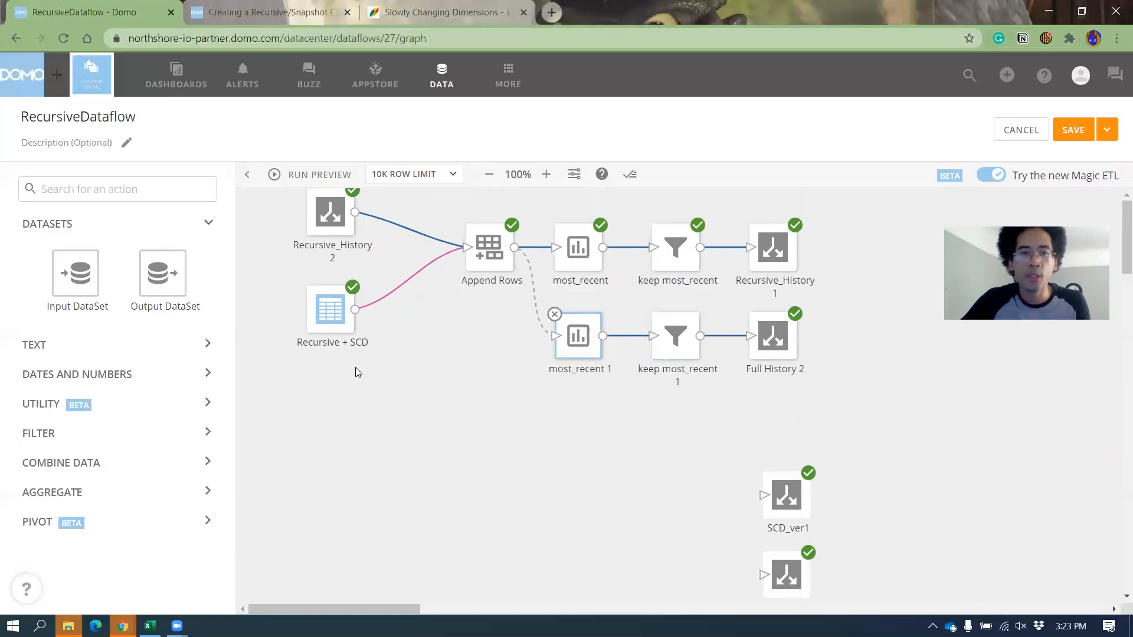
triple_click(330, 401)
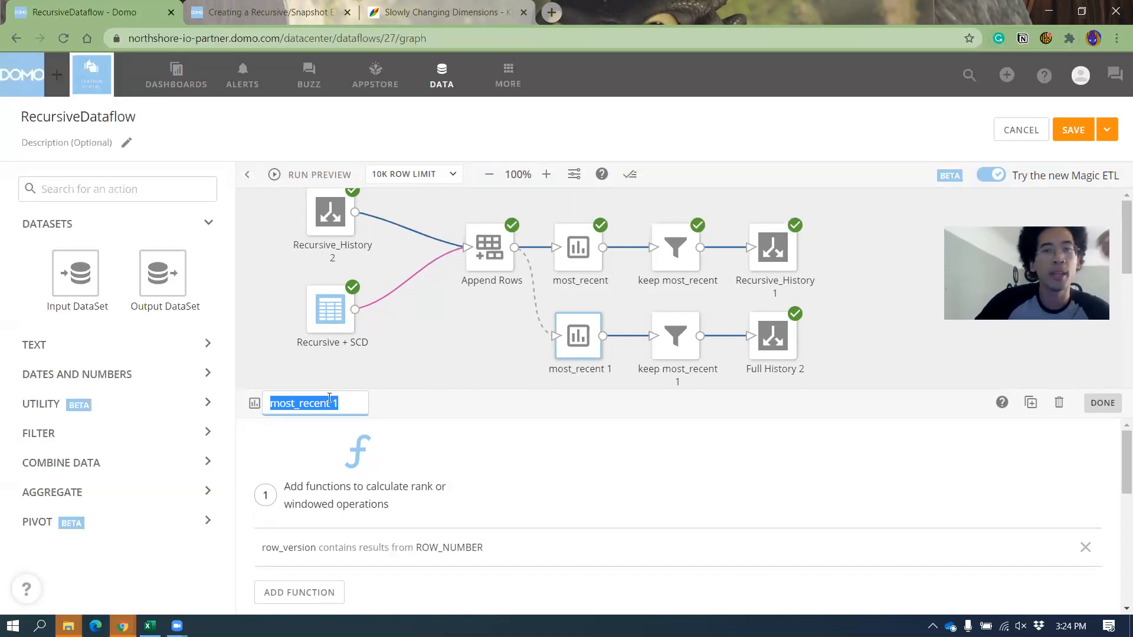
left_click(778, 253)
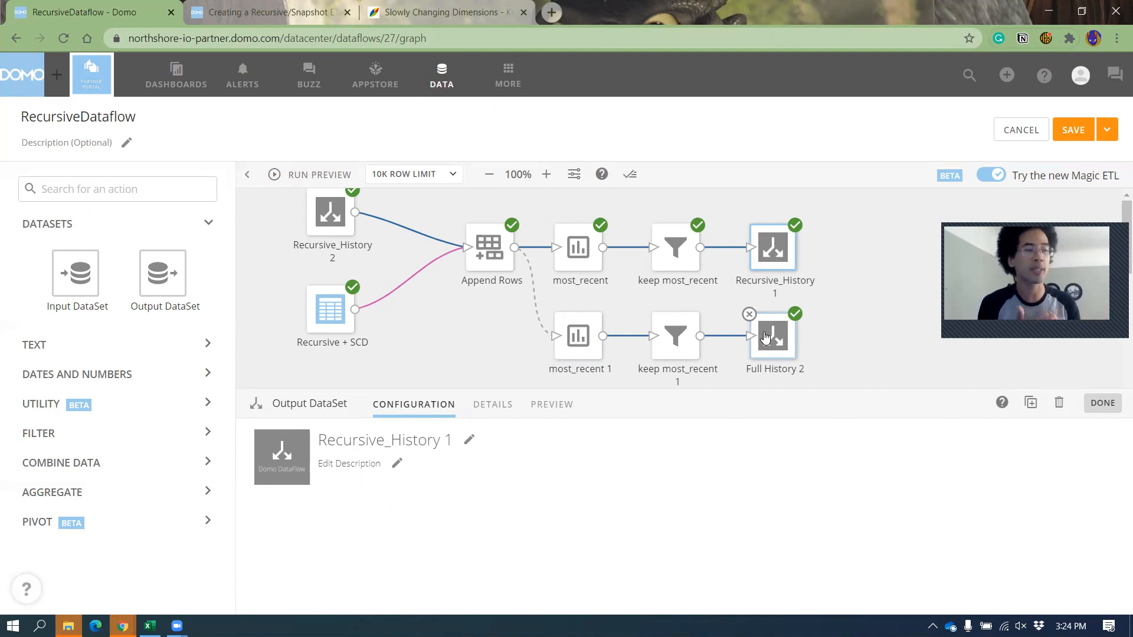
Add LastModifiedDate as a second partition column after Opportunity ID in the most_recent 1 action.
left_click(581, 345)
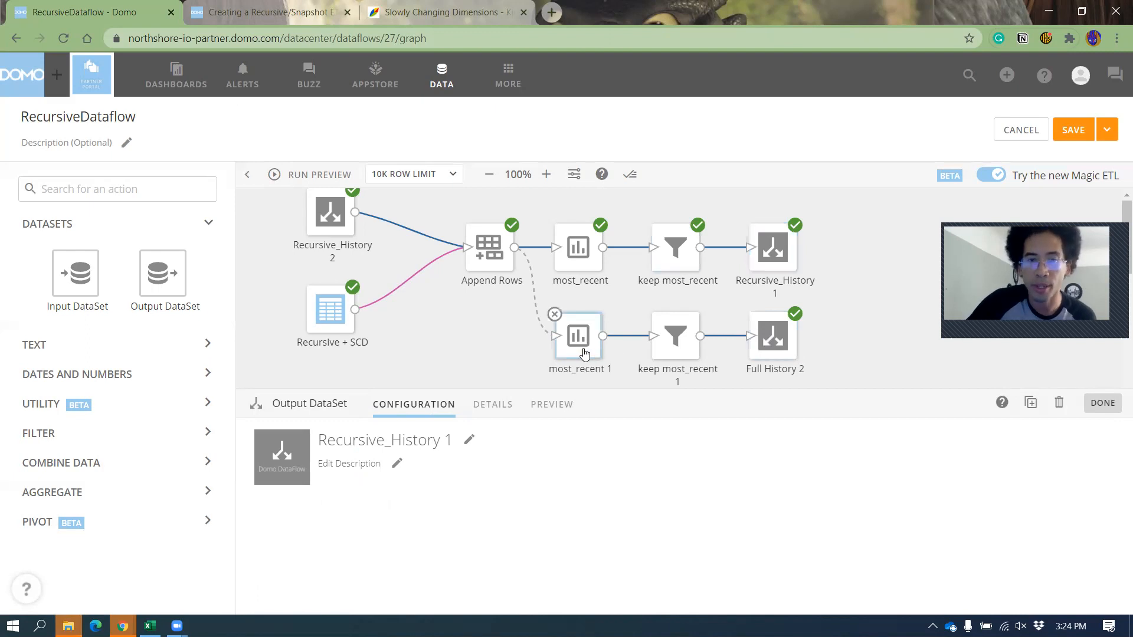
scroll(479, 471, "down", 10)
left_click(298, 588)
scroll(449, 563, "down", 1)
left_click(447, 556)
left_click(600, 523)
scroll(690, 499, "up", 2)
scroll(697, 499, "down", 2)
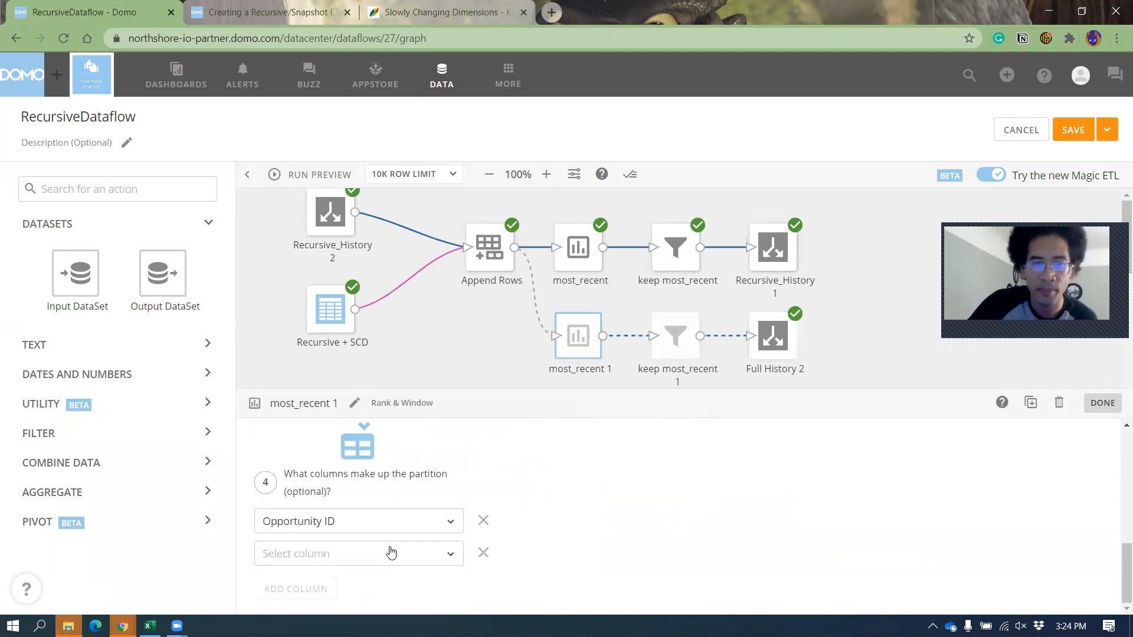
left_click(345, 554)
left_click(334, 500)
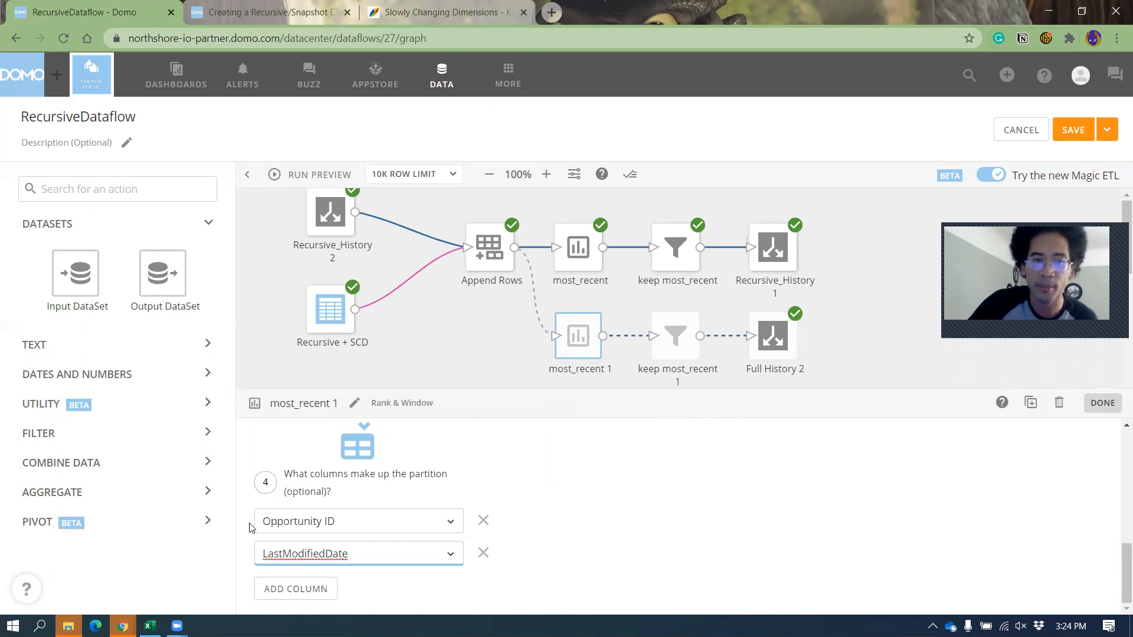
Examine the source data of the Recursive + SCD input, including its Stage and LastModifiedDate columns.
scroll(346, 551, "up", 1)
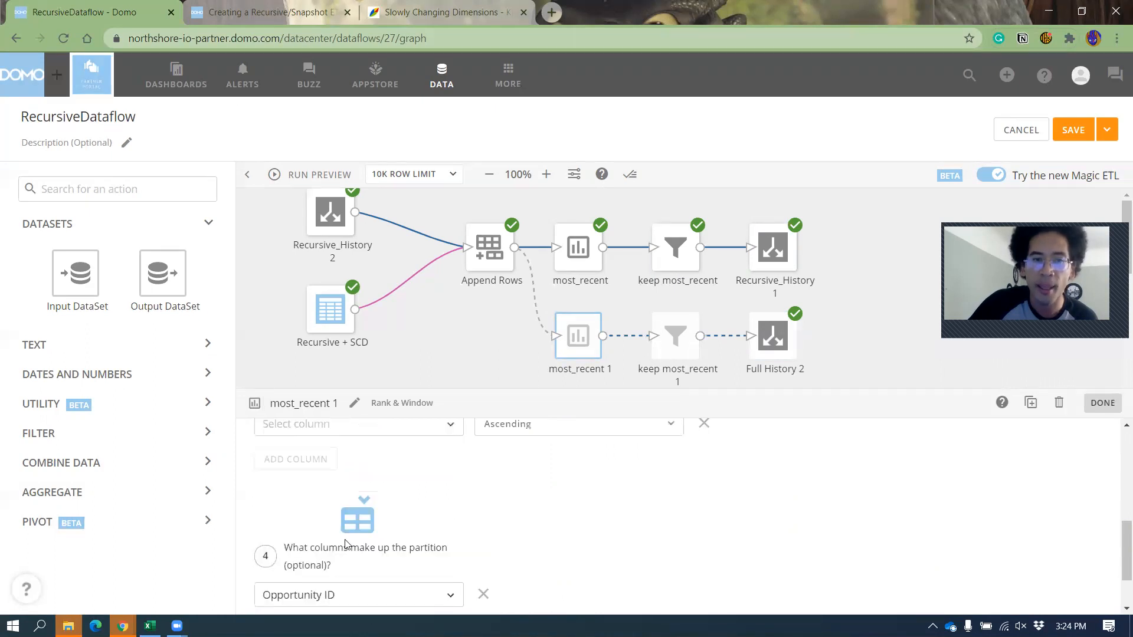
scroll(345, 468, "up", 1)
left_click(349, 501)
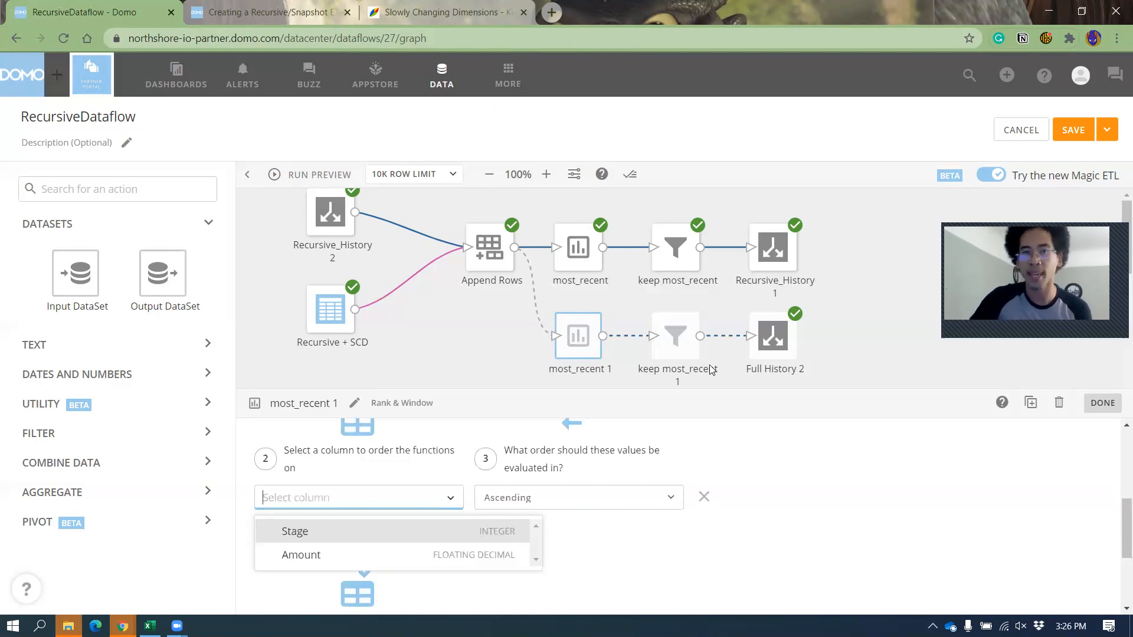
left_click(378, 322)
left_click(330, 308)
left_click(541, 407)
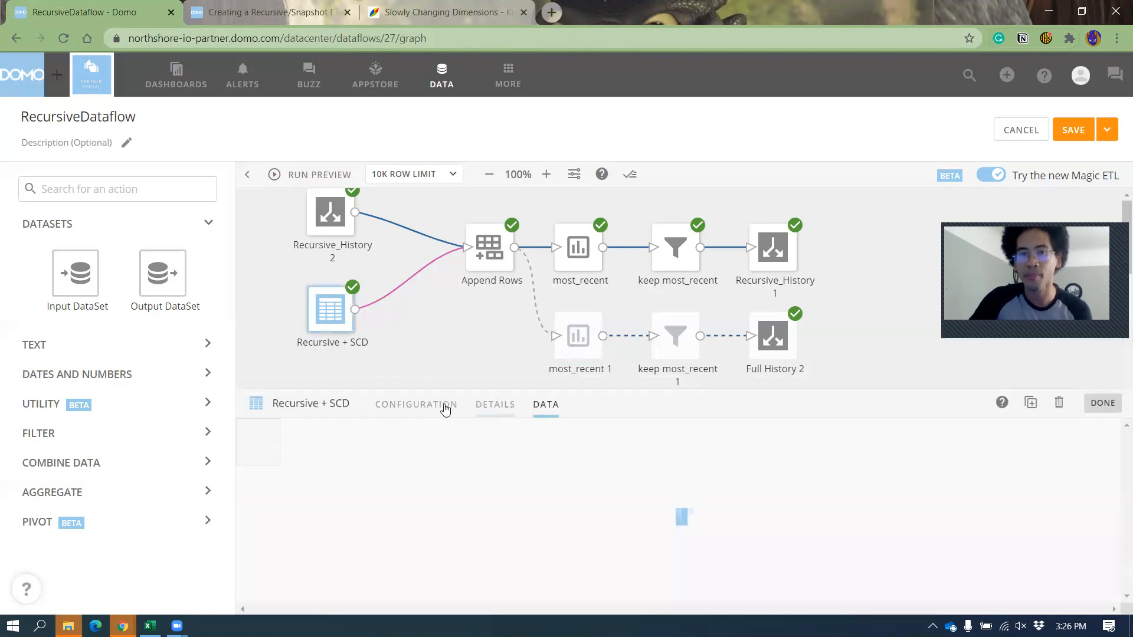
left_click(493, 405)
left_click(546, 418)
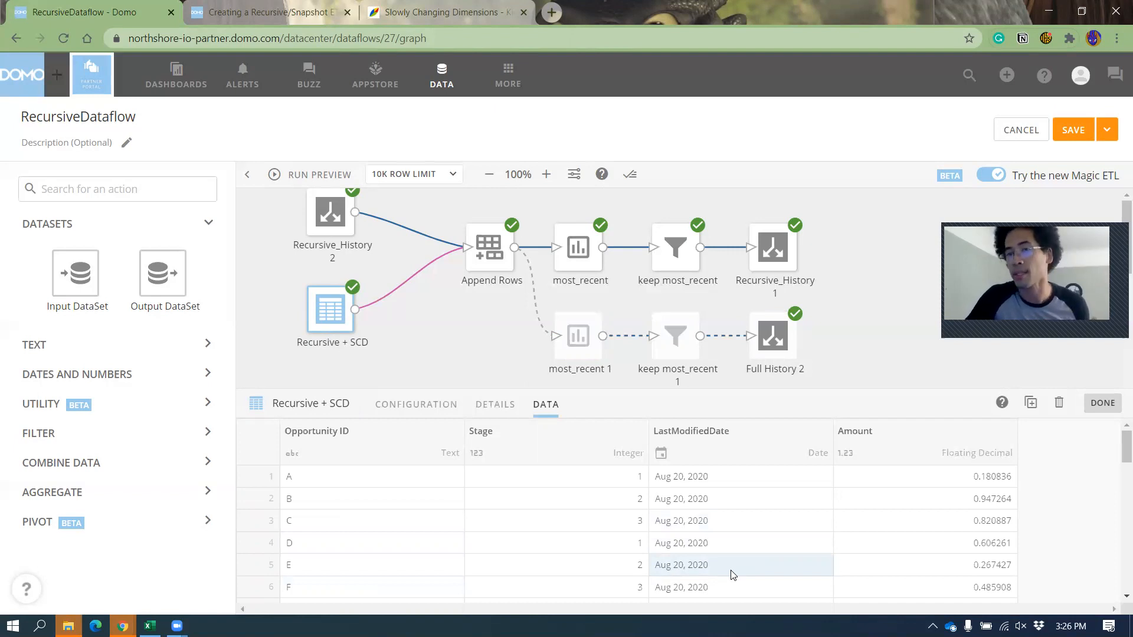
Order the most_recent 1 ranking by Stage, ascending, and check its partition columns.
left_click(572, 342)
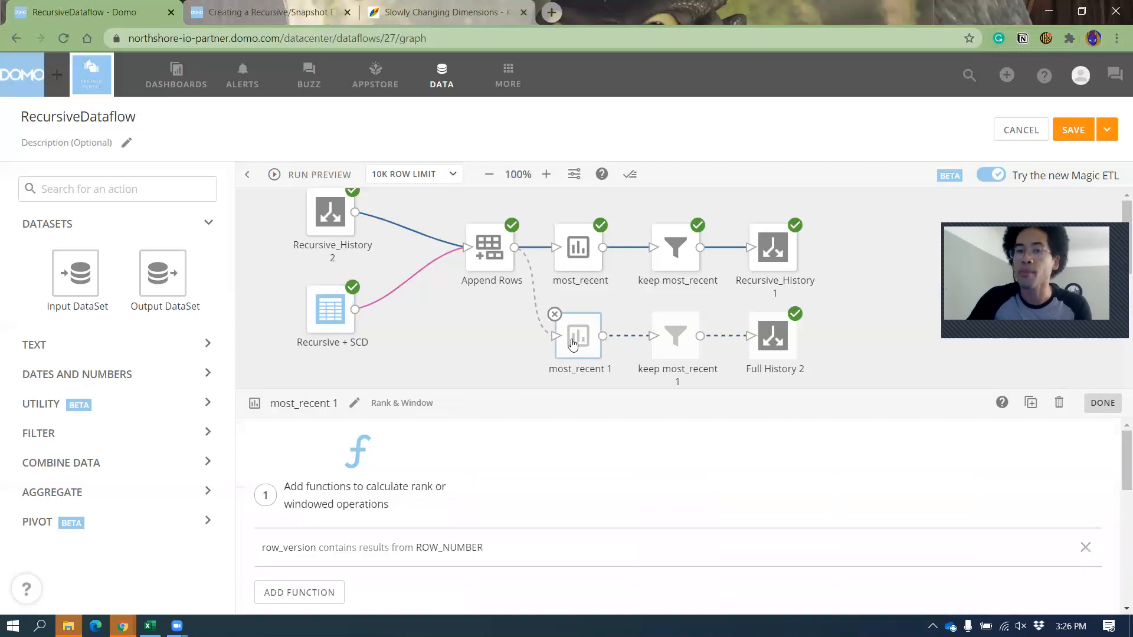
scroll(553, 497, "down", 3)
left_click(400, 576)
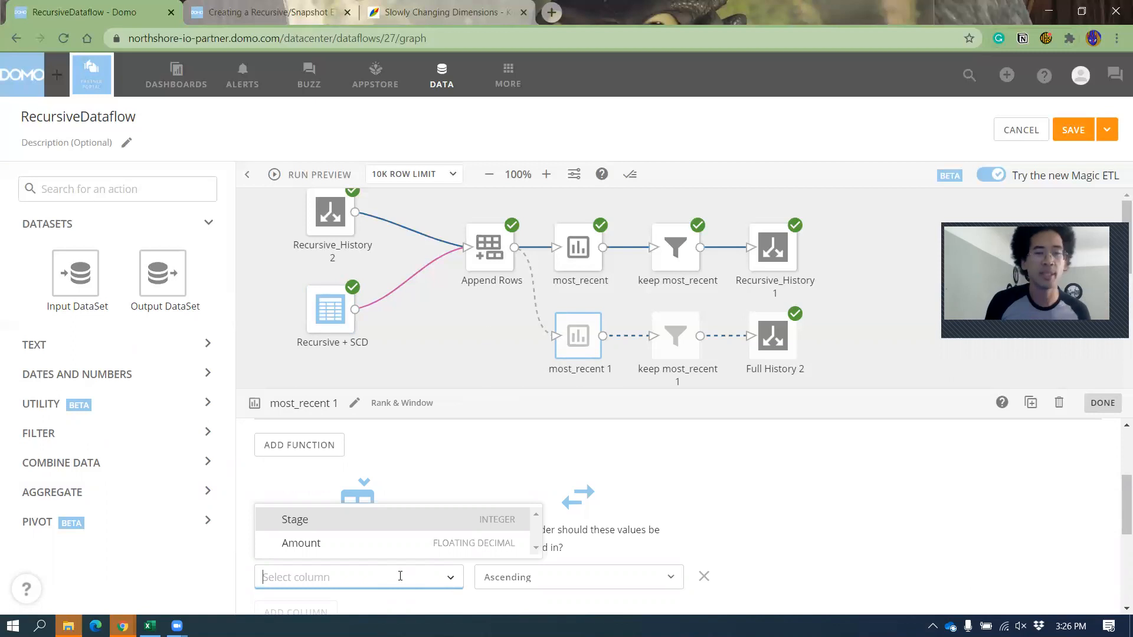
left_click(519, 522)
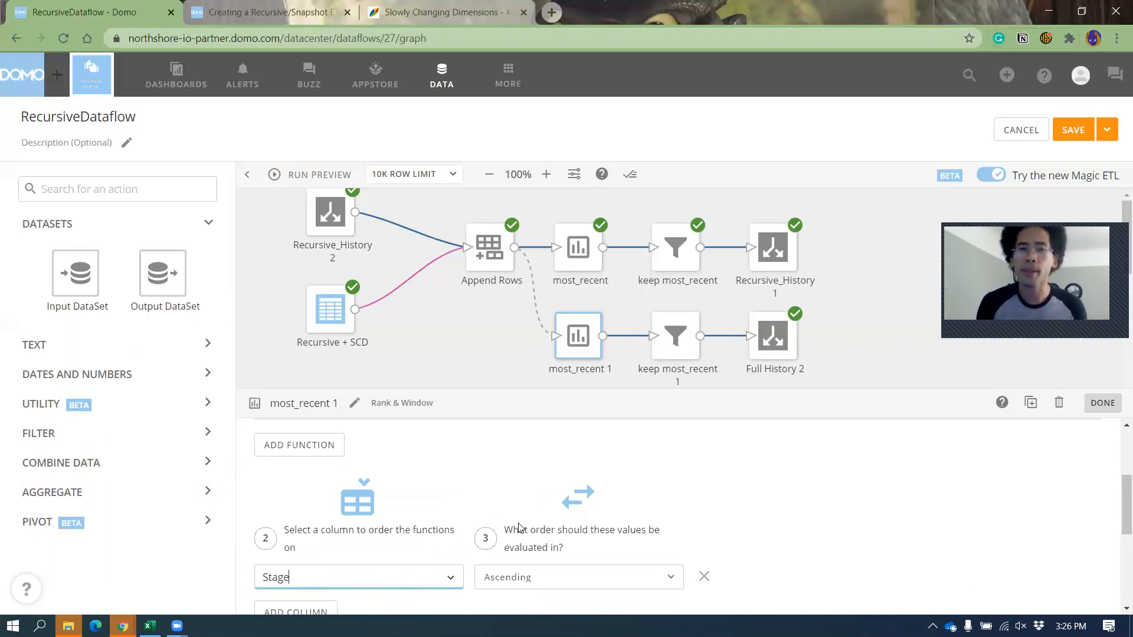
scroll(518, 525, "down", 3)
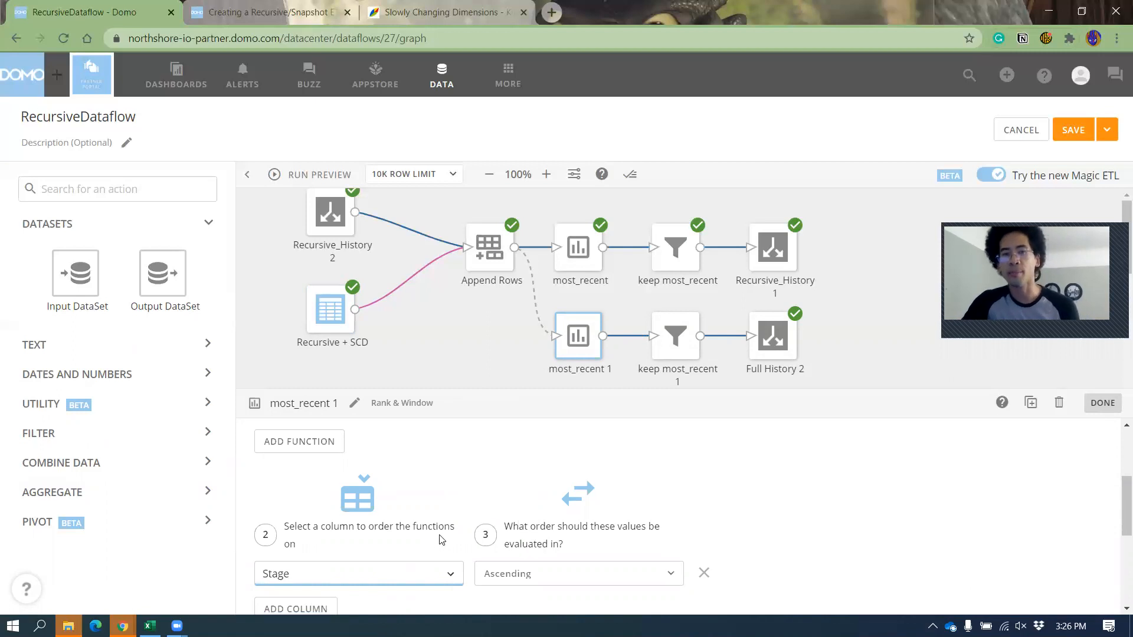
scroll(659, 543, "up", 1)
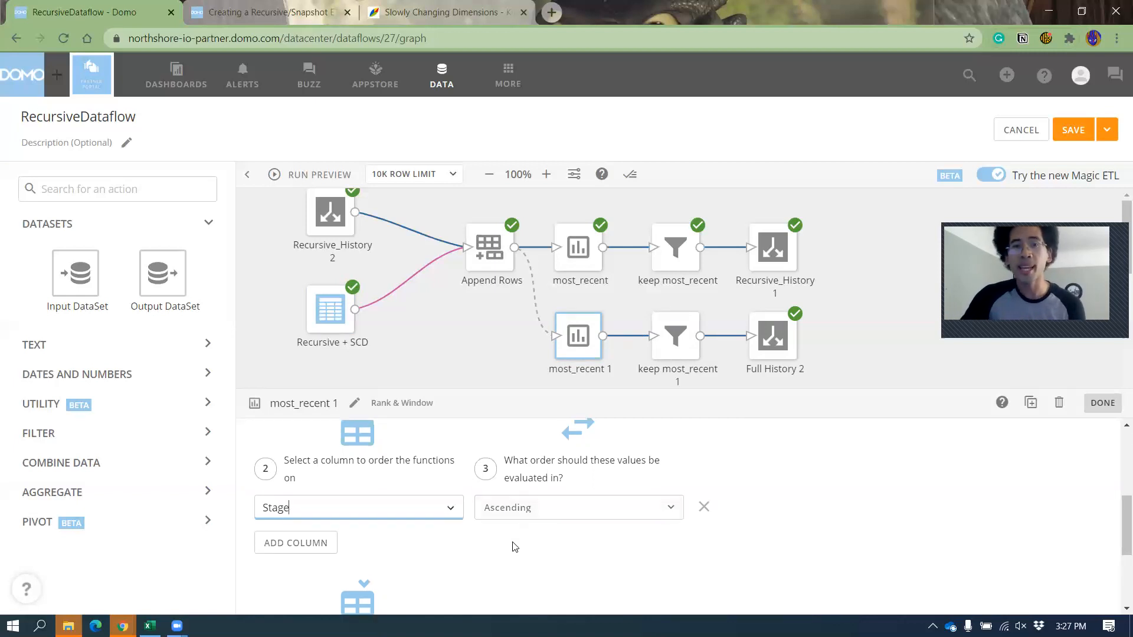
left_click(372, 509)
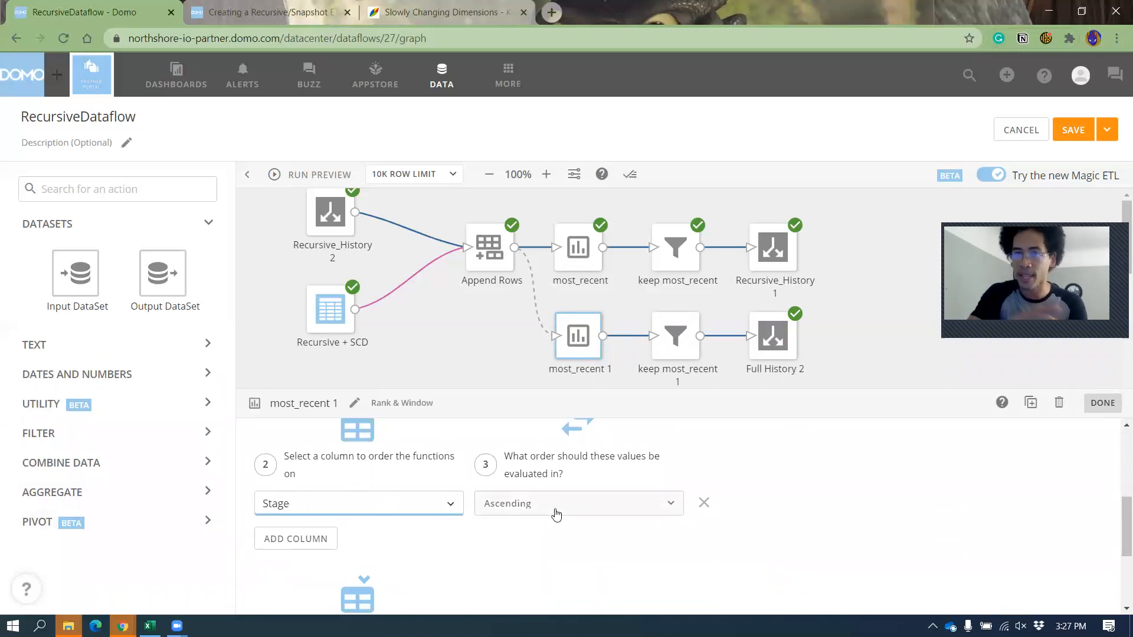
scroll(556, 514, "down", 3)
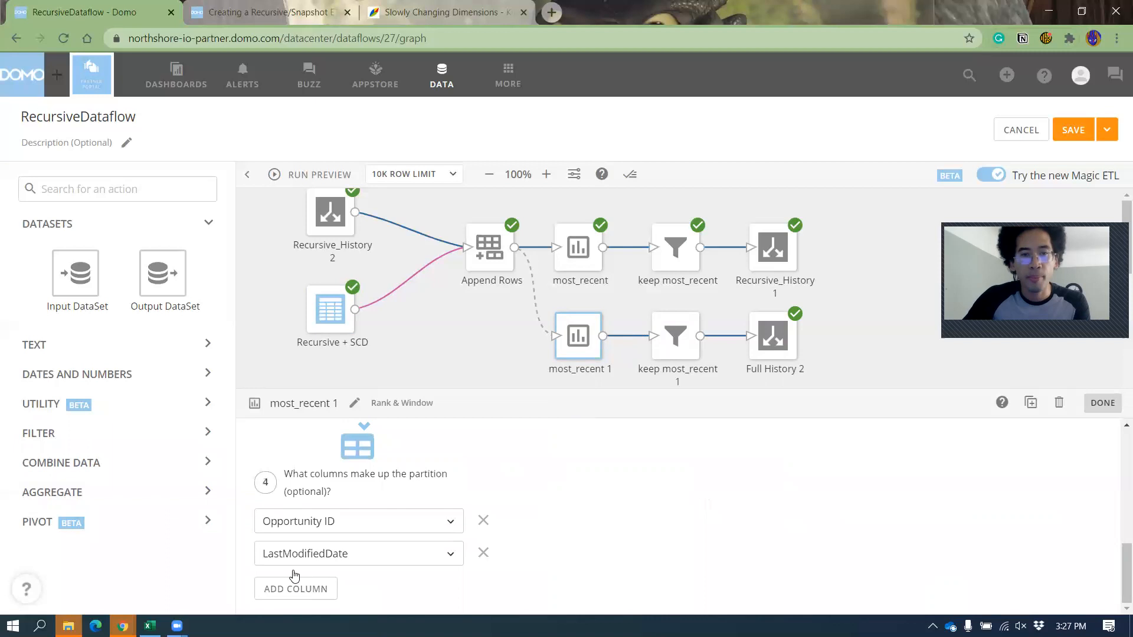
left_click(640, 370)
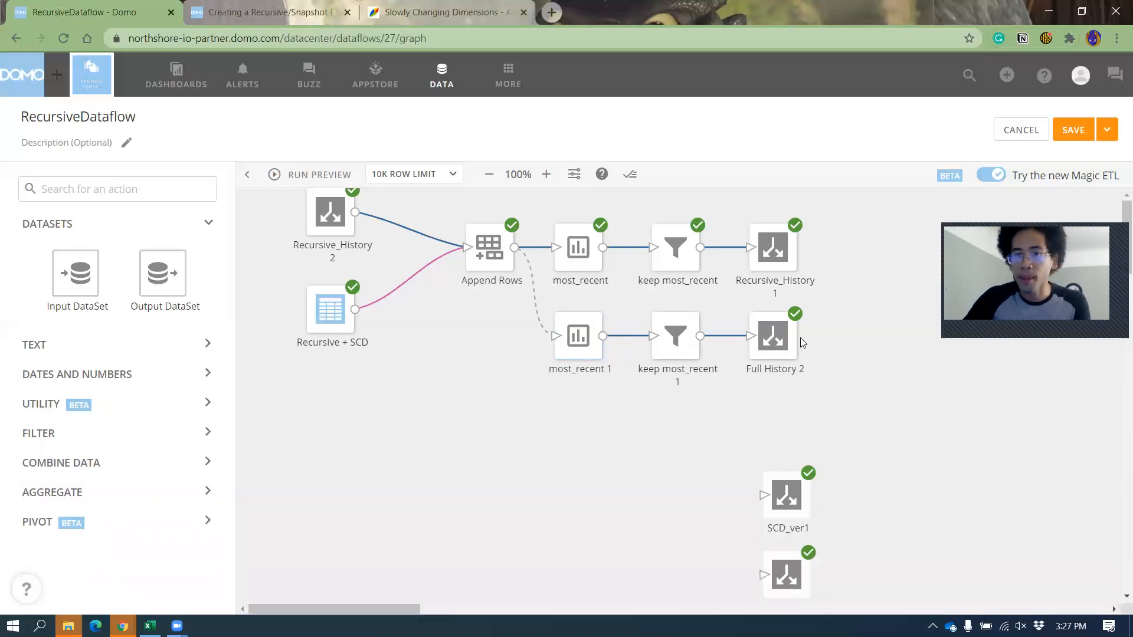
Rename the ROW_NUMBER result column in most_recent 1 as row_lowestDailyStage and apply the change.
left_click(681, 350)
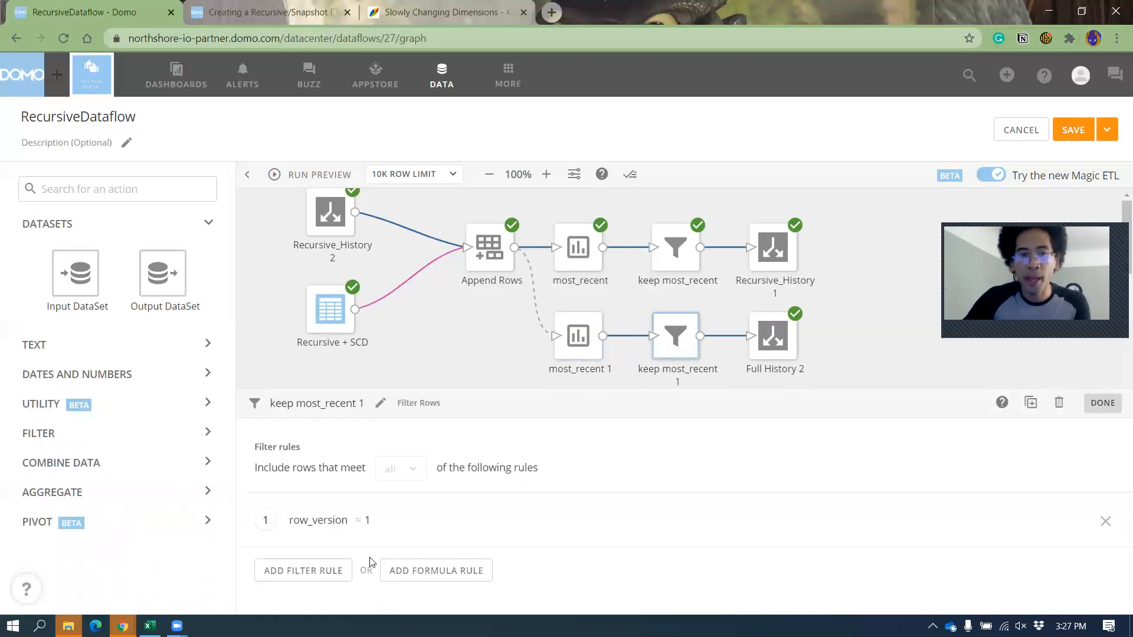
left_click(413, 534)
scroll(349, 556, "down", 3)
scroll(350, 556, "up", 2)
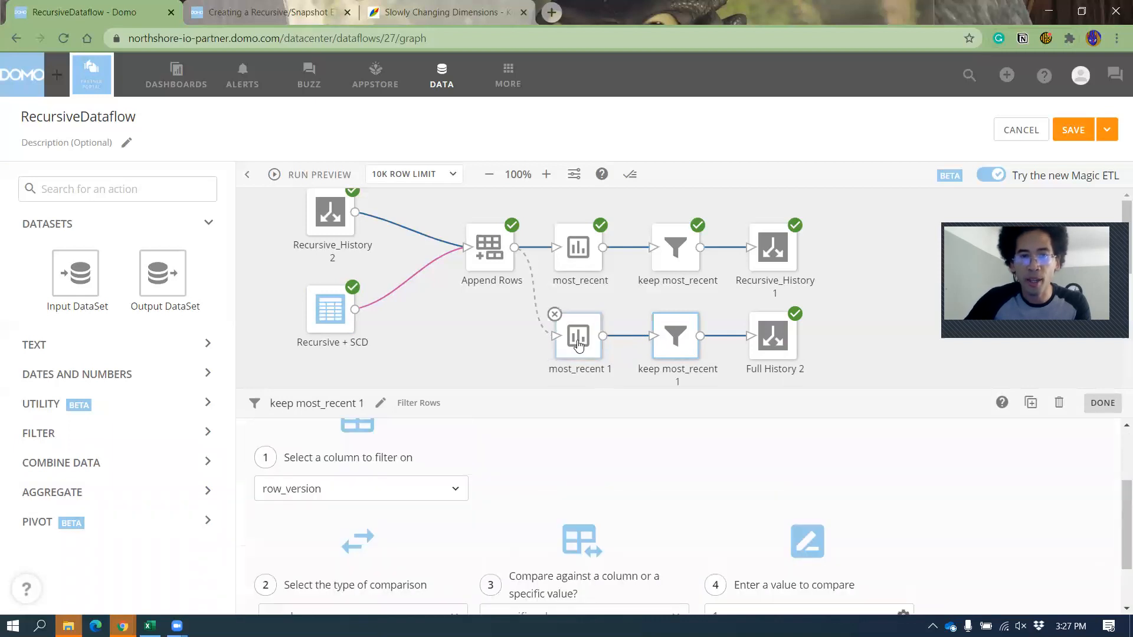
left_click(581, 345)
scroll(331, 525, "up", 1)
left_click(303, 544)
double_click(316, 576)
left_click(317, 576)
key("BackSpace")
key("BackSpace")
key("BackSpace")
key("BackSpace")
key("BackSpace")
key("BackSpace")
key("BackSpace")
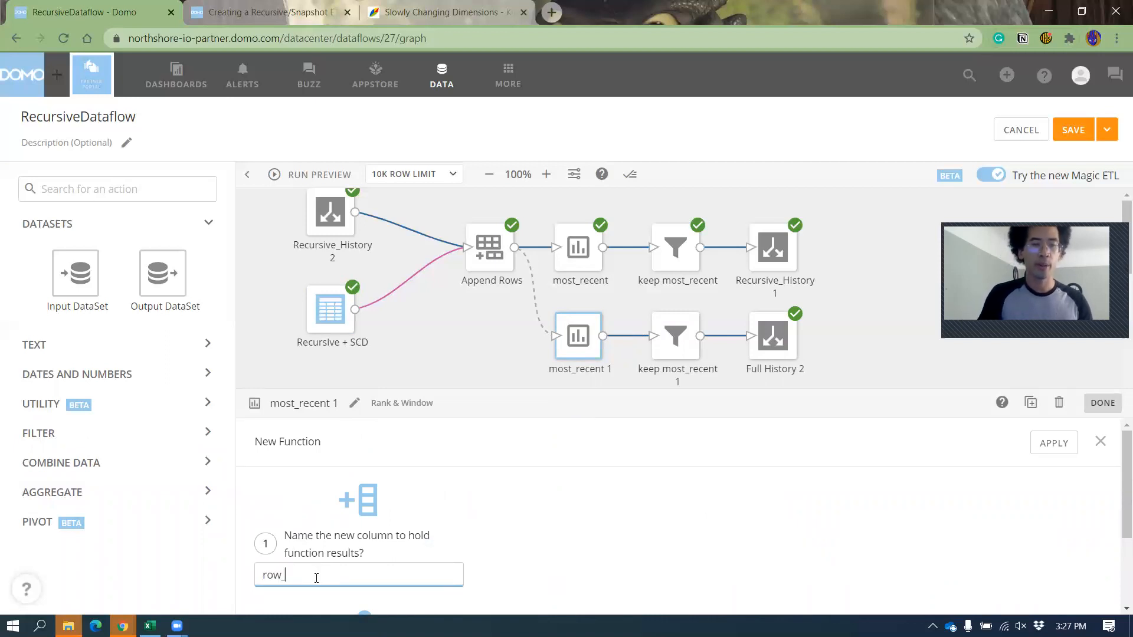
type("lowestDailyStage")
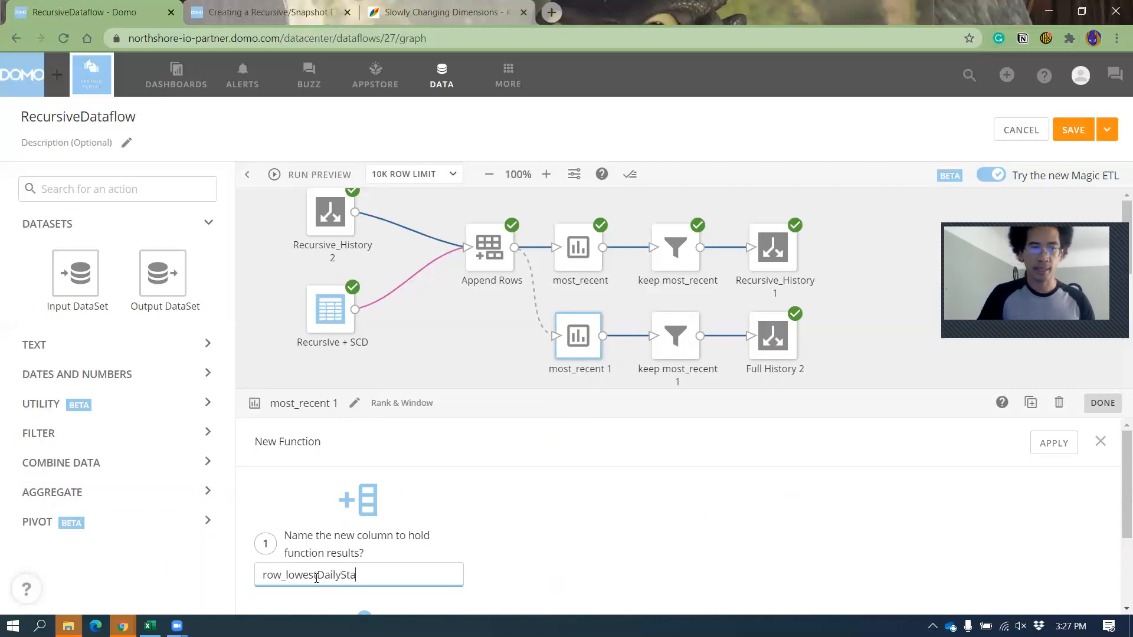
left_click(1053, 443)
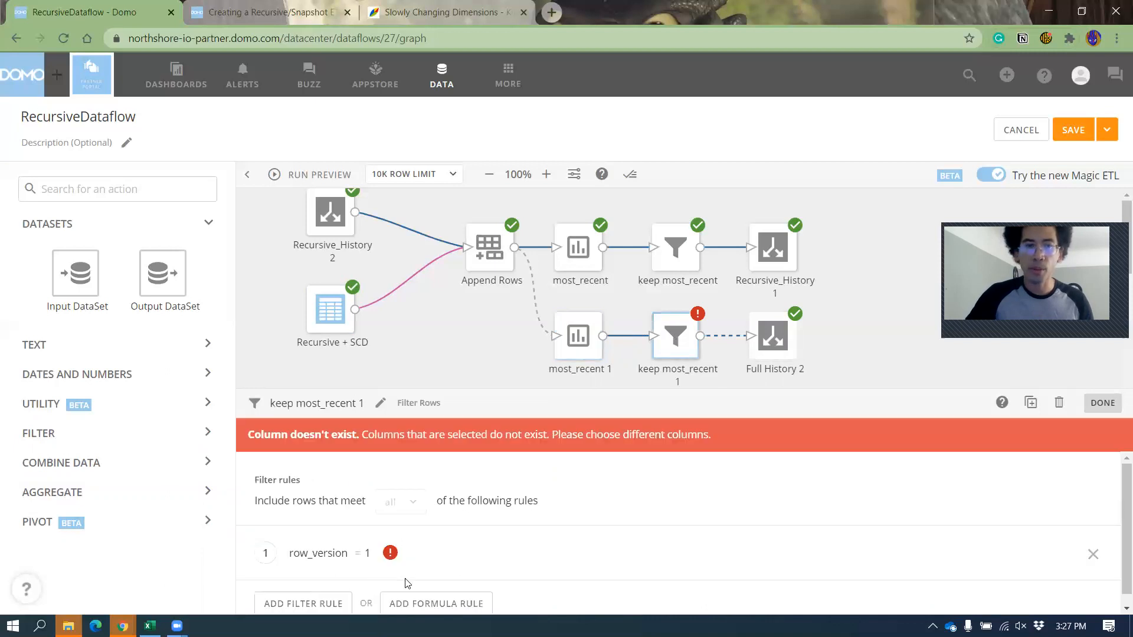
Change the filter rule in keep most_recent 1 to compare the row_lowestDailyStage column instead of row_version.
scroll(411, 577, "down", 1)
left_click(318, 553)
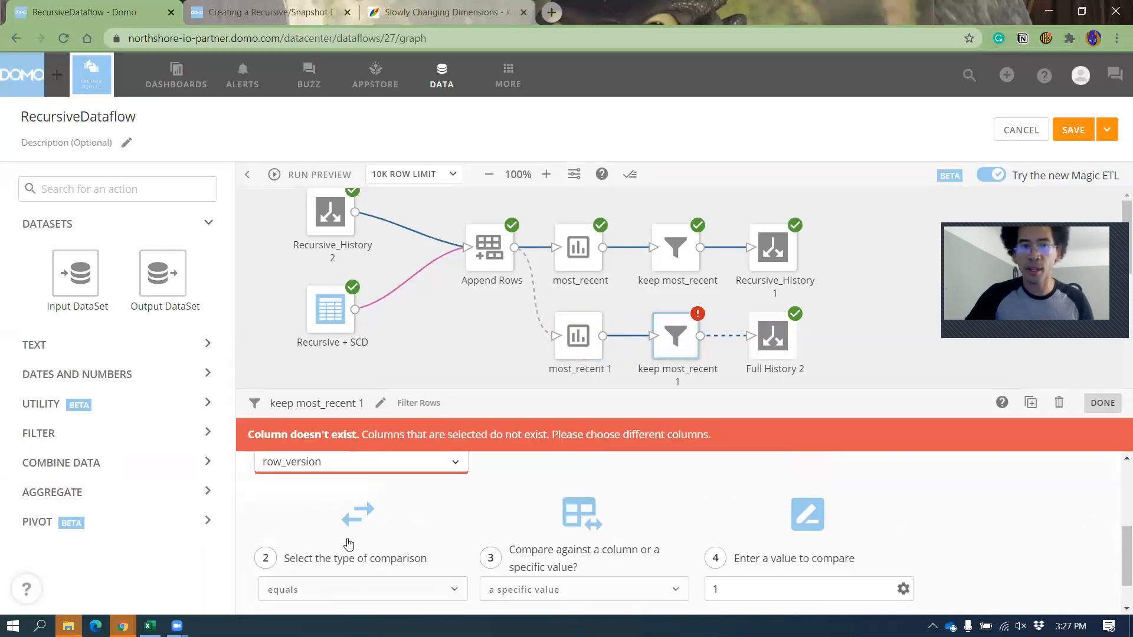
left_click(345, 490)
left_click(347, 454)
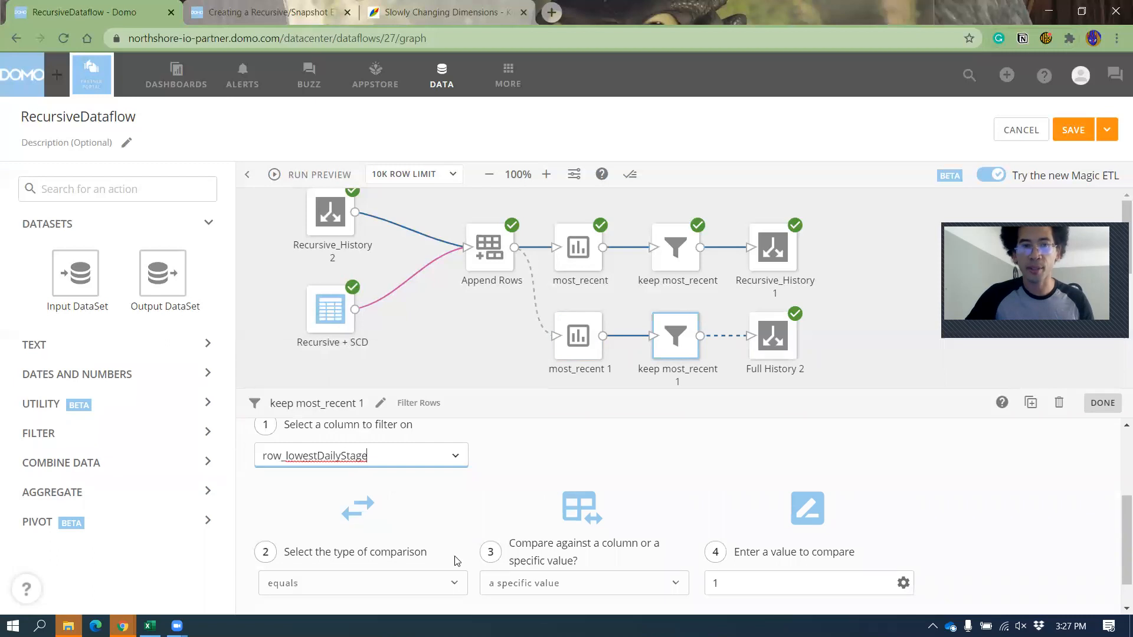
scroll(1069, 495, "up", 1)
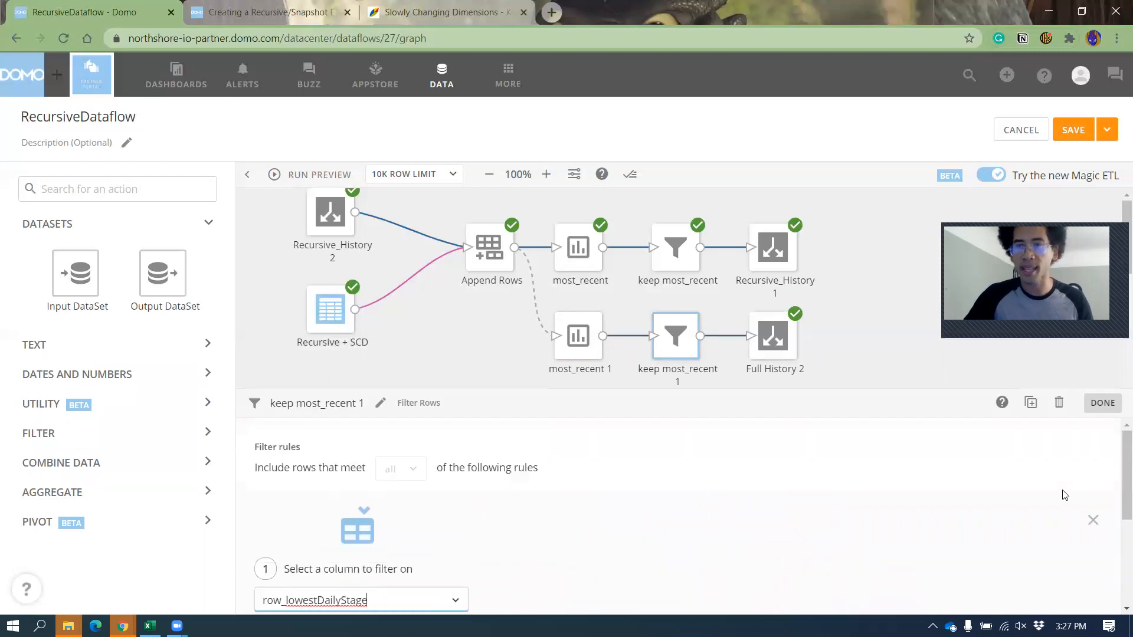
left_click(809, 479)
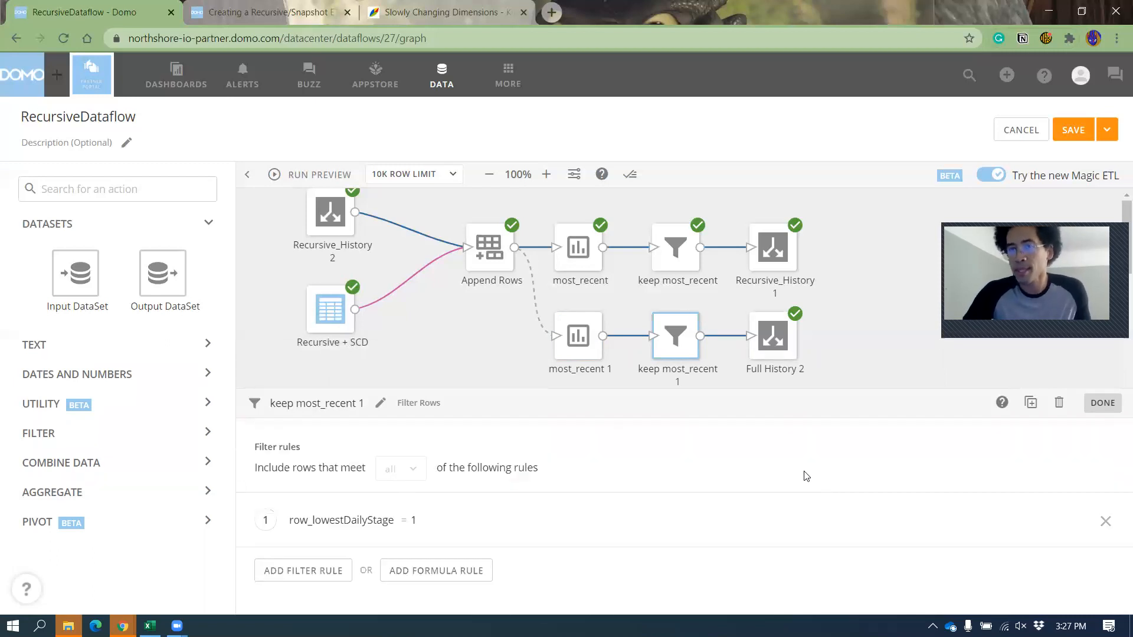
left_click(834, 329)
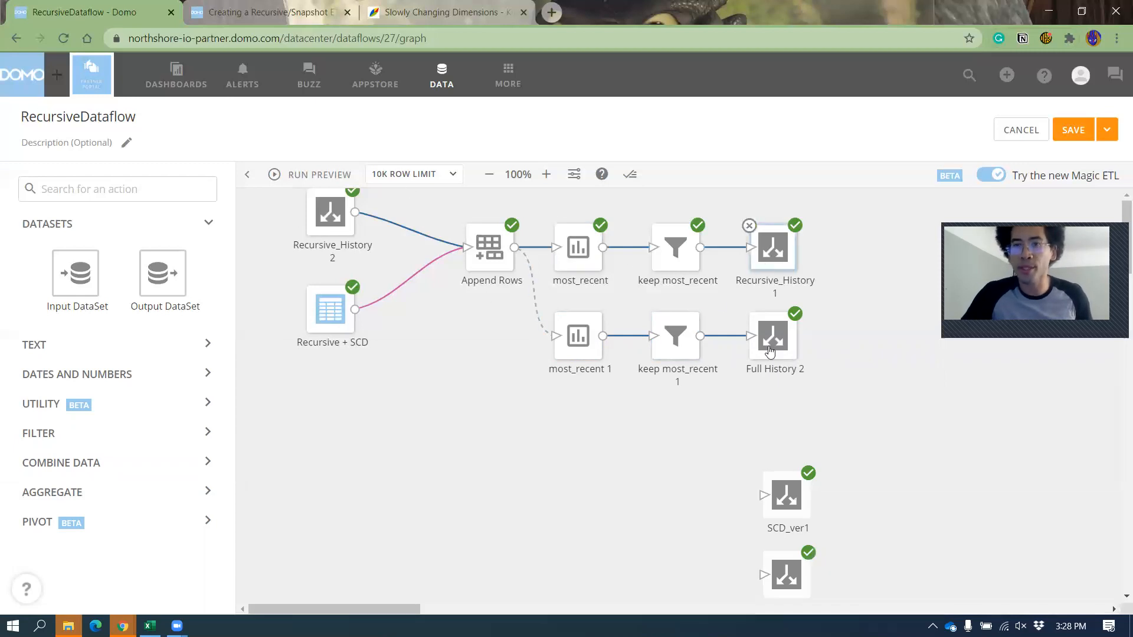
Review the partition settings of the most_recent 1 action and rename it as most_lowestStage.
left_click(577, 335)
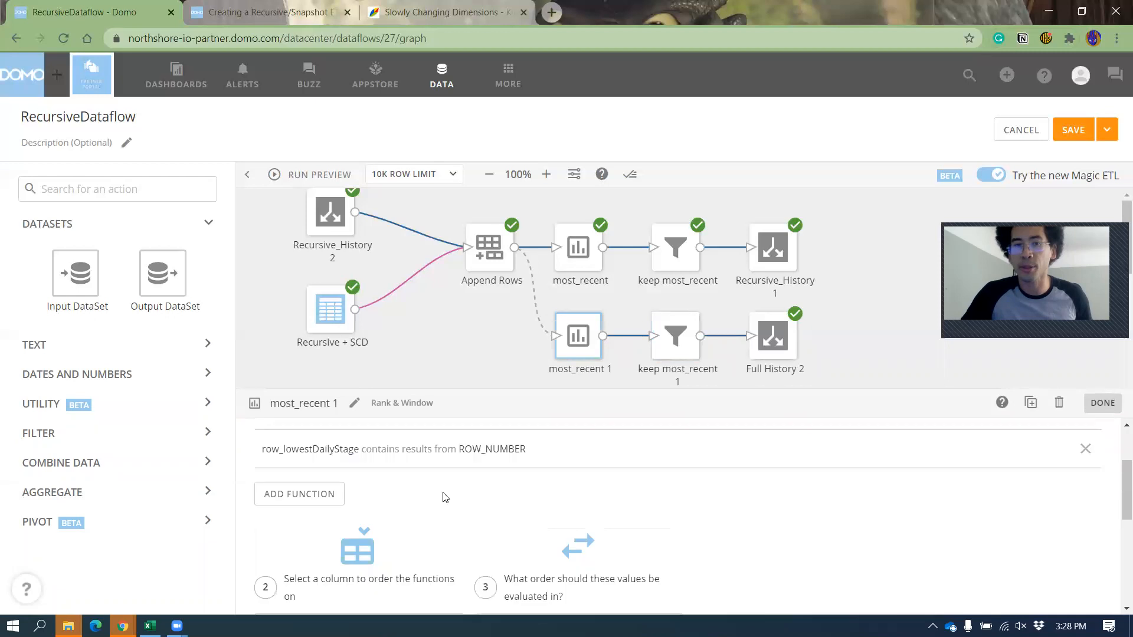
scroll(445, 497, "down", 4)
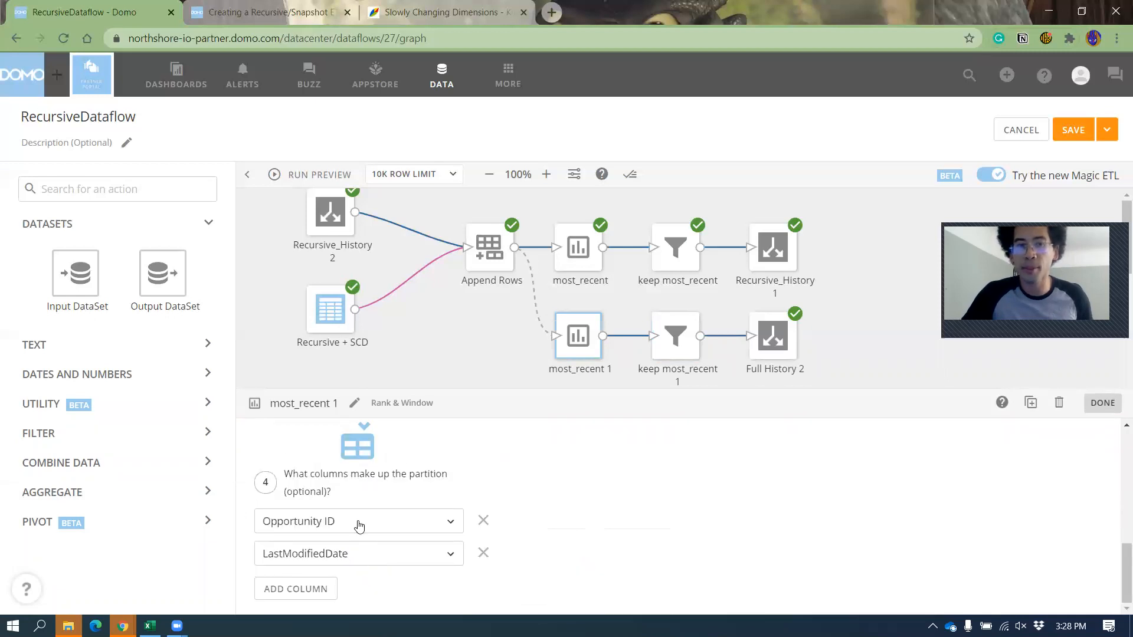
left_click(294, 405)
key("End")
key("BackSpace")
key("BackSpace")
key("BackSpace")
key("BackSpace")
key("BackSpace")
key("BackSpace")
key("BackSpace")
key("BackSpace")
type("loestSt")
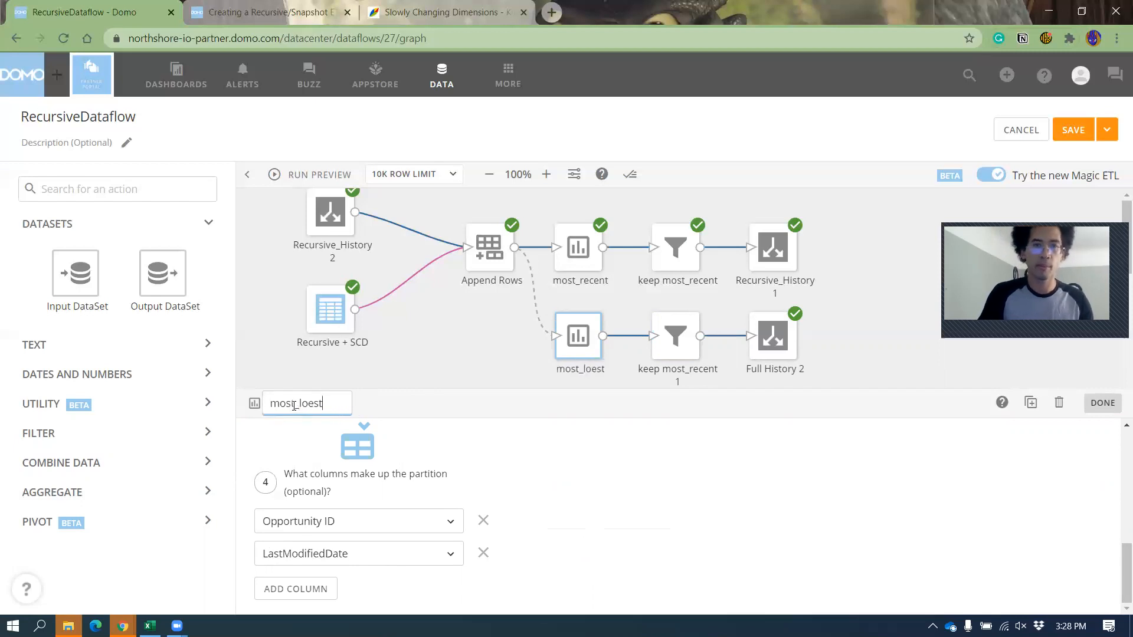
key("BackSpace")
key("BackSpace")
key("BackSpace")
key("BackSpace")
key("BackSpace")
type("westStage")
key("Return")
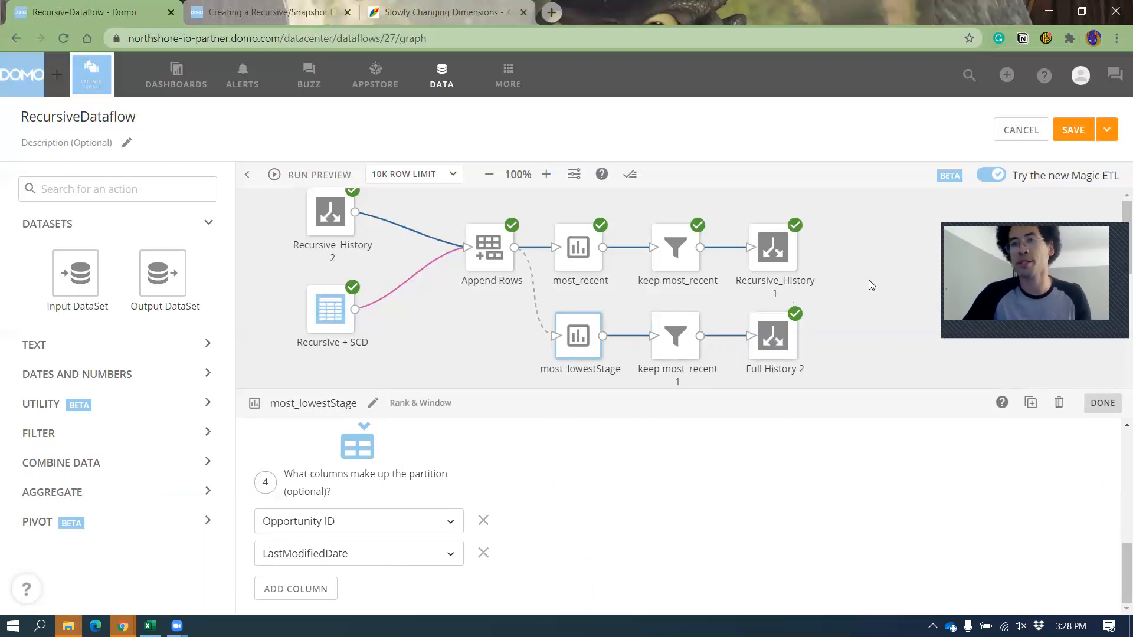
Save and run the DataFlow without a version description.
left_click(1107, 131)
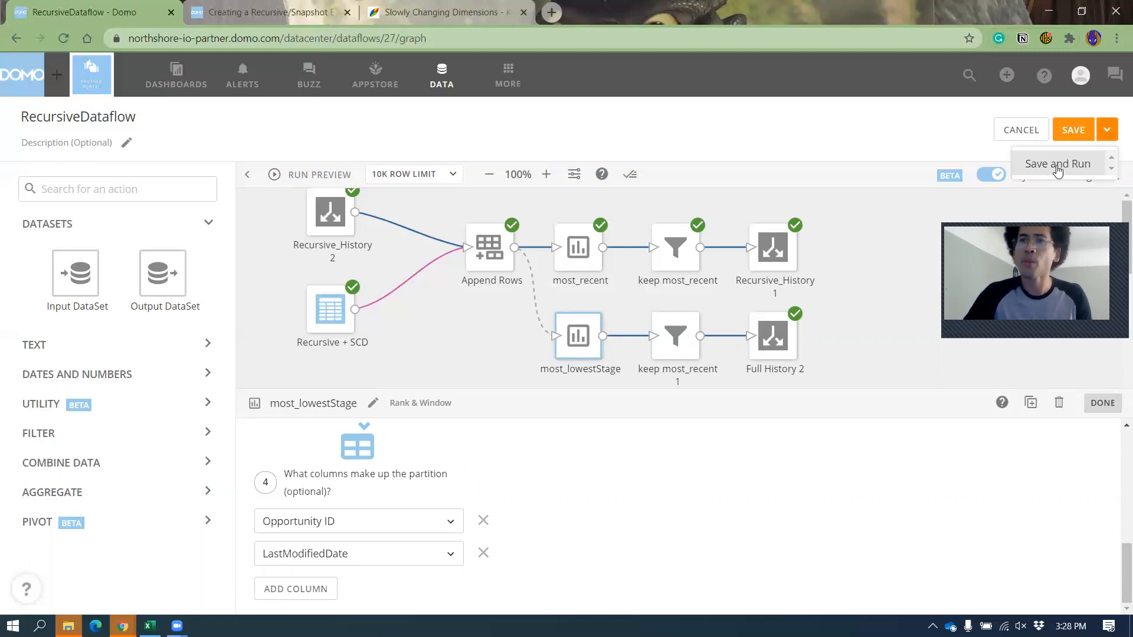
left_click(1058, 167)
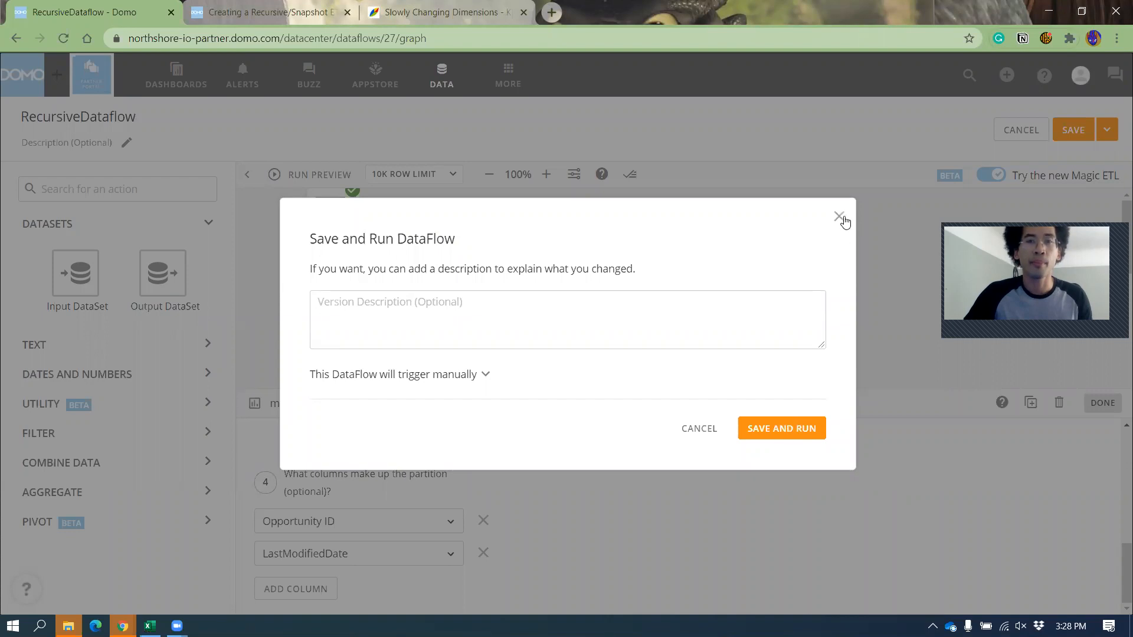
left_click(811, 435)
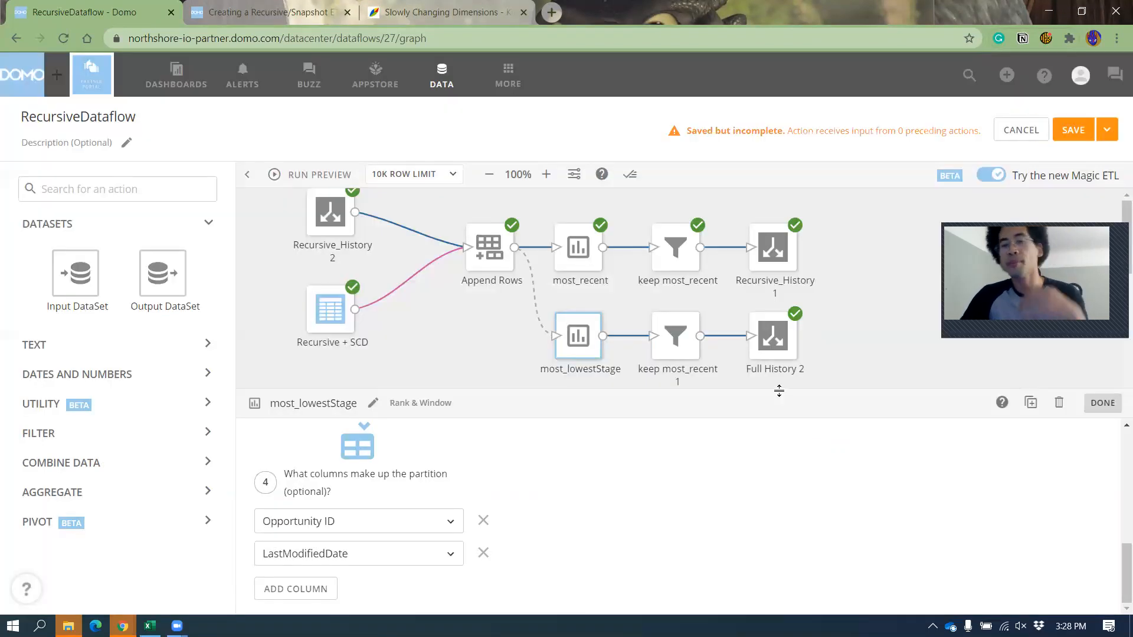
Connect keep most_recent 1 to the SCD_ver1 and SCD ver2 outputs, and save and run the DataFlow.
left_click(836, 346)
scroll(759, 258, "down", 2)
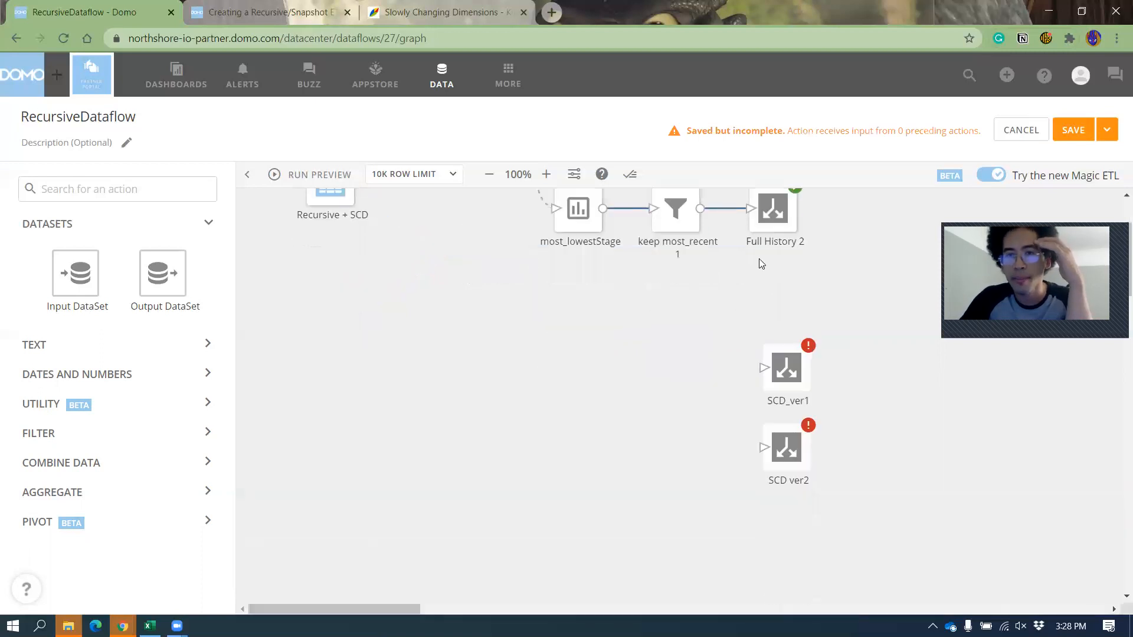
scroll(678, 244, "up", 1)
left_click_drag(702, 266, 763, 501)
left_click(1107, 129)
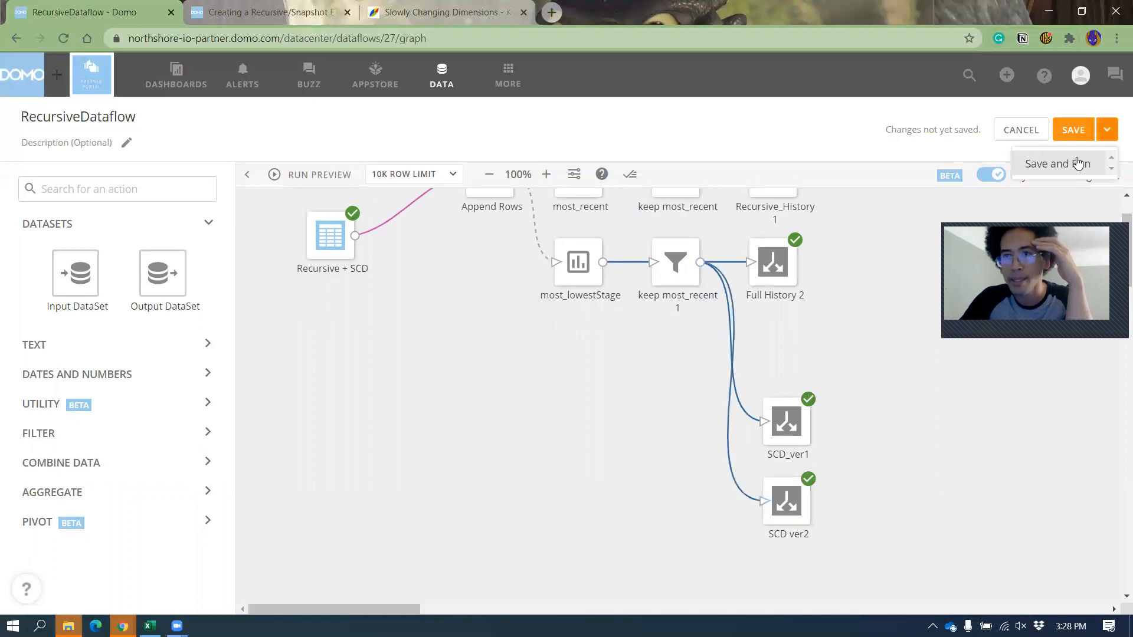
left_click(1077, 164)
left_click(813, 428)
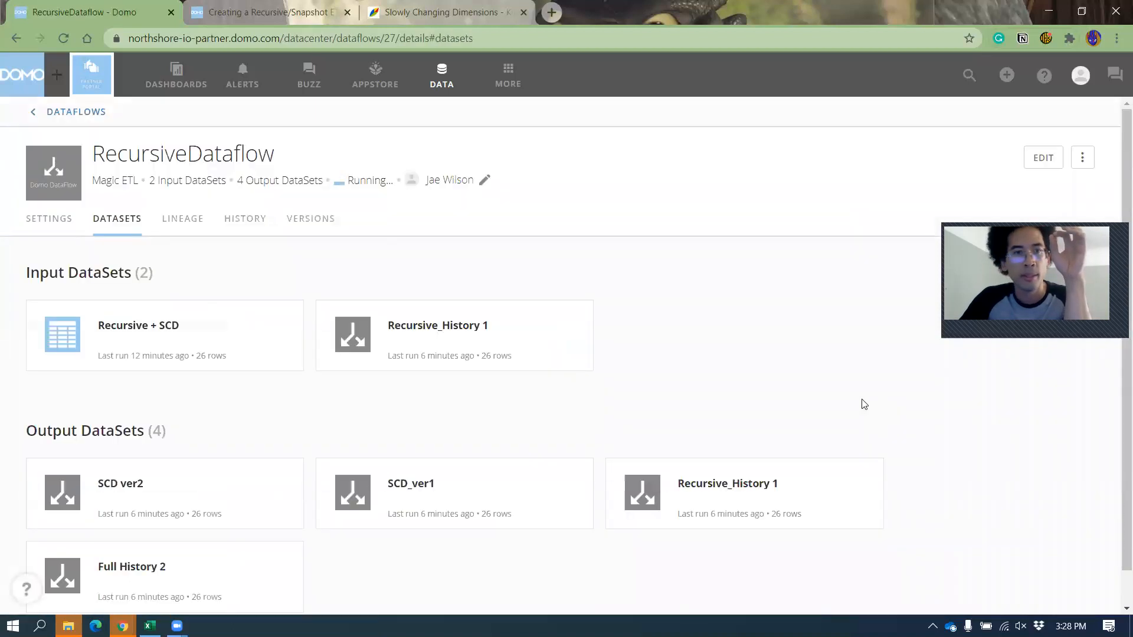
Reopen the DataFlow for editing and add Full History 2 as an input DataSet below Recursive + SCD.
left_click(1041, 157)
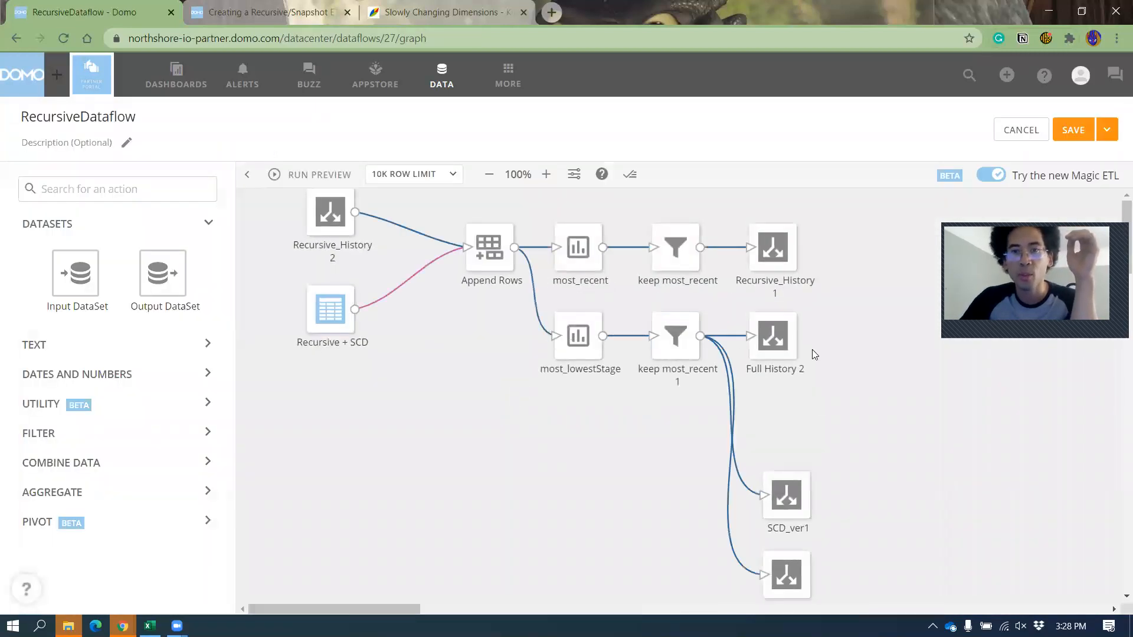
left_click_drag(819, 401, 472, 344)
left_click(472, 348)
left_click_drag(88, 286, 339, 465)
left_click(331, 466)
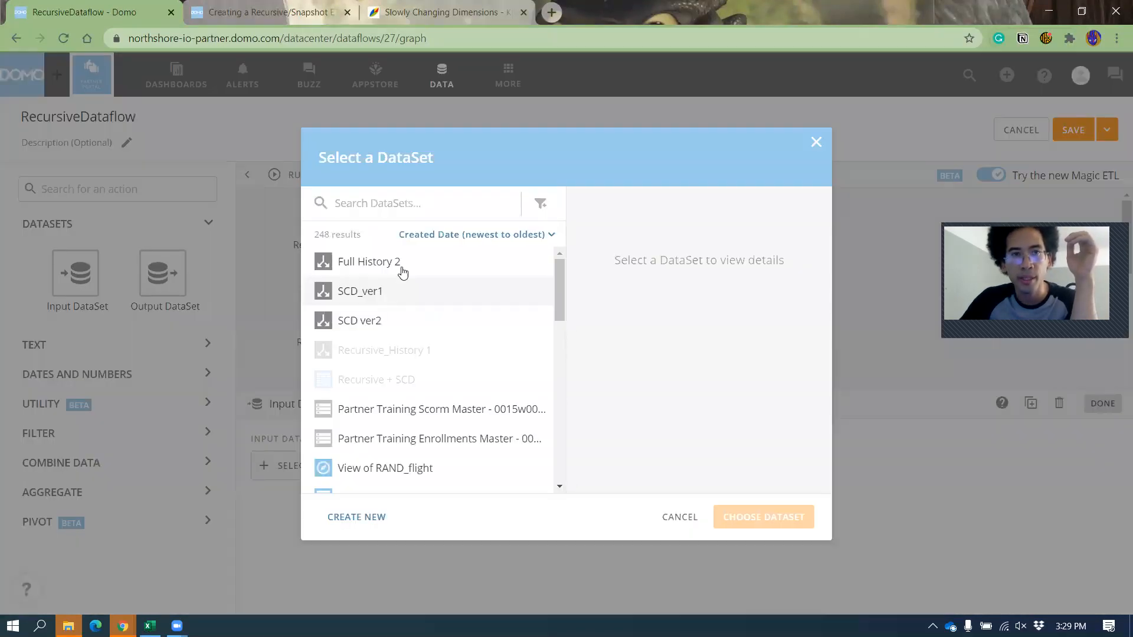
left_click(401, 271)
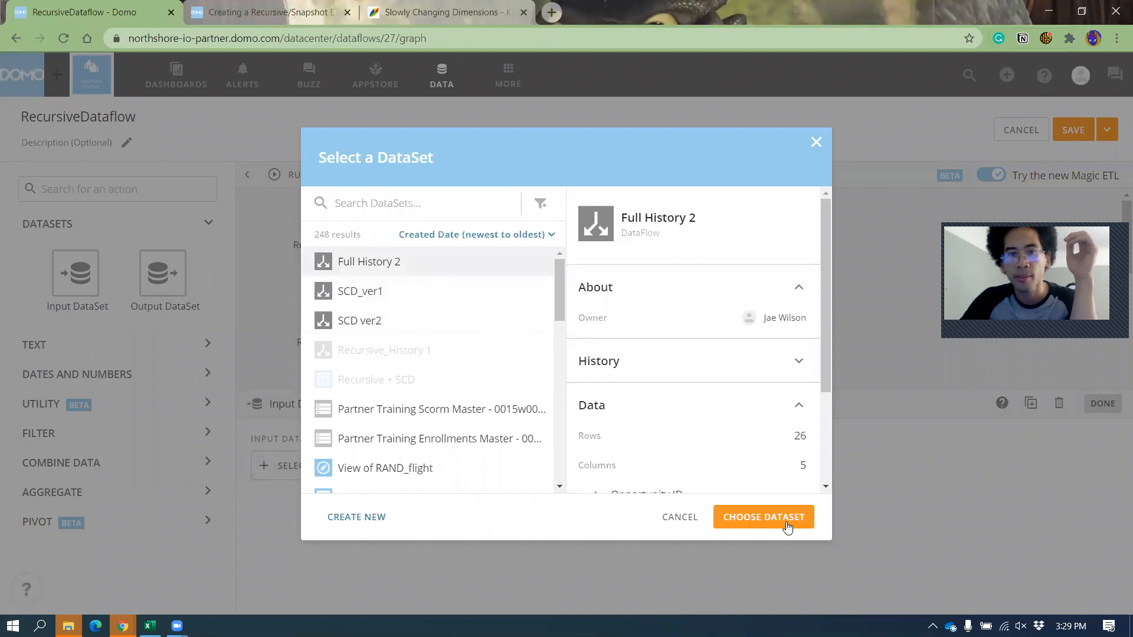
left_click(787, 527)
left_click(444, 354)
Add a second Append Rows action that combines Recursive + SCD with Full History 2 and sits before most_lowestStage.
left_click(119, 195)
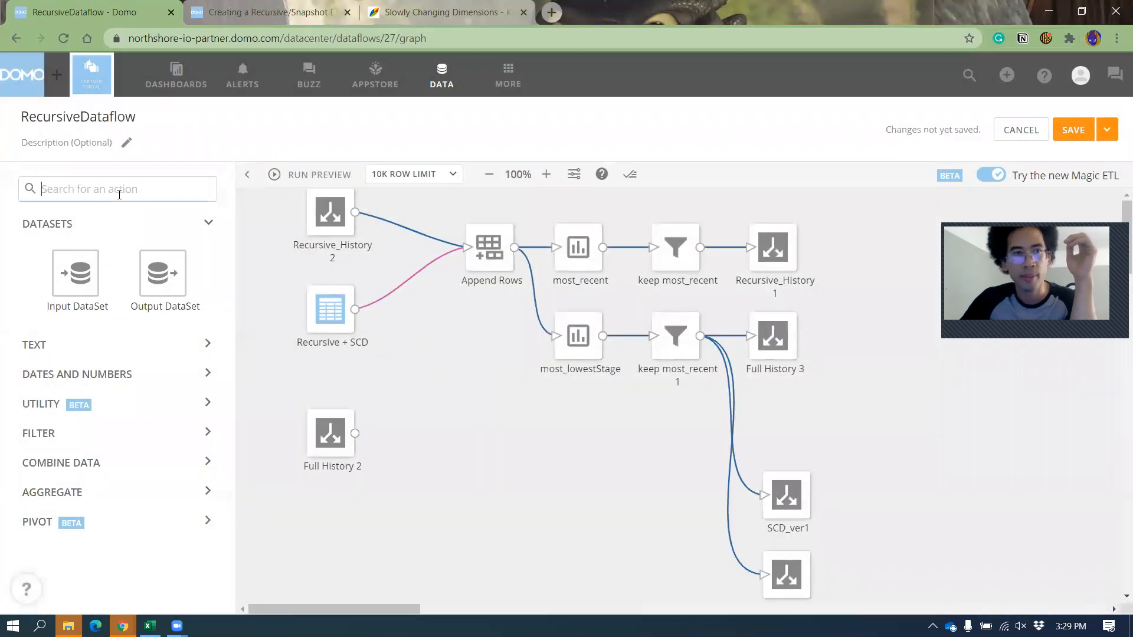
type("append")
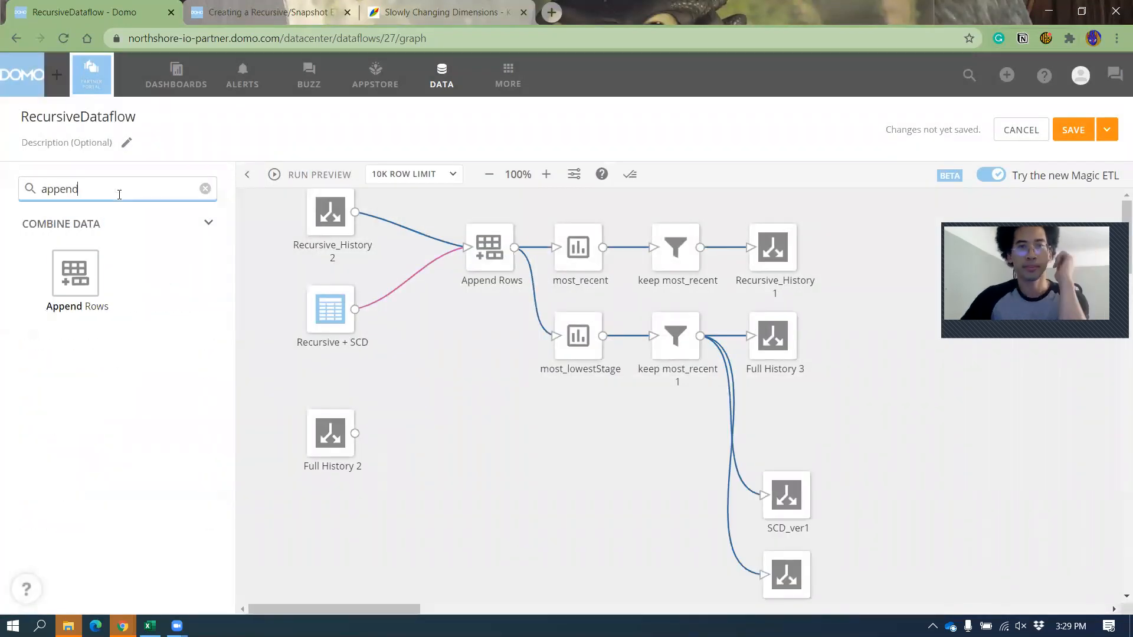
left_click_drag(86, 271, 499, 394)
left_click(439, 308)
left_click_drag(364, 307, 466, 380)
left_click(355, 441)
left_click_drag(355, 434, 556, 336)
left_click(536, 295)
left_click_drag(495, 391, 495, 351)
Set Append Rows 1 to only include shared columns and review the changes to each DataSet.
left_click(494, 356)
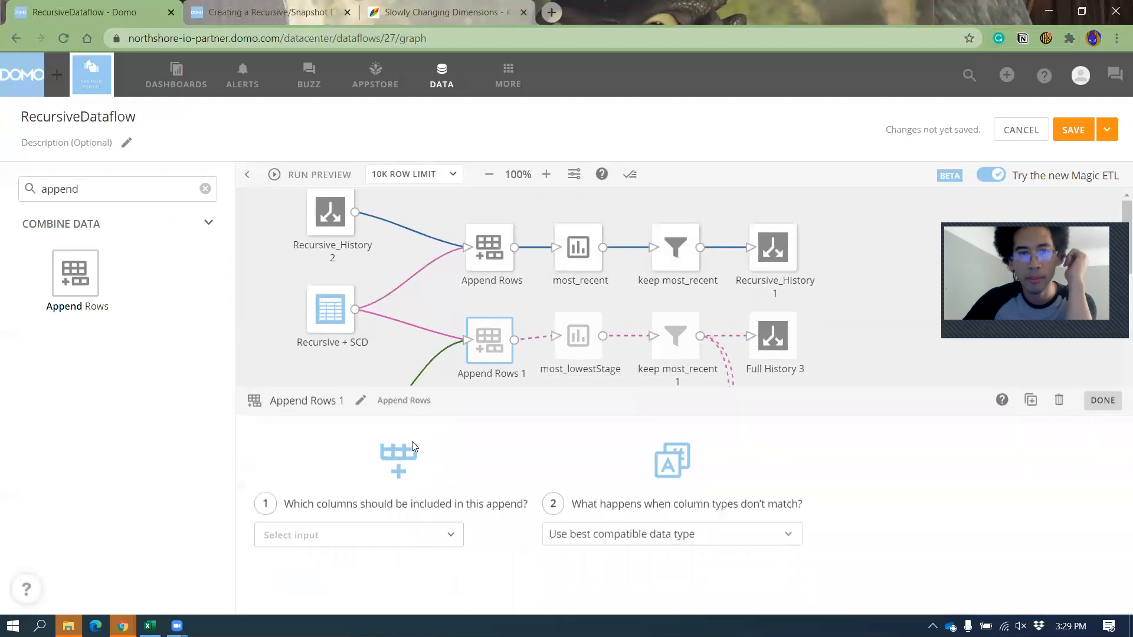
left_click(365, 534)
left_click(362, 507)
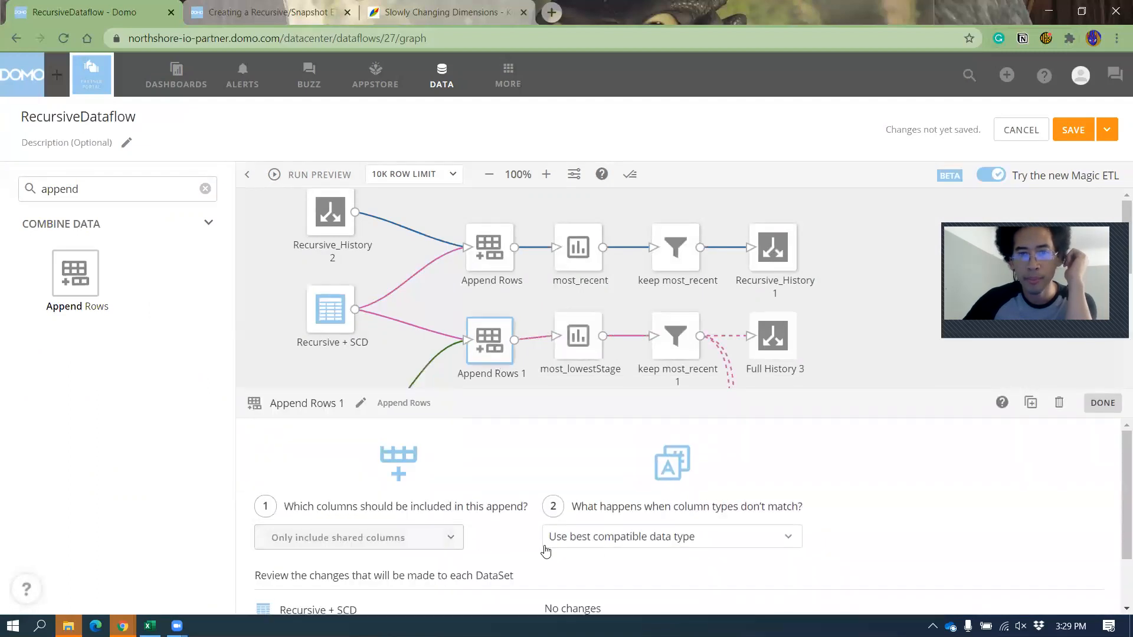
scroll(652, 571, "down", 1)
mouse_move(607, 587)
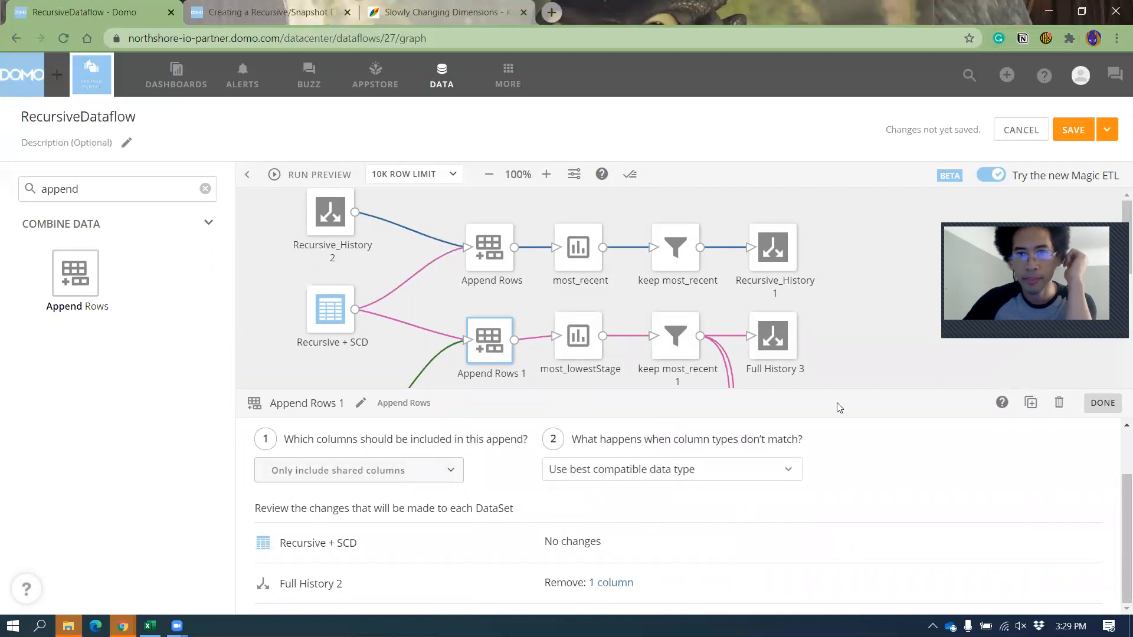
Rename the Full History 3 output DataSet as Full History.
left_click(763, 367)
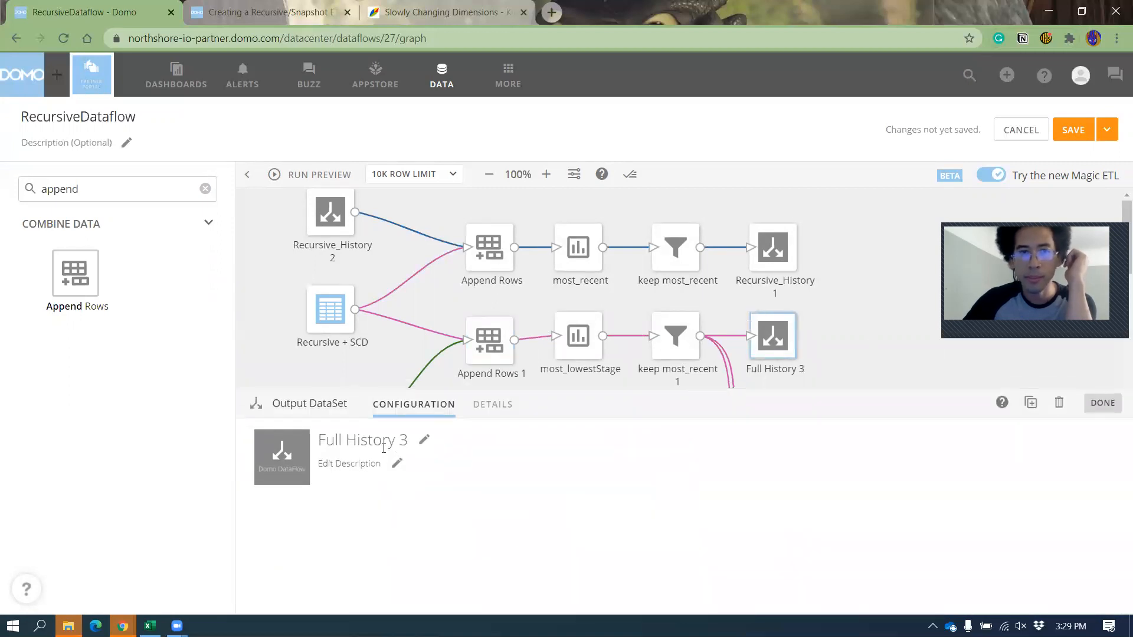
left_click(382, 444)
key("Right")
key("BackSpace")
key("Tab")
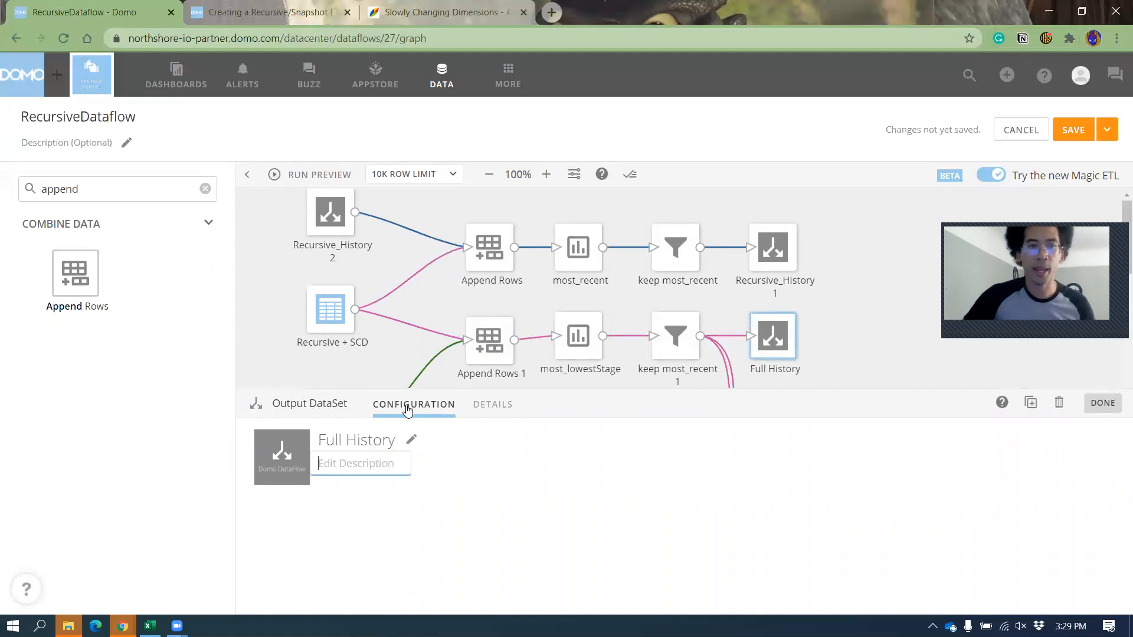
Rename the Recursive_History 1 output DataSet as Recursive_History and close its configuration.
left_click(757, 254)
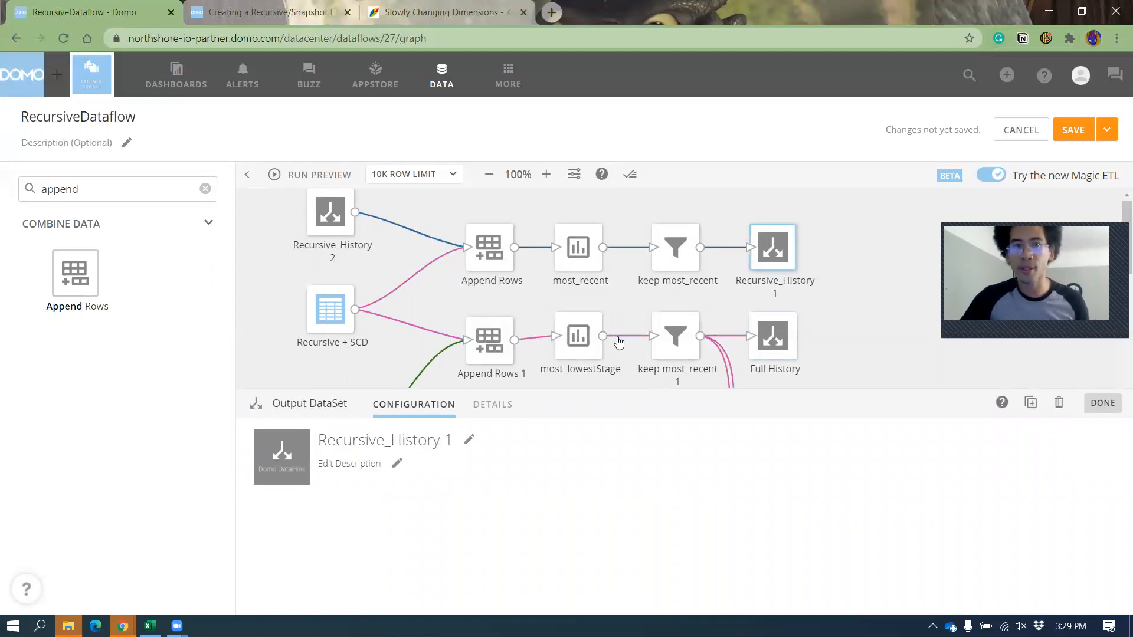
left_click(441, 440)
key("Right")
key("BackSpace")
key("BackSpace")
key("Tab")
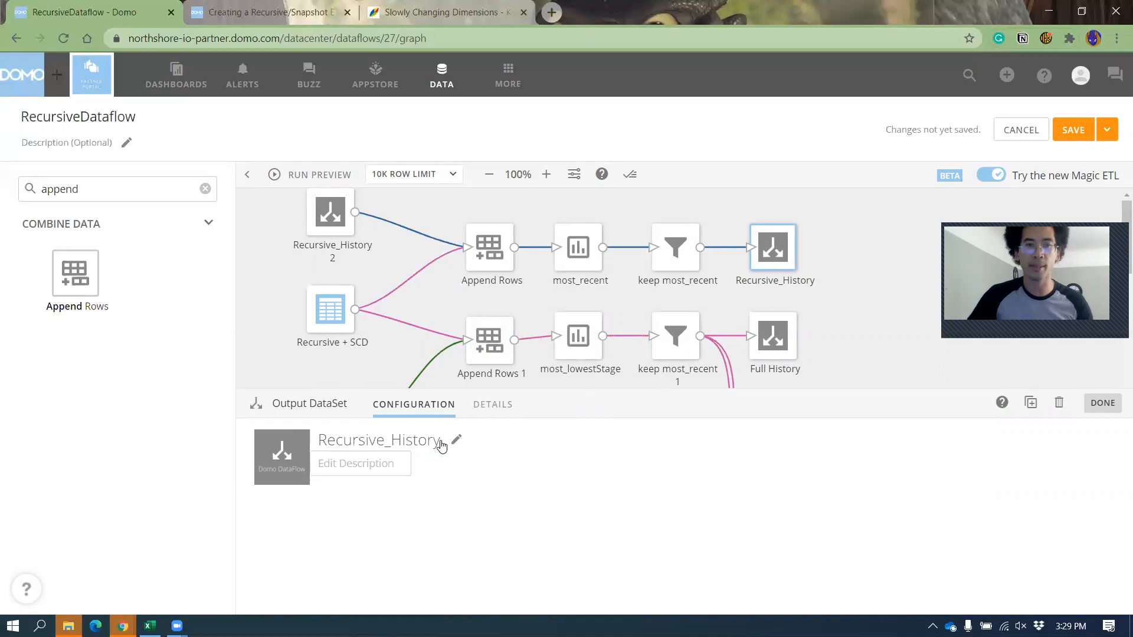
left_click(858, 320)
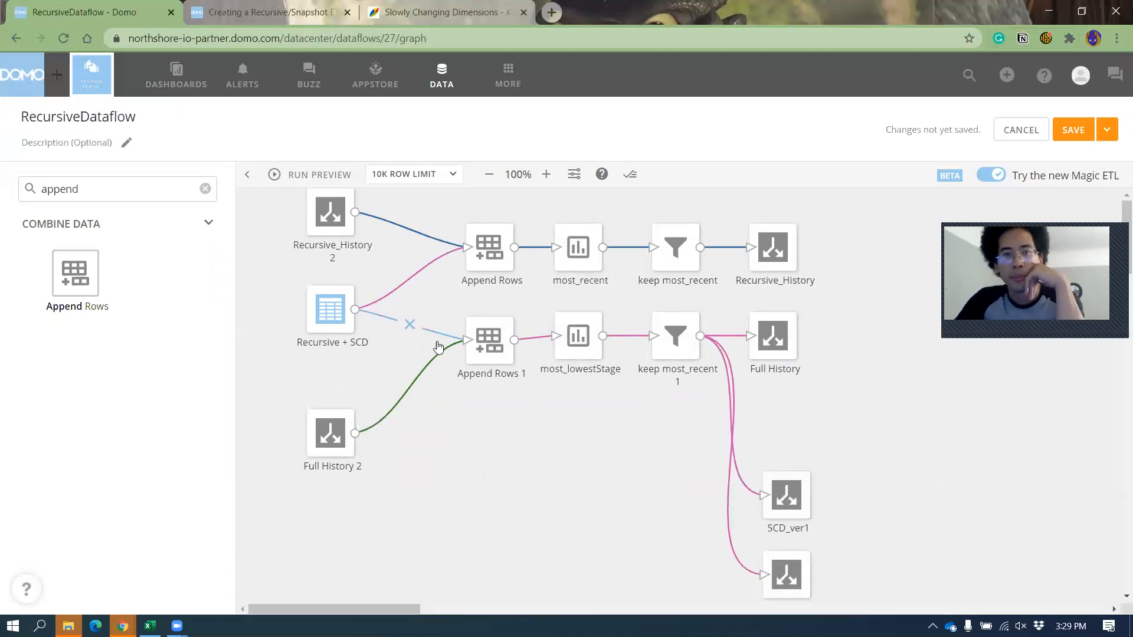
Check the Full History 2 and Recursive_History 2 inputs, and save and run the DataFlow.
left_click_drag(463, 307, 849, 395)
left_click_drag(266, 382, 387, 487)
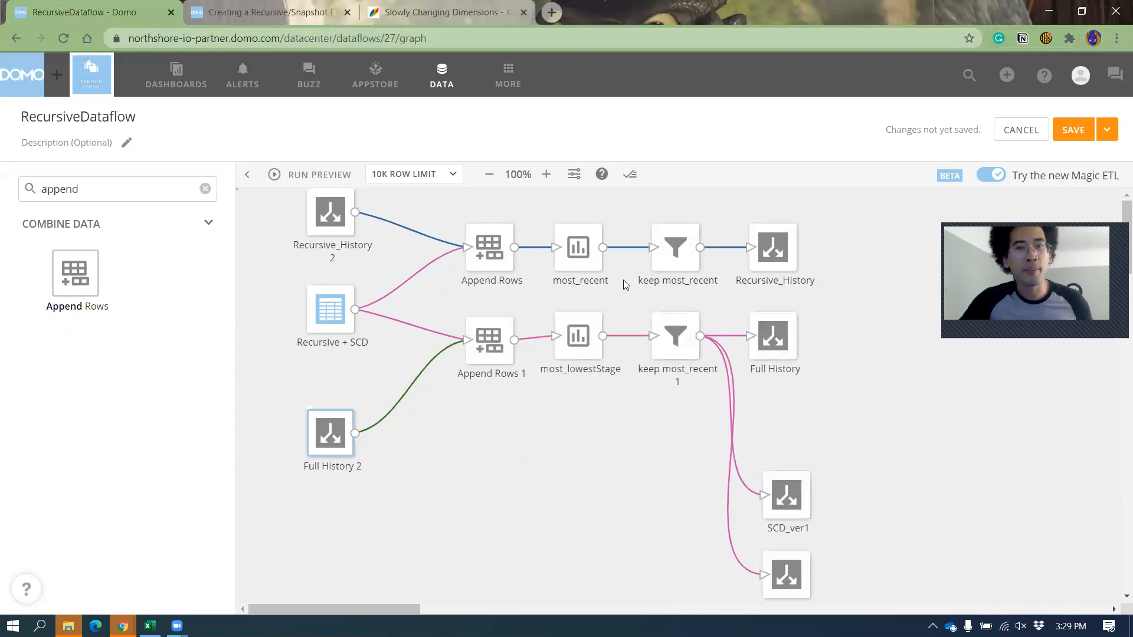
left_click(338, 216)
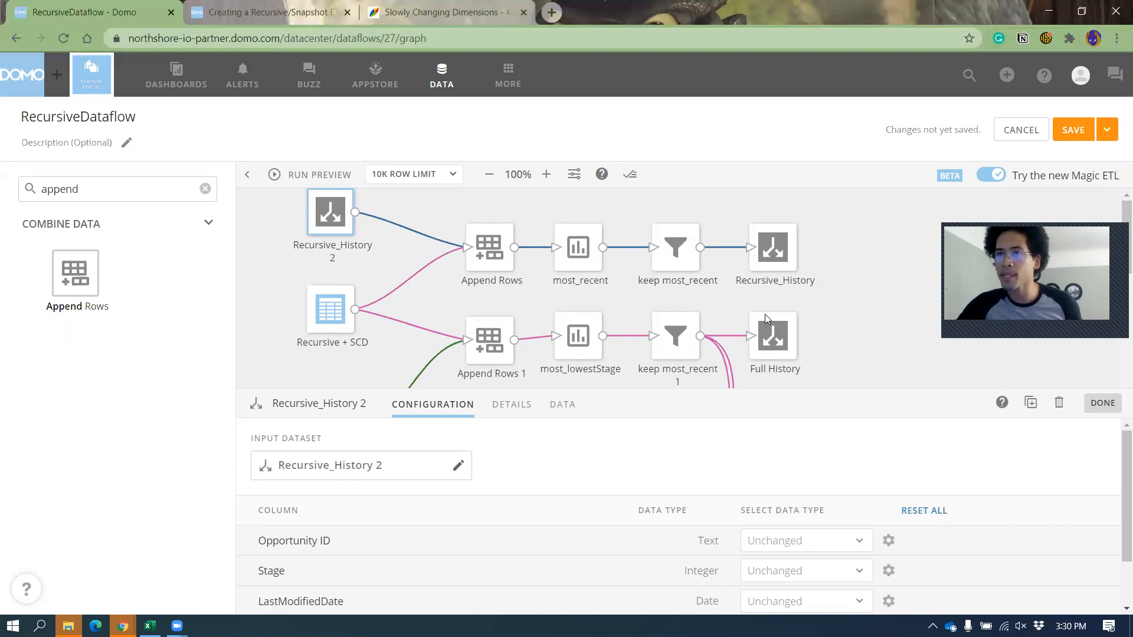
left_click(1106, 130)
left_click(1084, 169)
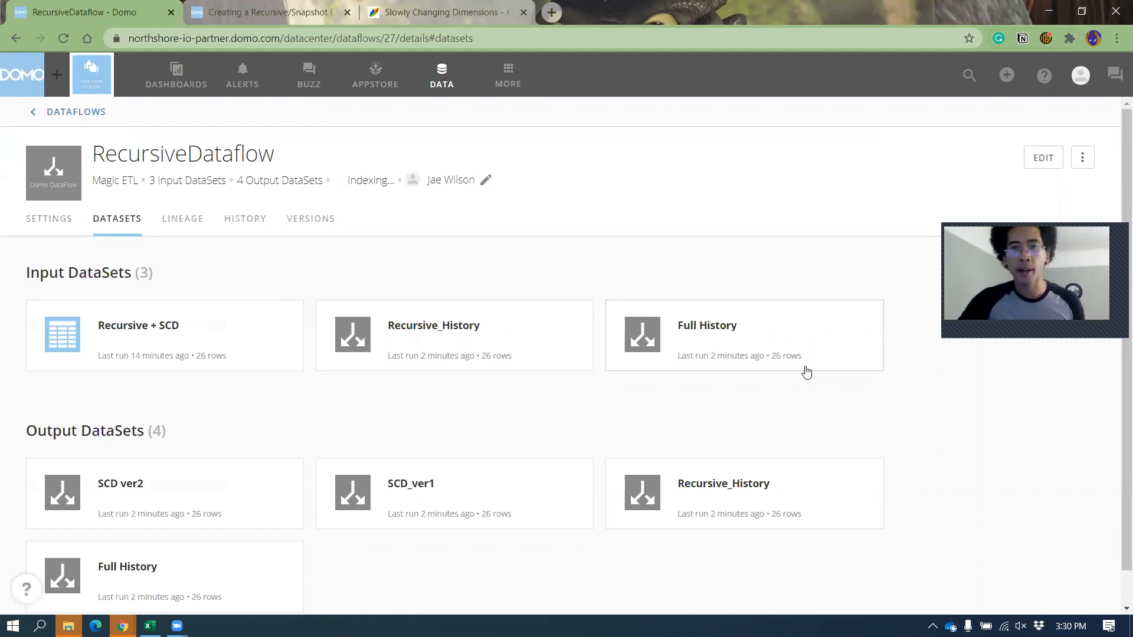
Switch to the Excel workbook and examine the rows and LastModifiedDate values of the second opportunity table.
key("alt+Tab")
scroll(496, 331, "up", 3)
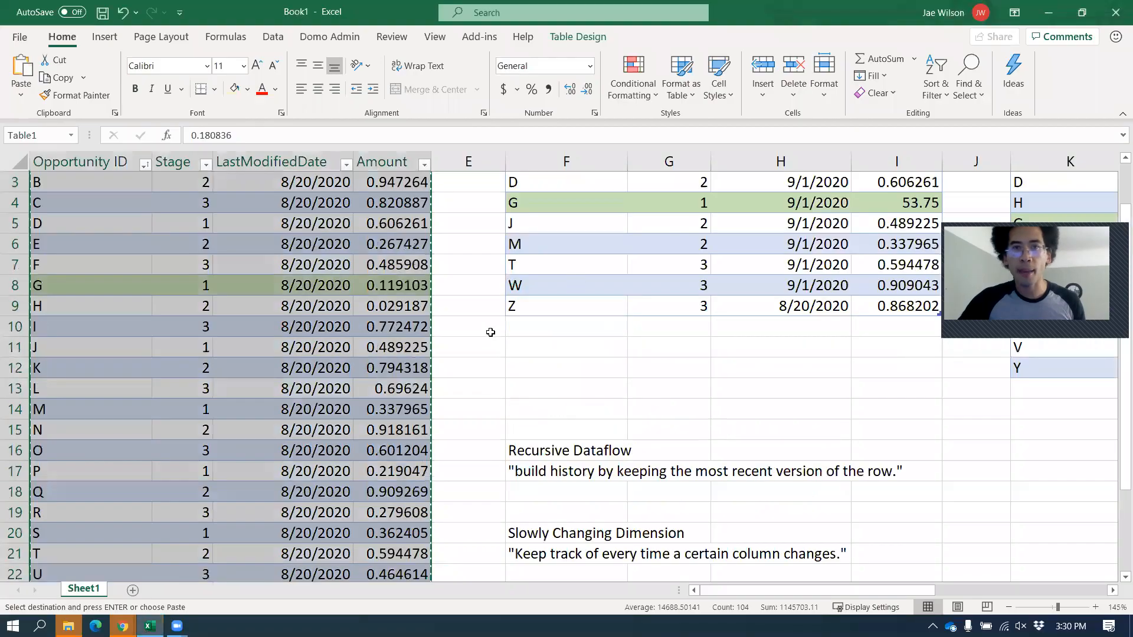
left_click(877, 347)
key("shift+Left")
key("shift+Left")
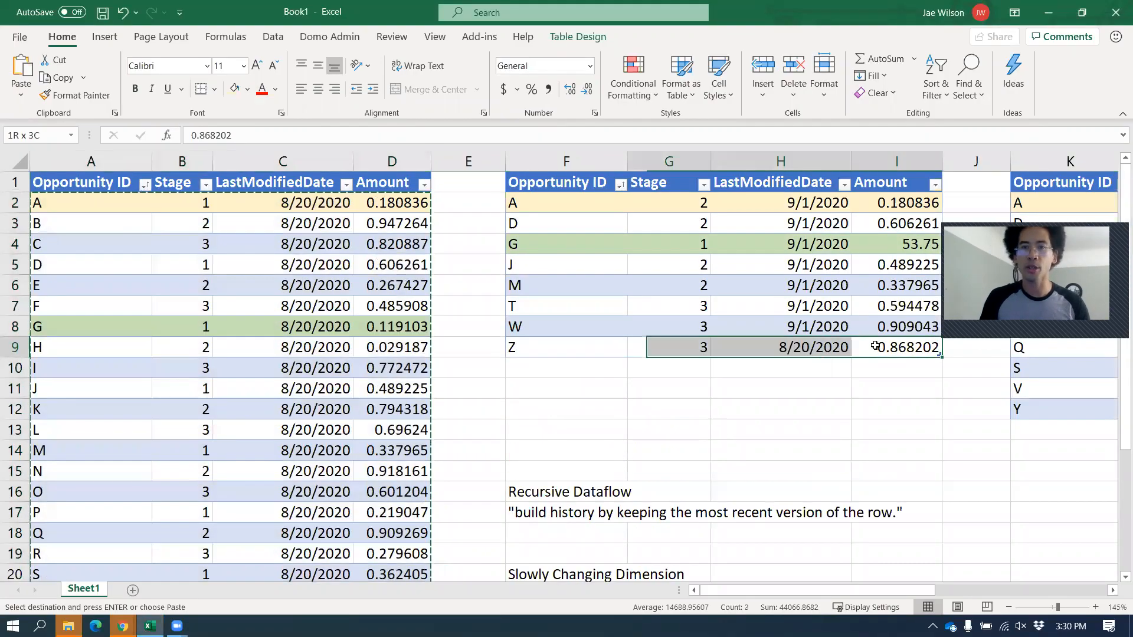
key("shift+Up")
key("shift+Up")
key("shift+Left")
key("shift+Up")
key("shift+Up")
key("shift+Up")
key("shift+Up")
key("shift+Up")
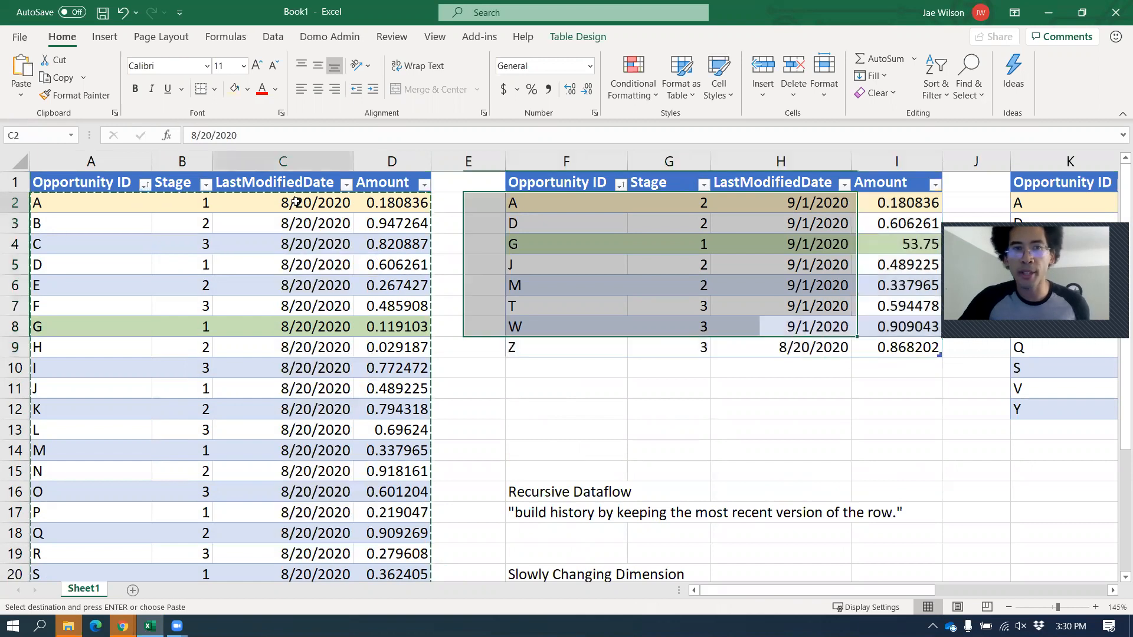
left_click_drag(778, 208, 781, 336)
Compare the Stage values of opportunities A and D between the first and second tables.
left_click_drag(879, 204, 554, 202)
left_click(176, 201)
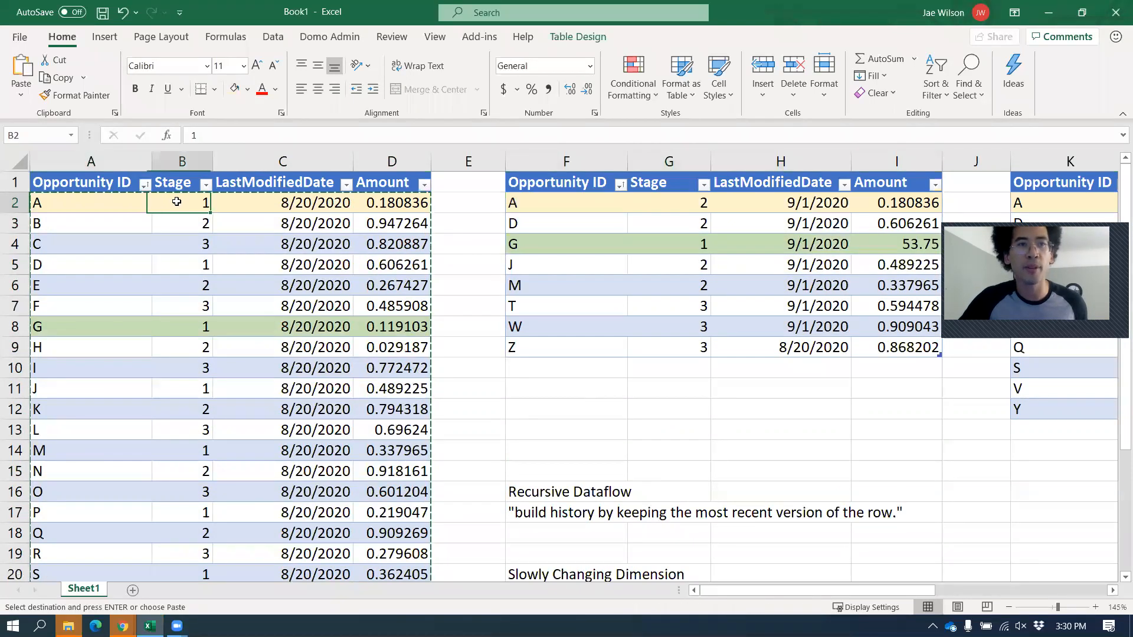
left_click(665, 200)
left_click(532, 221)
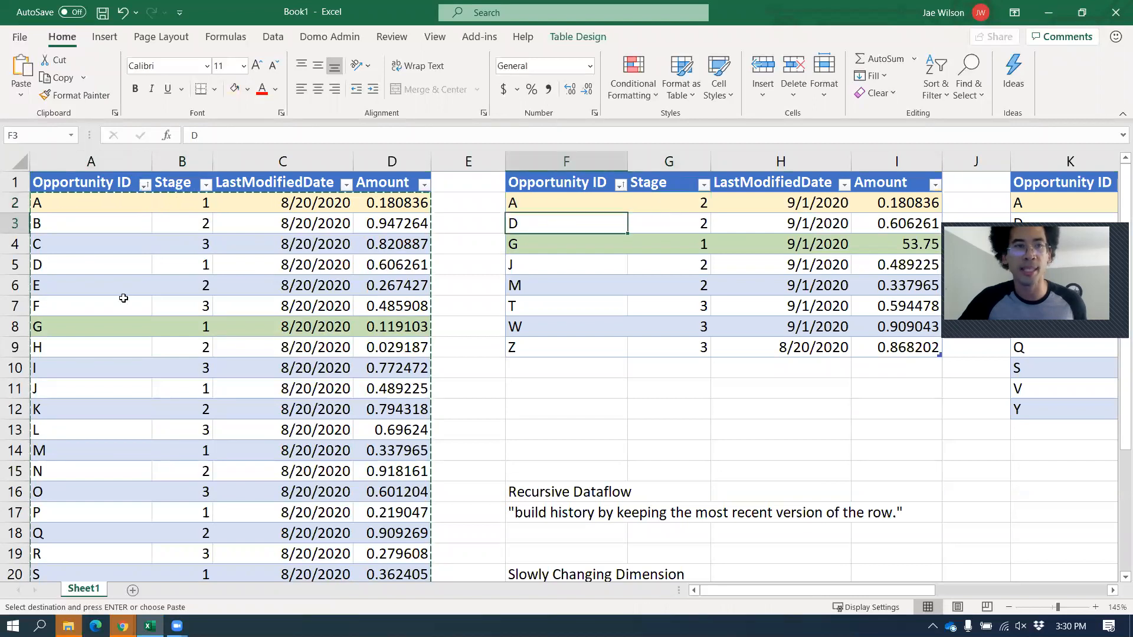
left_click(202, 259)
left_click(654, 223)
left_click(508, 243)
left_click(509, 243)
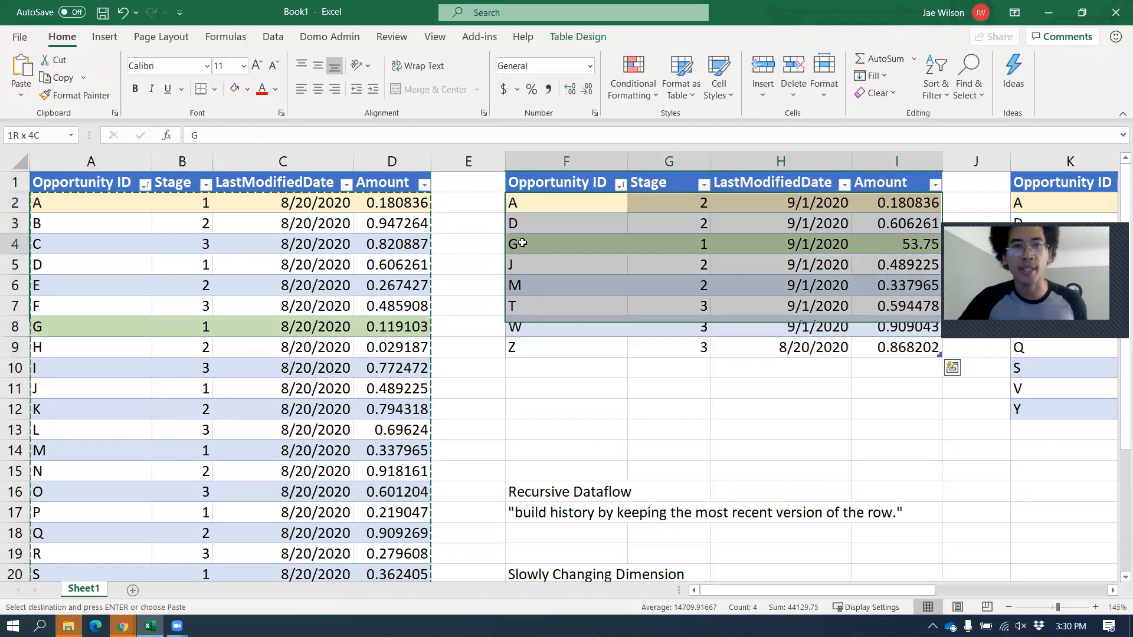
Compare the Stage and Amount of opportunity G between the first and second tables.
left_click_drag(63, 326, 384, 327)
left_click_drag(600, 240, 891, 244)
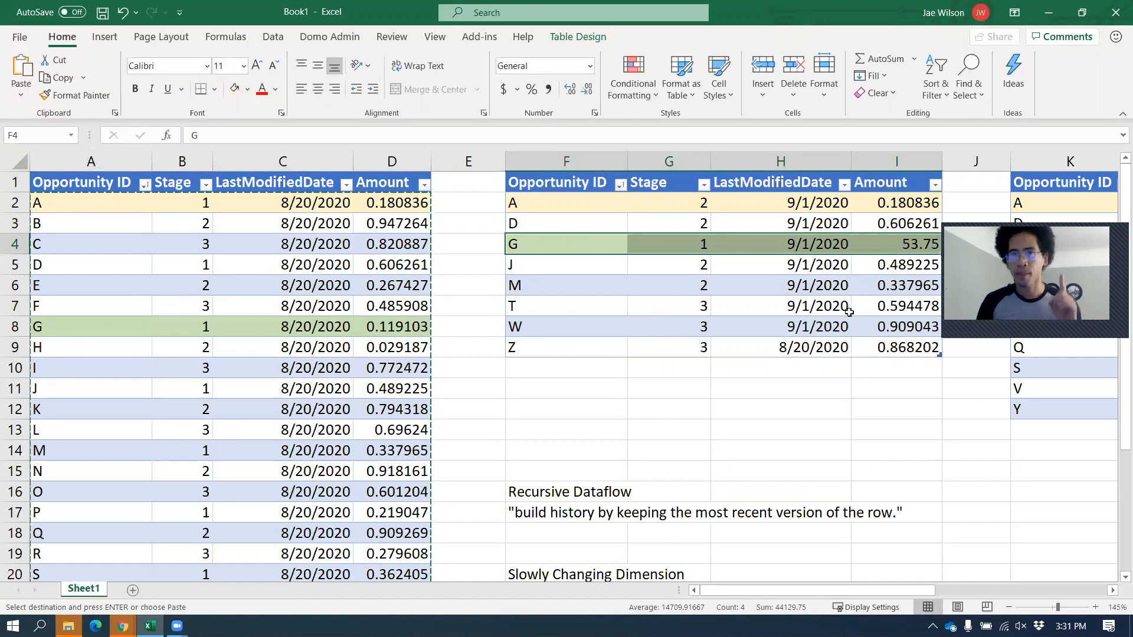
left_click(689, 248)
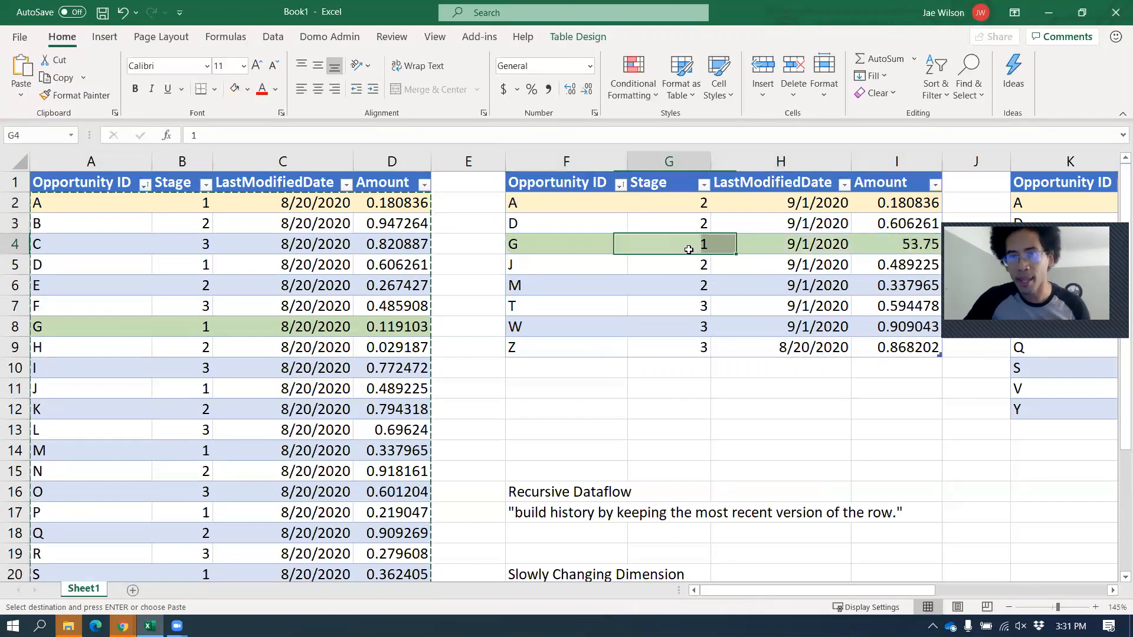
left_click(206, 329)
left_click(680, 244)
left_click(196, 334)
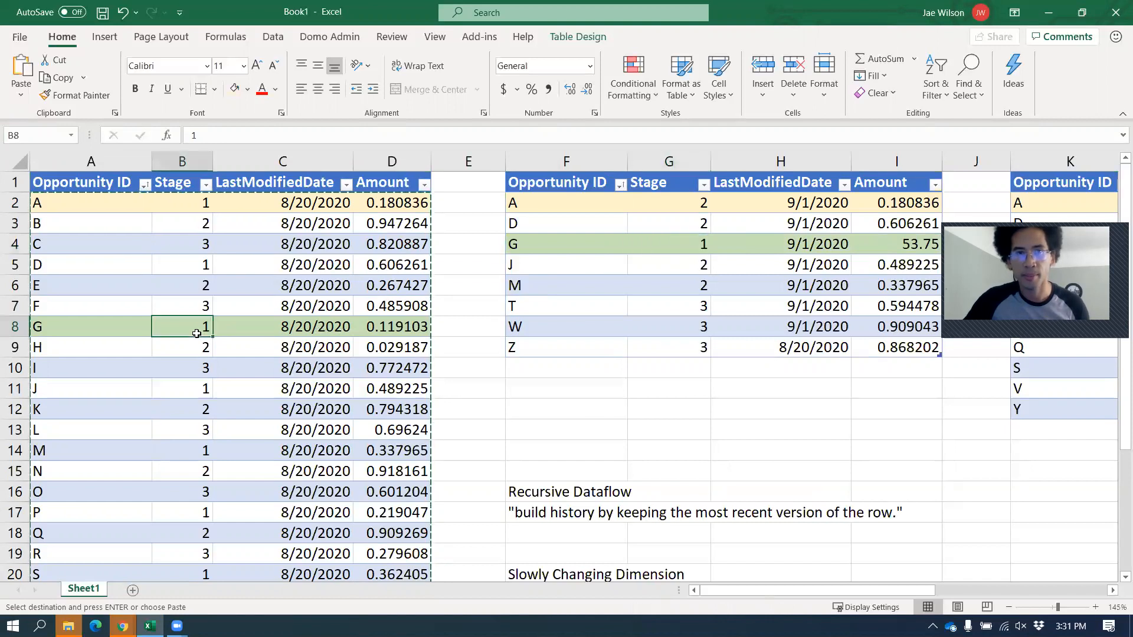
left_click(657, 253)
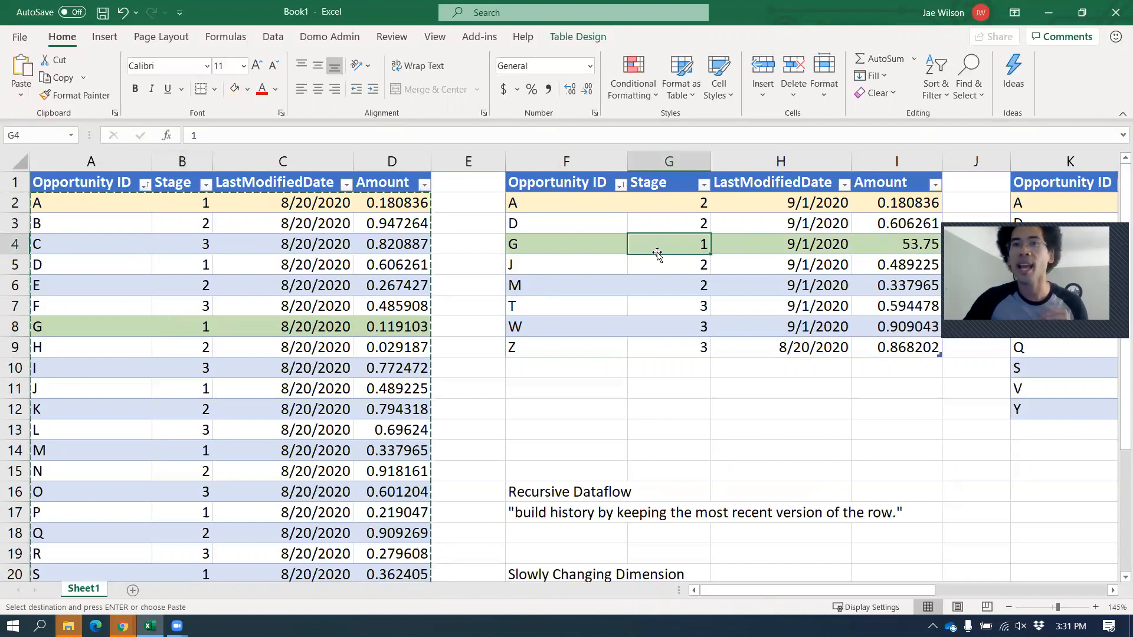
left_click(885, 245)
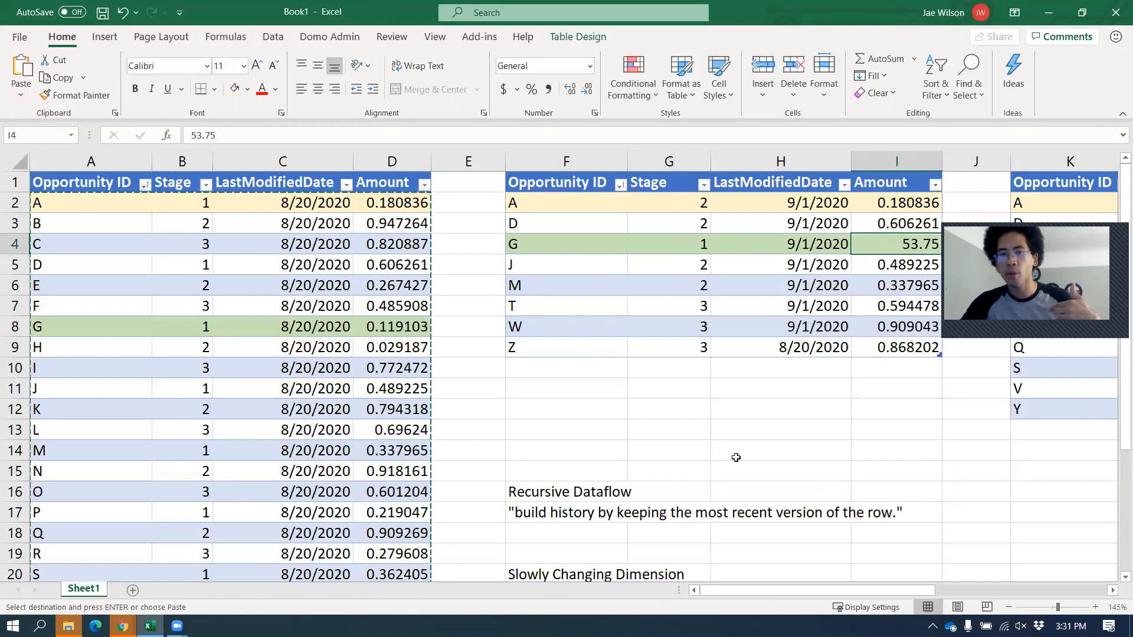
Review the Slowly Changing Dimension definition in the notes below the second table.
scroll(736, 461, "down", 1)
left_click(581, 538)
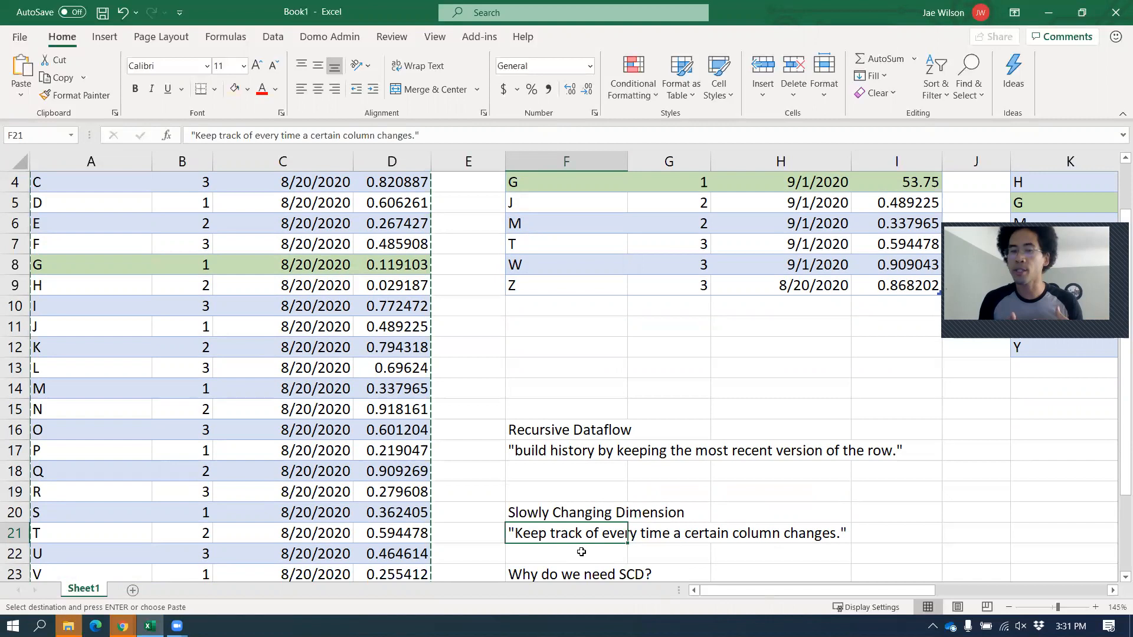
scroll(531, 539, "up", 1)
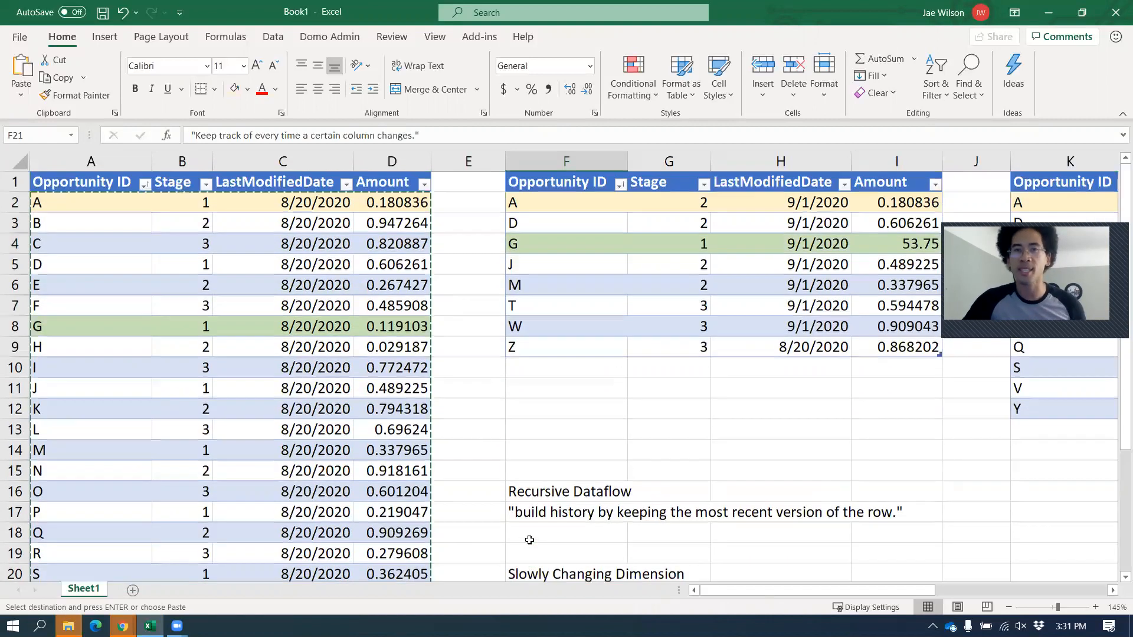
Examine the full opportunity G rows in both tables against the Slowly Changing Dimension definition.
left_click(672, 250)
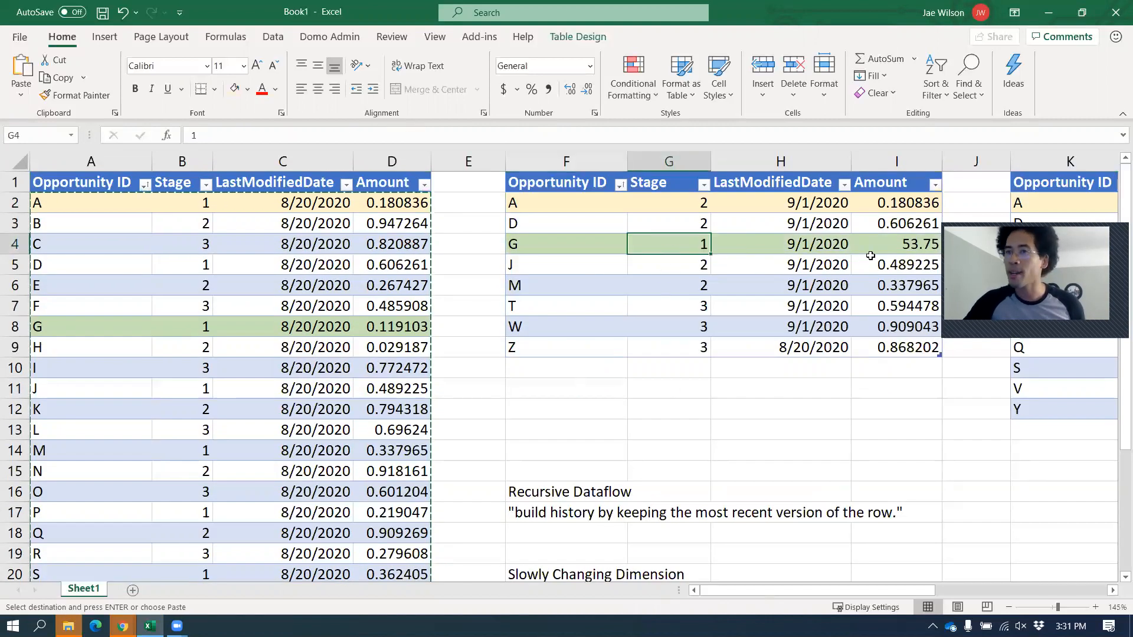
left_click_drag(882, 237, 543, 239)
left_click_drag(395, 333, 122, 319)
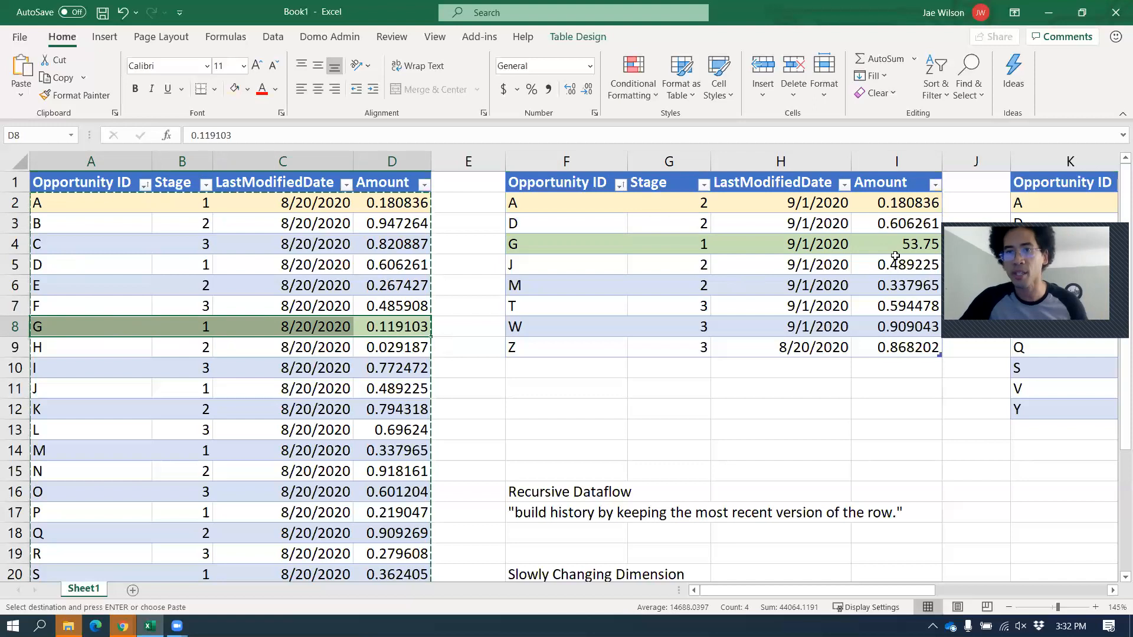
left_click_drag(914, 252, 561, 246)
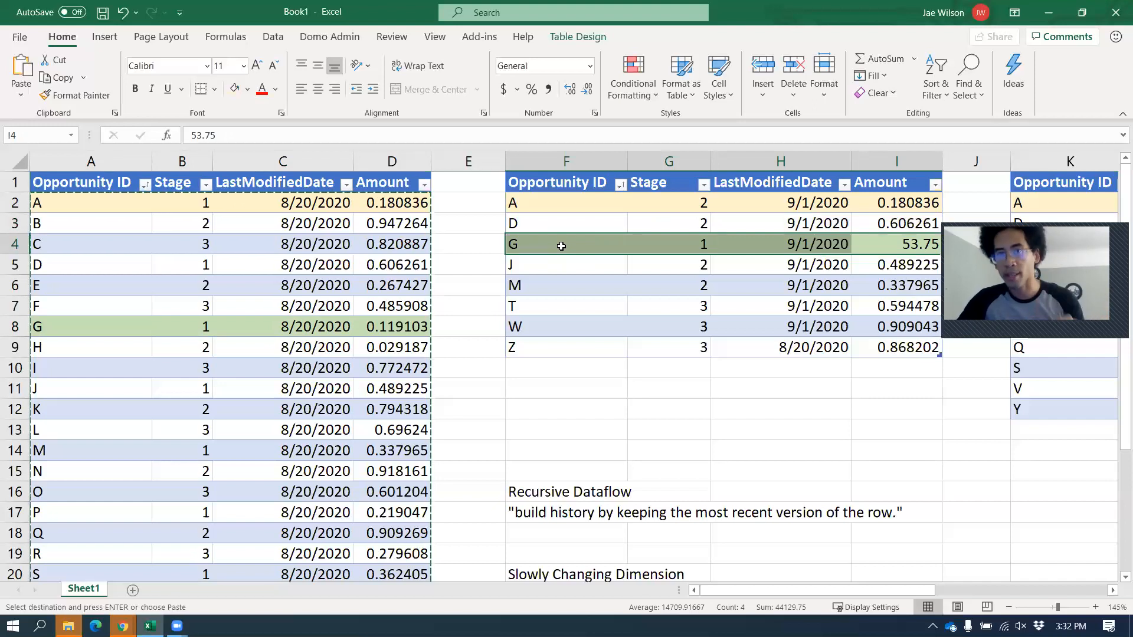
Copy all the opportunity data rows of the second table without the header.
left_click_drag(935, 348, 555, 196)
key("ctrl+c")
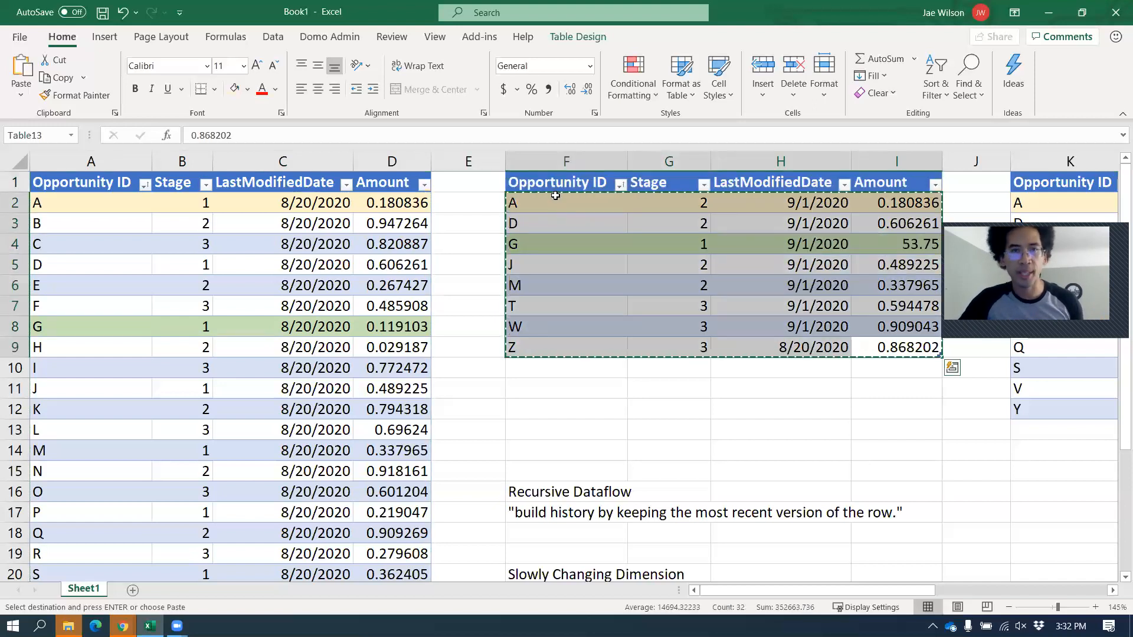
key("alt")
Compare the Stage and LastModifiedDate of opportunity Z between the second table and the first table.
left_click(699, 347)
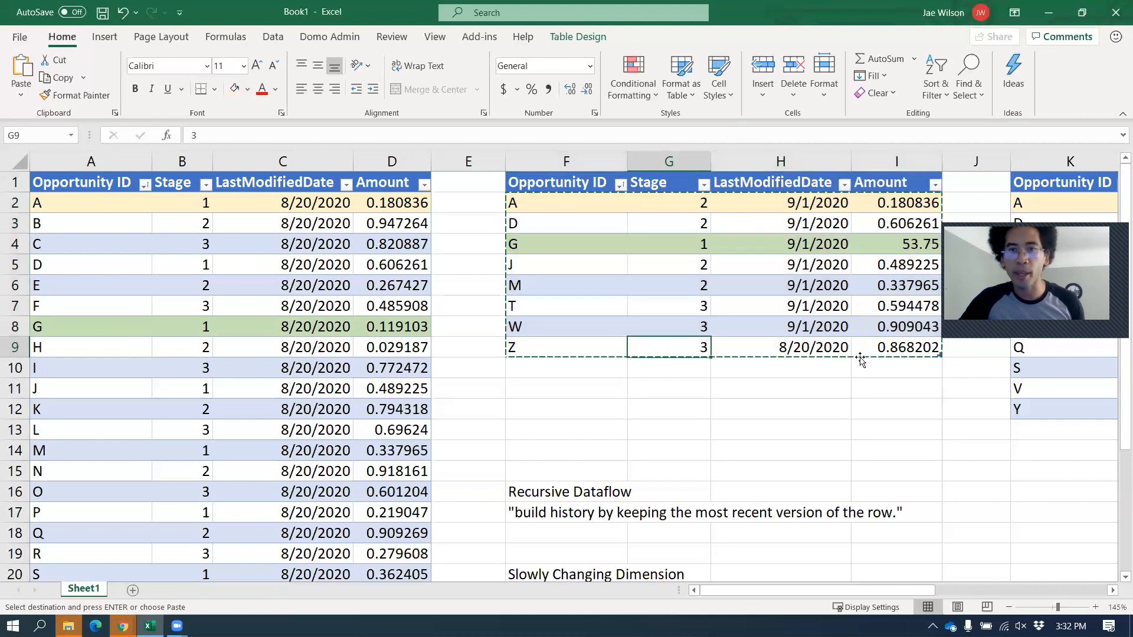
left_click_drag(896, 348, 746, 347)
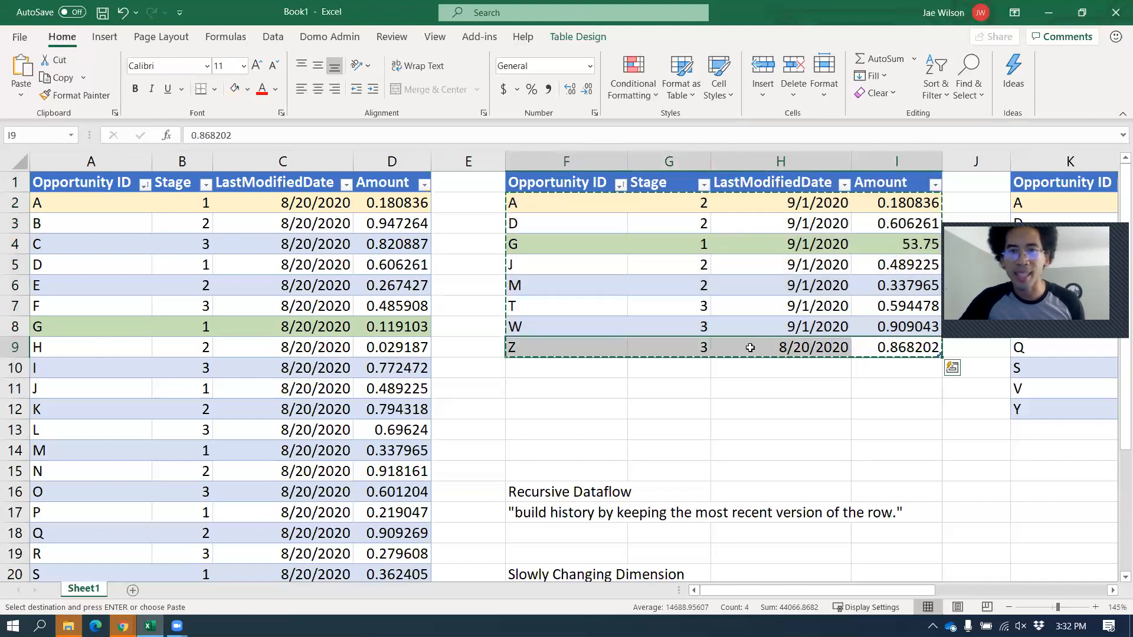
left_click(781, 348)
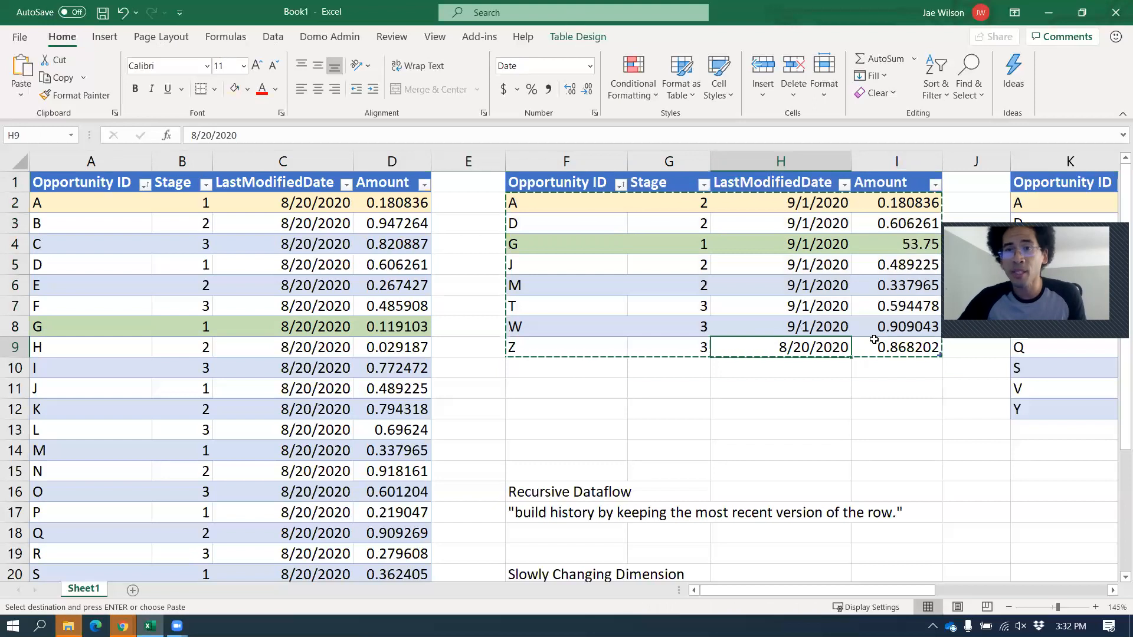
left_click_drag(879, 344, 531, 347)
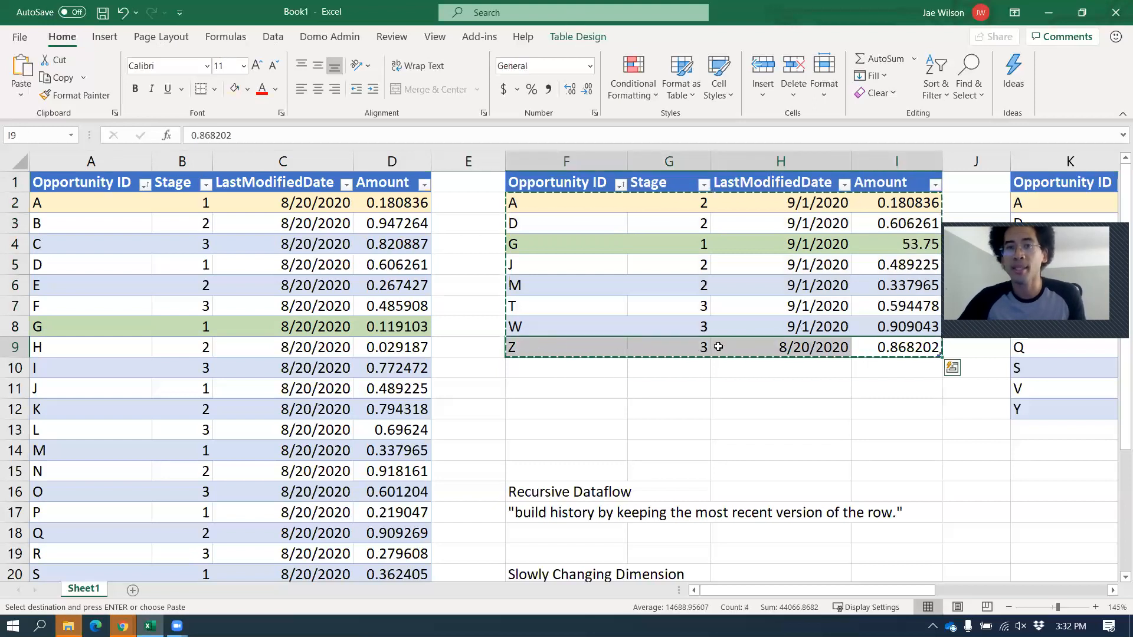
left_click(685, 341)
scroll(256, 470, "down", 7)
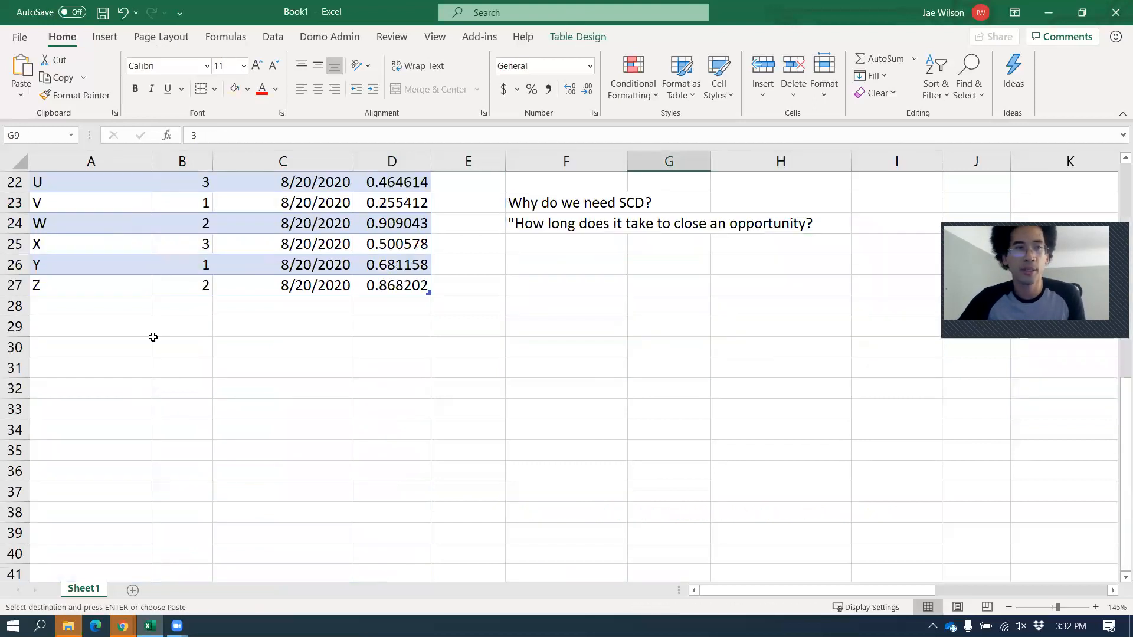
left_click(41, 287)
left_click(168, 289)
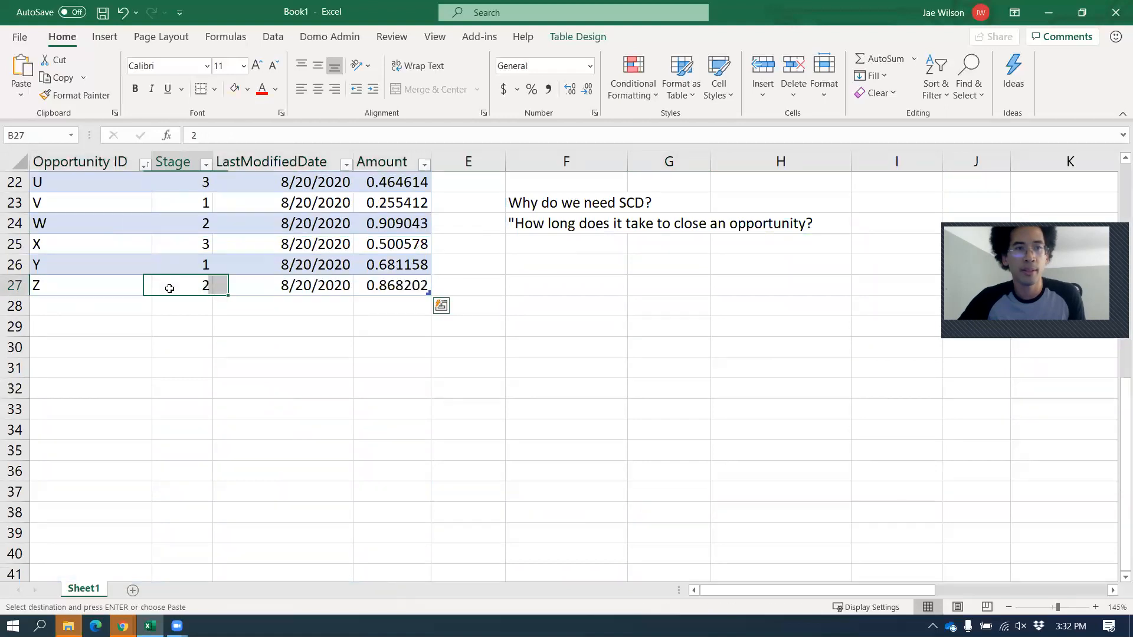
left_click_drag(95, 292, 374, 286)
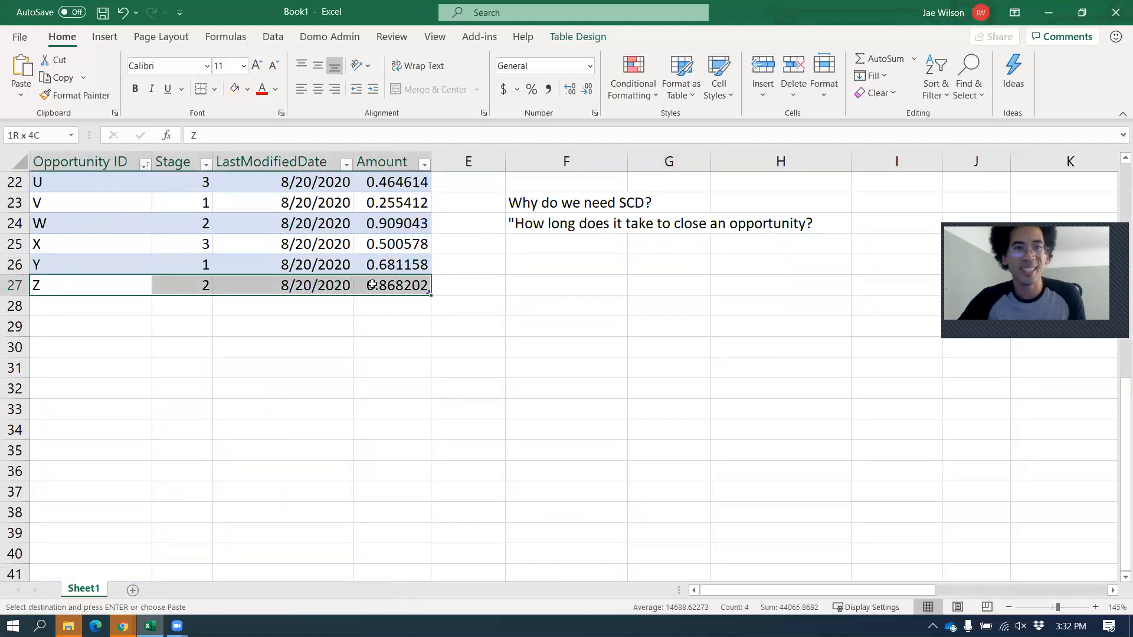
scroll(695, 329, "up", 5)
left_click(813, 228)
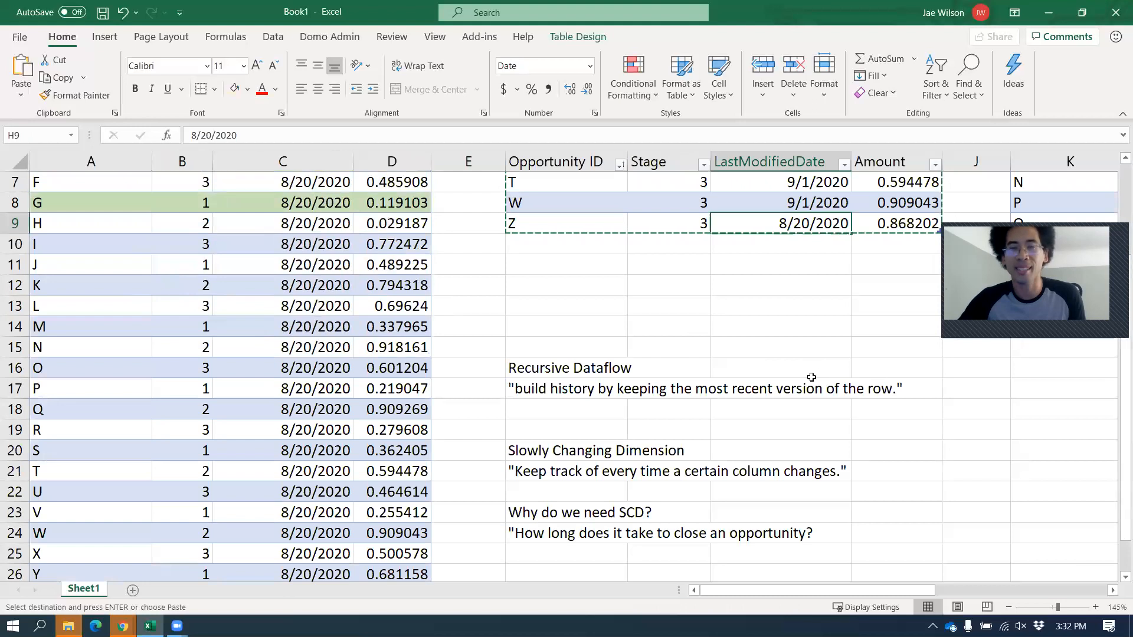
Reselect the second table's data rows, switch to Domo and paste the copied rows over the Recursive + SCD webform data from row 1.
scroll(826, 378, "up", 2)
left_click_drag(897, 347, 566, 204)
key("ctrl+v")
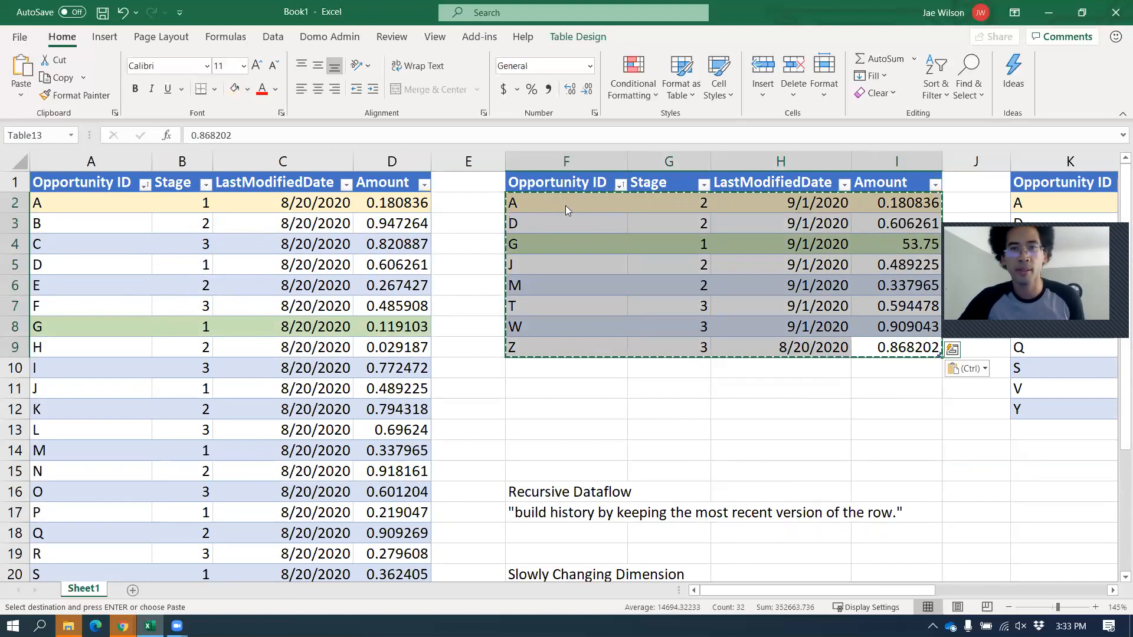
key("alt+Tab")
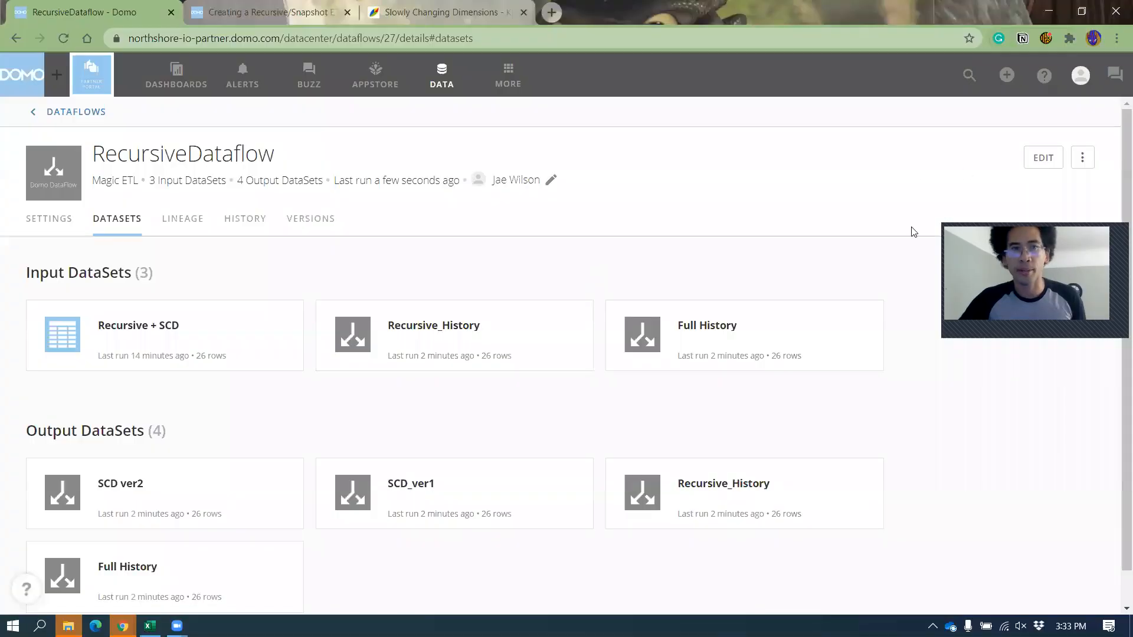
left_click(177, 330)
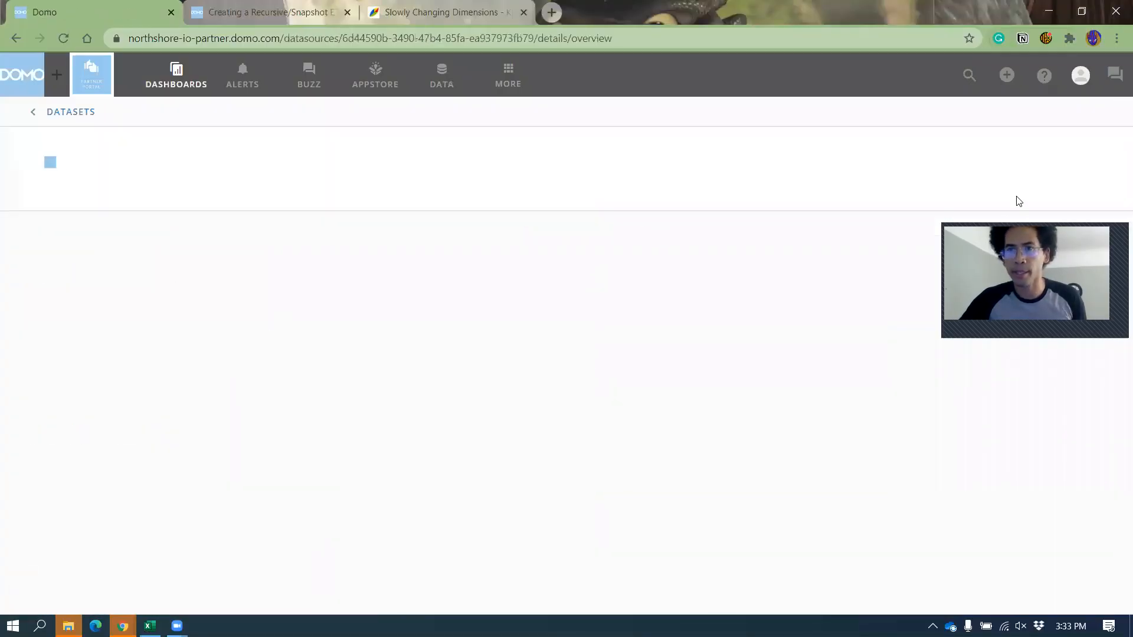
left_click(940, 155)
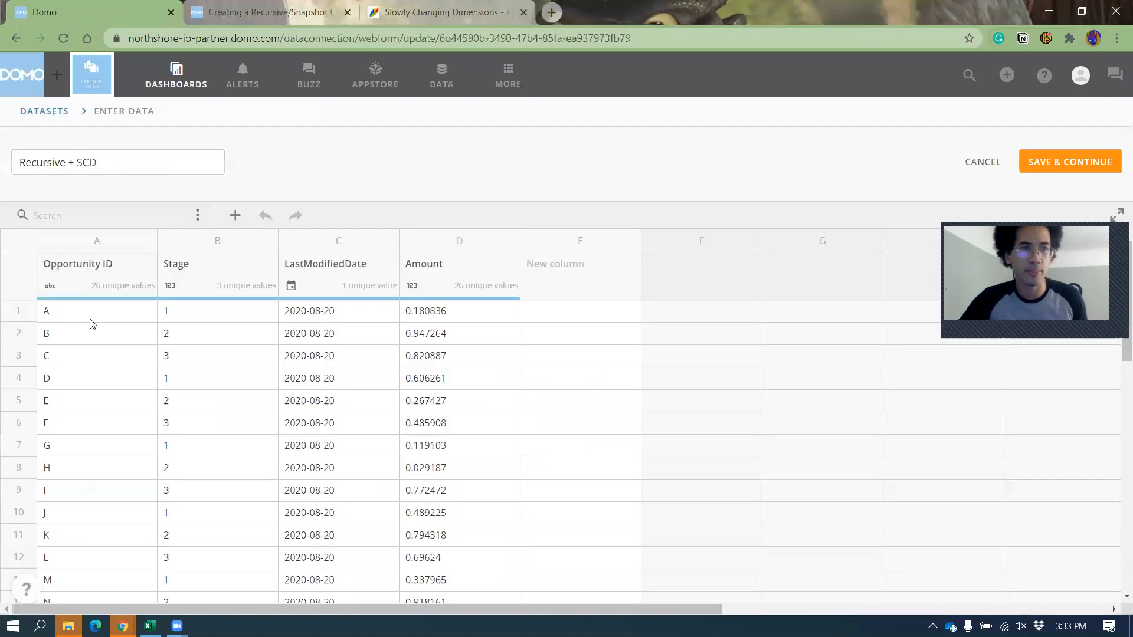
left_click(91, 322)
type("A\t2\t9/1/2020\t0.180836 D\t2\t9/1/2020\t0.606261 G\t1\t9/1/2020\t53.75 J\t2\t9/1/2020\t0.489225 M\t2\t9/1/2020\t0.337965 T\t3\t9/1/2020\t0.594478 W\t3\t9/1/2020\t0.909043 Z\t3\t8/20/2020\t0.868202")
Clear the leftover old records in rows 9 to 26 of the webform, across all four columns.
key("Down")
key("Down")
key("Down")
key("Down")
key("Down")
key("Down")
key("Down")
key("Down")
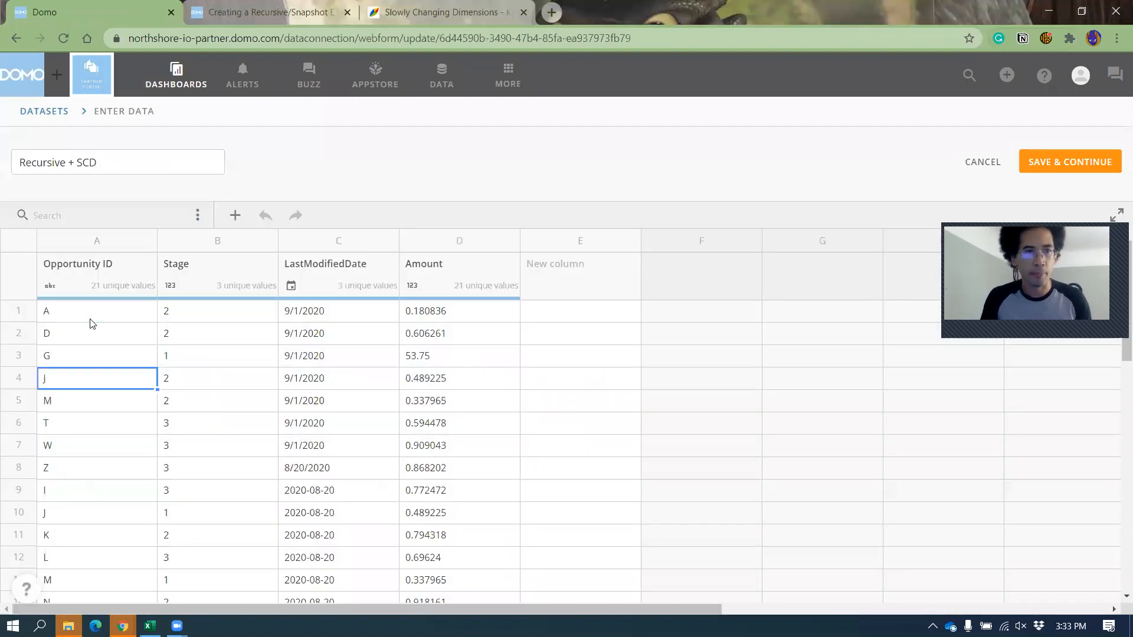
key("shift+Right")
key("shift+Right")
key("shift+Right")
key("shift+Down")
key("shift+Down")
key("shift+Down")
key("shift+Down")
key("shift+Down")
key("shift+Down")
key("shift+Down")
key("shift+Down")
key("shift+Down")
key("shift+Down")
key("shift+Down")
key("shift+Down")
key("shift+Down")
key("shift+Down")
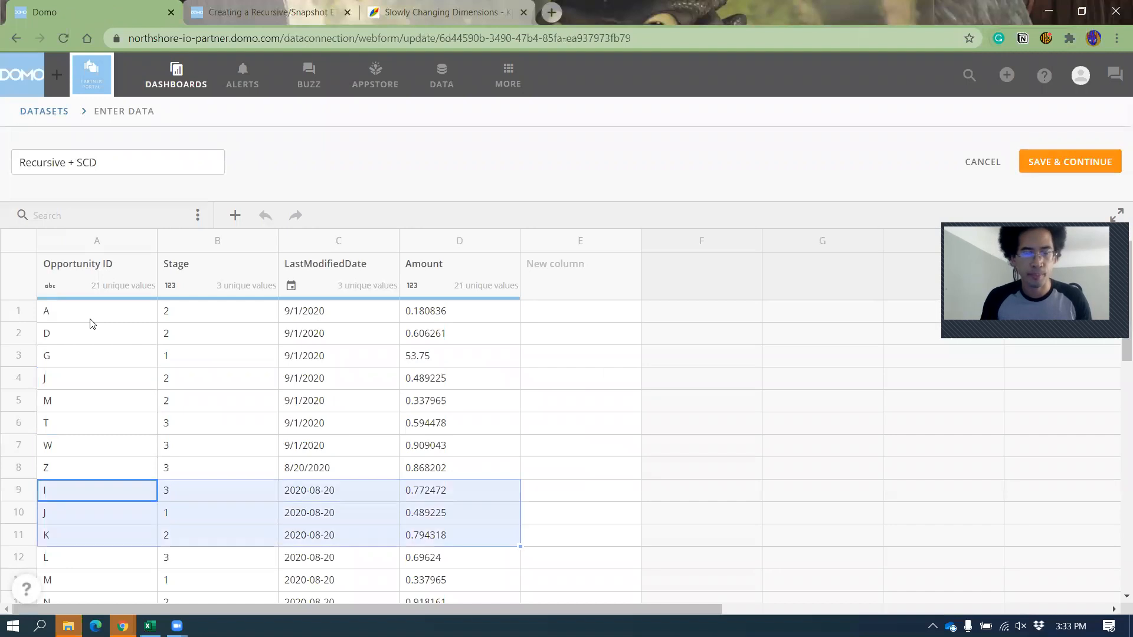
key("shift+Down")
key("shift+Down")
key("shift+Down")
key("shift+Down")
key("shift+Down")
key("shift+Down")
key("shift+Down")
key("shift+Down")
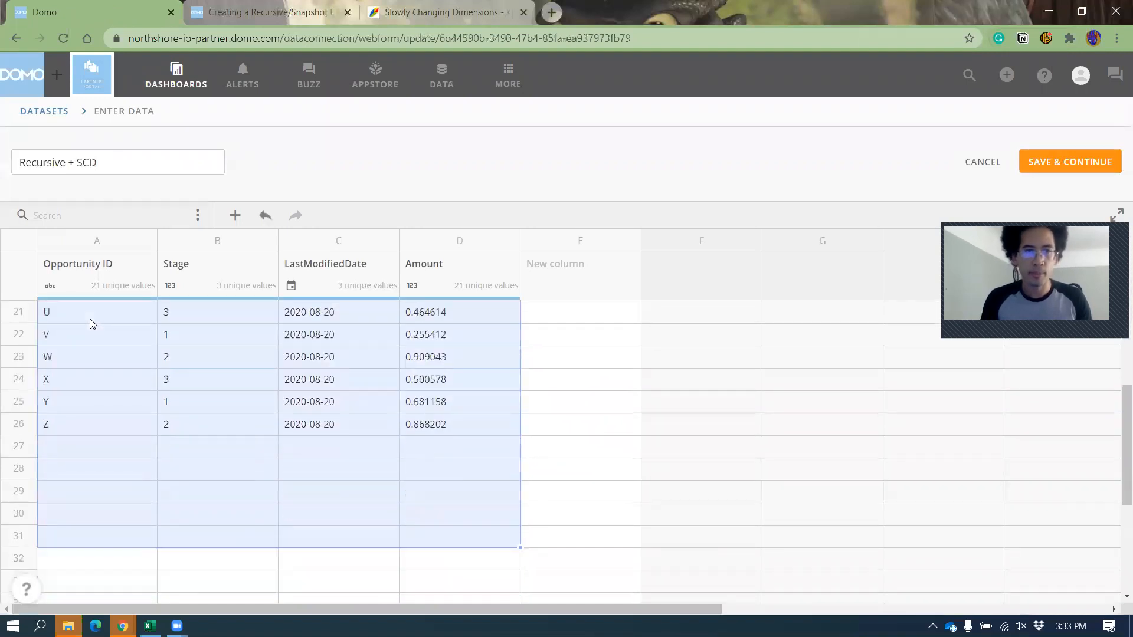
key("shift+Up")
key("shift+Up")
key("shift+Up")
key("shift+Up")
key("shift+Up")
key("Delete")
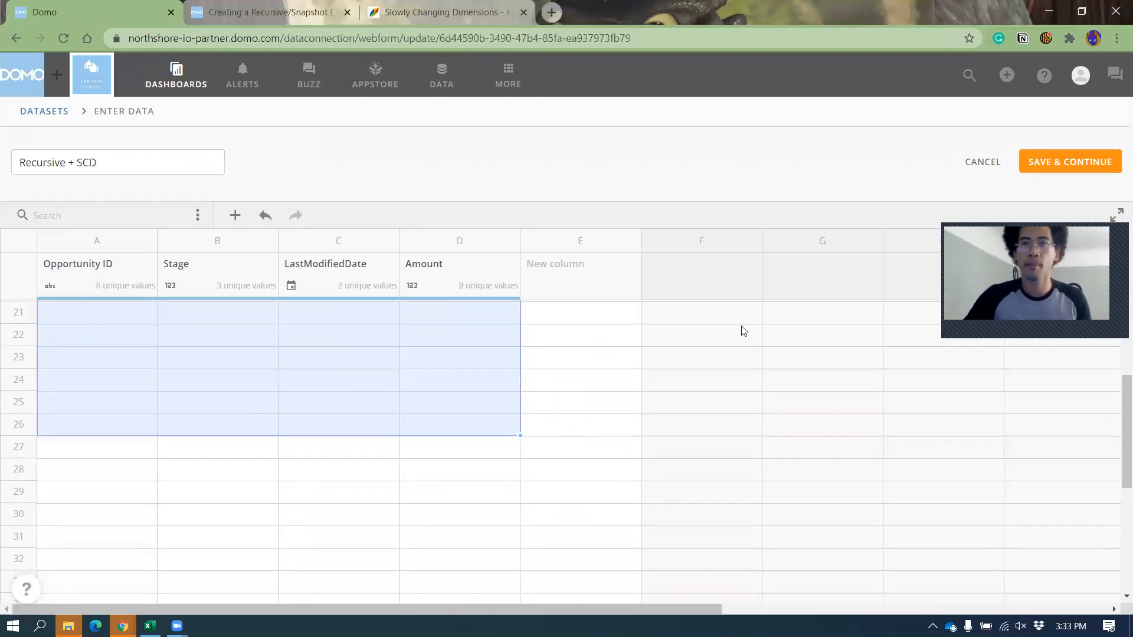
Save the Recursive + SCD webform and reopen the RecursiveDataflow details.
left_click(1043, 168)
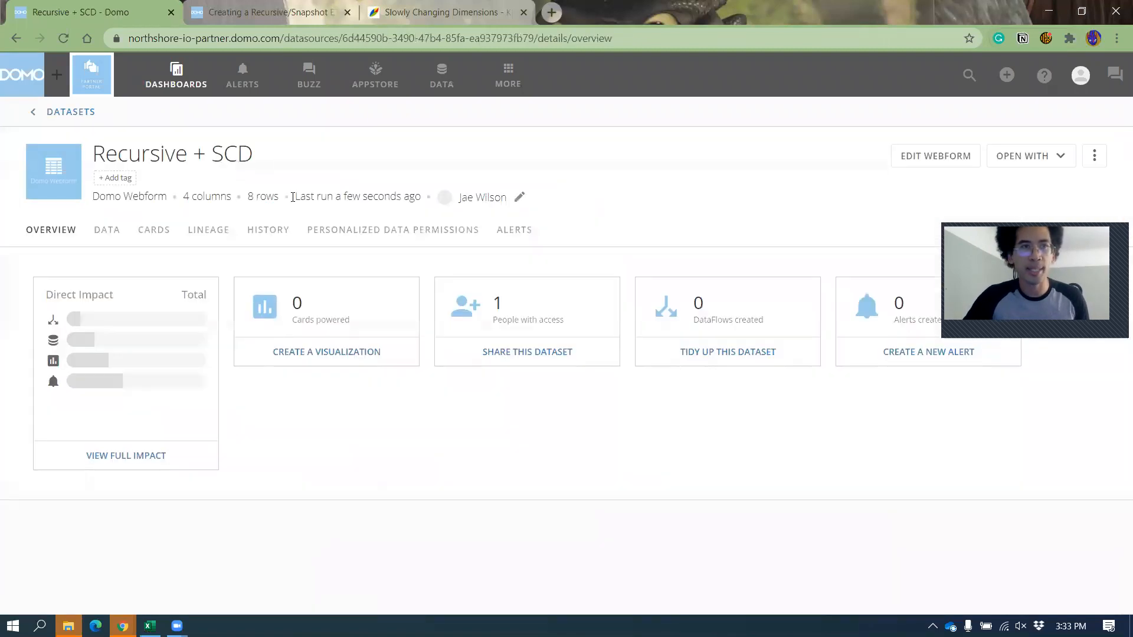
left_click(442, 77)
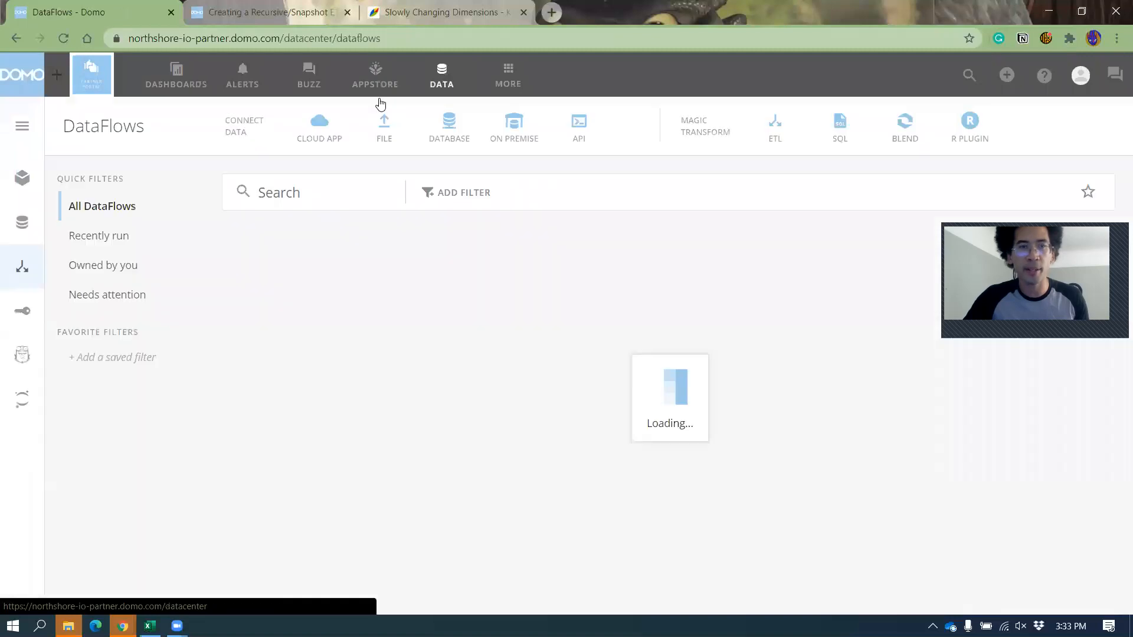
left_click(330, 276)
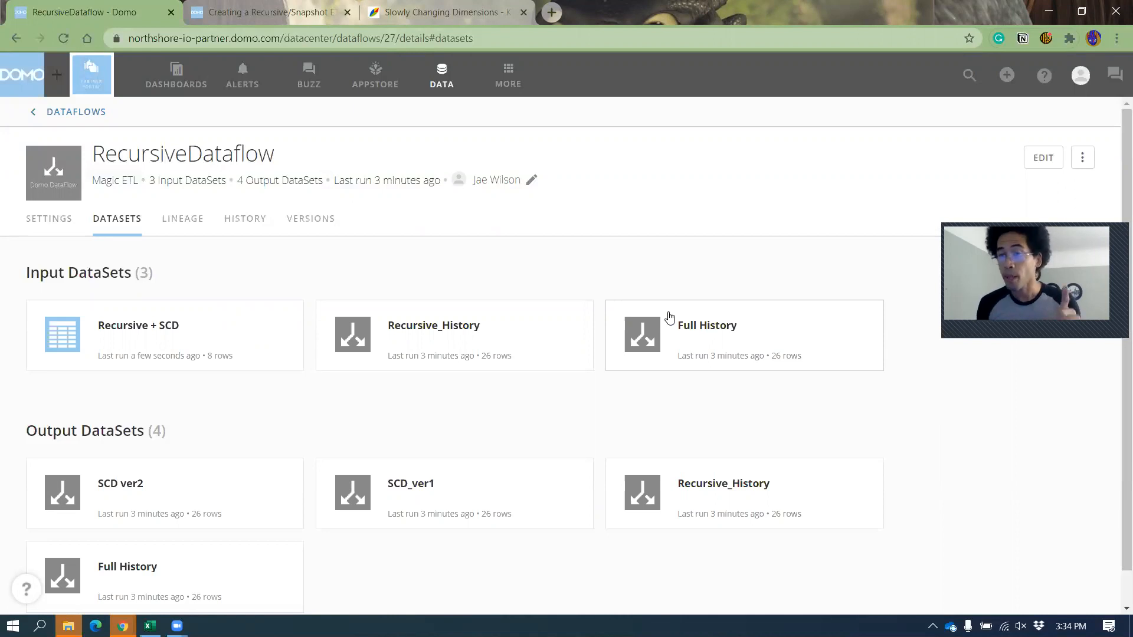
Switch to Excel and examine opportunity Z's full row in both tables for a Stage change without a new modified date.
key("alt+Tab")
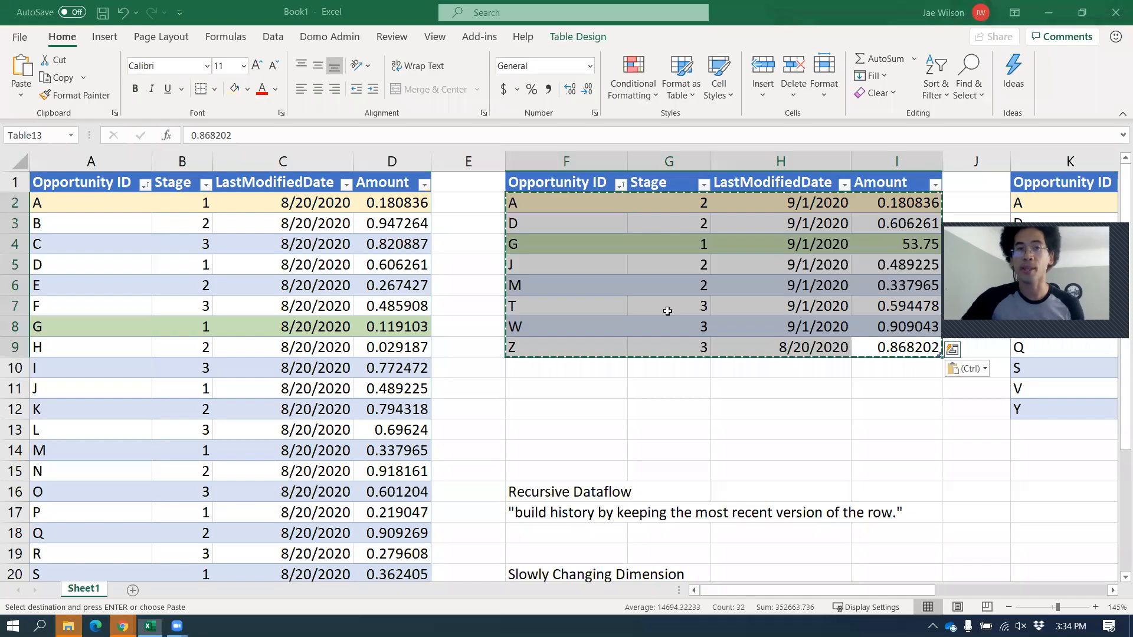
left_click_drag(889, 349, 576, 346)
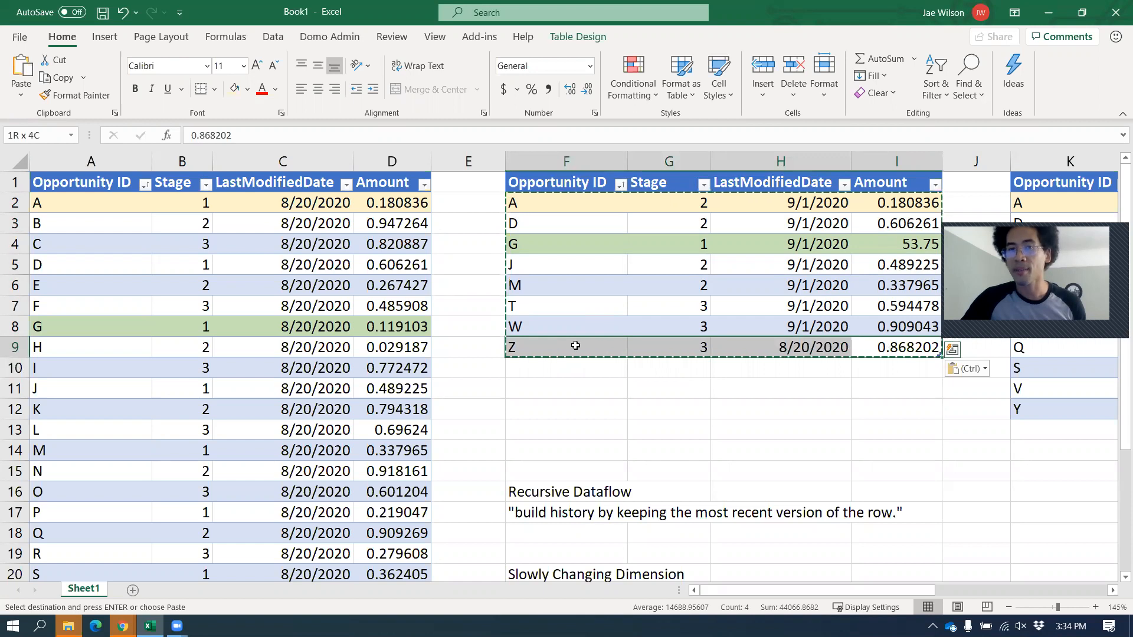
left_click_drag(575, 345, 798, 353)
scroll(341, 349, "down", 8)
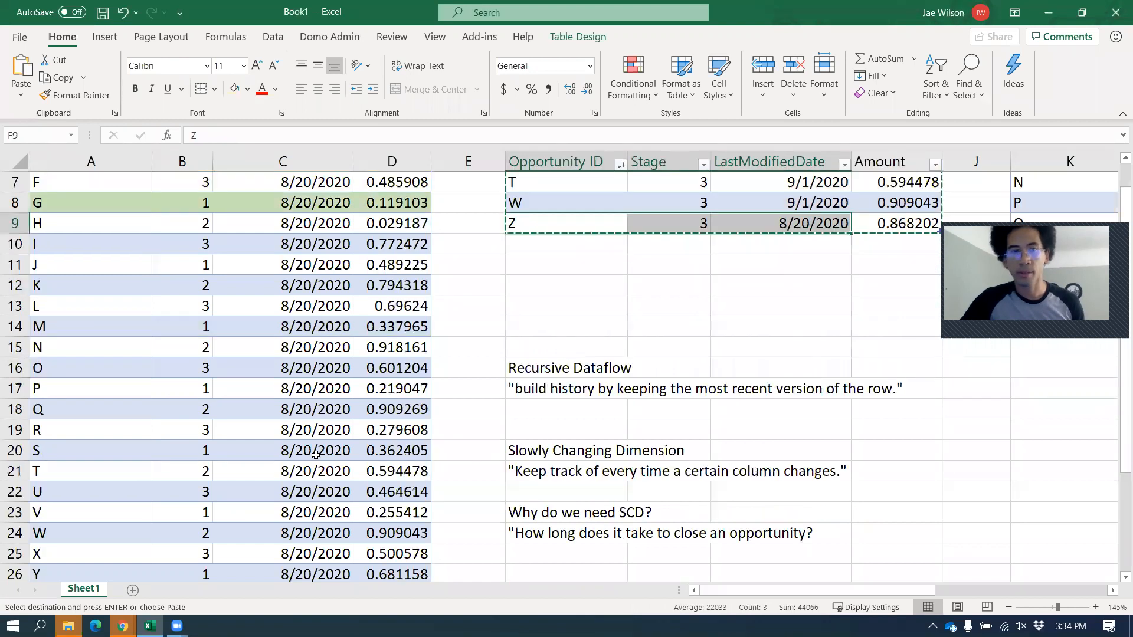
scroll(341, 349, "up", 2)
left_click_drag(366, 346, 90, 341)
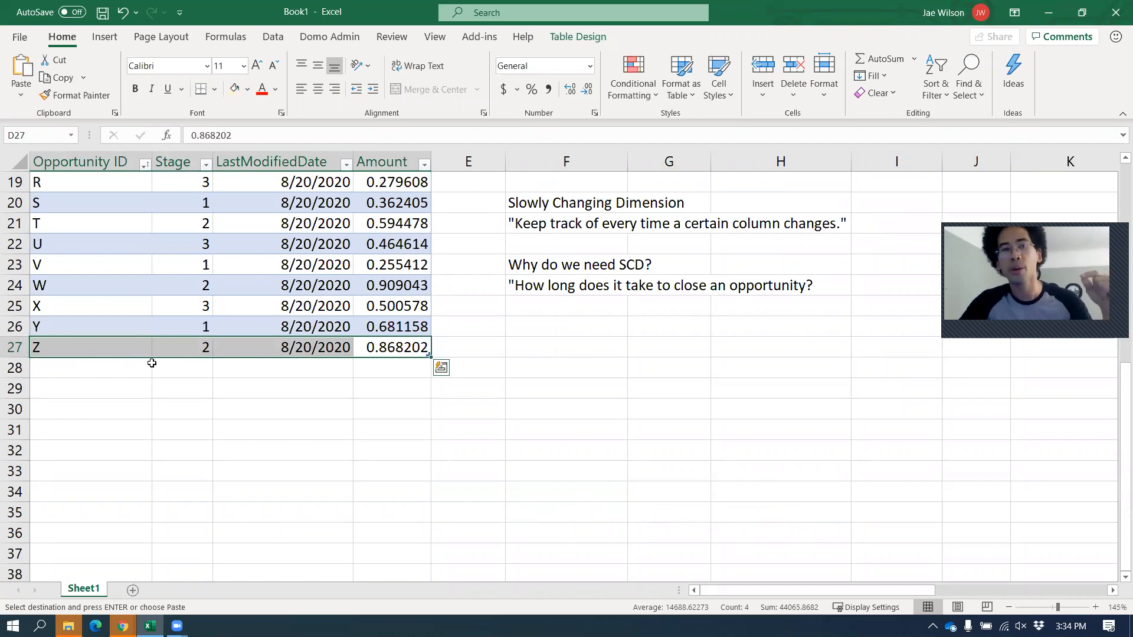
left_click(177, 351)
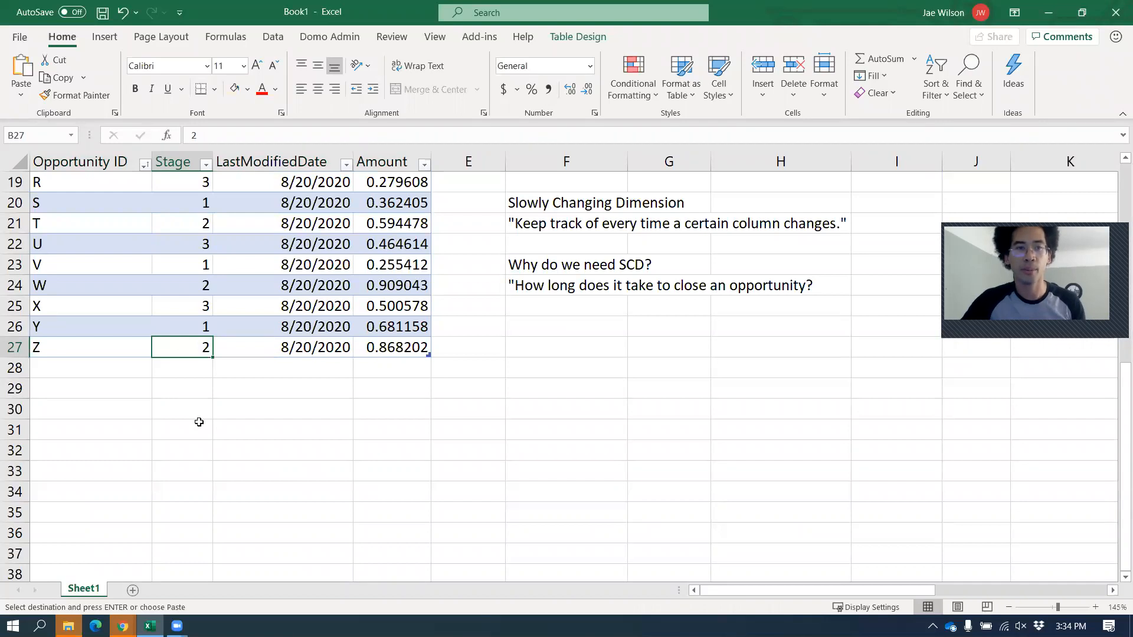
scroll(200, 426, "up", 6)
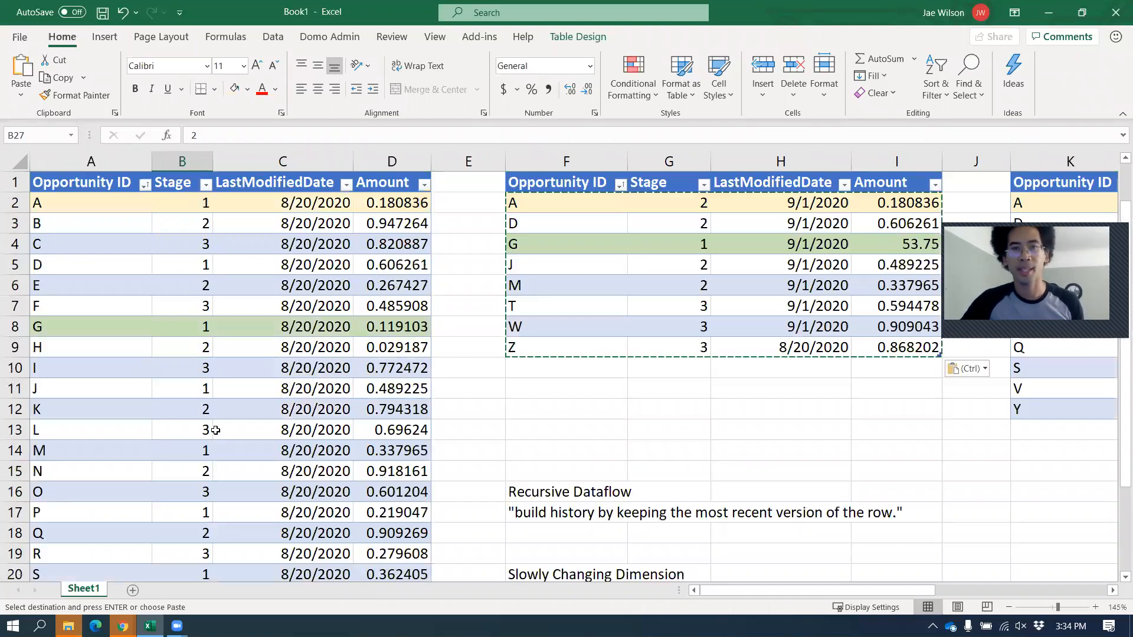
left_click_drag(548, 348, 897, 348)
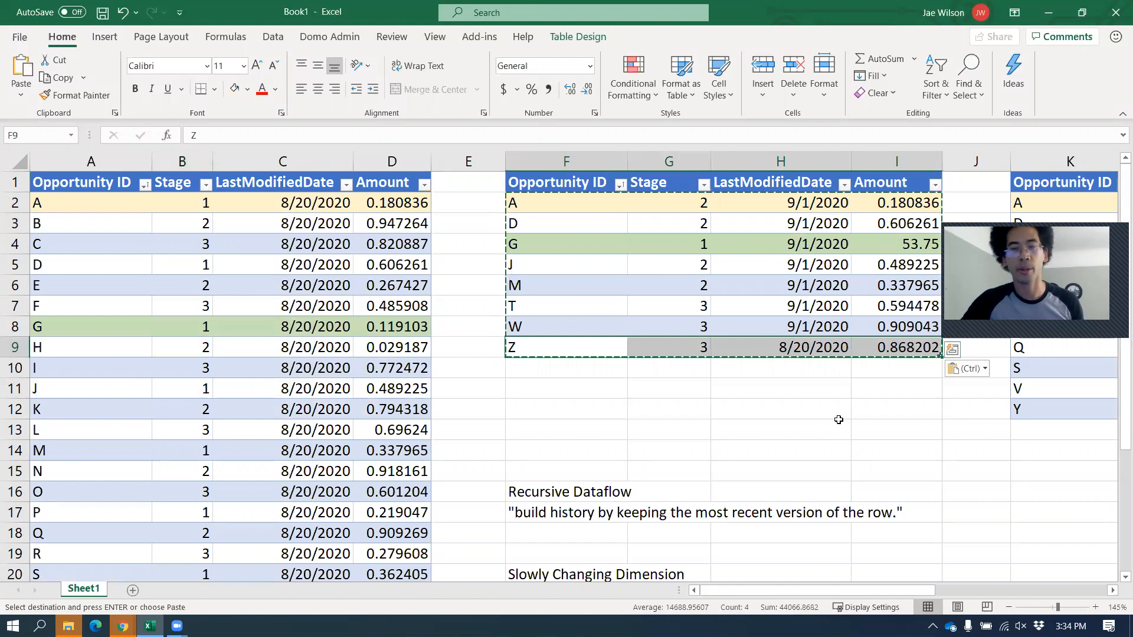
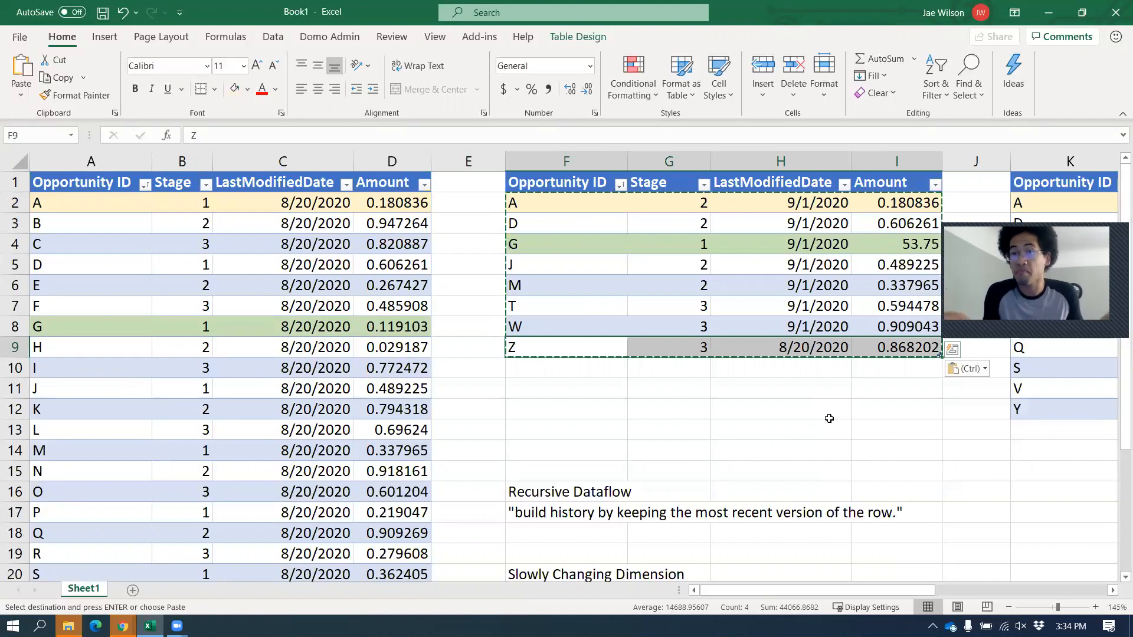
Switch to Domo, run RecursiveDataflow and check the row count of the Full History dataset.
key("alt+Tab")
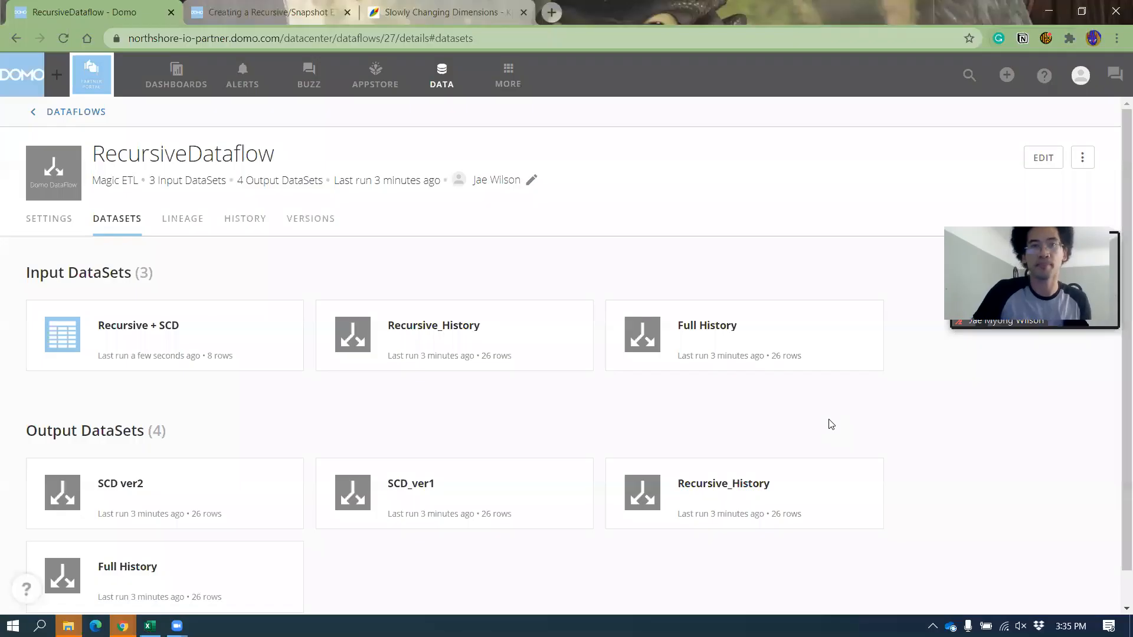
left_click(1080, 158)
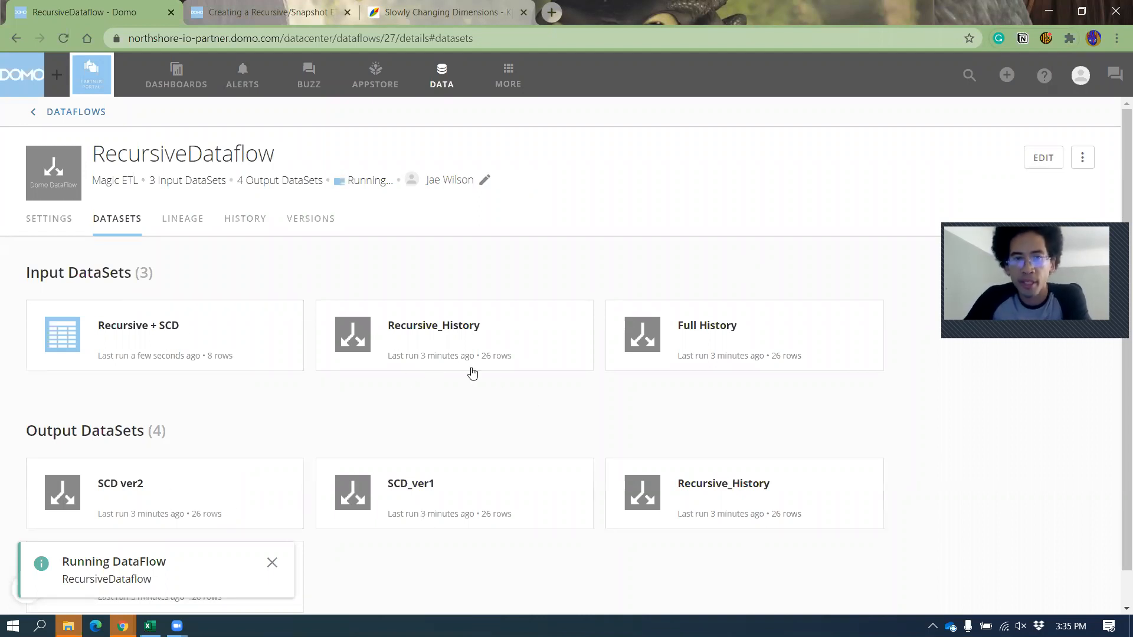
left_click(809, 351)
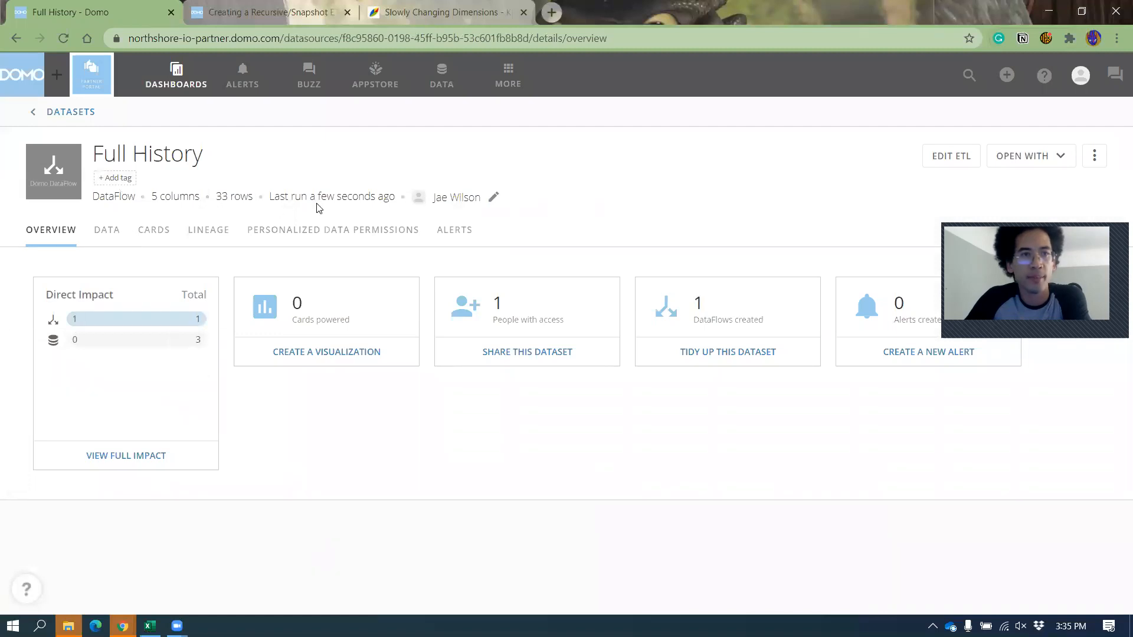
left_click(10, 43)
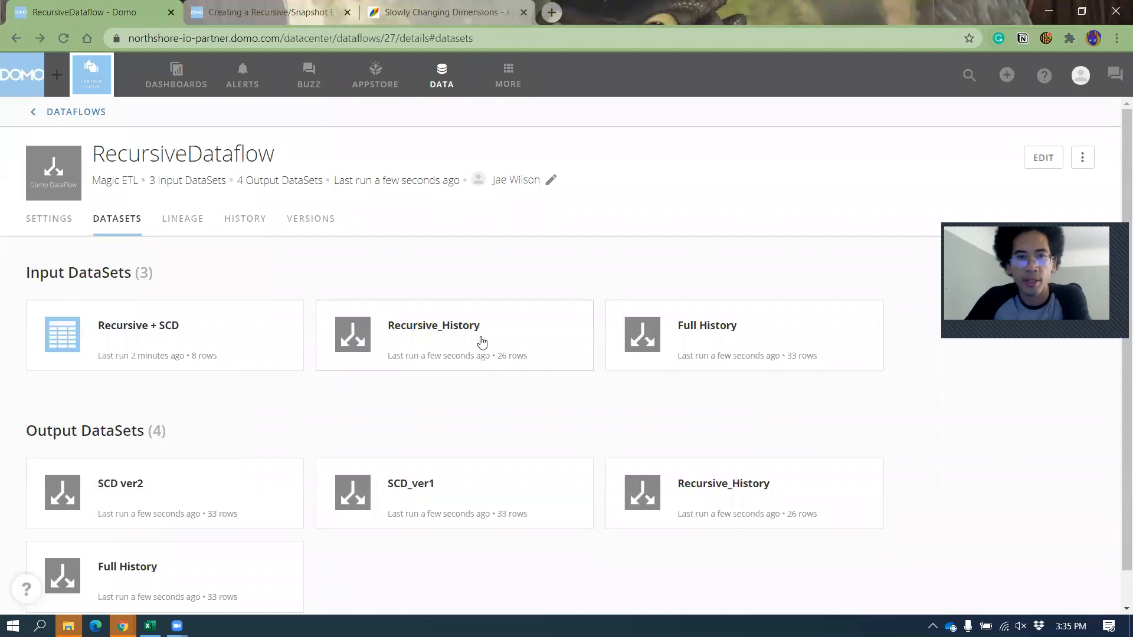
Check the Recursive_History dataset's row count and open its ETL for editing at the SCD outputs.
left_click(482, 342)
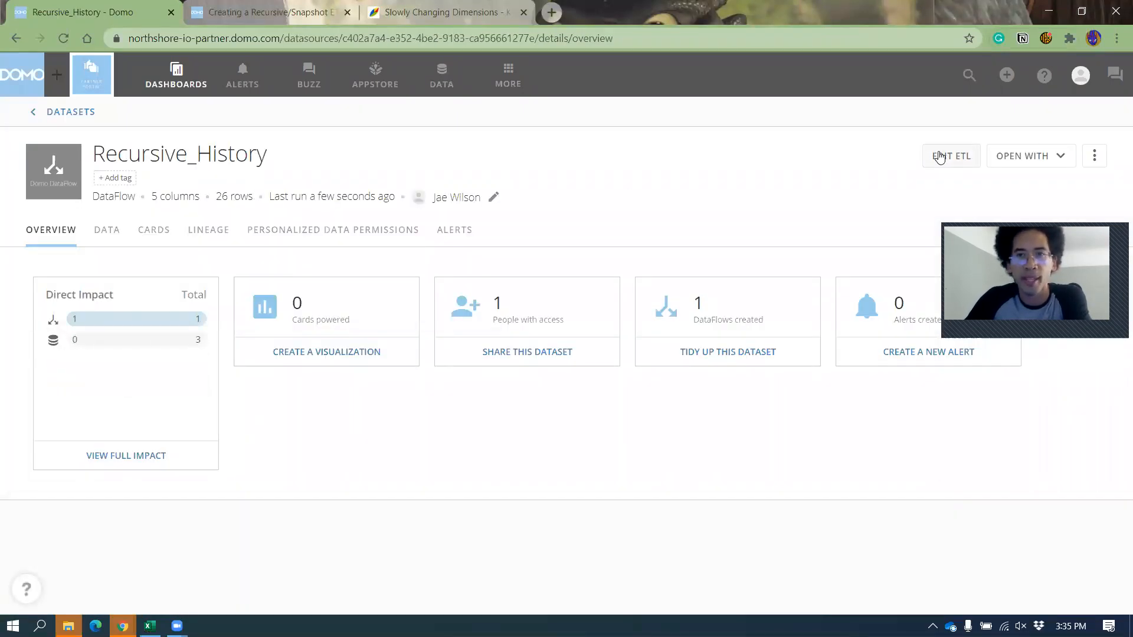
left_click(939, 157)
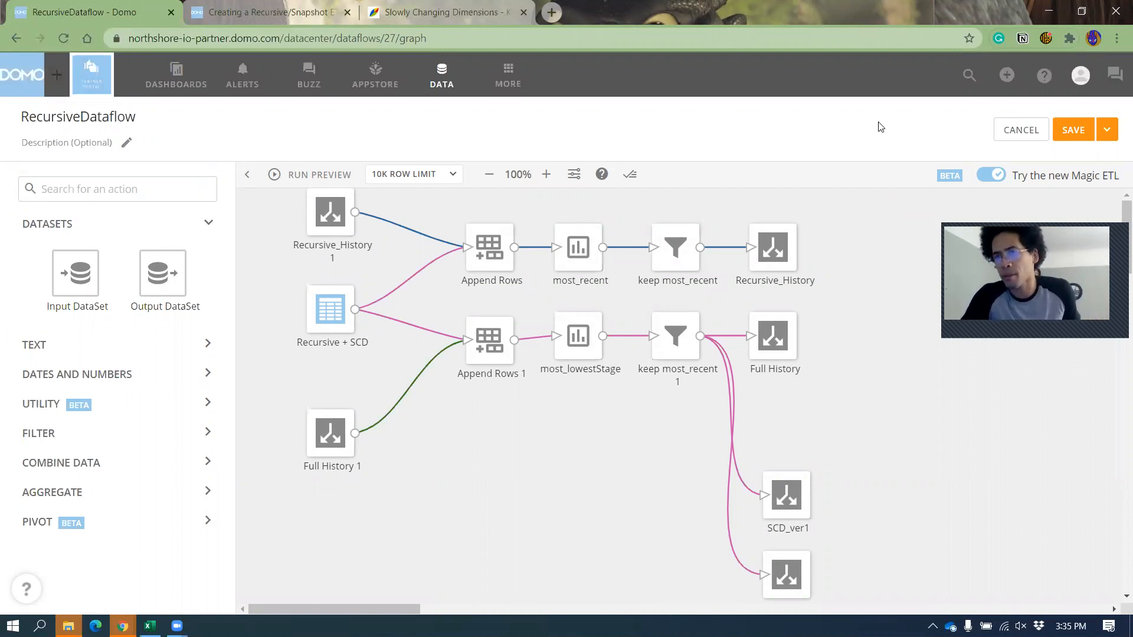
scroll(917, 287, "down", 1)
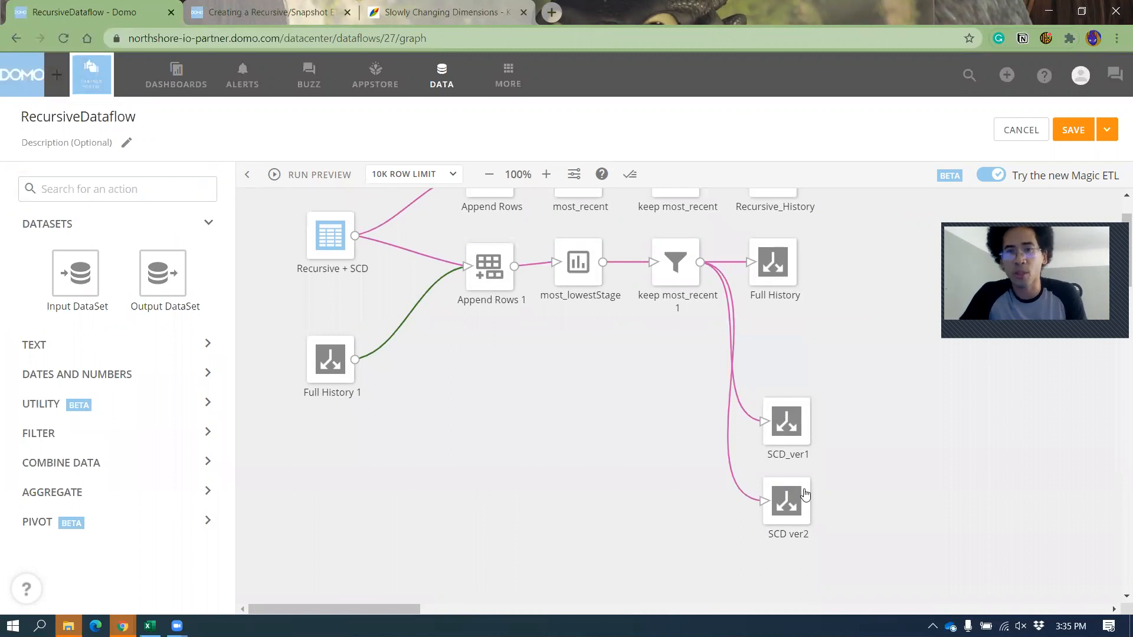
Disconnect the SCD ver2 output from the keep most_recent 1 filter and move it beside the Recursive_History output.
left_click(731, 461)
left_click_drag(799, 516, 909, 242)
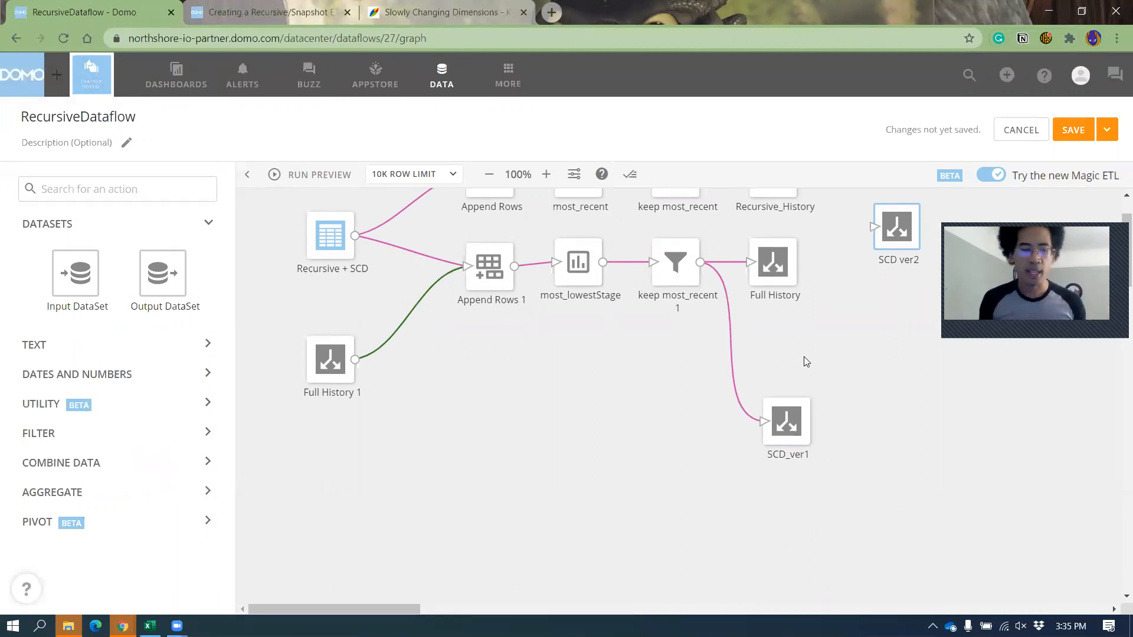
Switch to Excel and copy the A, D and G rows (F2:I4) of the 9/1/2020 update table.
key("alt+Tab")
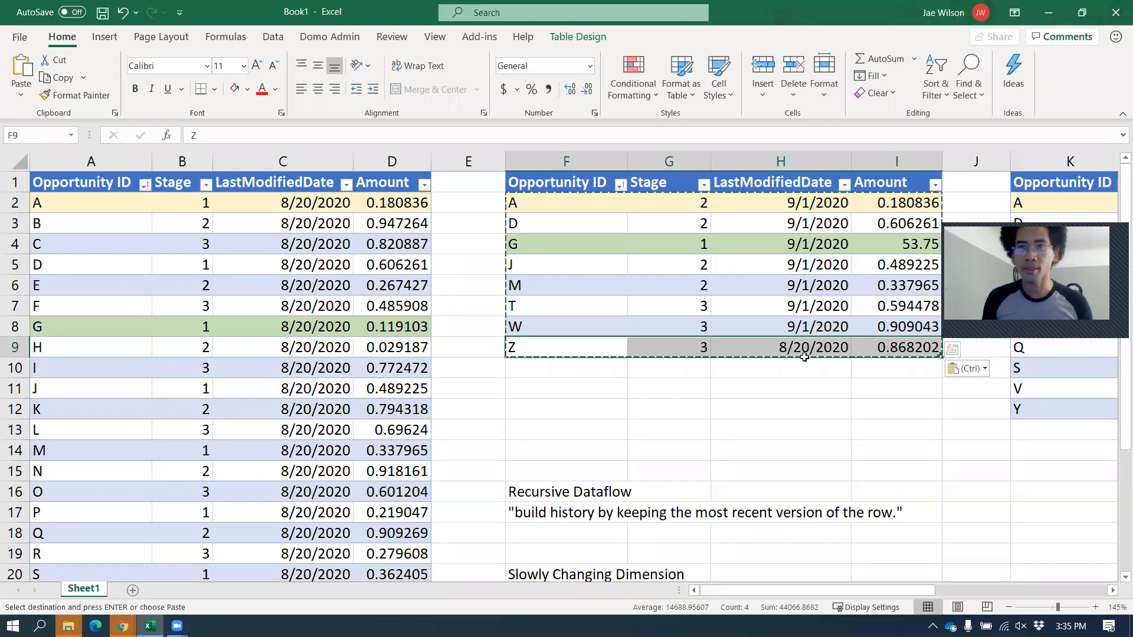
key("ctrl+Right")
key("ctrl+Right")
key("Left")
key("Left")
key("Up")
key("Up")
key("Up")
key("Up")
key("Up")
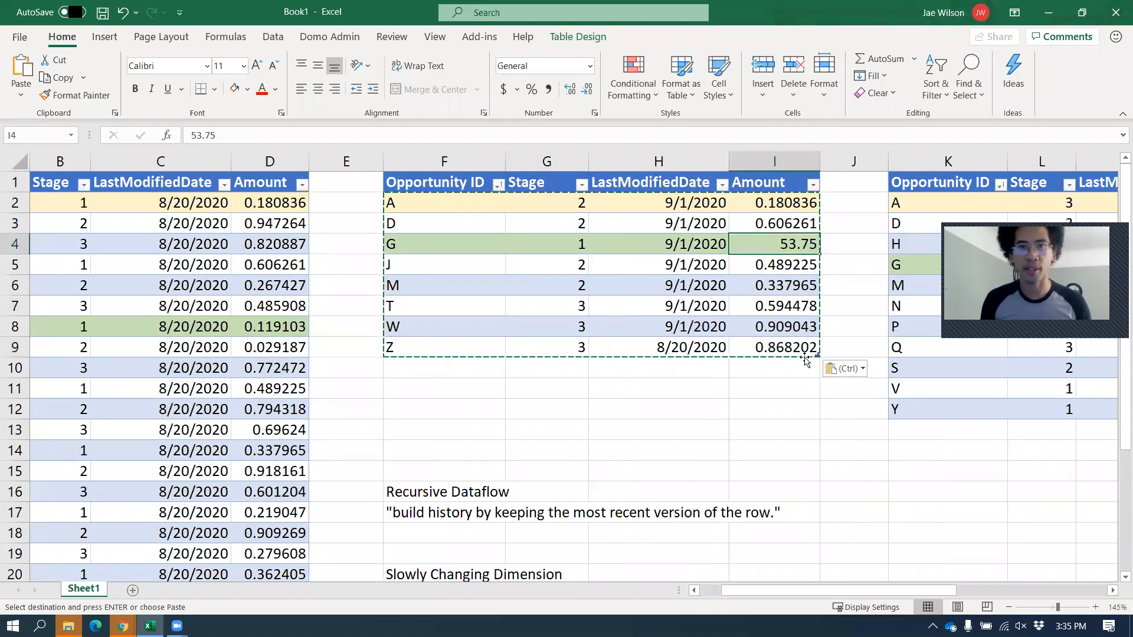
key("shift+Left")
key("shift+Left")
key("shift+Left")
key("shift+Left")
key("shift+Up")
key("Up")
key("Left")
key("Left")
key("Left")
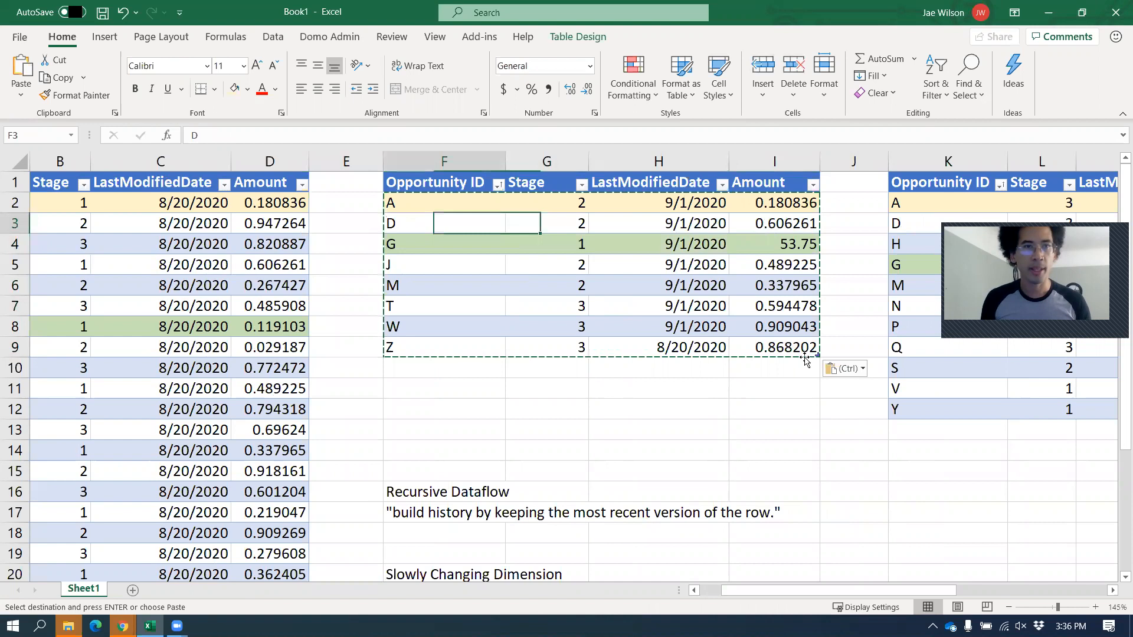
key("Up")
key("shift+Down")
key("shift+Down")
key("shift+Right")
key("shift+Right")
key("shift+Right")
key("shift+Right")
key("shift+Left")
key("ctrl+c")
Paste the copied A, D and G rows below the third opportunity table, starting at K16.
key("ctrl+Right")
key("Right")
key("Right")
key("Right")
key("Right")
key("Right")
key("Right")
key("Right")
key("Right")
key("Right")
key("Right")
key("Right")
key("Right")
key("Right")
key("Right")
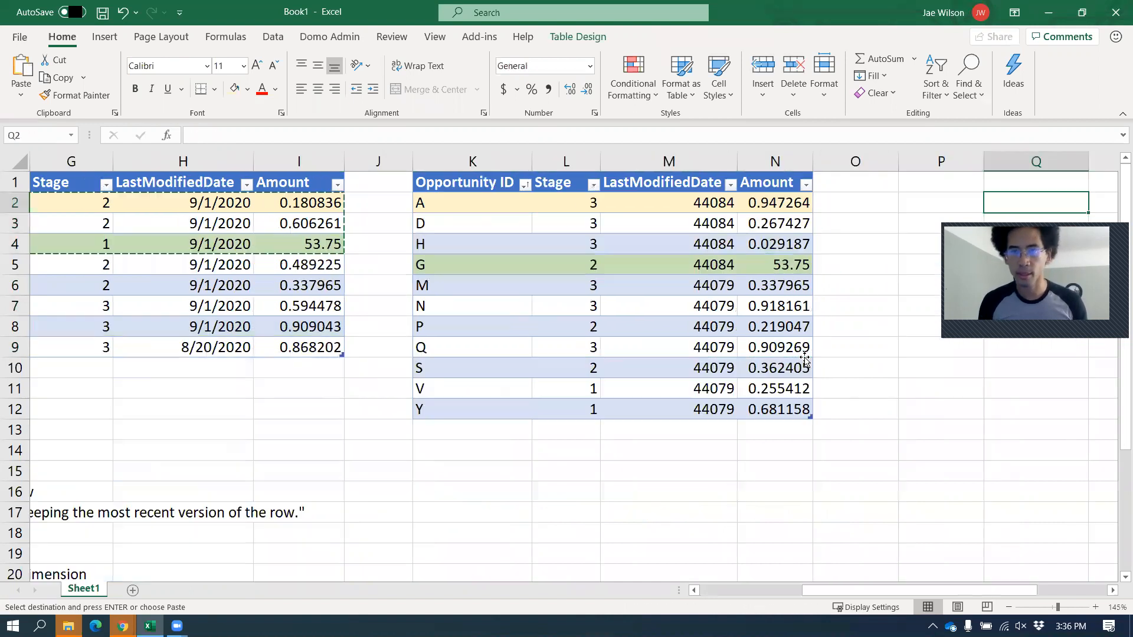
key("Down")
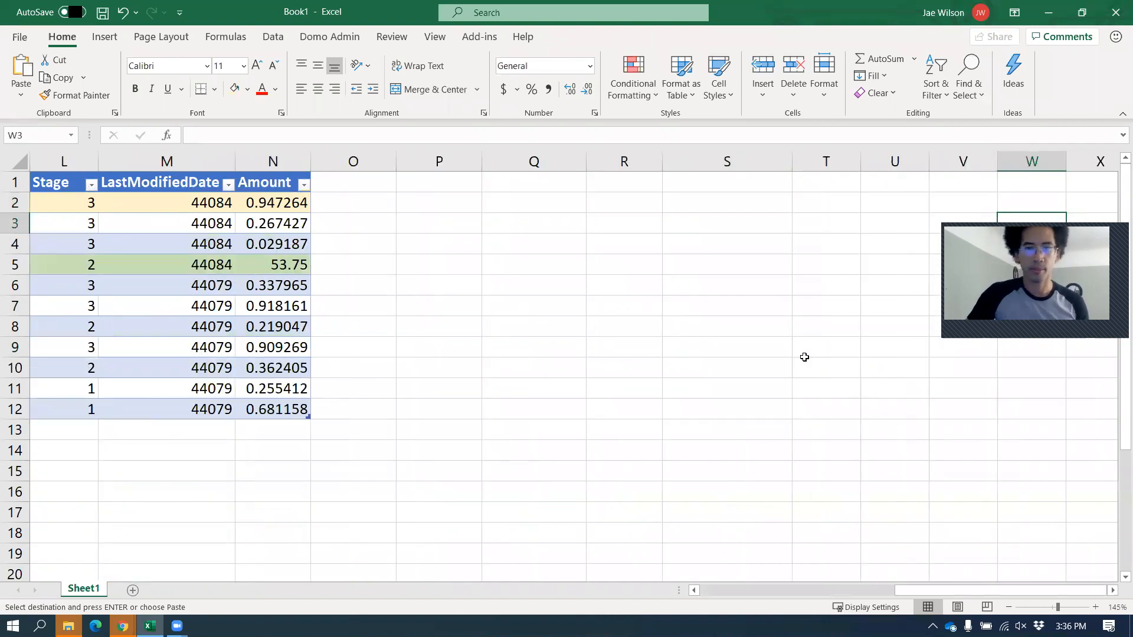
left_click(1009, 607)
left_click(1010, 607)
left_click(1009, 607)
left_click(1009, 607)
left_click(220, 405)
key("ctrl+v")
Copy opportunity G's row (A8:D8) from the first table over the D row at K17.
key("Home")
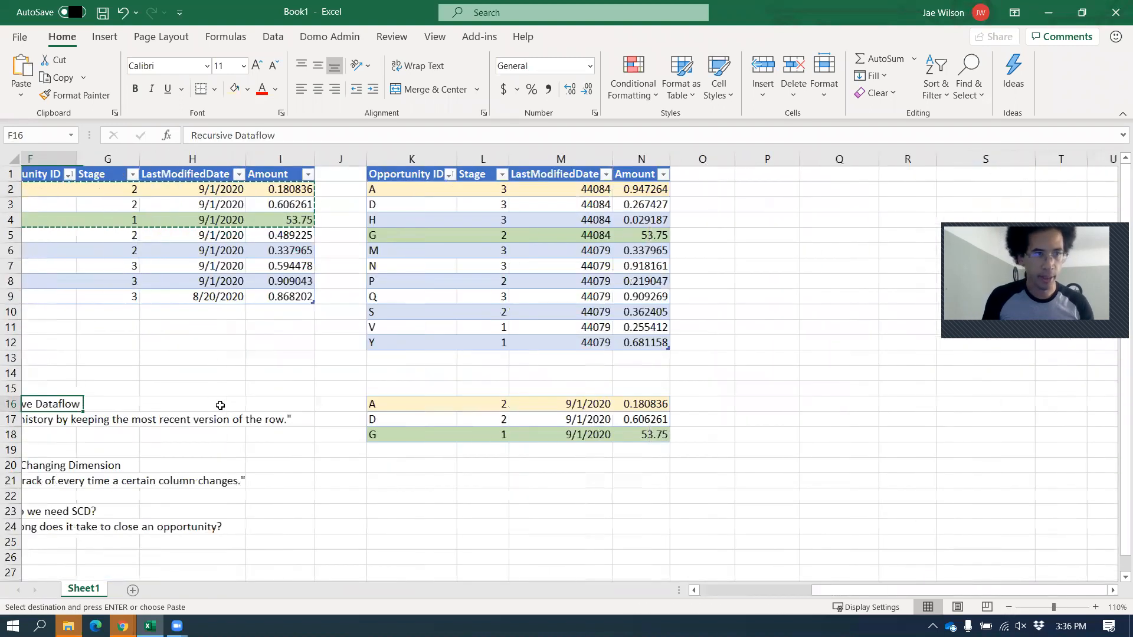
key("Up")
key("Up")
key("Up")
key("Up")
key("Up")
key("Up")
key("Up")
key("Up")
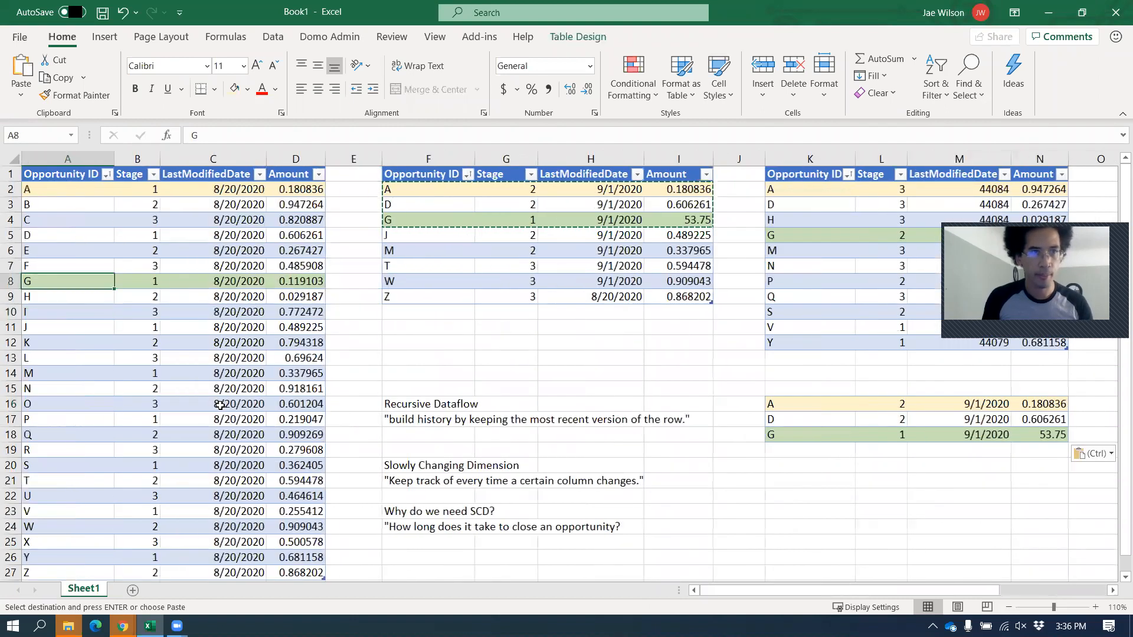
key("shift+Right")
key("shift+Right")
key("shift+Right")
key("ctrl+c")
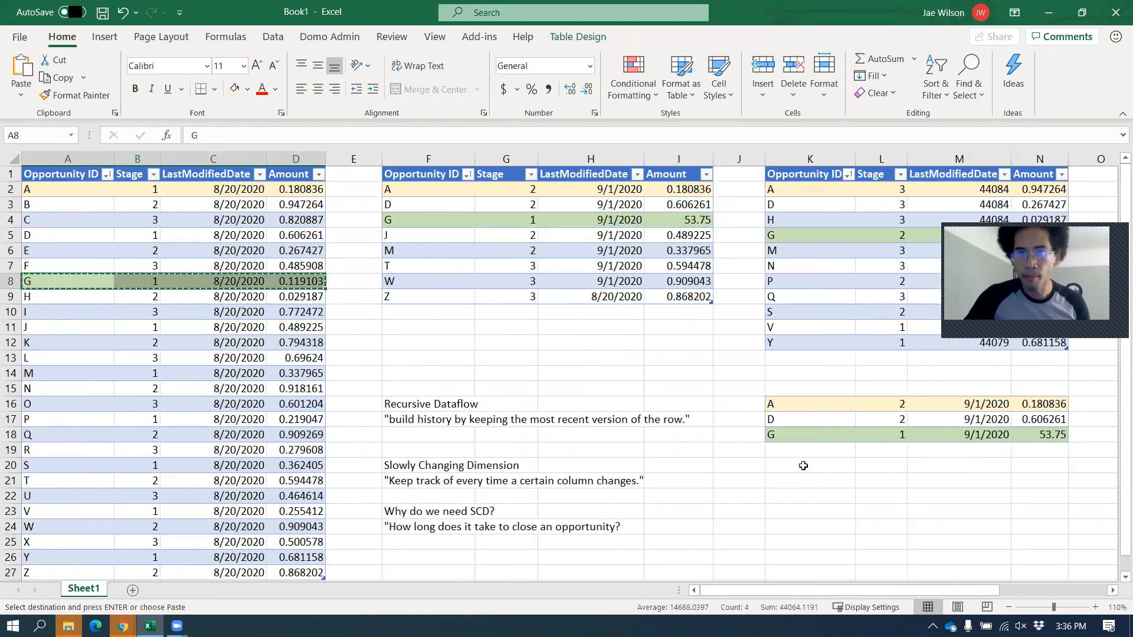
left_click(799, 425)
key("ctrl+v")
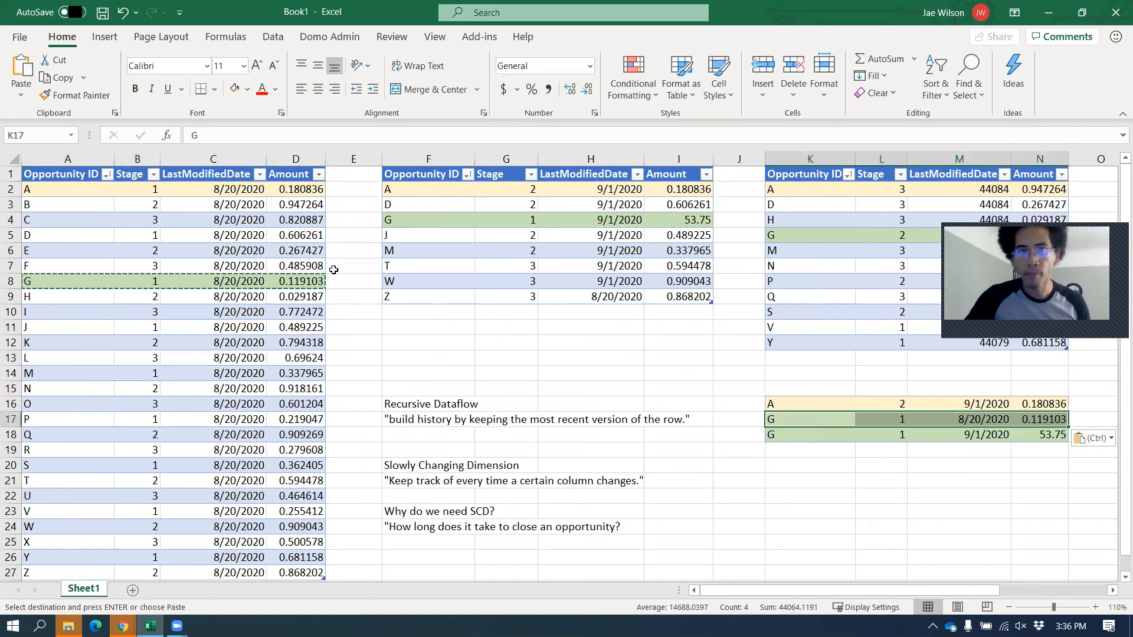
Copy opportunity A's row (A2:D2) from the first table to K15.
left_click_drag(50, 190, 298, 190)
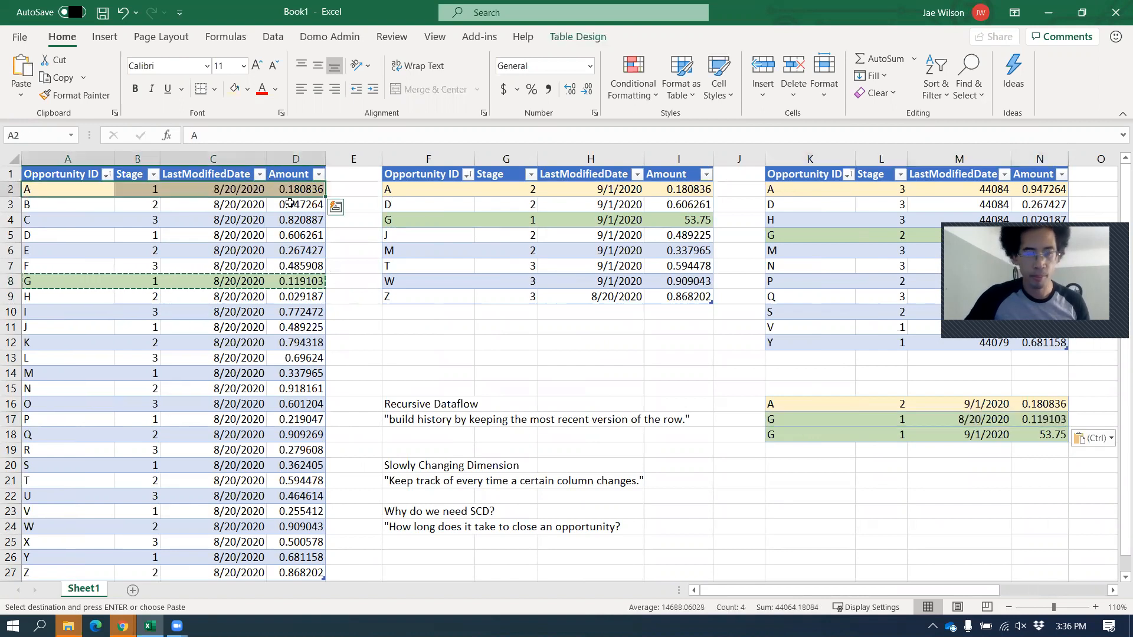
key("ctrl+c")
left_click(784, 388)
key("ctrl+v")
Copy opportunity A's and G's rows from the third table to K19 and K20.
left_click_drag(820, 190, 1056, 189)
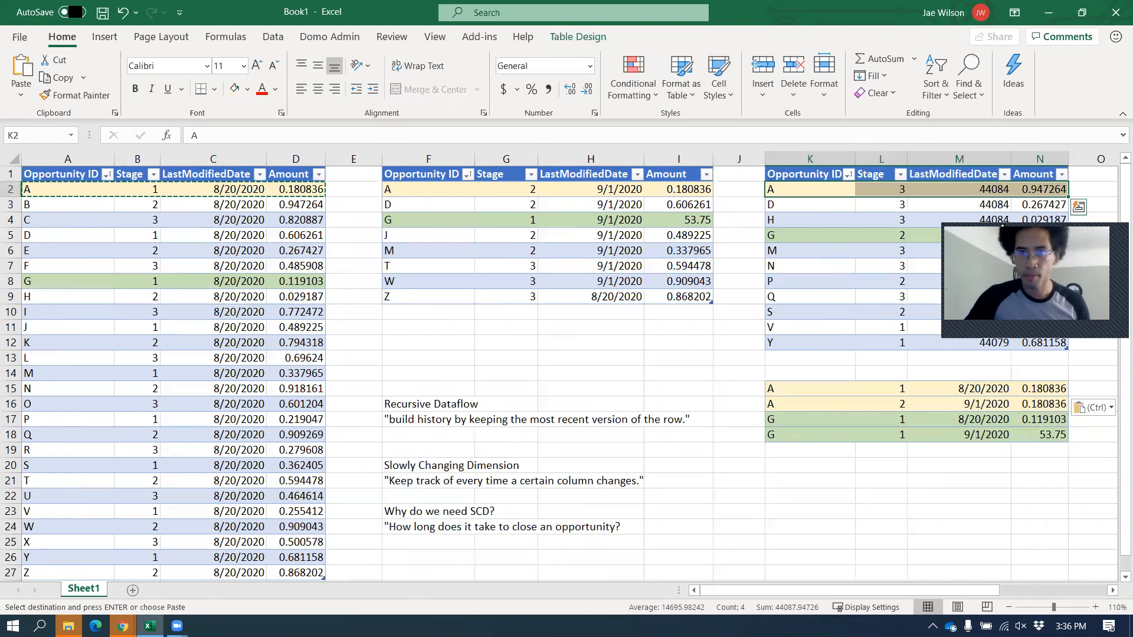
key("ctrl+c")
left_click(815, 452)
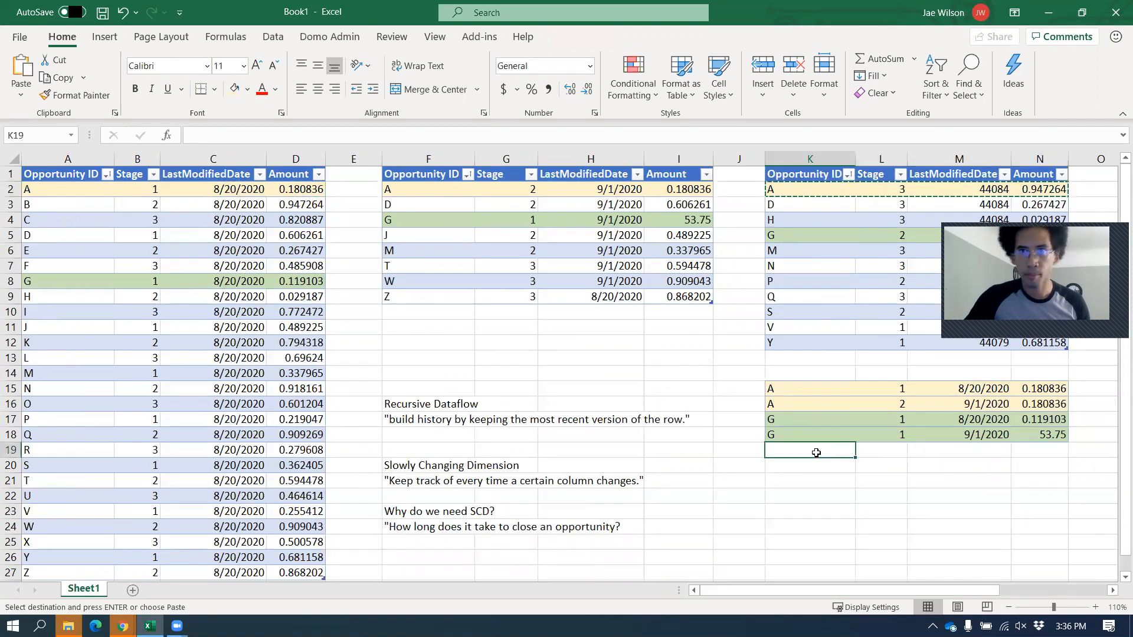
key("ctrl+v")
left_click_drag(785, 235, 1038, 234)
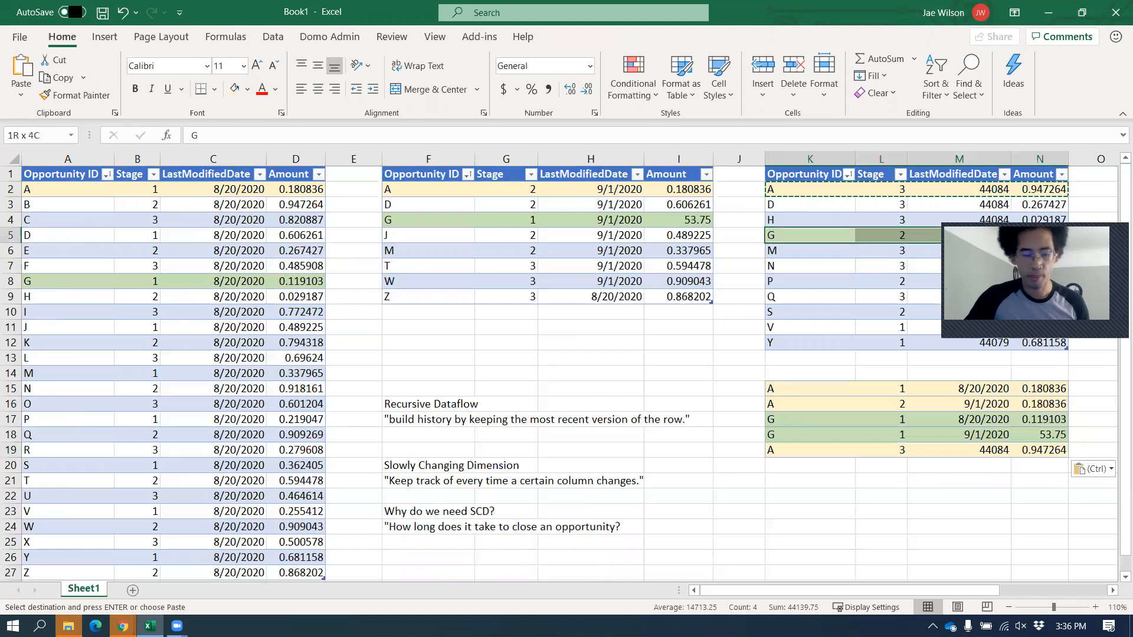
key("ctrl+c")
left_click(829, 466)
key("ctrl+v")
Move the two G rows at Stage 1 from K17:N18 down to K21:N22.
key("Up")
key("Up")
key("Up")
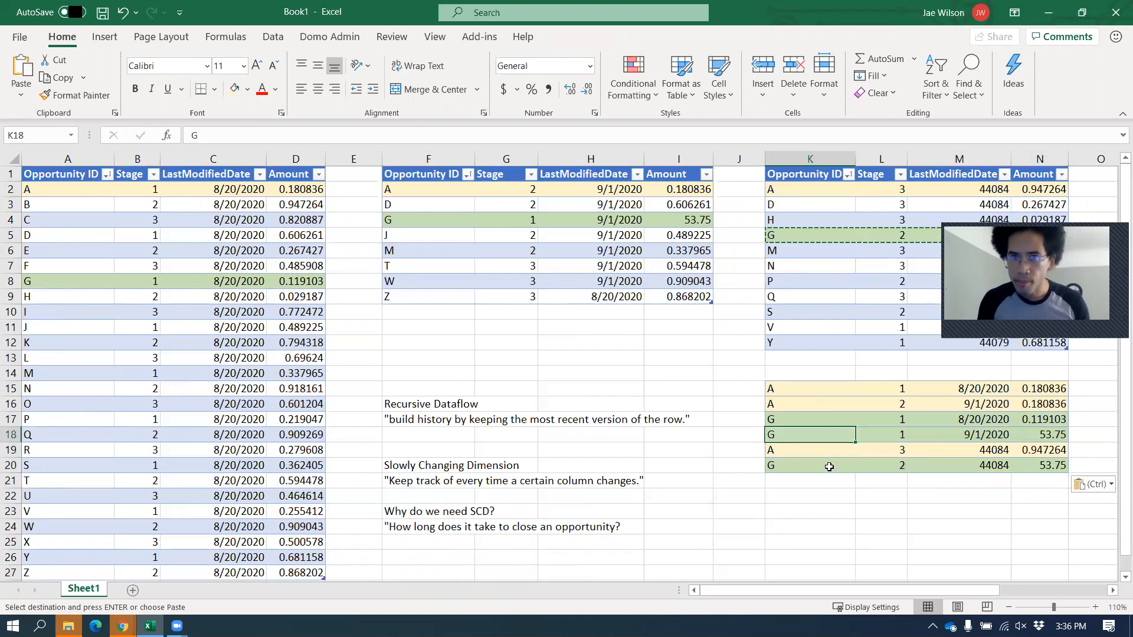
key("shift+Down")
key("shift+Right")
key("shift+Right")
key("shift+Right")
key("ctrl+c")
key("Down")
key("Down")
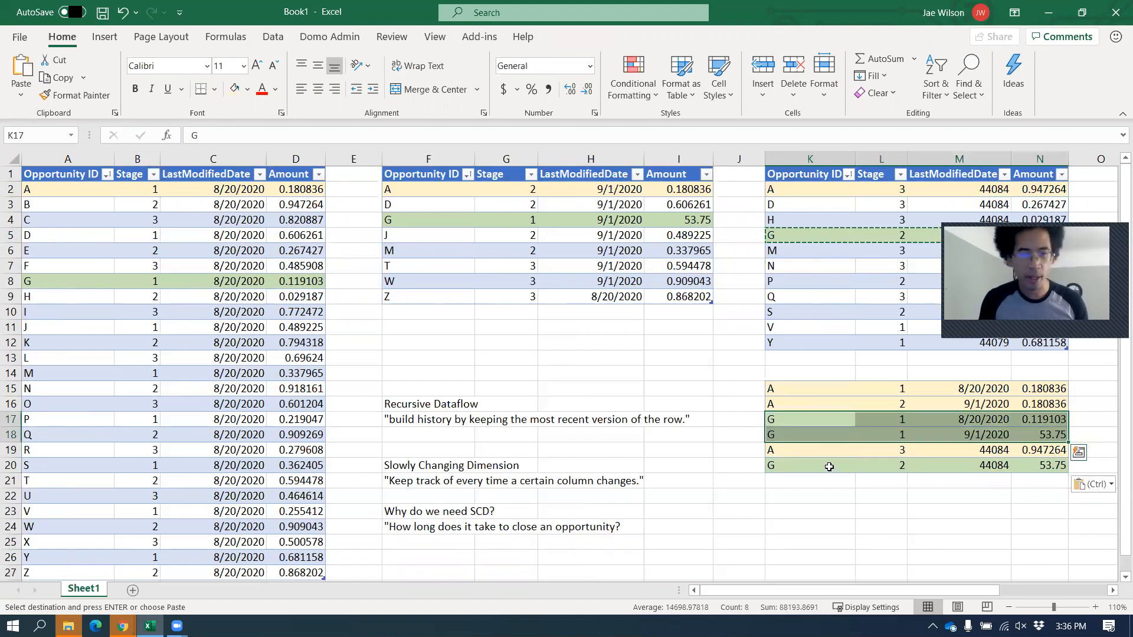
key("Down")
key("Down")
key("ctrl+v")
Move the G row at Stage 2 from row 20 to row 23, below the other G rows.
key("Up")
key("shift+Right")
key("shift+Right")
key("shift+Right")
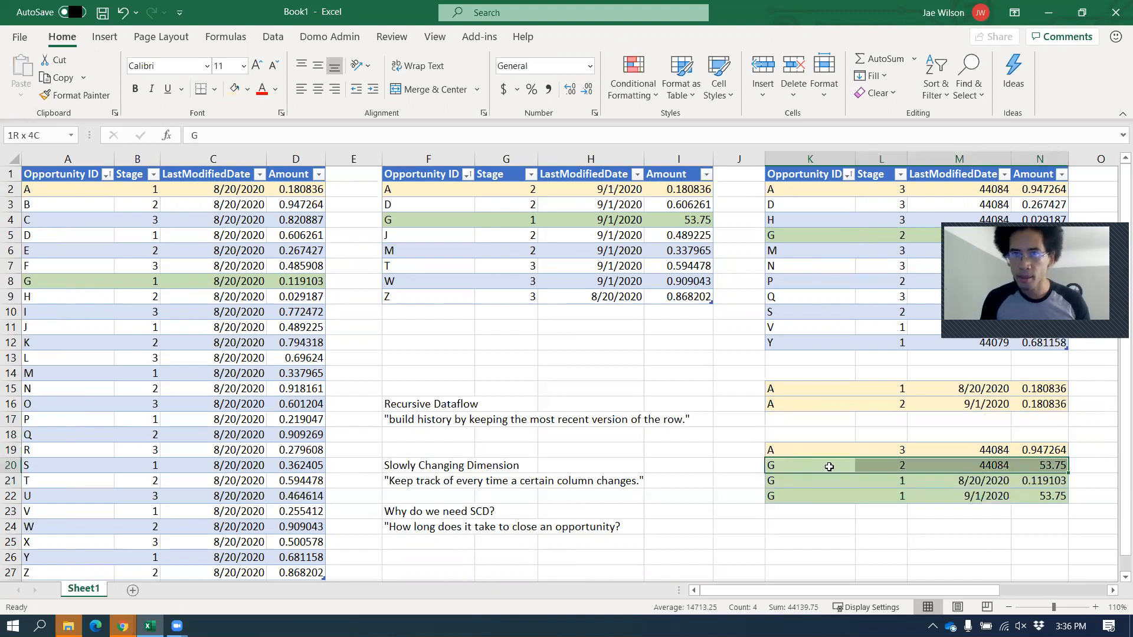
key("ctrl+x")
key("Down")
key("Down")
key("Down")
key("ctrl+v")
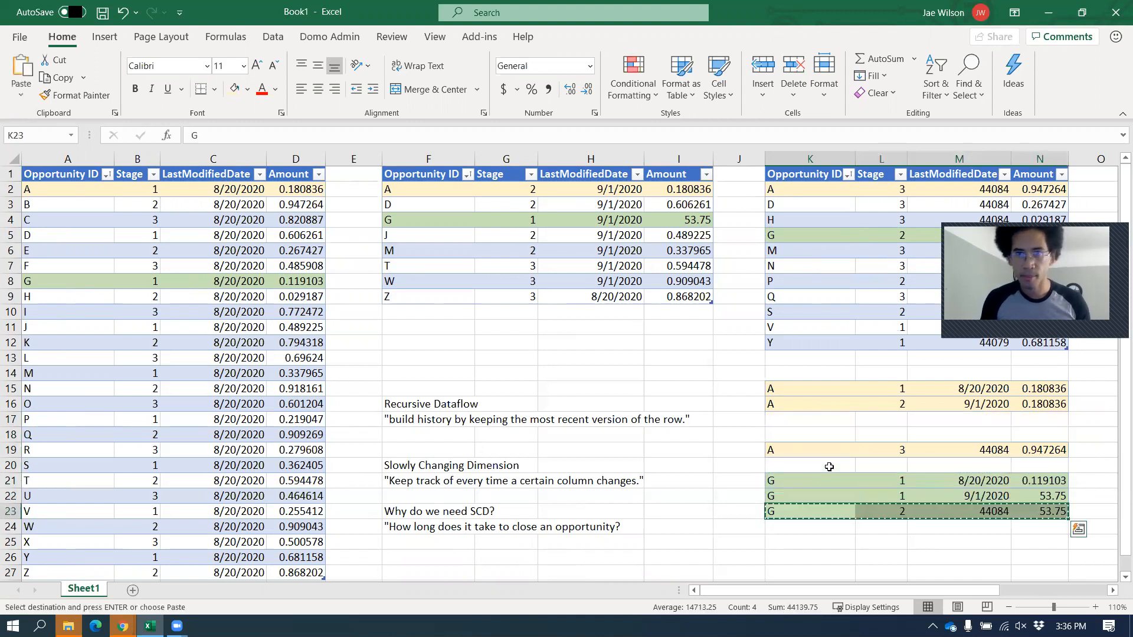
Move the three G rows up so they start at K20, directly beneath the last A row.
key("shift+Up")
key("shift+Up")
key("ctrl+c")
key("Up")
key("Up")
key("Up")
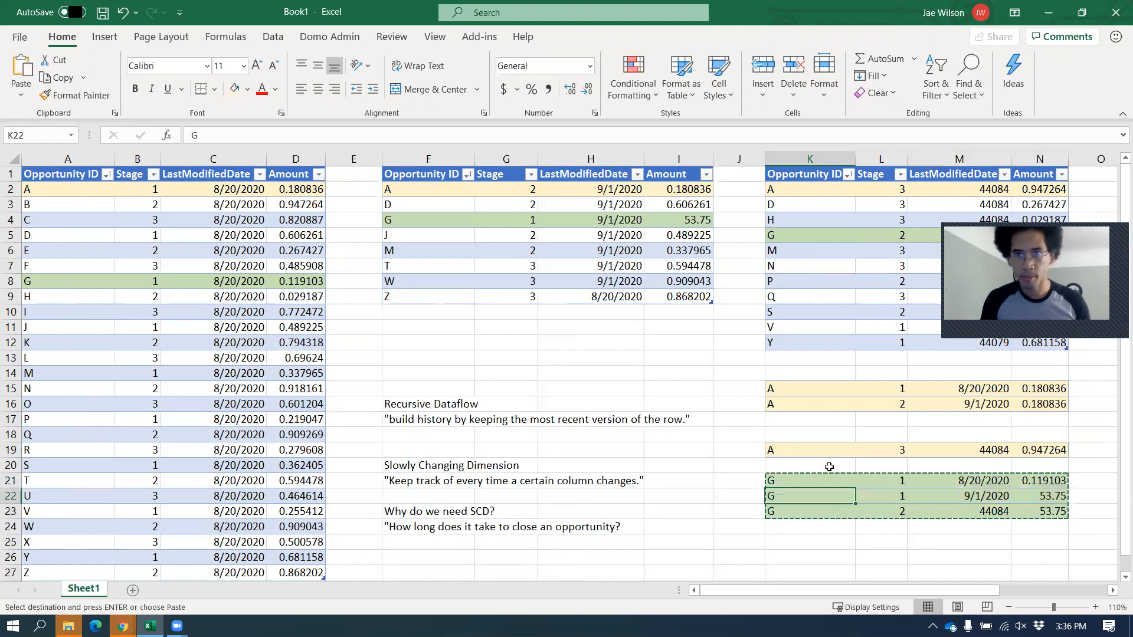
key("ctrl+v")
Move the block K19:N22 up to K17 so all A and G rows form one continuous list.
key("Up")
key("shift+Right")
key("shift+Down")
key("shift+Down")
key("shift+Down")
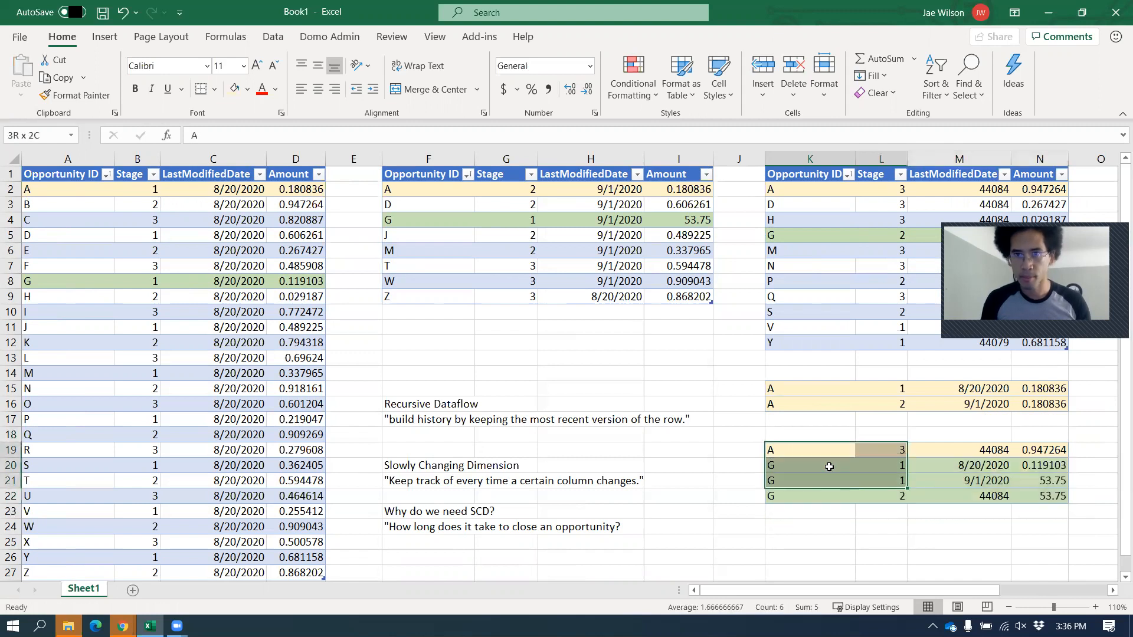
key("shift+Right")
key("shift+Right")
key("ctrl+c")
key("Up")
key("Up")
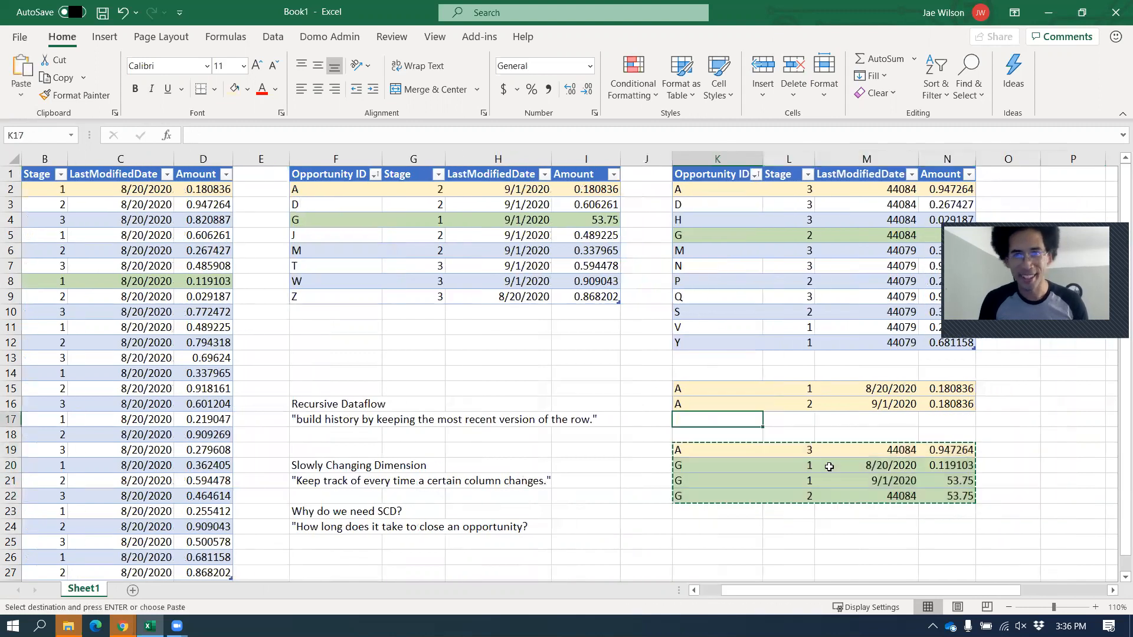
key("ctrl+v")
Format the modified dates in M15:M20 of the combined list as Short Date.
key("Right")
key("Right")
key("Right")
key("Right")
key("Right")
key("Right")
key("Right")
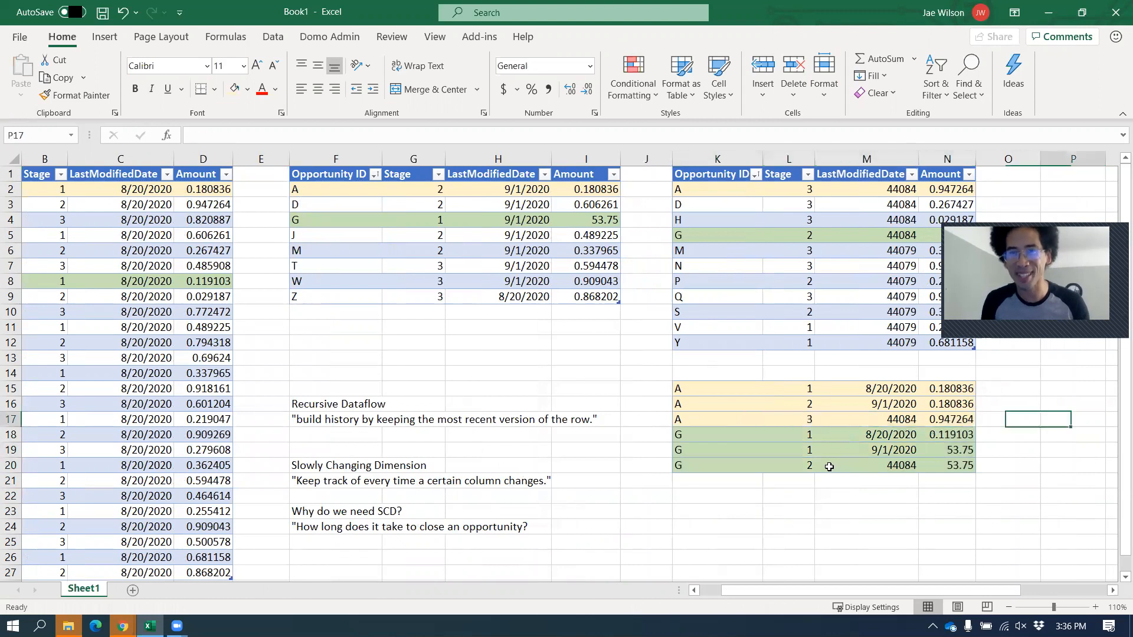
key("Right")
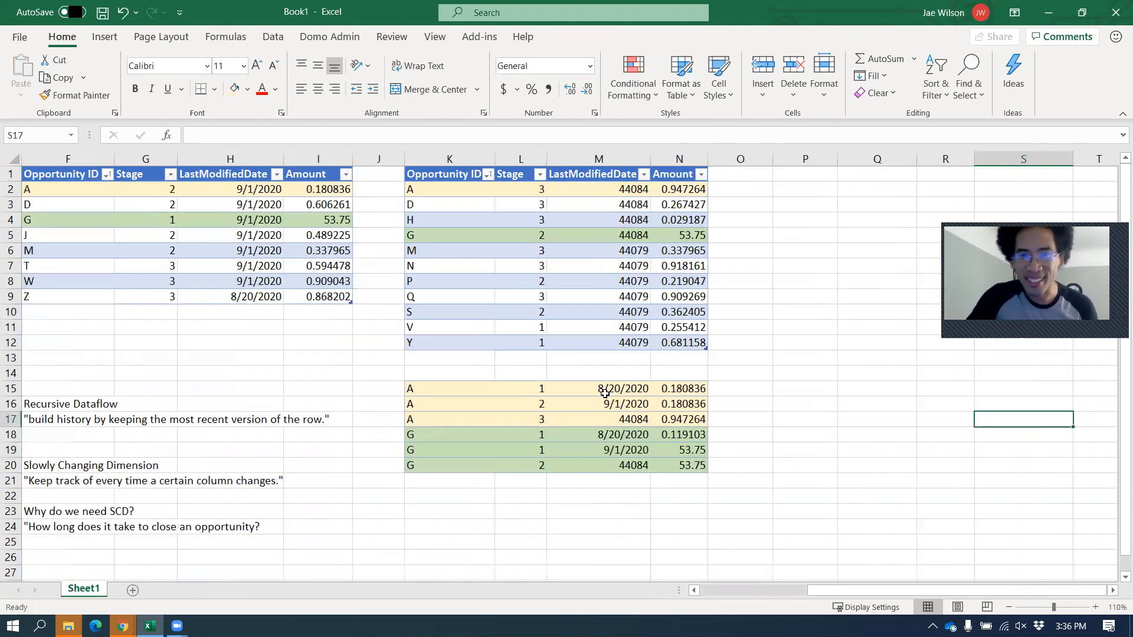
left_click_drag(614, 392, 620, 466)
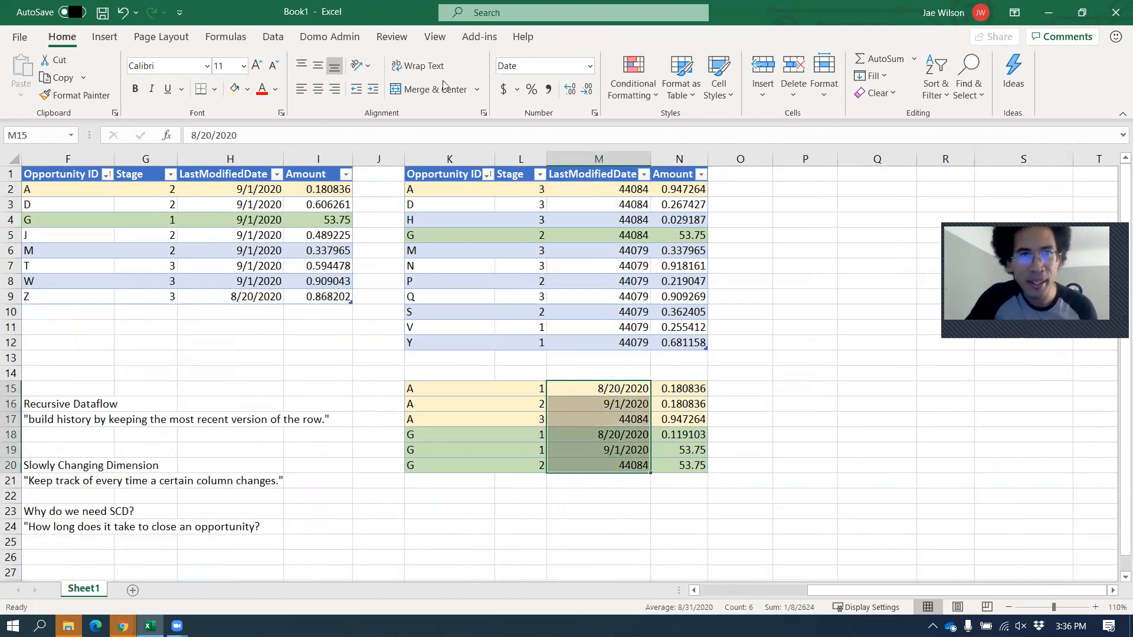
left_click(589, 66)
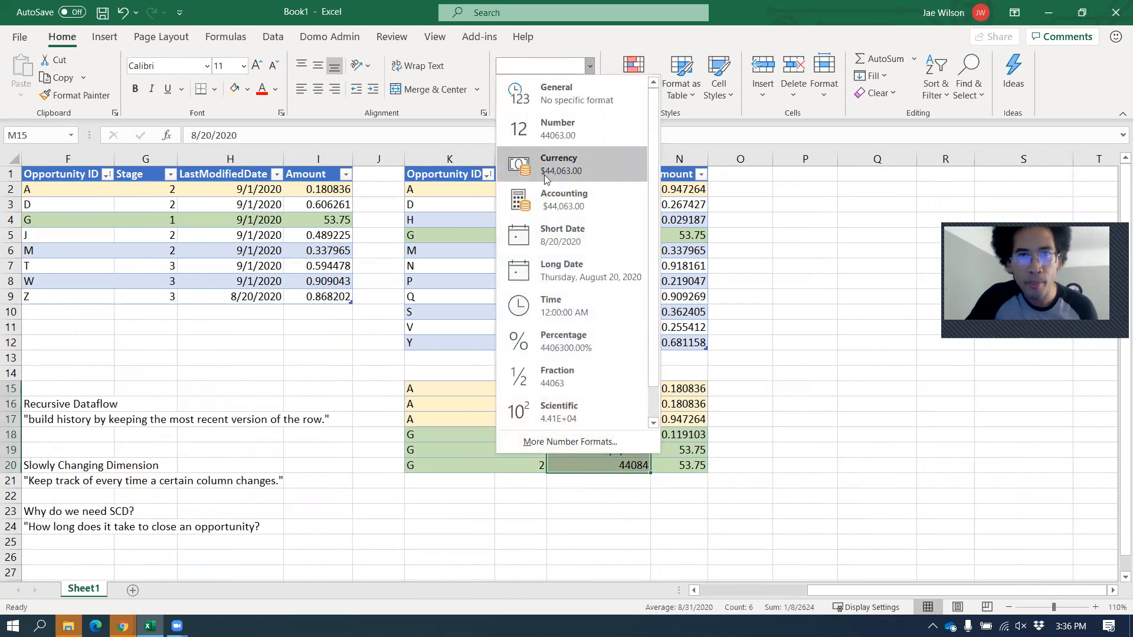
left_click(542, 231)
left_click(746, 509)
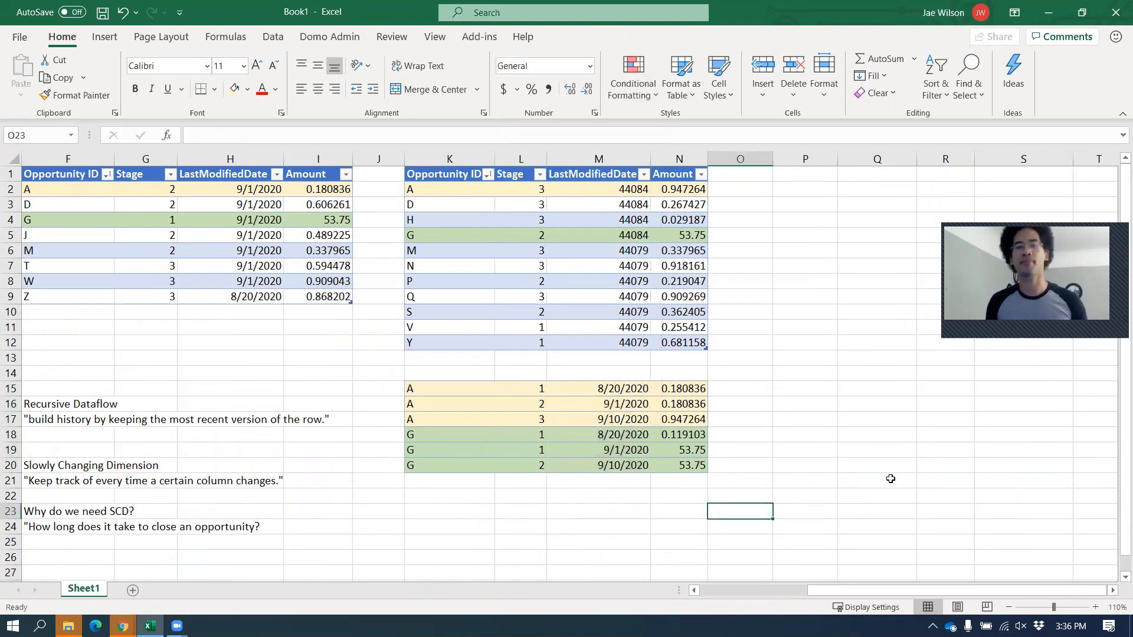
Add the headers Oppty, Stage, Date and Amount in K14:N14 above the combined A and G rows.
key("Up")
key("Up")
key("Up")
key("Up")
key("Up")
key("Up")
key("Up")
key("Up")
key("Left")
key("Left")
key("Left")
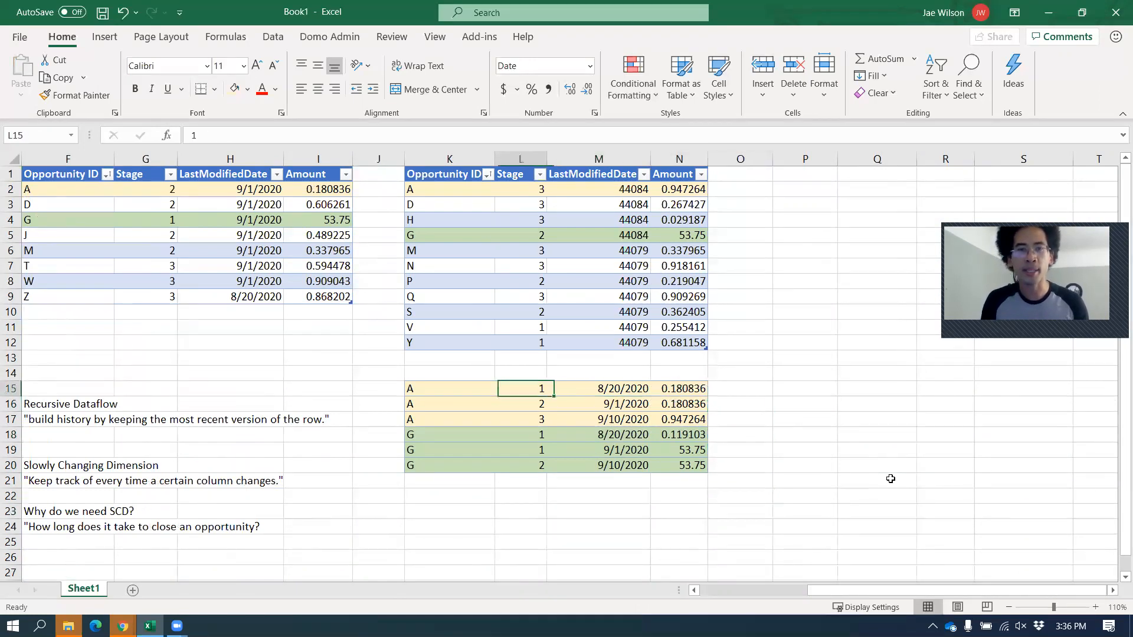
key("Left")
key("Up")
type("Oppty")
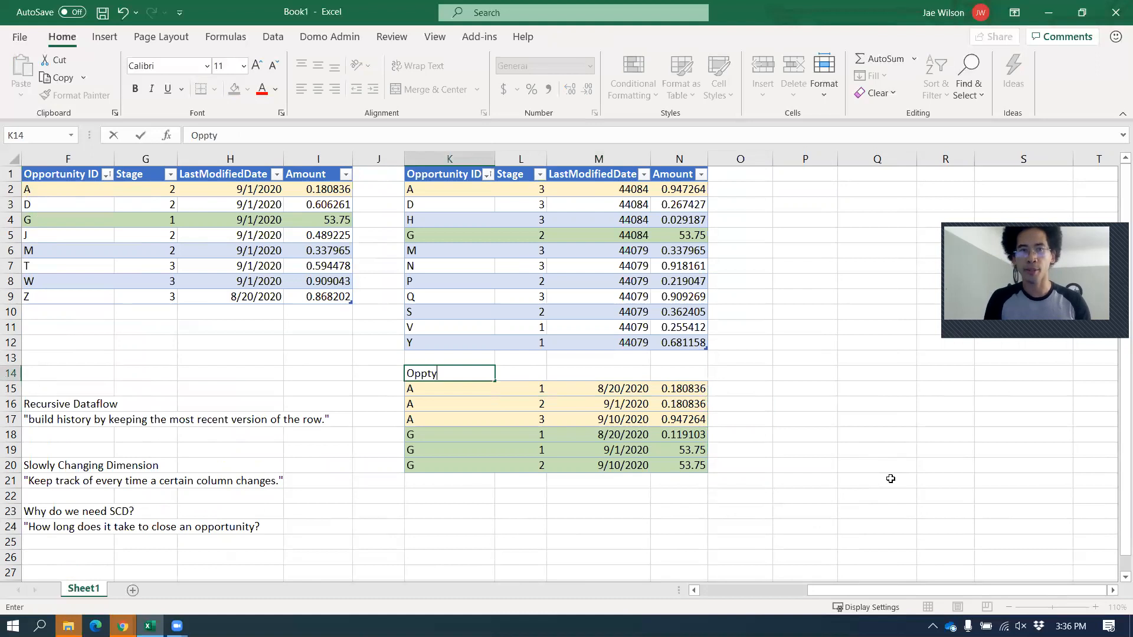
key("Tab")
type("Stage")
key("Tab")
type("Date")
key("Tab")
type("AMount")
key("Tab")
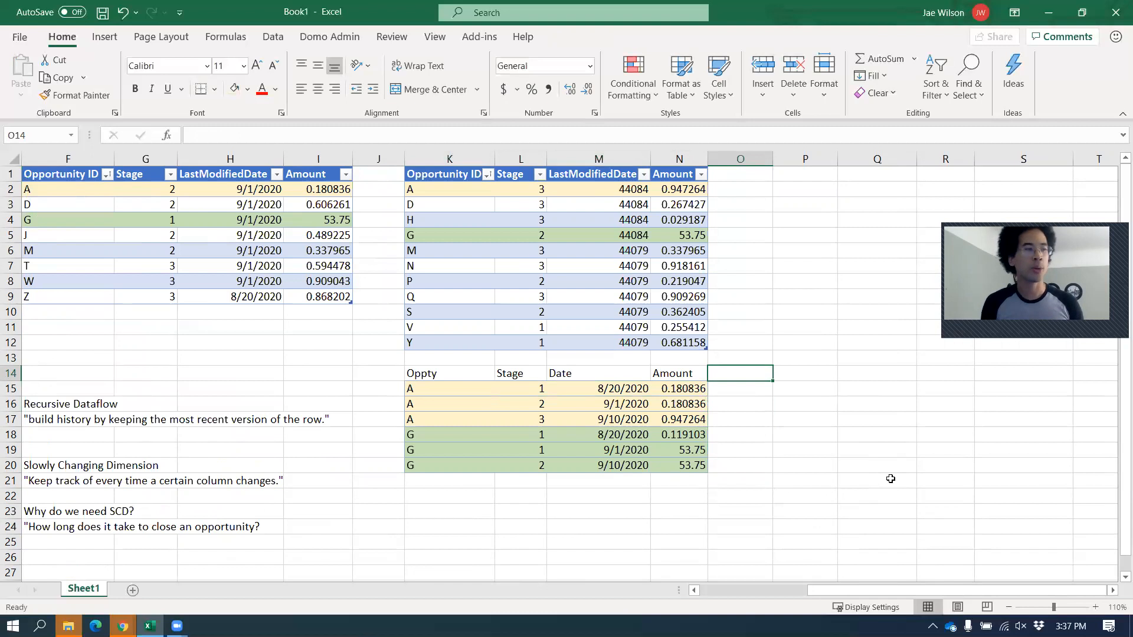
Add the header prev_stage in O14, beside the Amount header of the combined A and G list.
key("Left")
key("Down")
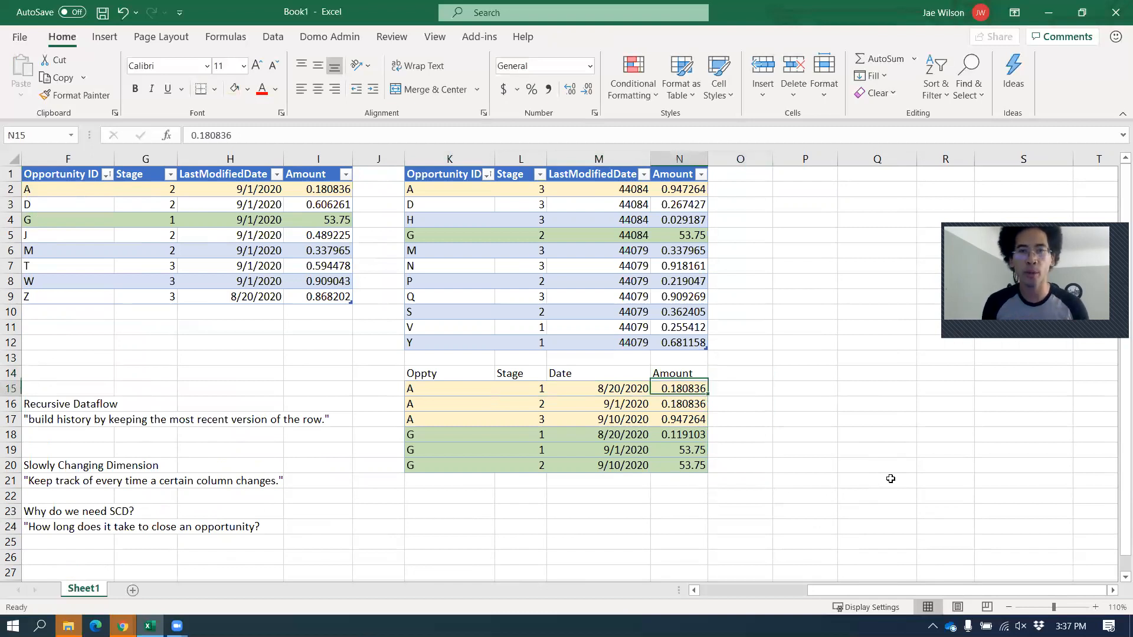
key("shift+Left")
key("shift+Left")
key("shift+Left")
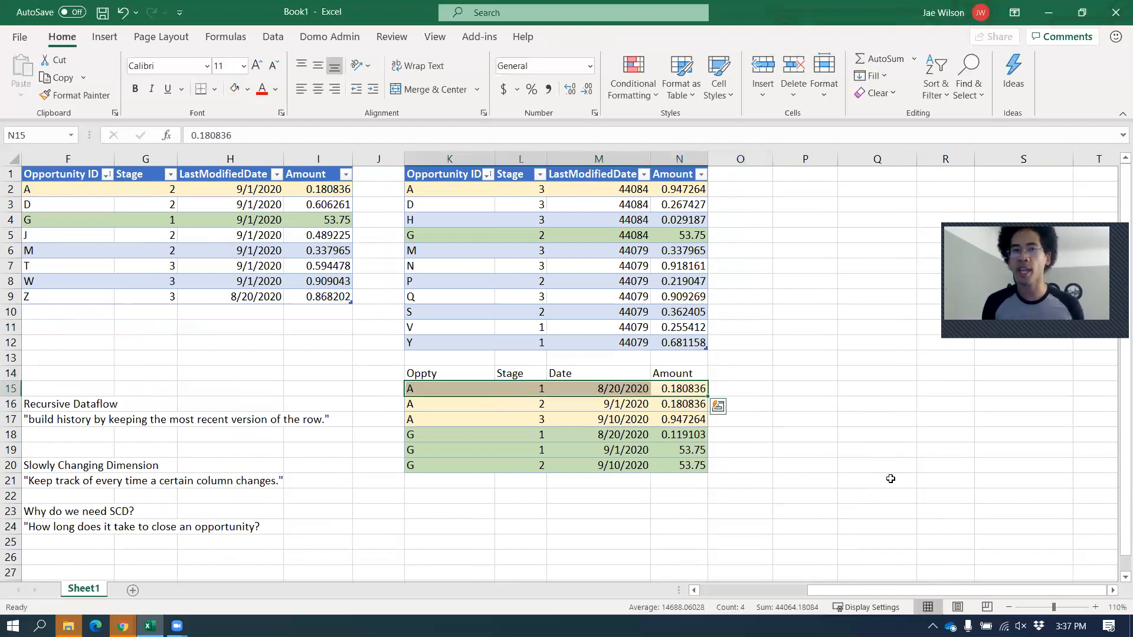
key("Up")
key("Right")
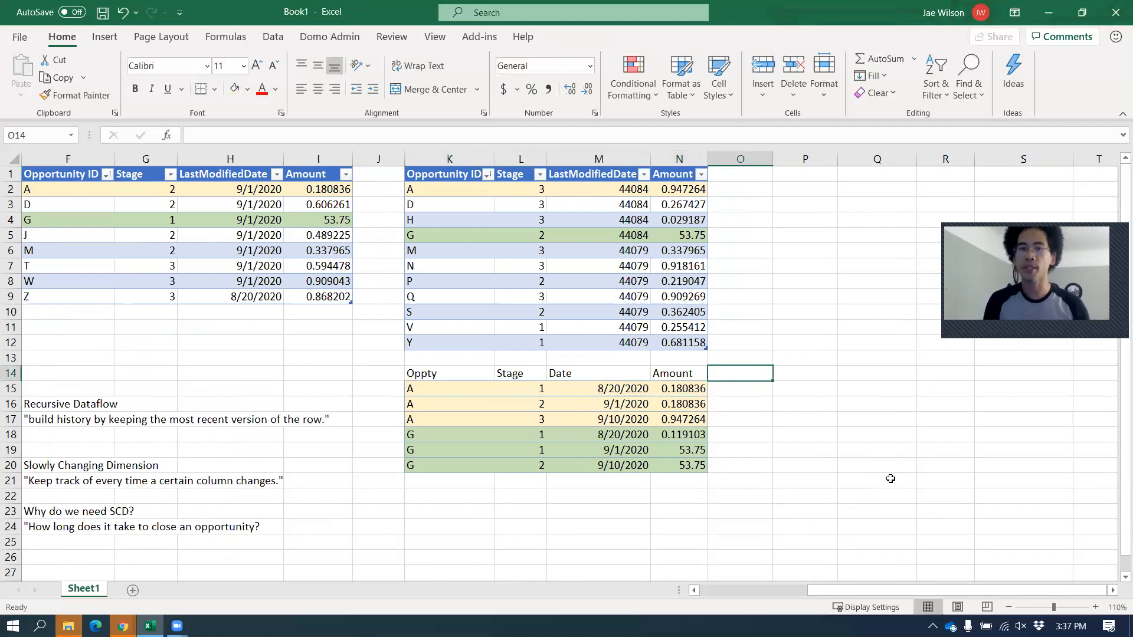
type("prevSta")
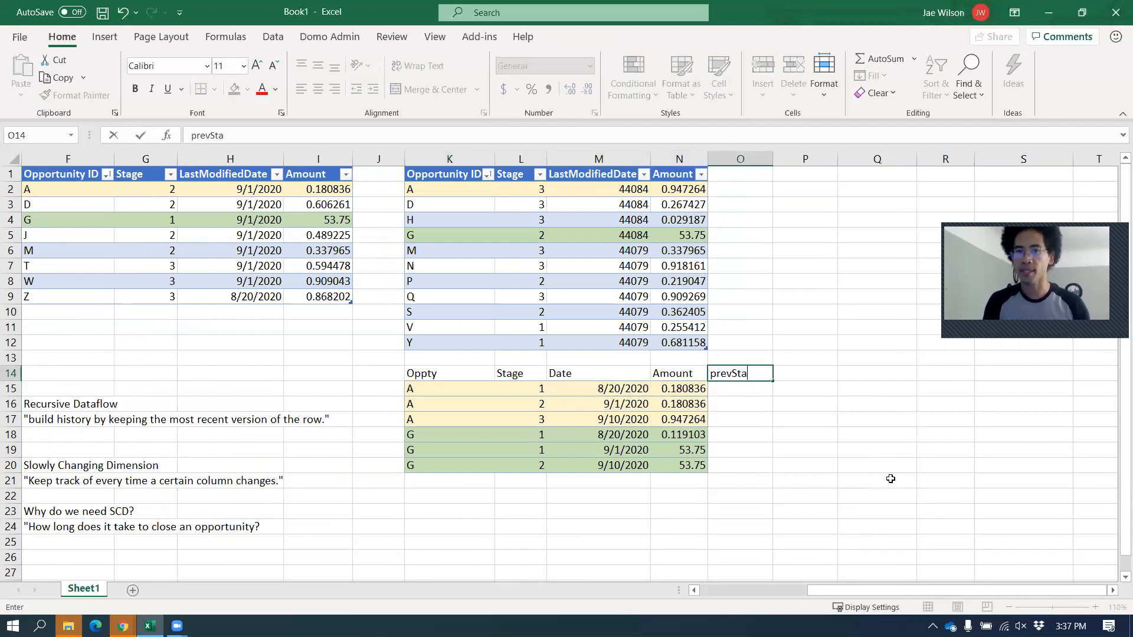
key("BackSpace")
key("BackSpace")
key("BackSpace")
type("_sg")
key("BackSpace")
type("tage")
key("Return")
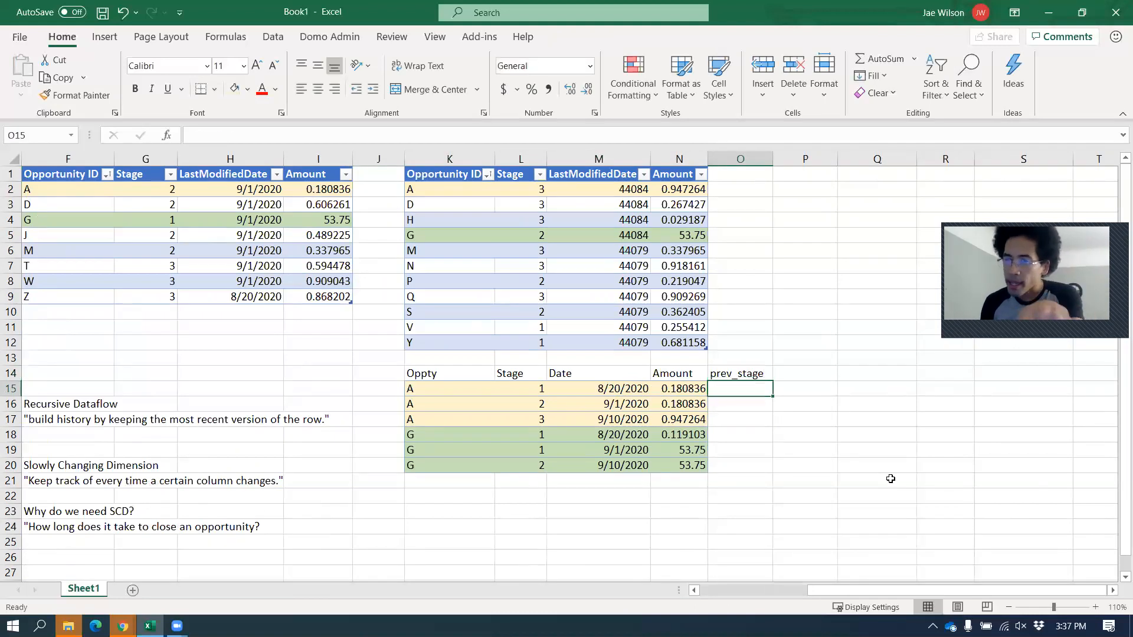
Enter the formula =L16 in O17 to return the previous stage of the last A row.
key("Down")
key("Down")
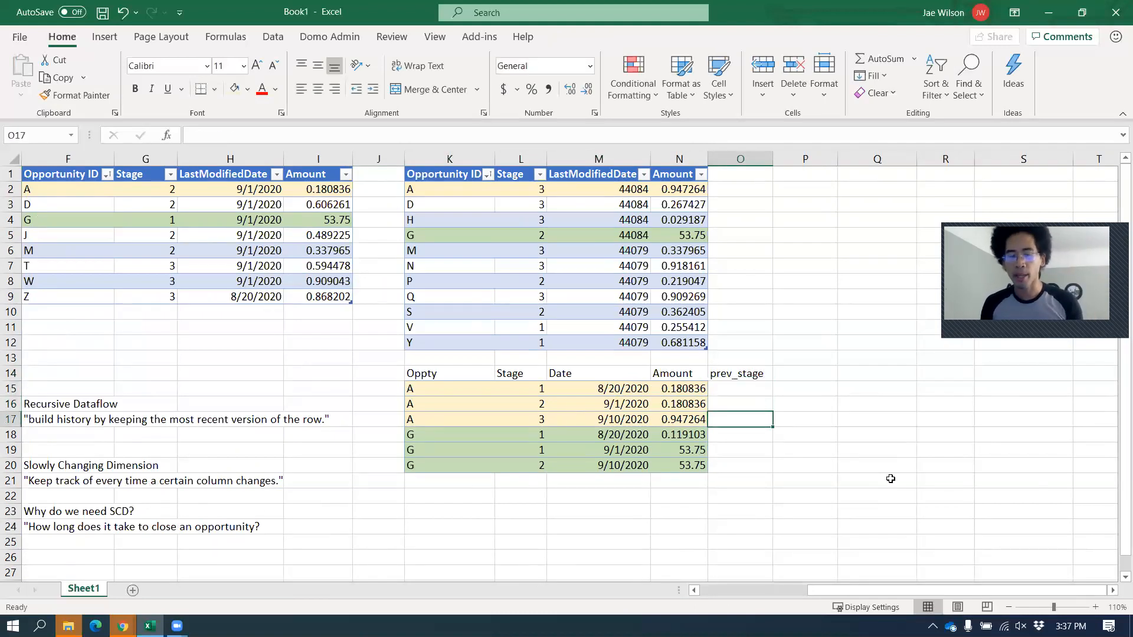
type("=")
key("Left")
key("Left")
key("Left")
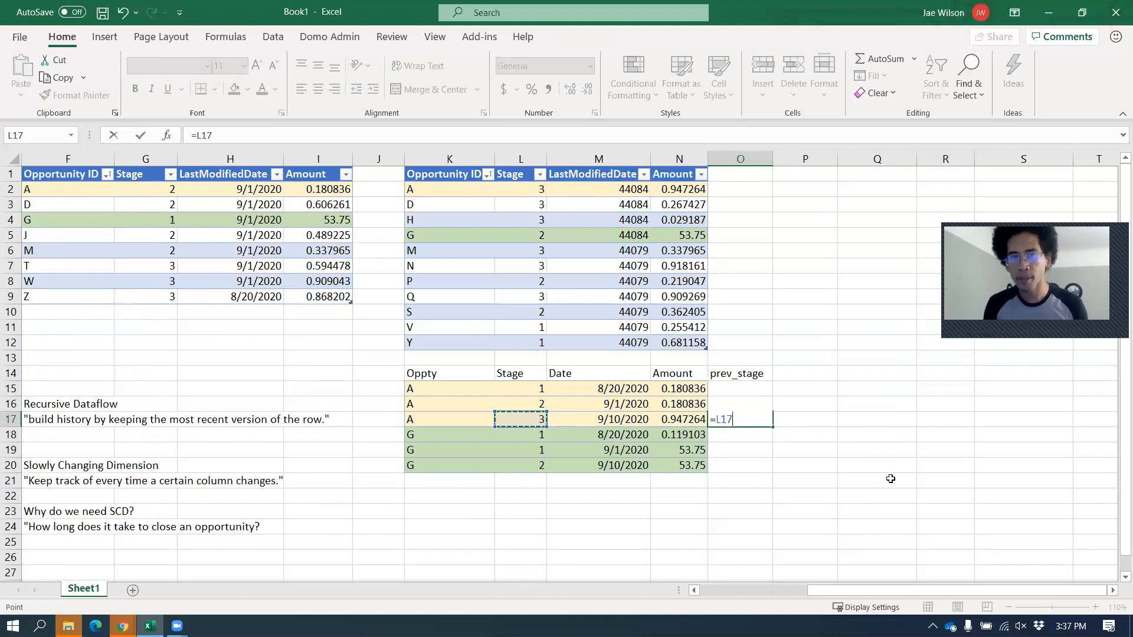
key("Up")
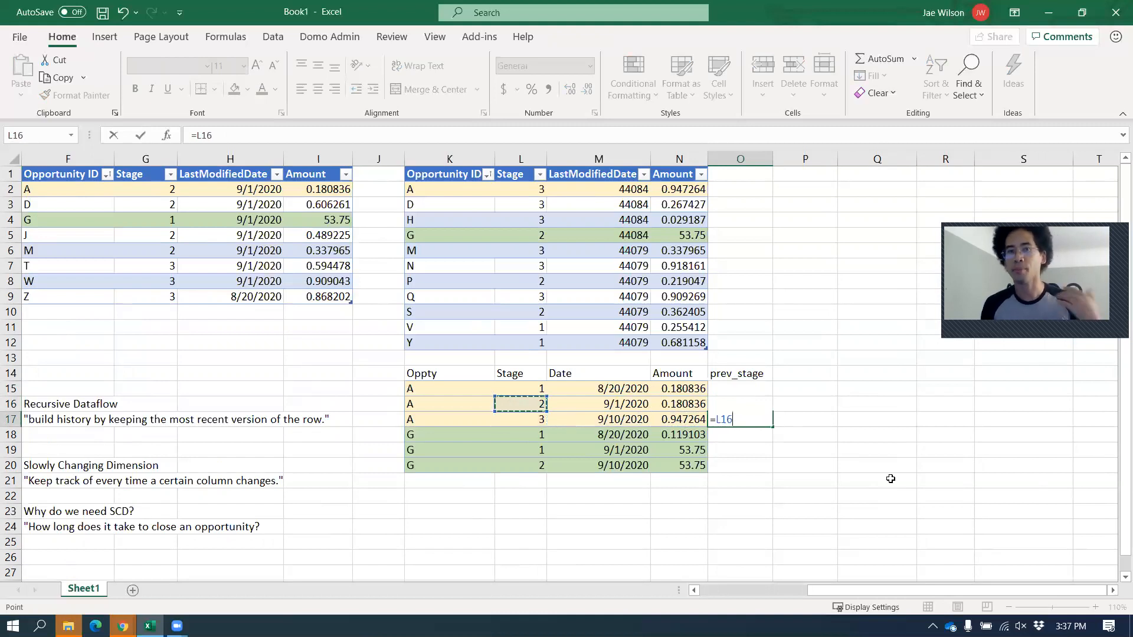
key("ctrl+Return")
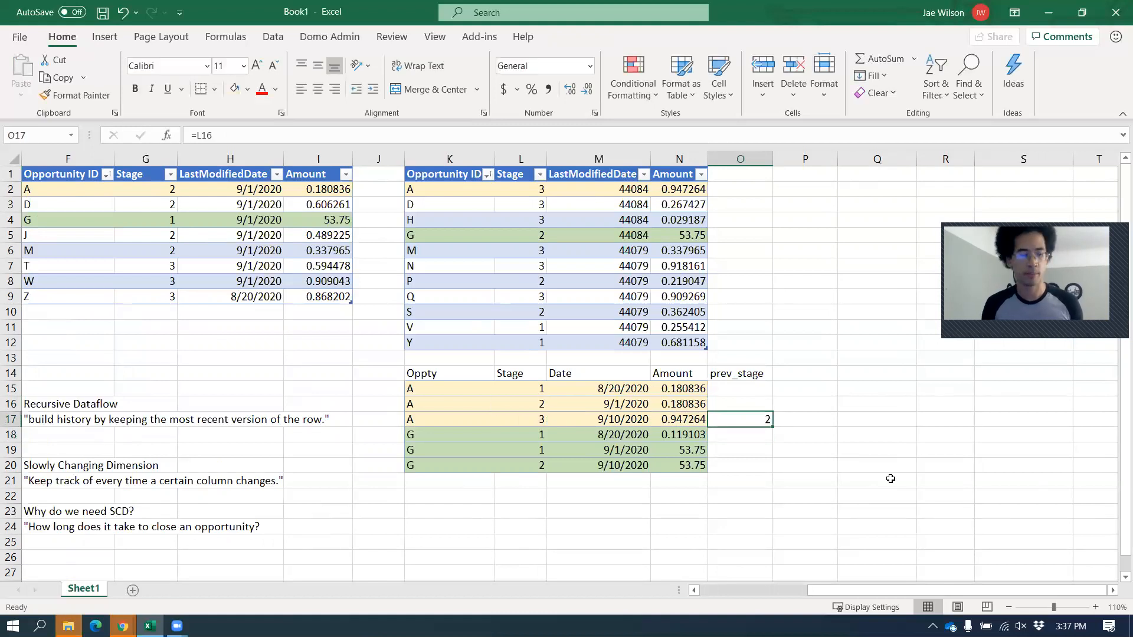
Copy the O17 previous-stage formula into O15:O16 and replace the one in O15 with null.
key("ctrl+c")
key("ctrl+v")
key("Up")
key("Up")
key("shift+Down")
key("ctrl+v")
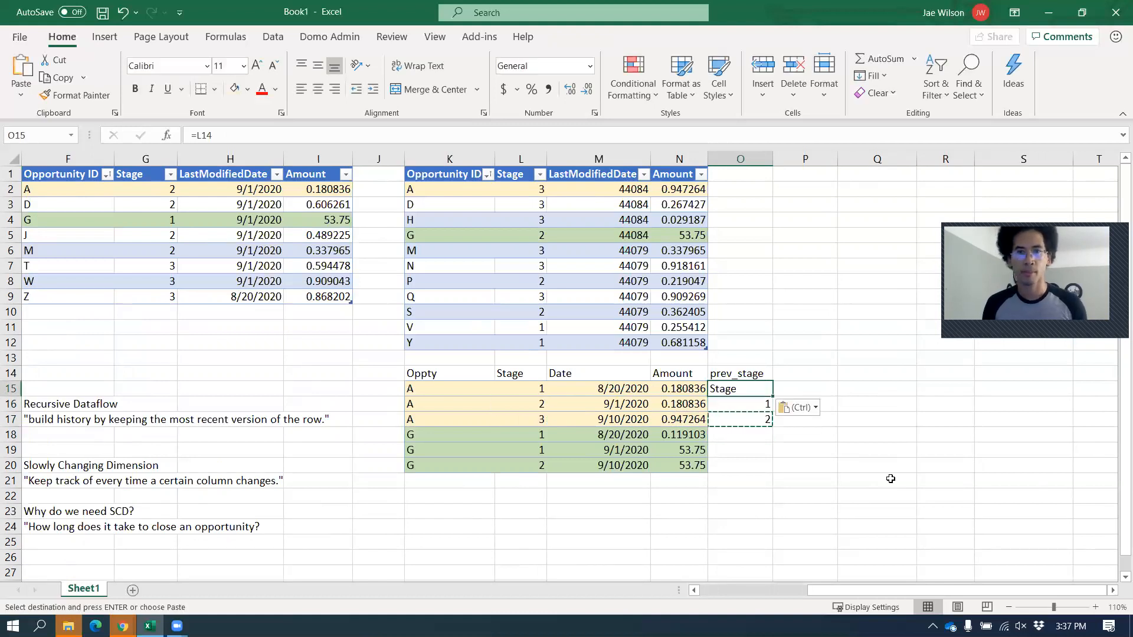
type("null")
key("Return")
Copy the previous-stage formula into O18:O20 for the G rows and replace the one in O18 with null.
key("Down")
key("ctrl+c")
key("Down")
key("ctrl+v")
key("Down")
key("ctrl+v")
key("Down")
key("ctrl+v")
key("Up")
key("Up")
type("null")
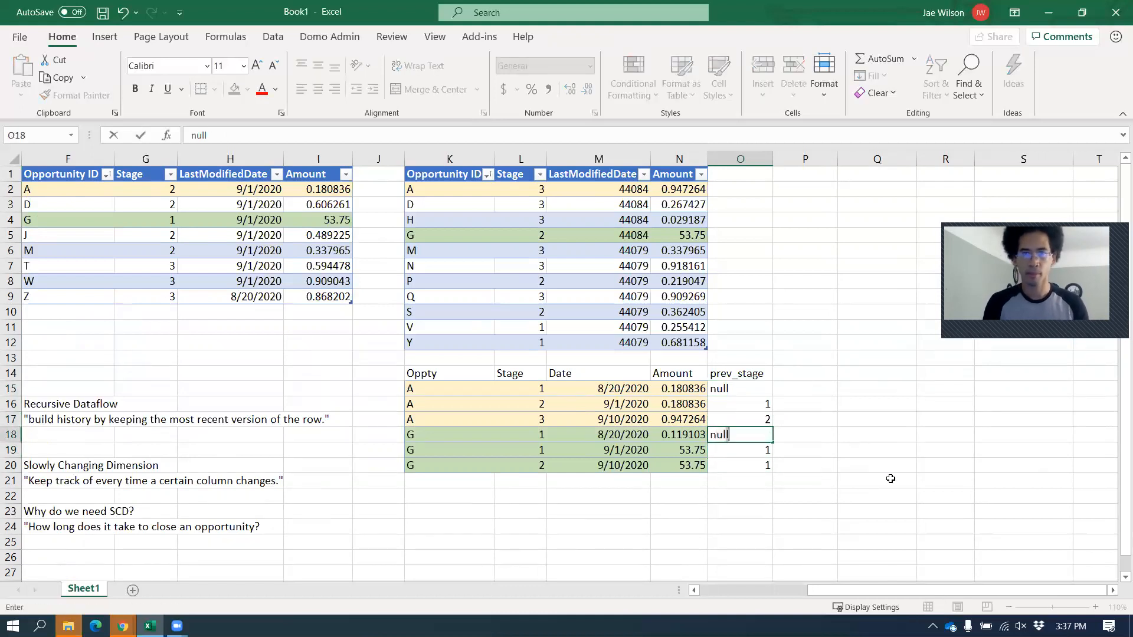
key("Tab")
Compare the first G row's stage in L18 with its prev_stage value and review the whole column O14:O20.
left_click_drag(755, 436, 528, 435)
left_click(528, 435)
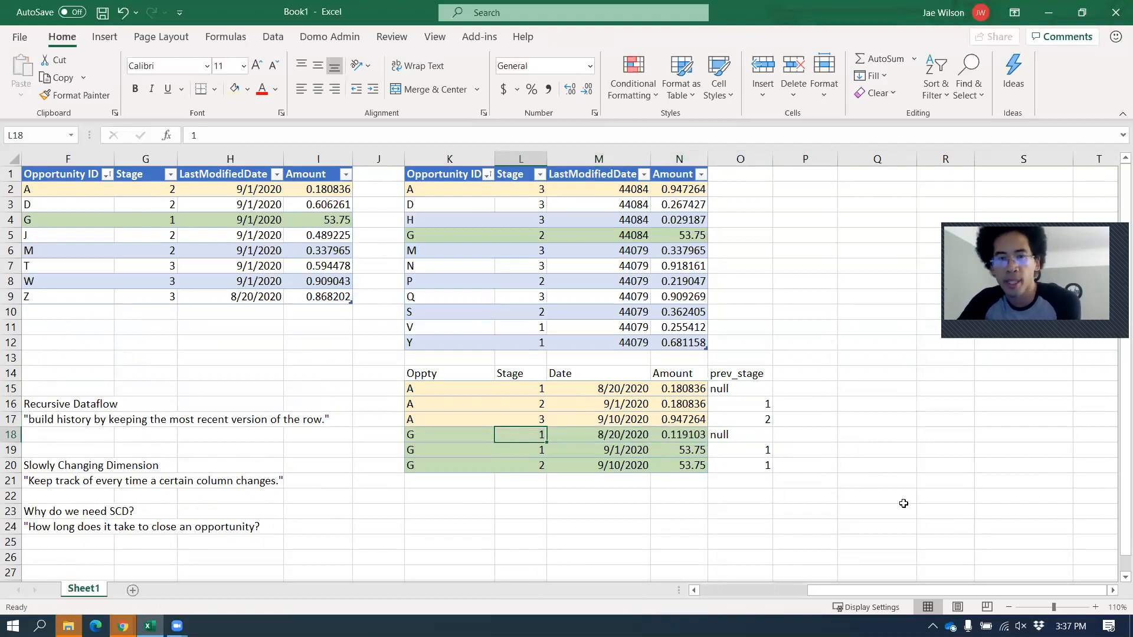
left_click(745, 438)
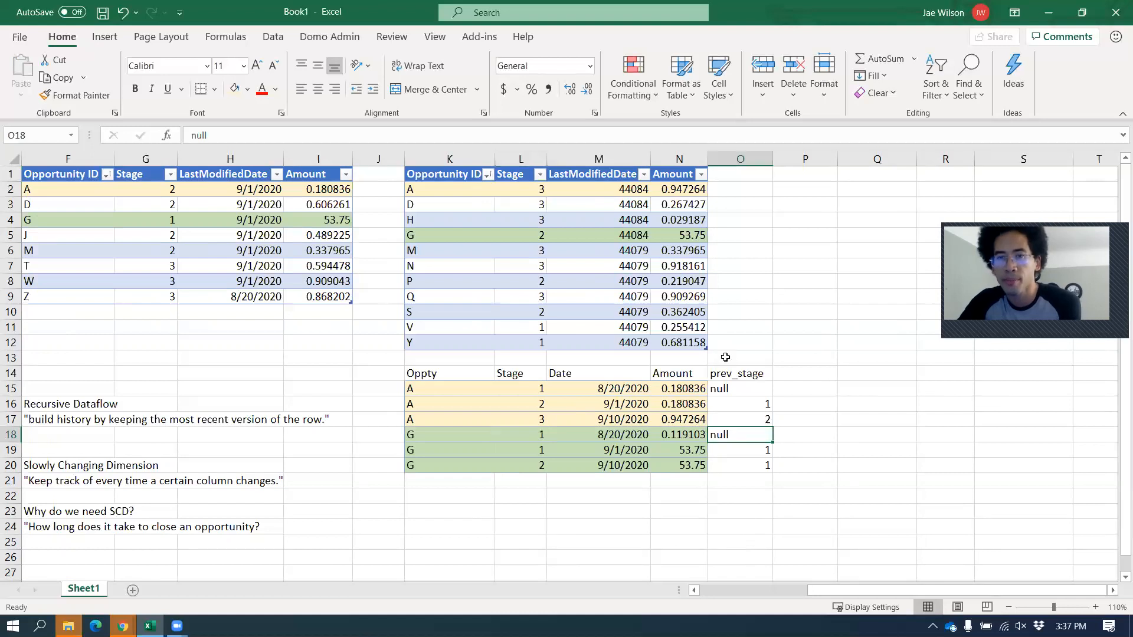
left_click_drag(740, 372, 736, 458)
left_click_drag(736, 459, 736, 459)
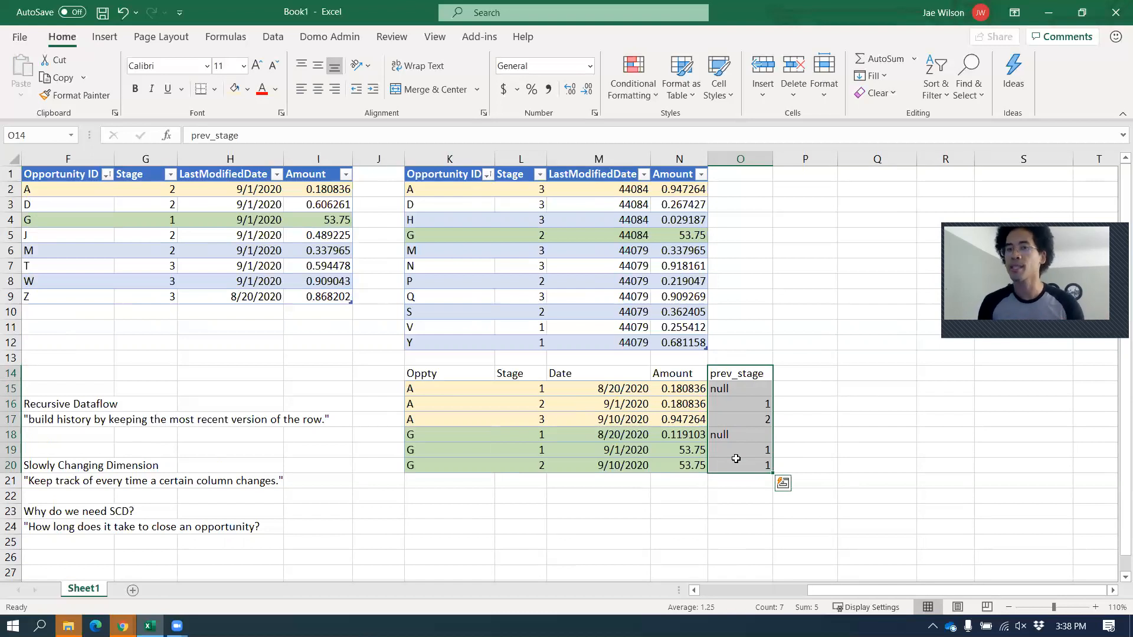
Add the header is_newStage in P14, beside prev_stage.
key("Right")
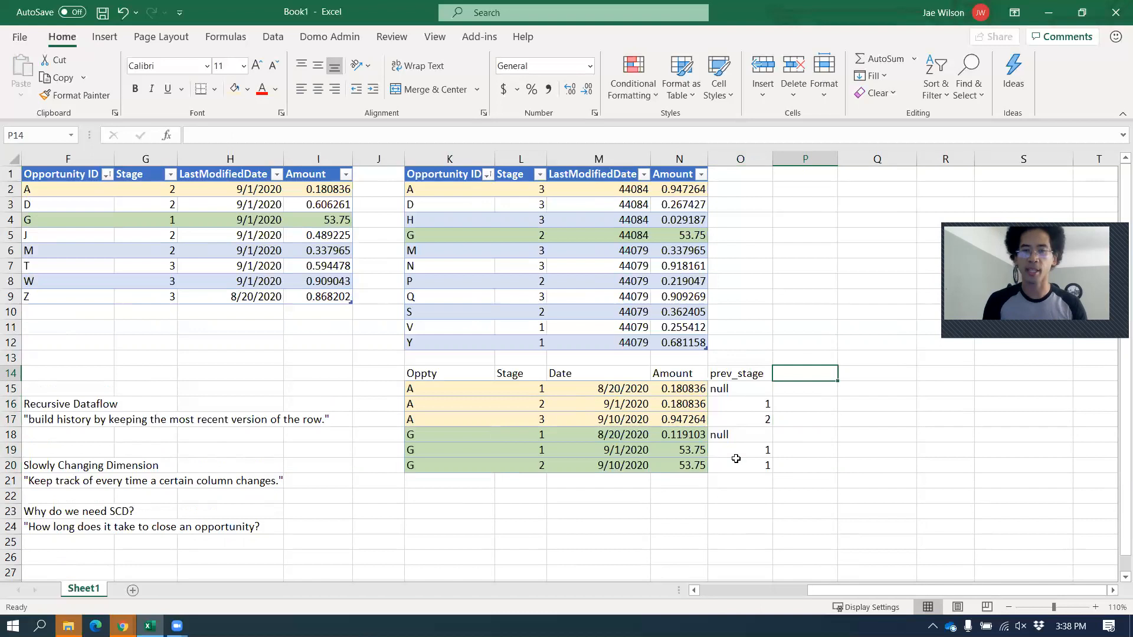
type("is_newStage")
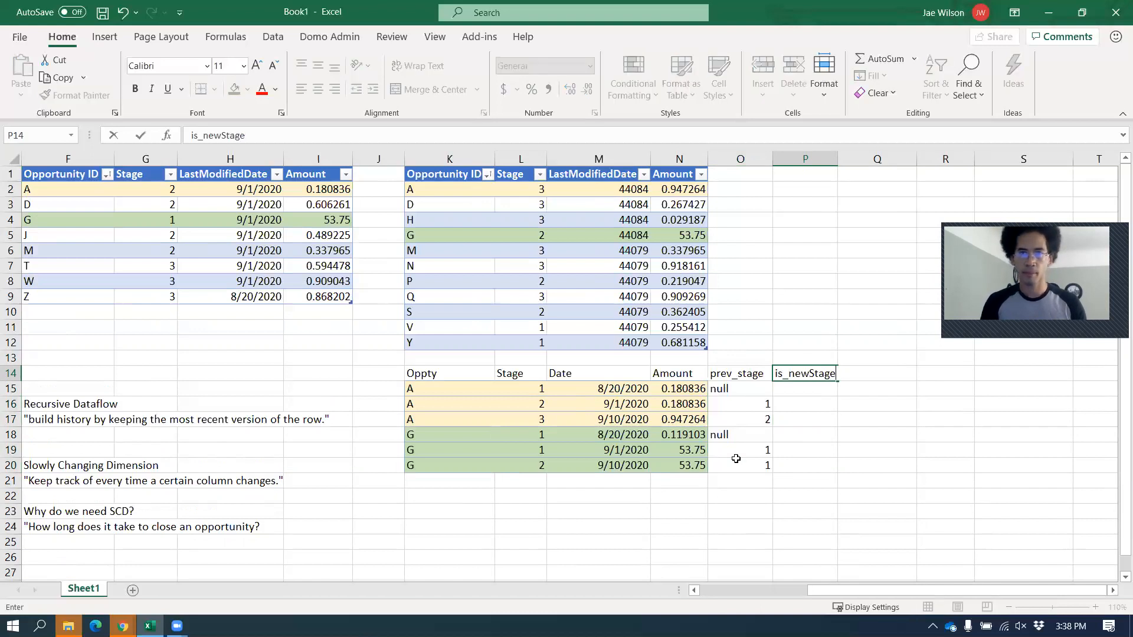
key("Return")
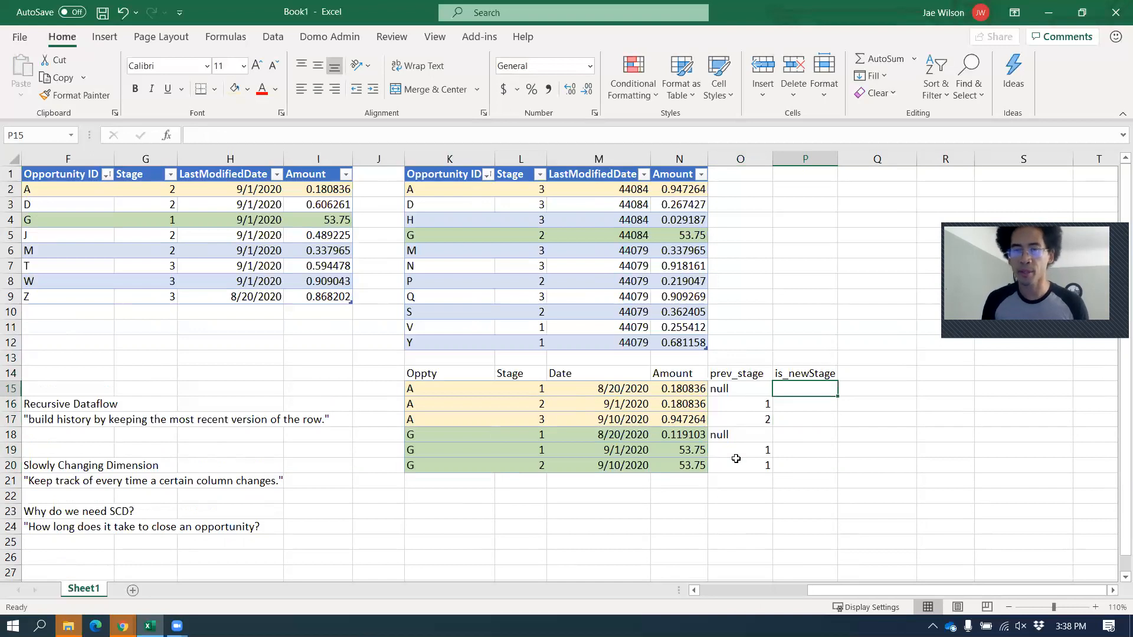
Enter the formula =IF(O15<>L15, 1,0 ) in P15 to flag rows whose stage differs from the previous stage.
type("=")
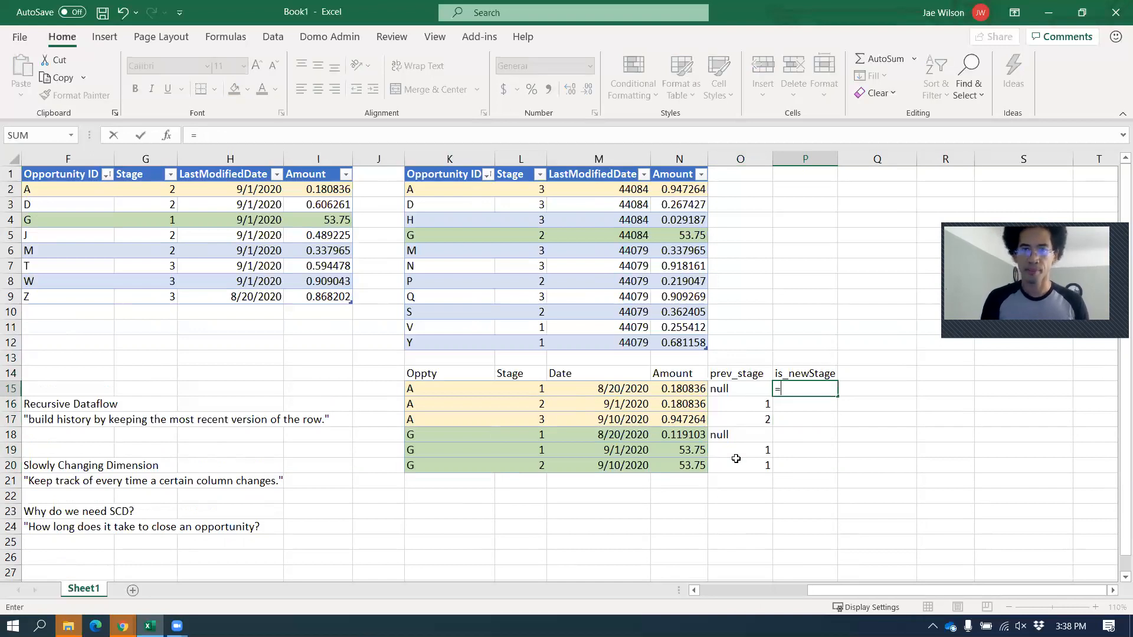
type("if(")
key("Left")
type("<>")
key("Left")
key("Left")
key("Left")
type(", 1 ")
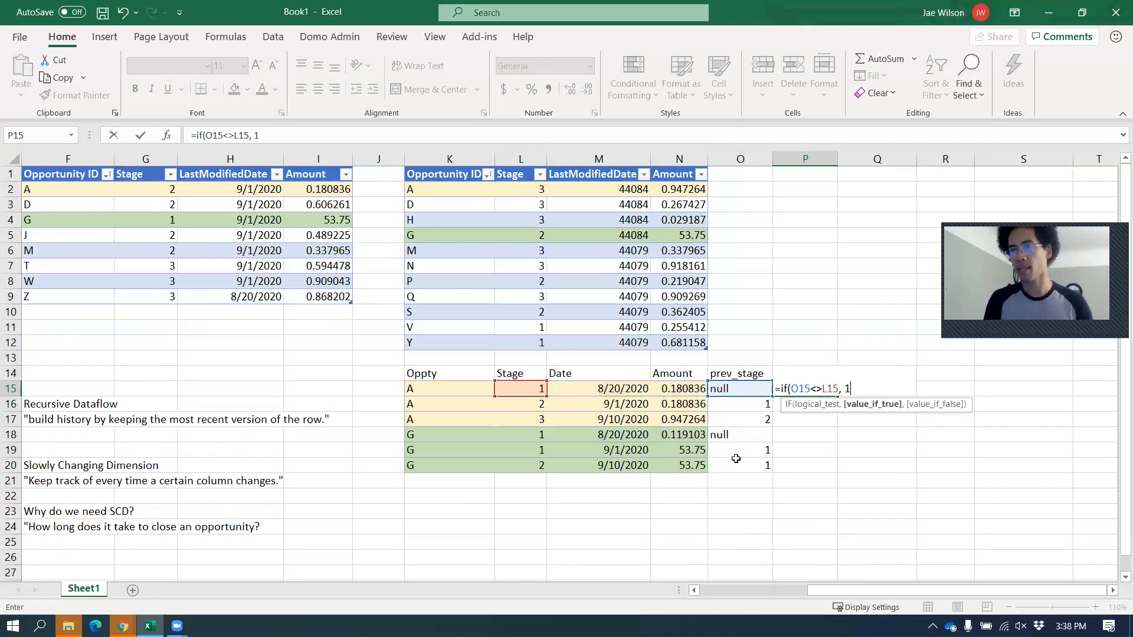
type("else 0")
key("BackSpace")
key("BackSpace")
key("BackSpace")
key("BackSpace")
key("BackSpace")
type(",")
key("BackSpace")
key("BackSpace")
type(",0 )")
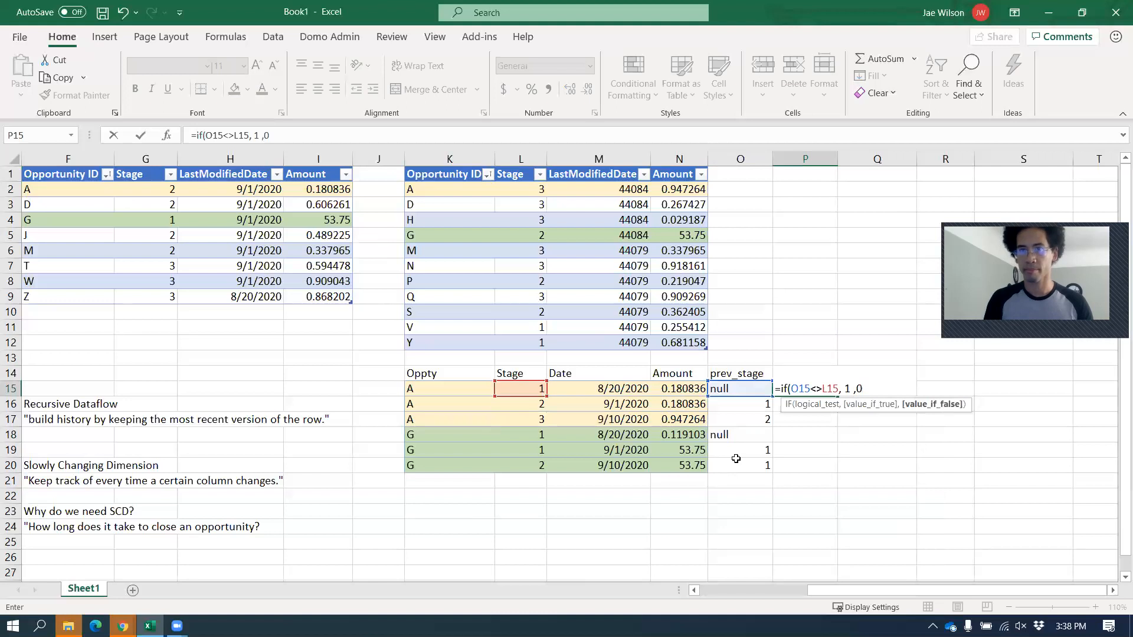
key("Return")
Copy the P15 flag formula down through P20 for all A and G rows.
key("Up")
key("ctrl+c")
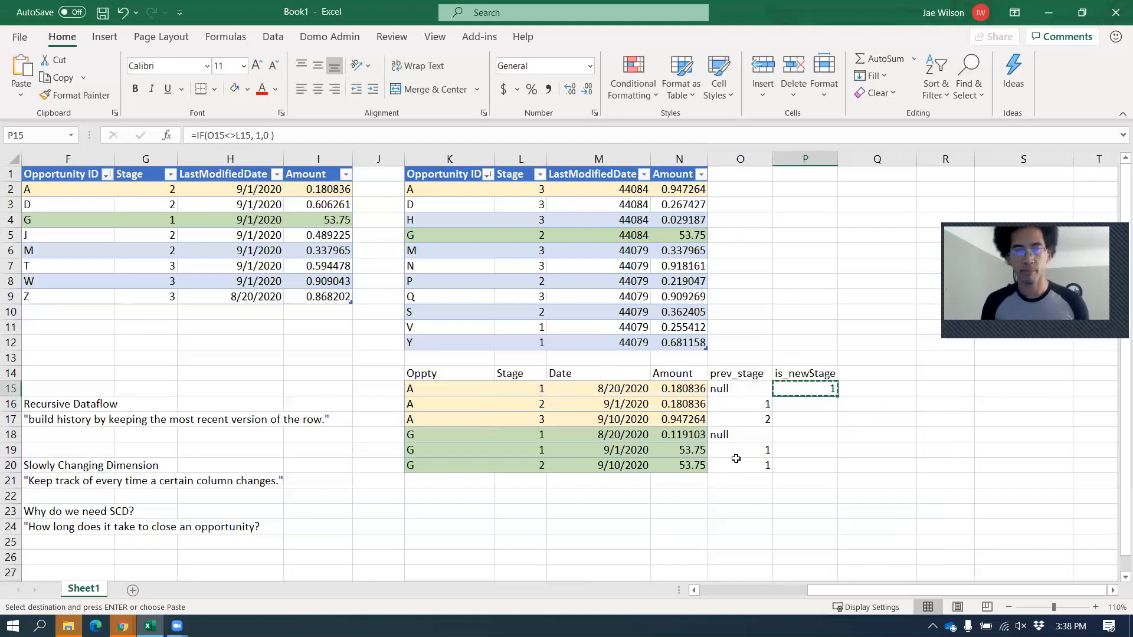
key("shift+Down")
key("shift+Down")
key("shift+Down")
key("shift+Down")
key("shift+Down")
key("ctrl+v")
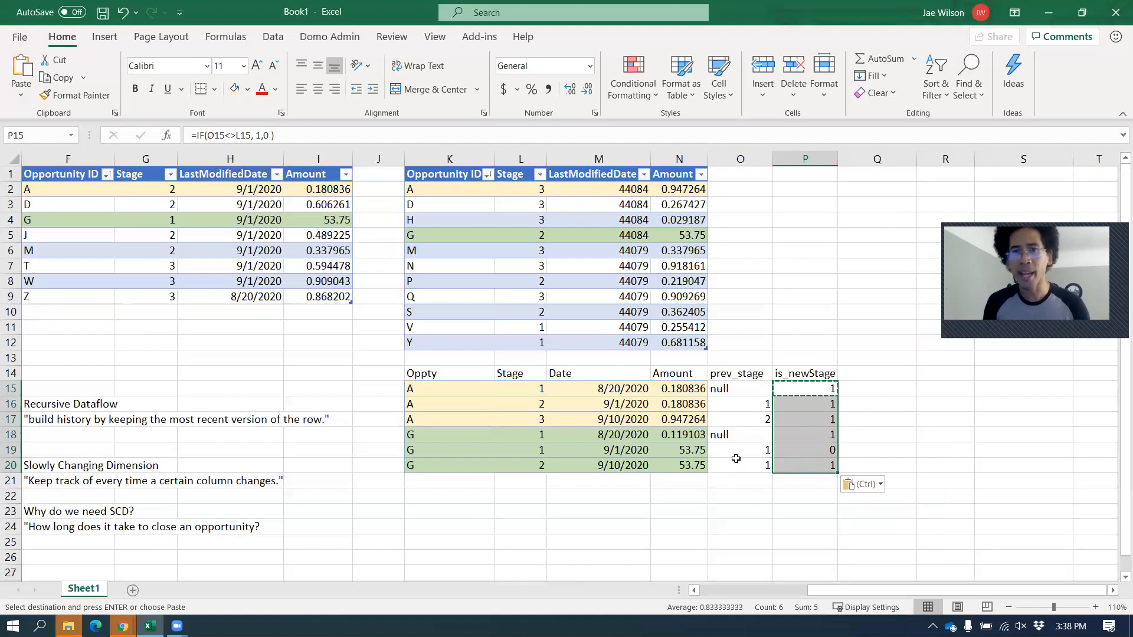
Examine the stage, prev_stage and is_newStage values of the three A rows in K15:P17.
key("shift+Down")
key("shift+Down")
key("Up")
key("Down")
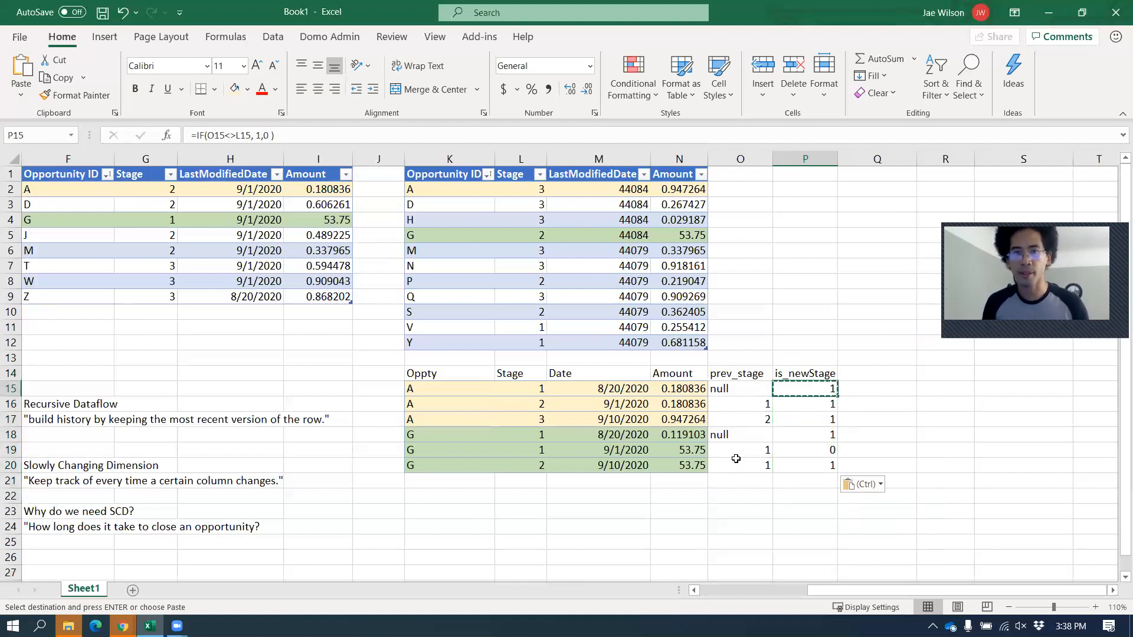
key("shift+Down")
key("shift+Down")
key("shift+Left")
key("shift+Left")
key("shift+Left")
key("shift+Left")
key("shift+Left")
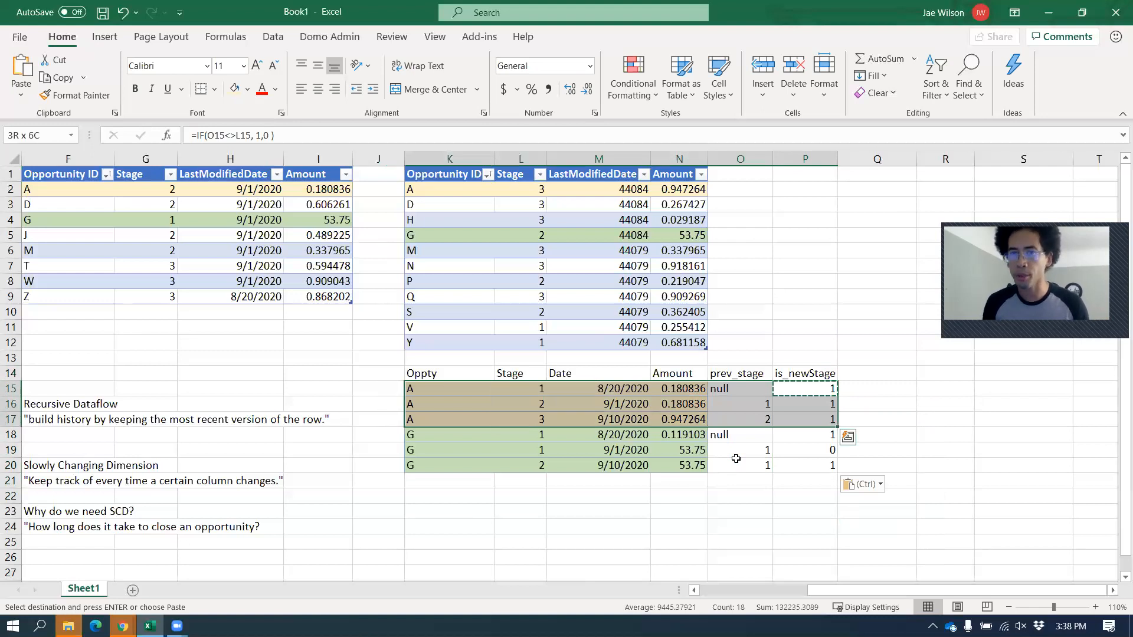
Examine the stage, prev_stage and is_newStage values of the three G rows in K18:P20.
key("Down")
key("Down")
key("Down")
key("shift+Down")
key("shift+Down")
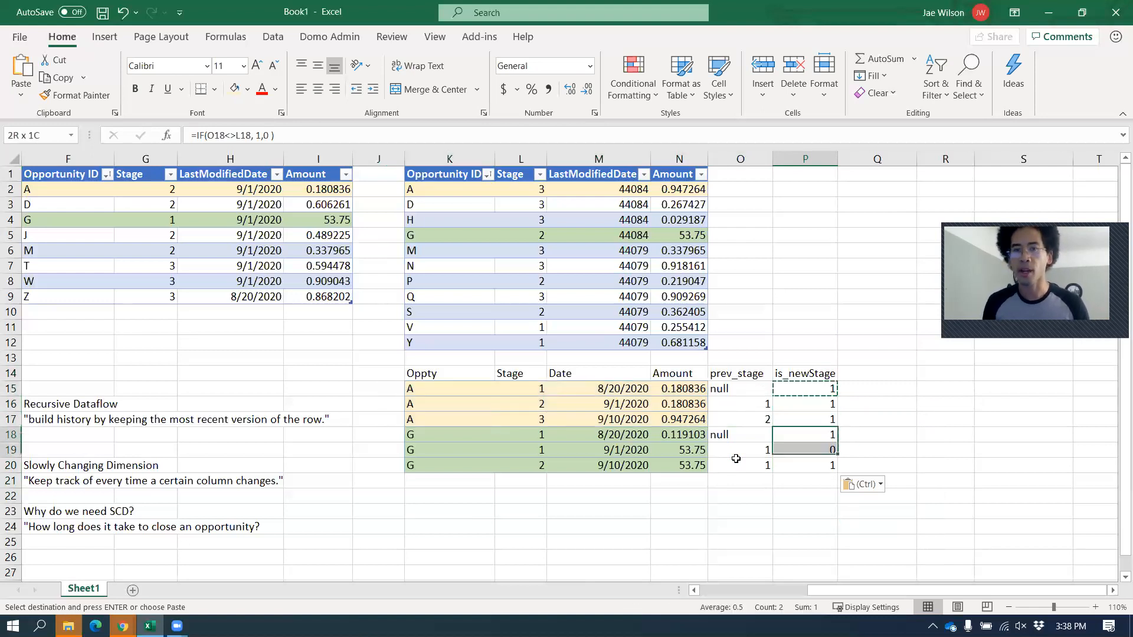
key("shift+Left")
key("shift+Left")
key("shift+Left")
key("shift+Left")
key("shift+Left")
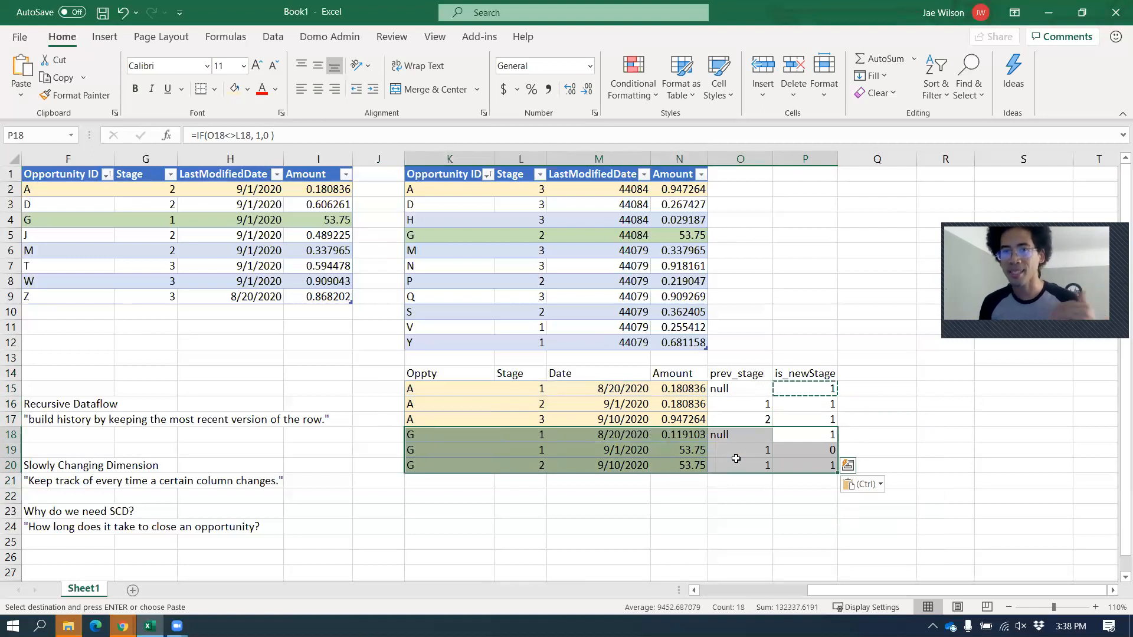
Check the stage, amount and is_newStage flag of the 9/1/2020 G row against its neighbouring G rows.
left_click(735, 459)
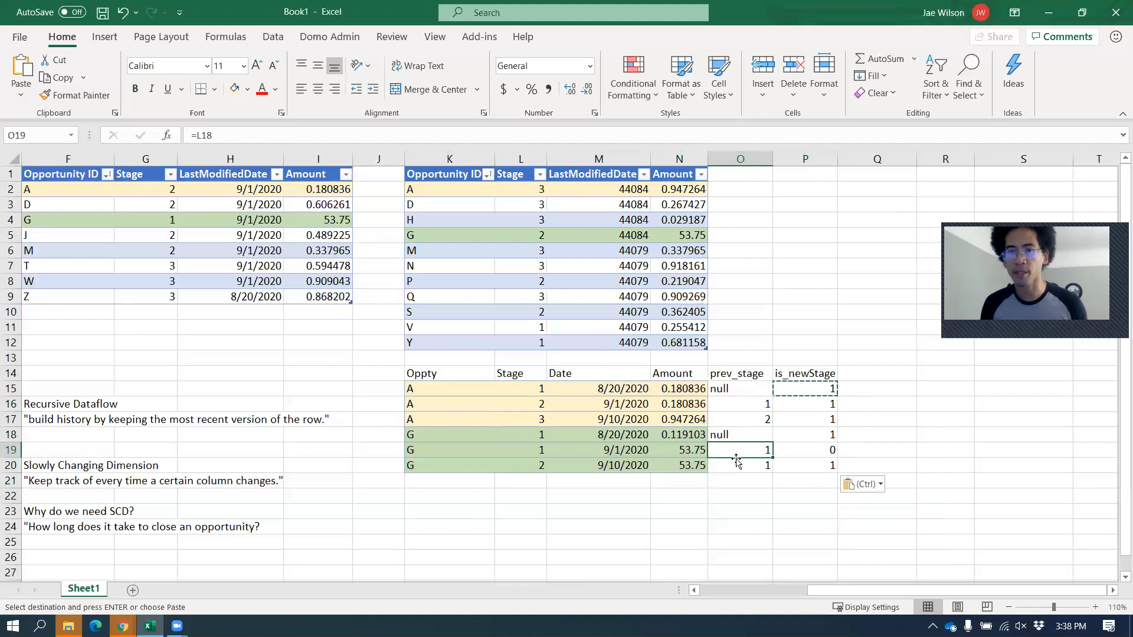
key("shift+Left")
key("shift+Left")
key("shift+Left")
key("shift+Left")
key("shift+Right")
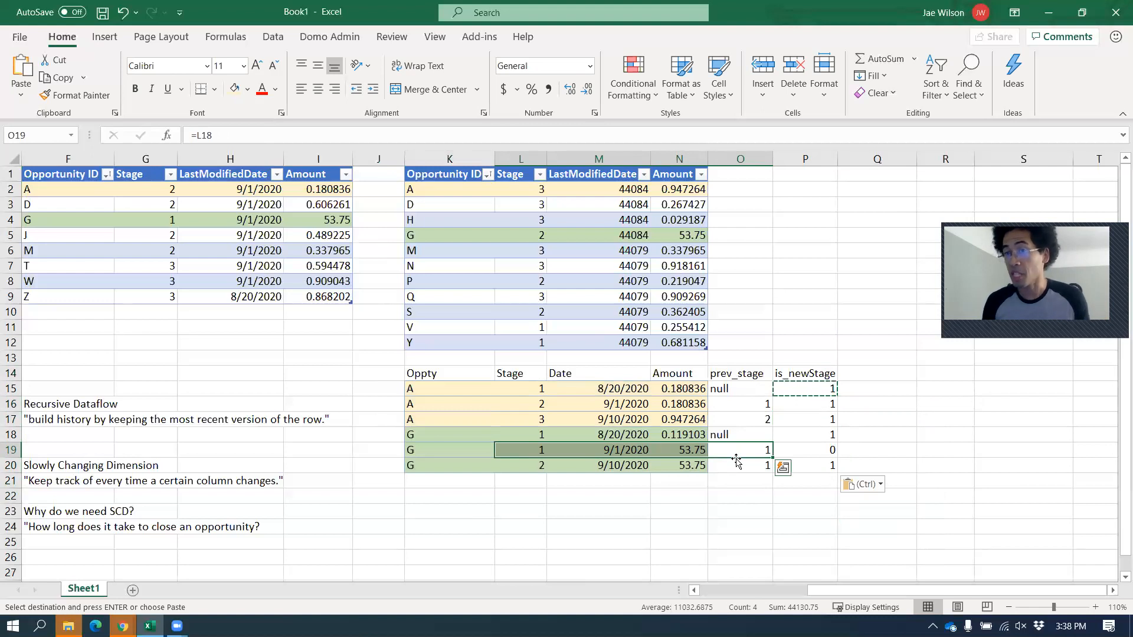
key("Left")
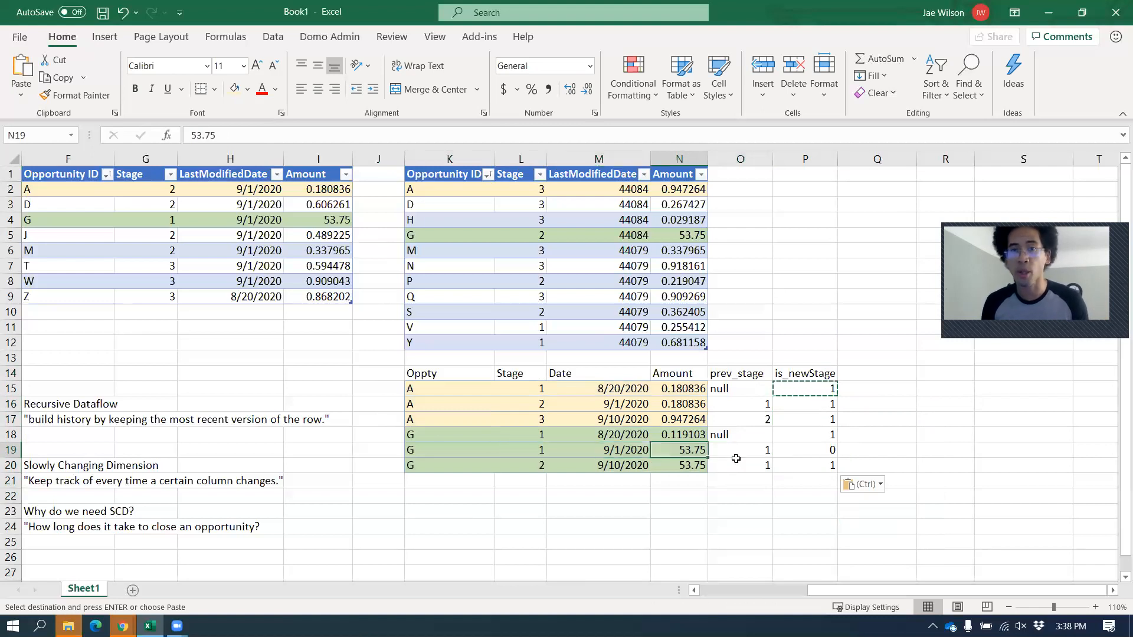
key("shift+Up")
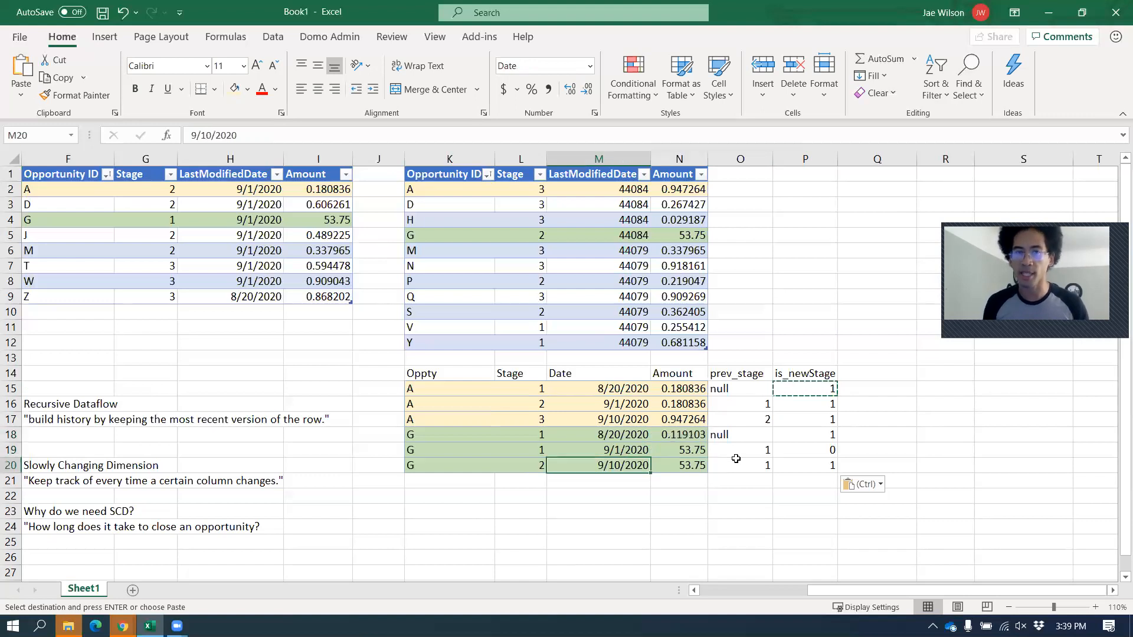
key("Right")
key("Right")
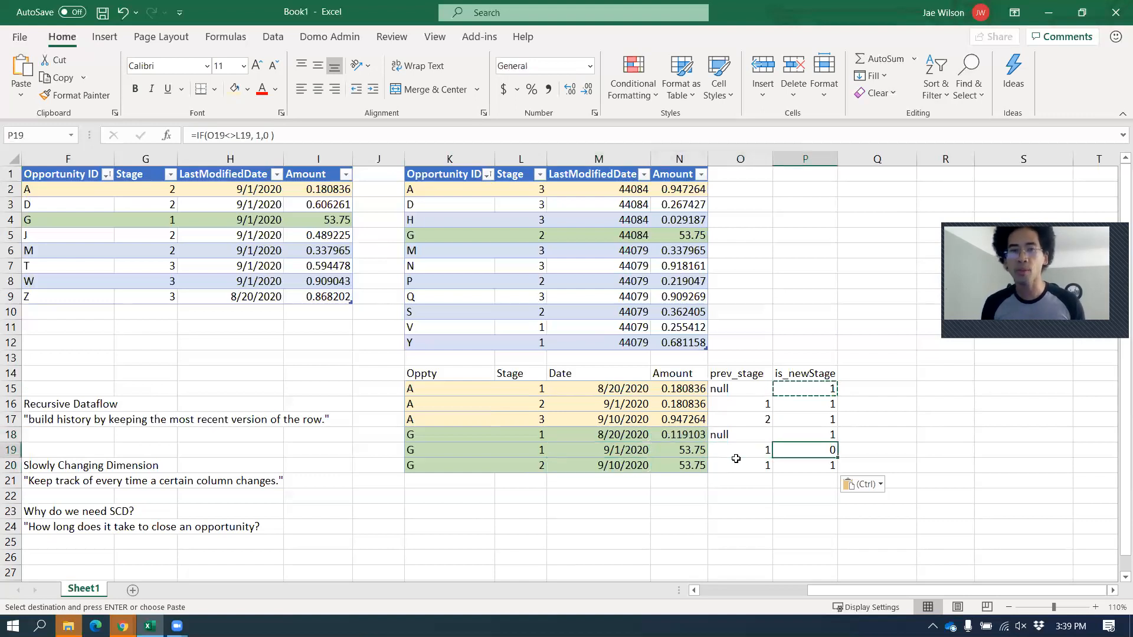
Reread the Slowly Changing Dimension definition in F21.
key("Down")
key("Down")
key("Left")
key("Left")
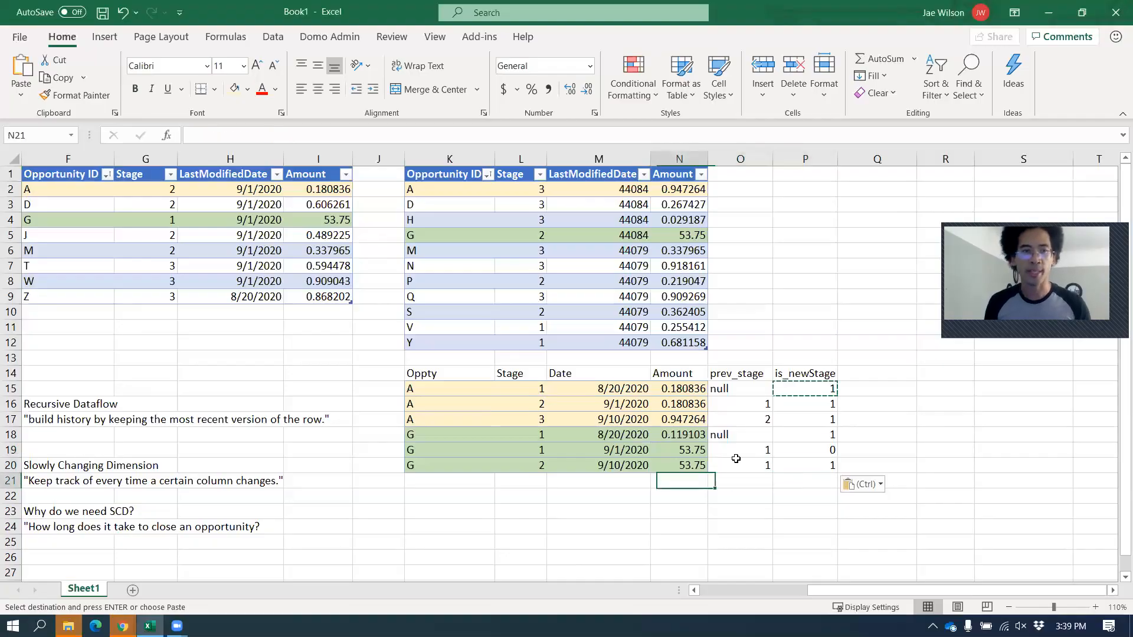
key("Left")
key("Left")
key("Left")
key("Left")
key("Left")
key("Left")
key("Left")
key("Left")
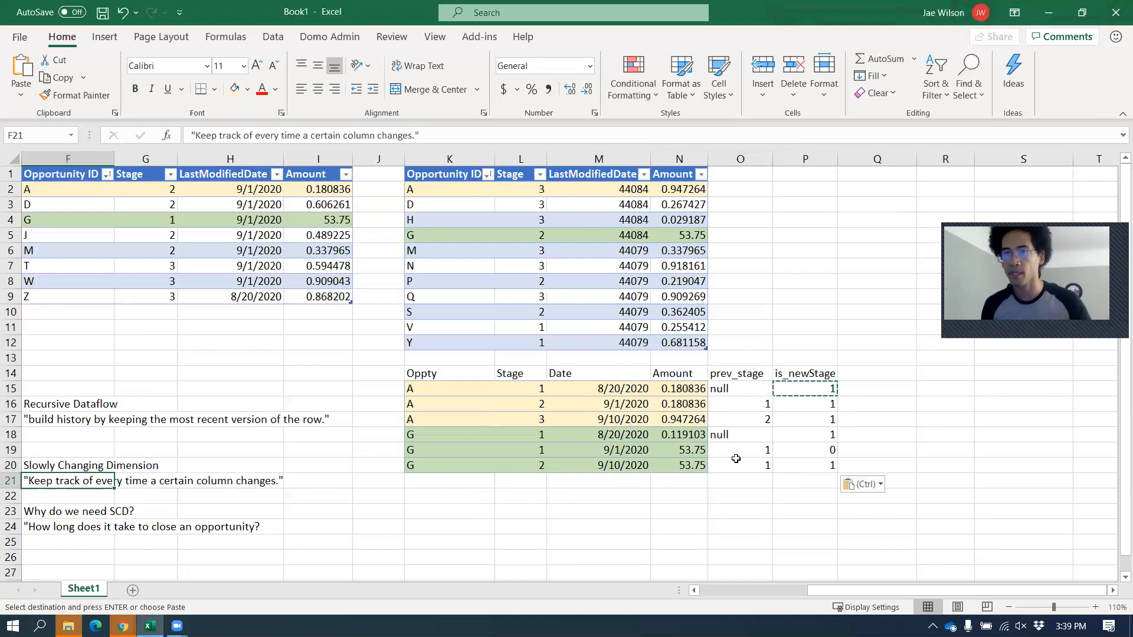
Open the is_newStage formula in P20 to inspect which cells it compares.
key("Right")
key("Right")
key("Right")
key("Right")
key("Right")
key("Right")
key("Right")
key("Right")
key("Right")
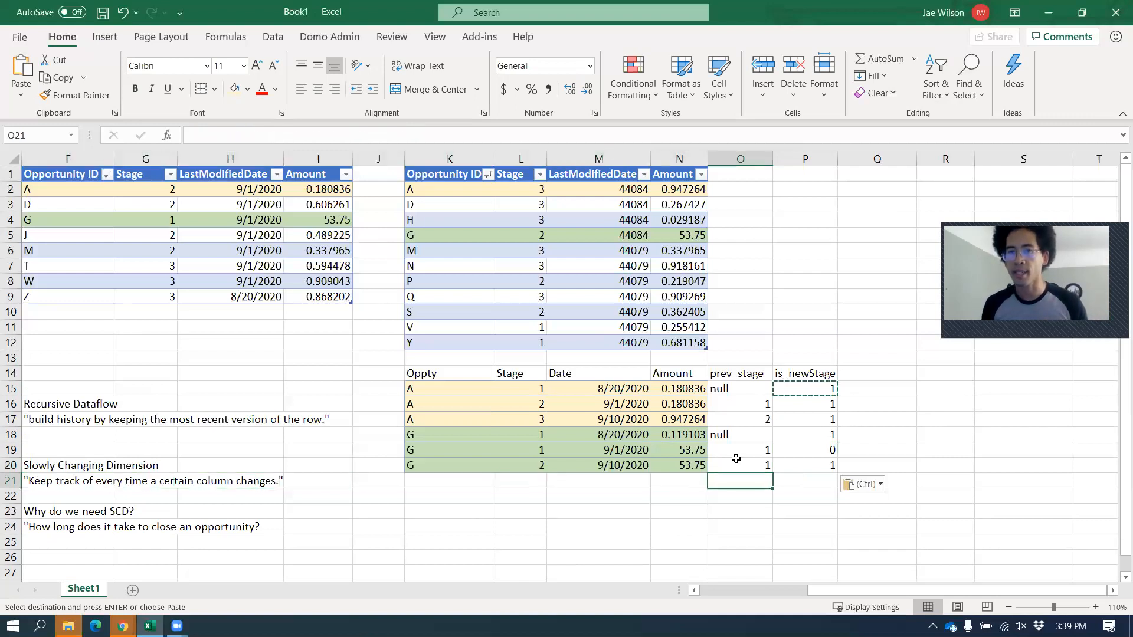
key("Right")
key("Up")
key("F2")
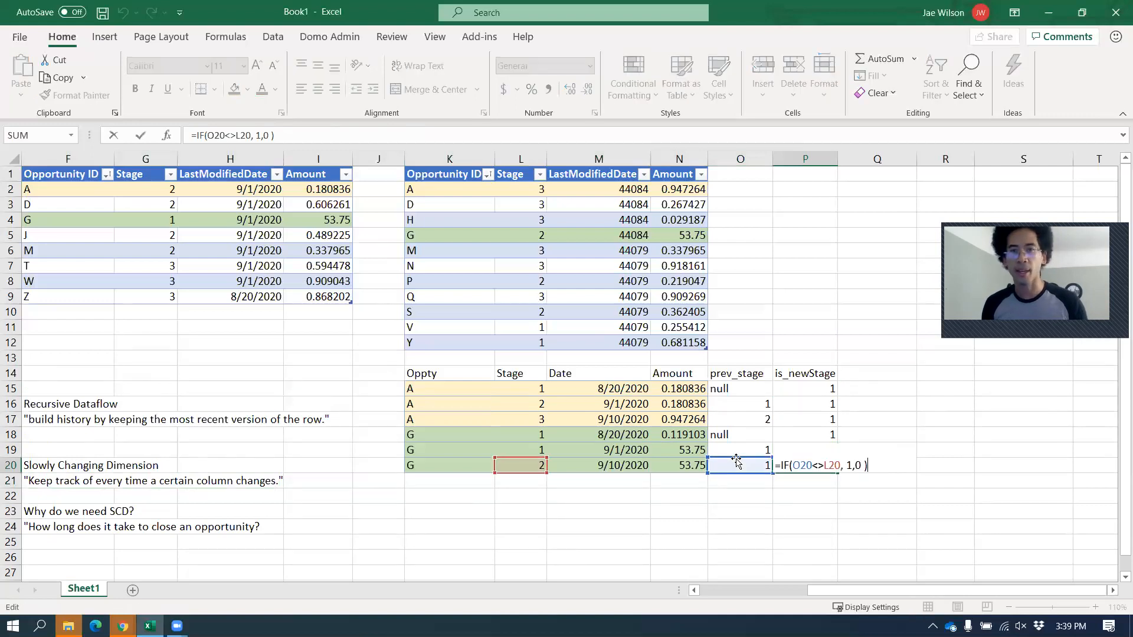
Close the is_newStage formula in P20 and select the empty header cell Q14 beside is_newStage.
key("Tab")
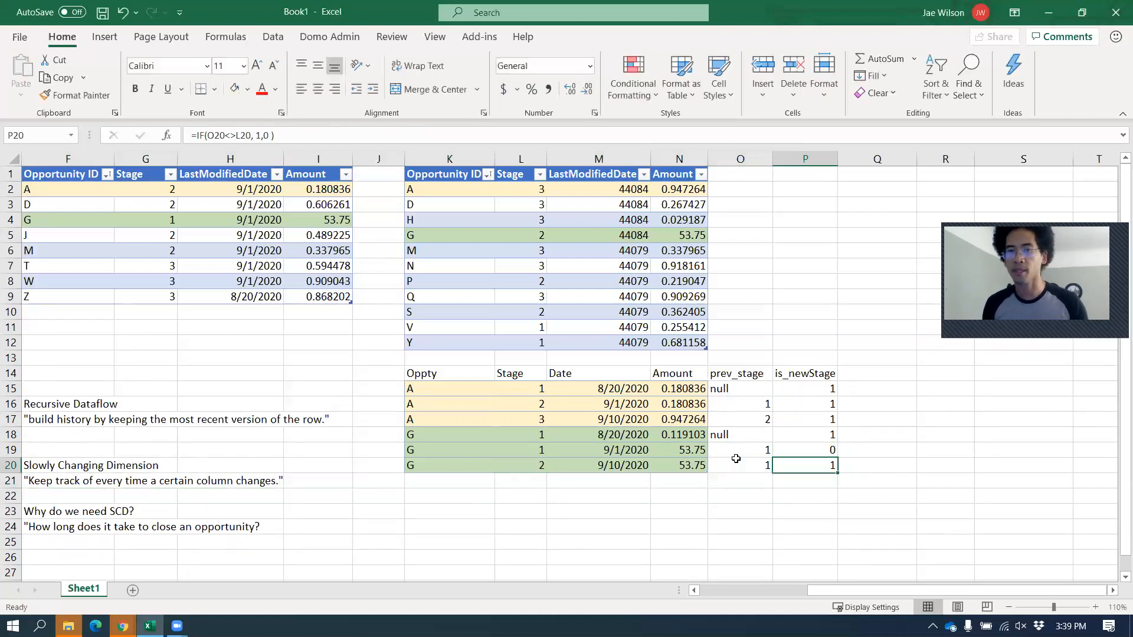
key("Up")
key("Up")
key("Up")
key("Up")
key("Up")
key("Up")
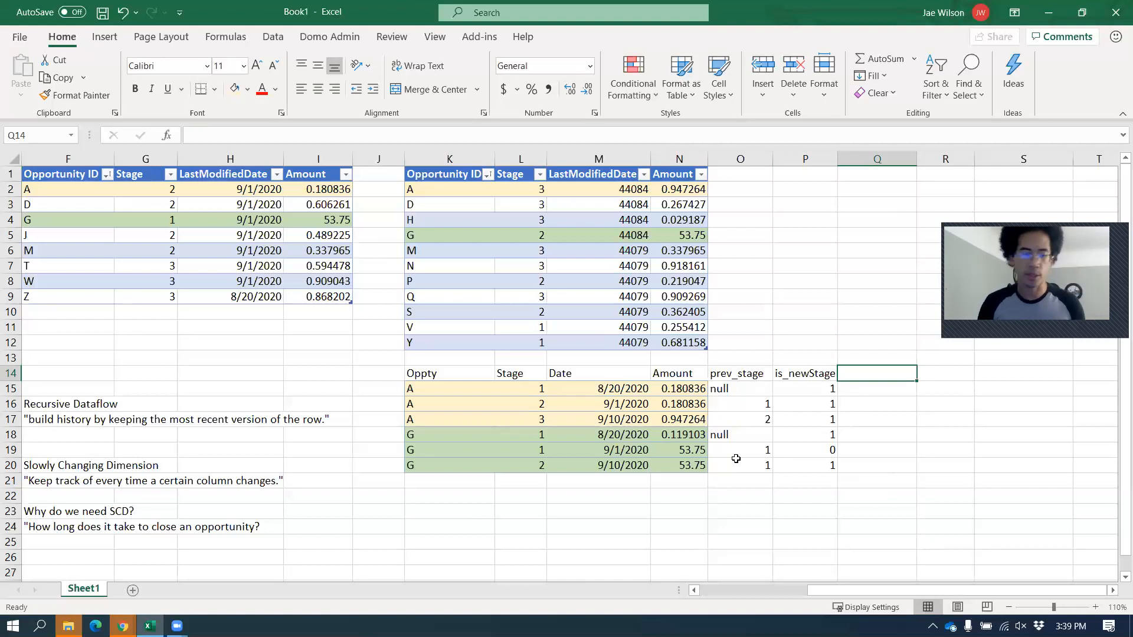
Switch to the Domo RecursiveDataflow, disconnect SCD_ver1 from keep most_recent 1, and move SCD_ver1 further along to make room before it.
key("alt+Tab")
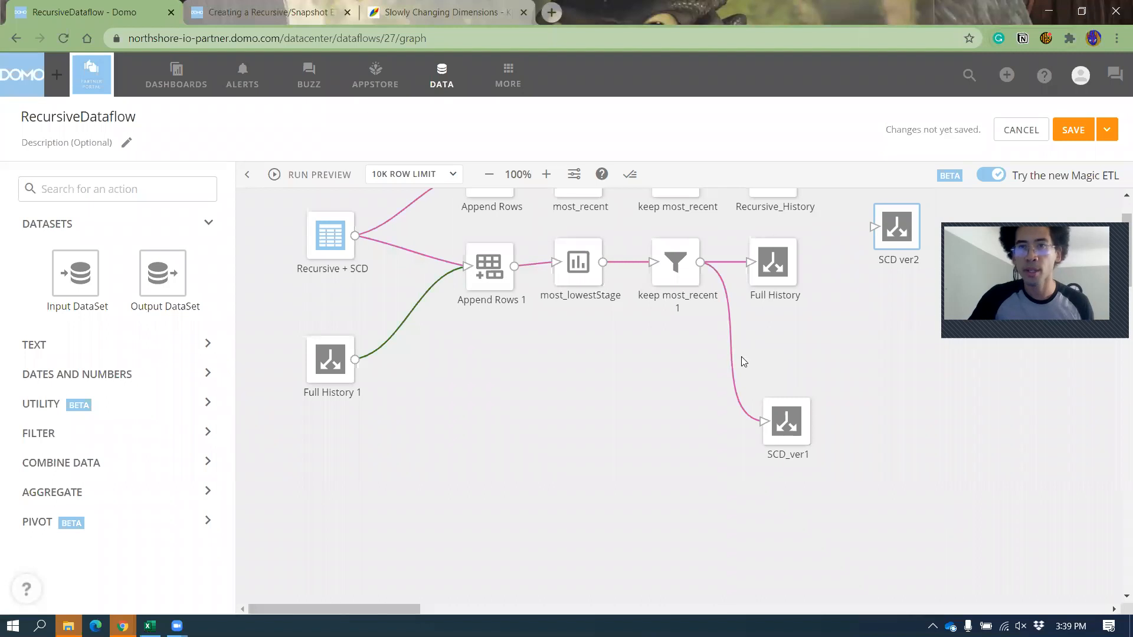
left_click(731, 342)
left_click_drag(786, 422, 897, 422)
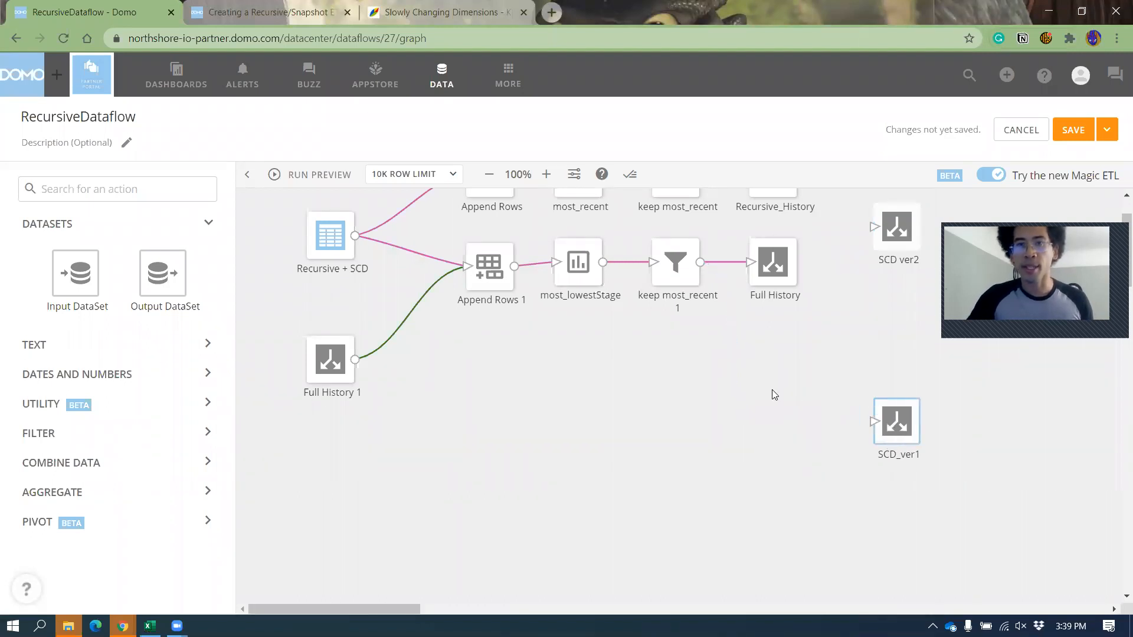
Add a Rank & Window action before SCD_ver1 and feed it from the keep most_recent 1 filter.
left_click(133, 187)
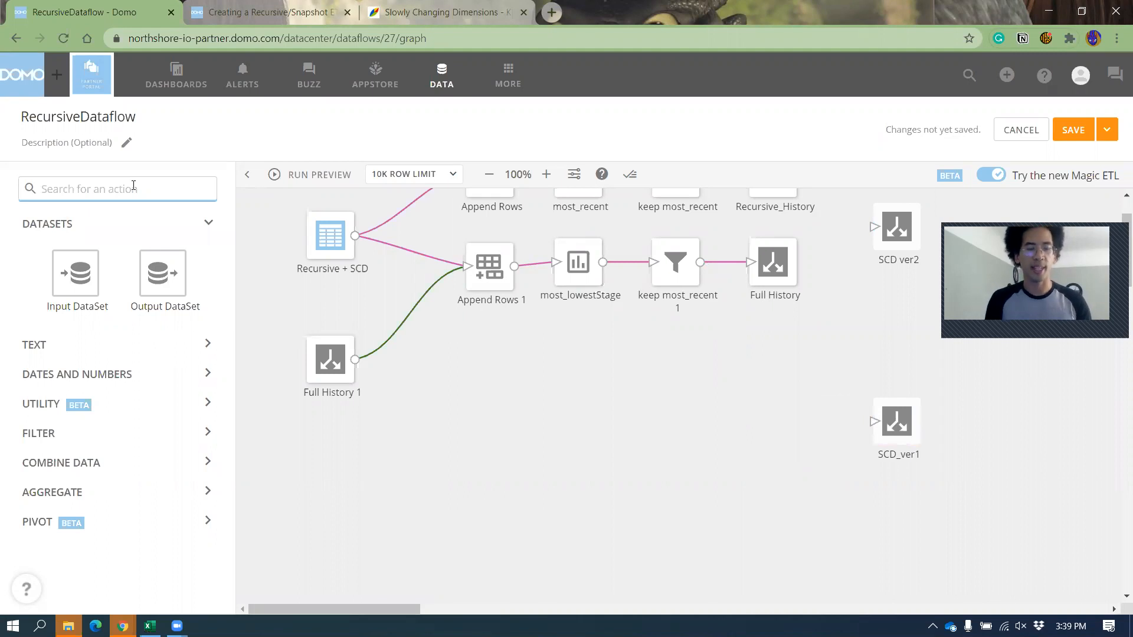
type("windo")
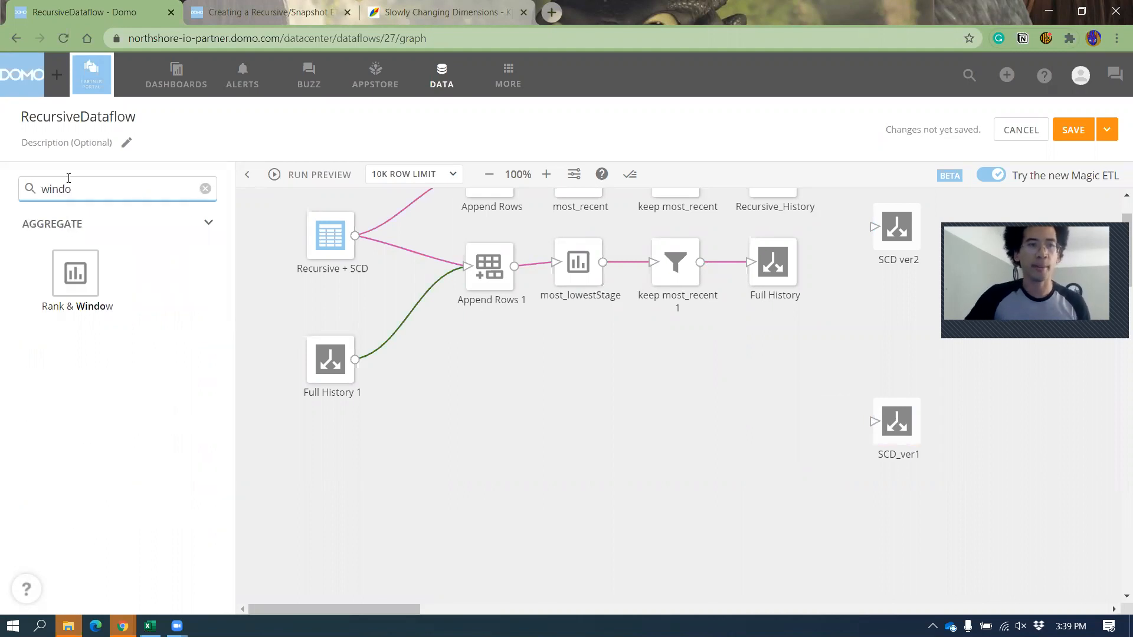
left_click_drag(94, 300, 737, 401)
left_click_drag(700, 262, 714, 390)
left_click_drag(744, 395, 791, 395)
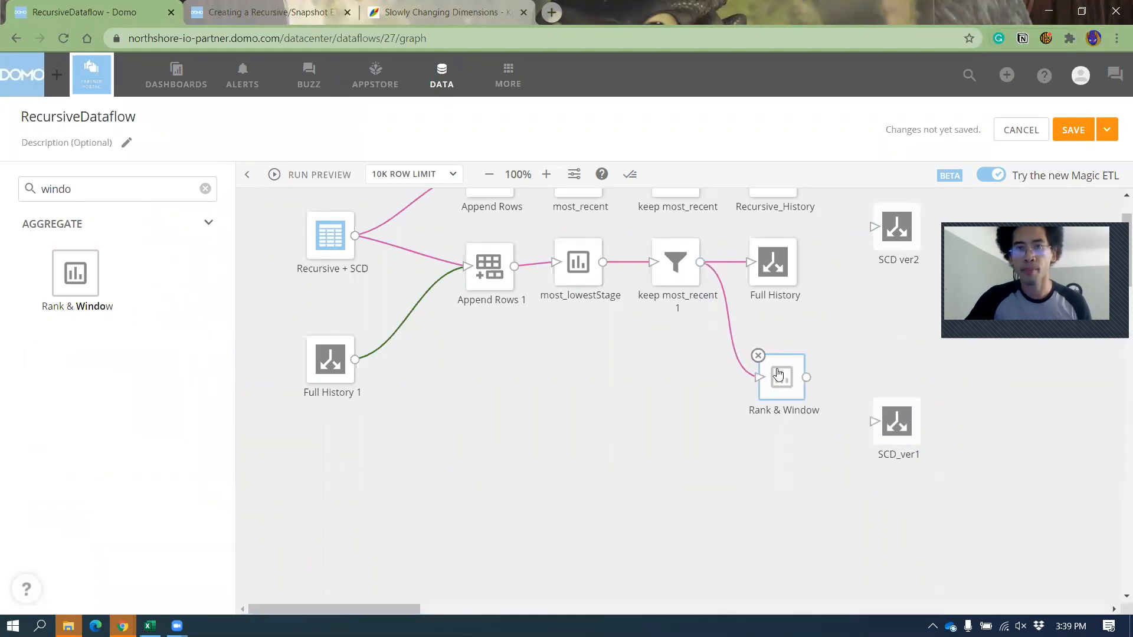
Start a new function in the Rank & Window action and name its result column prev_stage.
left_click(778, 374)
left_click(305, 550)
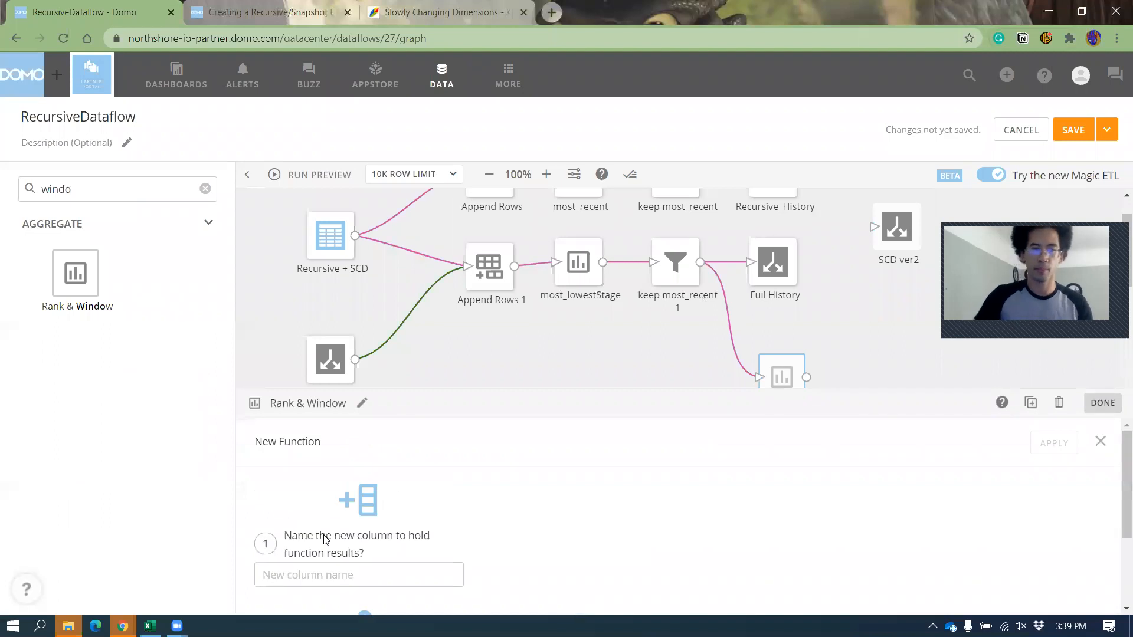
left_click(318, 574)
type("prev_stage")
scroll(312, 541, "down", 1)
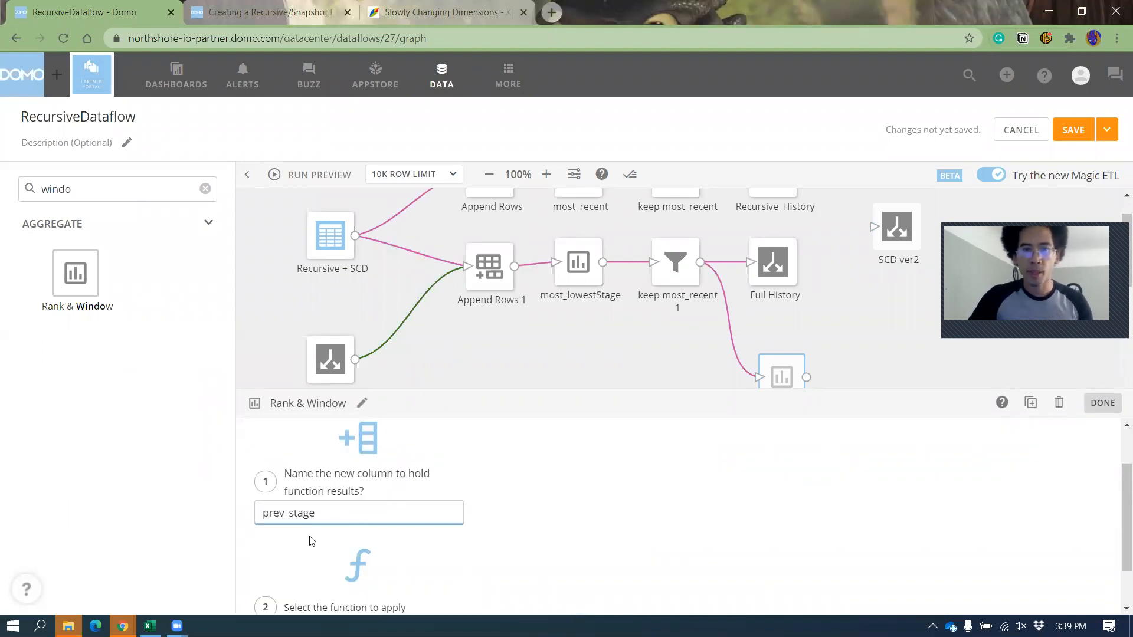
Define the prev_stage column as the Lag of Stage with an offset of 1 and apply the function.
scroll(311, 541, "down", 1)
left_click(324, 584)
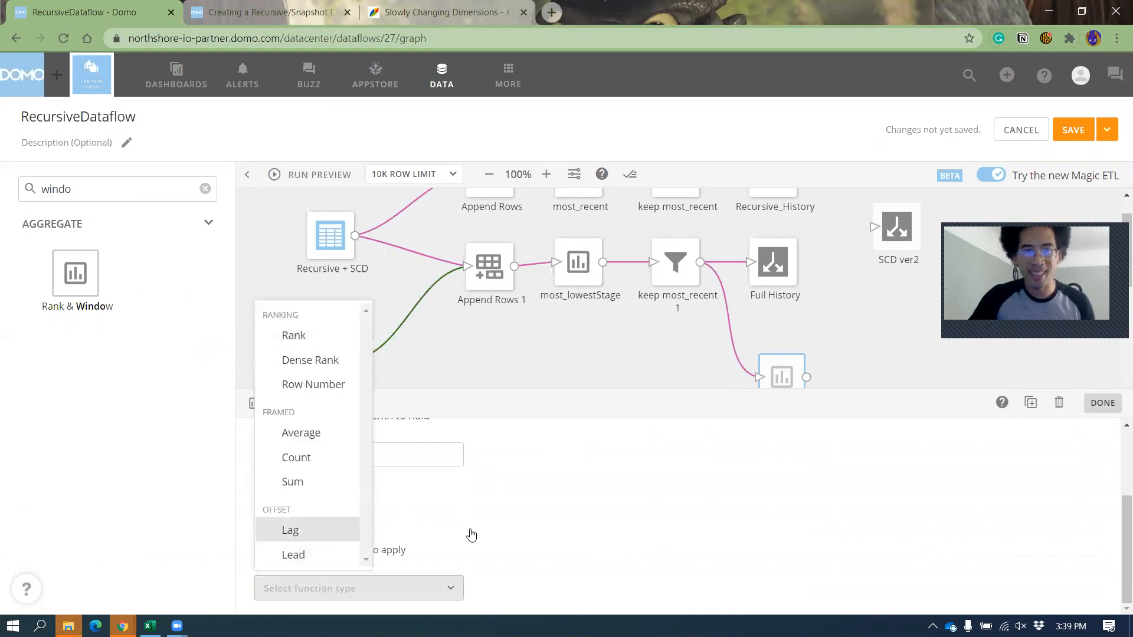
left_click(306, 531)
left_click(561, 585)
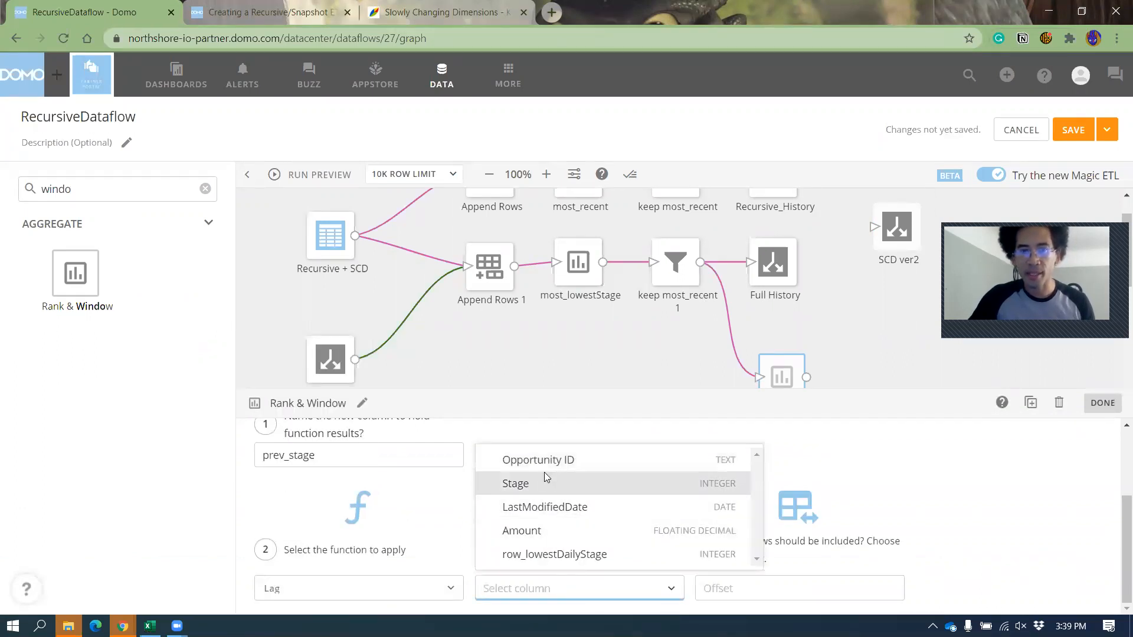
left_click(546, 483)
left_click(711, 587)
type("1")
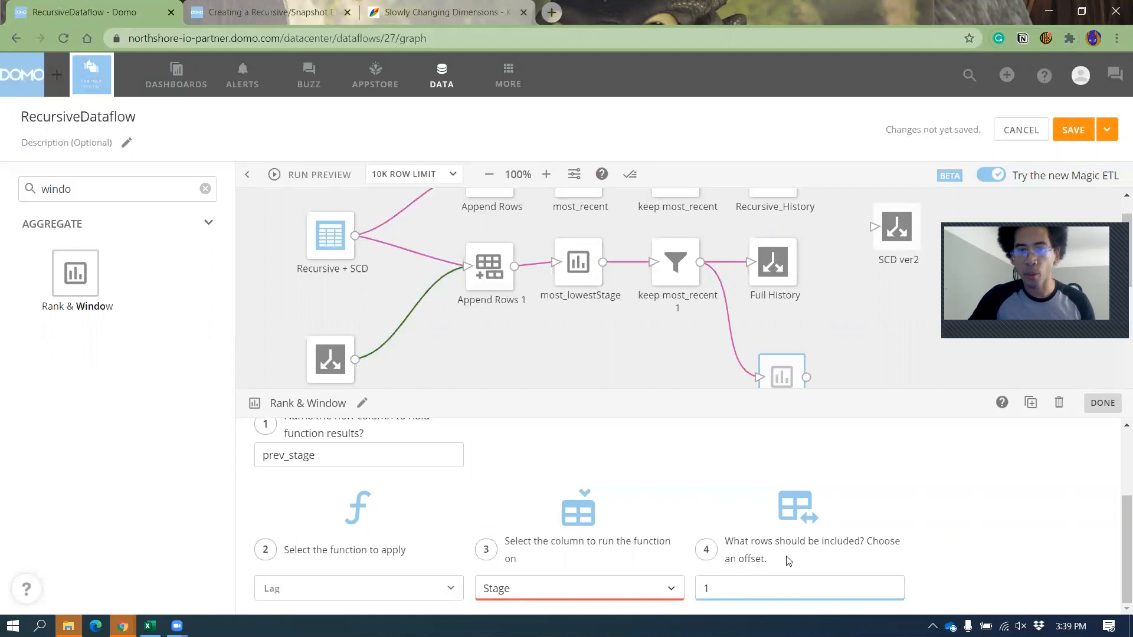
scroll(939, 503, "up", 3)
left_click(1034, 446)
Partition the window function by Opportunity ID and order it by LastModifiedDate.
scroll(339, 552, "down", 5)
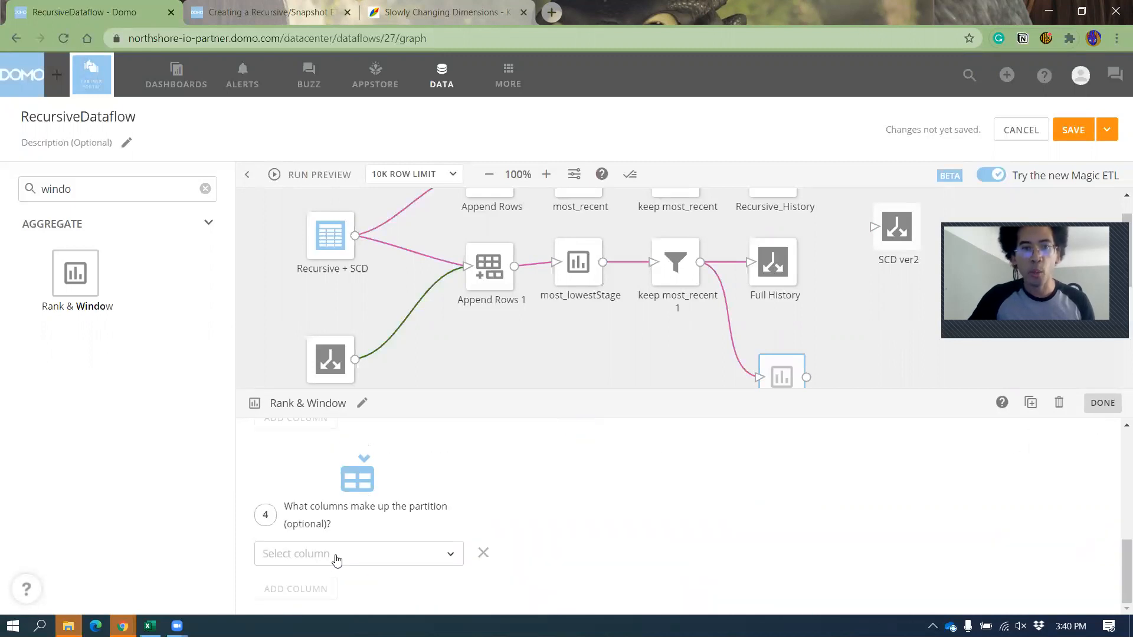
left_click(336, 557)
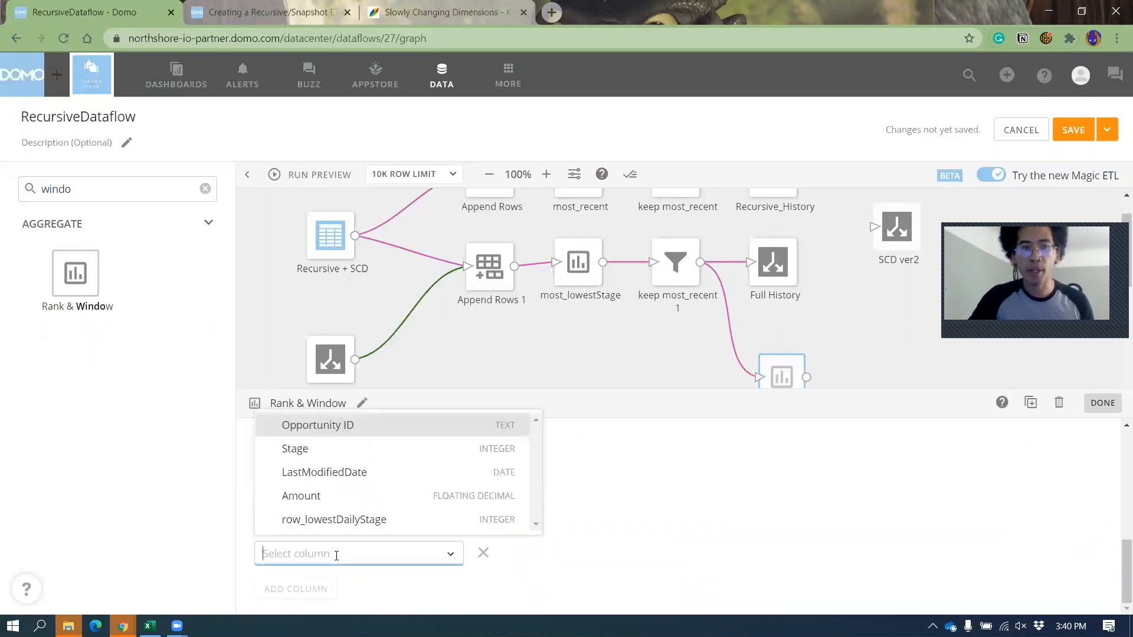
left_click(393, 436)
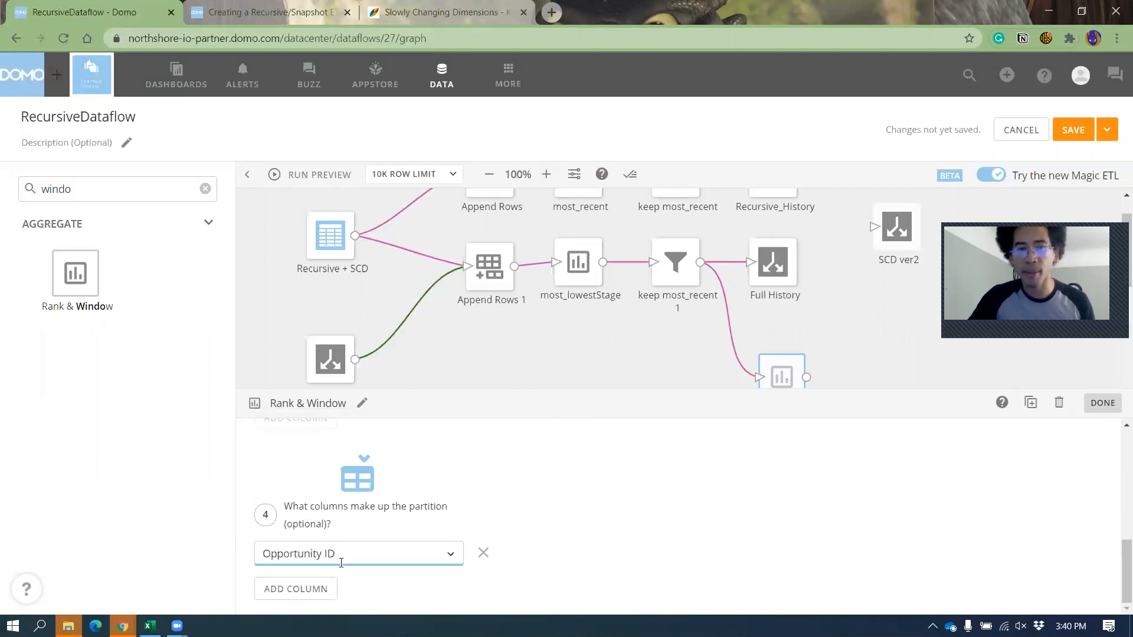
scroll(341, 563, "up", 5)
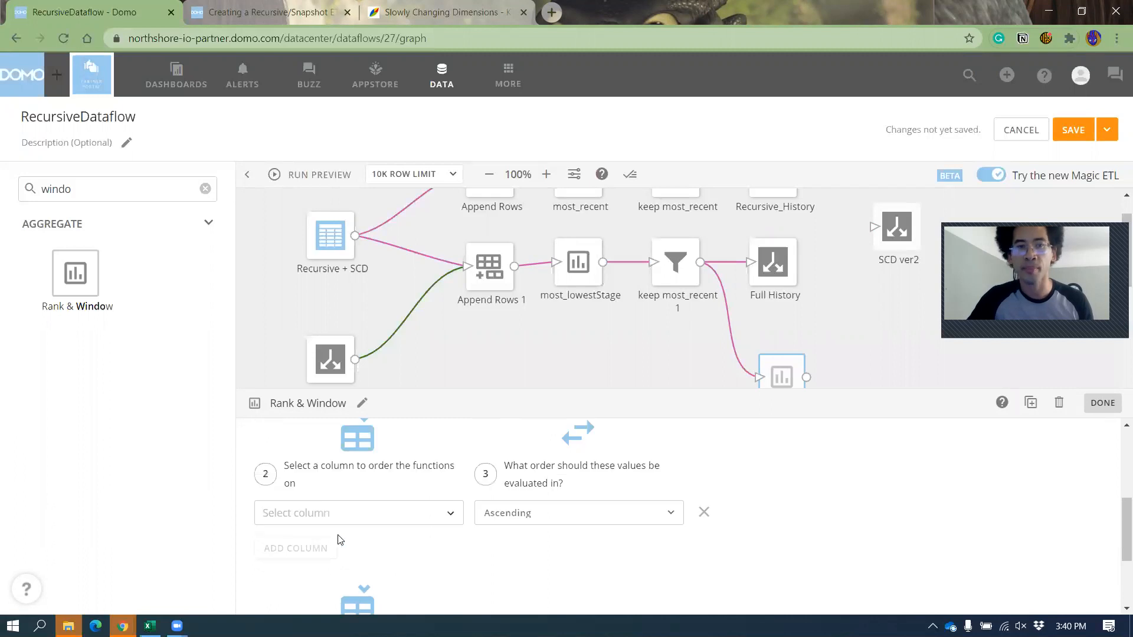
left_click(342, 529)
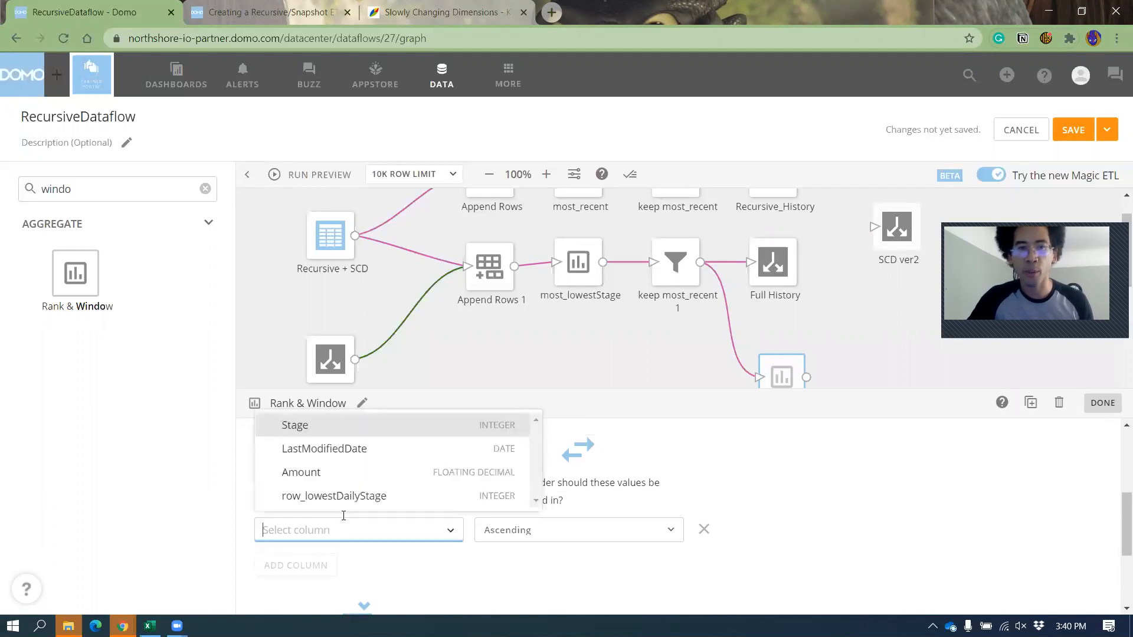
left_click(350, 450)
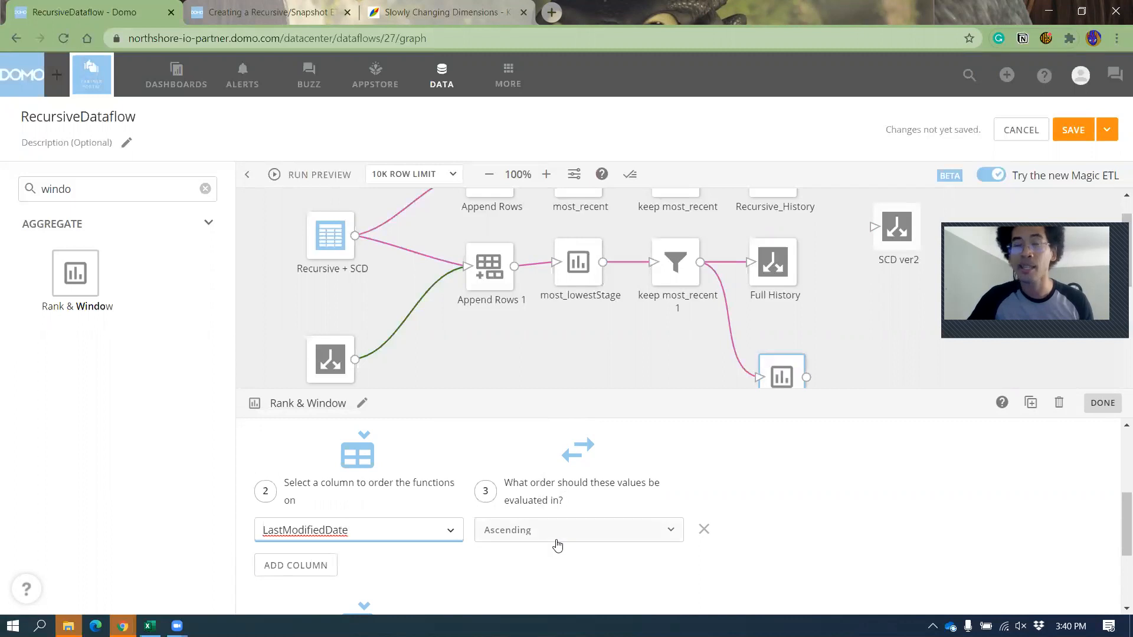
scroll(555, 549, "up", 3)
scroll(550, 552, "down", 3)
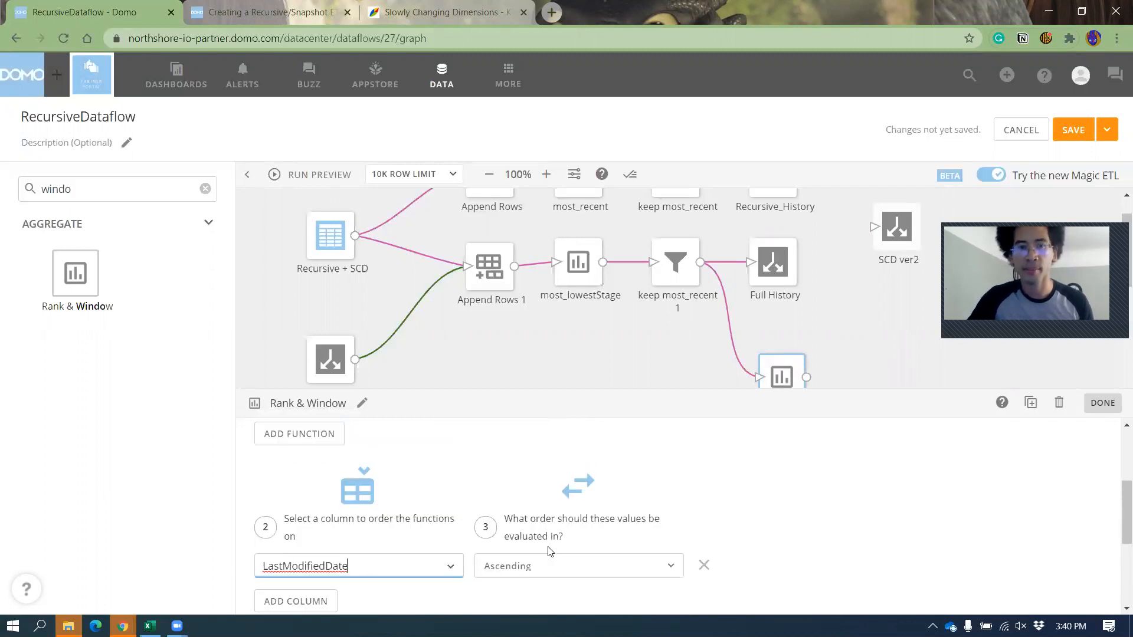
scroll(549, 552, "down", 3)
scroll(550, 552, "down", 3)
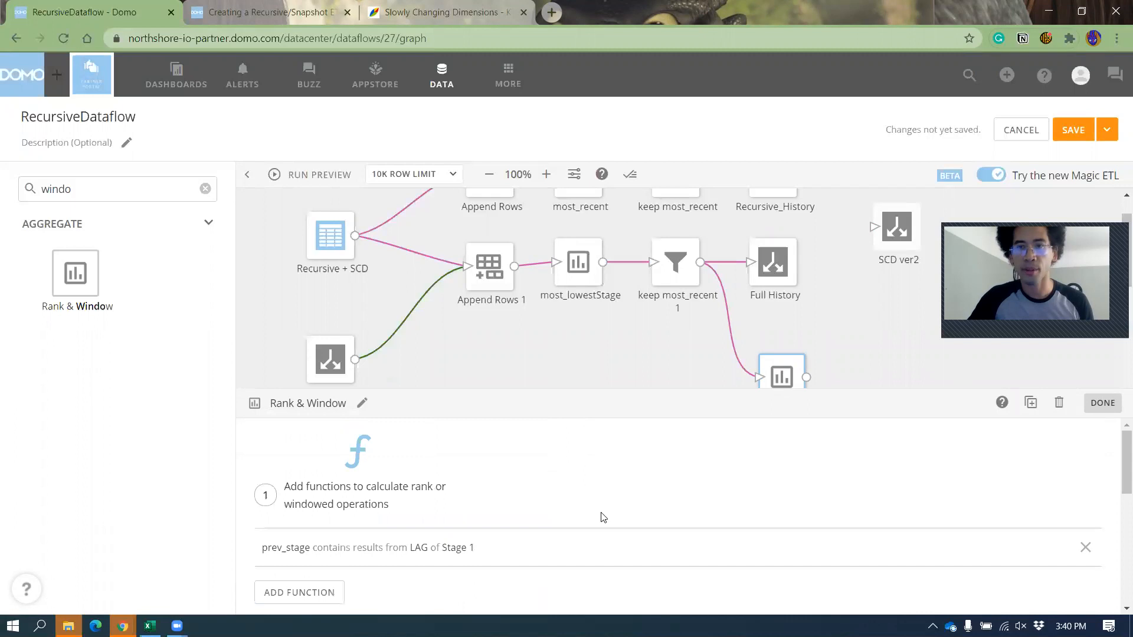
left_click(624, 358)
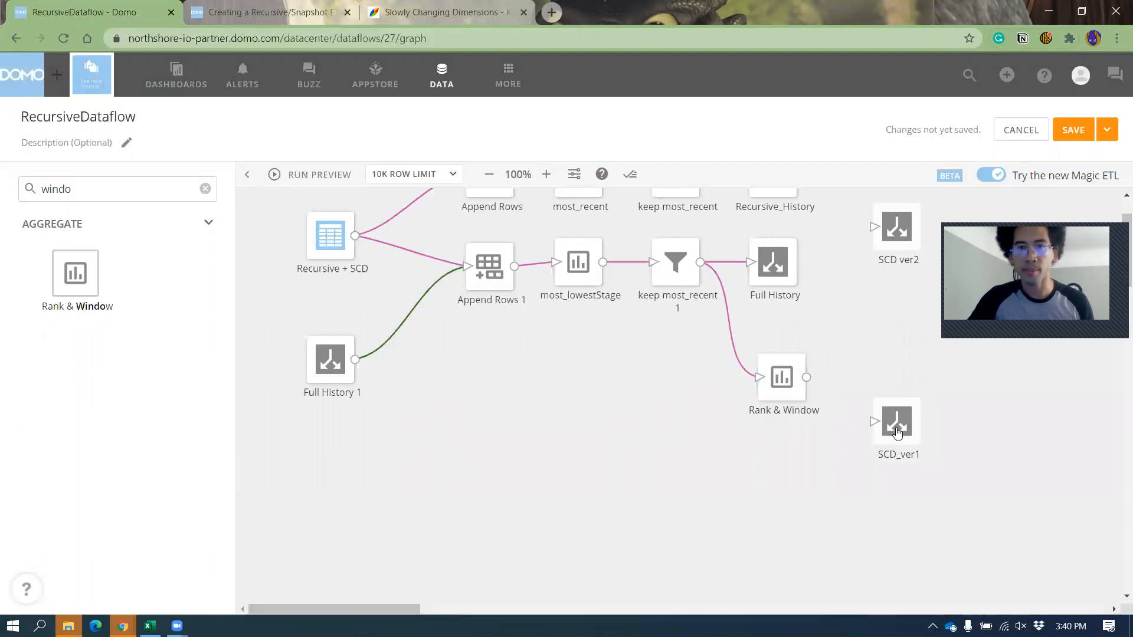
Rename the Rank & Window tile as prev_stage.
left_click(761, 376)
left_click(303, 414)
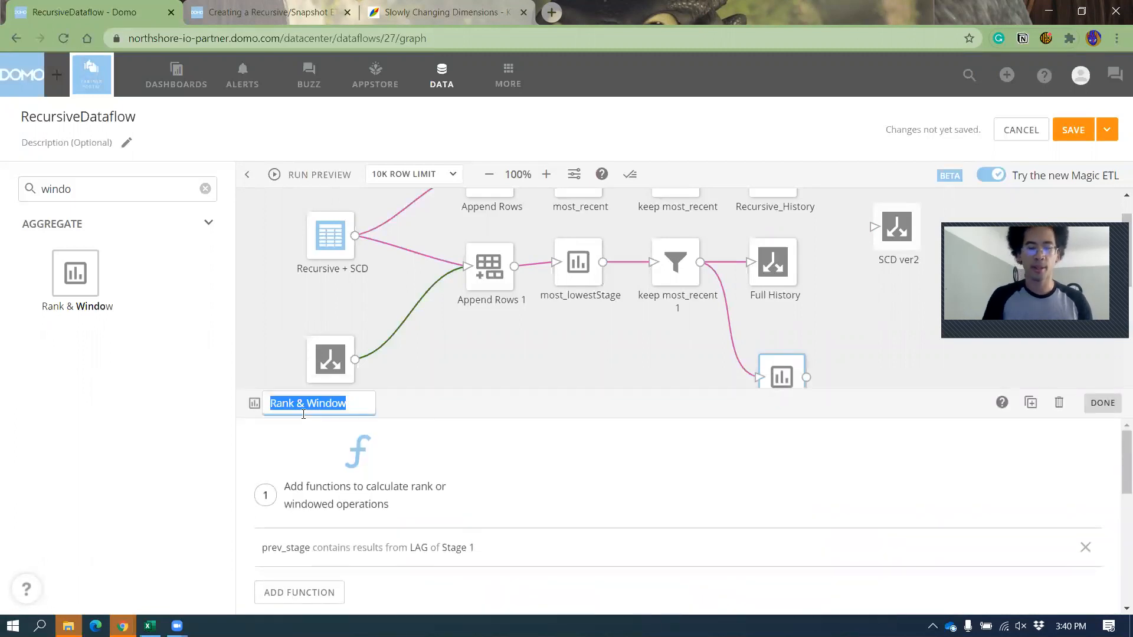
type("prev_stage")
key("Tab")
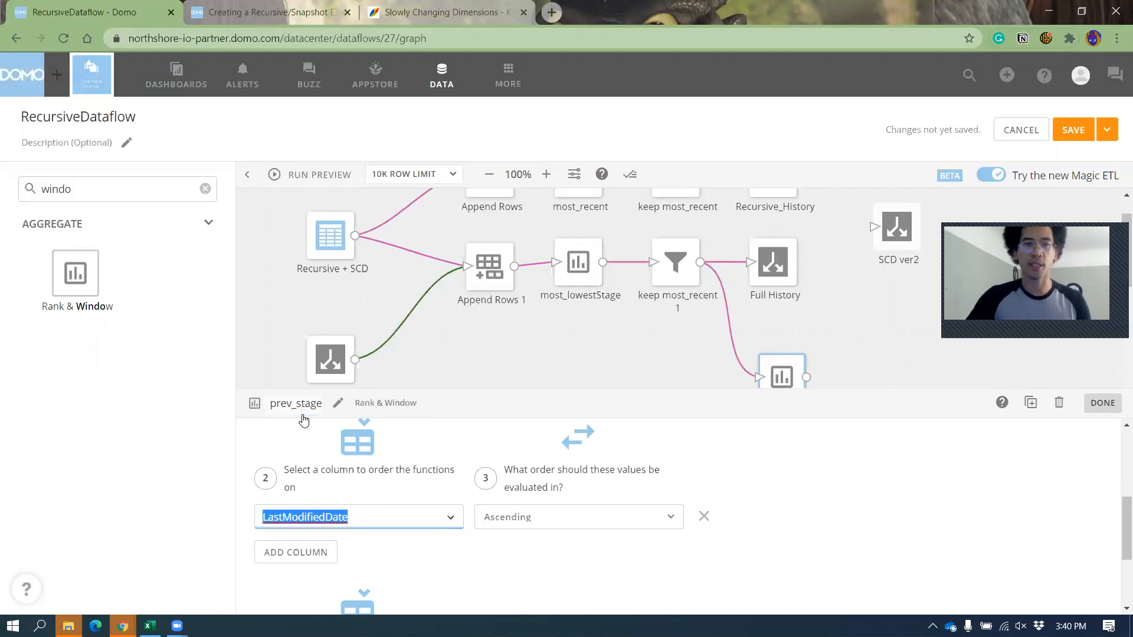
left_click(468, 351)
Move SCD_ver1 aside, place an Add Formula tile after prev_stage and connect prev_stage to it.
left_click_drag(907, 454, 948, 472)
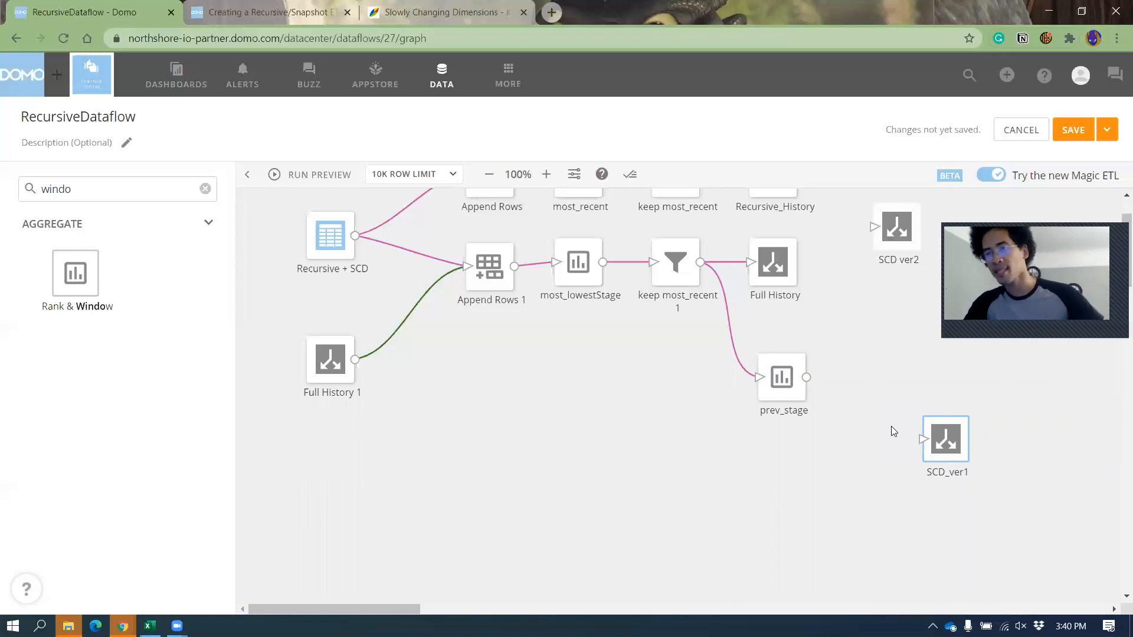
double_click(190, 198)
type("form")
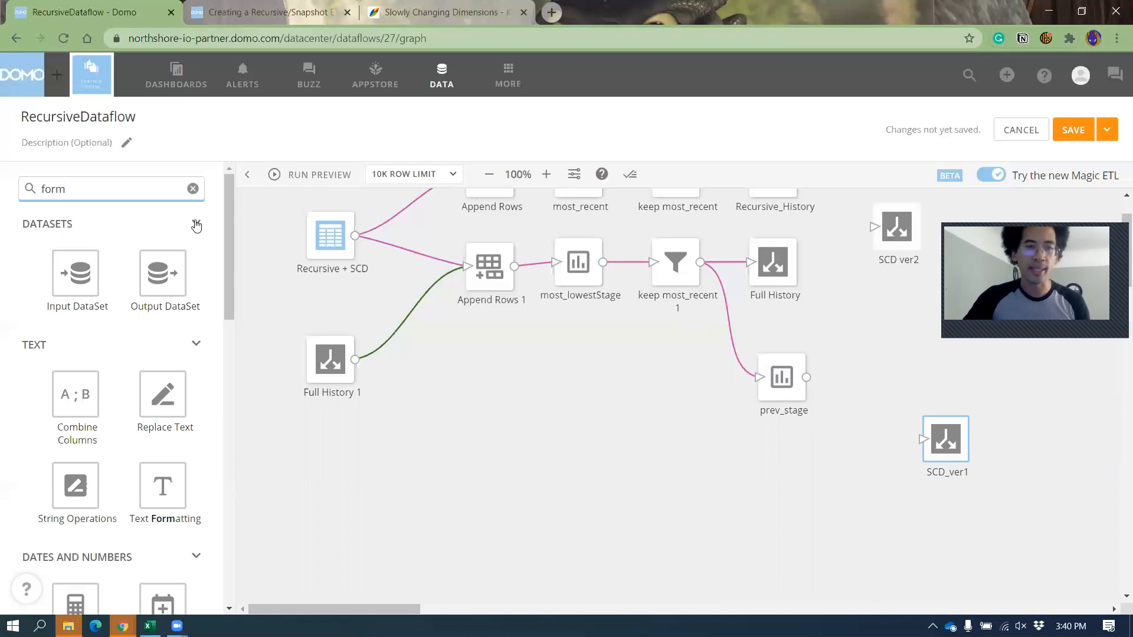
scroll(171, 446, "down", 5)
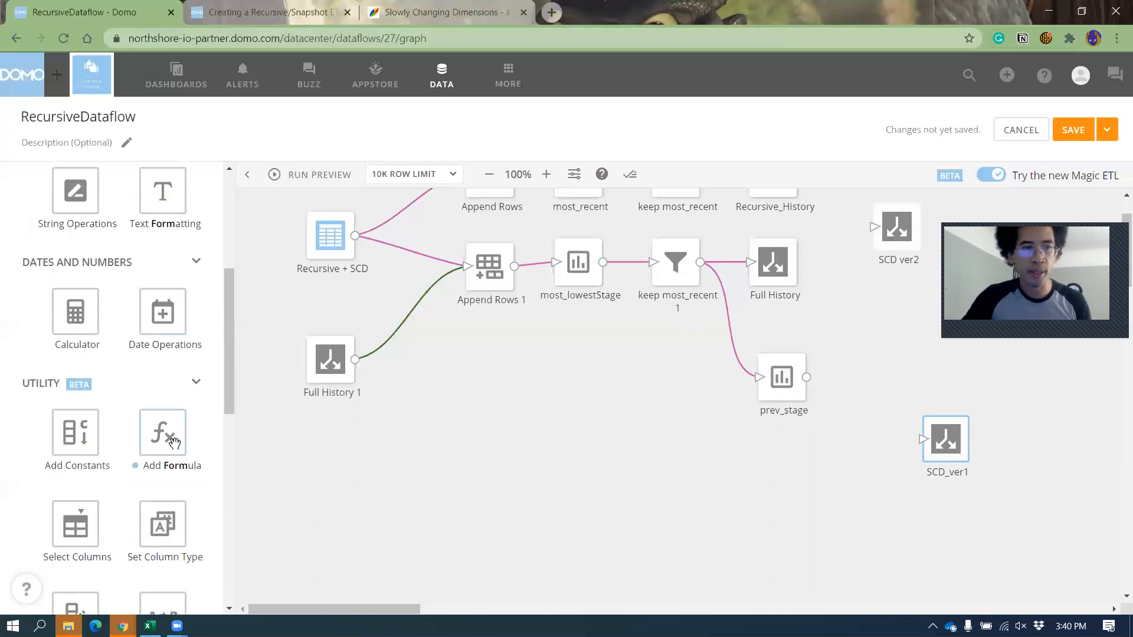
left_click_drag(174, 443, 886, 391)
left_click(836, 337)
left_click_drag(806, 378, 868, 377)
Name the Add Formula tile's output column is_newStage and open its expanded formula editor.
left_click(878, 378)
left_click(302, 489)
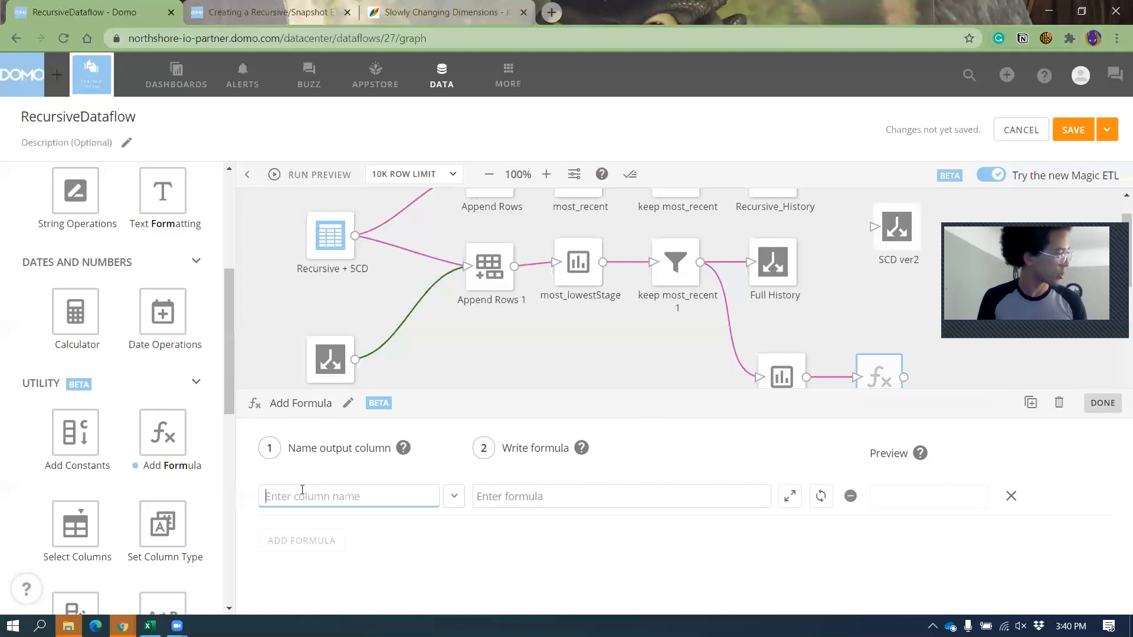
type("is_new")
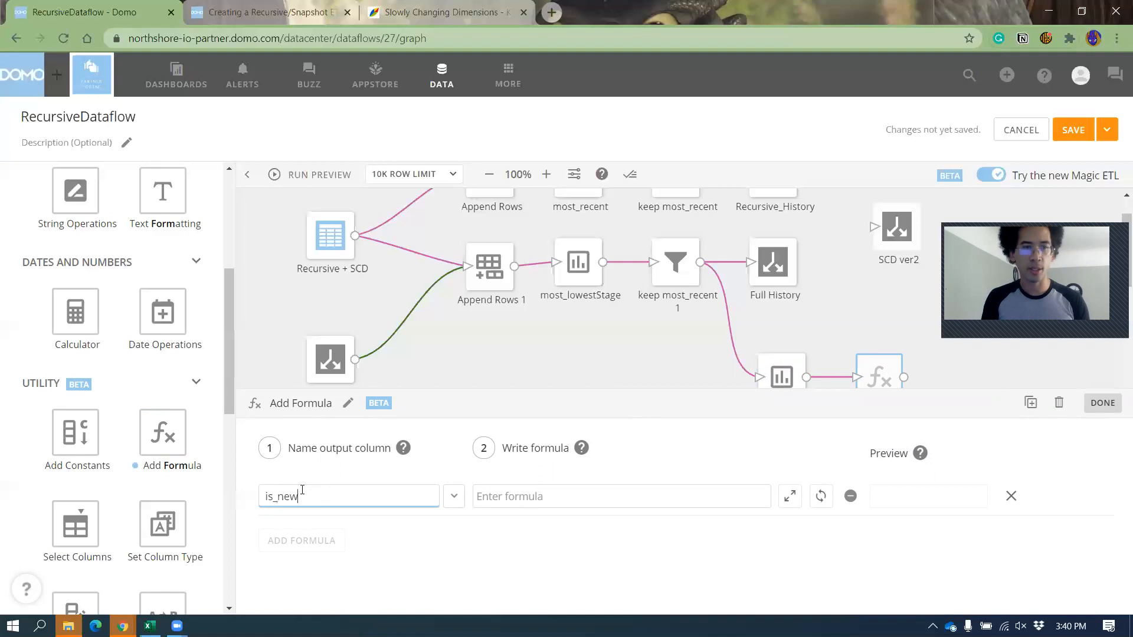
type("stage")
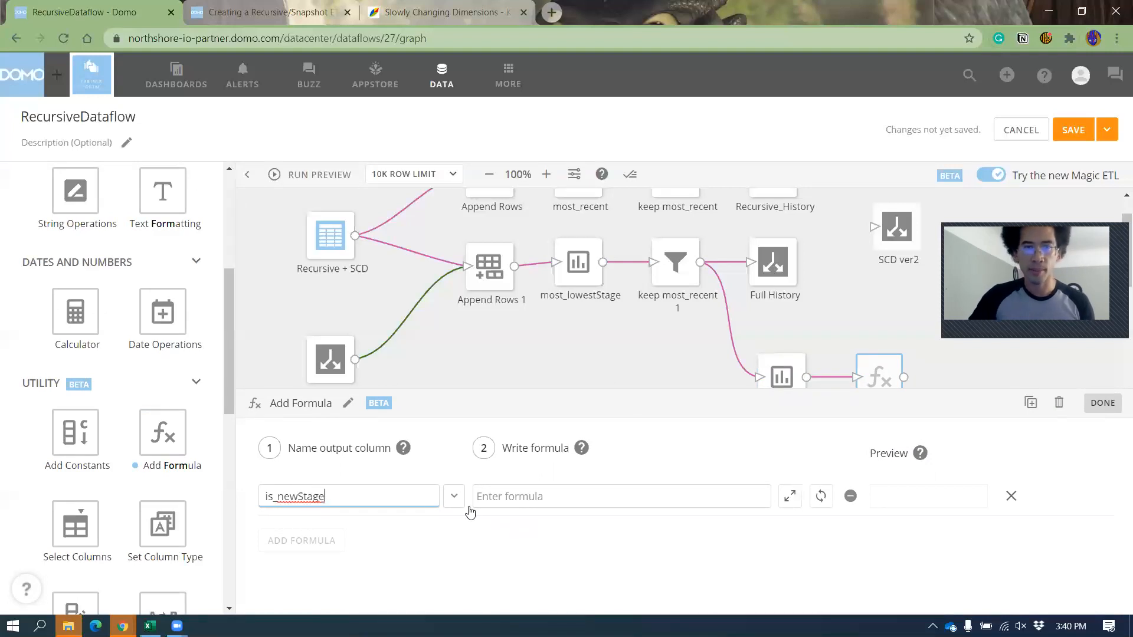
left_click(790, 498)
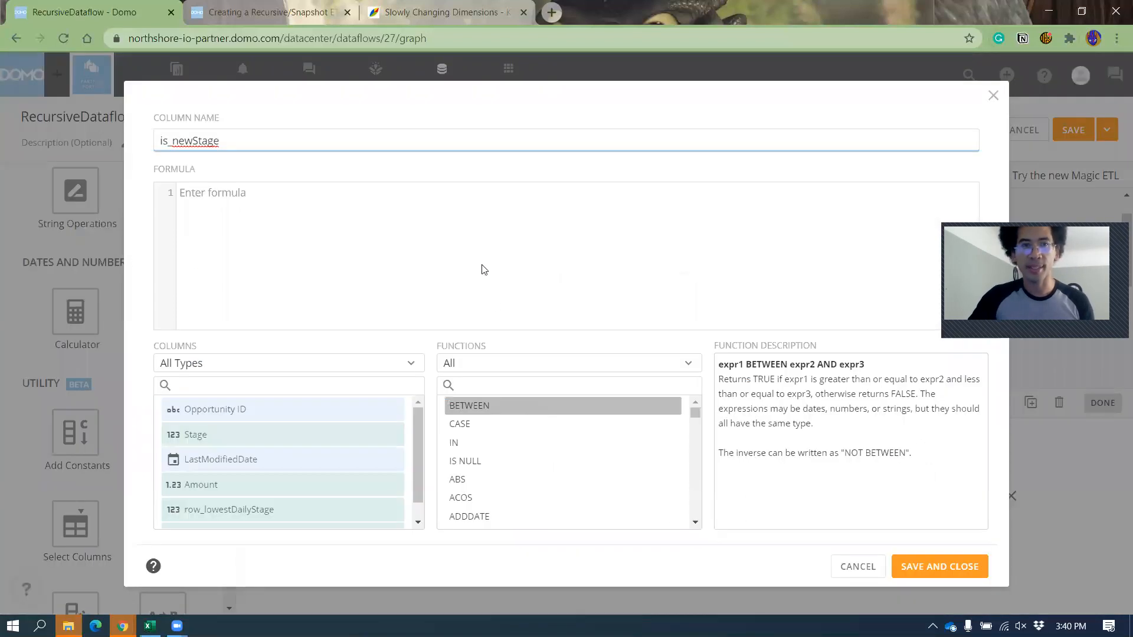
Write and save the is_newStage formula: case when `prev_stage` is null OR `prev_stage` <> `Stage` then 1 else 0 end.
type("case")
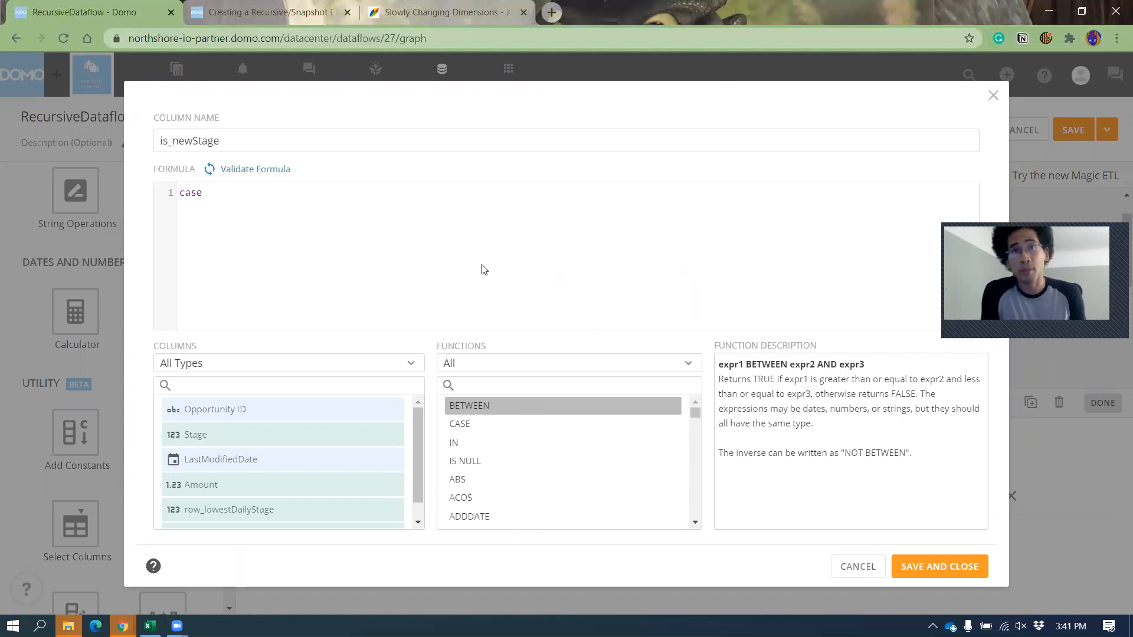
type("when")
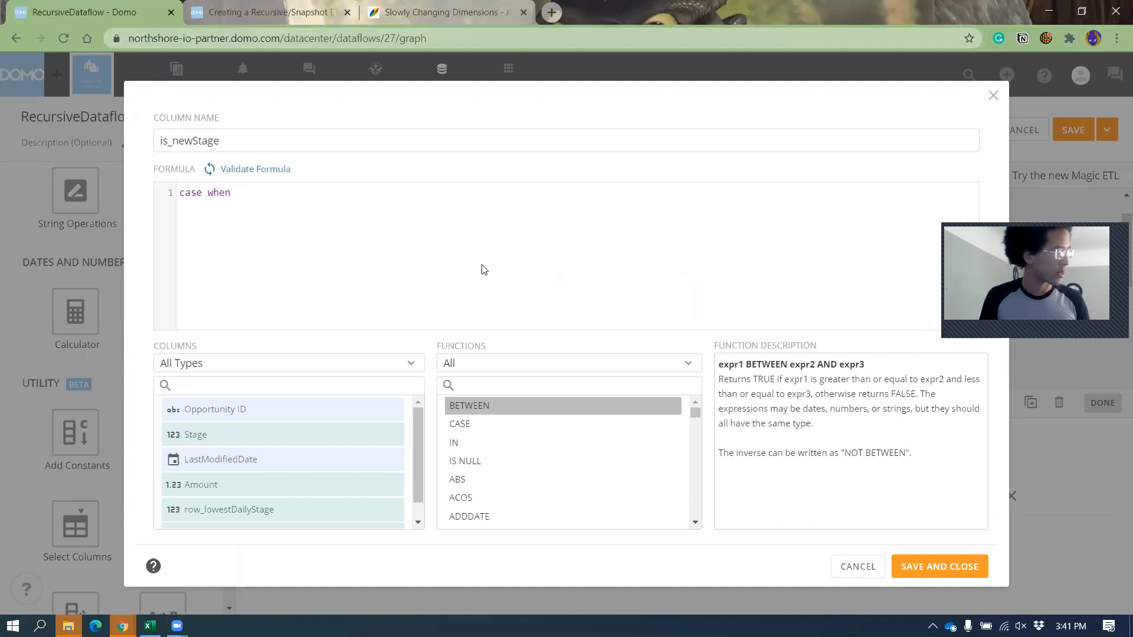
type("`pr")
key("Return")
type("is")
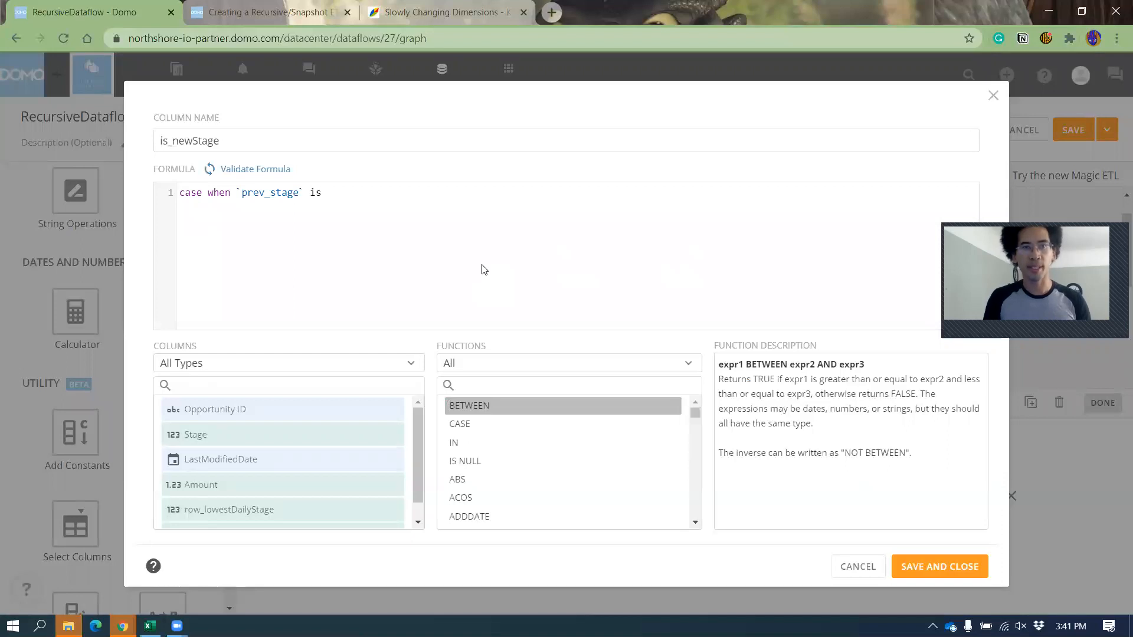
type(" null OR `pre")
key("Return")
type("<>")
type(" `sta")
key("Return")
type("then 1 ")
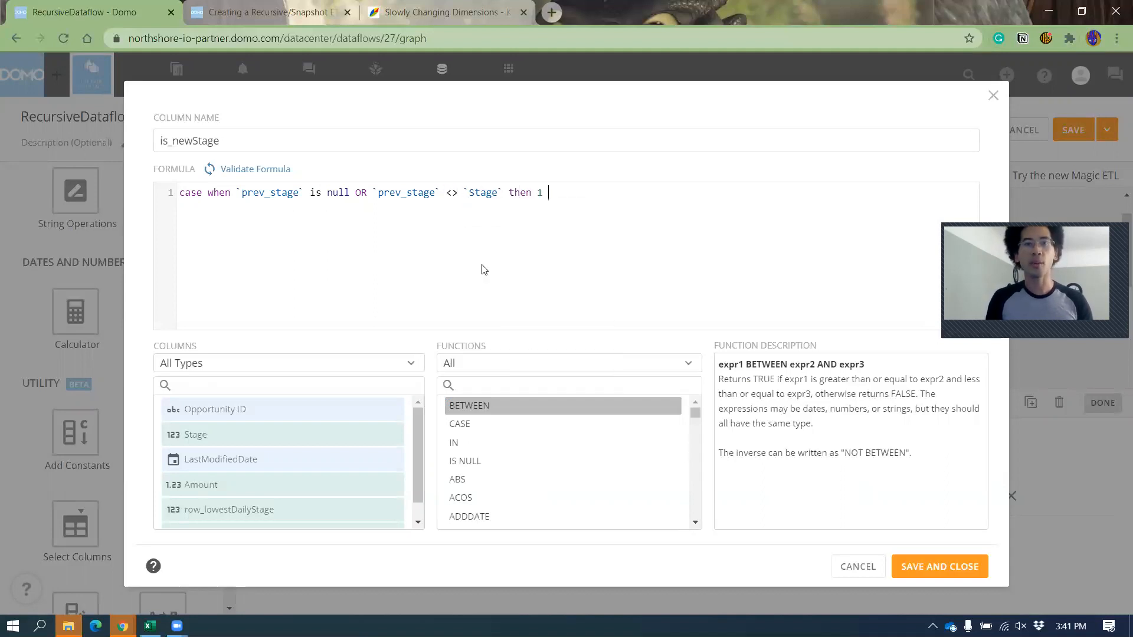
type("else 0 end")
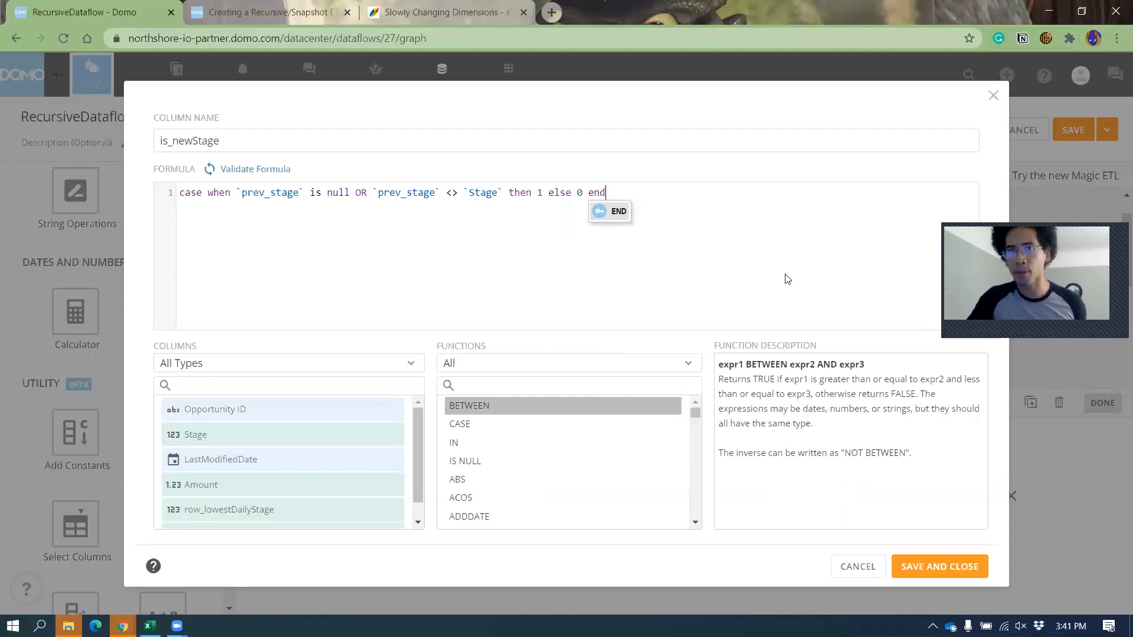
double_click(755, 198)
left_click(385, 226)
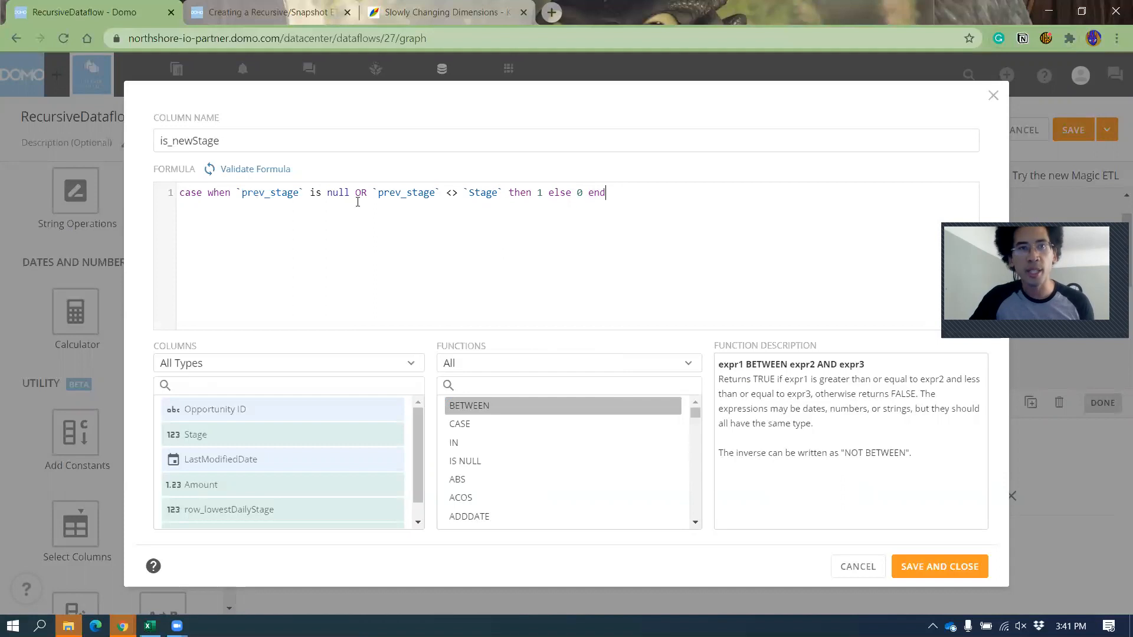
left_click_drag(294, 192, 512, 192)
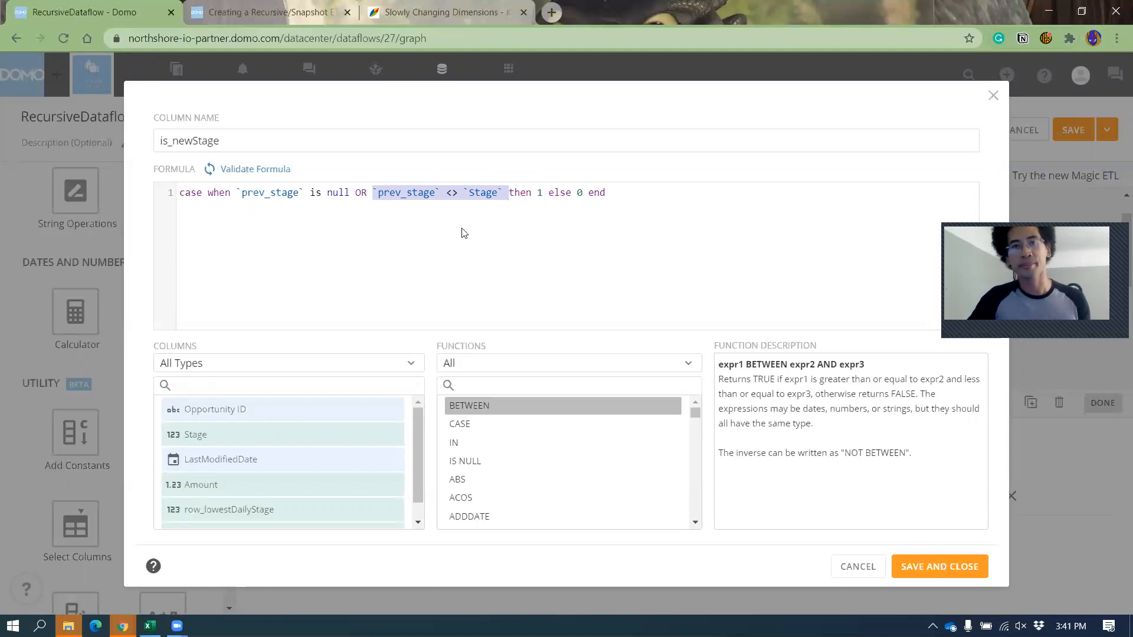
left_click(590, 278)
left_click(938, 571)
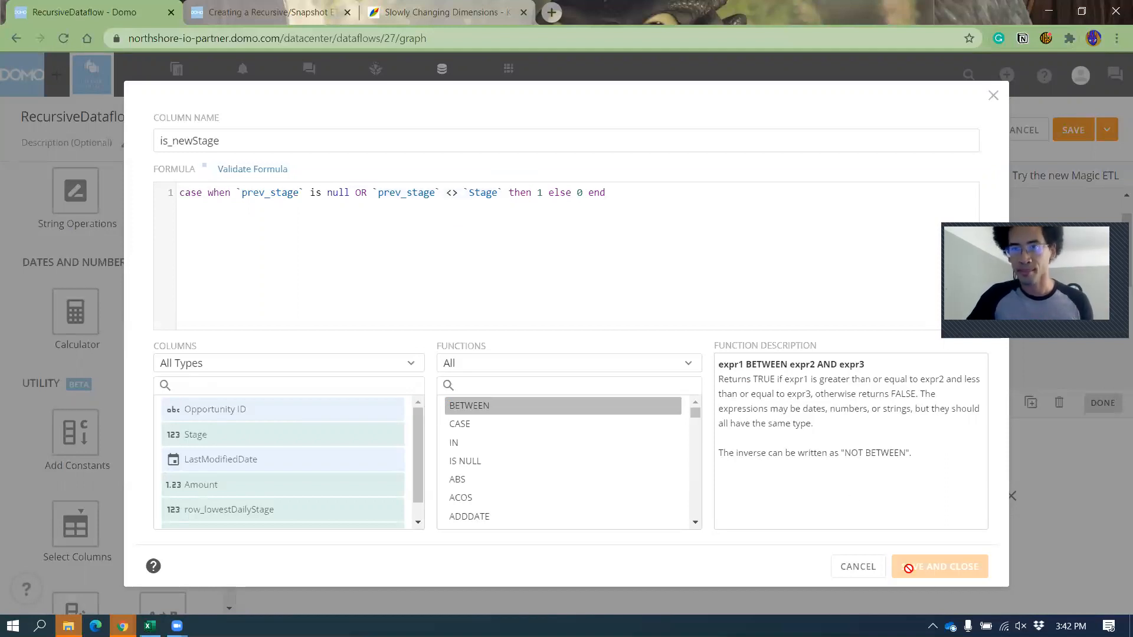
left_click(838, 364)
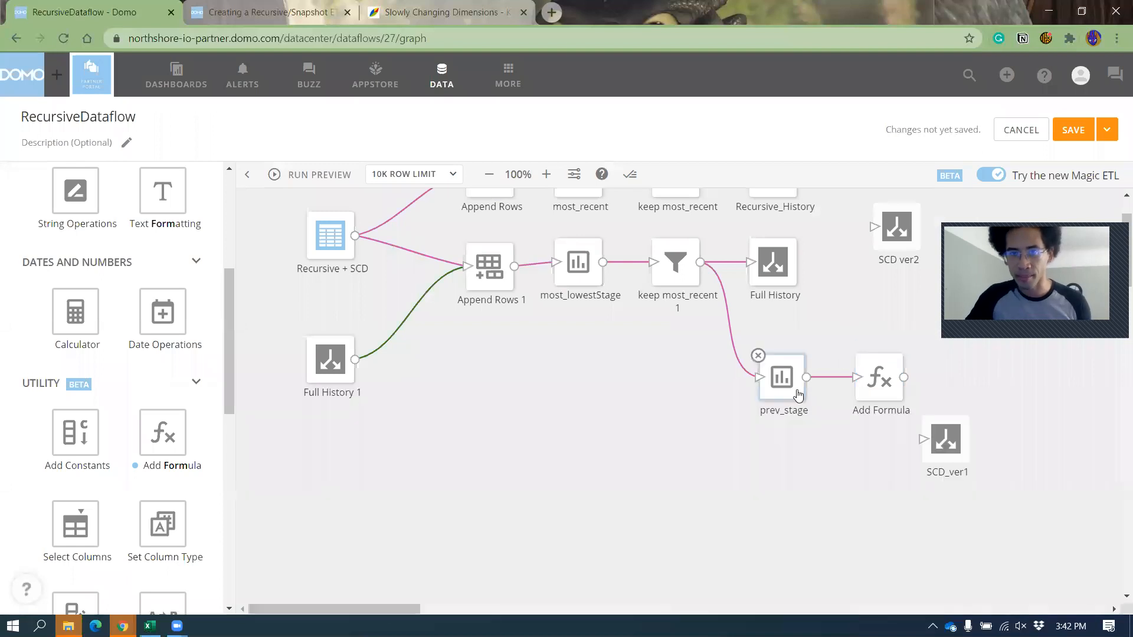
Rename the Add Formula tile as is_newStage.
left_click(880, 377)
left_click(303, 407)
type("is_newStage")
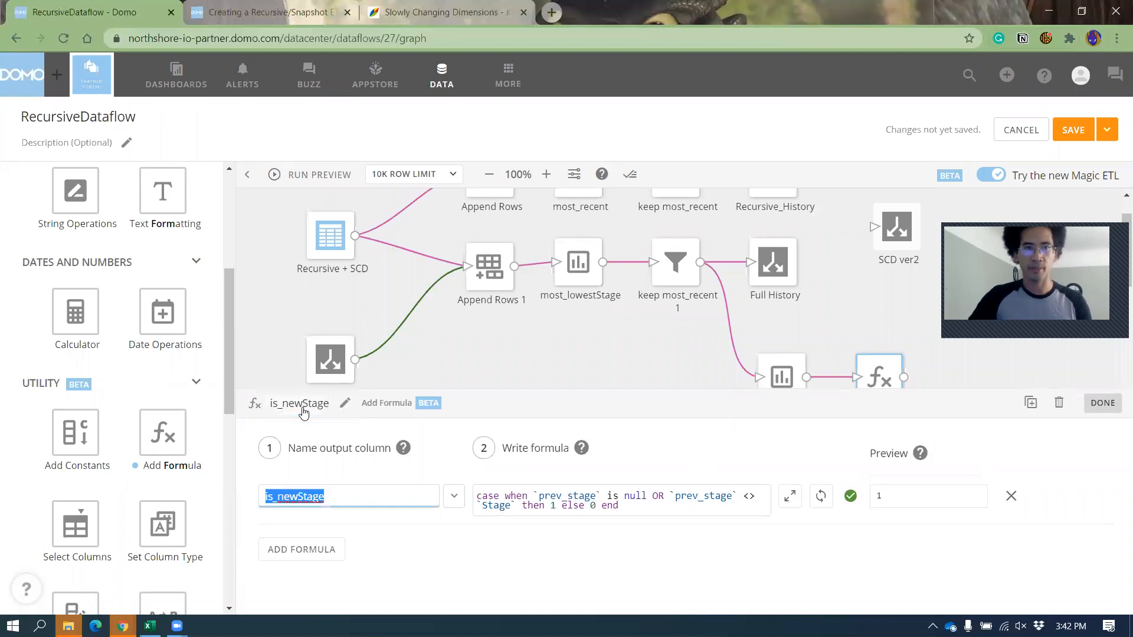
key("Tab")
left_click(532, 328)
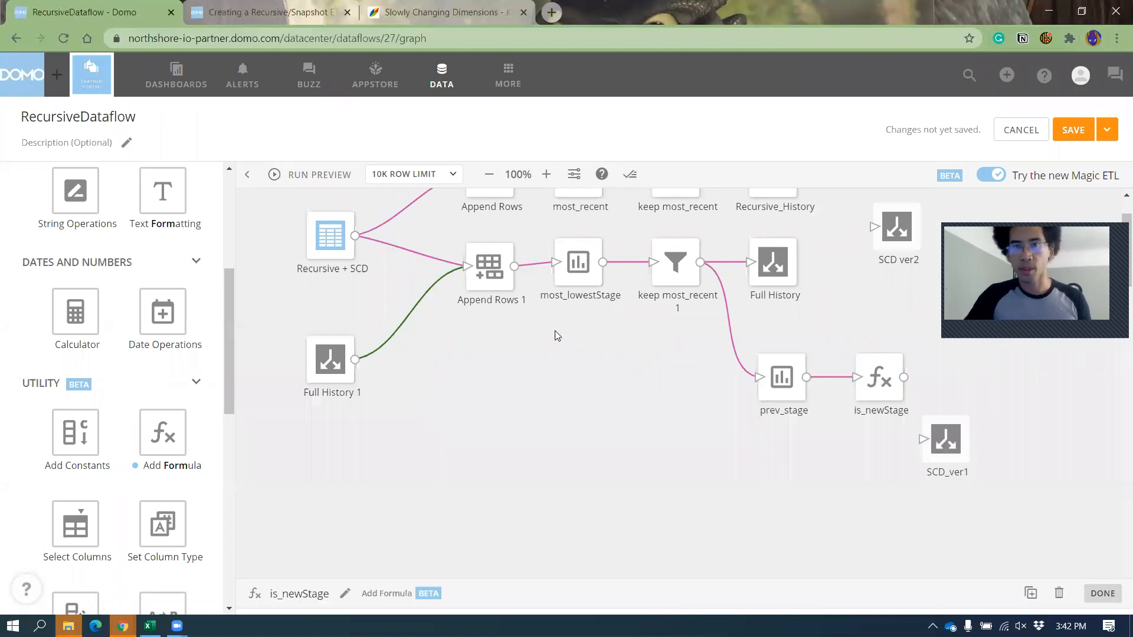
Move SCD_ver1 aside and place a Filter Rows tile between is_newStage and SCD_ver1, connected to both.
left_click_drag(948, 452, 1040, 395)
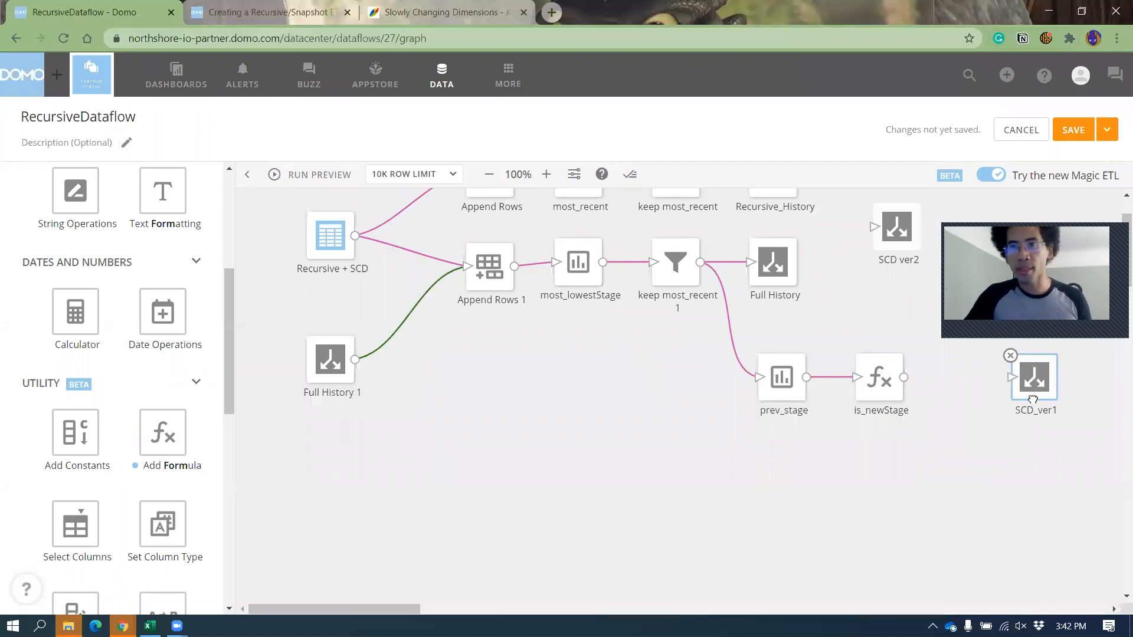
scroll(135, 350, "up", 5)
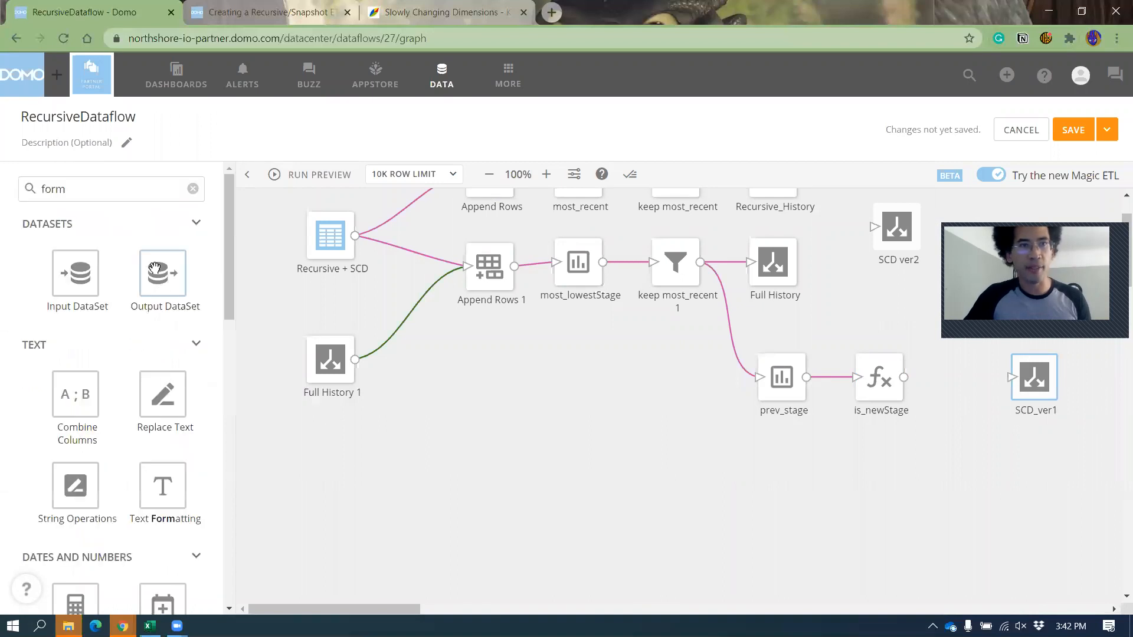
left_click(148, 184)
key("ctrl+a")
type("filter")
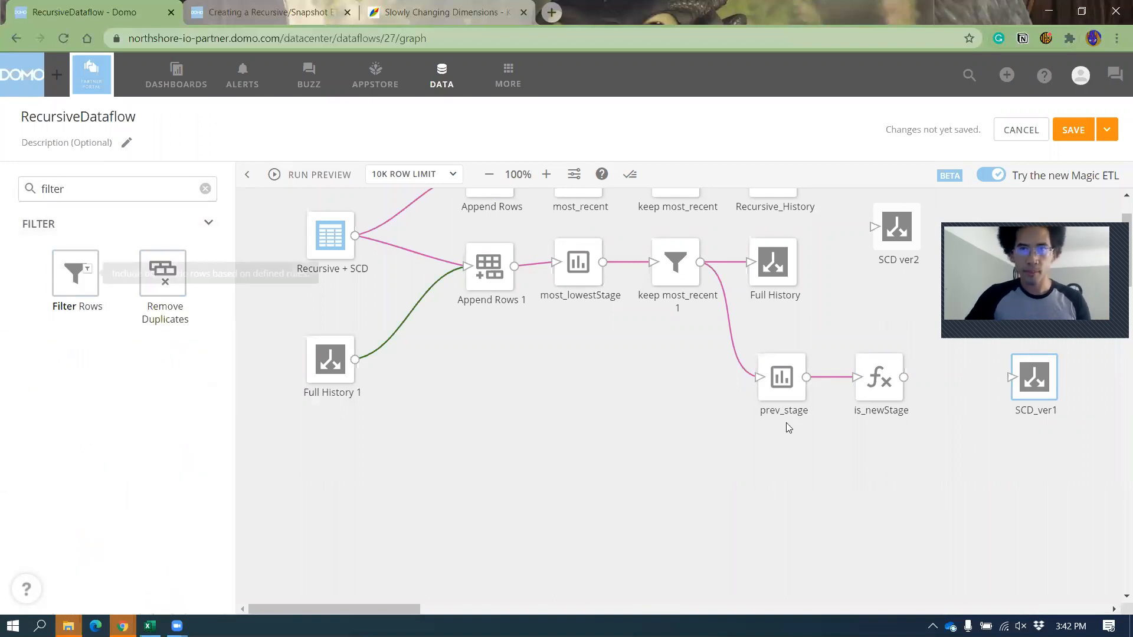
left_click_drag(788, 427, 1029, 384)
left_click(973, 391)
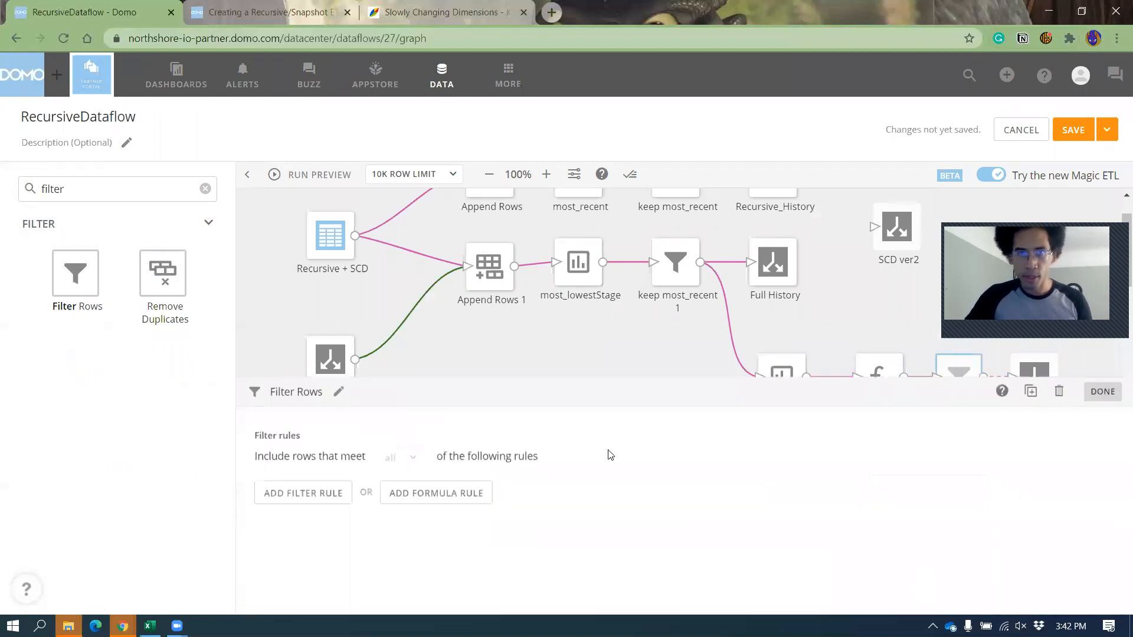
Add a filter rule to Filter Rows that keeps rows where is_newStage equals the specific value 1.
left_click(341, 511)
scroll(318, 494, "up", 1)
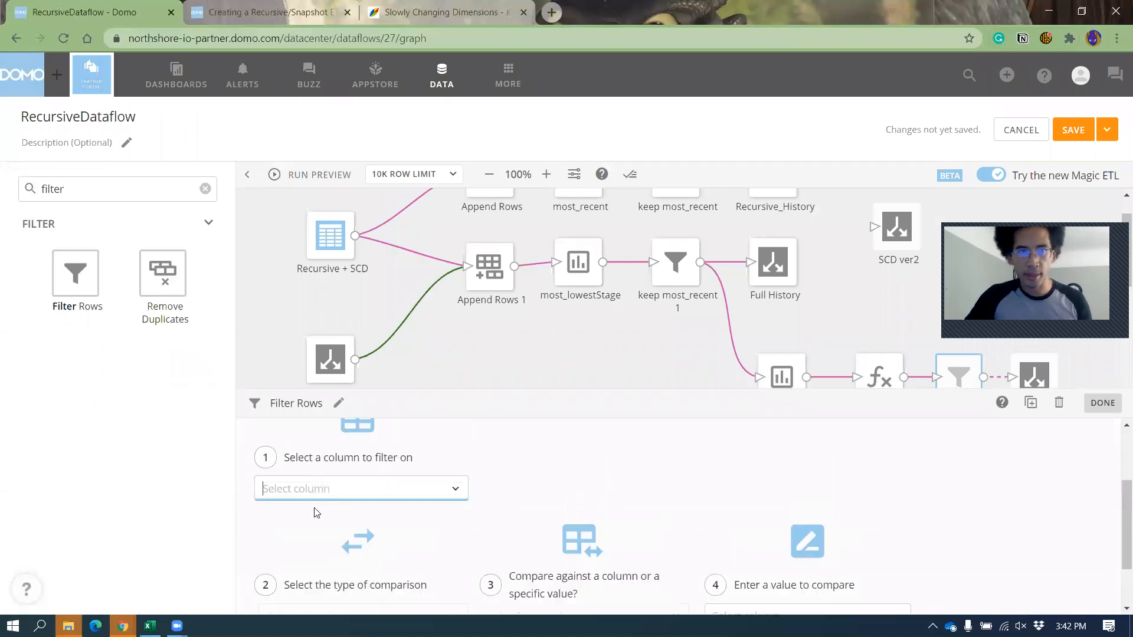
left_click(317, 495)
left_click(317, 464)
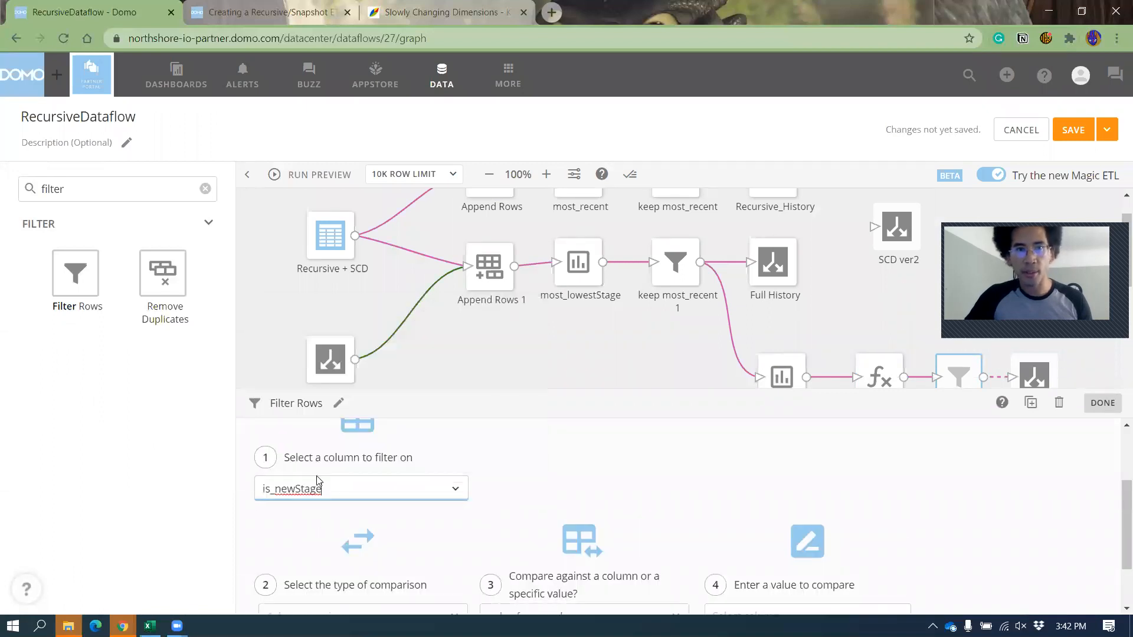
scroll(319, 472, "down", 1)
left_click(298, 542)
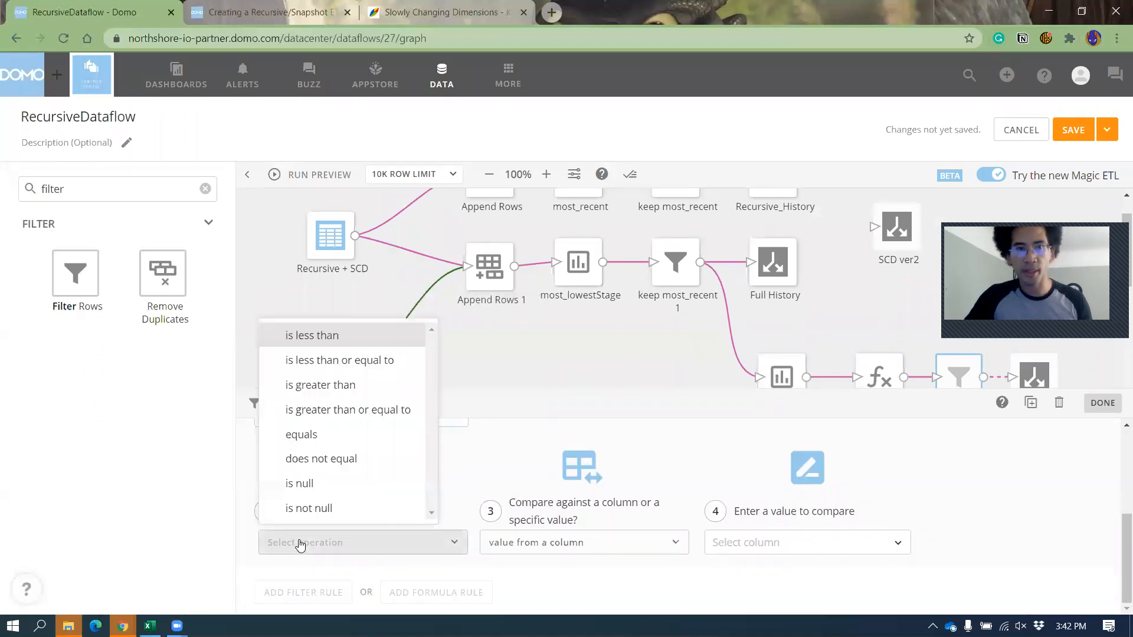
left_click(301, 434)
left_click(714, 543)
type("1")
left_click(634, 550)
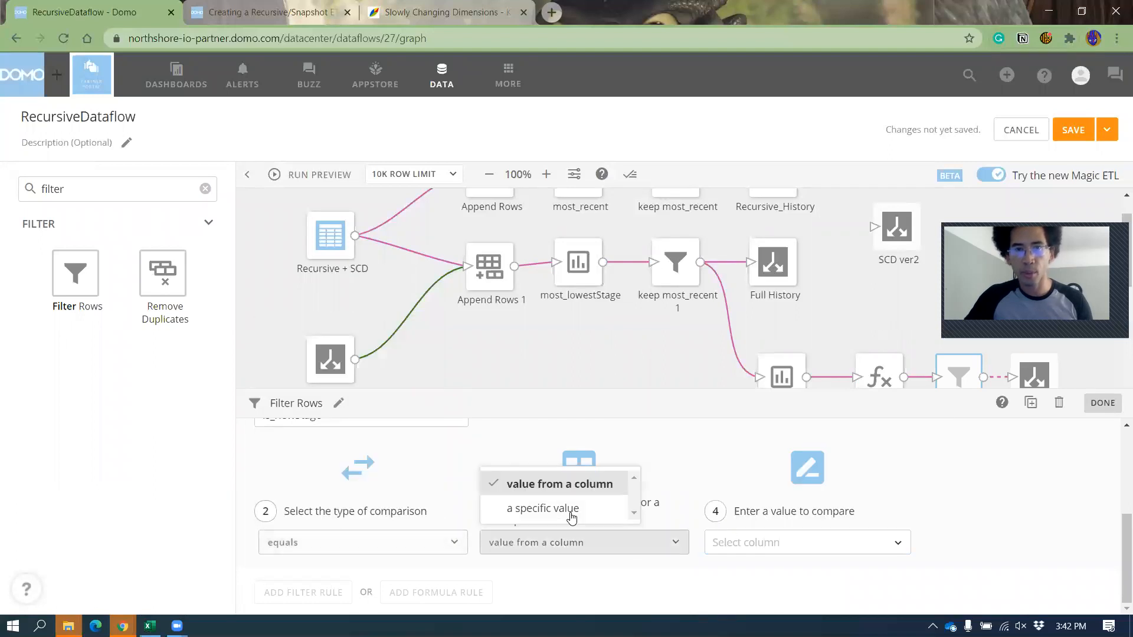
left_click(568, 512)
left_click(721, 436)
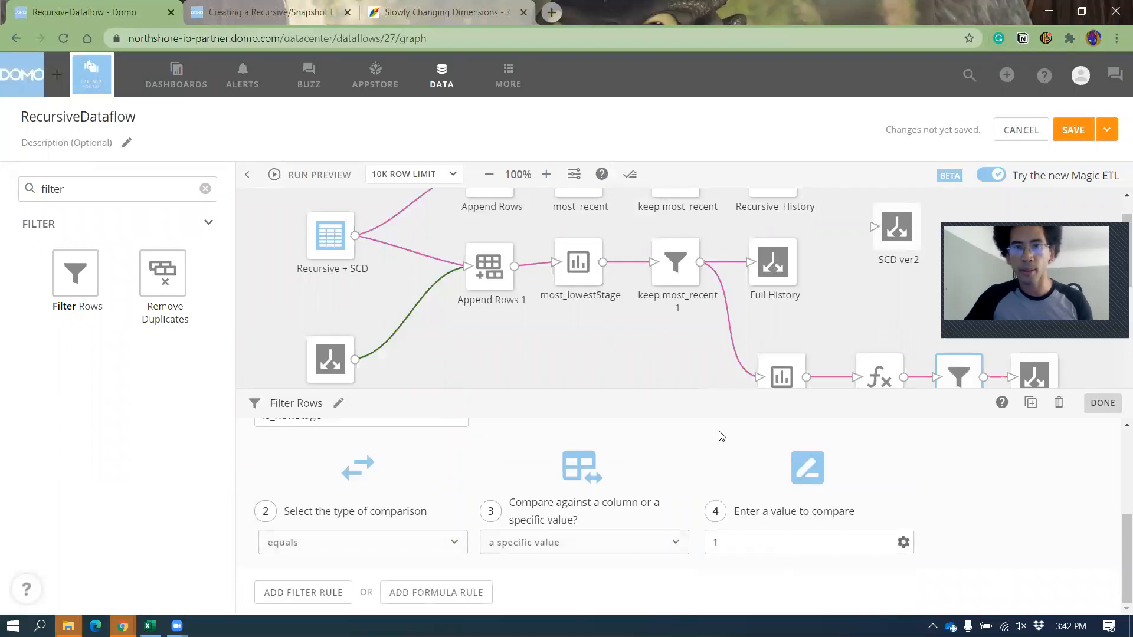
left_click(650, 329)
Place SCD ver2 below SCD_ver1 and feed it from Filter Rows, and save and run the dataflow.
left_click_drag(897, 231, 1048, 490)
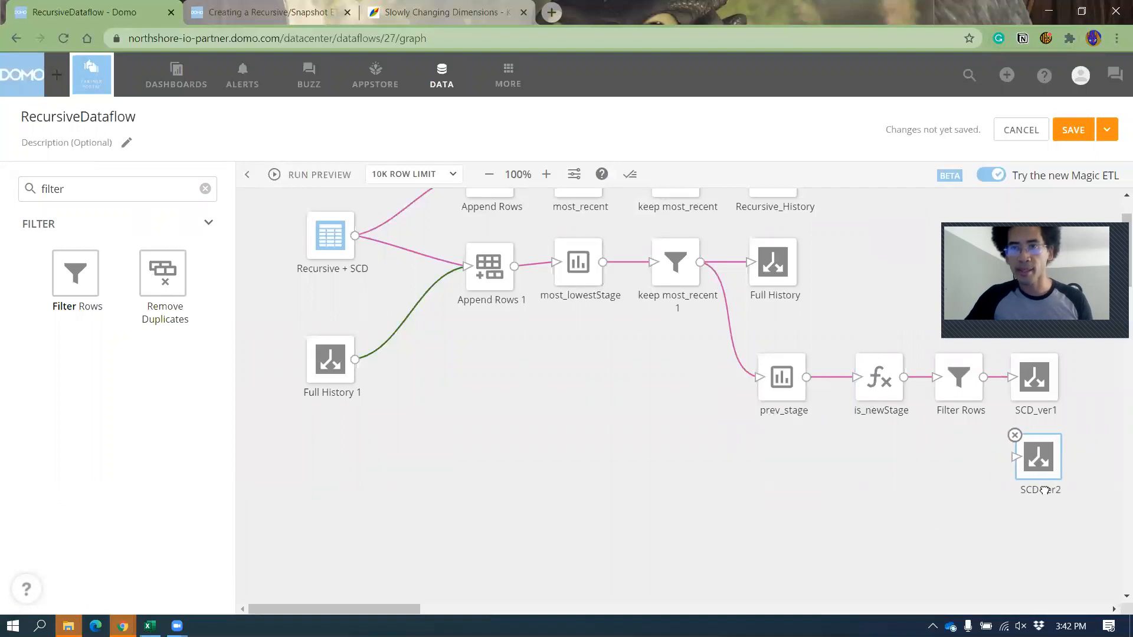
left_click_drag(984, 378, 1011, 455)
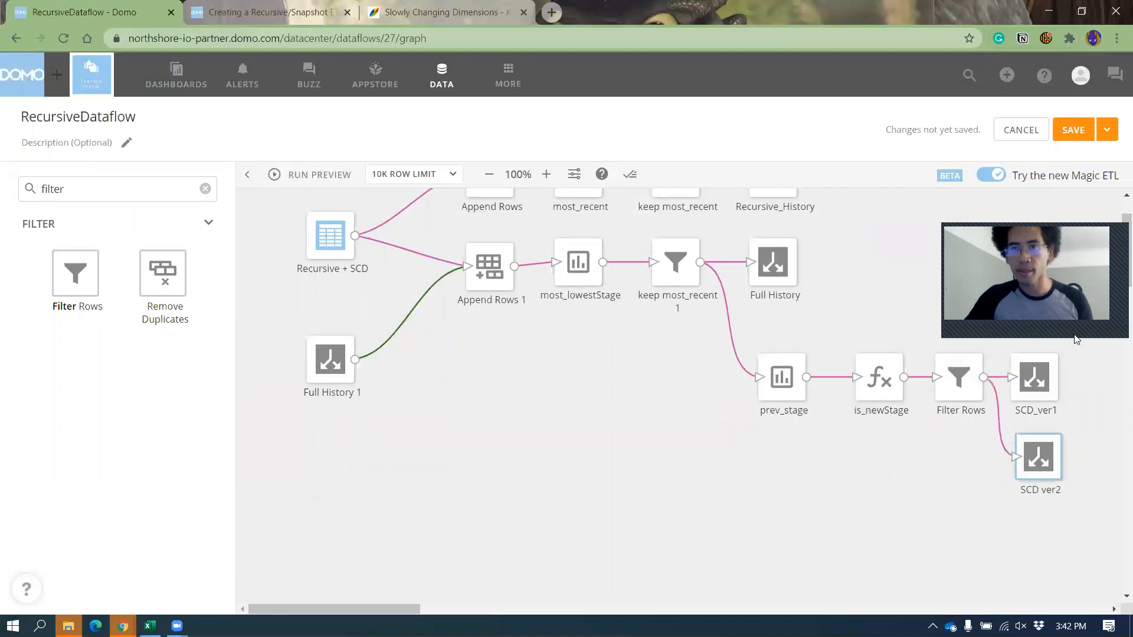
left_click(1073, 130)
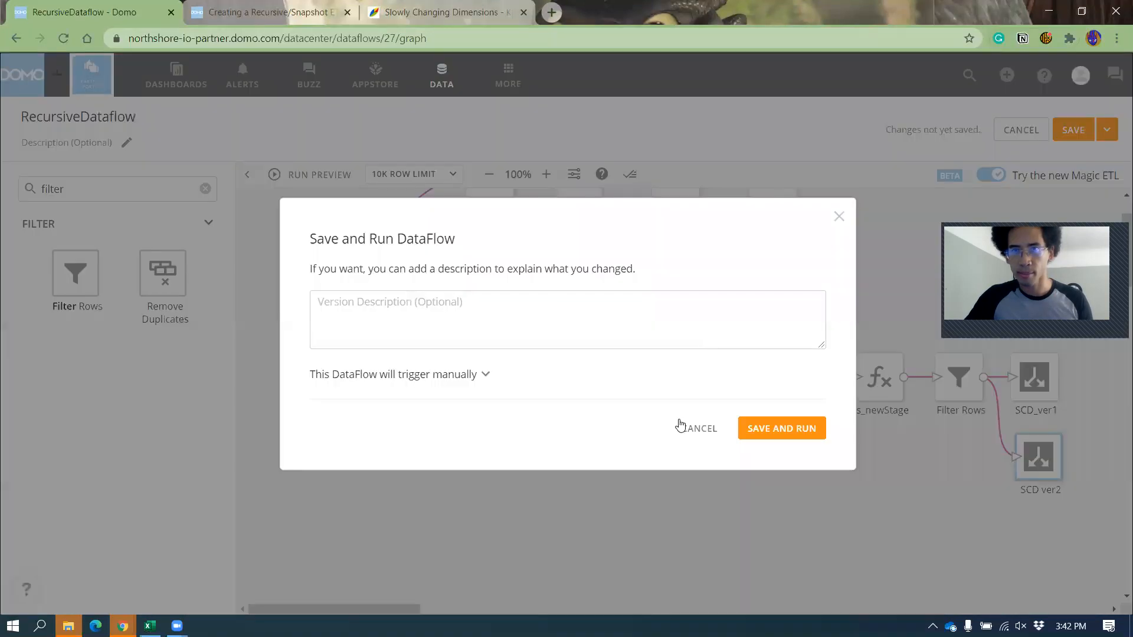
left_click(786, 431)
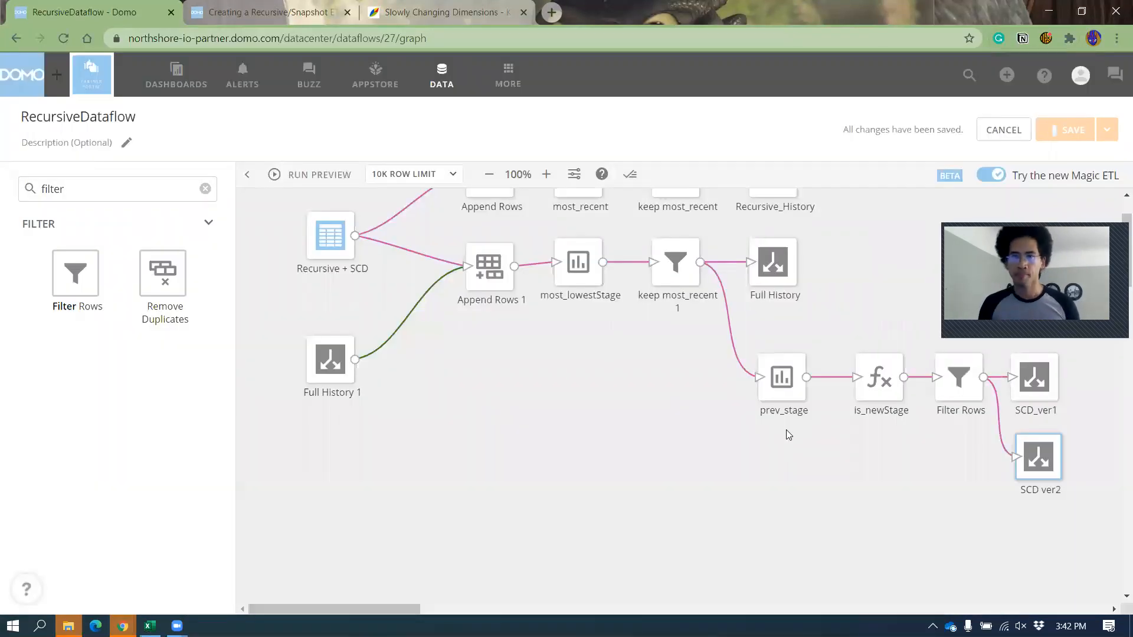
Switch to the Excel workbook and highlight the prev_stage column of the example table.
key("alt+Tab")
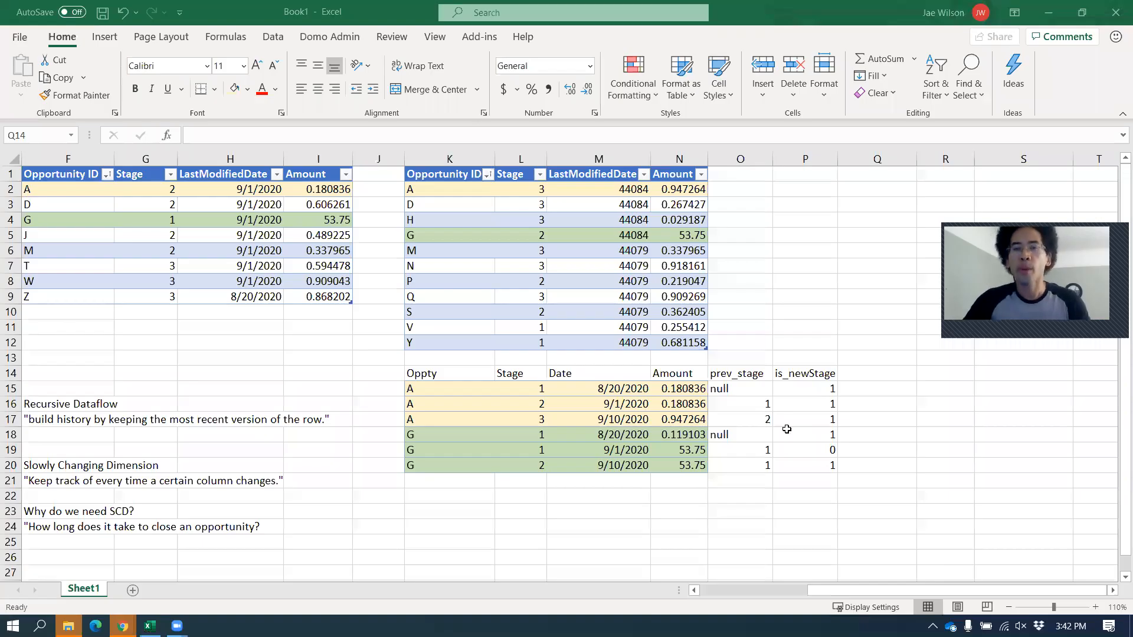
left_click(787, 431)
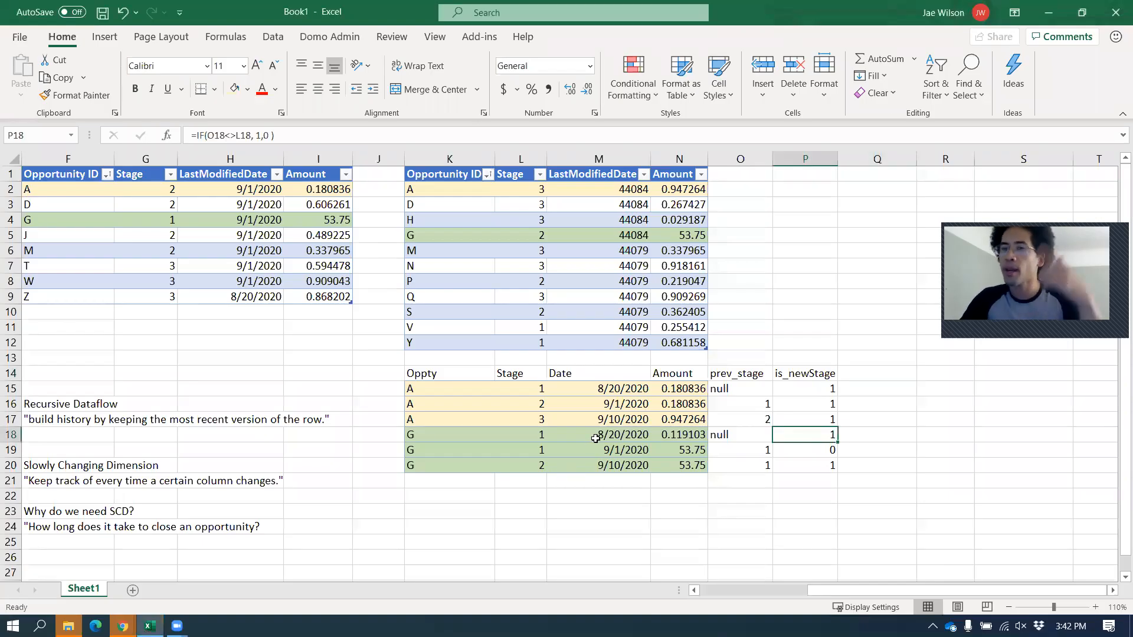
left_click_drag(725, 373, 736, 467)
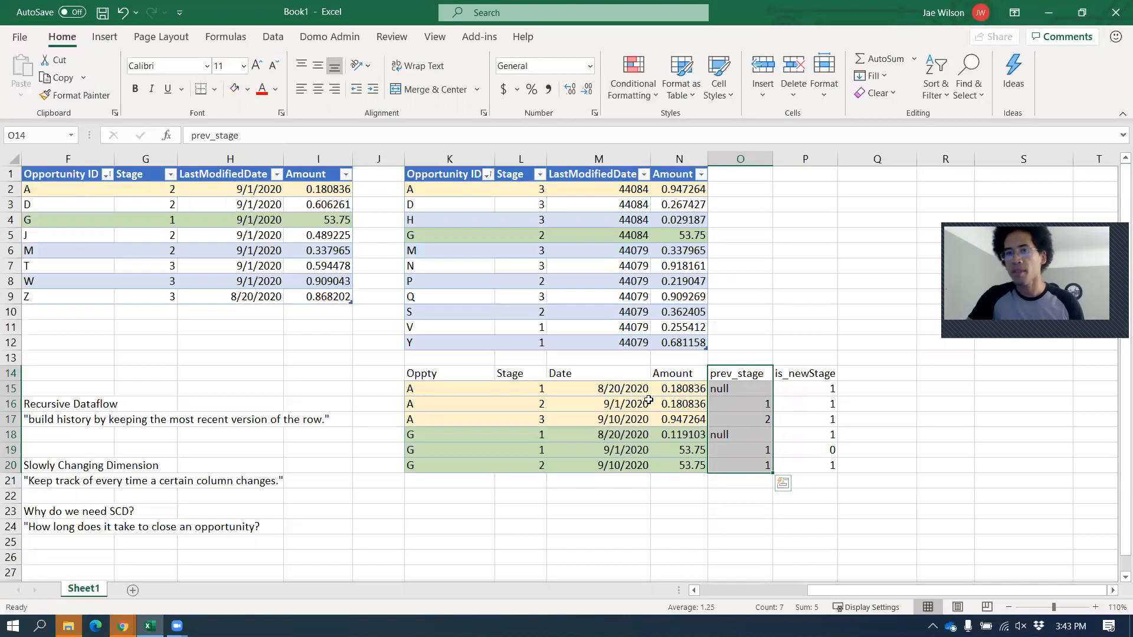
Move the is_newStage cells P14:P20 one column over to Q and enter the header prev_rep in P14.
left_click(800, 159)
left_click_drag(792, 382, 786, 466)
key("ctrl+shift+plus")
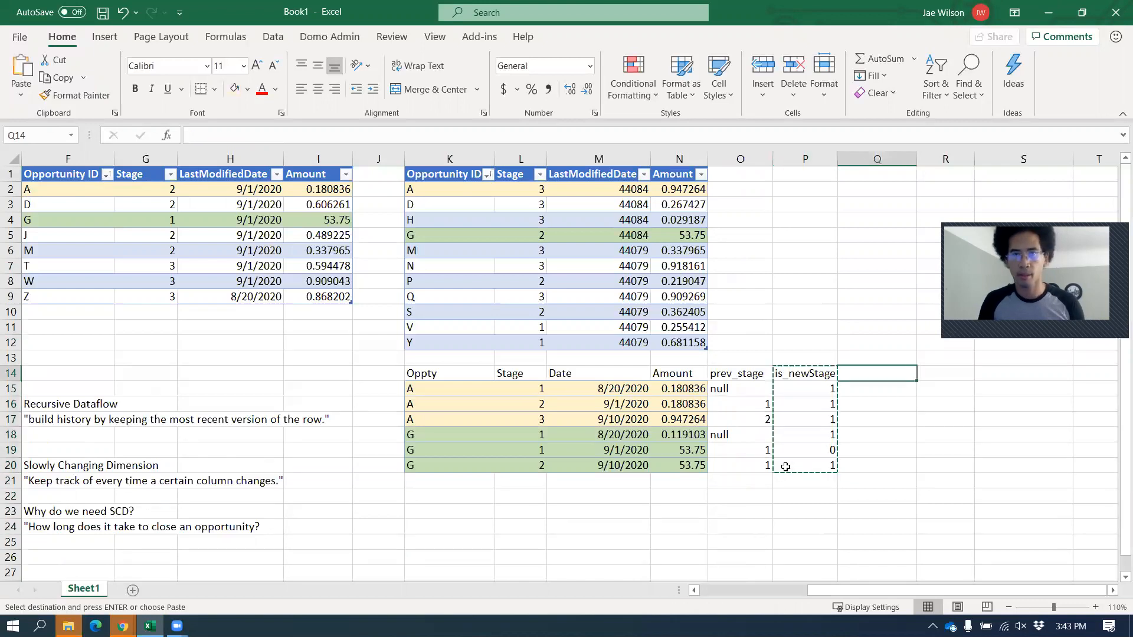
type("prev_rep")
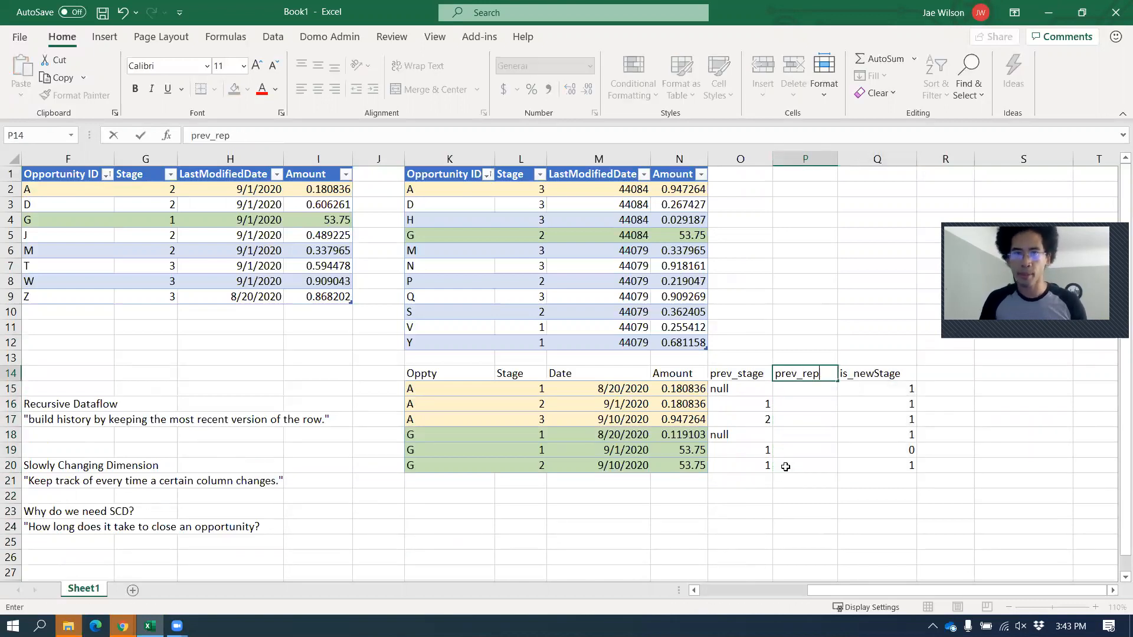
key("Return")
Highlight the empty prev_rep cells P15:P20 and the is_newStage cells Q15:Q20 in turn.
key("shift+Down")
key("shift+Down")
key("shift+Down")
key("shift+Down")
key("shift+Down")
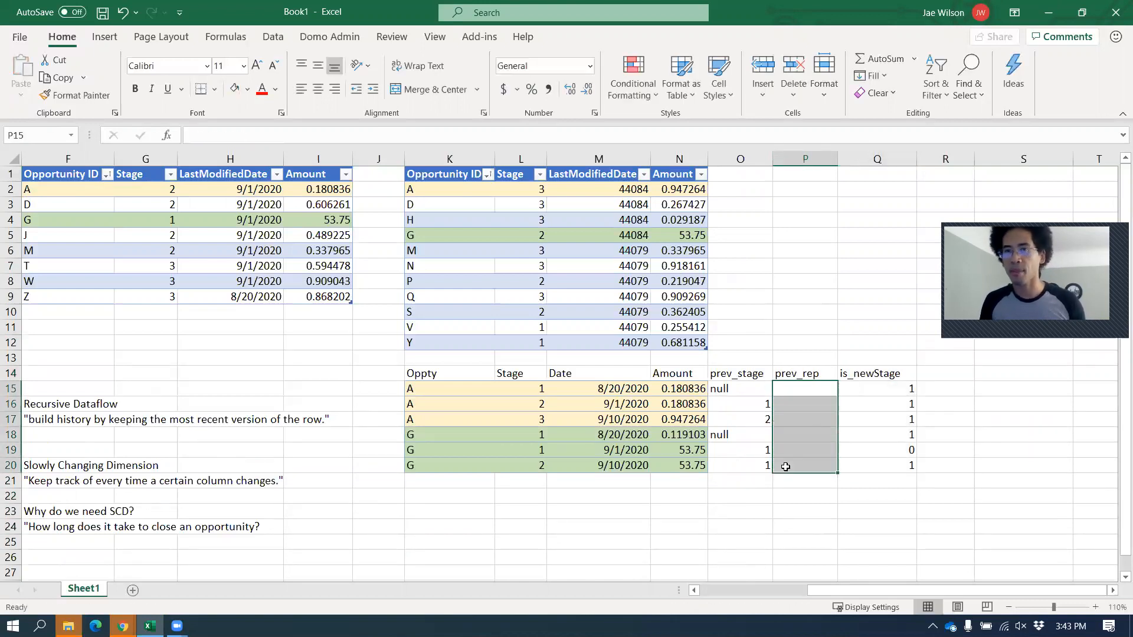
key("Up")
key("Right")
key("Down")
key("shift+Down")
key("shift+Down")
key("shift+Down")
key("shift+Down")
key("shift+Down")
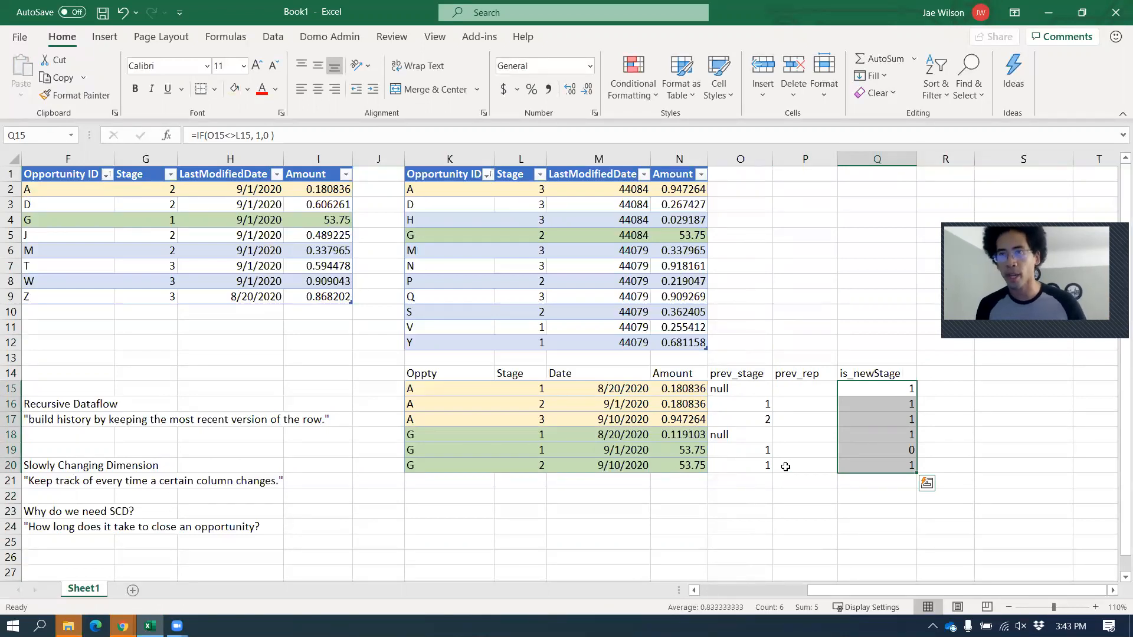
Undo the prev_rep header and the shift of the is_newStage column.
key("ctrl+z")
key("ctrl+z")
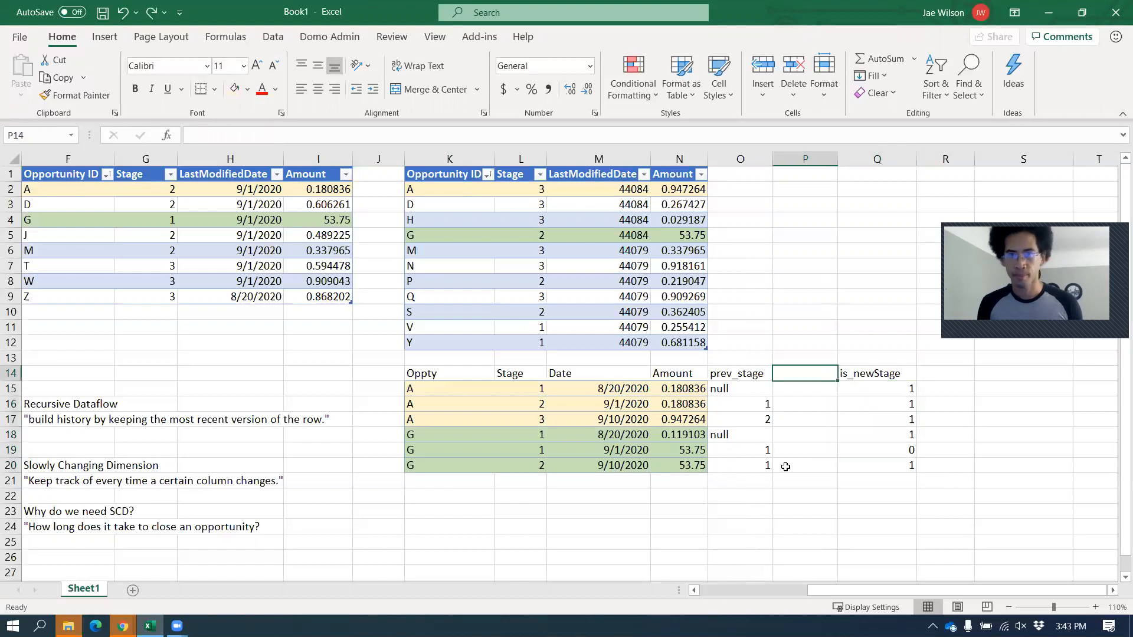
key("Escape")
key("Left")
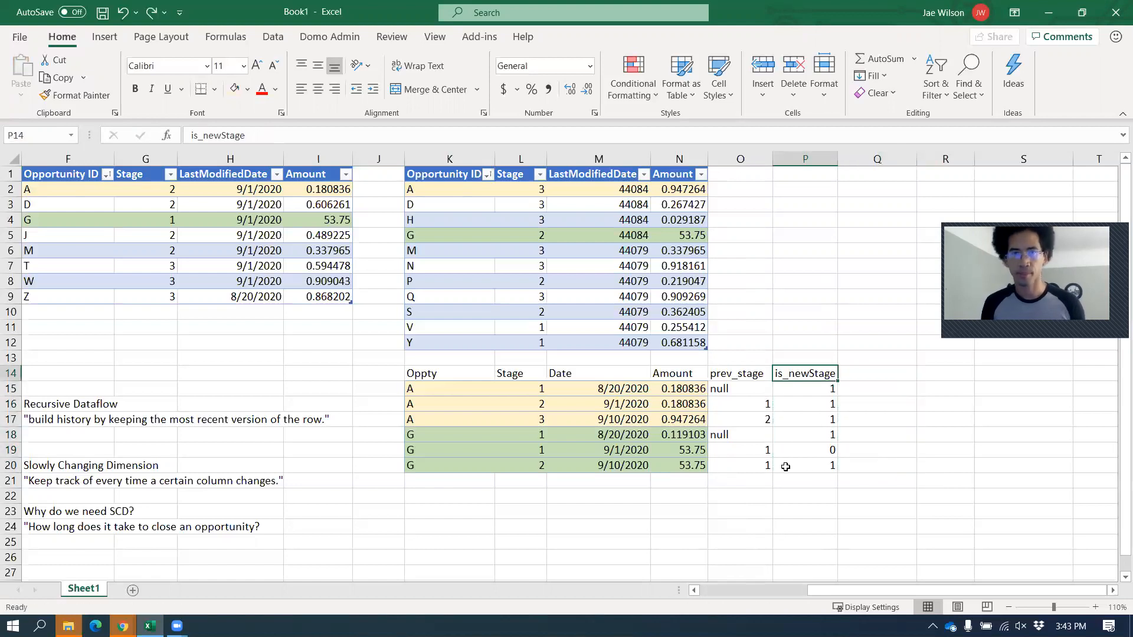
Switch back to Domo, open the SCD_ver1 output dataset and return to the dataflow's dataset list.
key("alt+Tab")
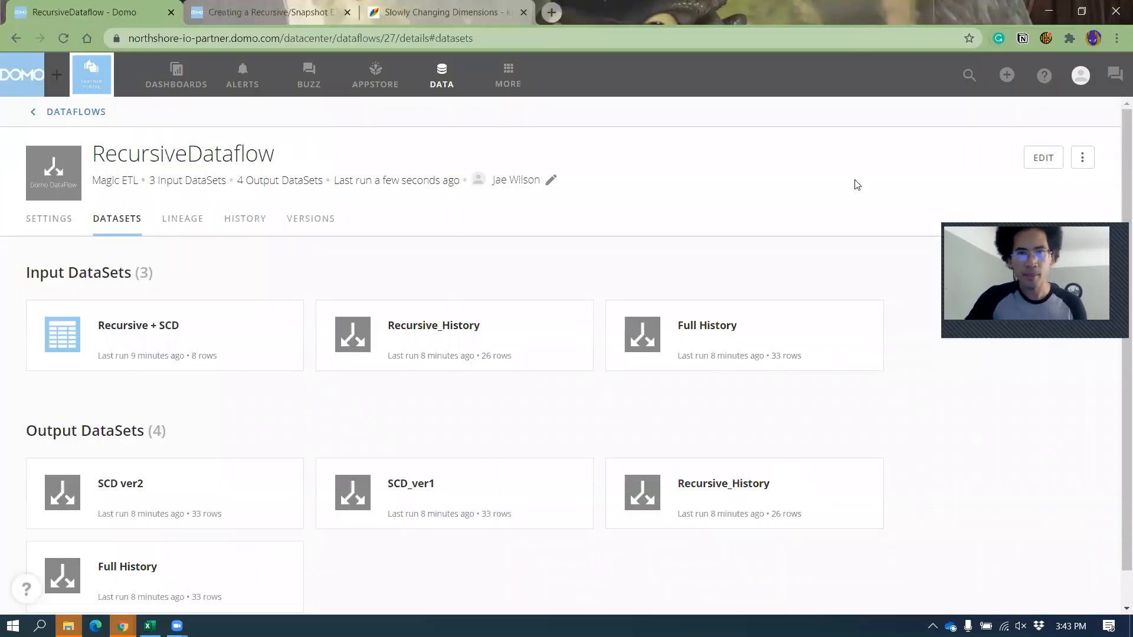
scroll(785, 281, "down", 1)
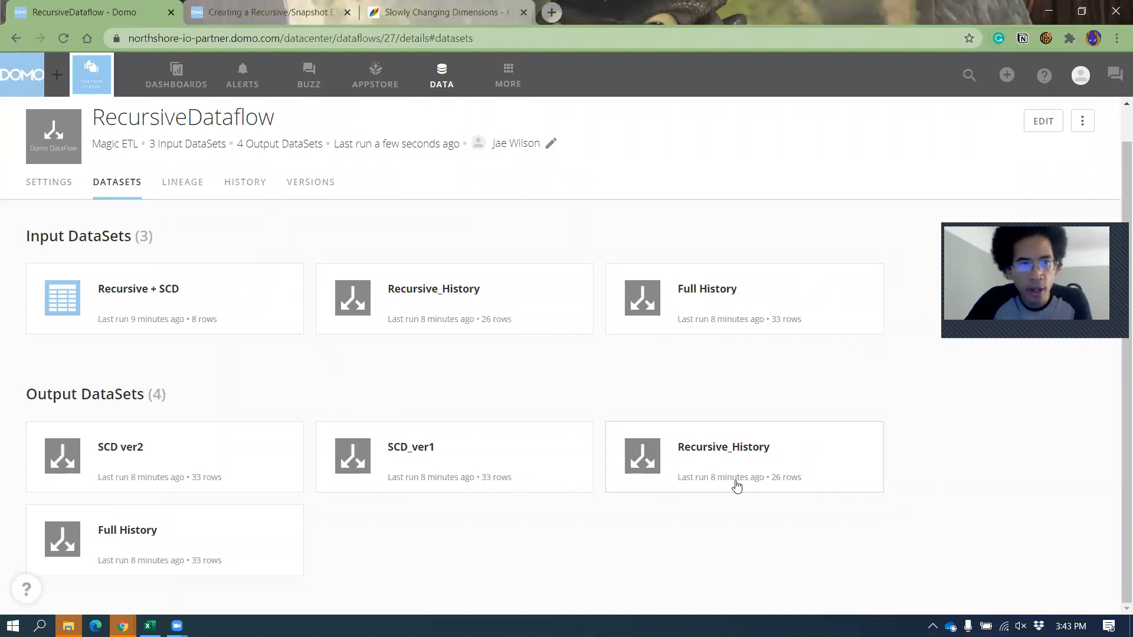
left_click(462, 457)
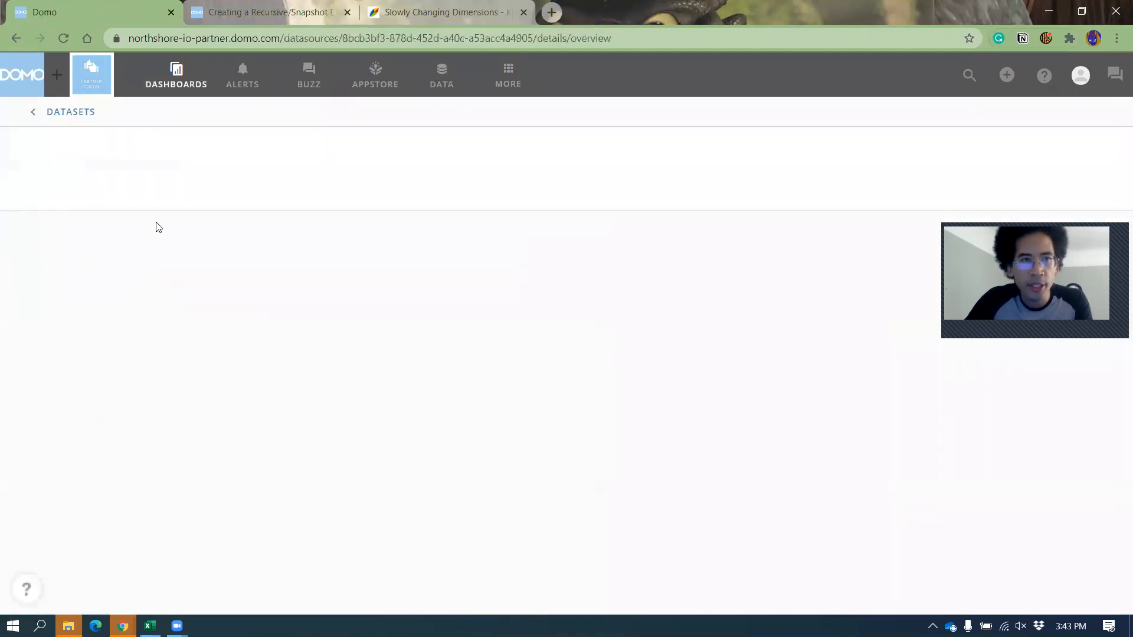
left_click(103, 229)
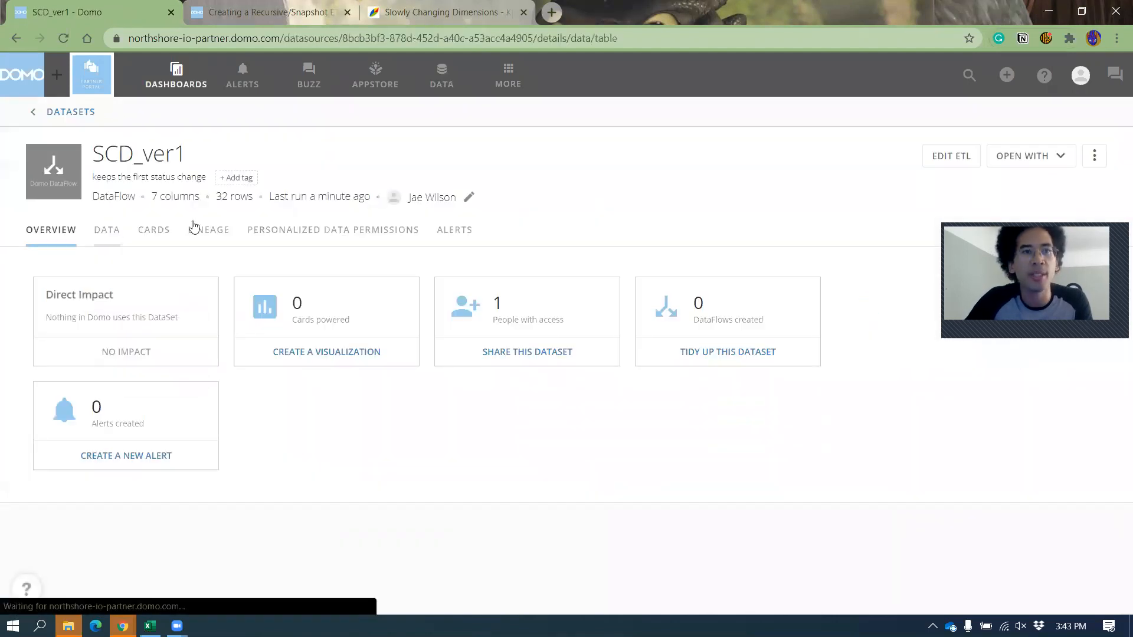
left_click(18, 37)
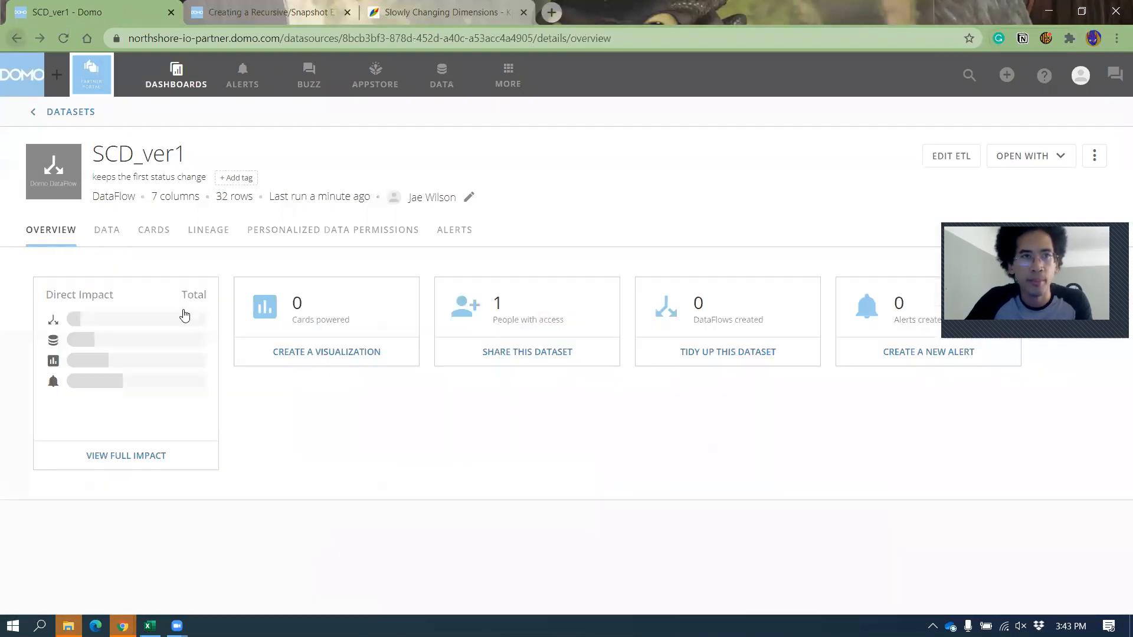
left_click(16, 38)
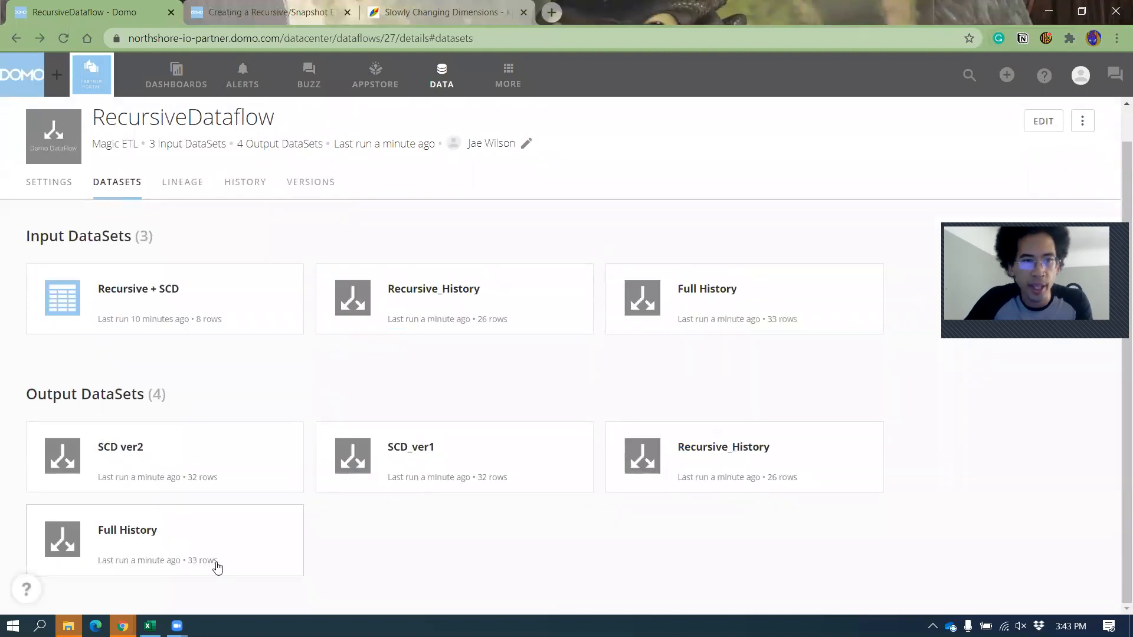
Open the SCD_ver1 data table and filter Opportunity ID to include A.
left_click(498, 458)
left_click(101, 230)
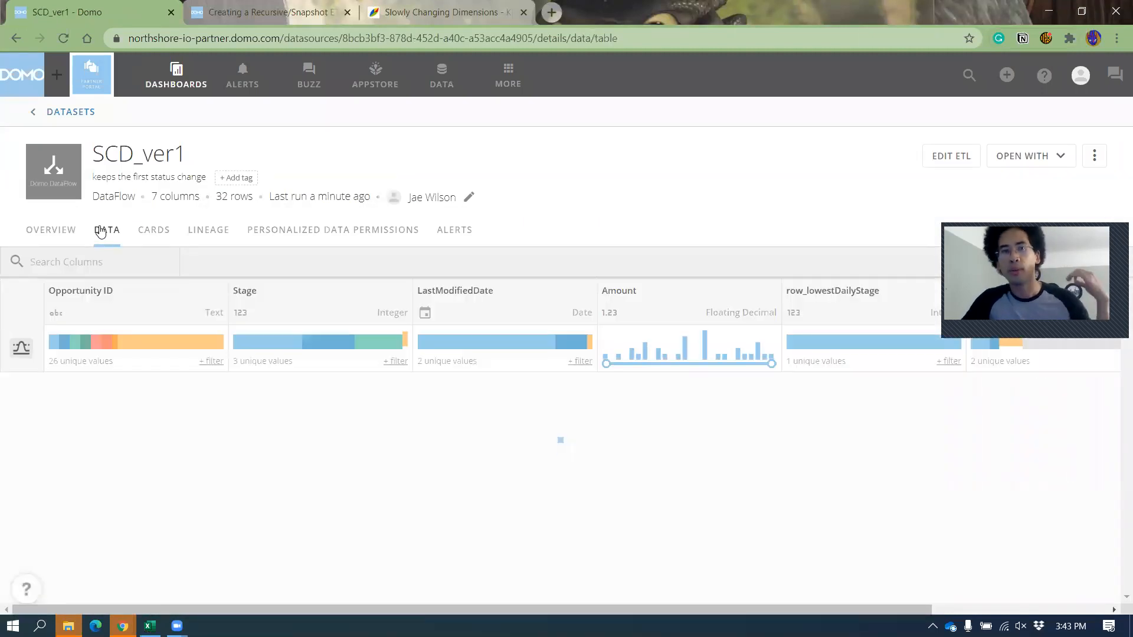
left_click(208, 362)
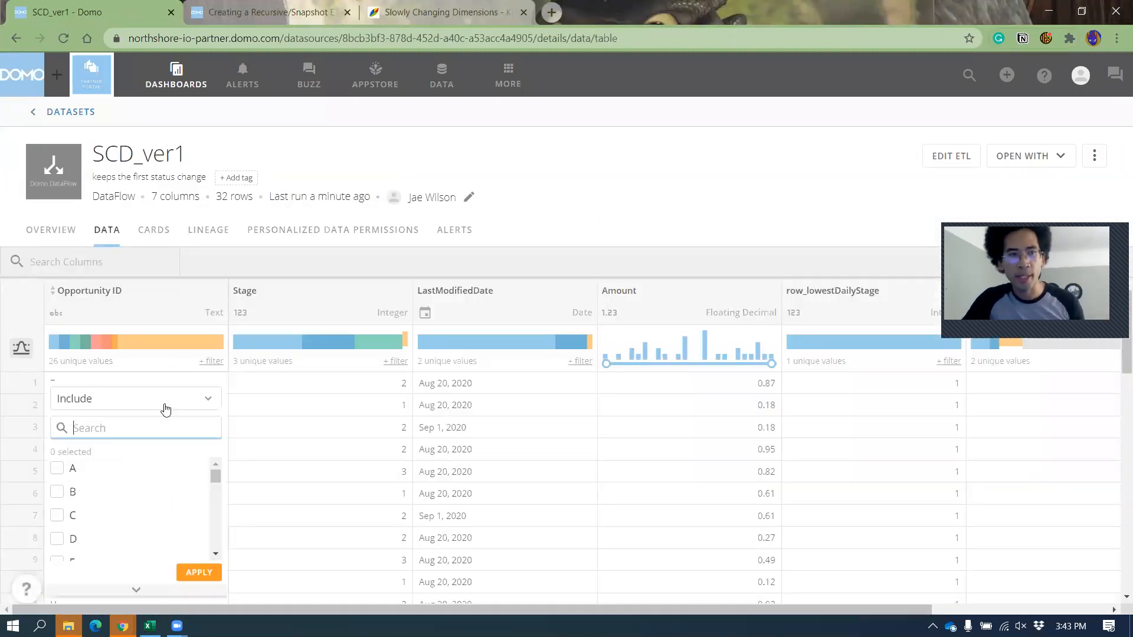
type("a")
left_click(69, 468)
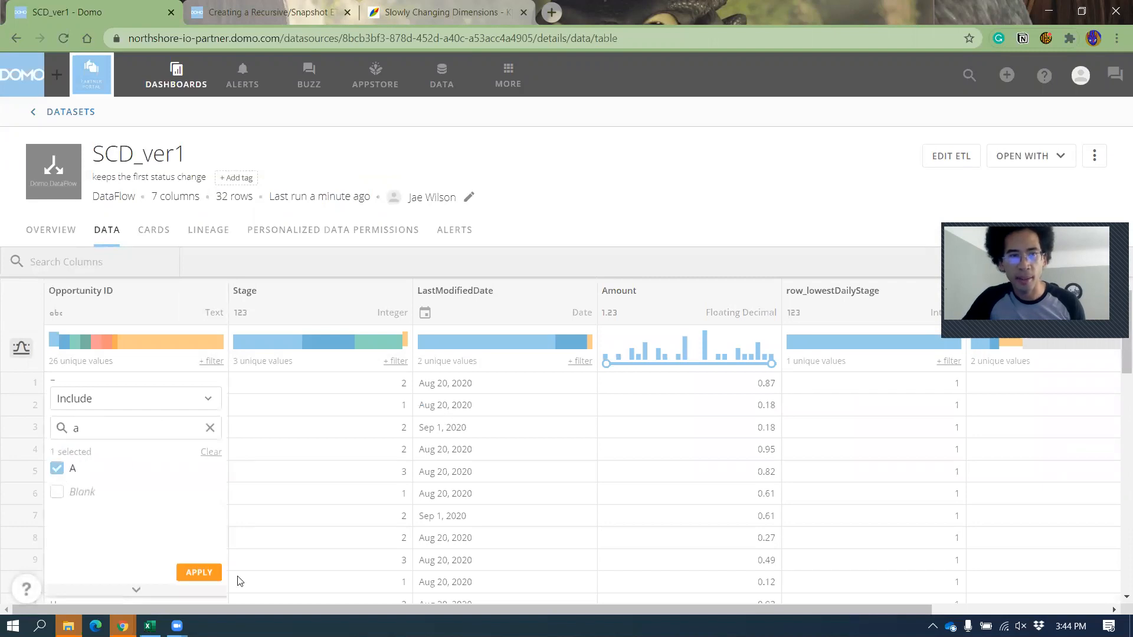
left_click(200, 572)
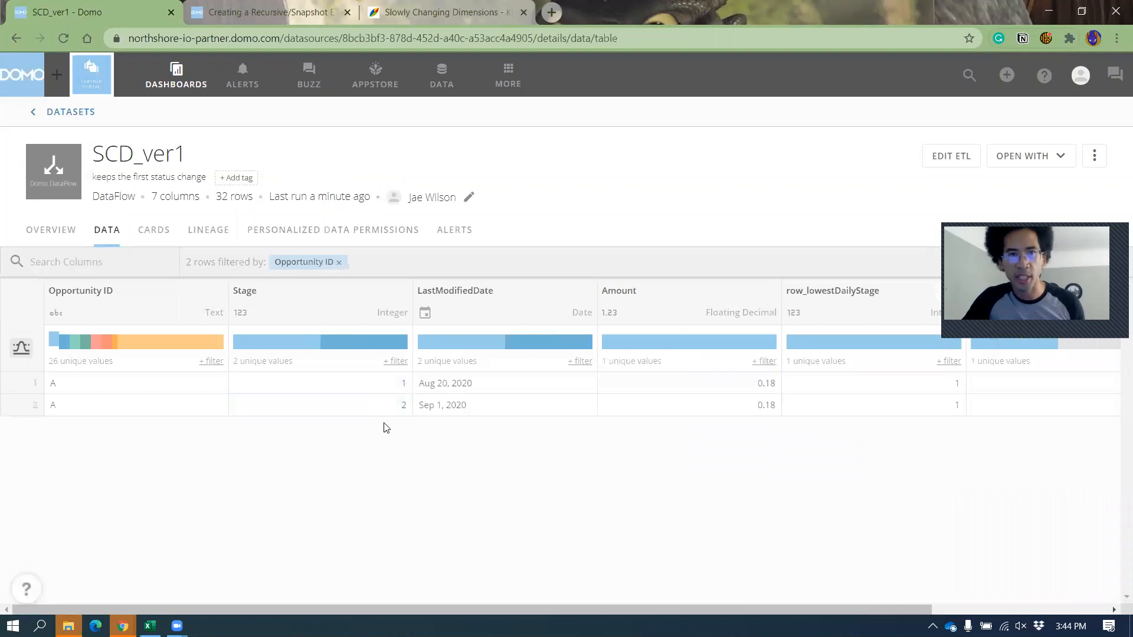
Add G to the Opportunity ID filter and highlight the filtered rows for review.
left_click(208, 362)
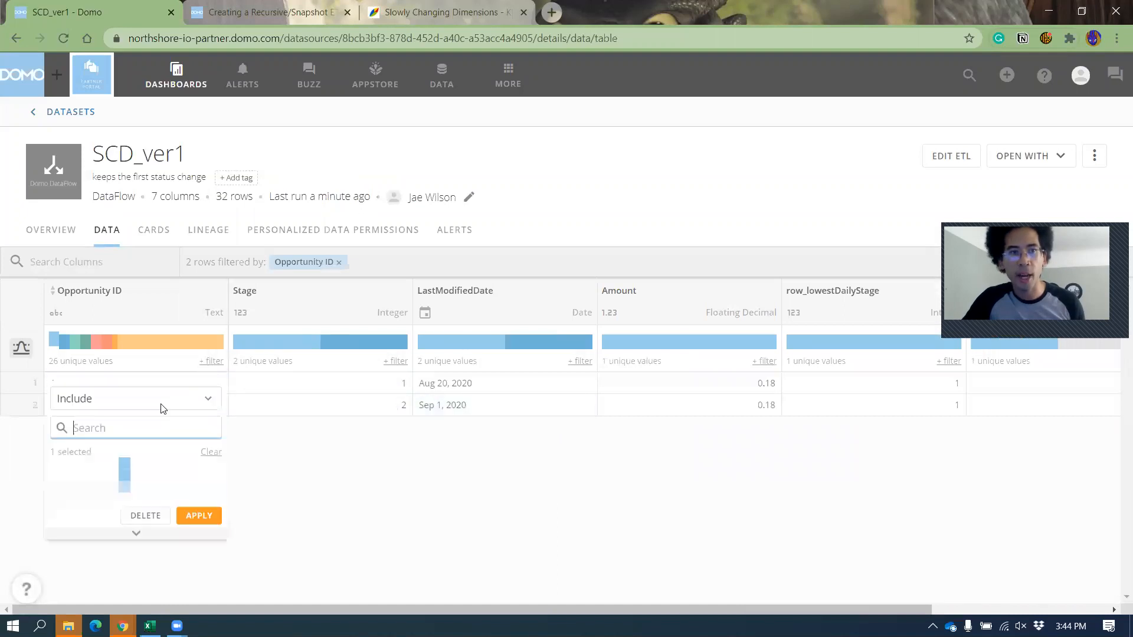
type("g")
left_click(57, 468)
left_click(199, 572)
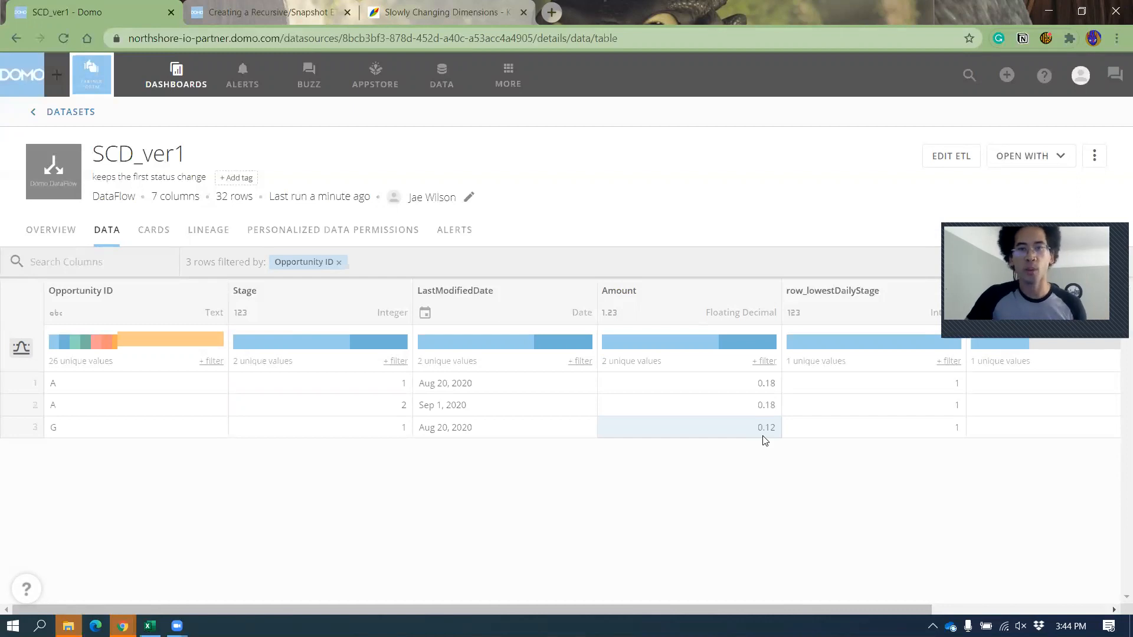
left_click_drag(558, 433, 709, 443)
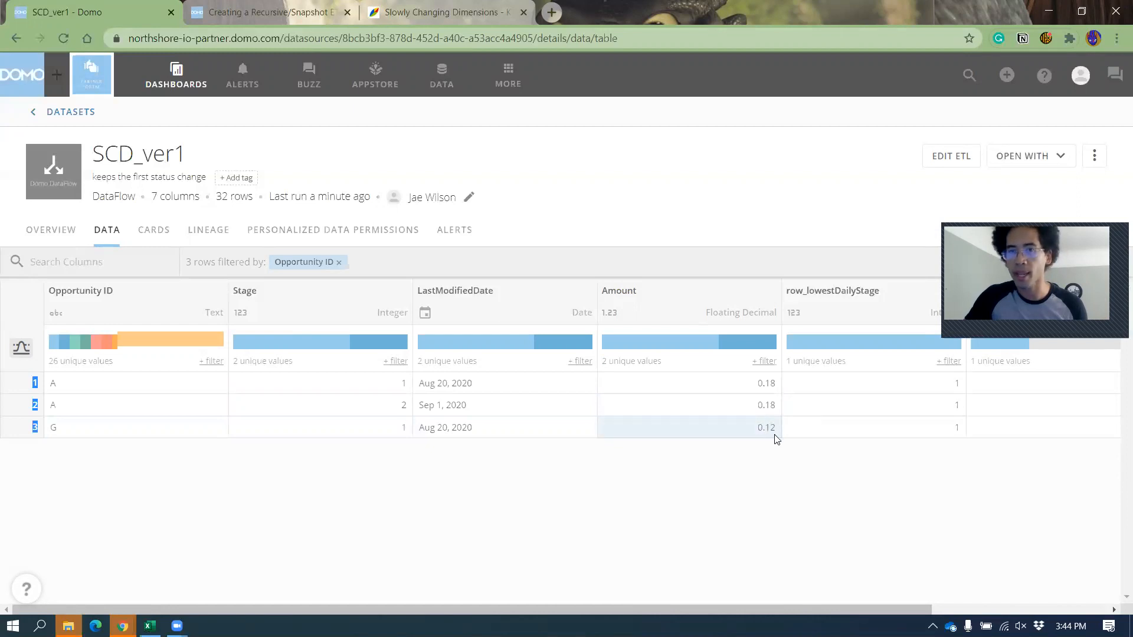
Switch to the Excel workbook and bring the 8/20/2020 source table into view for review beside the sample history table.
key("alt+Tab")
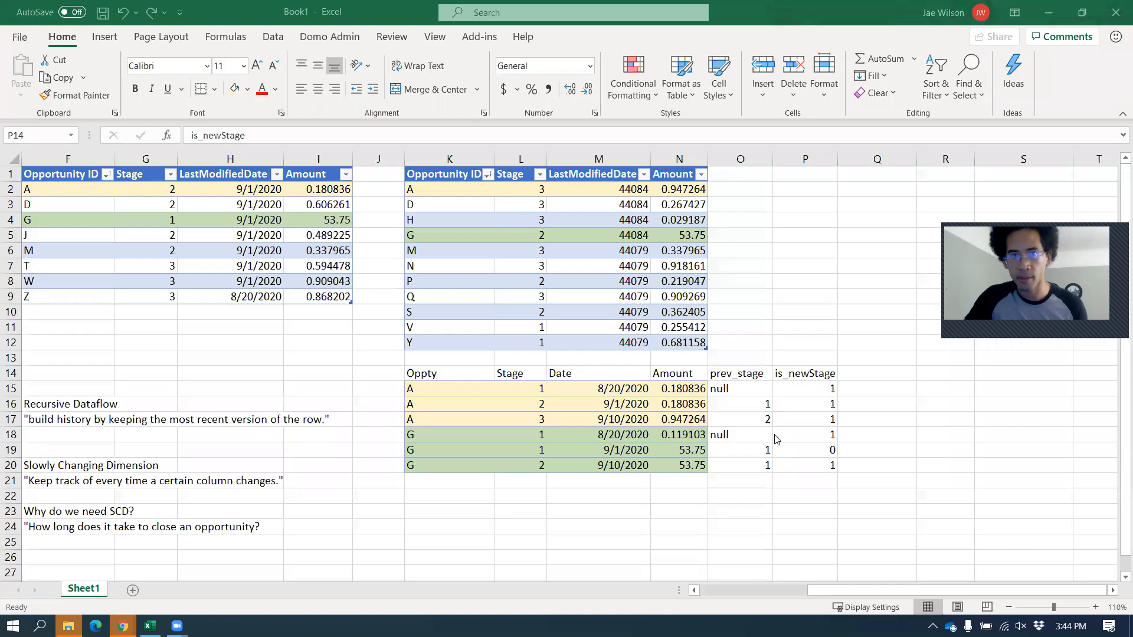
left_click(590, 445)
key("Left")
key("Left")
key("Left")
key("Up")
key("Up")
key("Up")
key("Up")
key("Left")
key("Left")
key("Left")
key("Left")
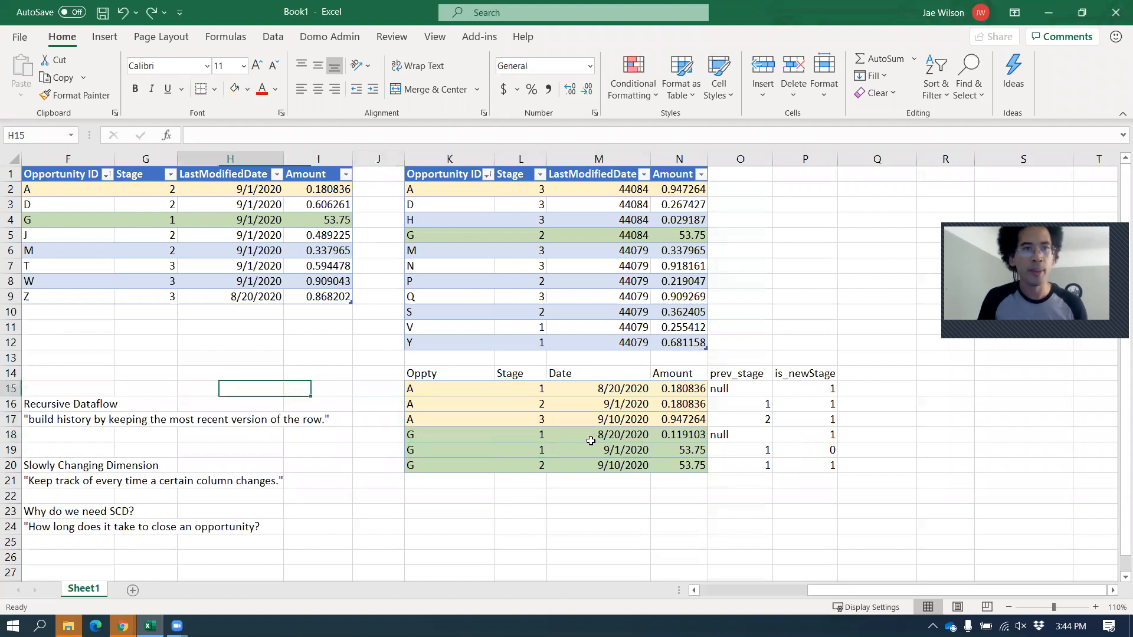
key("Left")
key("Left")
key("Left")
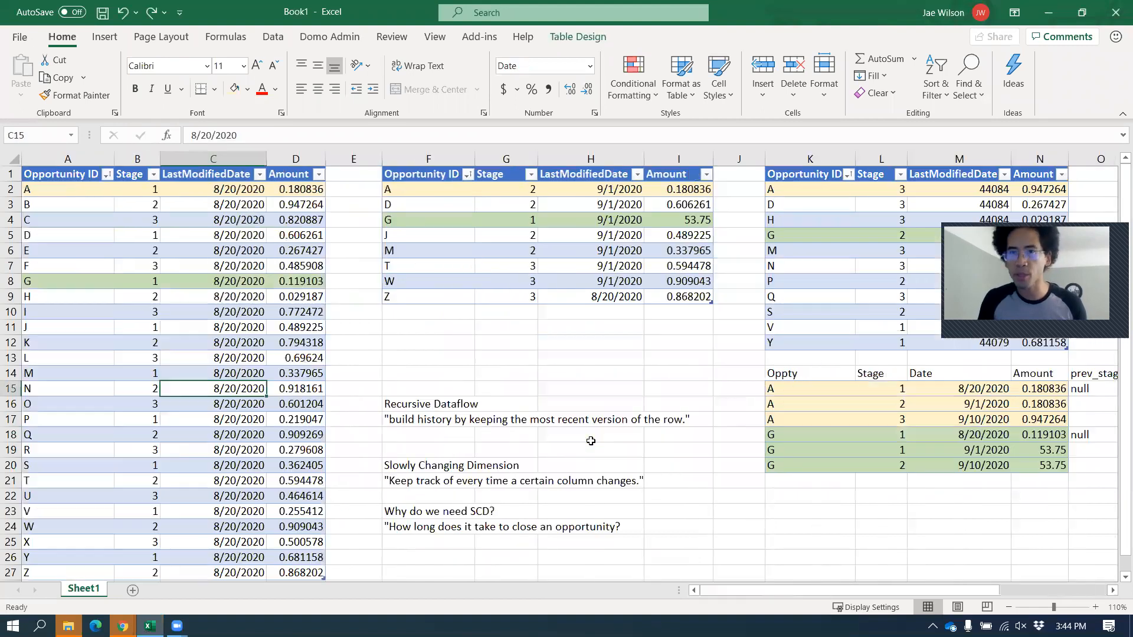
Examine the first two G rows of the sample history table, comparing their stage, date and amount.
key("Right")
key("Right")
key("Right")
key("Right")
key("Right")
key("Right")
key("Right")
key("Right")
key("Right")
key("Down")
key("Down")
key("Down")
key("Left")
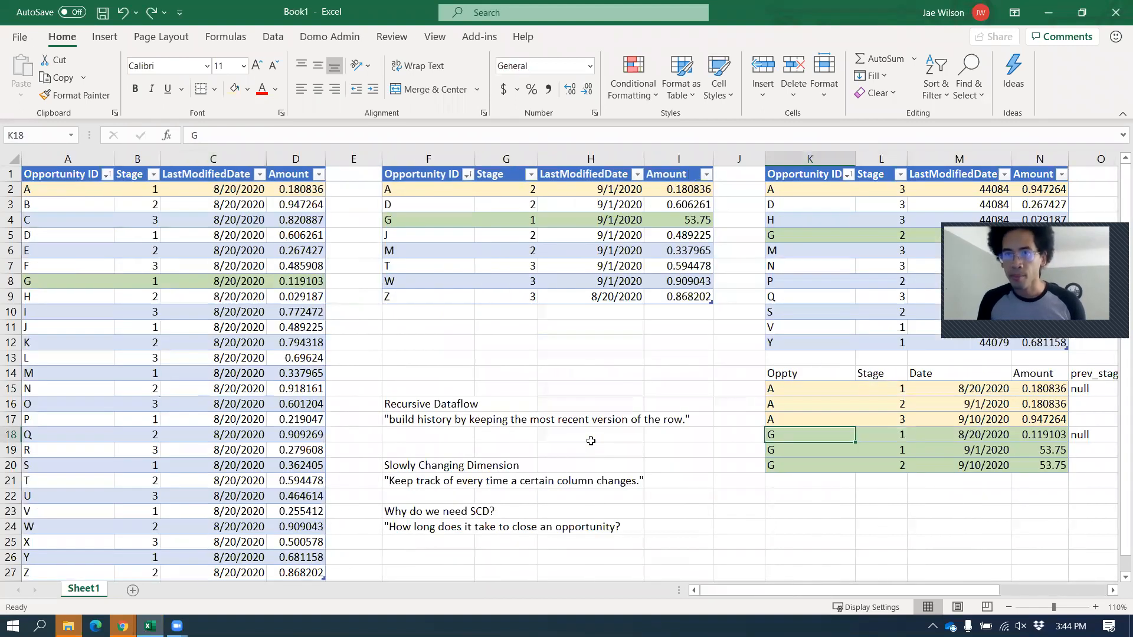
key("shift+Down")
key("shift+Down")
key("shift+Right")
key("shift+Left")
key("shift+Up")
key("shift+Up")
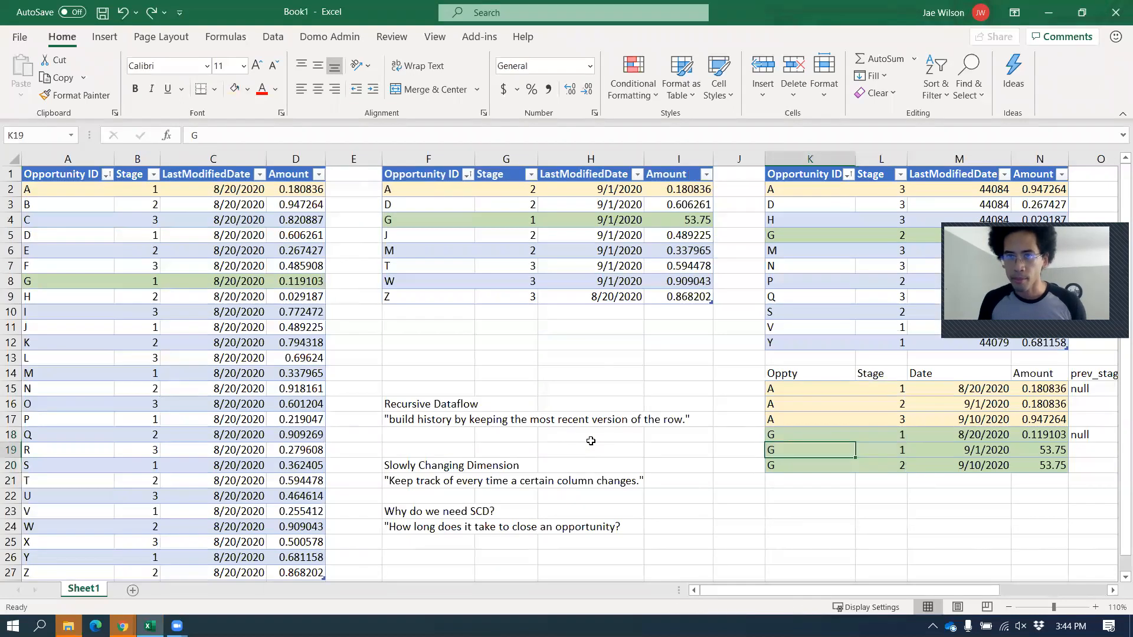
key("shift+Down")
key("shift+Right")
key("shift+Right")
key("shift+Right")
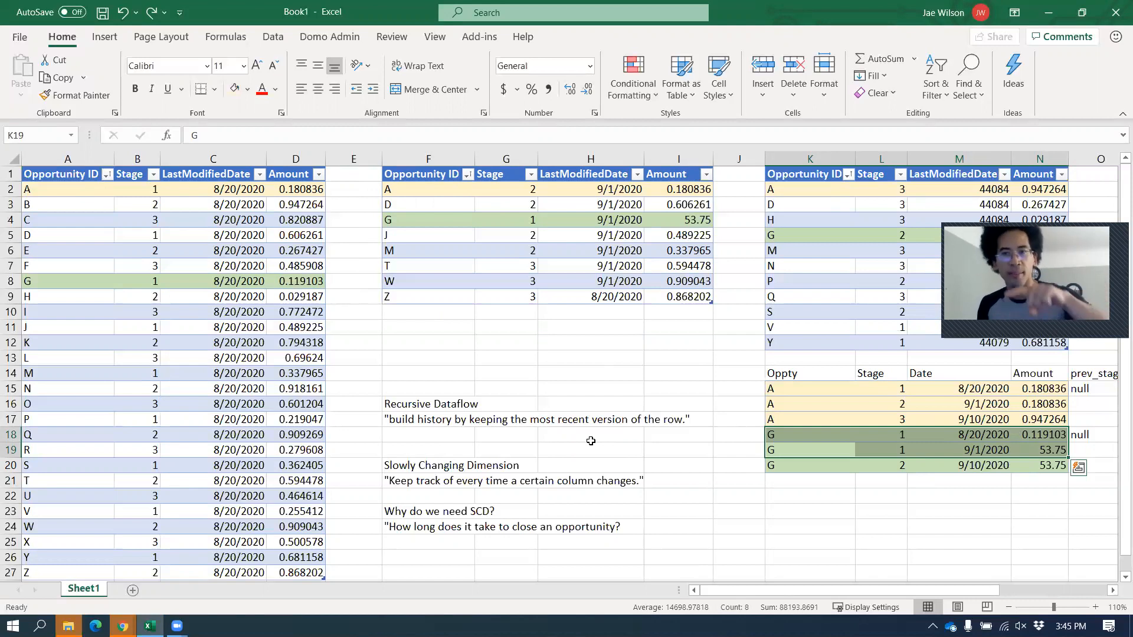
key("Up")
key("Right")
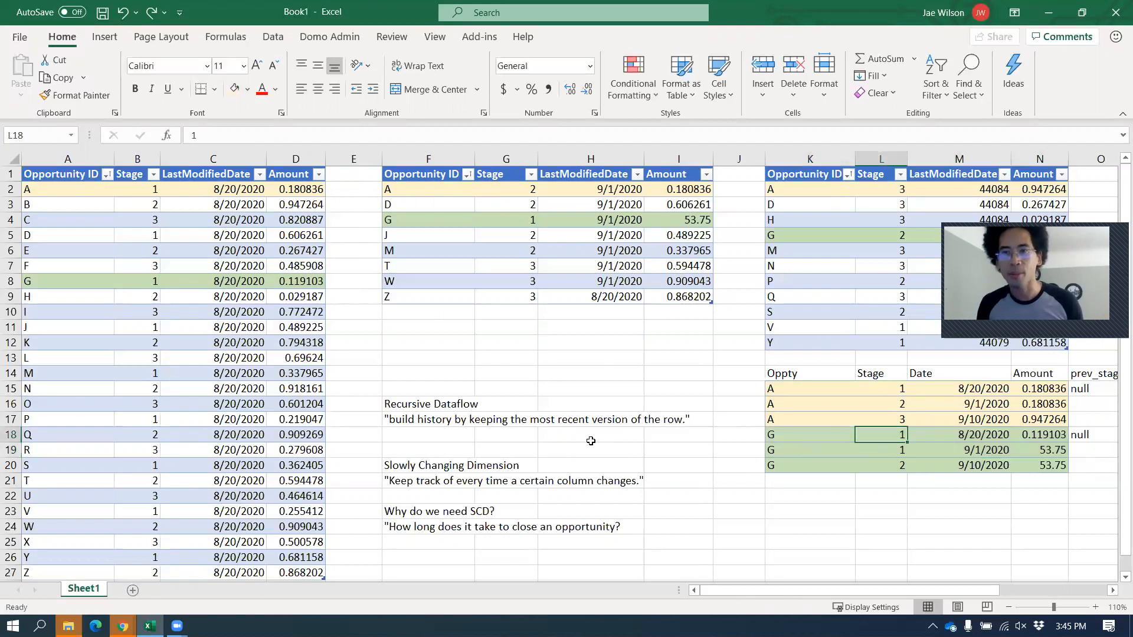
key("Right")
key("Right")
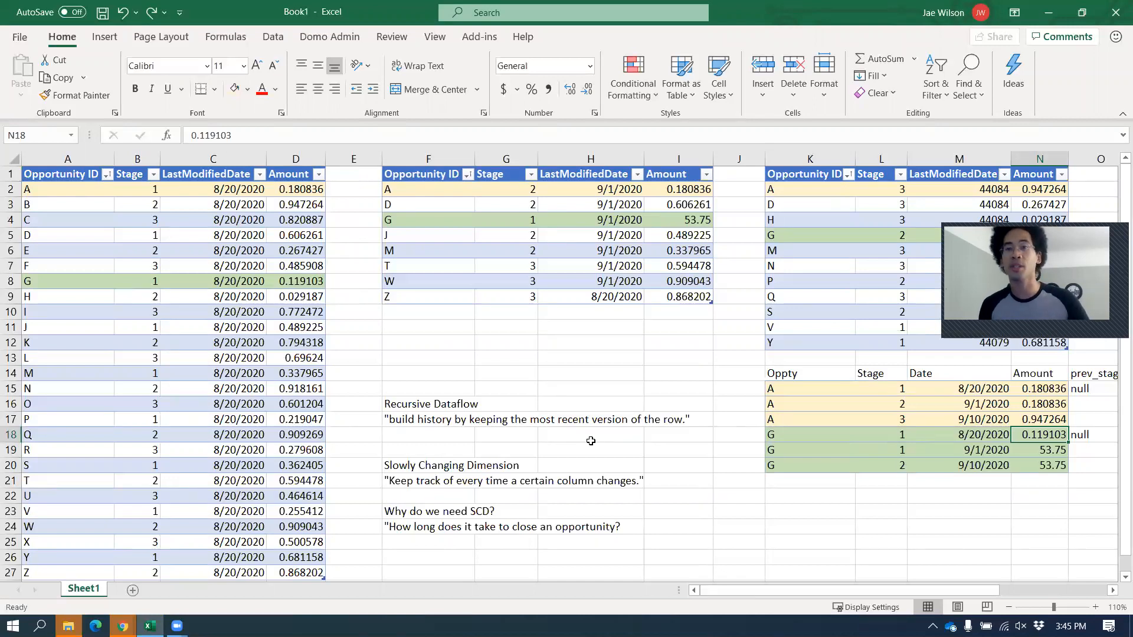
Review the prev_stage and is_newStage columns for the first G row of the sample history table.
key("Right")
key("Right")
key("Right")
key("Right")
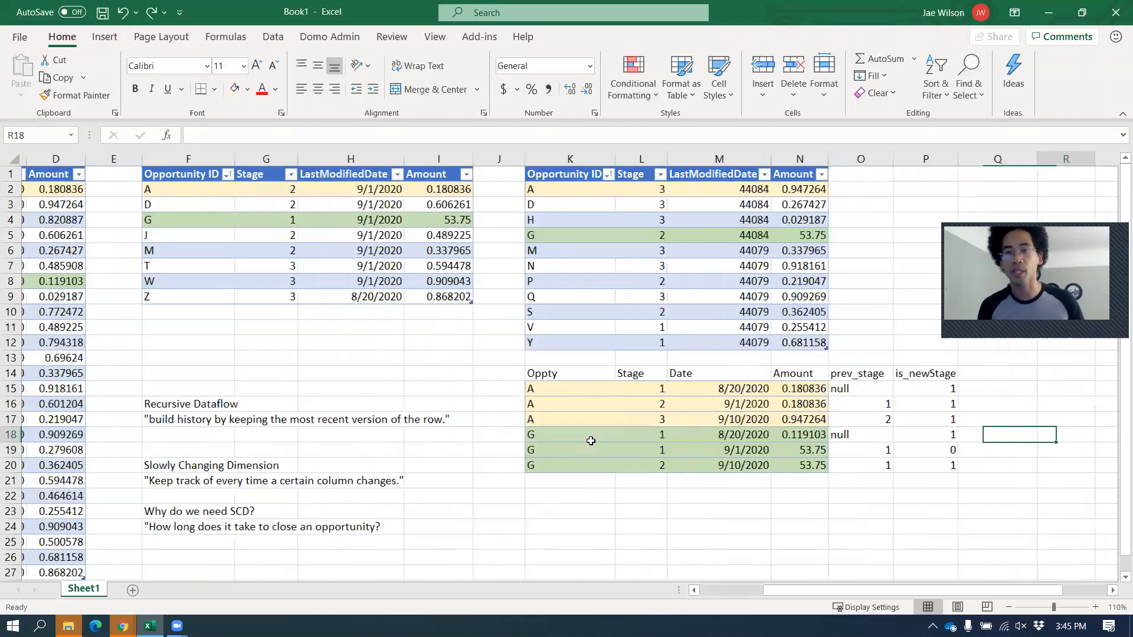
key("Left")
key("Left")
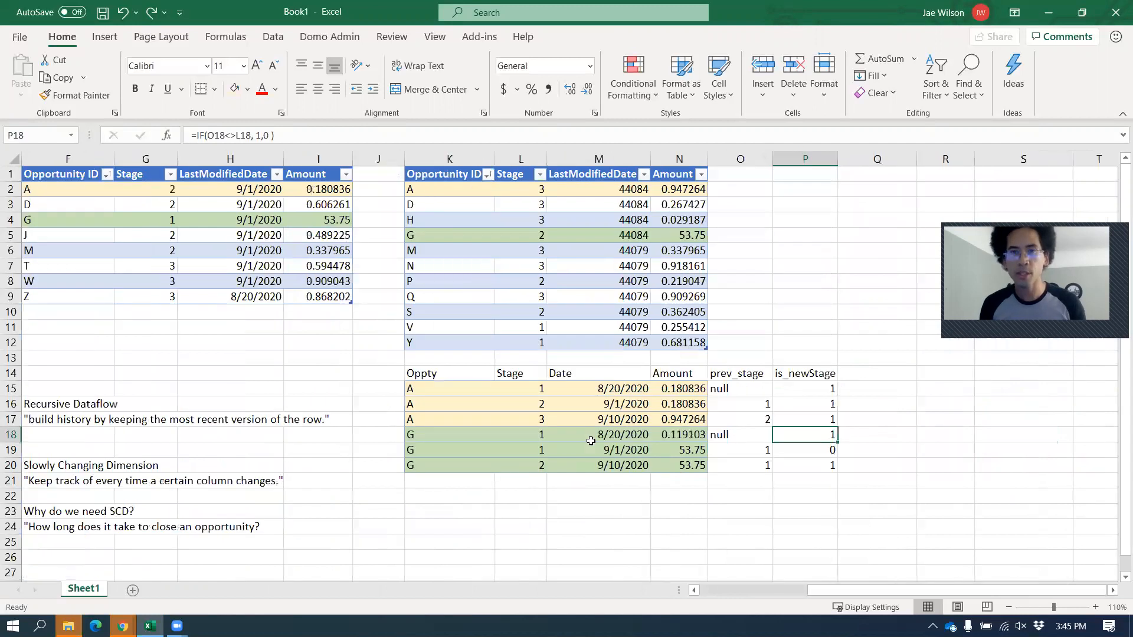
key("Right")
key("Right")
key("Right")
key("Right")
key("Right")
key("Right")
key("Left")
key("Left")
key("Left")
key("Left")
key("Left")
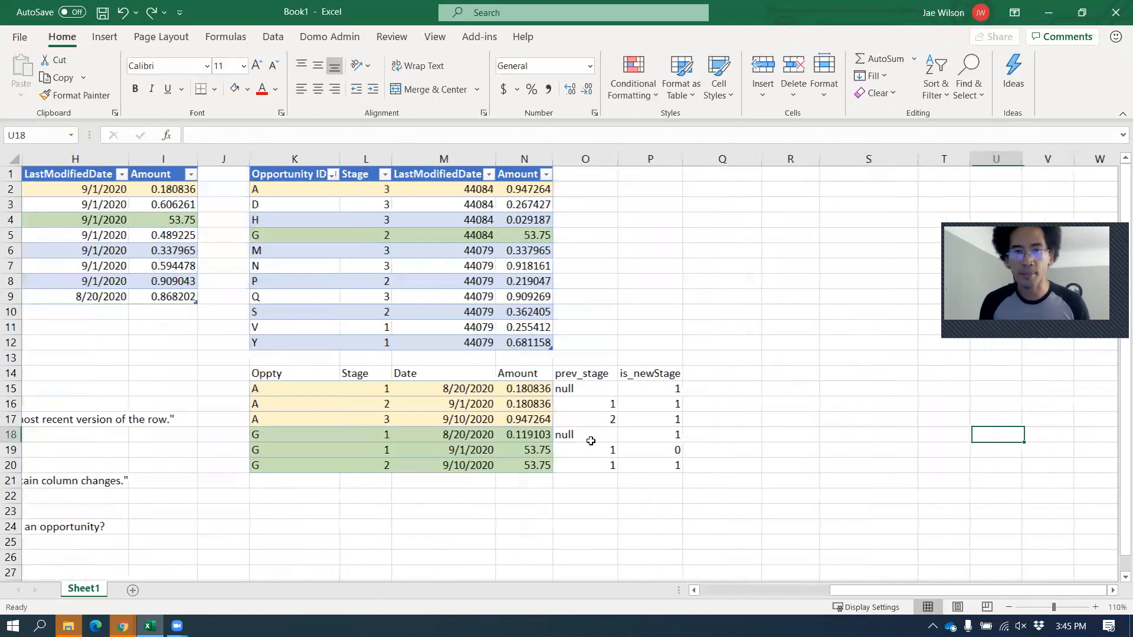
key("Left")
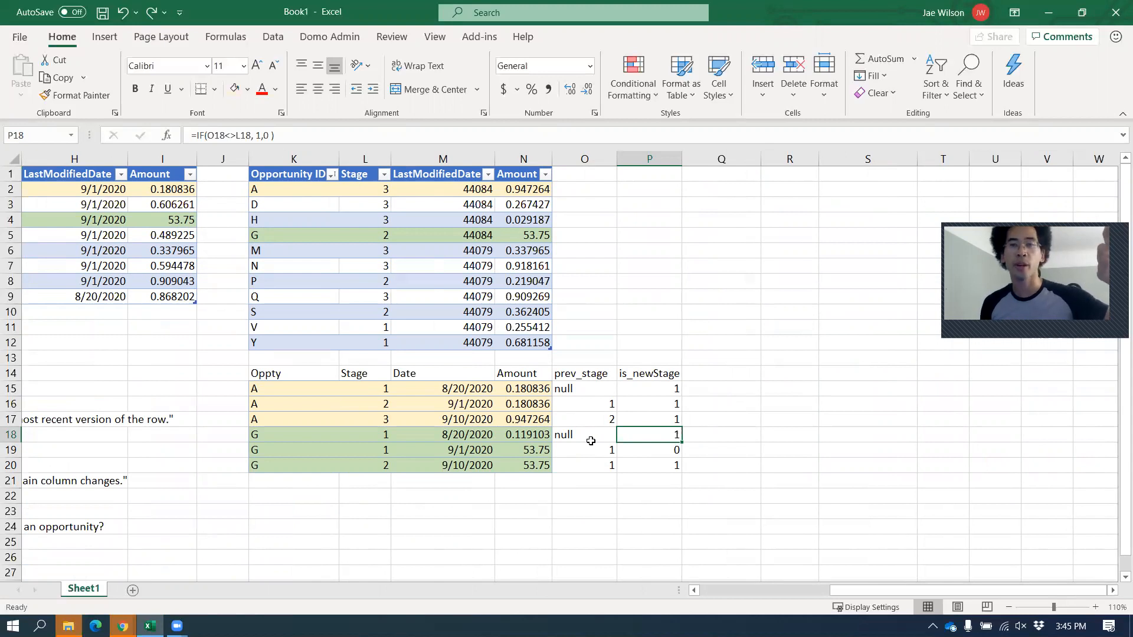
Add a newStage_grp header in the empty column beside is_newStage.
key("Up")
key("Up")
key("Up")
key("Up")
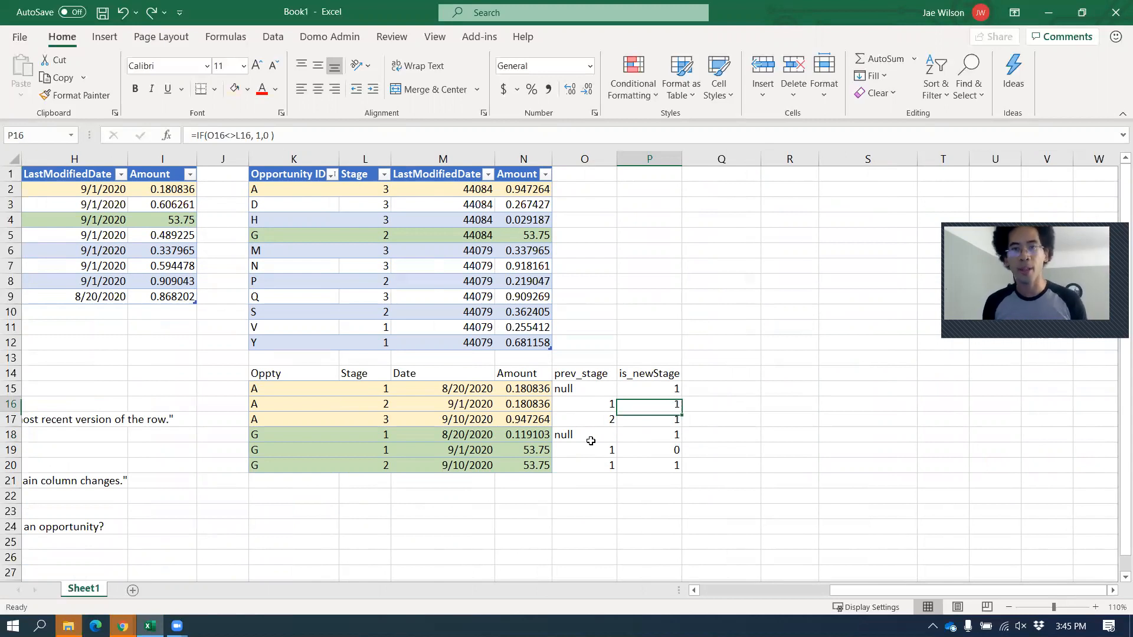
key("Right")
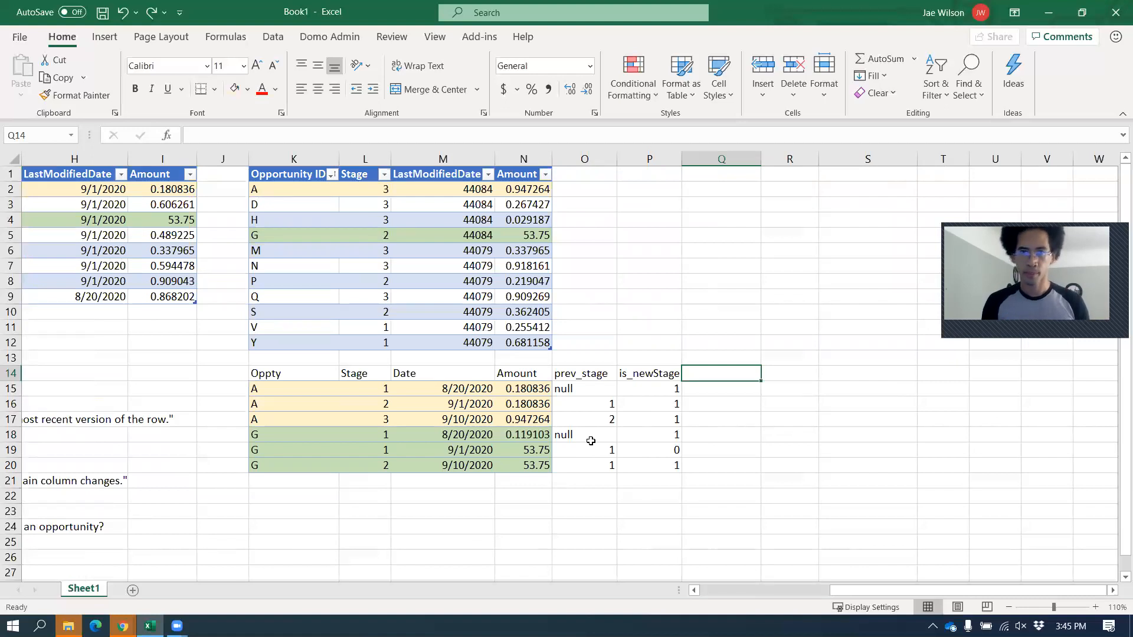
type("newStage")
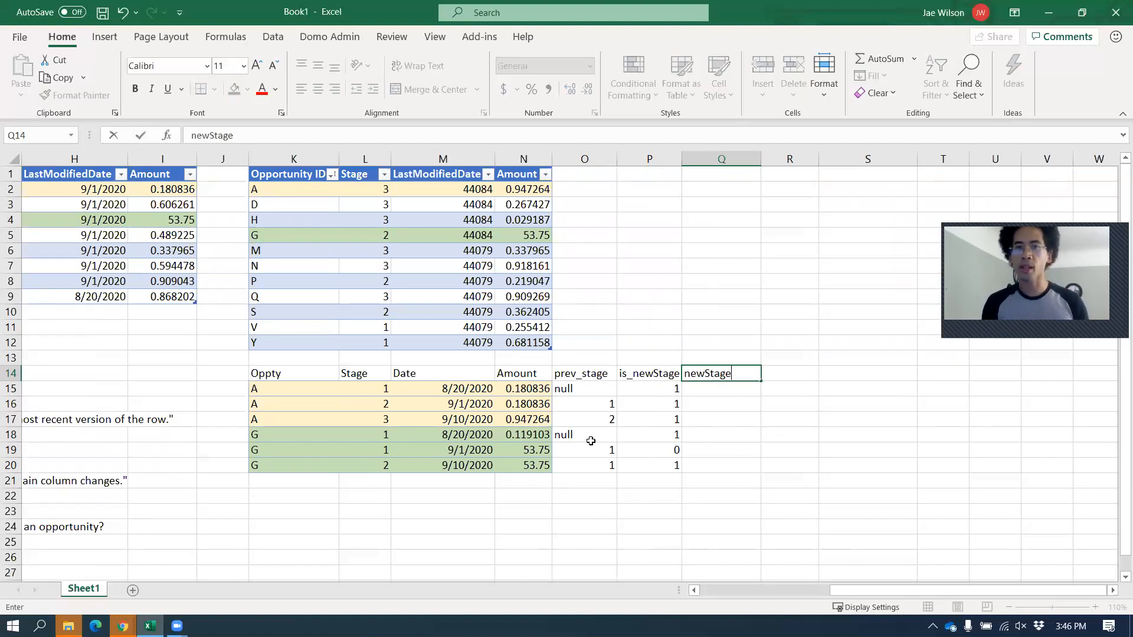
type("_num")
key("BackSpace")
key("BackSpace")
key("BackSpace")
type("grp")
key("Return")
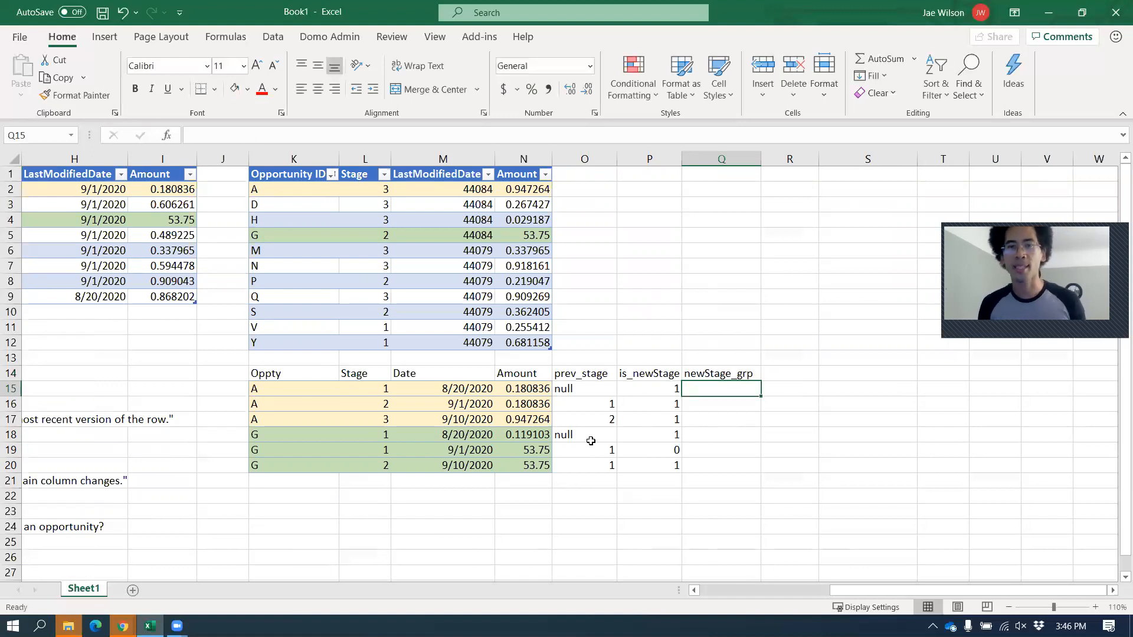
Enter the running total =SUM(P$14:P15) of is_newStage in the first row under newStage_grp.
key("Left")
key("shift+Down")
key("shift+Down")
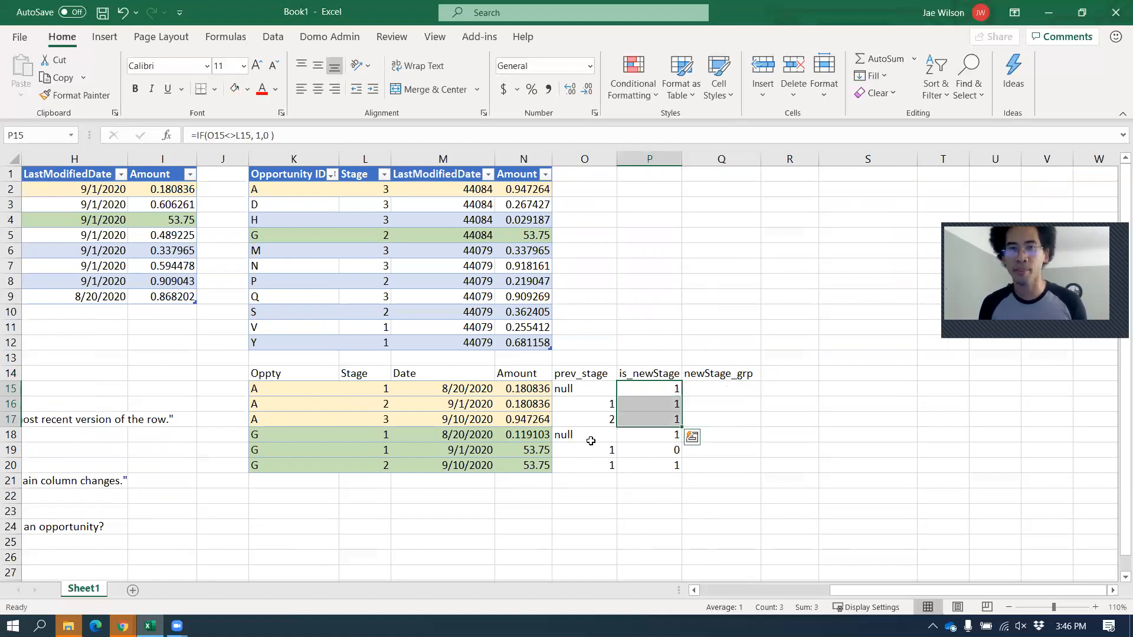
key("Right")
type("=s")
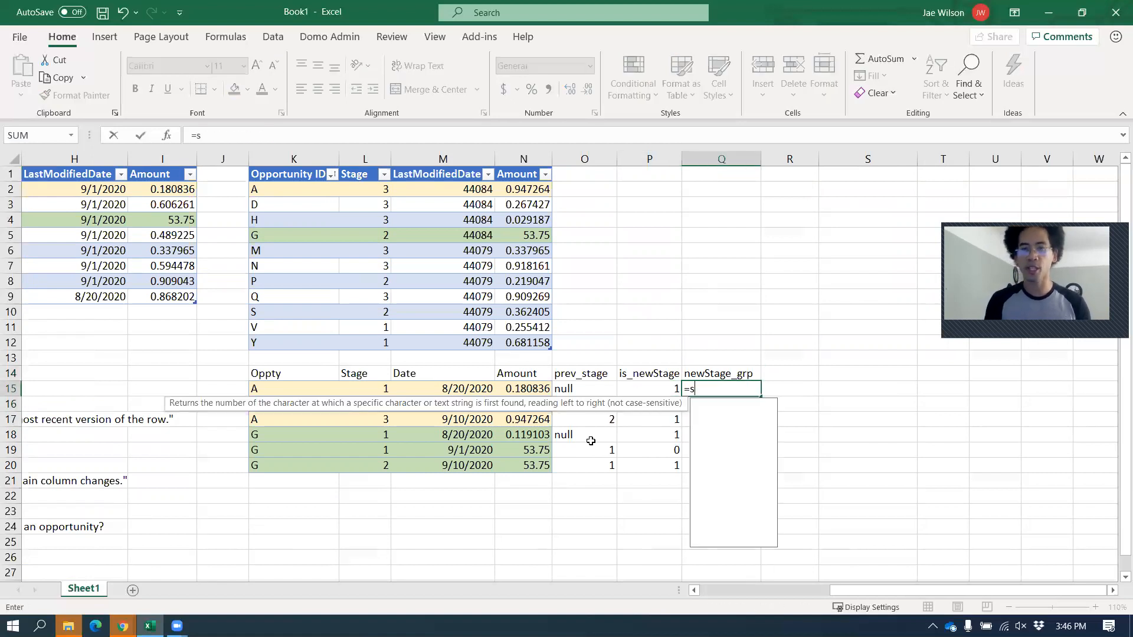
type("um(")
key("Left")
key("shift+Up")
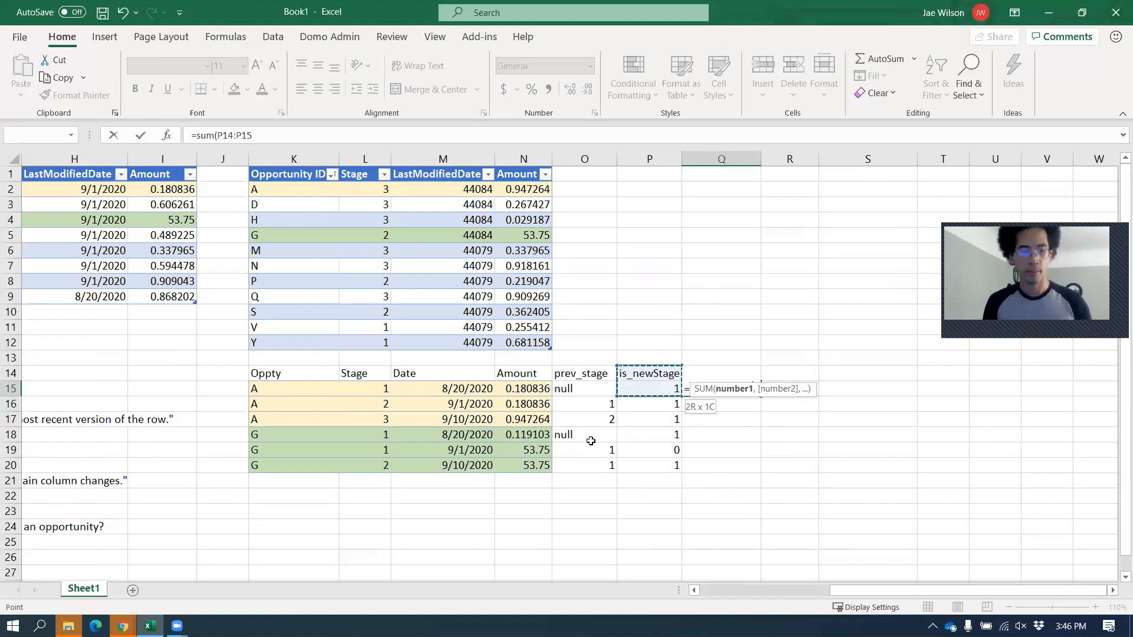
key("F4")
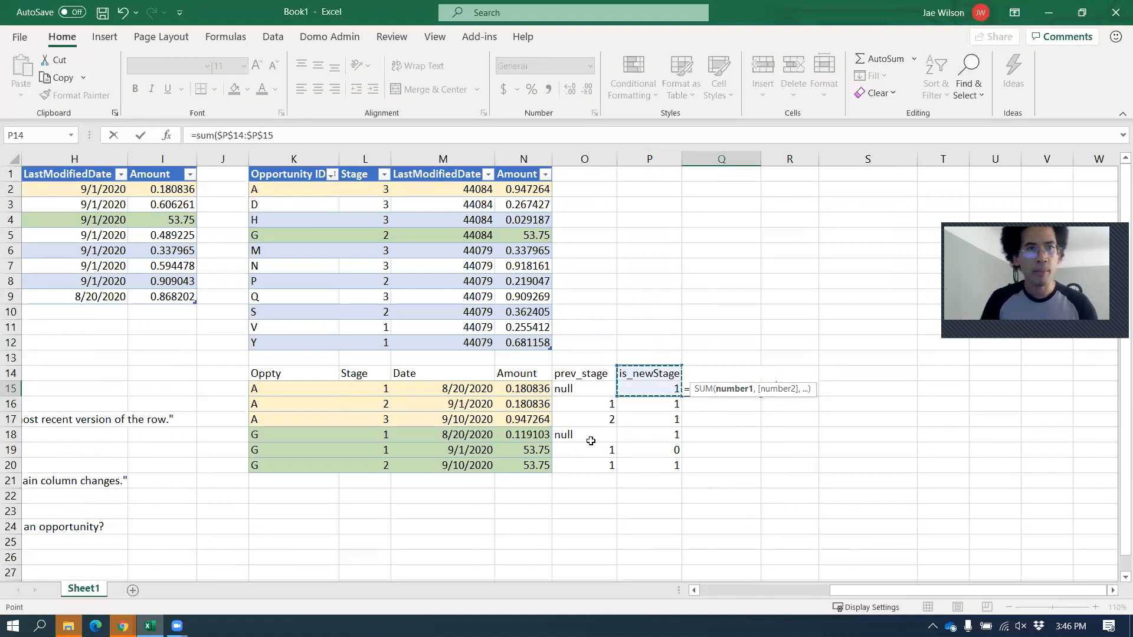
key("F4")
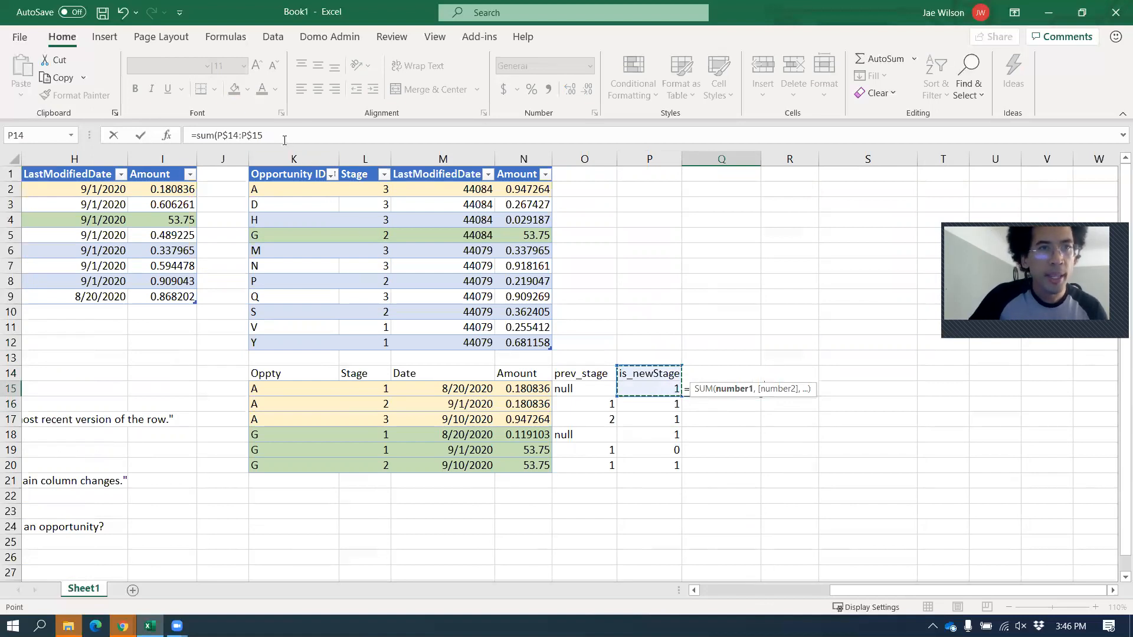
left_click(283, 135)
key("F4")
key("F4")
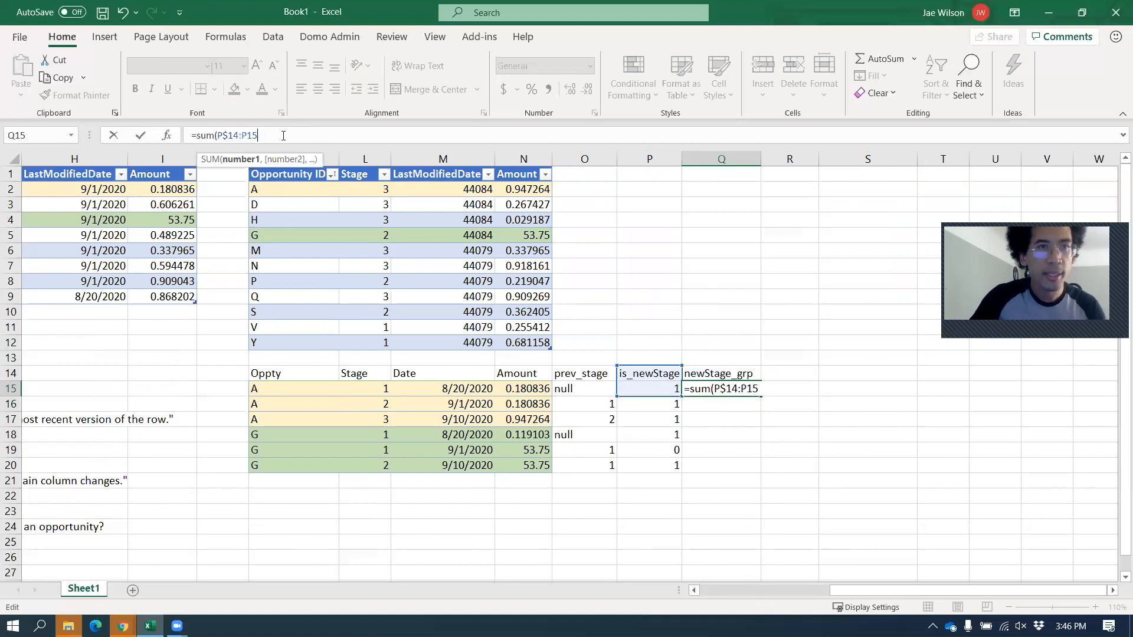
key("ctrl+Return")
Copy the running-total formula down newStage_grp through the last G row.
key("ctrl+c")
key("shift+Down")
key("shift+Down")
key("shift+Down")
key("shift+Down")
key("shift+Down")
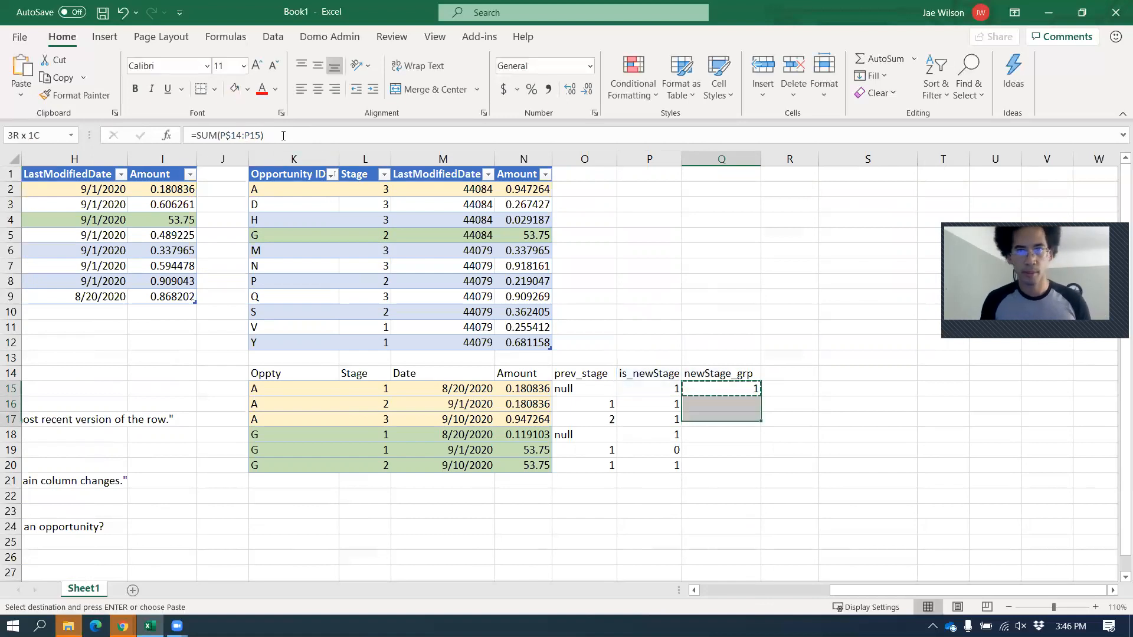
key("ctrl+v")
Restart the running total at the first G row by changing its newStage_grp formula to =SUM(P$18:P18).
key("Up")
key("Down")
key("Down")
key("Down")
key("Down")
key("F2")
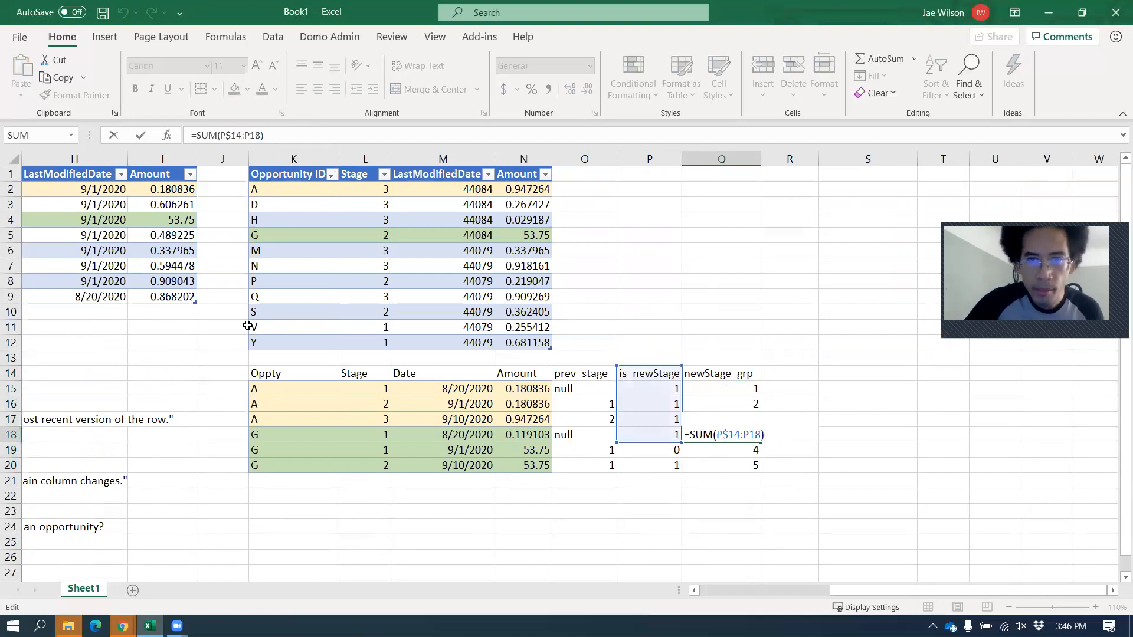
left_click_drag(618, 384, 624, 435)
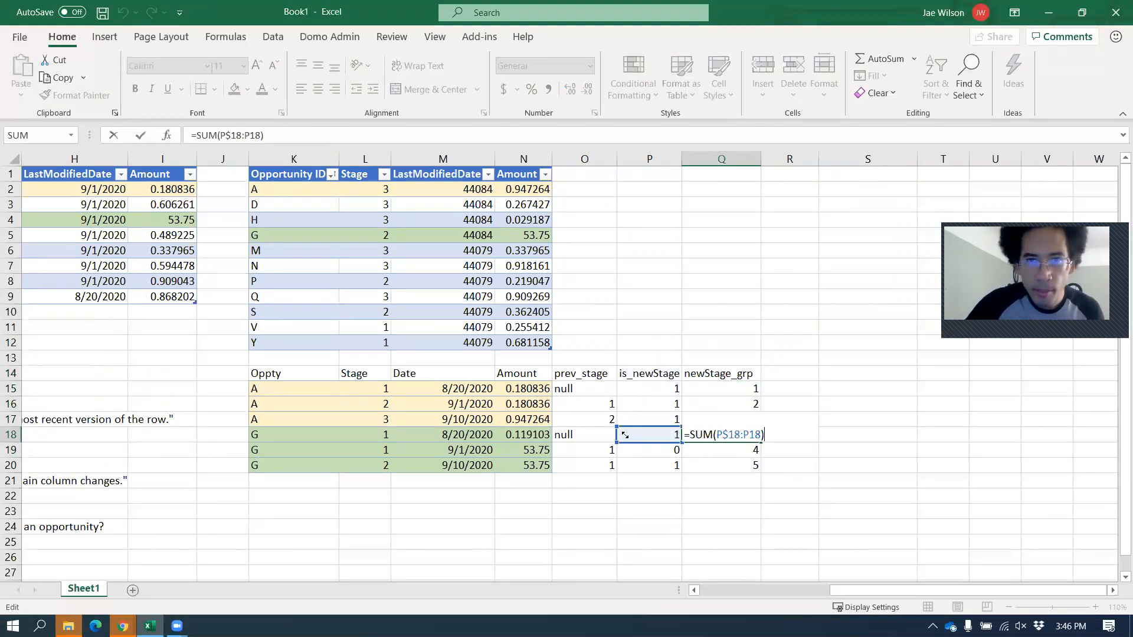
key("ctrl+Return")
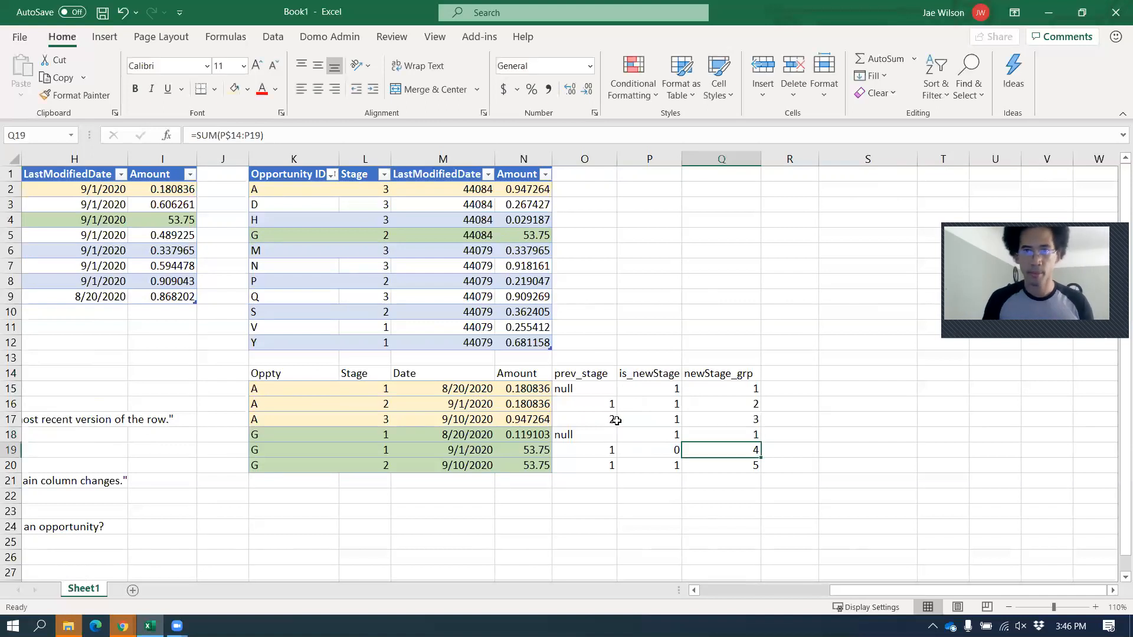
Copy the restarted running-total formula from the first G row to the two remaining G rows.
key("ctrl+c")
key("shift+Down")
key("shift+Down")
key("ctrl+v")
key("Right")
key("Escape")
key("Up")
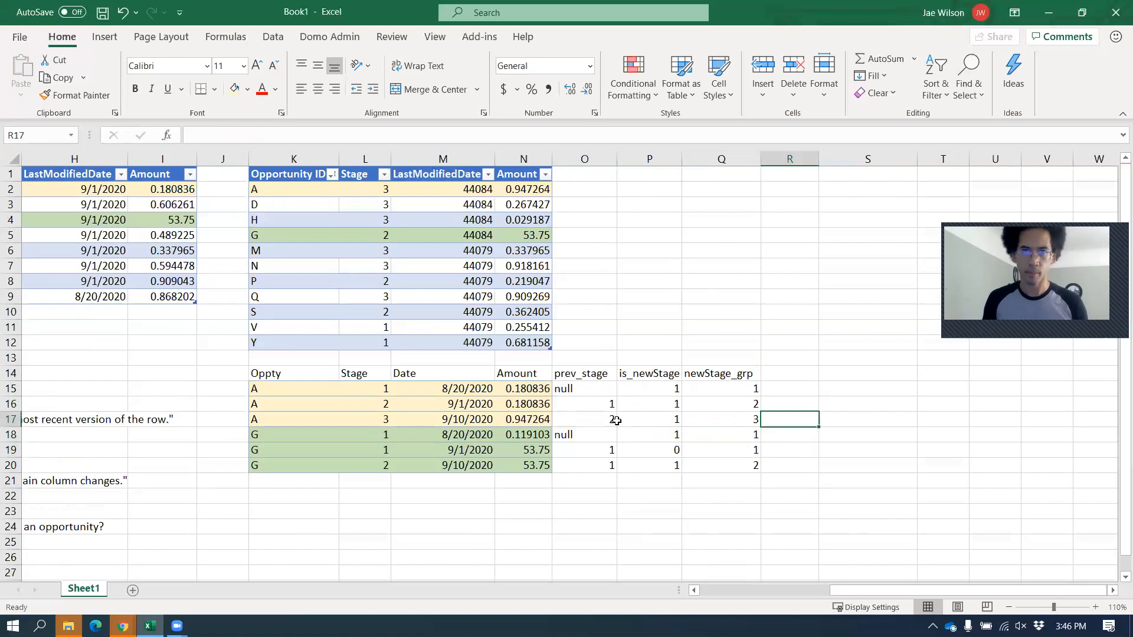
Examine how the is_newStage flags of the three A rows accumulate in newStage_grp.
key("Left")
key("shift+Left")
key("shift+Left")
key("Right")
key("Left")
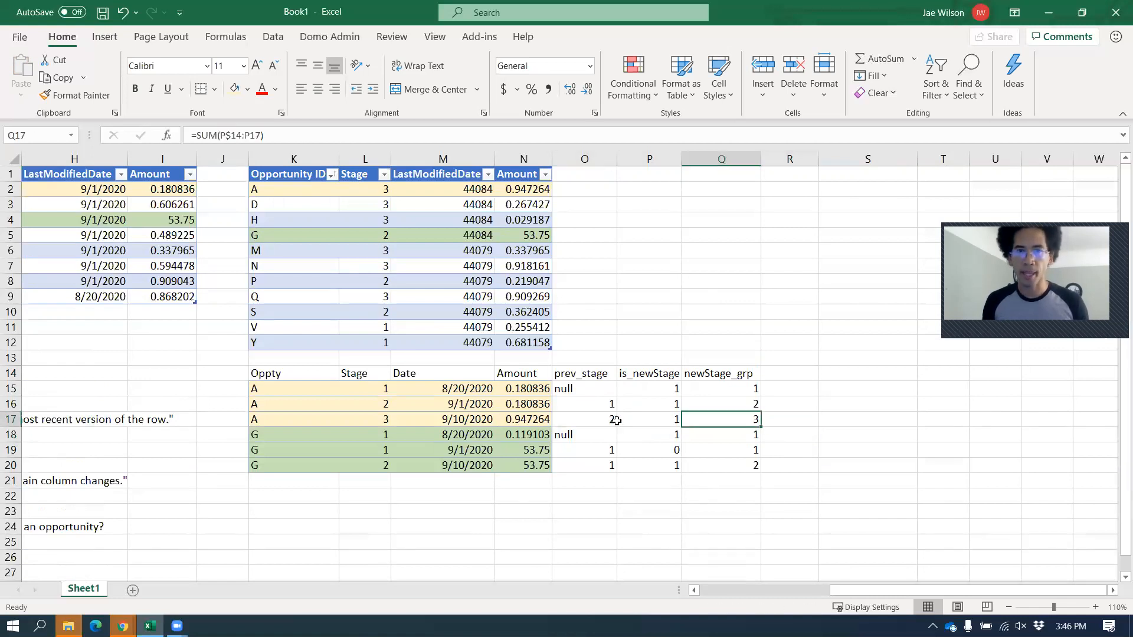
key("Left")
key("Up")
key("Up")
key("shift+Down")
key("shift+Down")
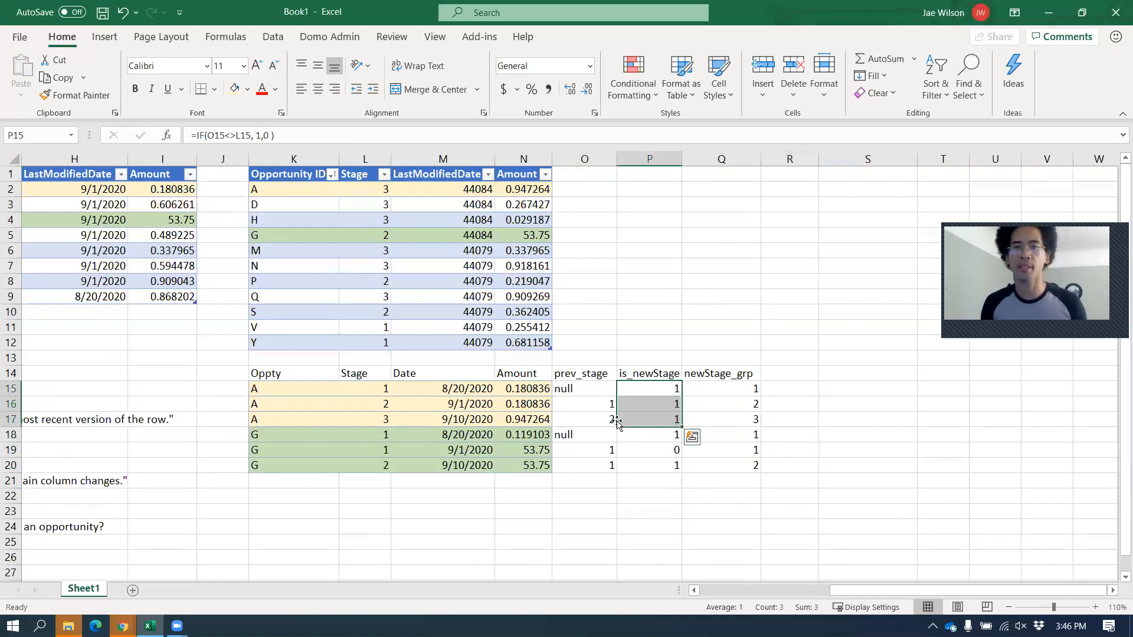
key("shift+Up")
key("shift+Up")
key("shift+Right")
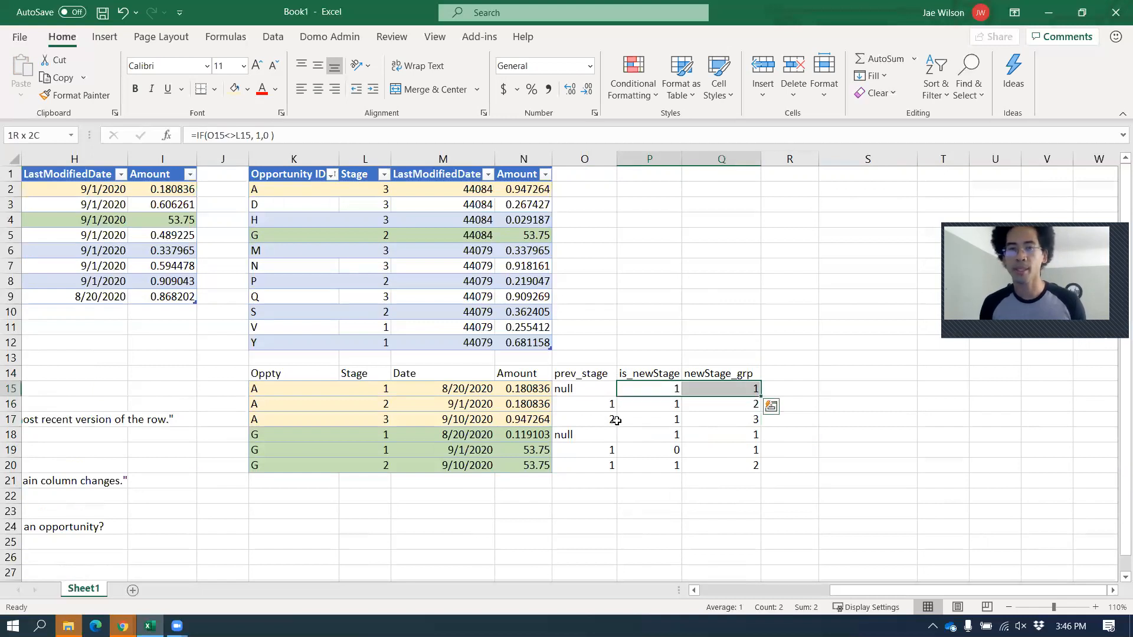
key("shift+Down")
key("shift+Left")
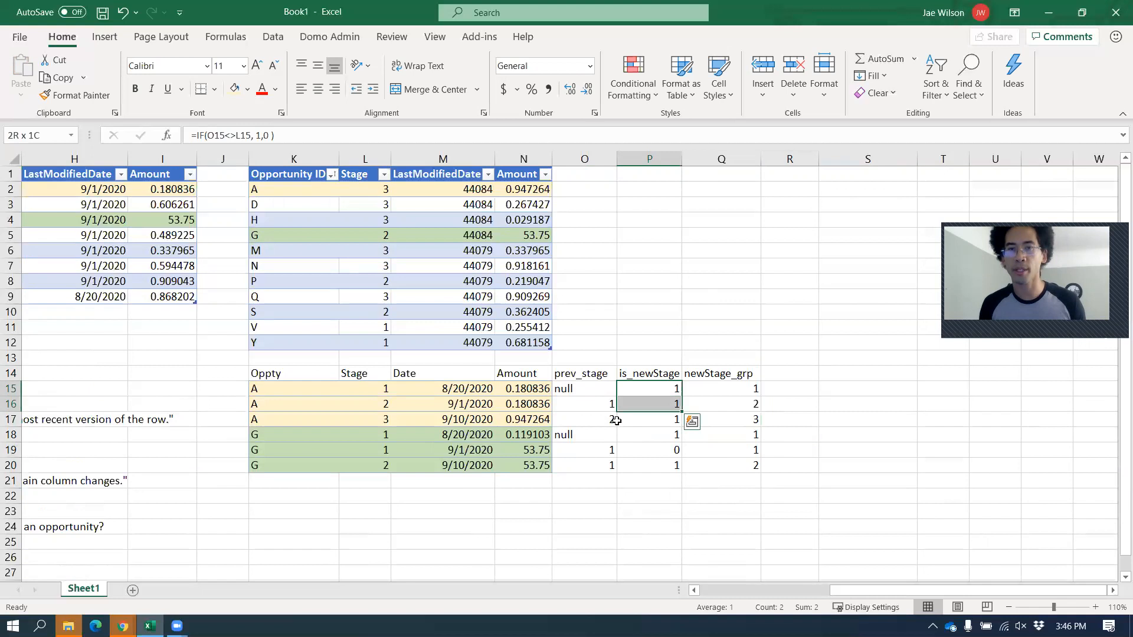
key("shift+Down")
Highlight the is_newStage flags of the three G rows to compare them with their newStage_grp values.
key("Down")
key("Down")
key("Down")
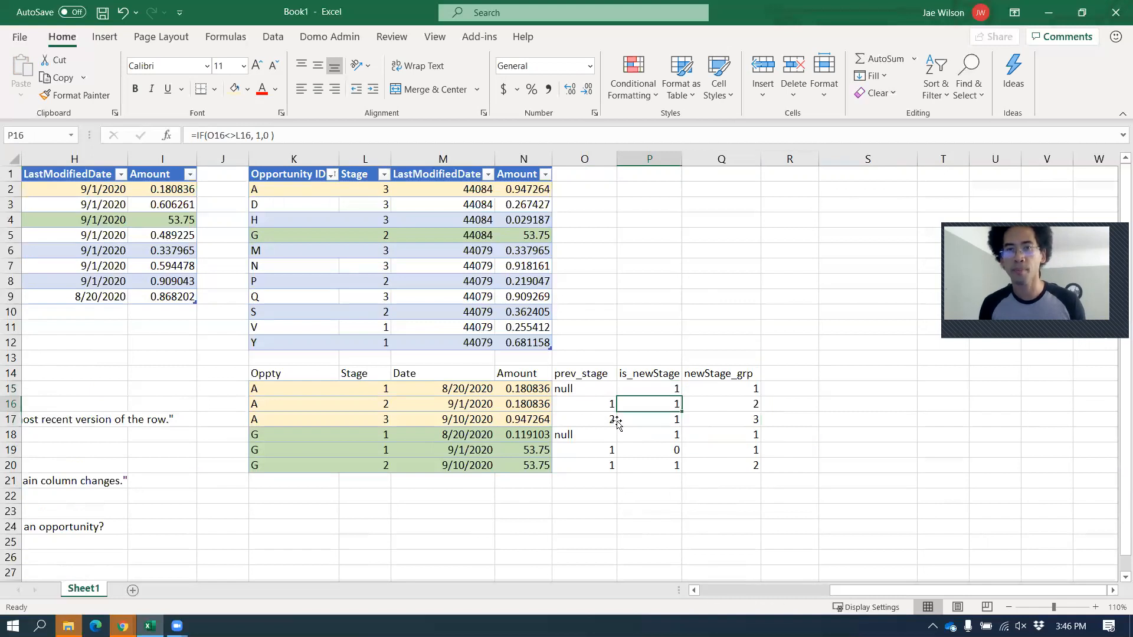
key("shift+Down")
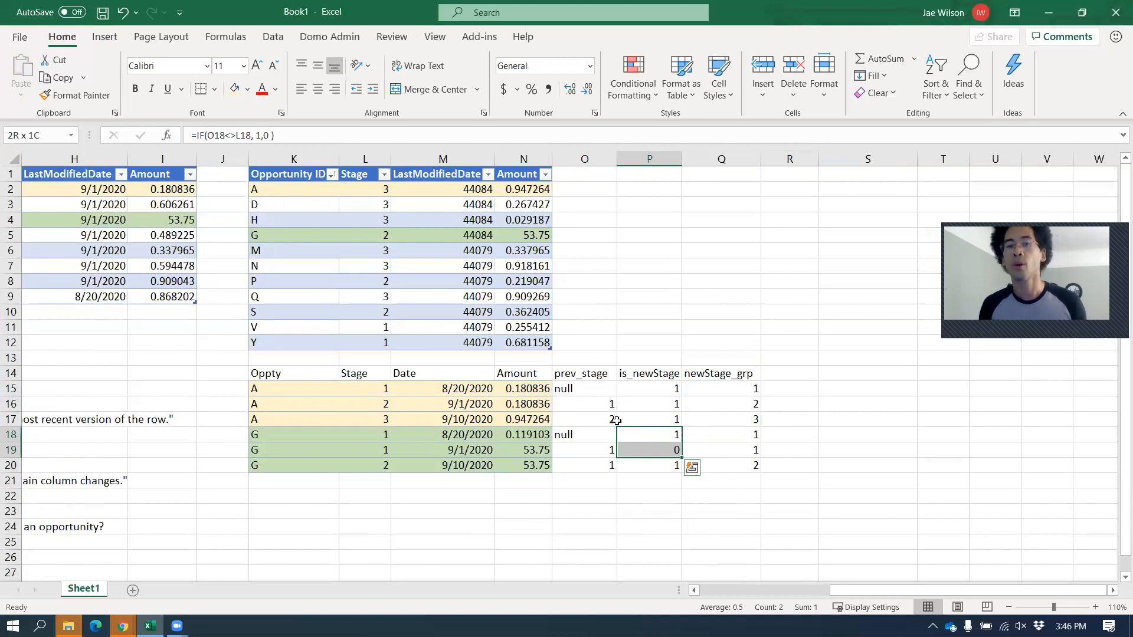
key("shift+Down")
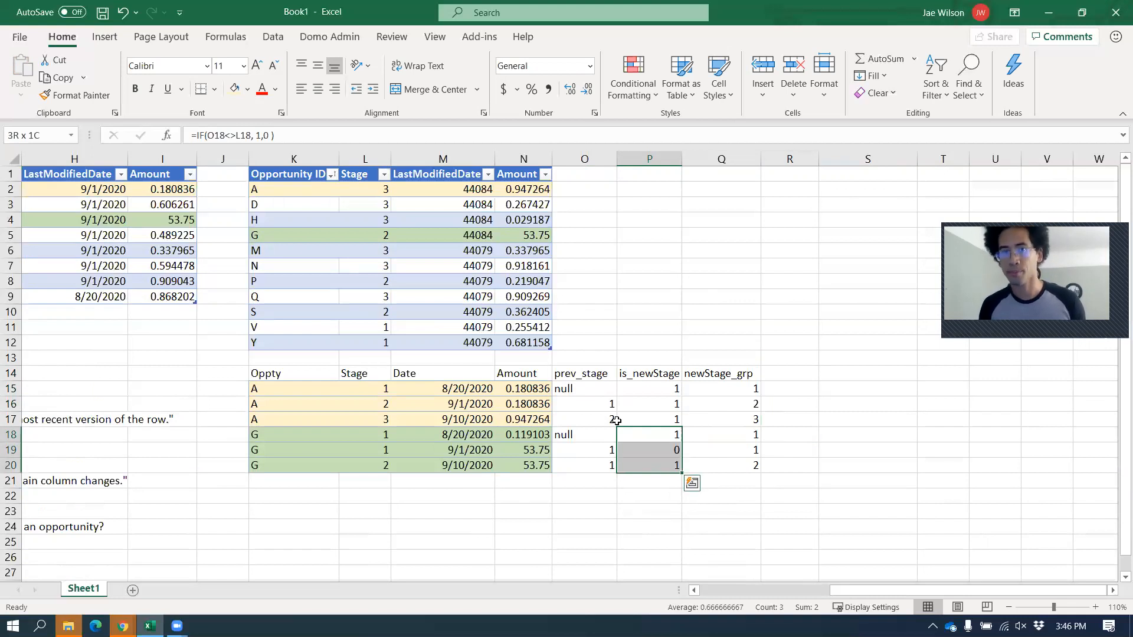
Highlight the last G row from Oppty through newStage_grp for review.
left_click(375, 465)
key("Left")
key("shift+Right")
key("shift+Right")
key("shift+Right")
key("shift+Right")
key("shift+Right")
key("shift+Right")
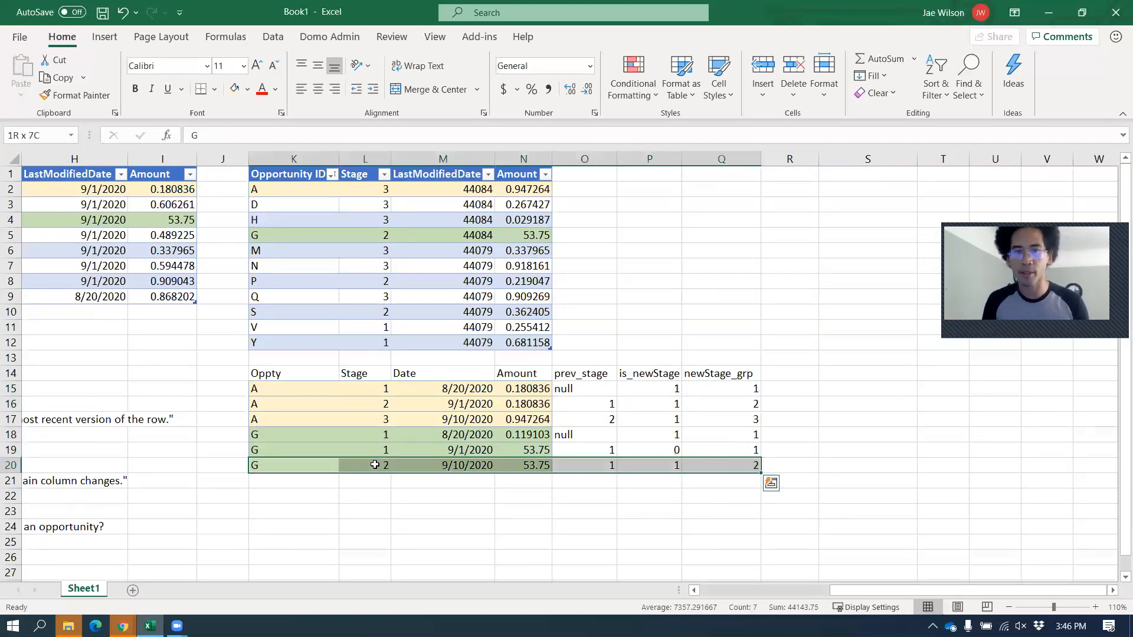
Copy the last G row, from Oppty through newStage_grp, into row 22.
key("ctrl+c")
key("Down")
key("Down")
key("ctrl+v")
Copy the G row 19, from Oppty through newStage_grp, into rows 20 and 21.
key("Up")
key("Up")
key("Up")
key("shift+Right")
key("shift+Right")
key("shift+Right")
key("shift+Right")
key("shift+Right")
key("shift+Right")
key("shift+Right")
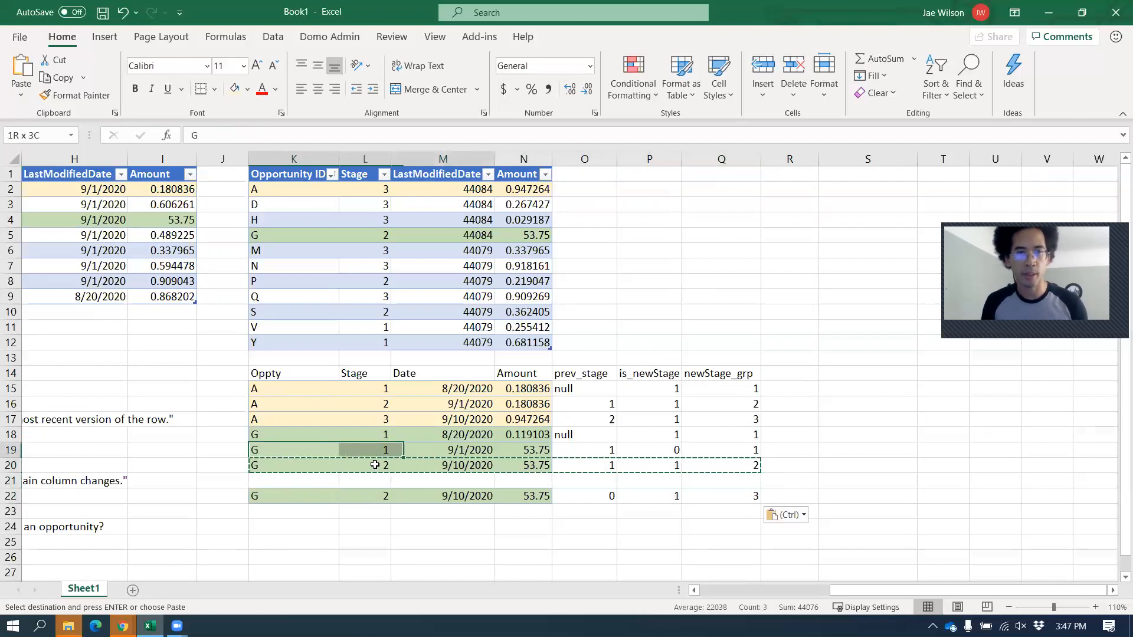
key("shift+Left")
key("ctrl+c")
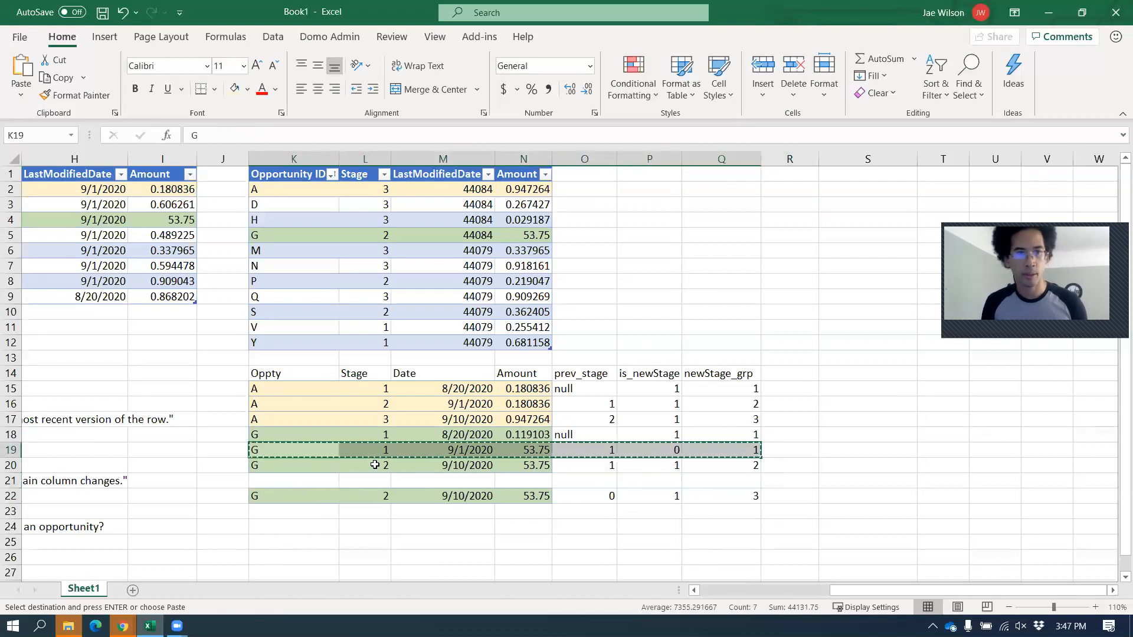
key("Down")
key("shift+Right")
key("shift+Right")
key("shift+Right")
key("shift+Right")
key("shift+Right")
key("shift+Right")
key("shift+Down")
key("ctrl+v")
Review the dates and stages of the newly pasted G rows.
key("Left")
key("Right")
key("Right")
key("Right")
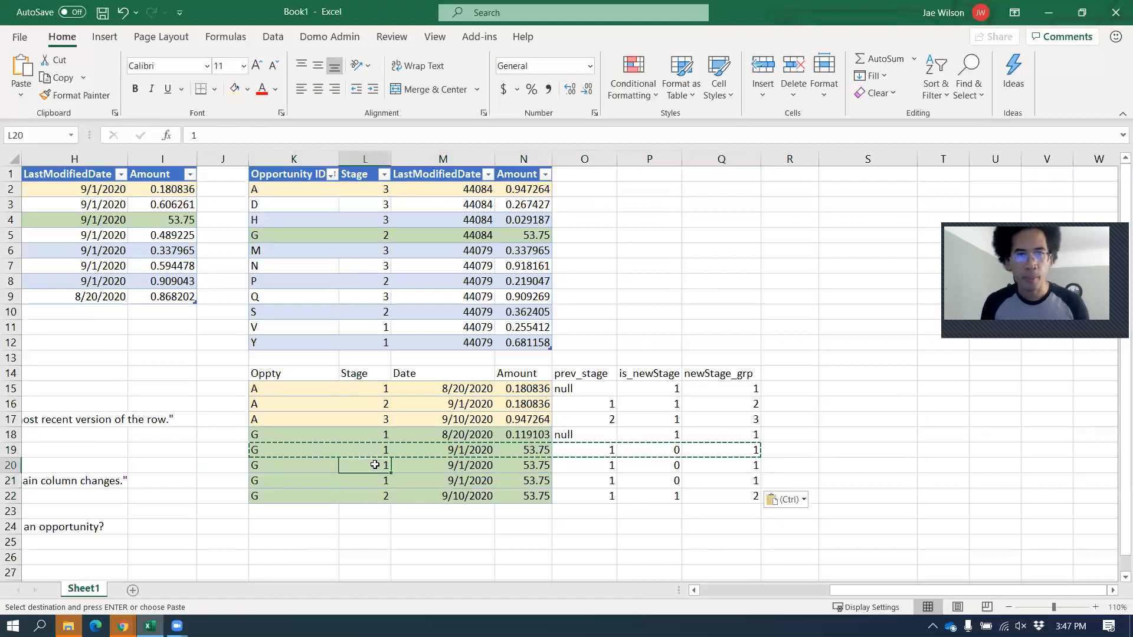
key("shift+Down")
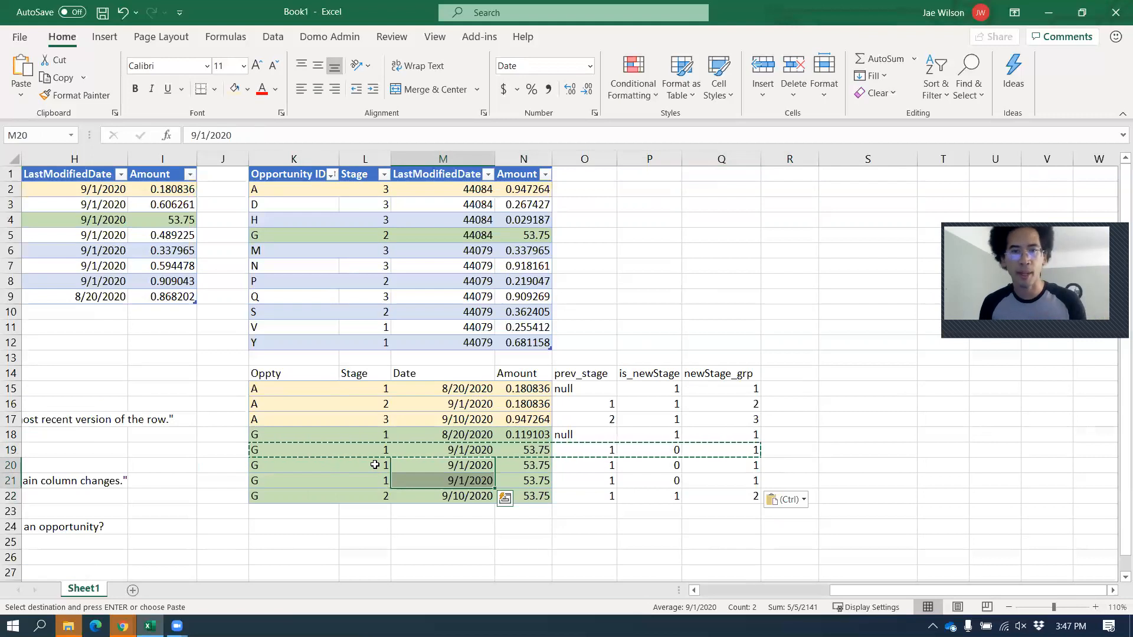
key("Up")
key("Right")
key("Left")
key("Left")
key("Up")
key("shift+Down")
key("shift+Down")
key("shift+Down")
key("shift+Down")
Set the Amount of the two pasted G rows to 75 in row 20 and 23 in row 21.
key("Right")
key("Right")
key("Down")
key("Up")
key("Down")
key("Down")
key("Up")
key("Down")
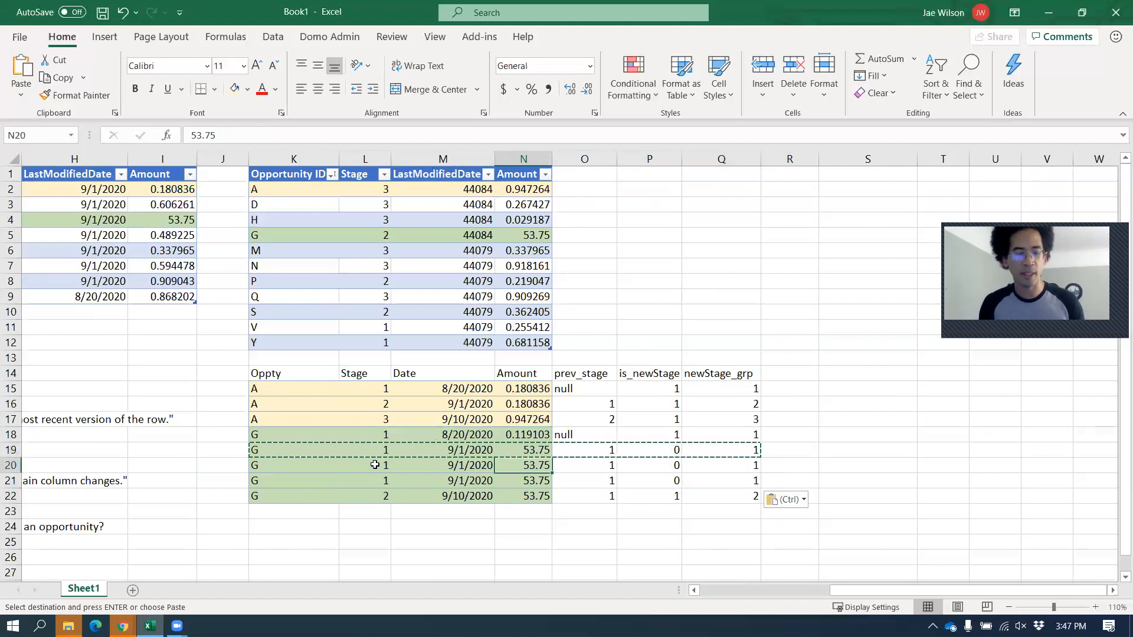
type("75")
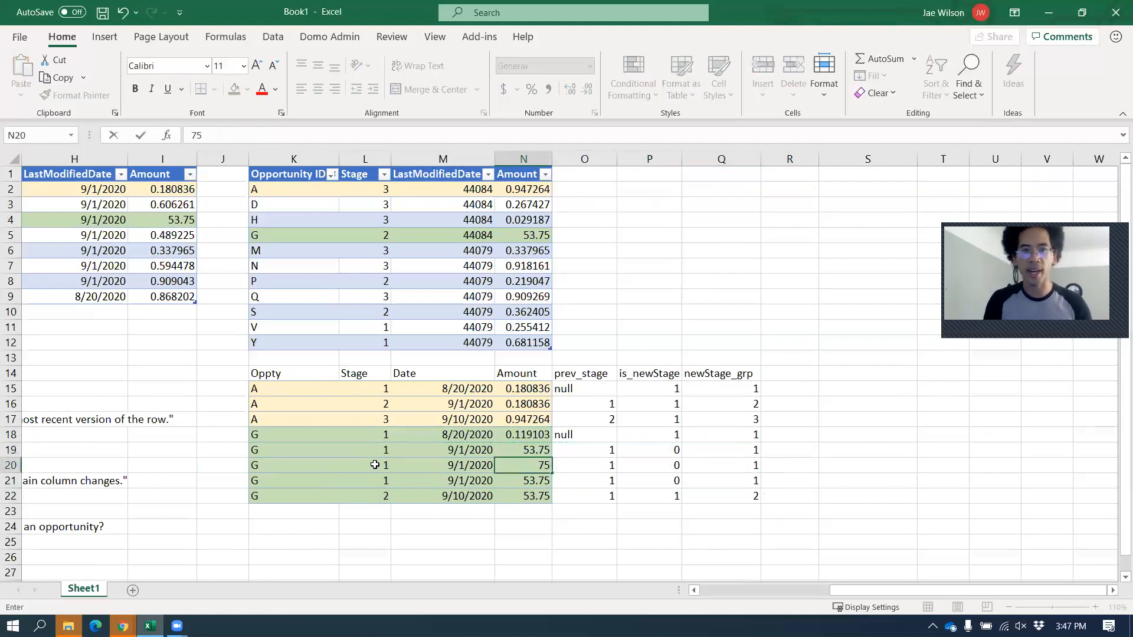
key("Return")
type("0.23")
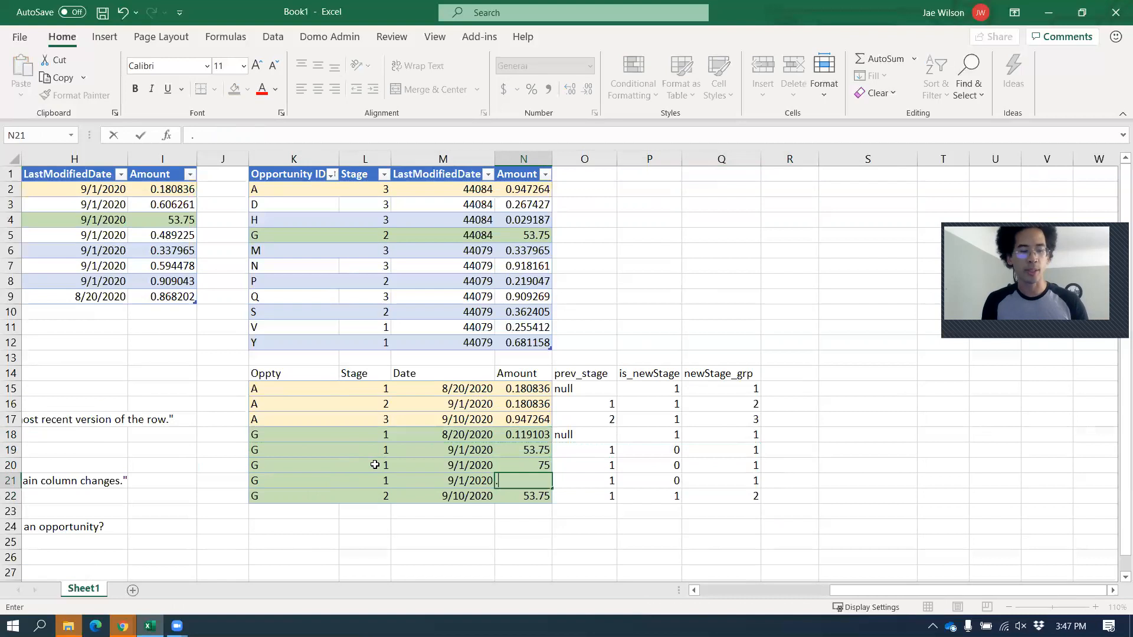
key("Return")
key("Up")
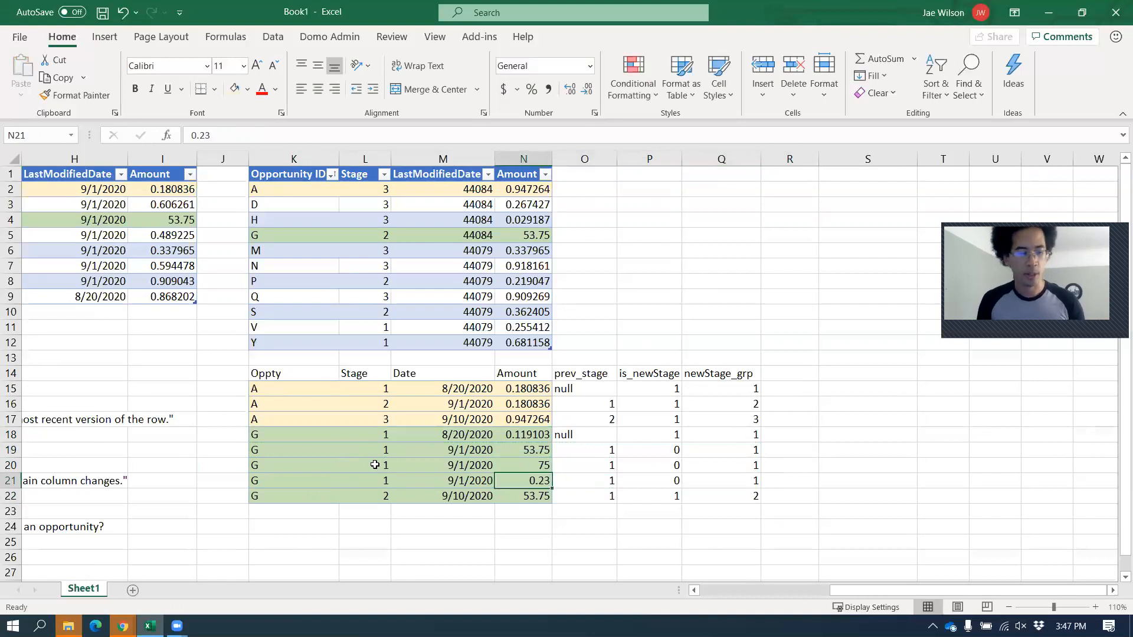
key("ctrl+shift+5")
Compare the Amount values of the first four G rows with their Stage values.
key("Up")
key("Up")
key("Up")
key("shift+Down")
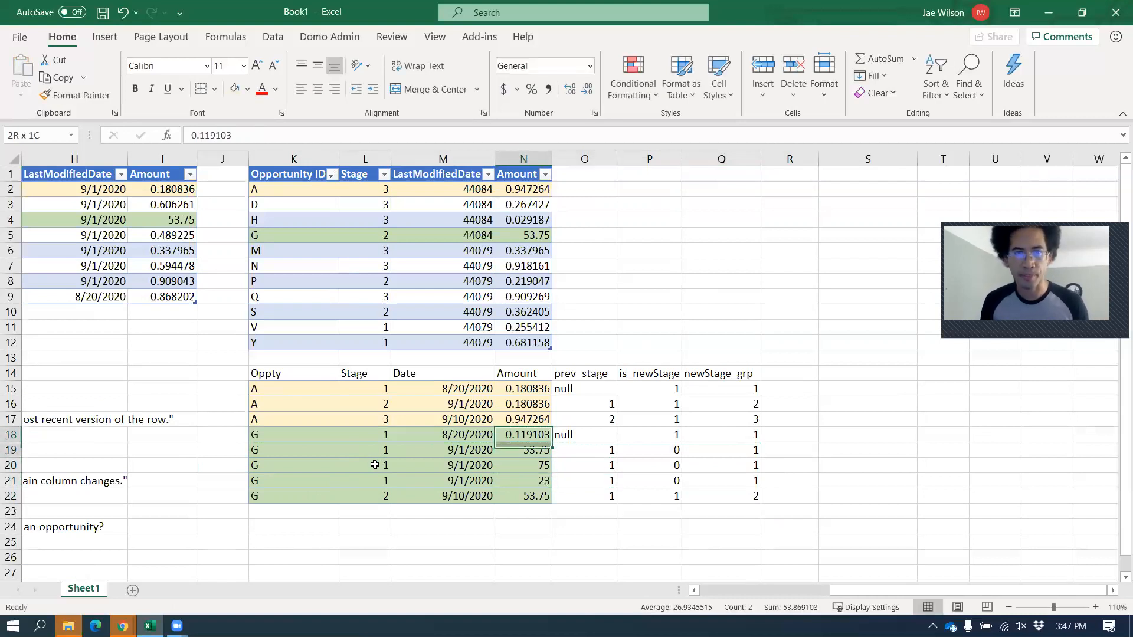
key("shift+Down")
key("shift+Down")
key("shift+Down")
key("Left")
key("Left")
key("shift+Down")
key("shift+Down")
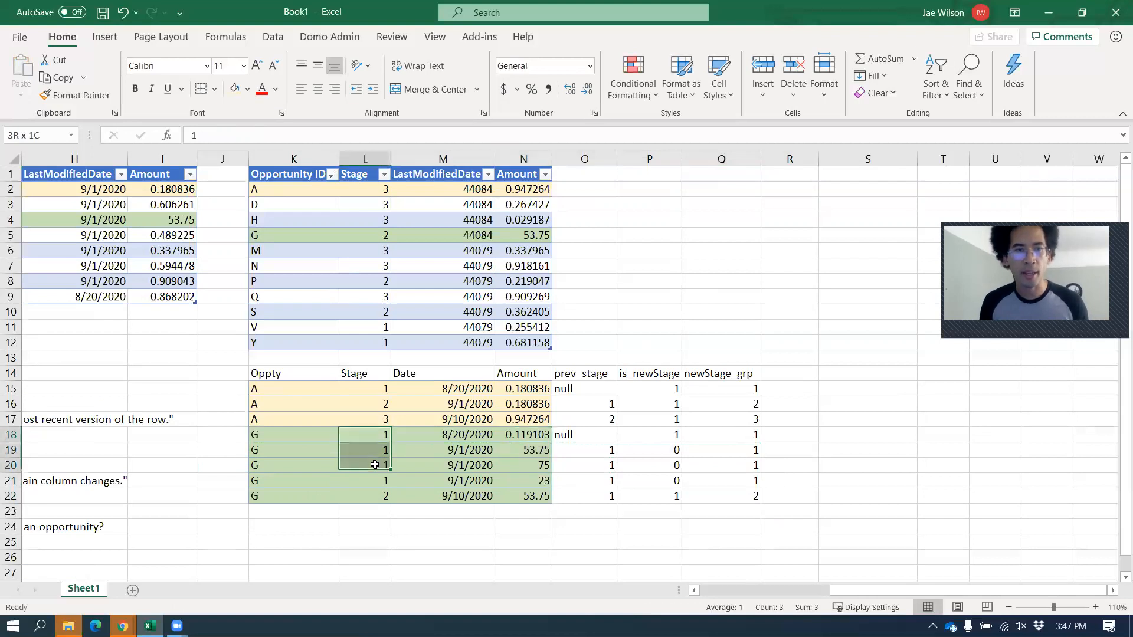
key("shift+Down")
key("shift+Right")
Examine the is_newStage flags of the first four G rows, focusing on rows 19 to 21.
key("Right")
key("Right")
key("Right")
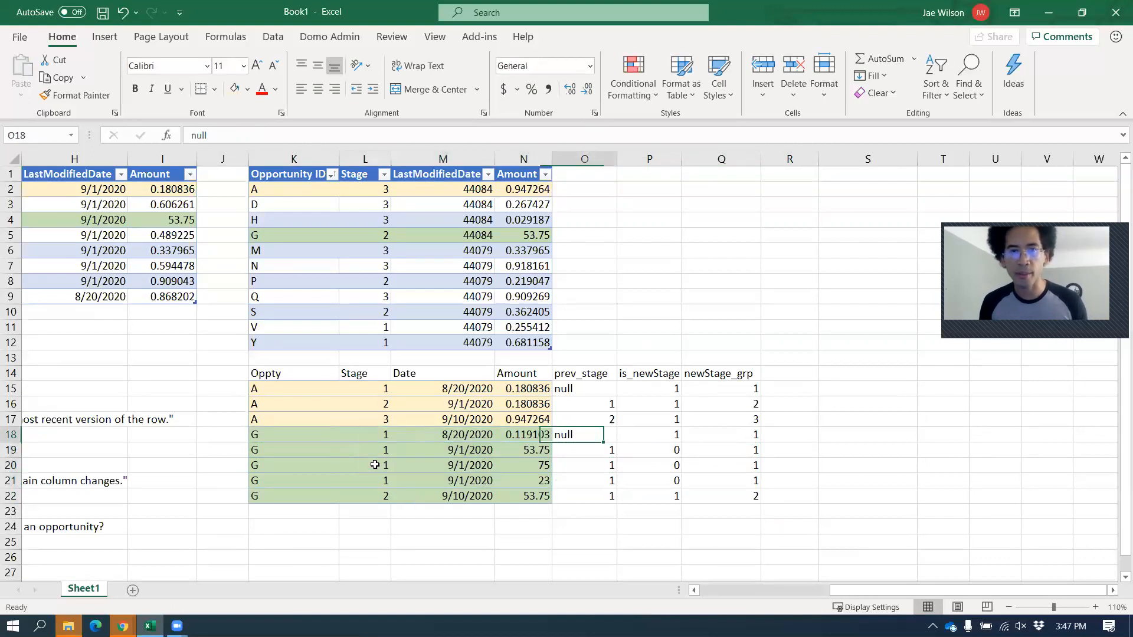
key("Right")
key("shift+Down")
key("shift+Down")
key("shift+Down")
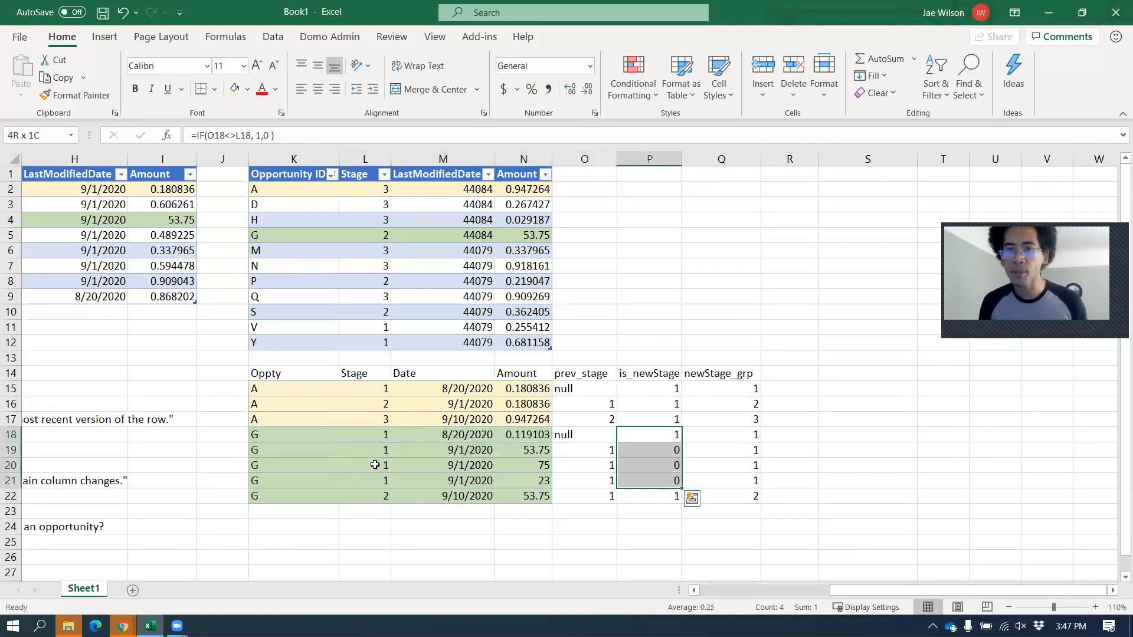
key("Down")
key("shift+Down")
key("shift+Down")
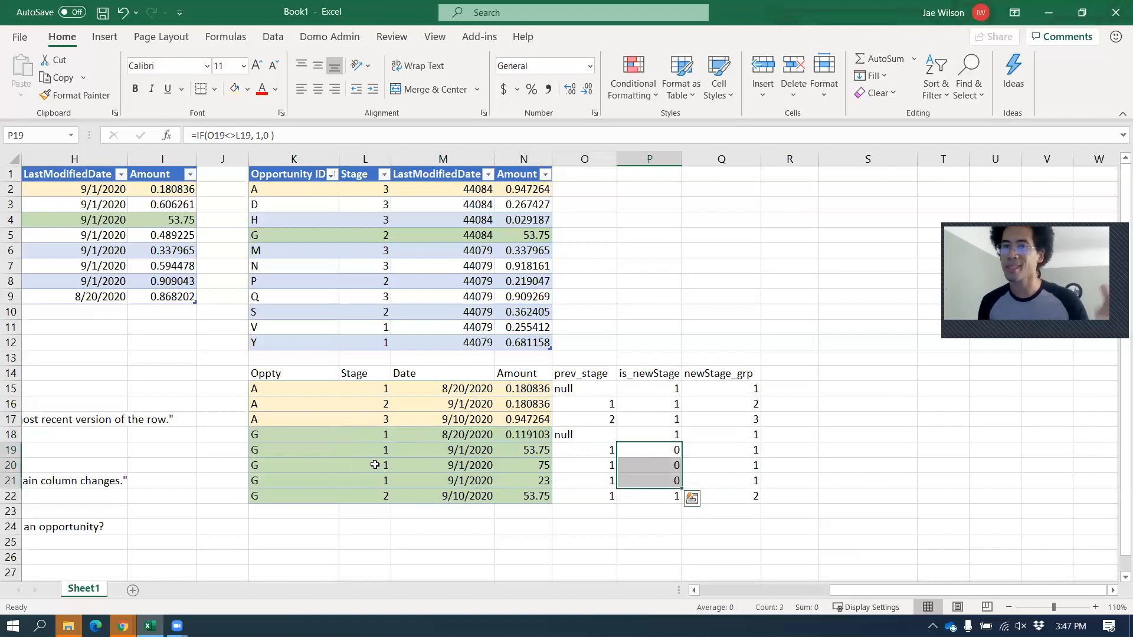
Check prev_stage for the G rows and compare is_newStage with newStage_grp in rows 18 to 21.
key("Left")
key("Down")
key("Down")
key("Down")
key("Up")
key("Up")
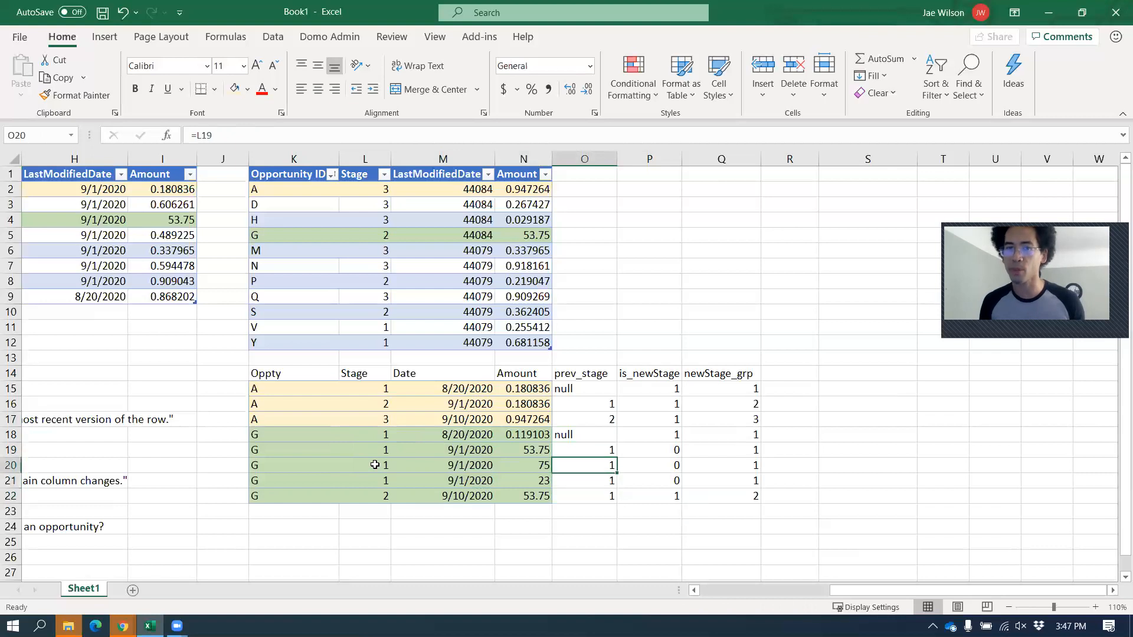
key("Right")
key("Right")
key("Right")
key("Up")
key("Up")
key("Left")
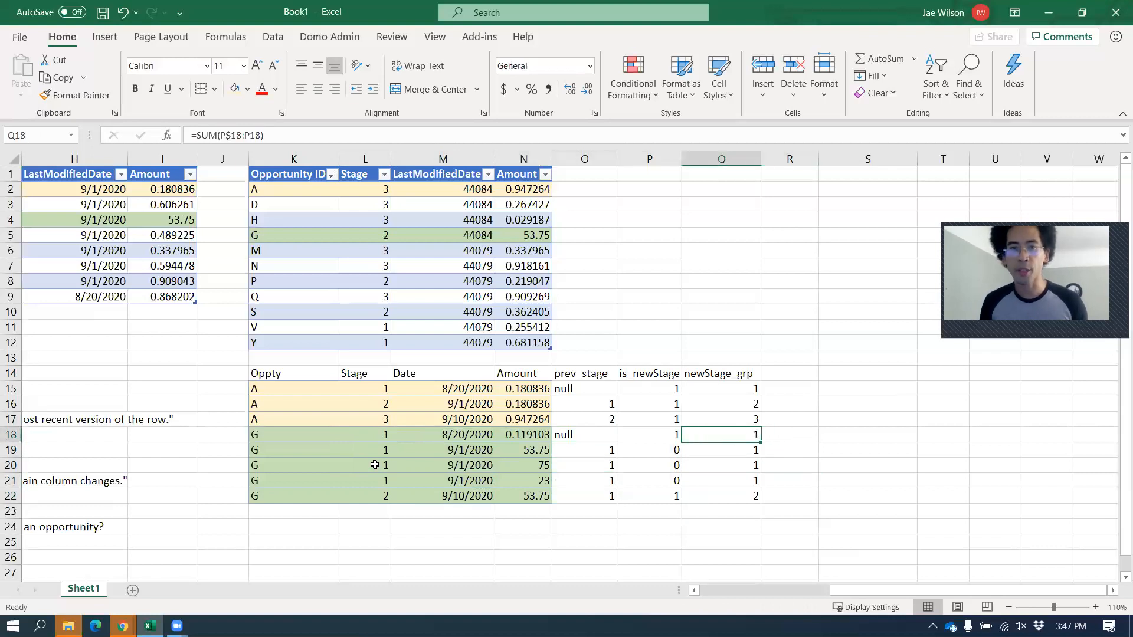
key("Left")
key("shift+Down")
key("shift+Down")
key("shift+Down")
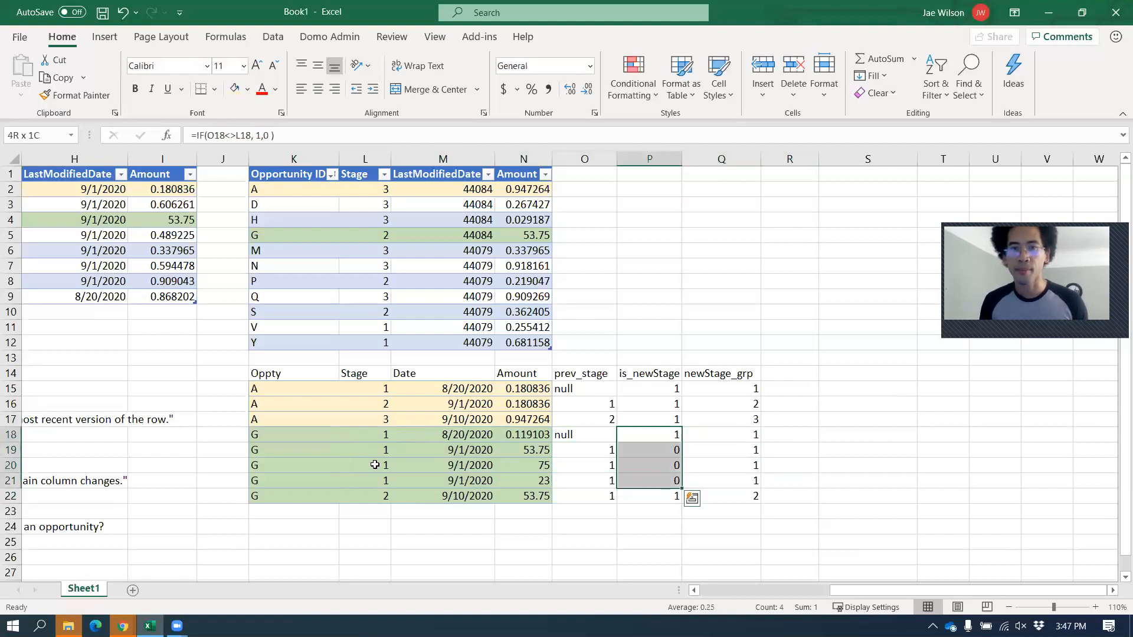
key("shift+Right")
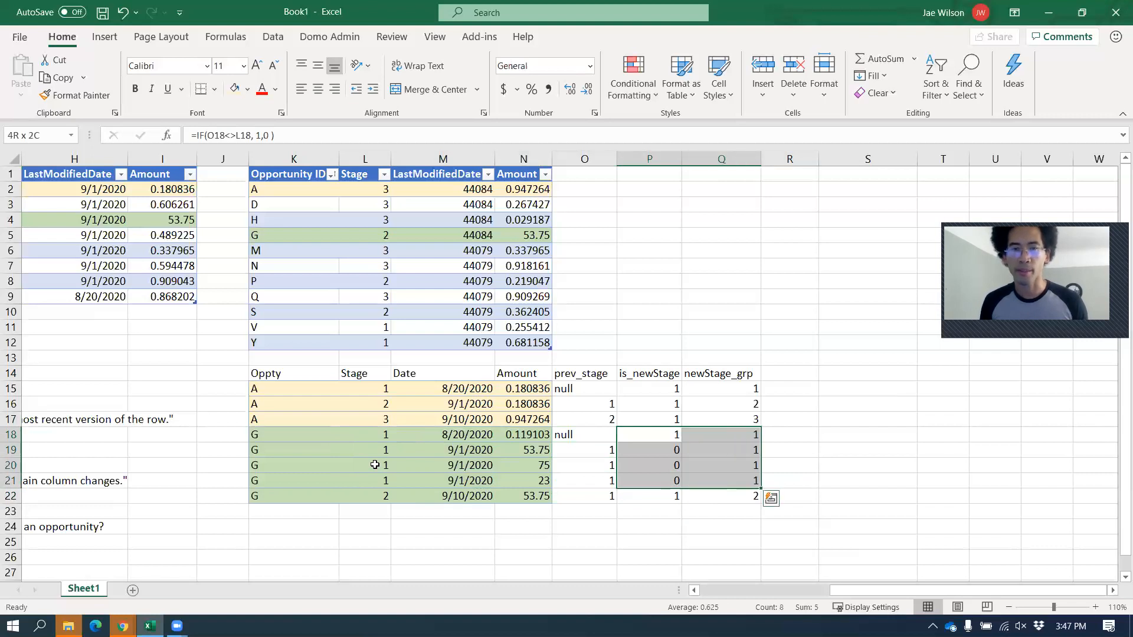
Highlight prev_stage through newStage_grp in the last G row, and the whole newStage_grp column for review.
key("Left")
key("Down")
key("Down")
key("Down")
key("Down")
key("shift+Right")
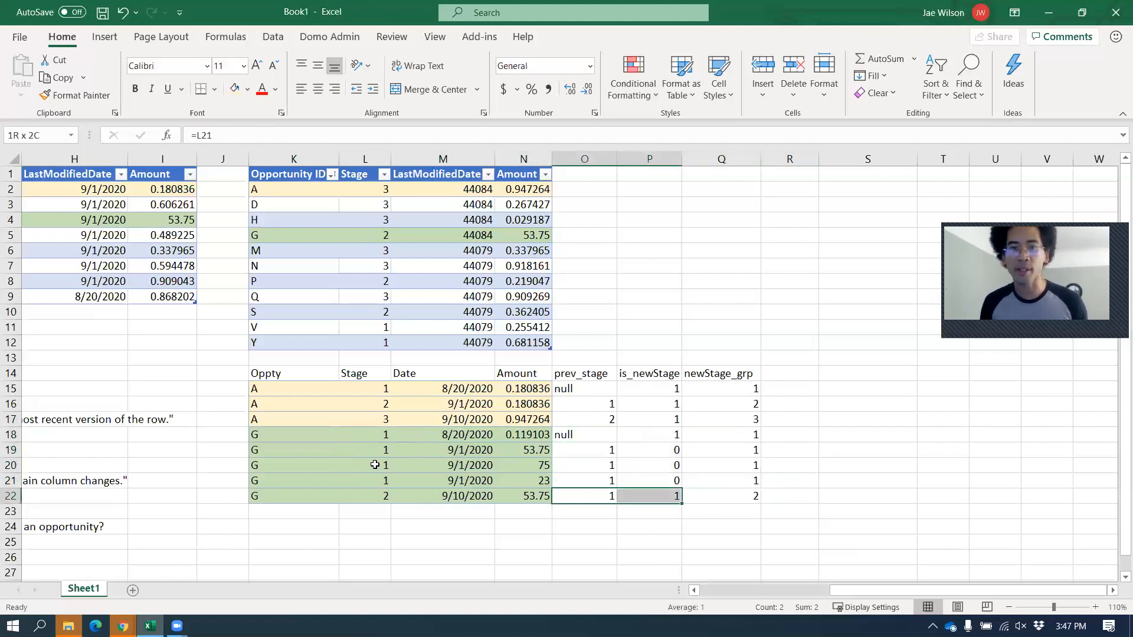
key("shift+Right")
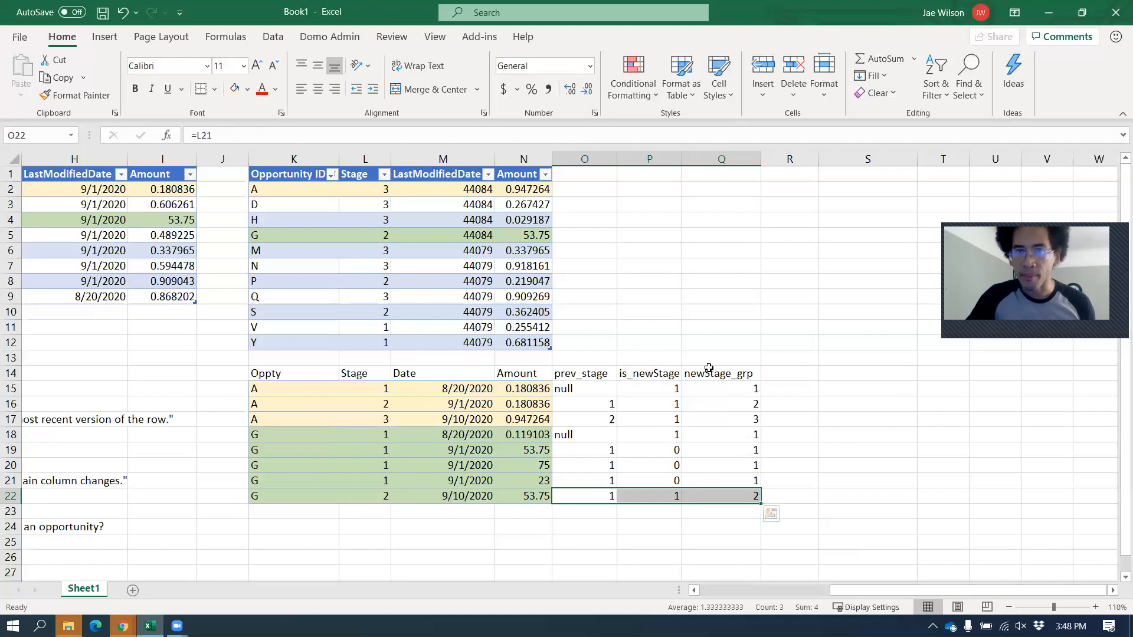
left_click_drag(711, 372, 756, 496)
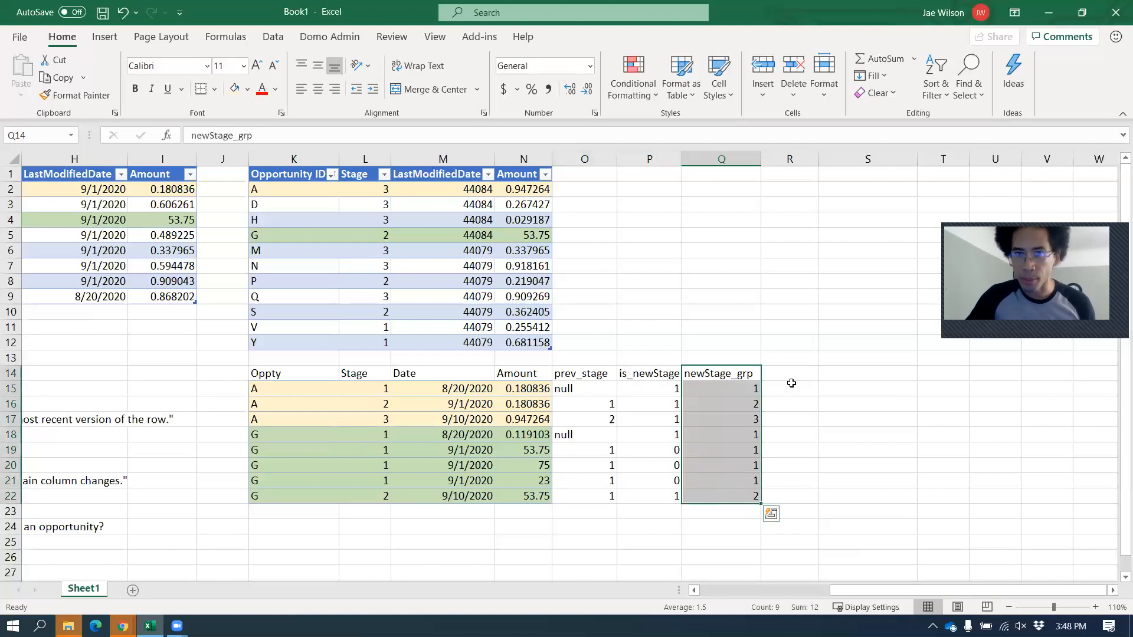
Add the column header row_version_newGroup in R14, beside newStage_grp.
left_click(784, 367)
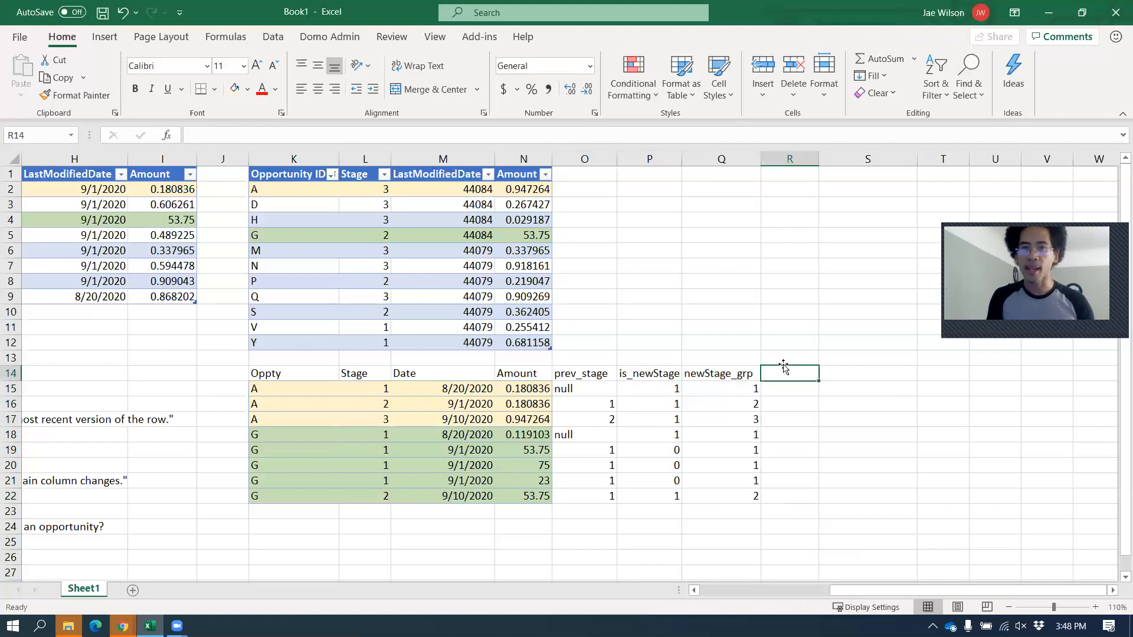
type("row_versio")
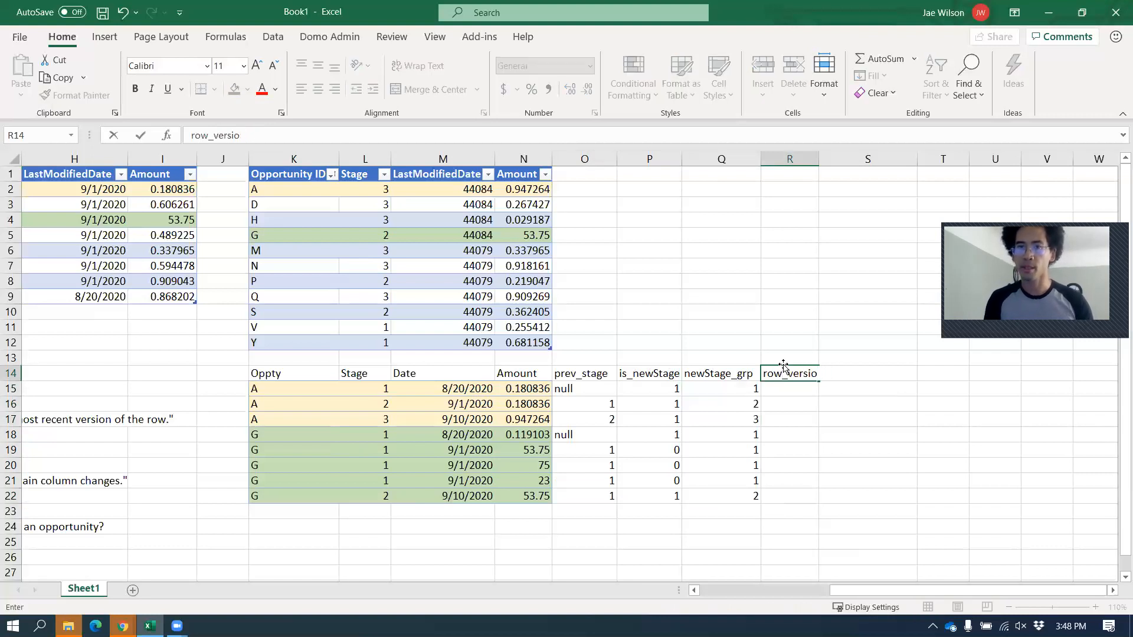
type("n)_newGroup")
key("Return")
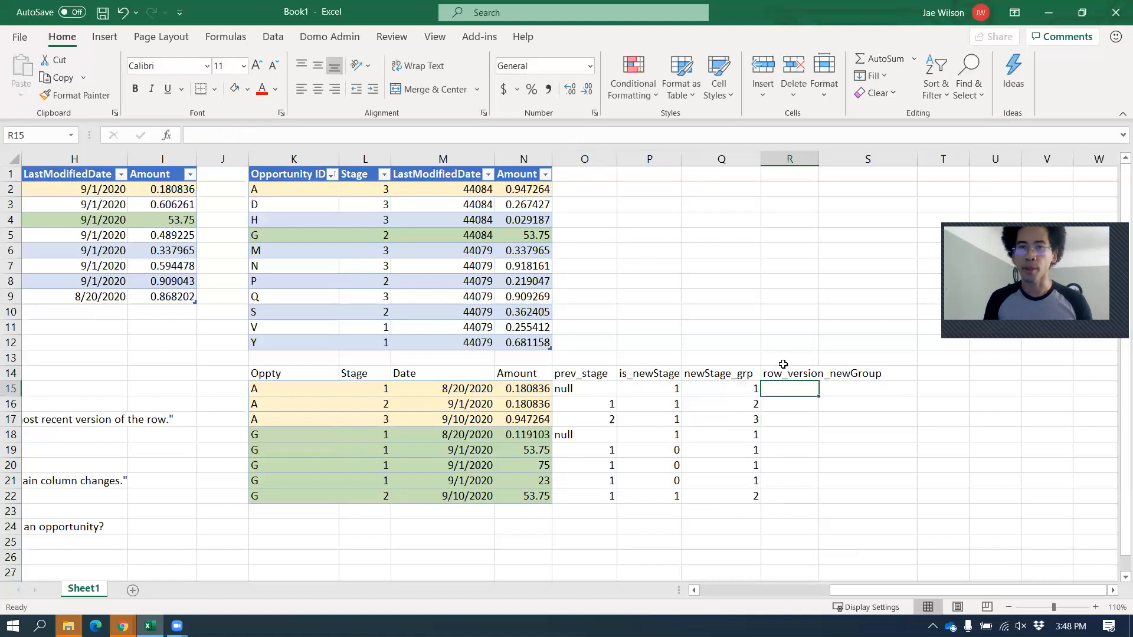
Enter 1 as row_version_newGroup for each of the three A rows.
key("Left")
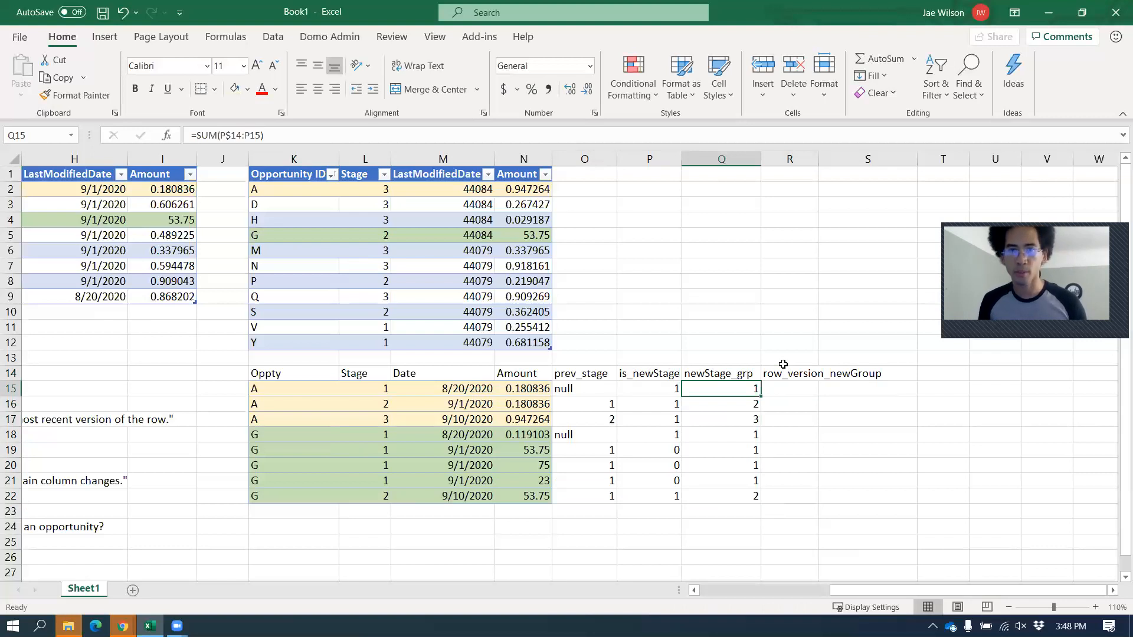
key("Right")
type("1")
key("Return")
type("1")
key("Return")
type("1")
key("Return")
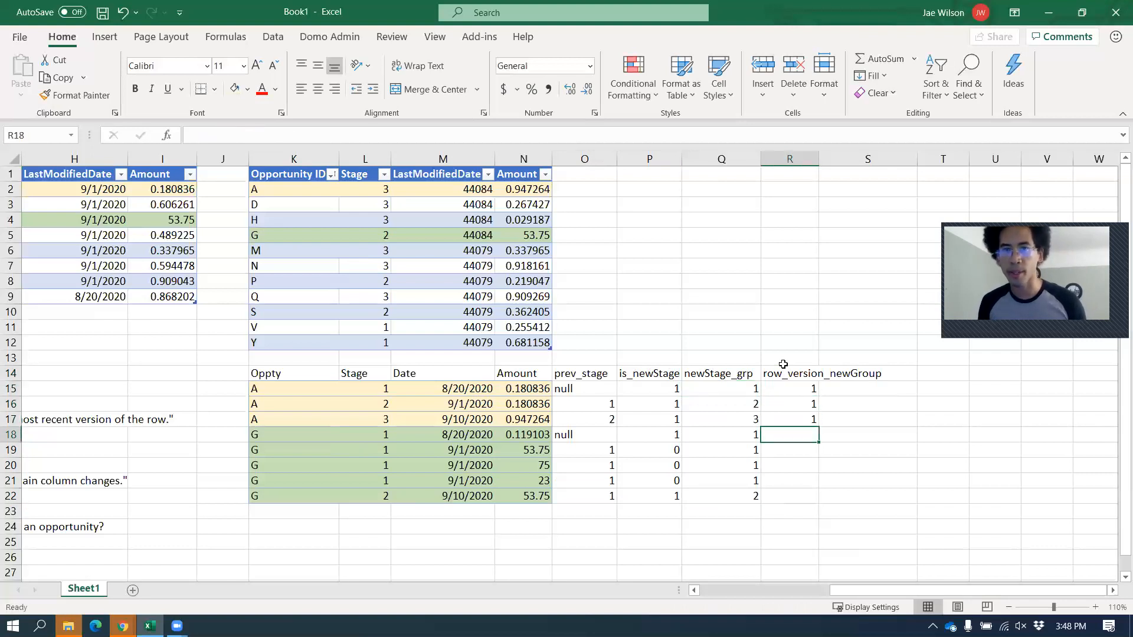
Number row_version_newGroup for the G rows 18 to 21 in descending order as 4, 3, 2, 1.
key("shift+Down")
key("shift+Down")
key("shift+Down")
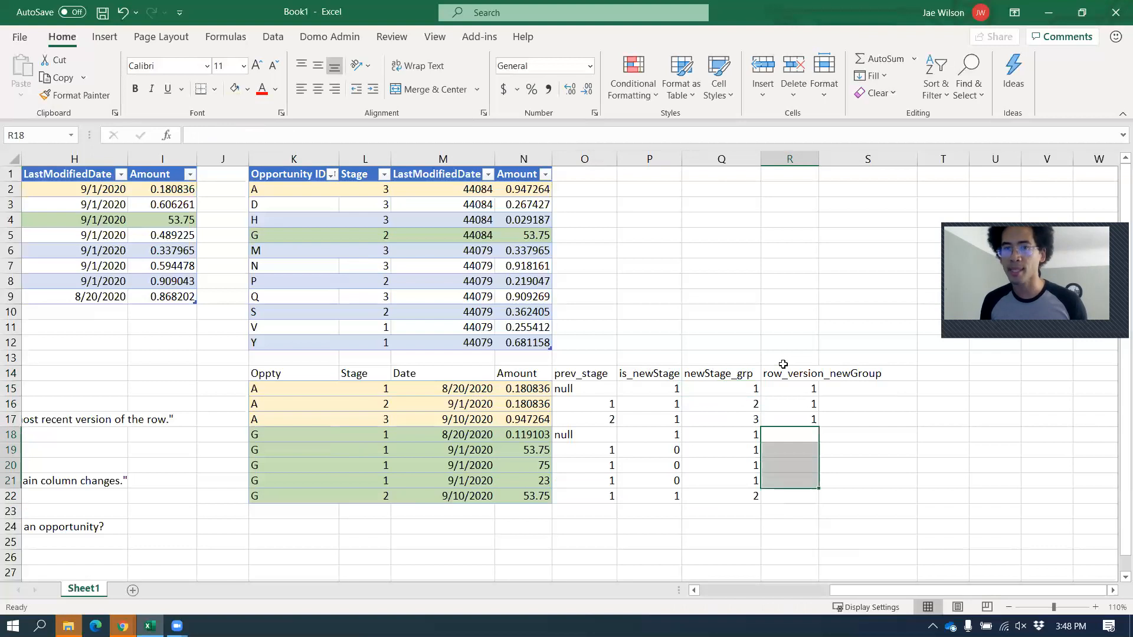
key("Down")
key("Down")
key("Down")
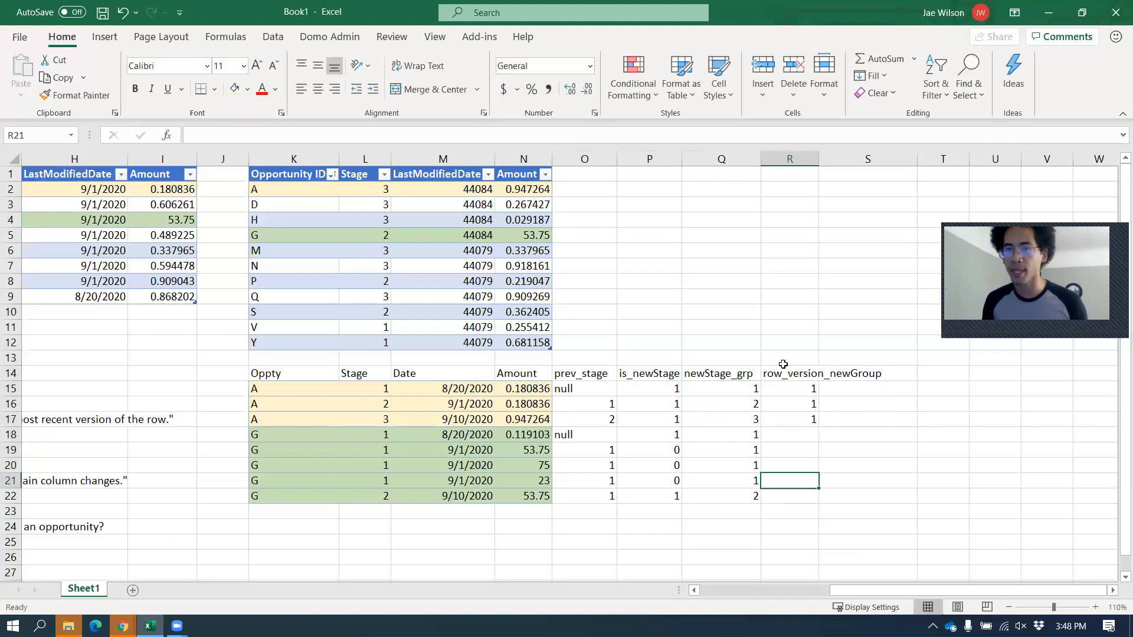
type("1")
key("Up")
type("2")
key("Up")
type("3")
key("Up")
type("4")
key("Return")
Enter 1 as row_version_newGroup for the last G row, which belongs to stage group 2.
key("Down")
key("Down")
key("shift+Left")
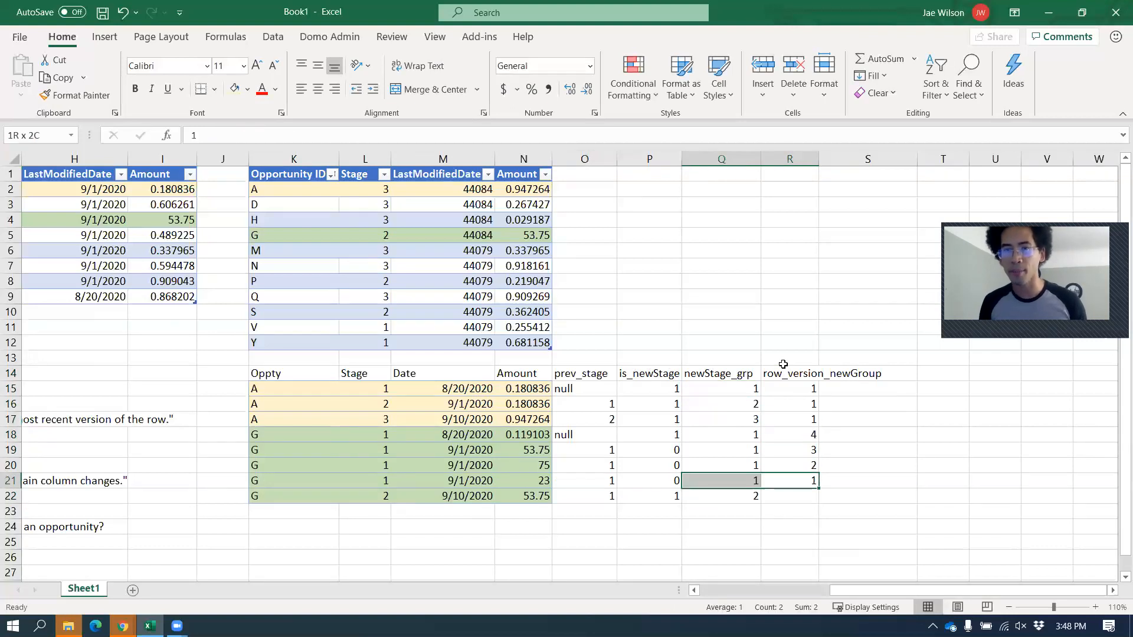
key("Down")
type("1")
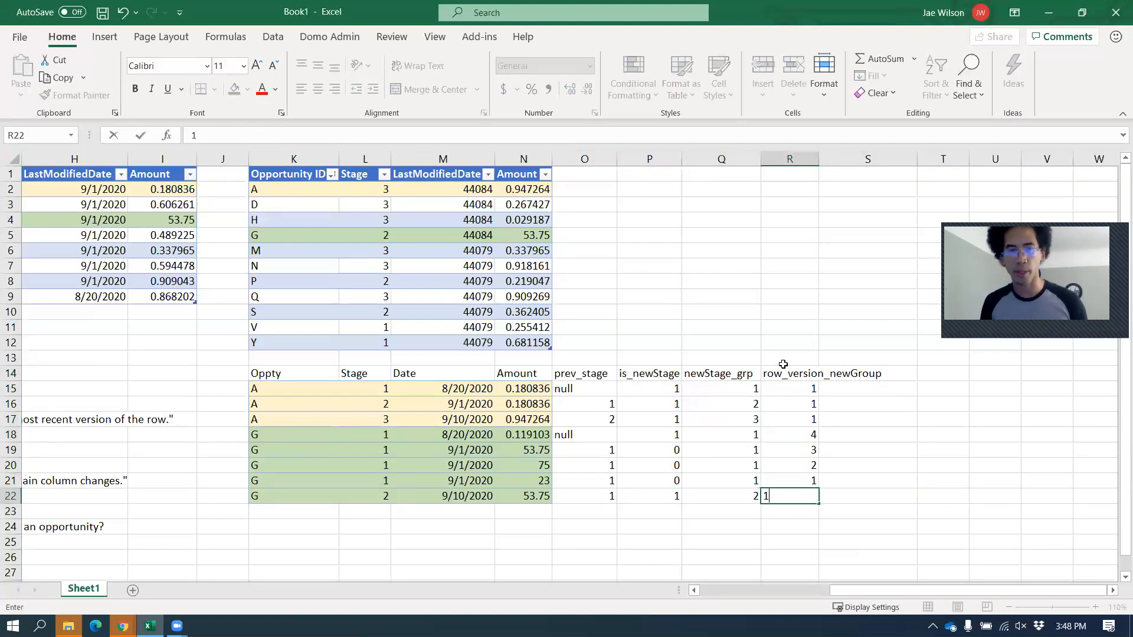
key("Left")
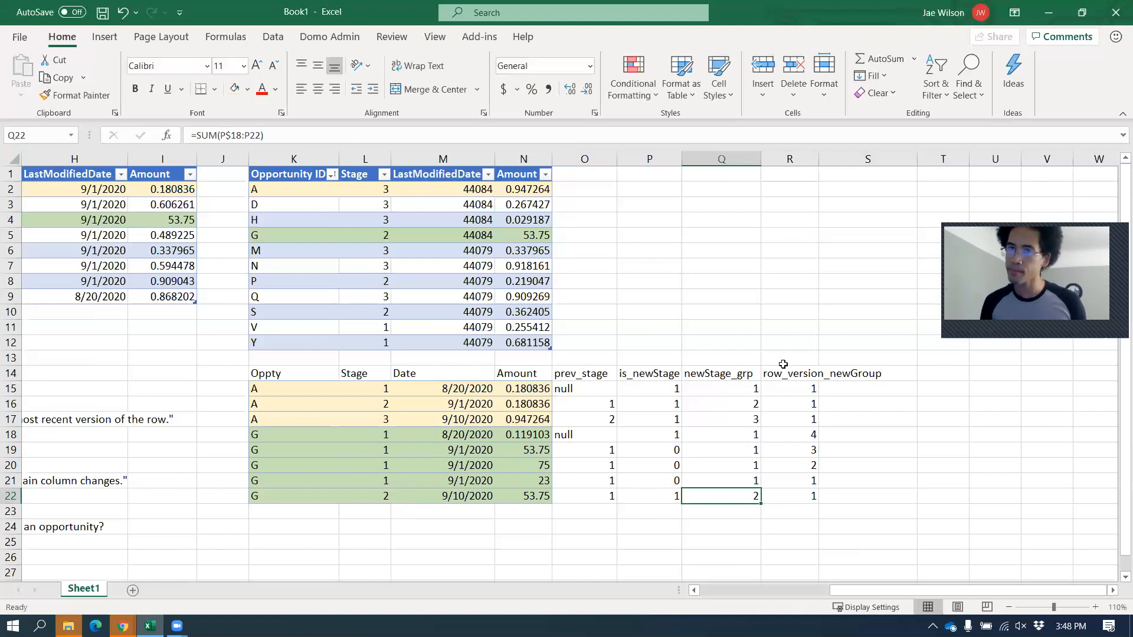
Review the newStage_grp and row_version_newGroup columns and their headers side by side.
key("Up")
key("Up")
key("Up")
key("Up")
key("Up")
key("Up")
key("Up")
key("Up")
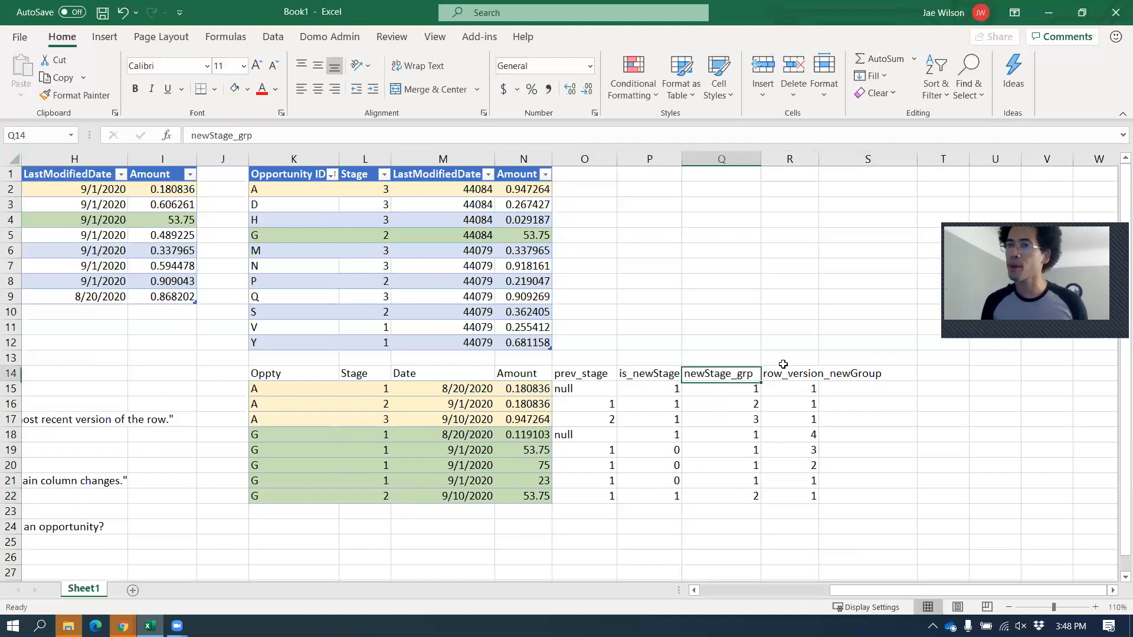
key("Right")
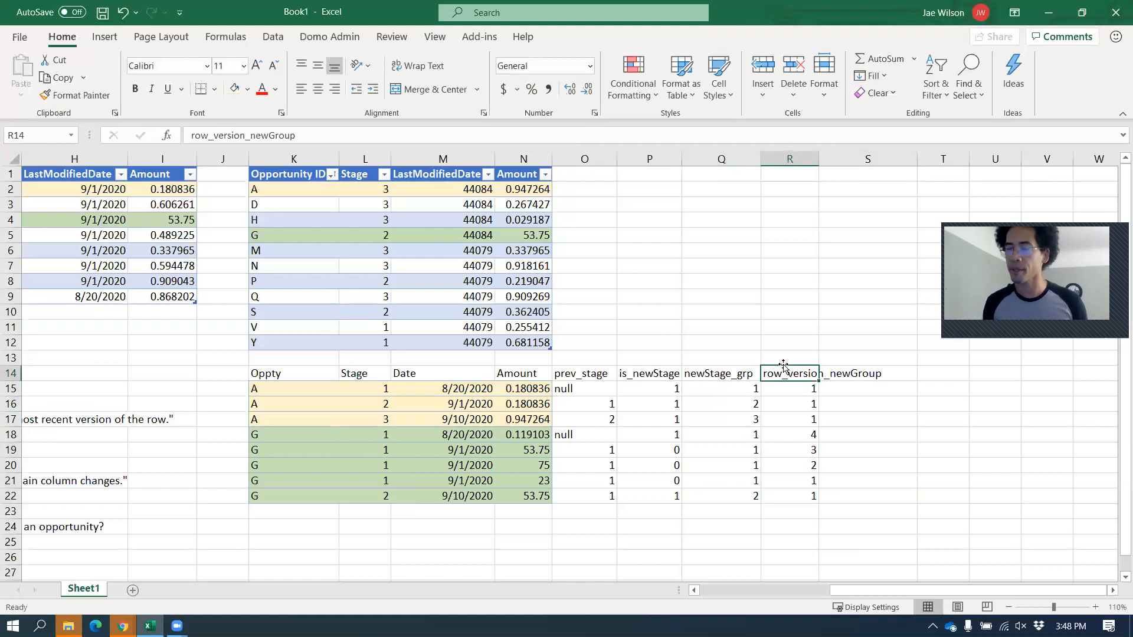
key("Left")
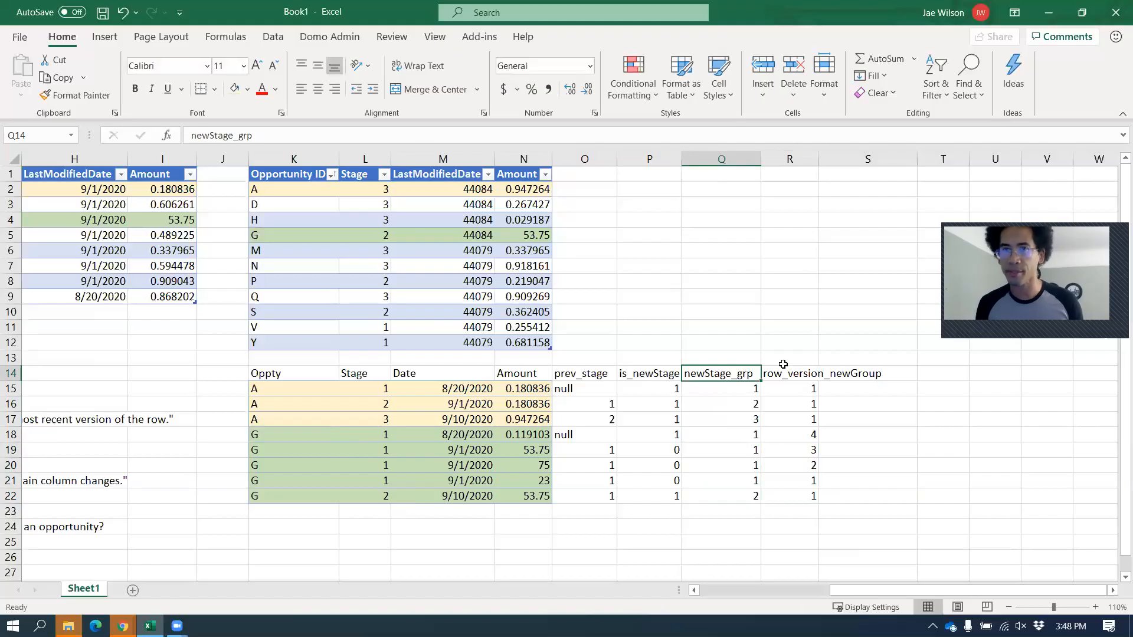
Switch to Domo in the browser and open the SCD_ver1 dataset's ETL for editing.
key("alt+Tab")
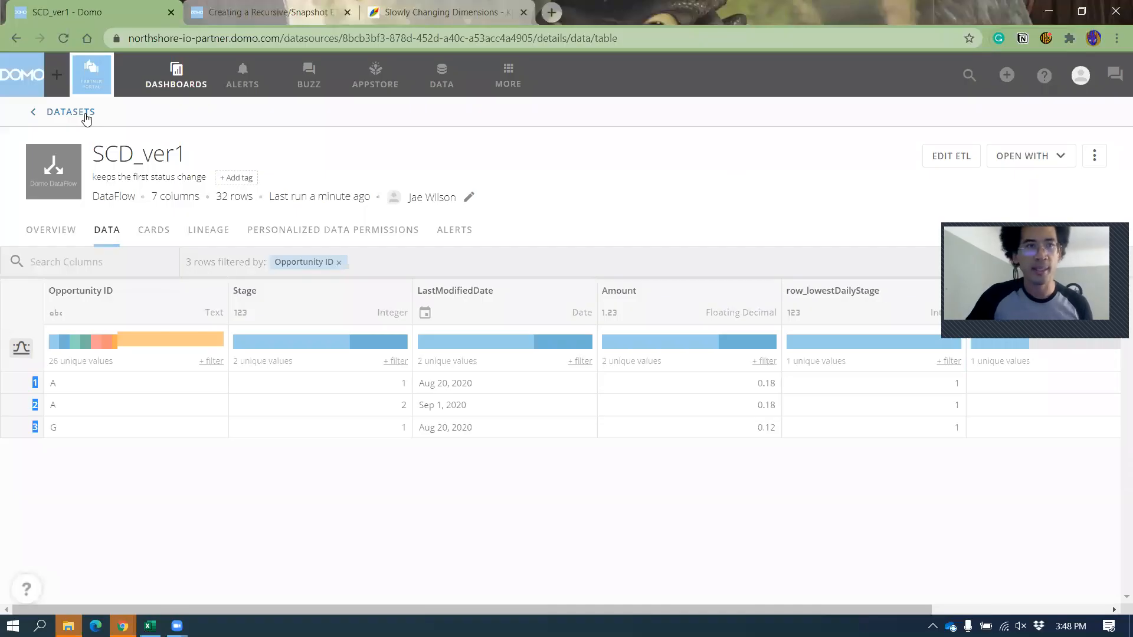
left_click(946, 157)
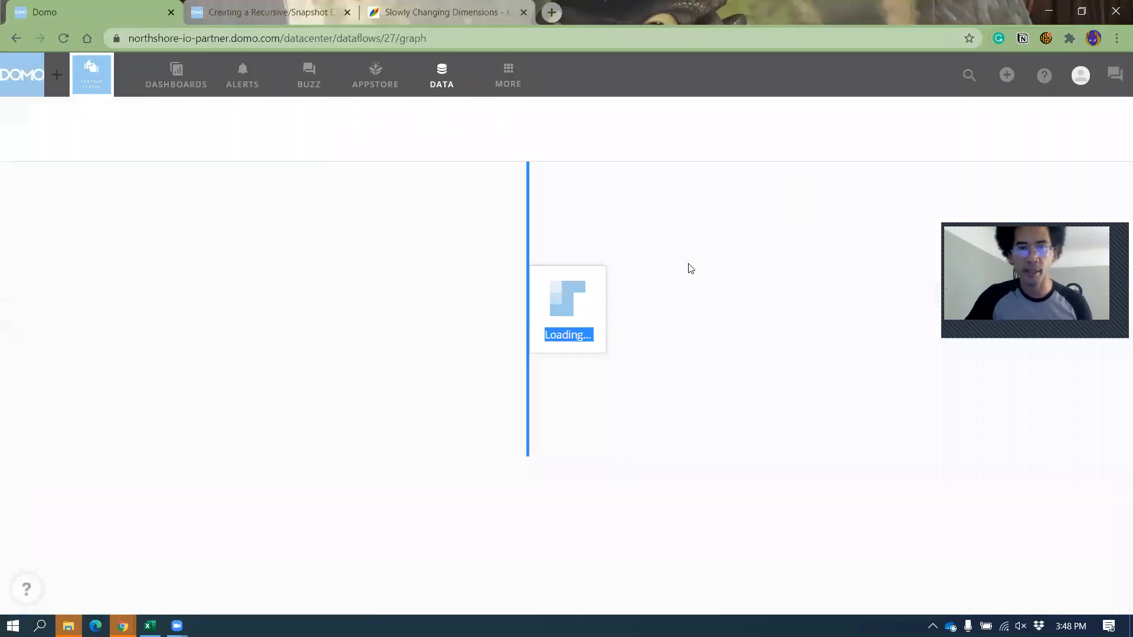
Move the Filter Rows and SCD_ver1 tiles up, and detach the SCD ver2 output from Filter Rows, setting it aside.
scroll(390, 602, "down", 1)
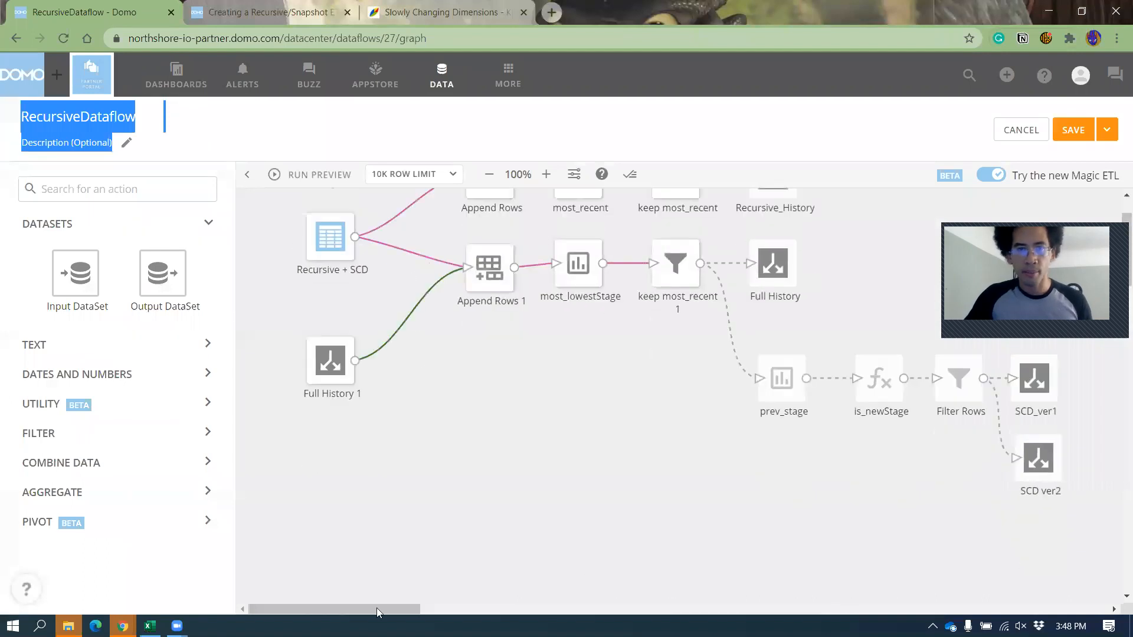
scroll(437, 615, "right", 5)
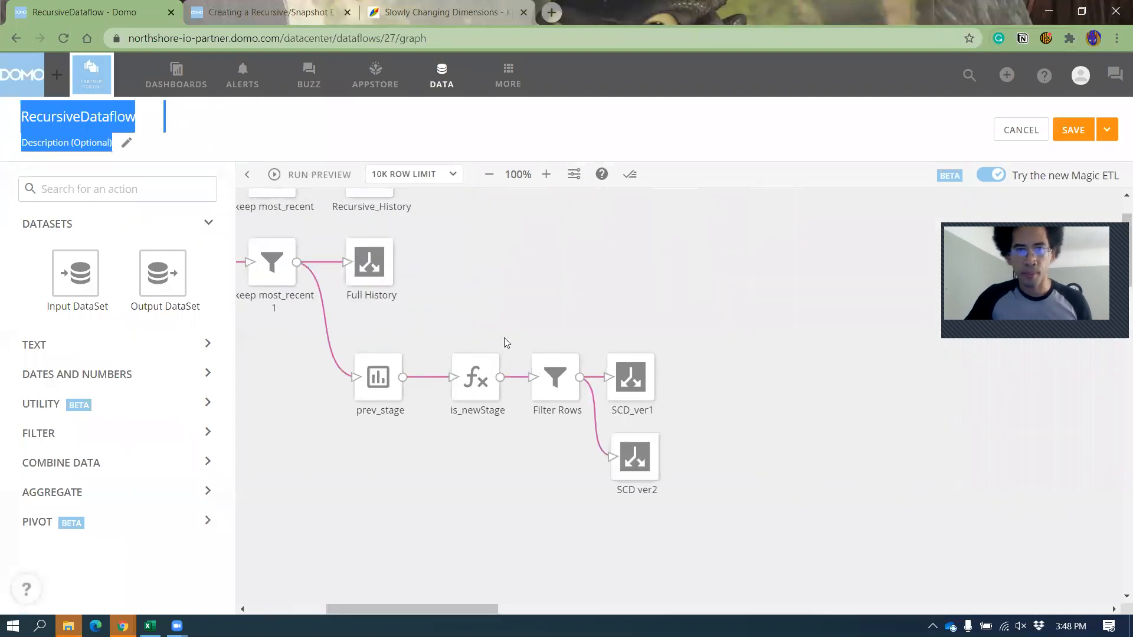
left_click_drag(514, 335, 520, 295)
left_click_drag(643, 481, 565, 327)
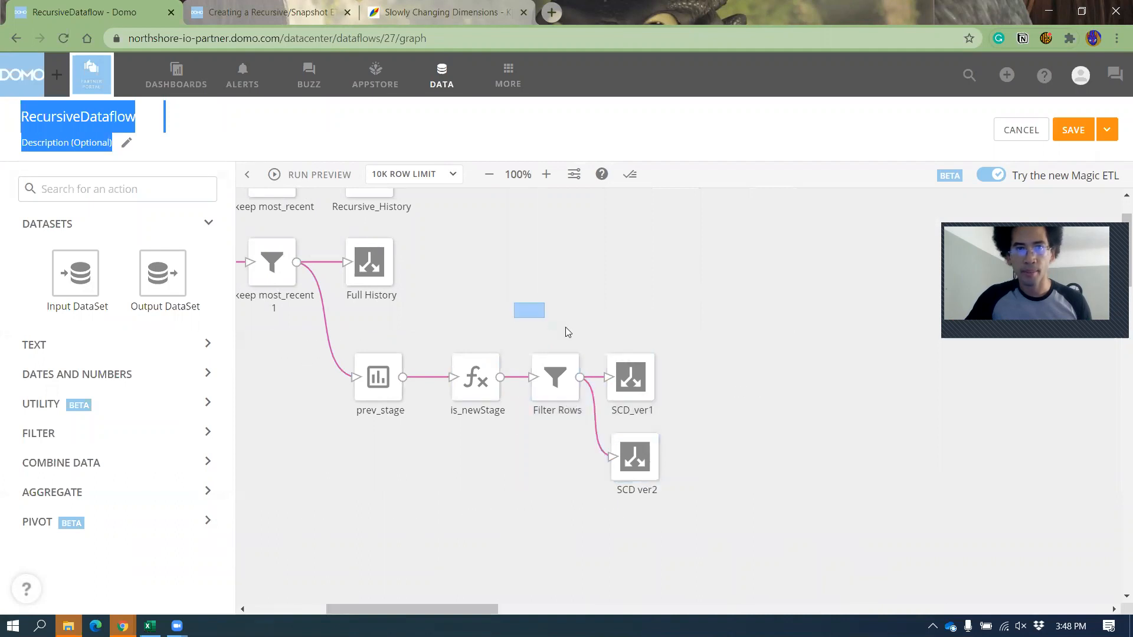
left_click_drag(615, 391, 593, 285)
left_click(592, 284)
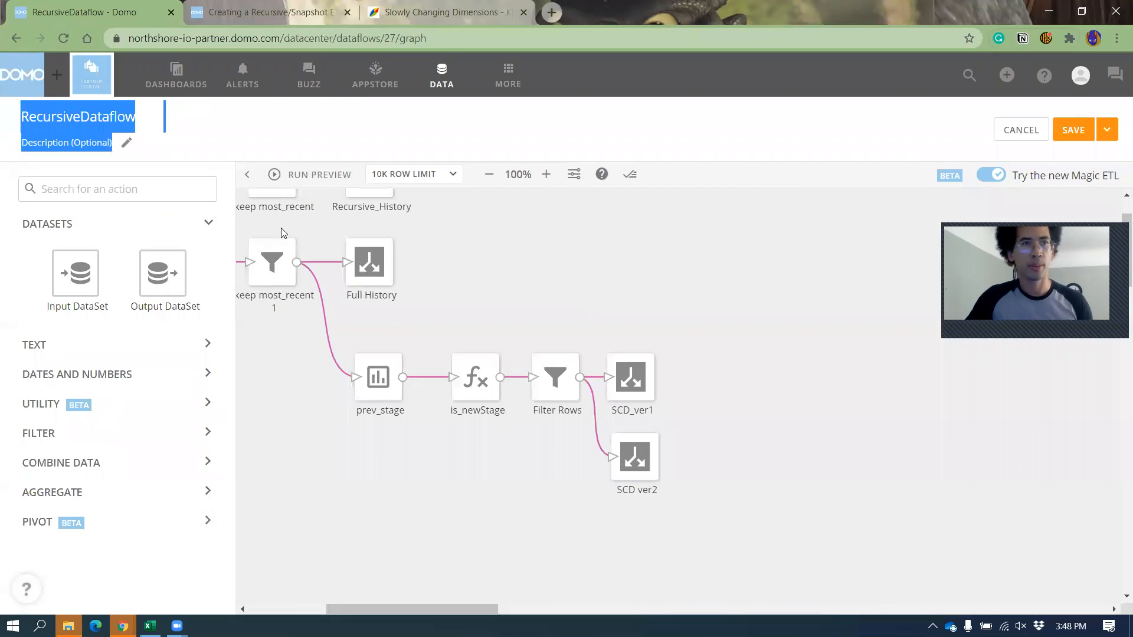
left_click(145, 124)
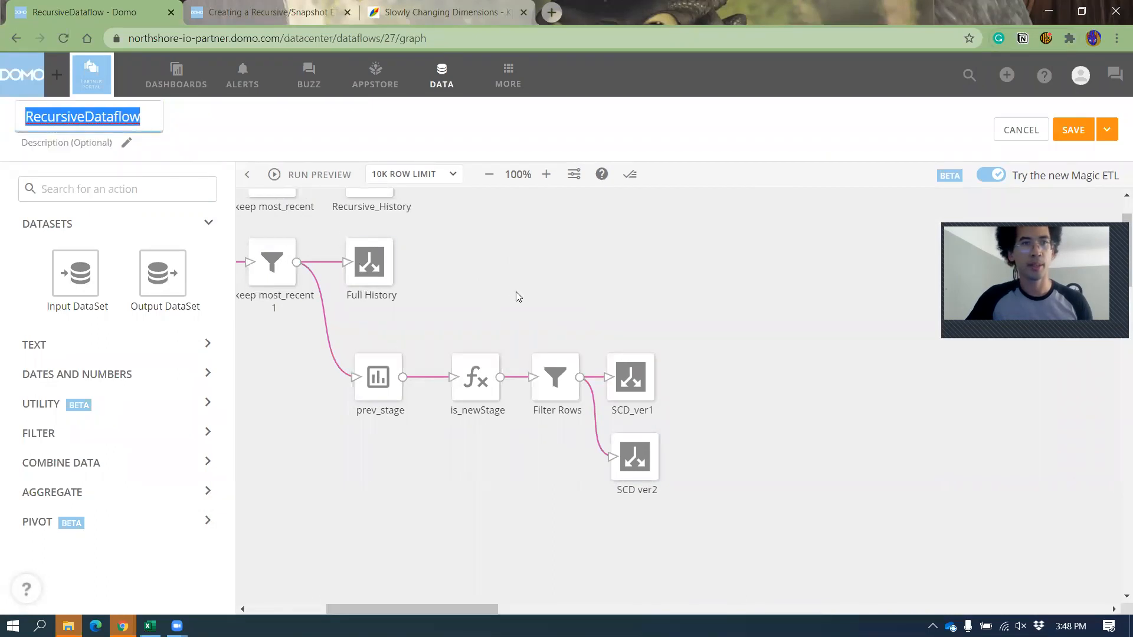
left_click(536, 342)
left_click_drag(515, 312, 634, 391)
left_click_drag(633, 391, 629, 320)
left_click_drag(651, 468, 700, 460)
left_click(625, 395)
Add a Rank & Window tile beside is_newStage and connect is_newStage to it as its source.
left_click(125, 193)
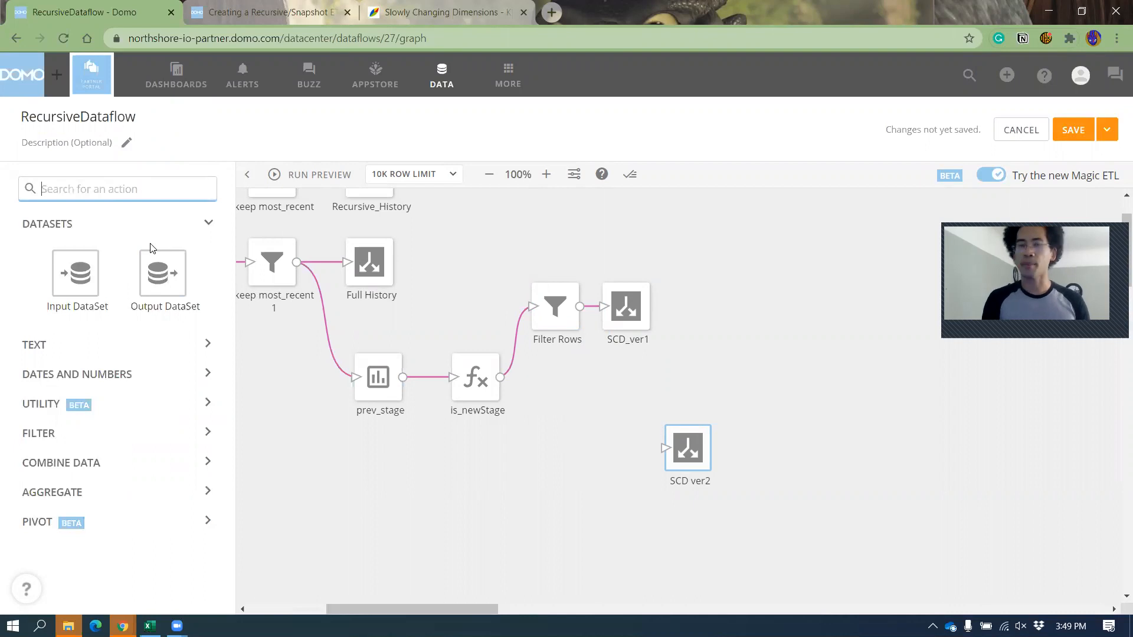
type("rank")
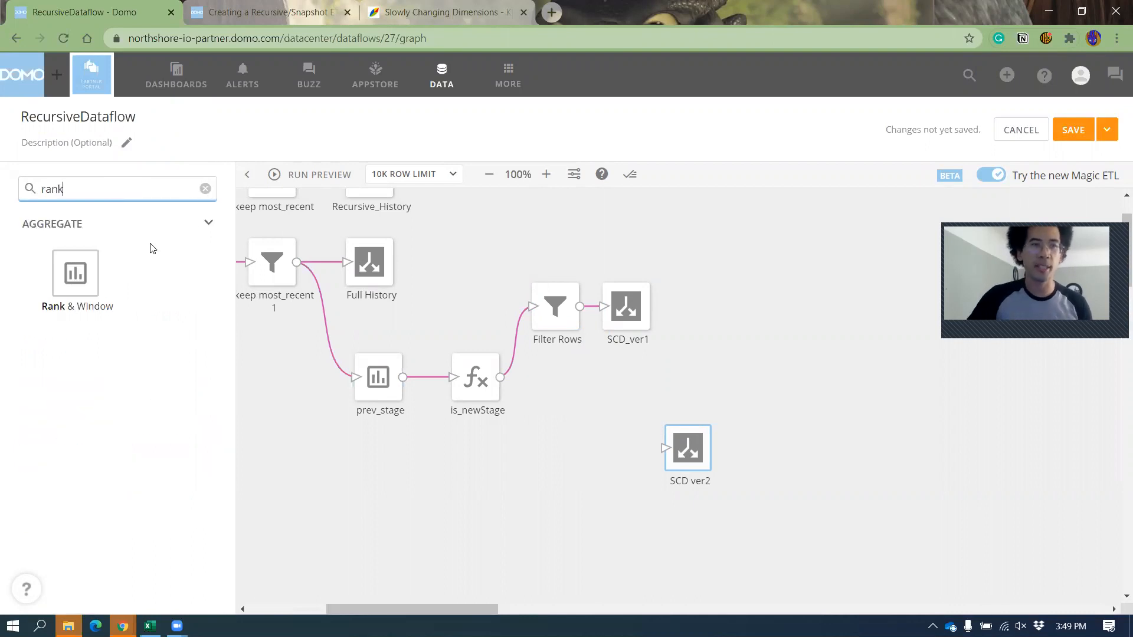
left_click_drag(75, 274, 533, 306)
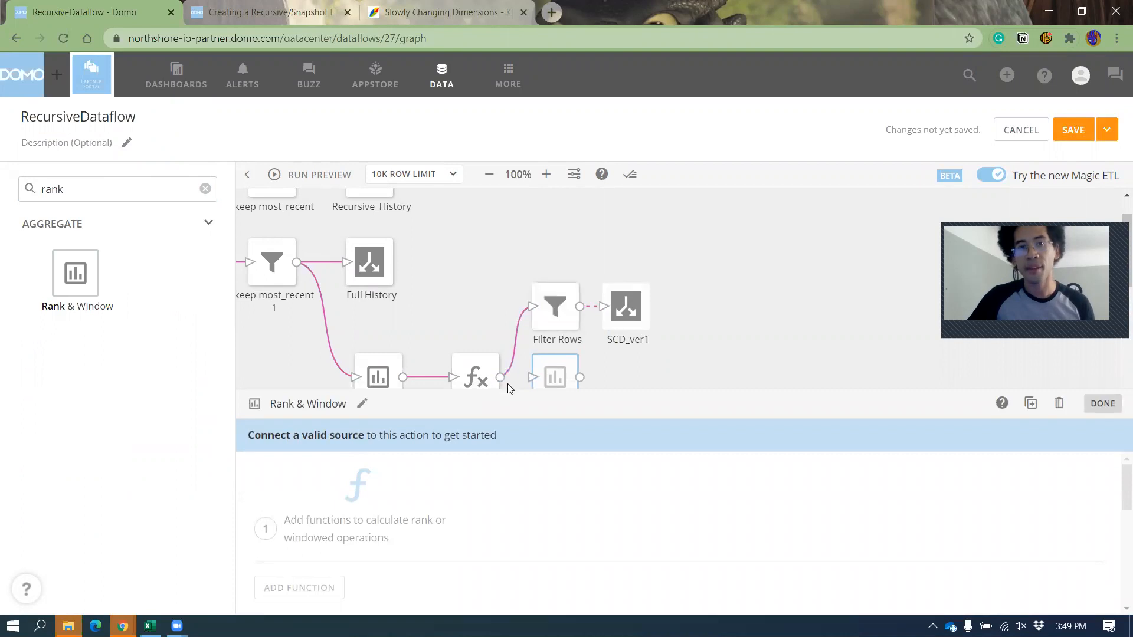
left_click_drag(500, 378, 533, 377)
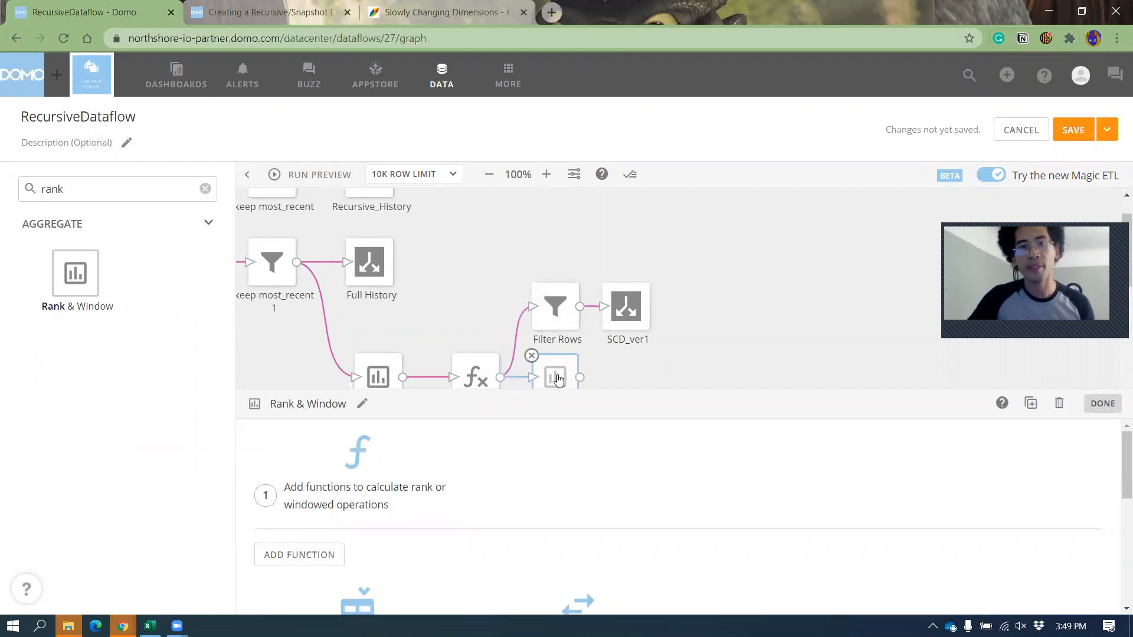
Add a function to the Rank & Window tile and name its result column newStage_group.
left_click(270, 555)
scroll(437, 554, "down", 2)
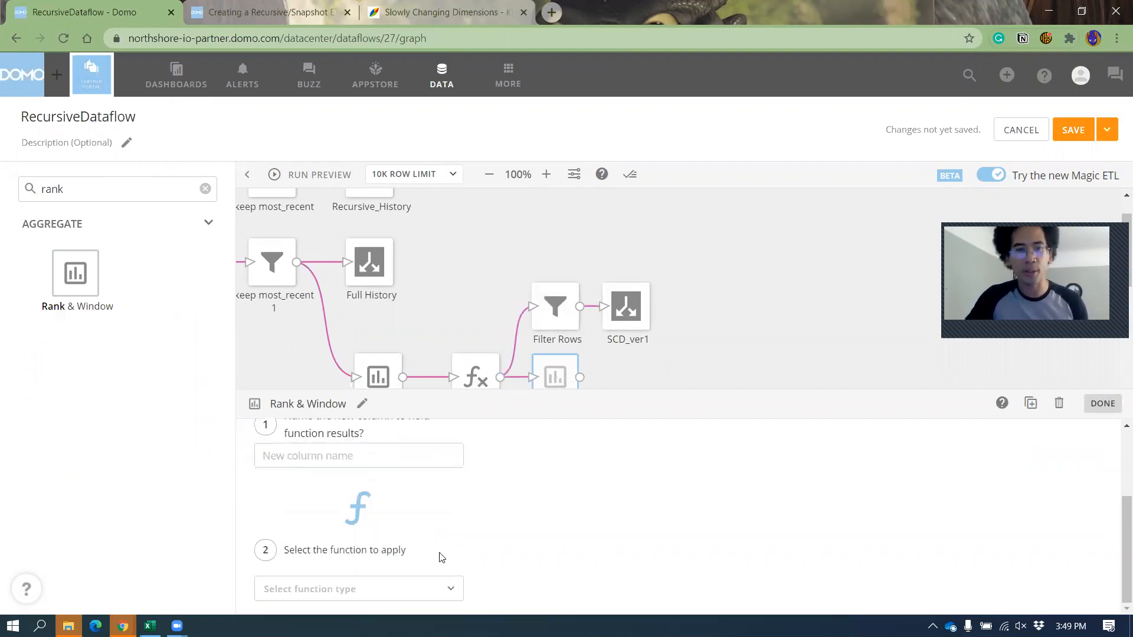
scroll(425, 555, "up", 1)
left_click(420, 529)
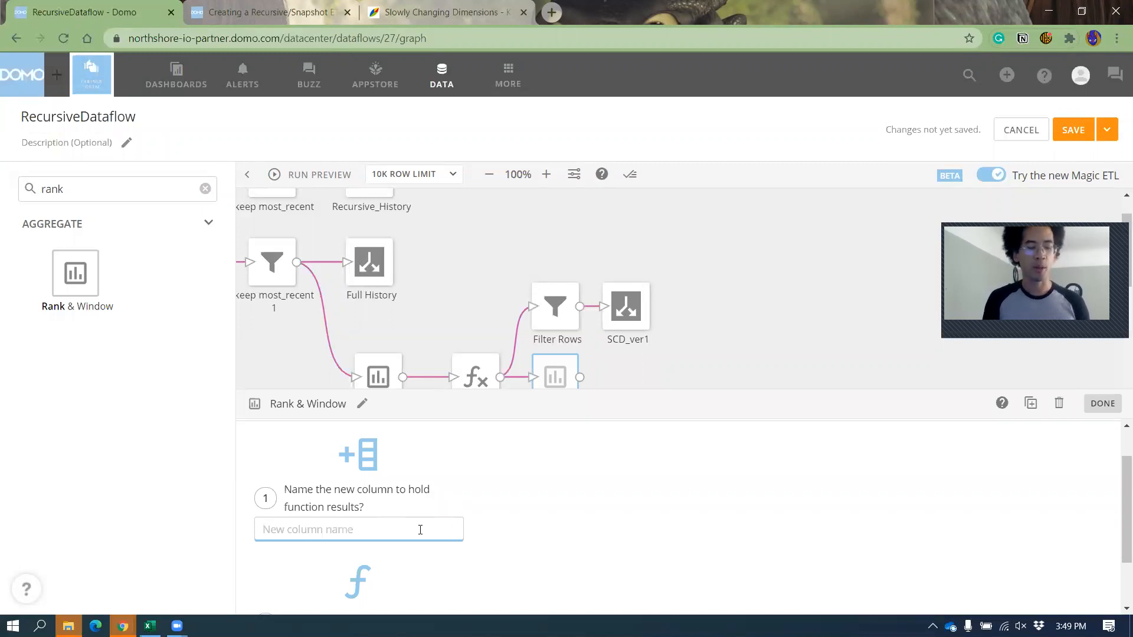
type("newGrou")
key("BackSpace")
key("BackSpace")
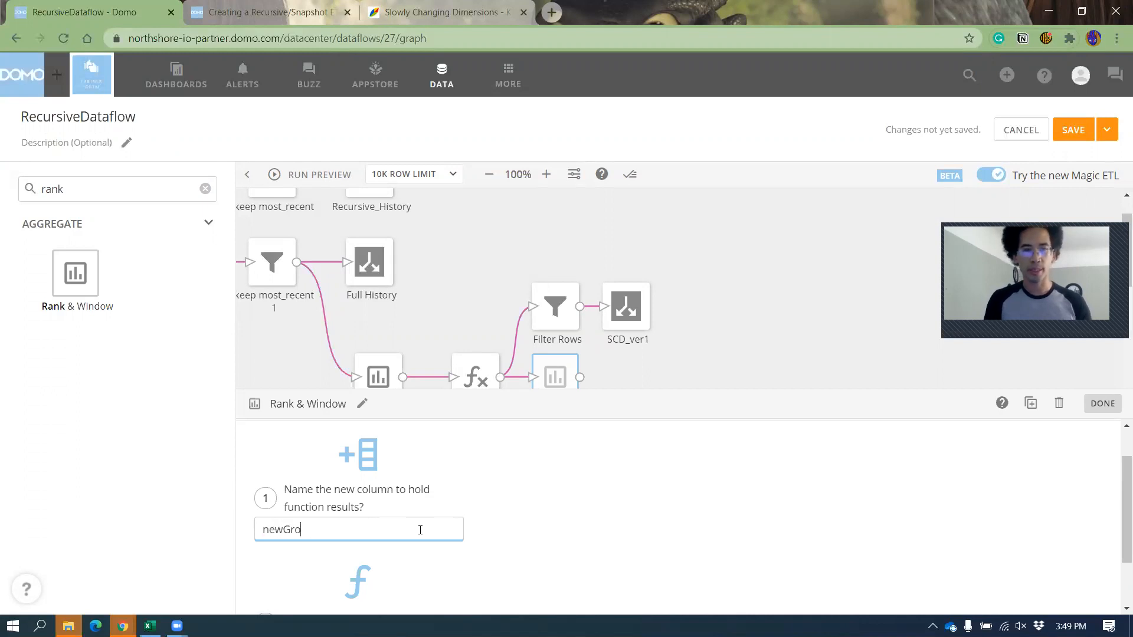
type("Stage_G")
key("BackSpace")
type("group")
scroll(419, 531, "down", 1)
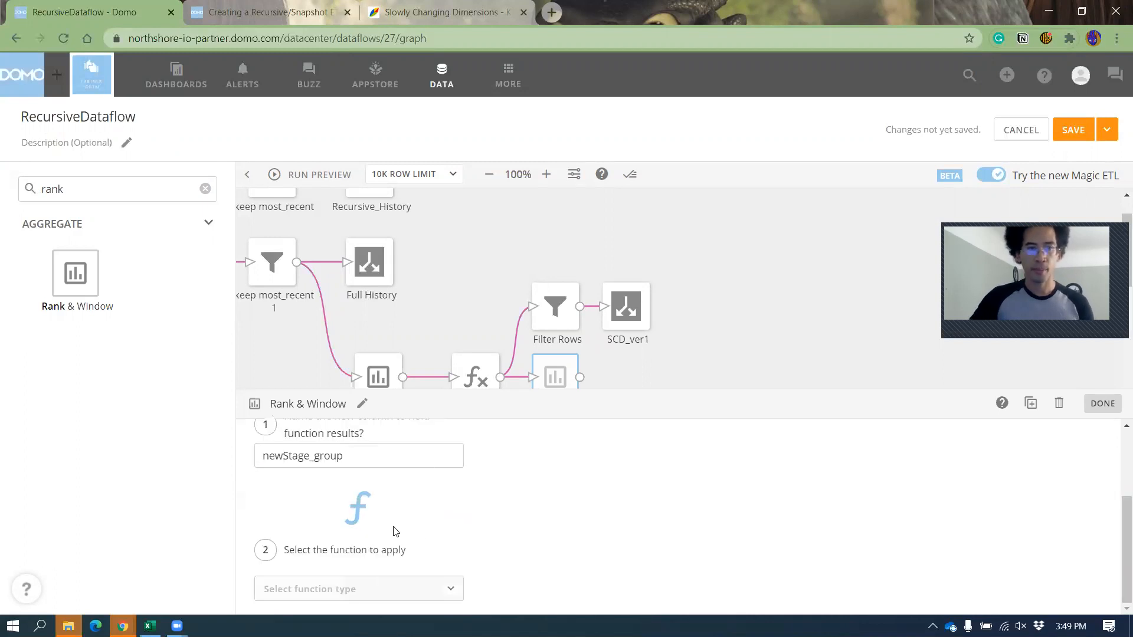
Define newStage_group as the Sum of is_newStage with a frame range from unbounded preceding to 0 following, and apply the function.
left_click(388, 600)
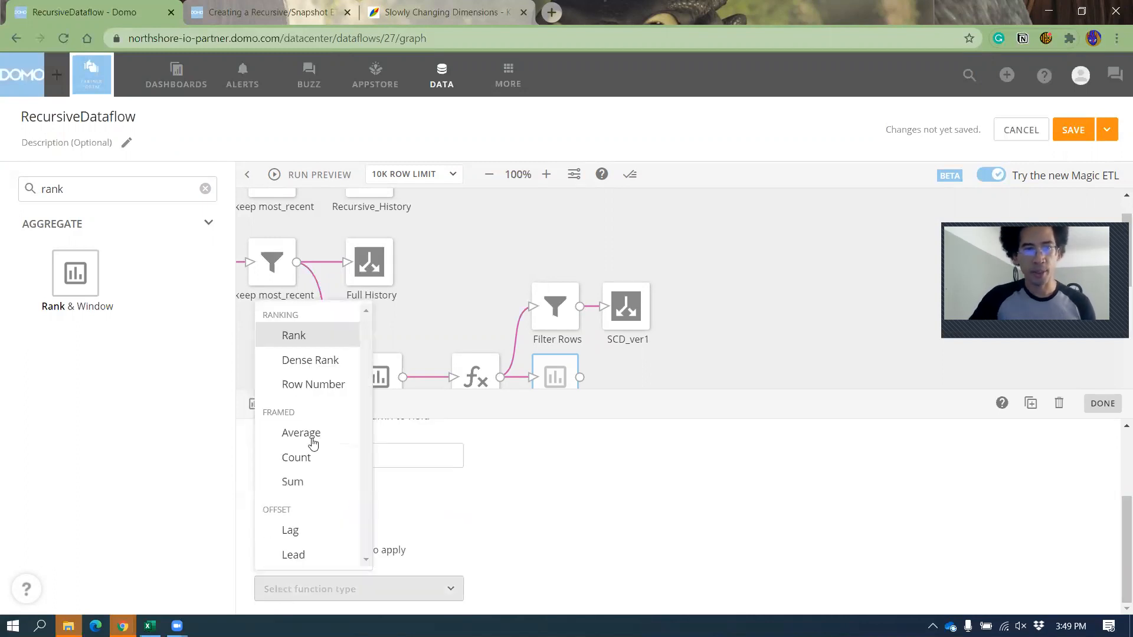
left_click(301, 484)
left_click(555, 590)
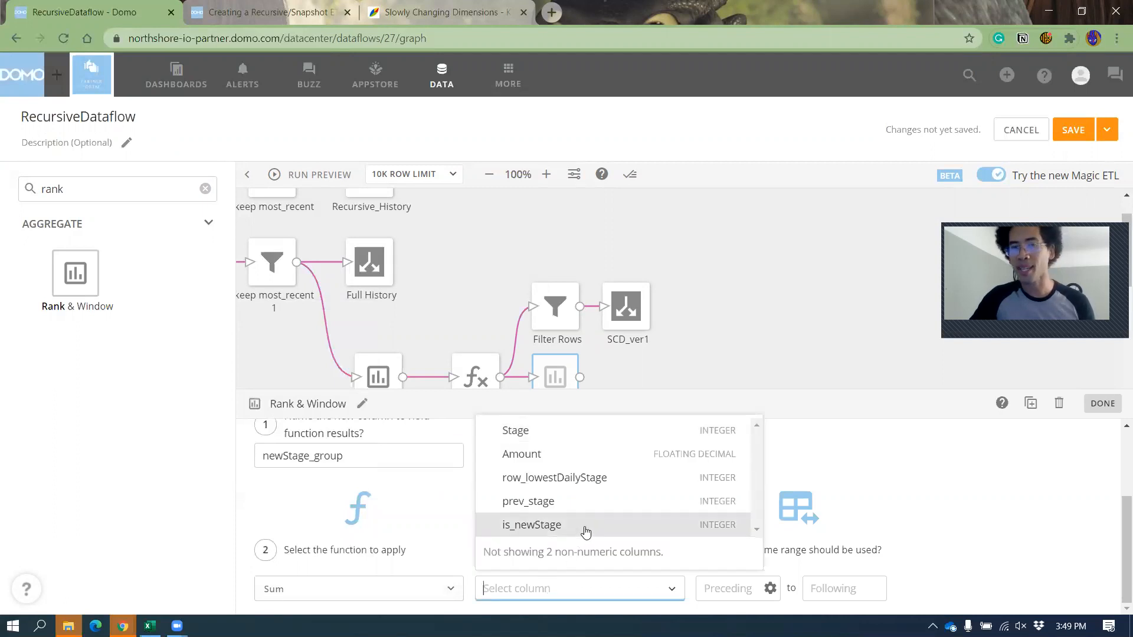
left_click(586, 531)
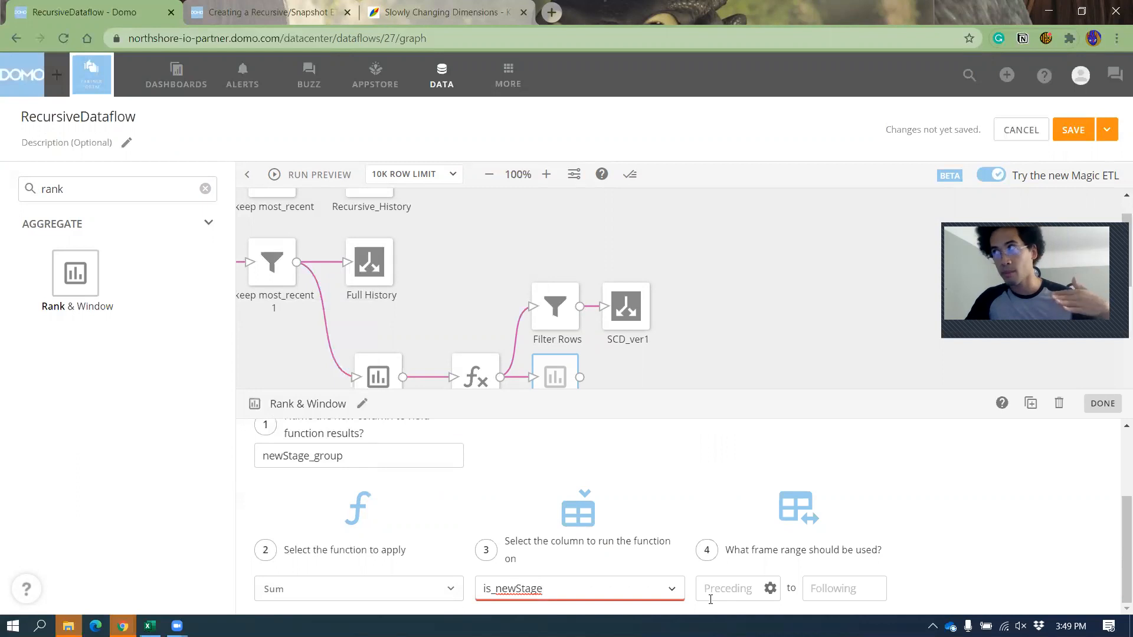
left_click(725, 588)
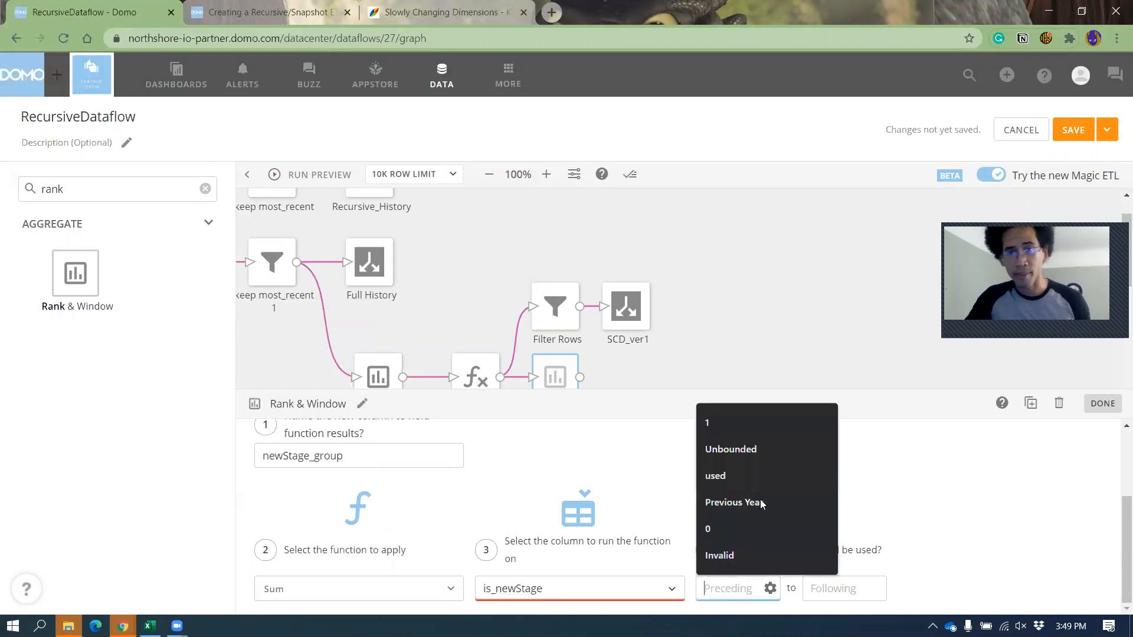
left_click(656, 440)
left_click(770, 588)
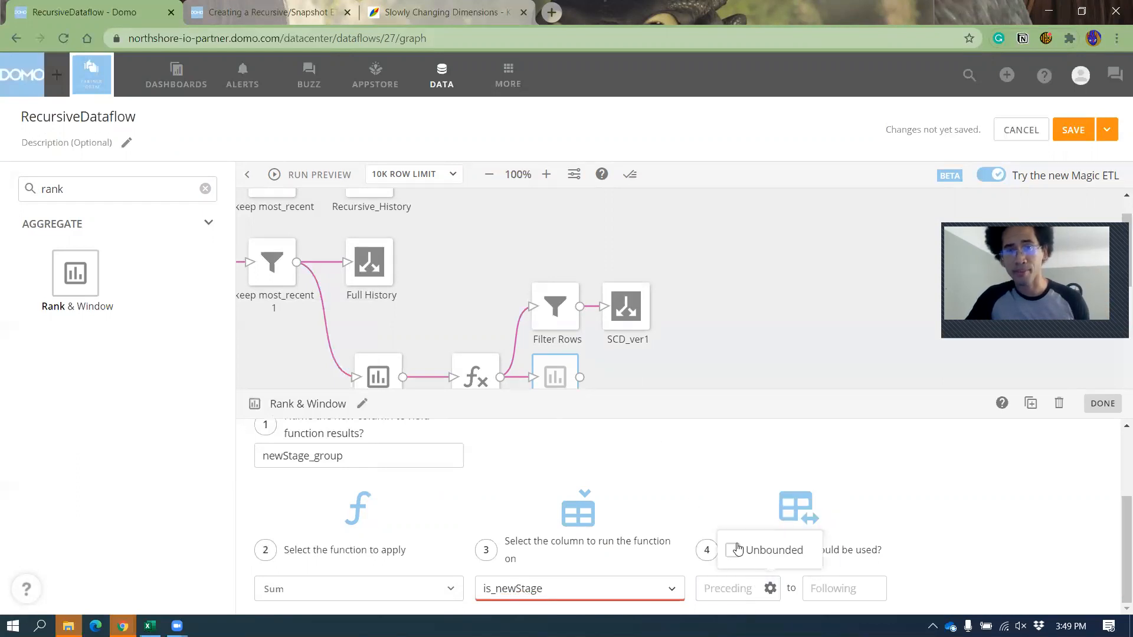
left_click(733, 550)
left_click(843, 592)
type("0")
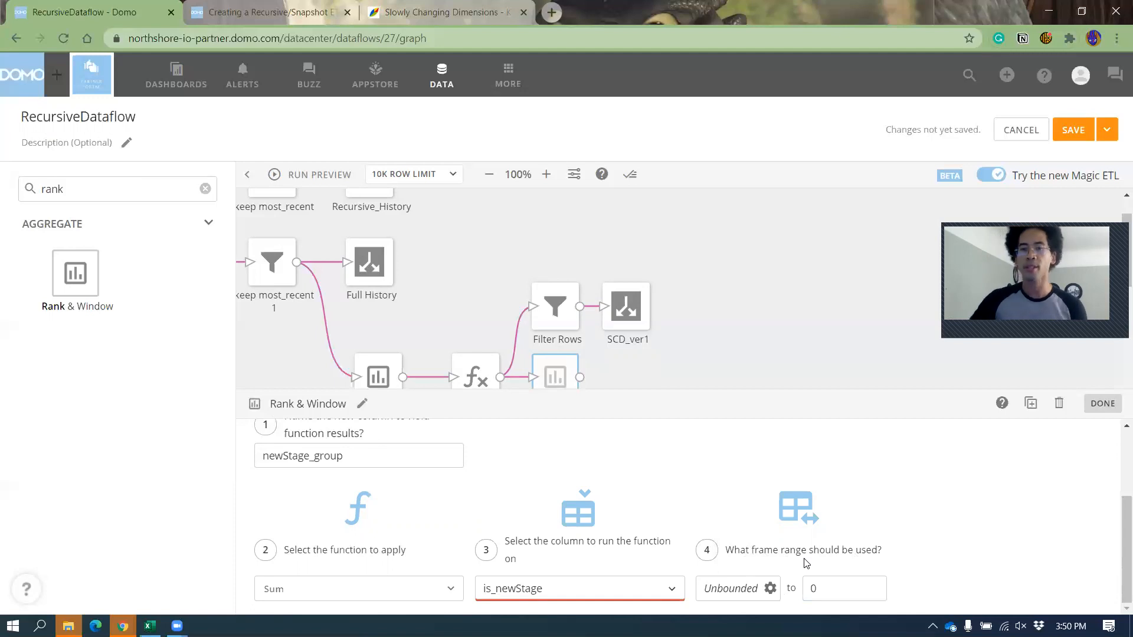
scroll(814, 555, "up", 3)
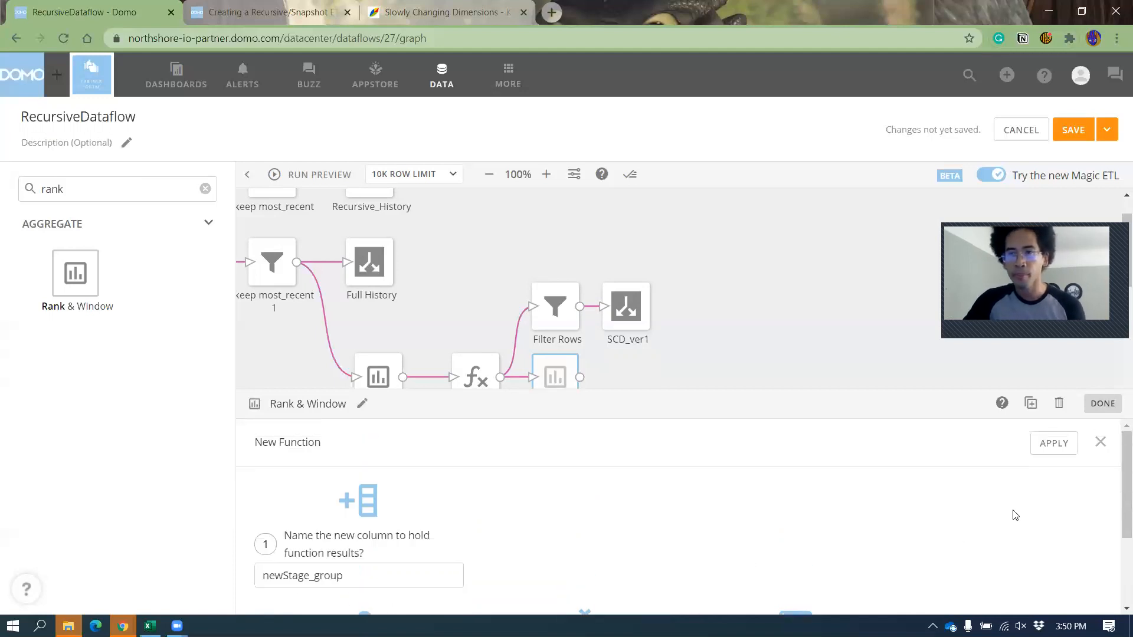
left_click(1054, 453)
Partition the Rank & Window calculation by Opportunity ID only.
scroll(431, 543, "down", 2)
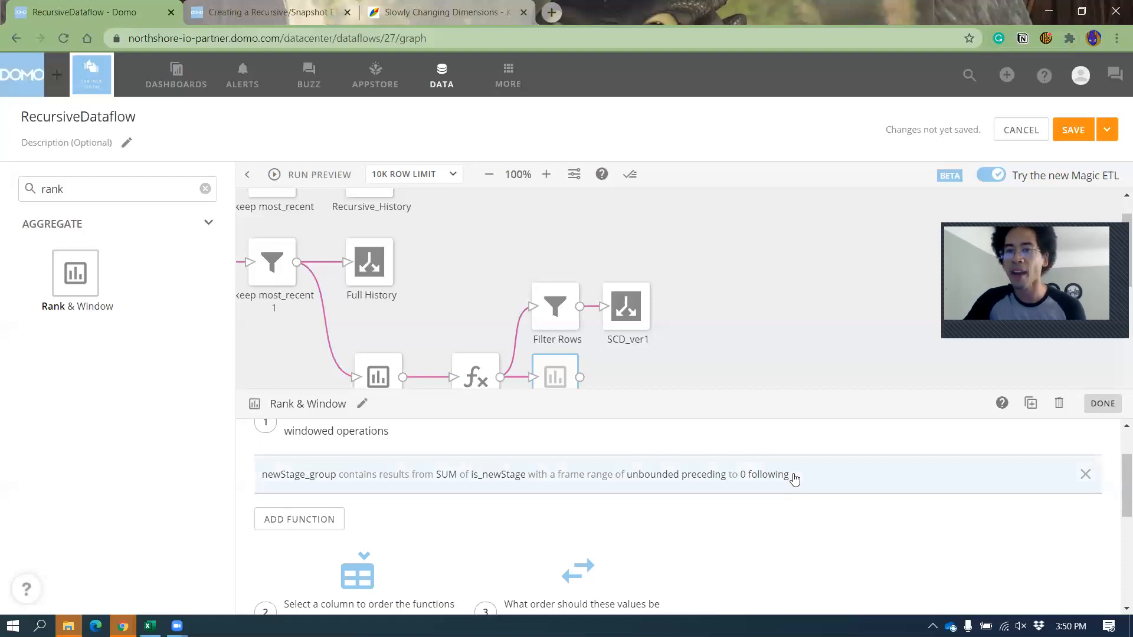
scroll(627, 481, "down", 4)
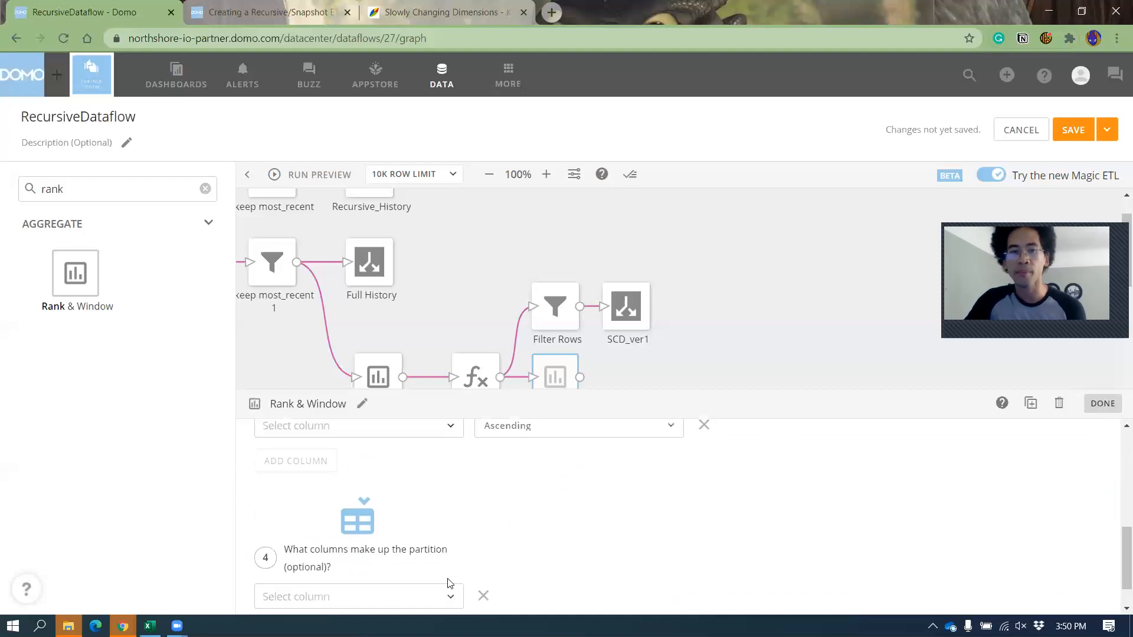
left_click(375, 559)
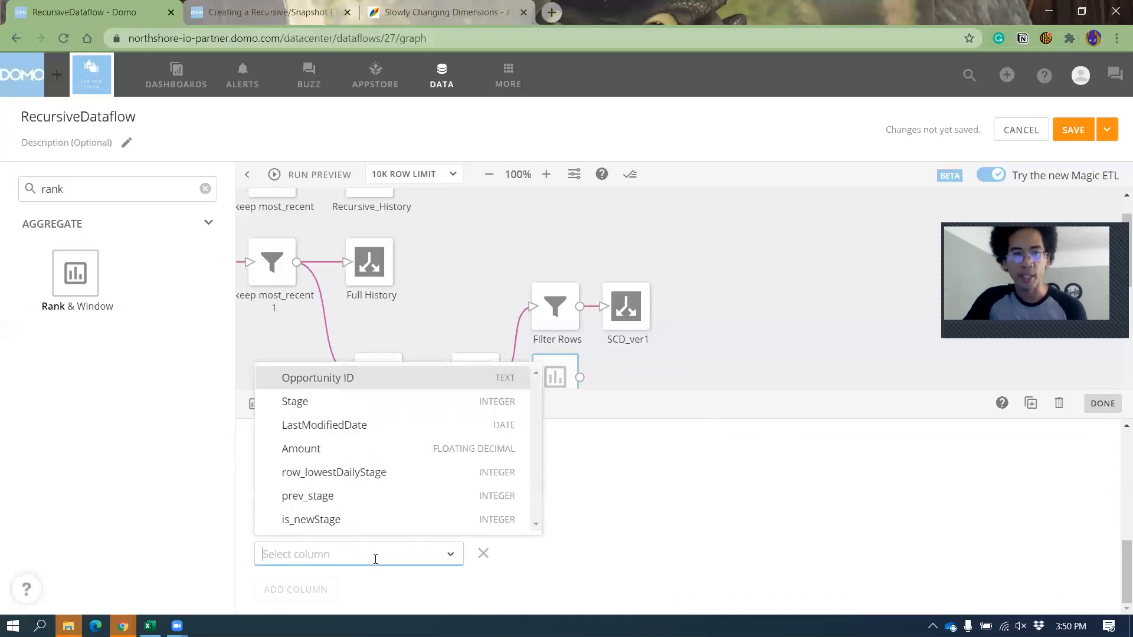
left_click(371, 390)
left_click(291, 590)
left_click(301, 580)
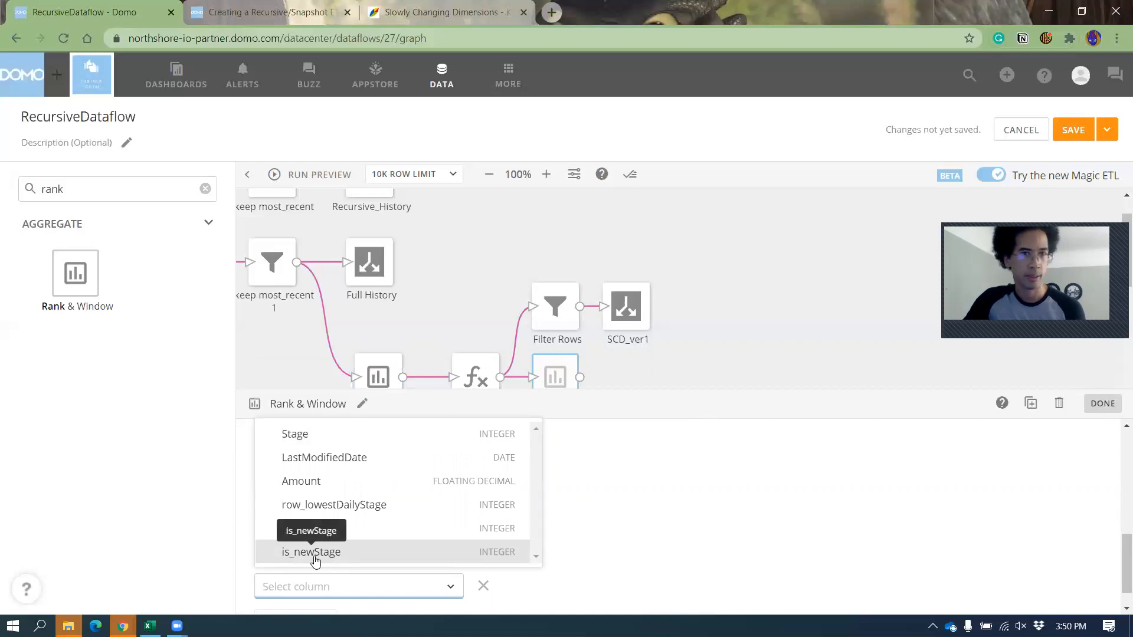
left_click(717, 542)
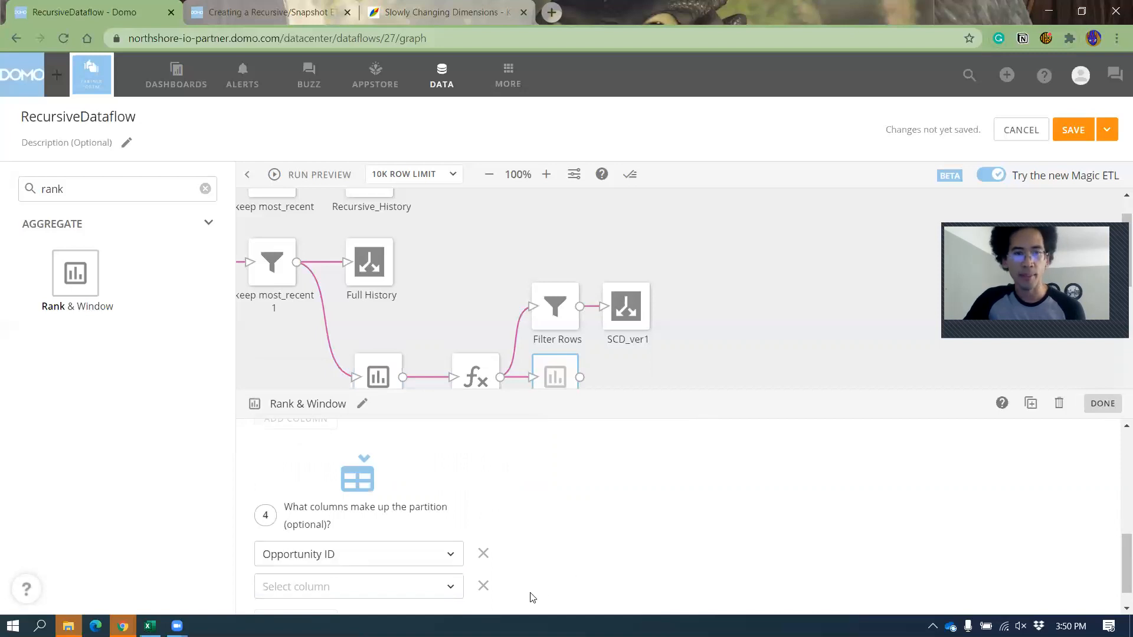
left_click(486, 592)
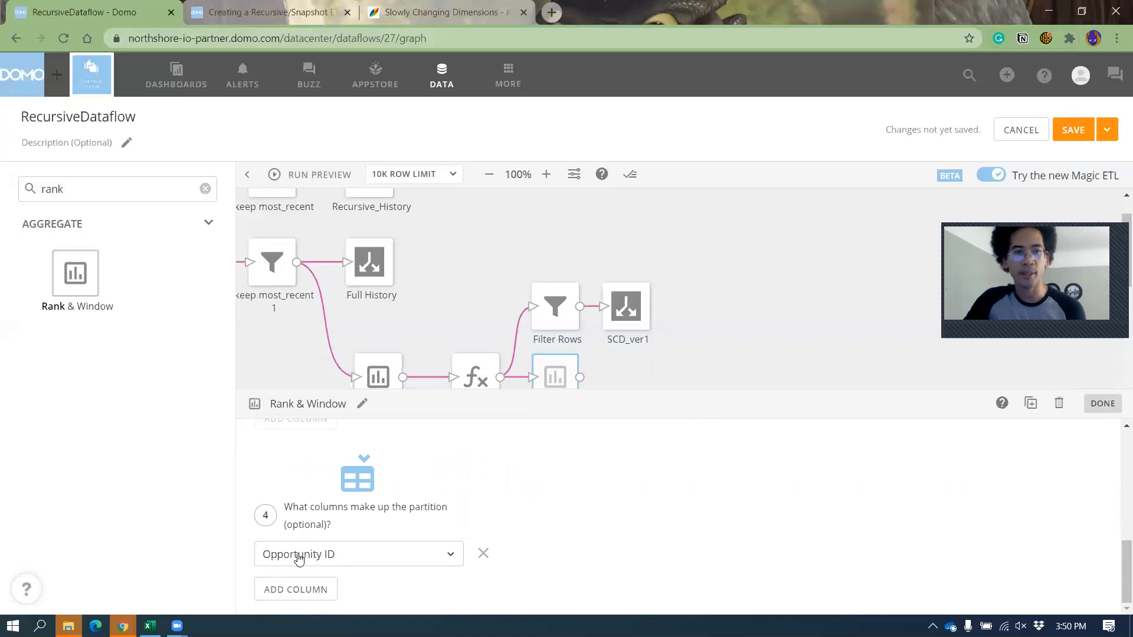
Order the Rank & Window function on LastModifiedDate, ascending, and close the tile's configuration.
scroll(323, 565, "down", 3)
left_click(326, 534)
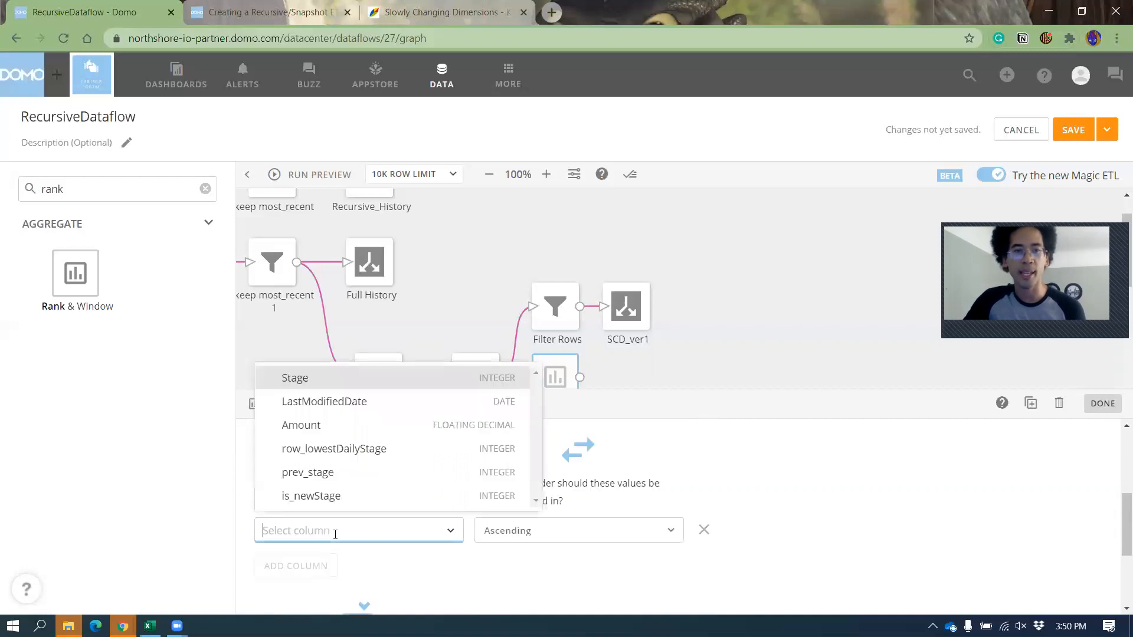
left_click(277, 404)
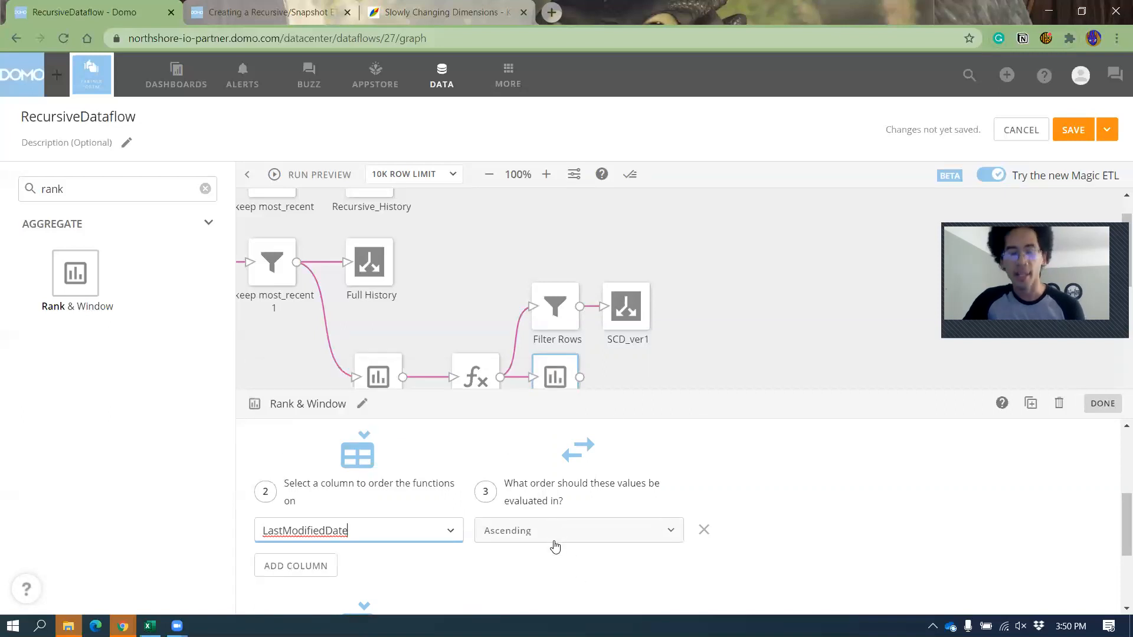
left_click(744, 319)
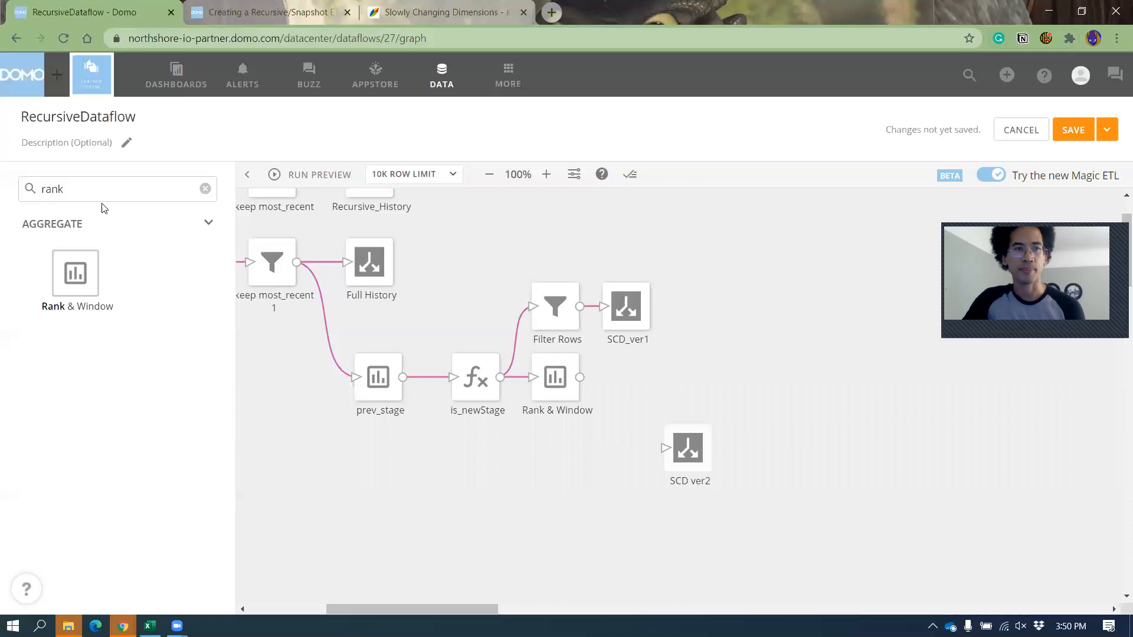
Add a second Rank & Window tile after the first, and rename the first one newStage_group.
left_click_drag(79, 281, 636, 382)
left_click(551, 381)
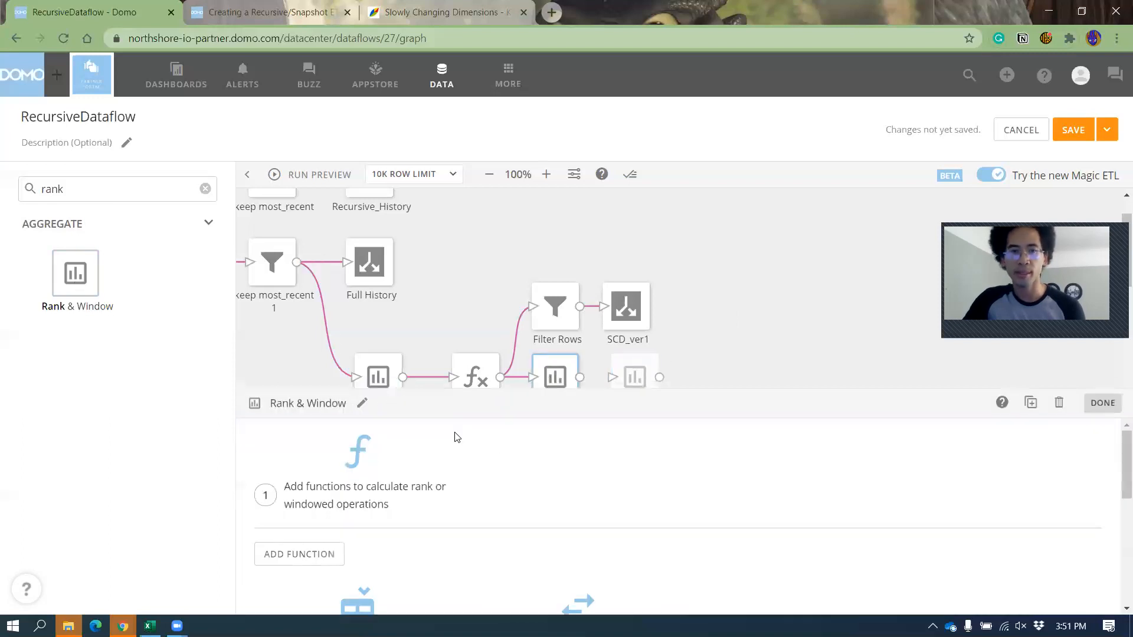
left_click(300, 402)
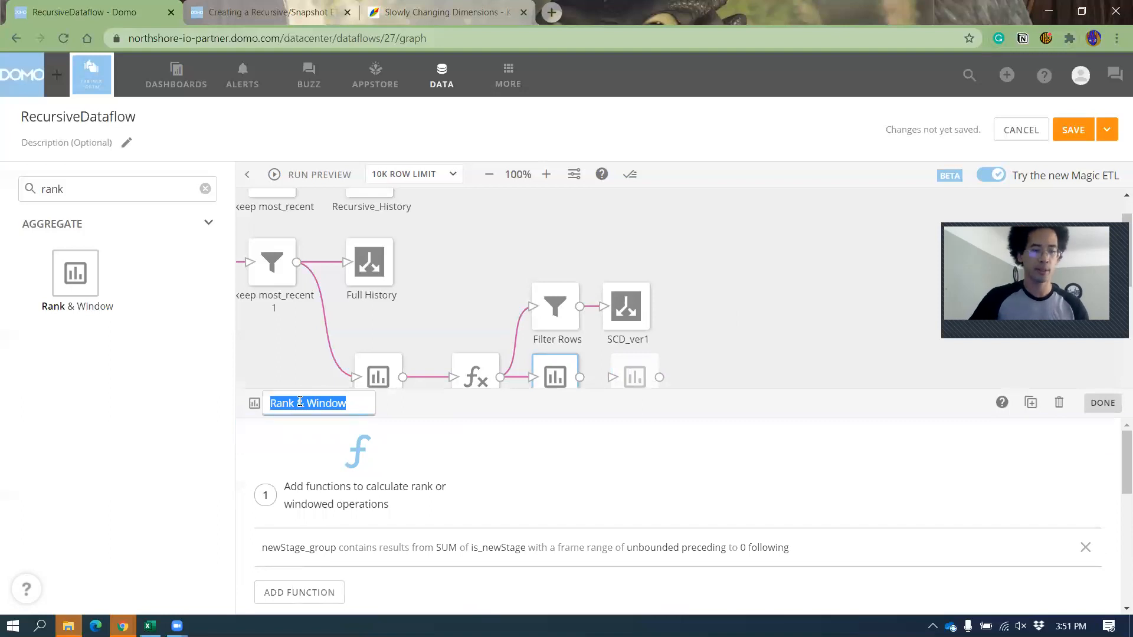
type("newStage_")
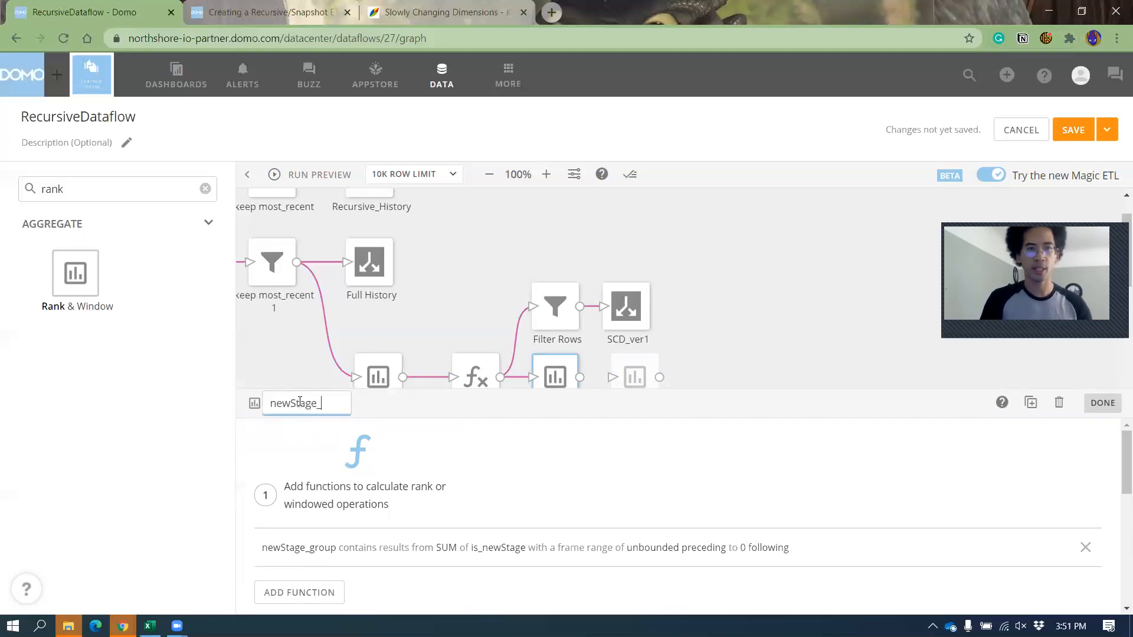
type("group")
key("Tab")
left_click(701, 324)
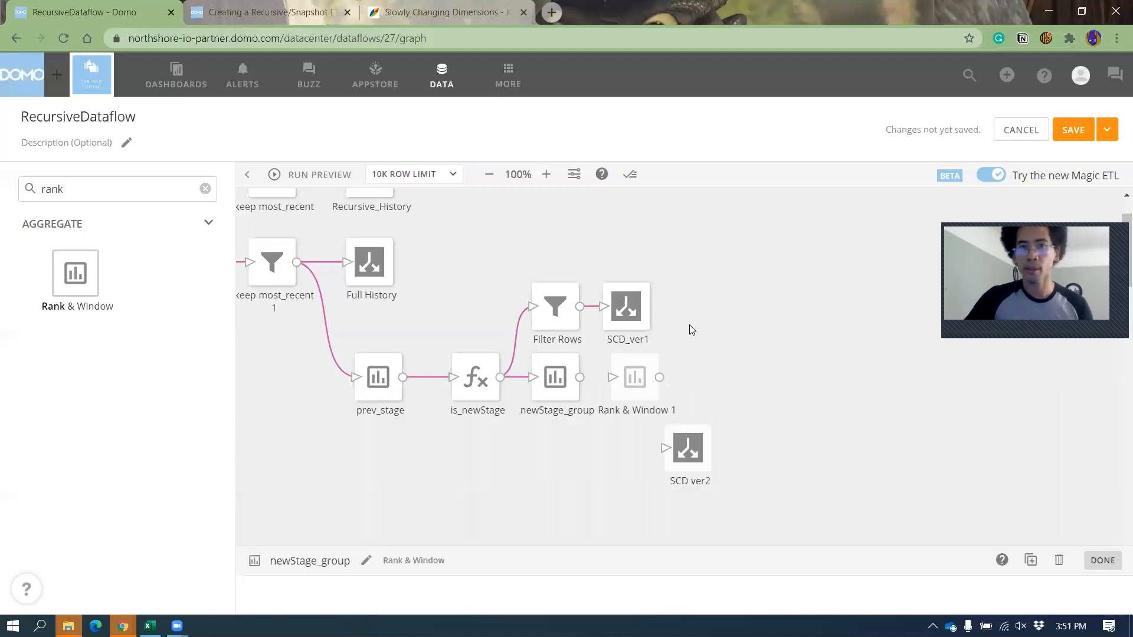
Rearrange the tiles and connect newStage_group to Rank & Window 1, and Rank & Window 1 to the SCD ver2 output.
left_click_drag(557, 255, 631, 298)
left_click_drag(560, 344, 733, 394)
left_click_drag(659, 395, 688, 402)
left_click_drag(579, 396, 632, 398)
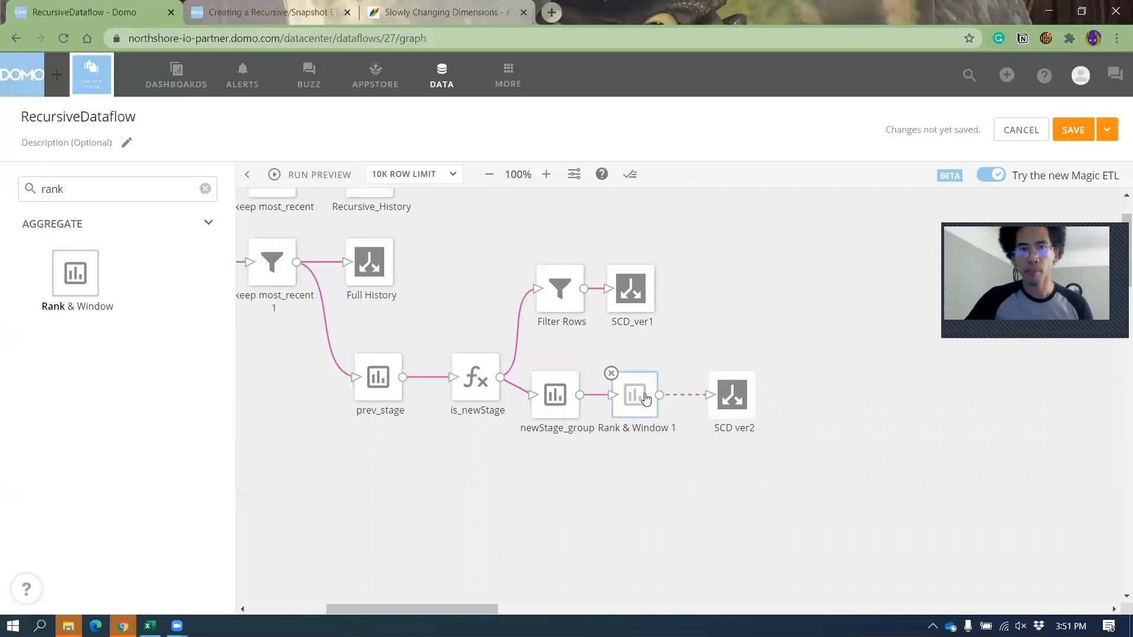
Rename the Rank & Window 1 tile as row_version_newStageGrp.
left_click(318, 530)
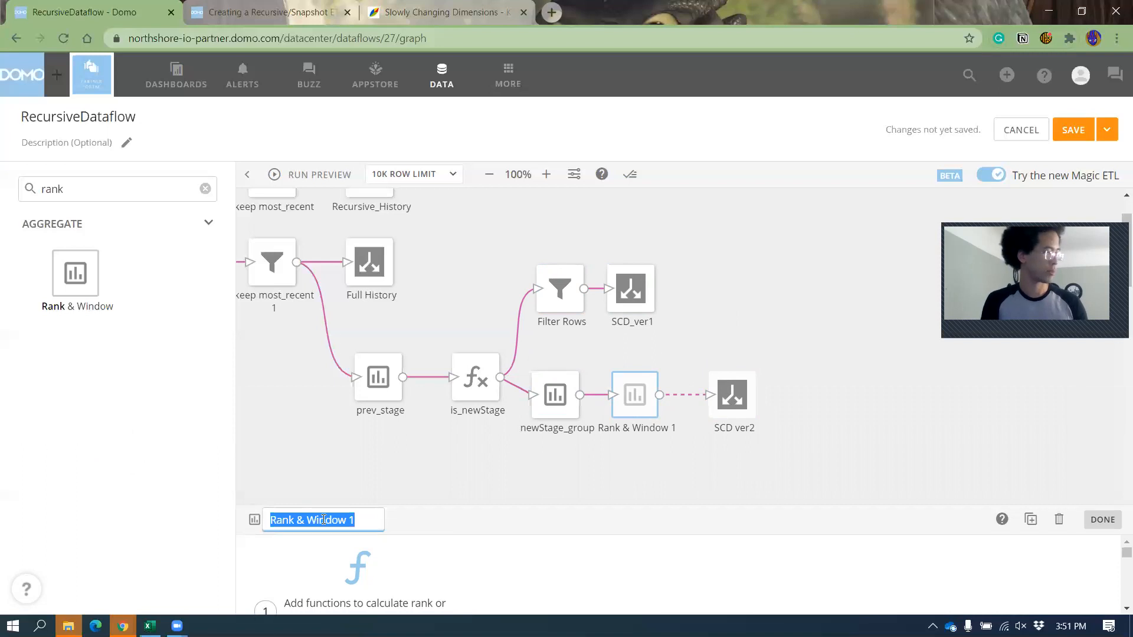
type("row_ve")
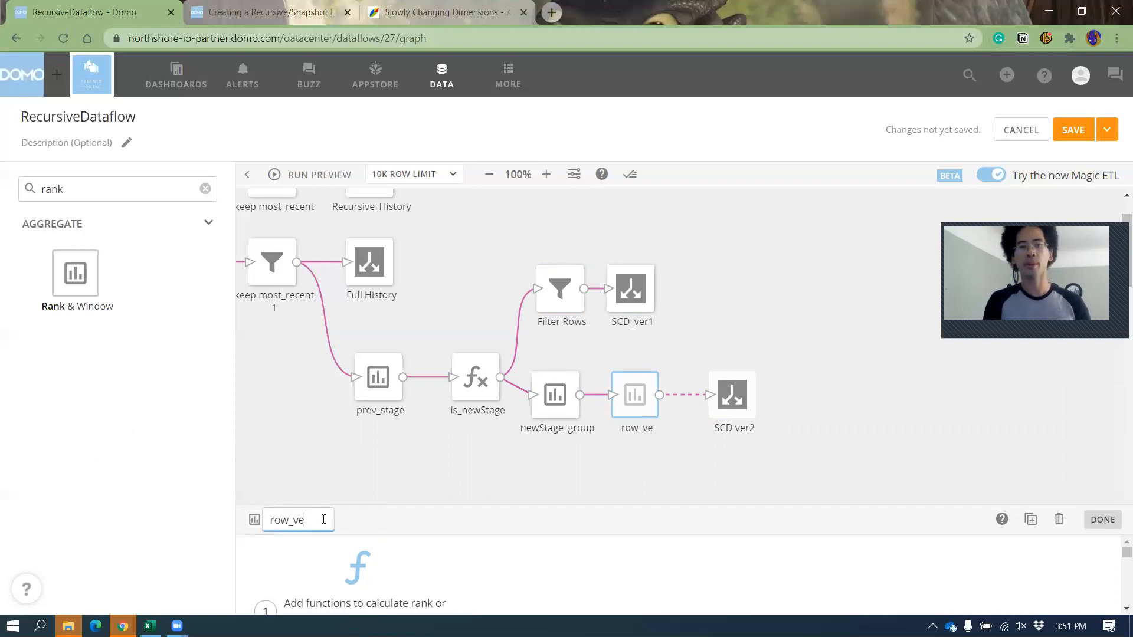
type("rsion_newStageGrp")
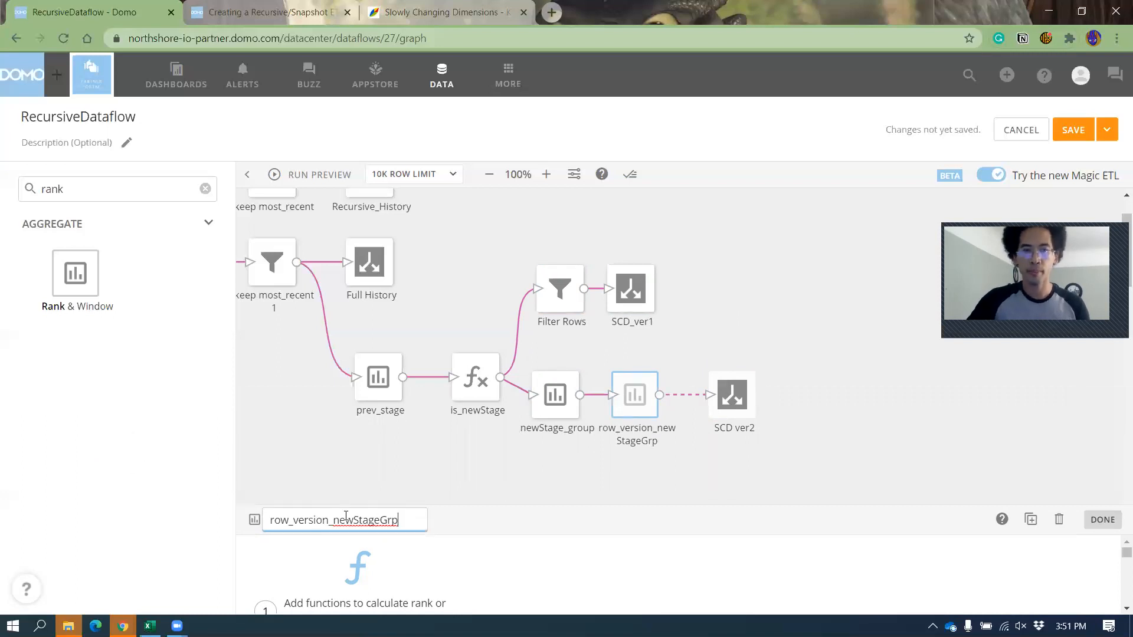
Add a Row Number function to the tile, with its result column named row_version_newStageGrp.
scroll(474, 507, "down", 5)
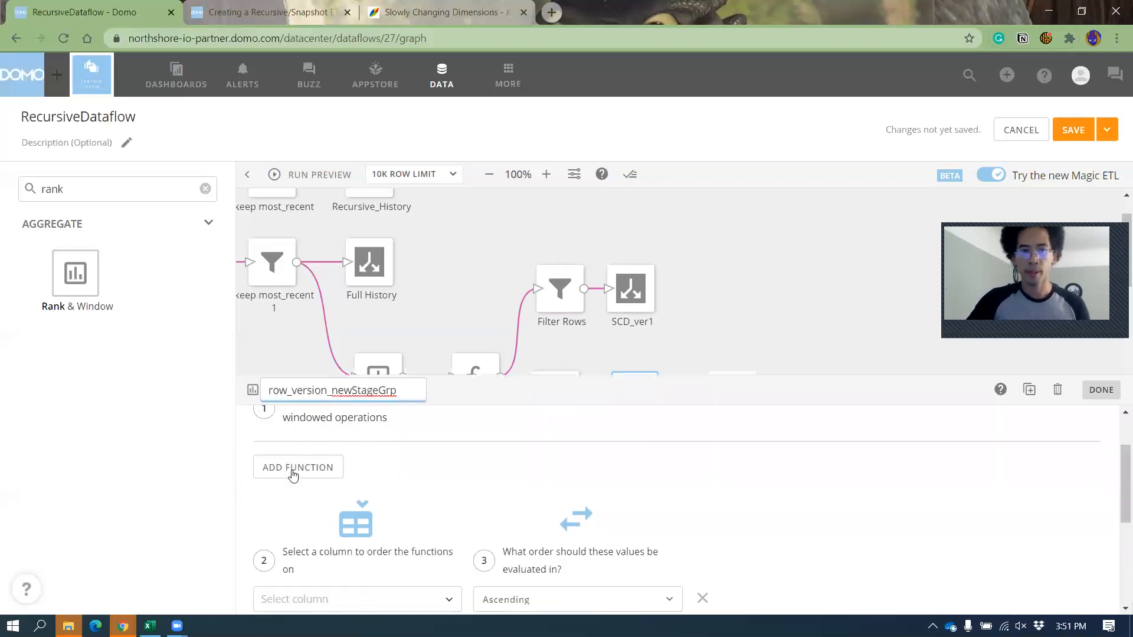
left_click(292, 469)
left_click(316, 481)
type("row_version_n")
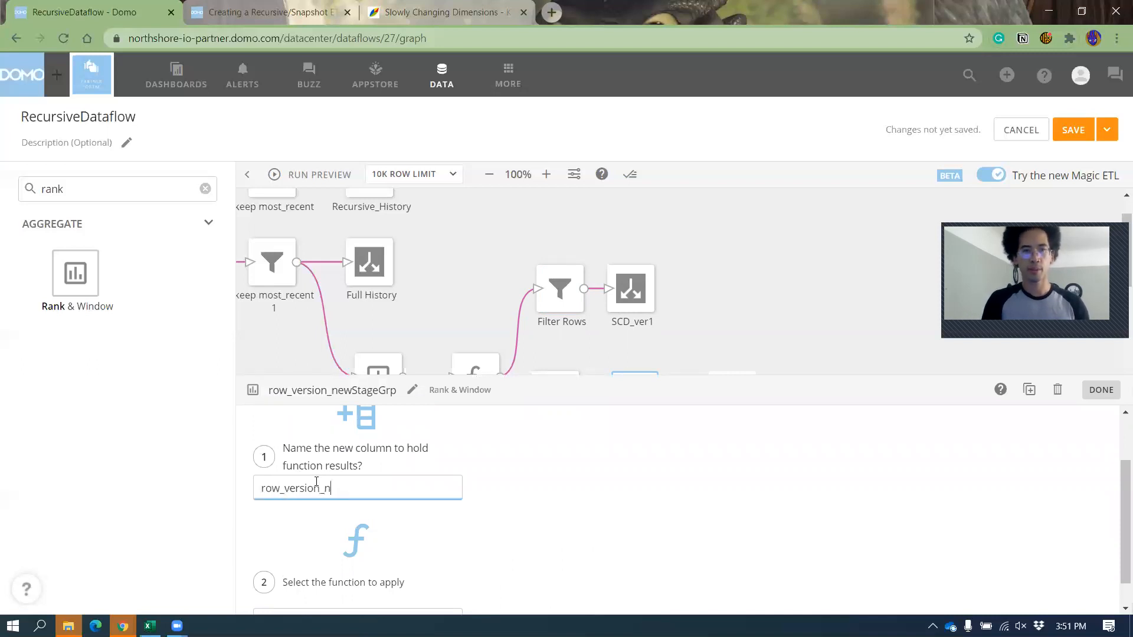
type("ewStageGrou")
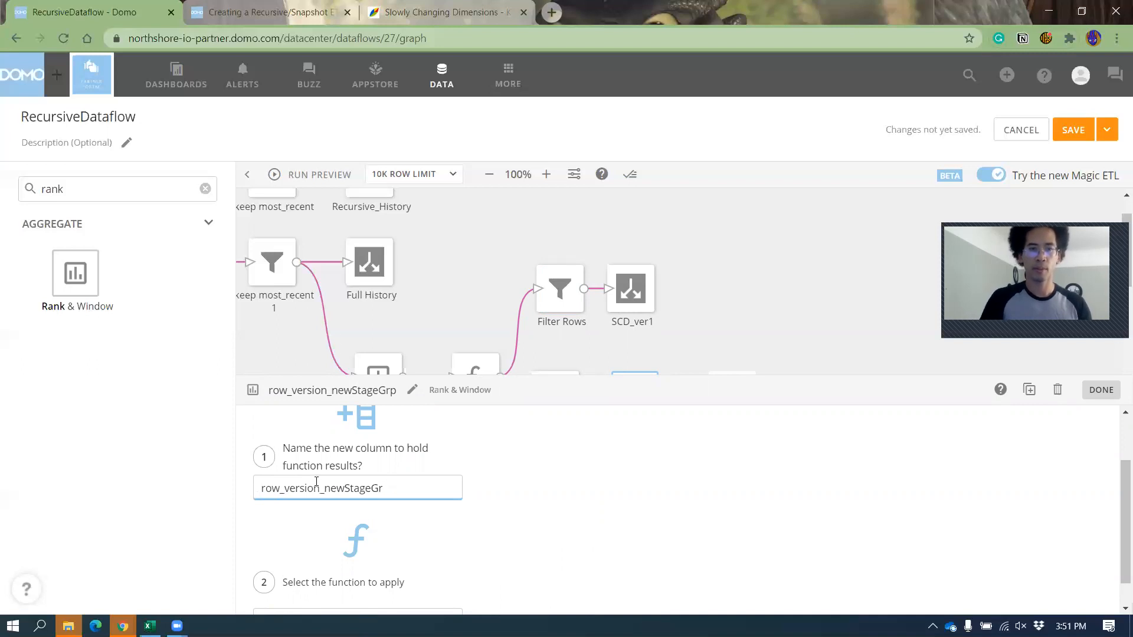
scroll(361, 600, "down", 1)
left_click(362, 596)
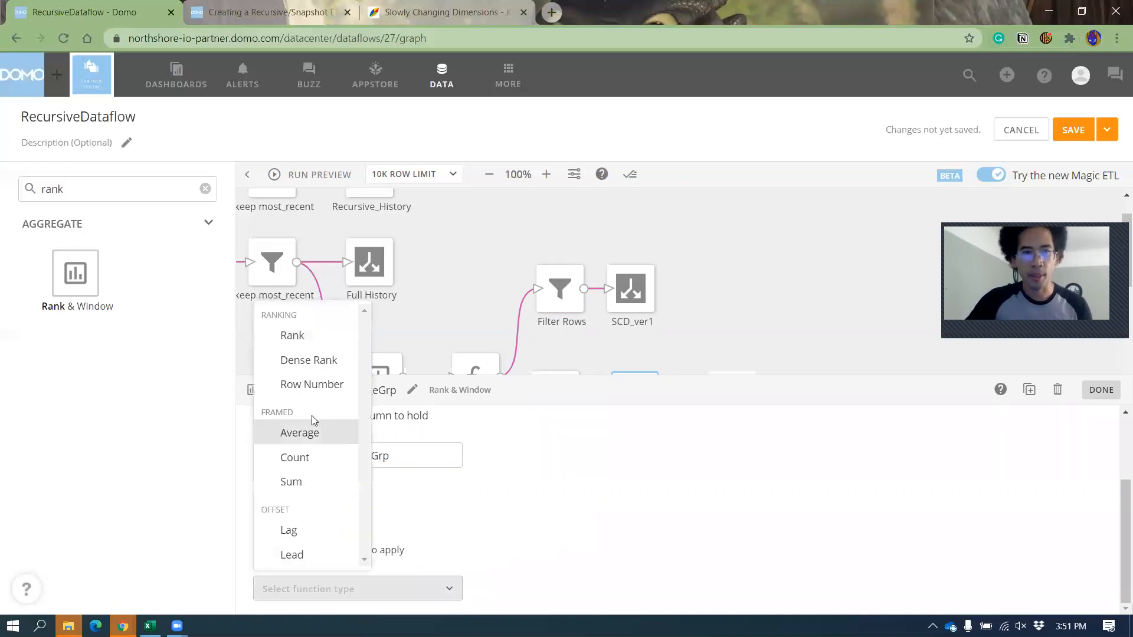
left_click(315, 387)
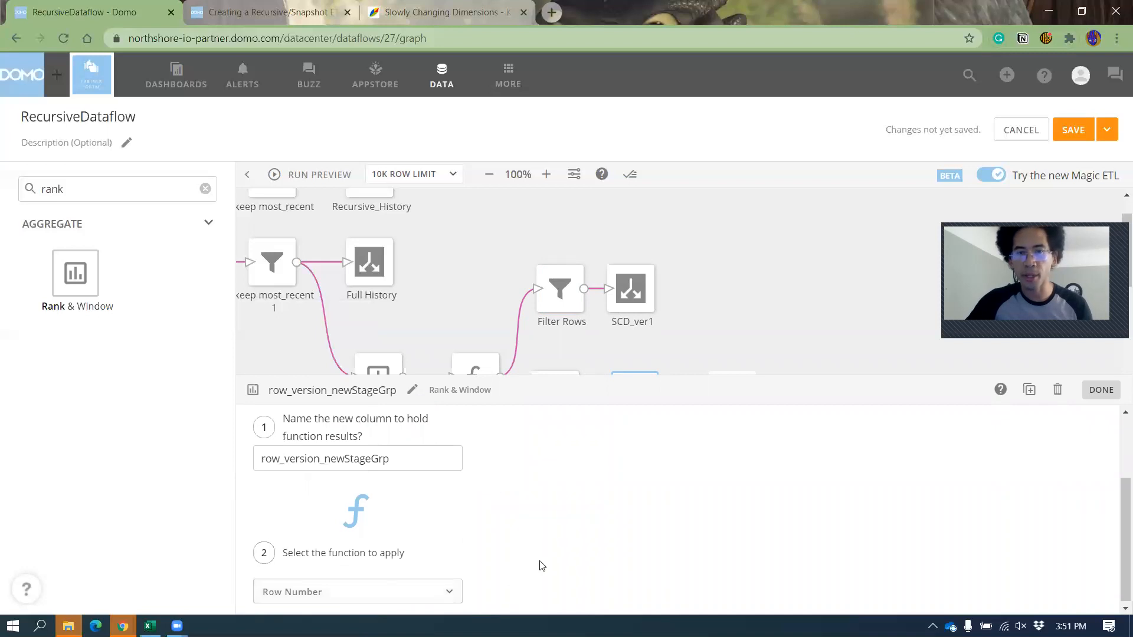
scroll(649, 531, "up", 2)
left_click(1049, 437)
Partition the row number calculation by Opportunity ID and newStage_group.
scroll(464, 478, "down", 3)
scroll(344, 572, "down", 3)
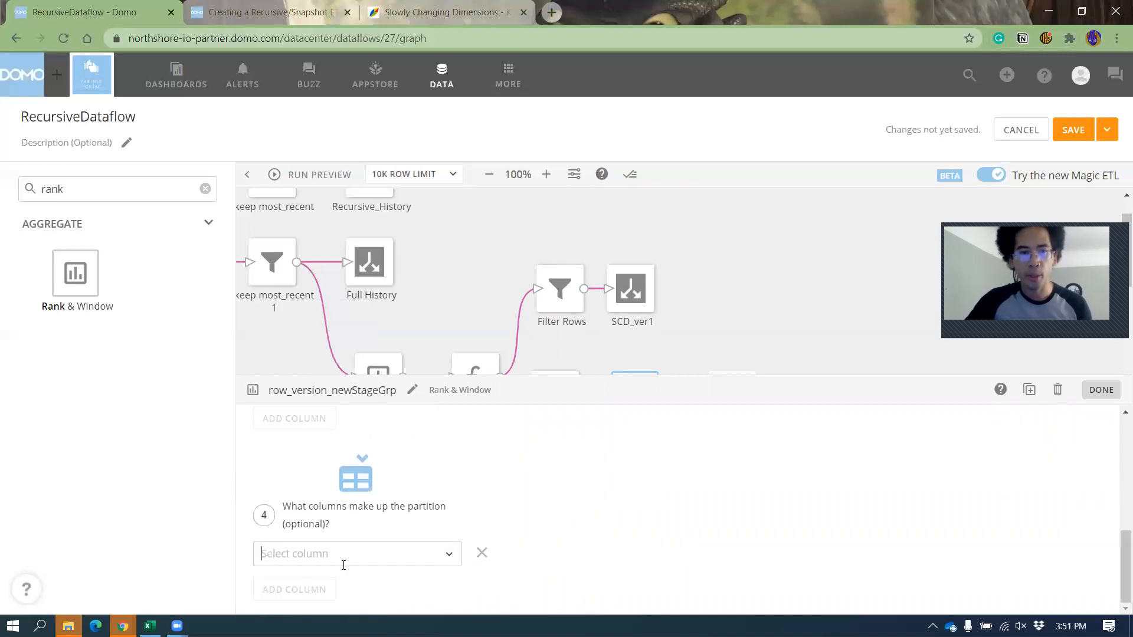
left_click(348, 553)
left_click(374, 362)
left_click(294, 590)
left_click(307, 584)
left_click(331, 557)
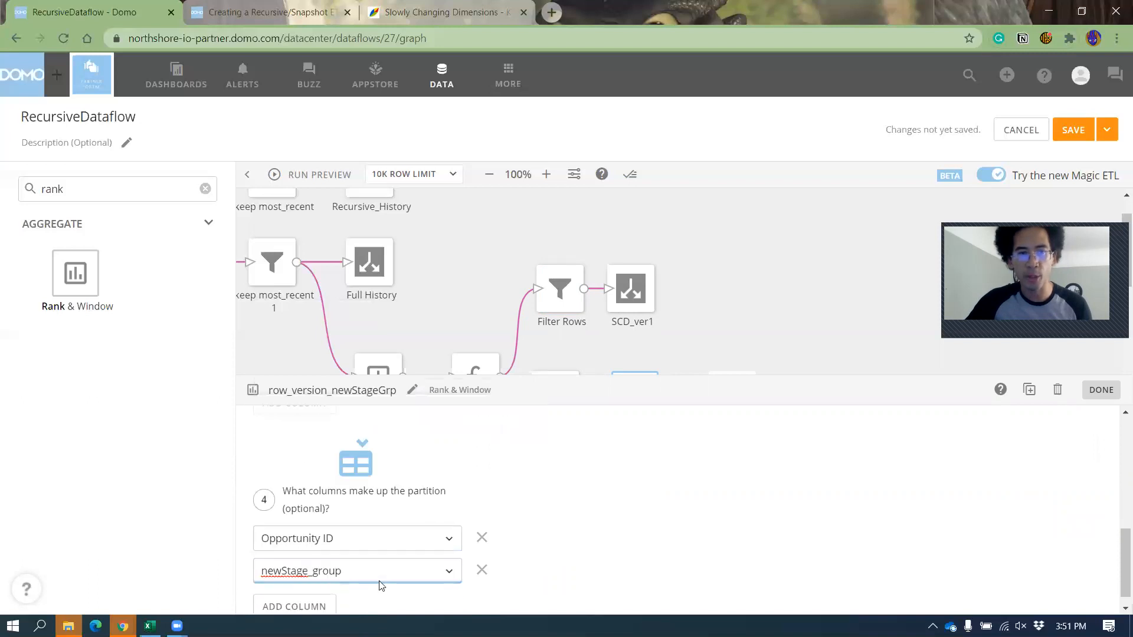
Order the row number calculation on LastModifiedDate, descending, and close the tile's configuration.
scroll(341, 567, "down", 3)
left_click(342, 570)
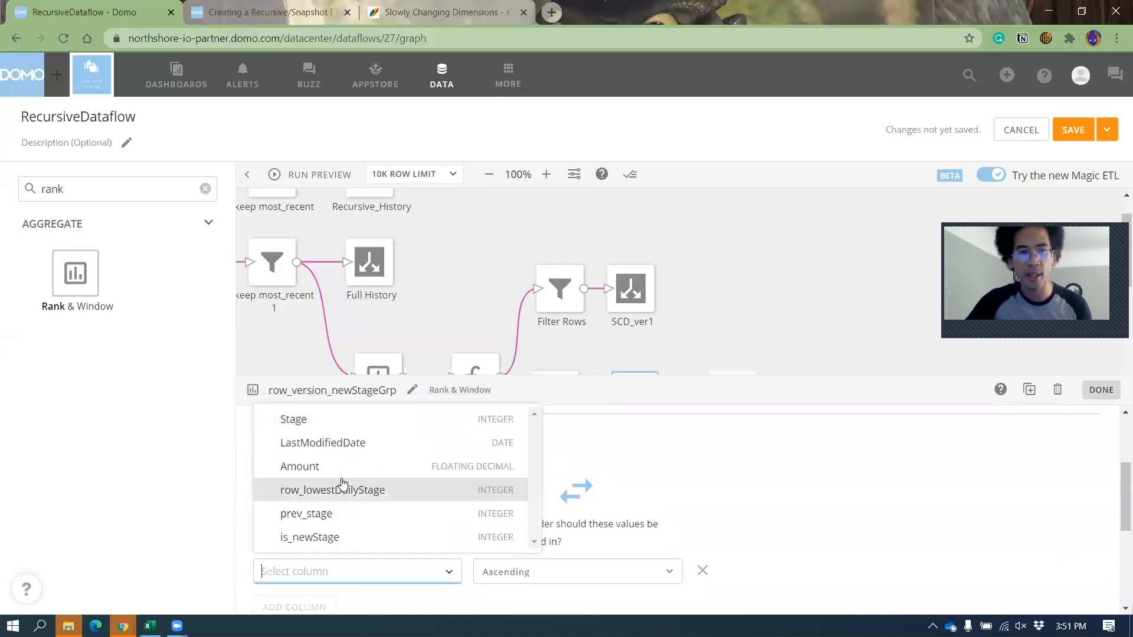
left_click(349, 442)
left_click(505, 571)
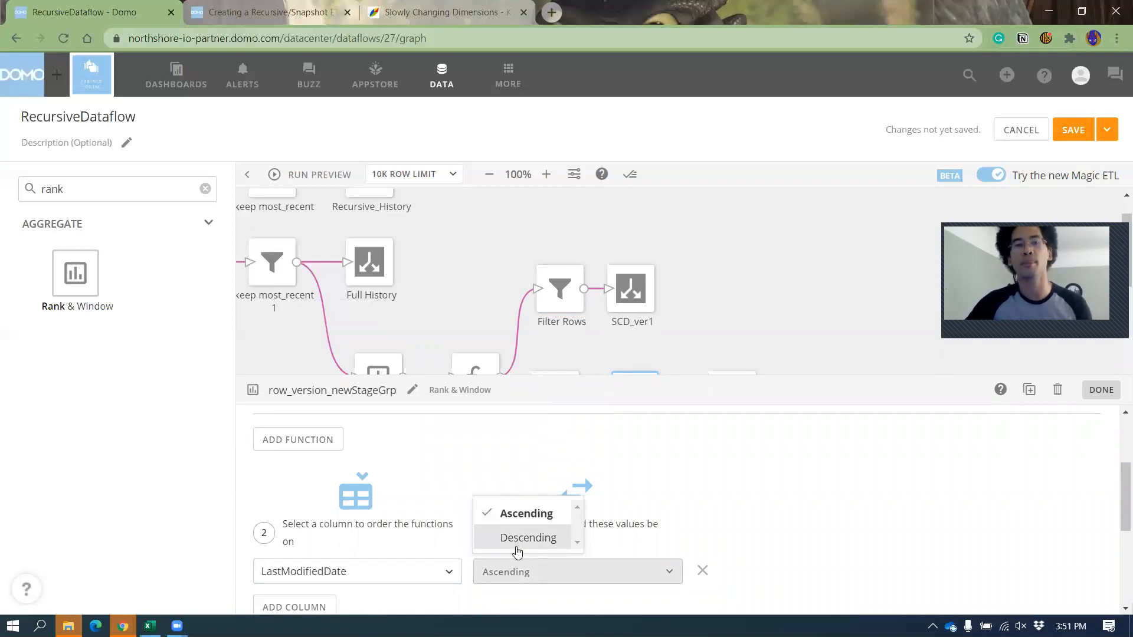
left_click(517, 539)
left_click(331, 389)
left_click(321, 390)
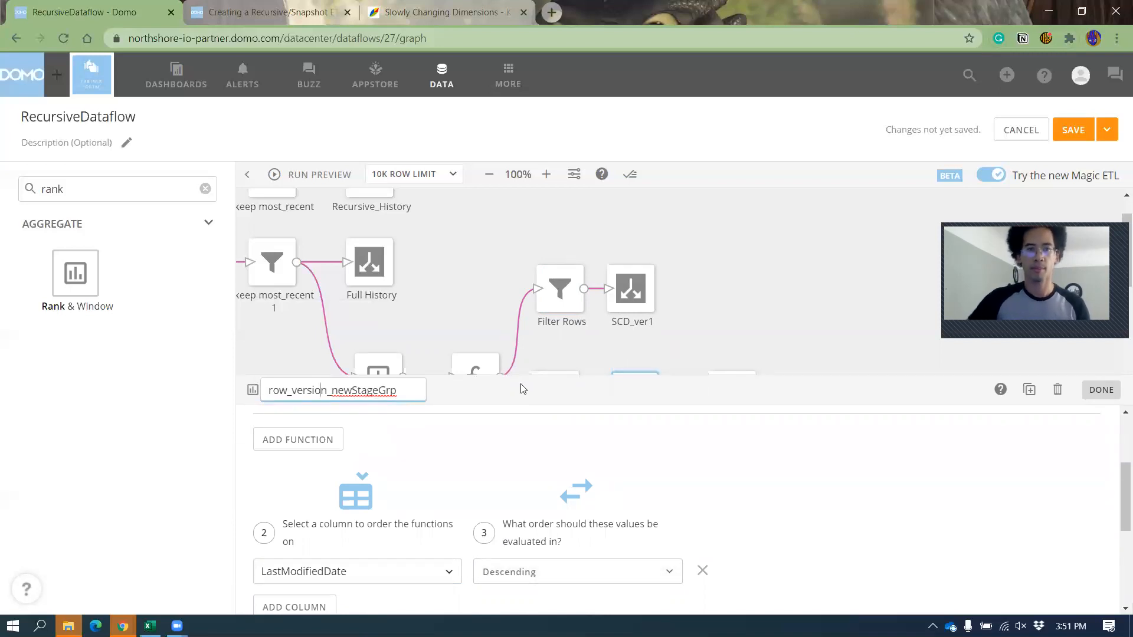
left_click(694, 310)
Move the SCD ver2 output farther along the flow and remove its connection from row_version_newStageGrp.
left_click_drag(742, 402, 800, 400)
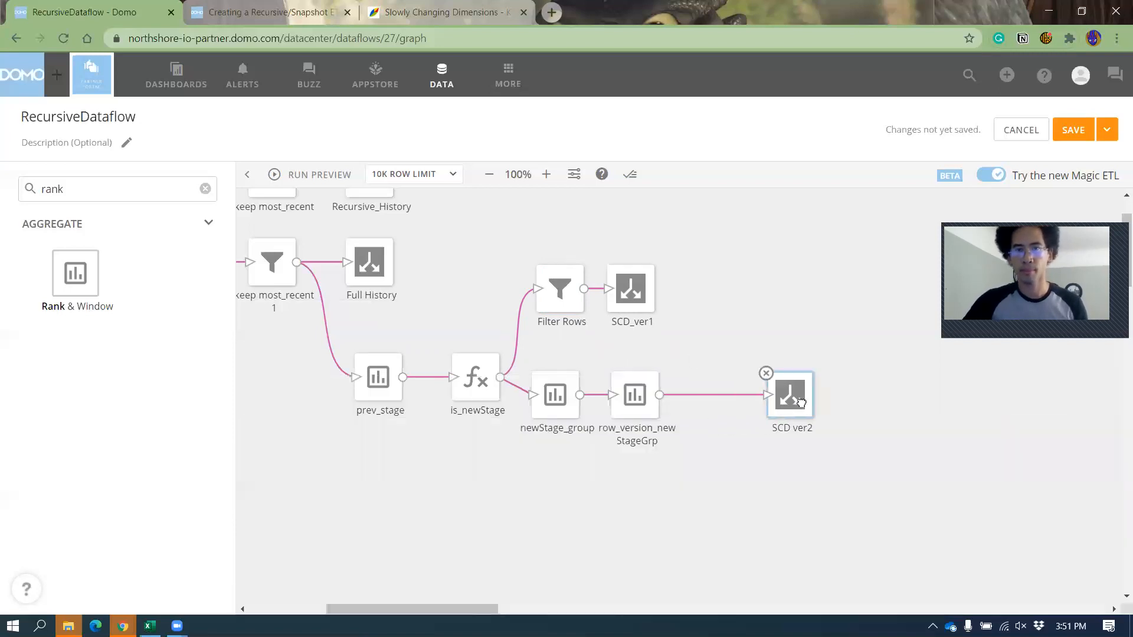
left_click_drag(643, 410, 659, 416)
left_click(716, 396)
Add a Filter Rows tile between row_version_newStageGrp and SCD ver2, fed by row_version_newStageGrp.
double_click(82, 196)
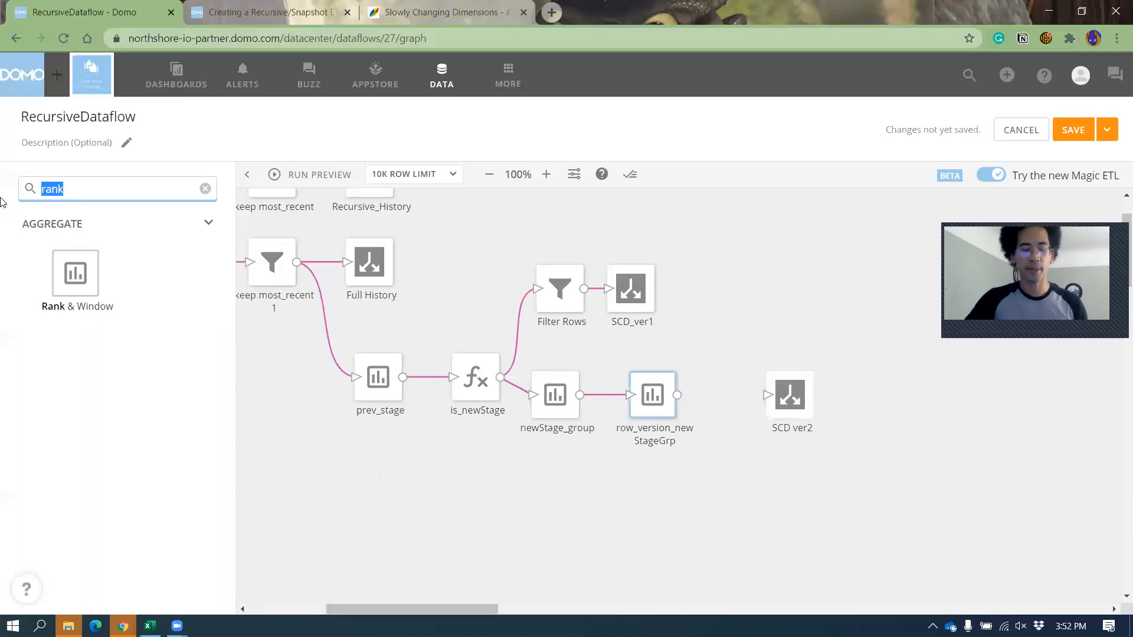
type("filter")
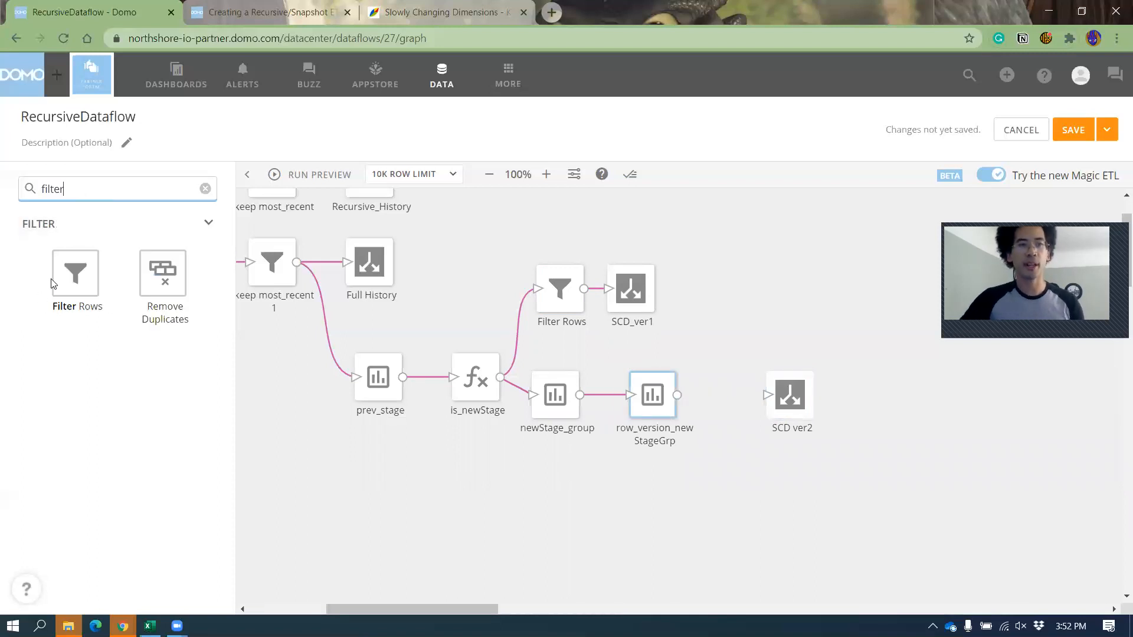
left_click_drag(658, 352, 779, 396)
left_click(692, 338)
left_click_drag(721, 349, 842, 416)
Add a filter rule to the new tile keeping rows where row_version_newStageGrp equals the specific value 1.
left_click(758, 394)
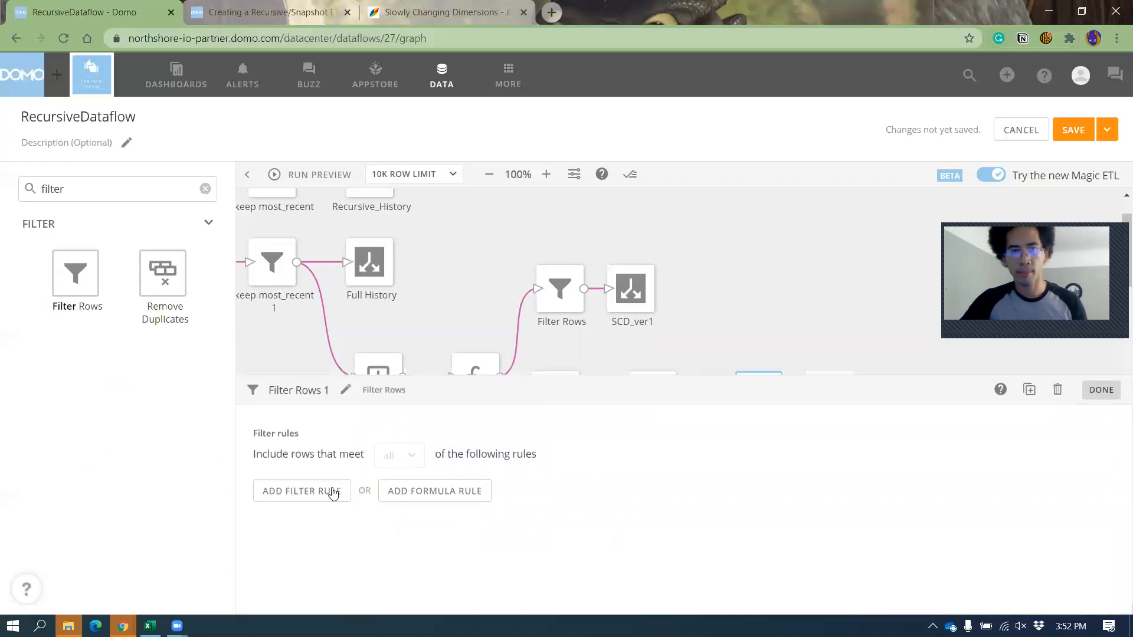
left_click(296, 495)
scroll(319, 531, "down", 3)
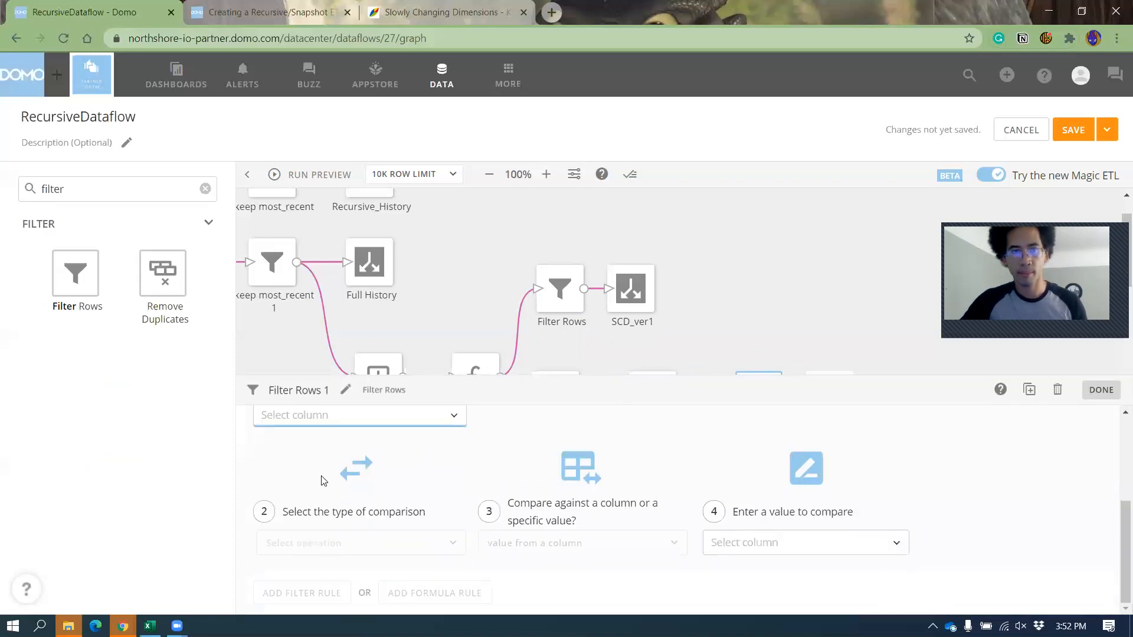
left_click(326, 418)
left_click(329, 382)
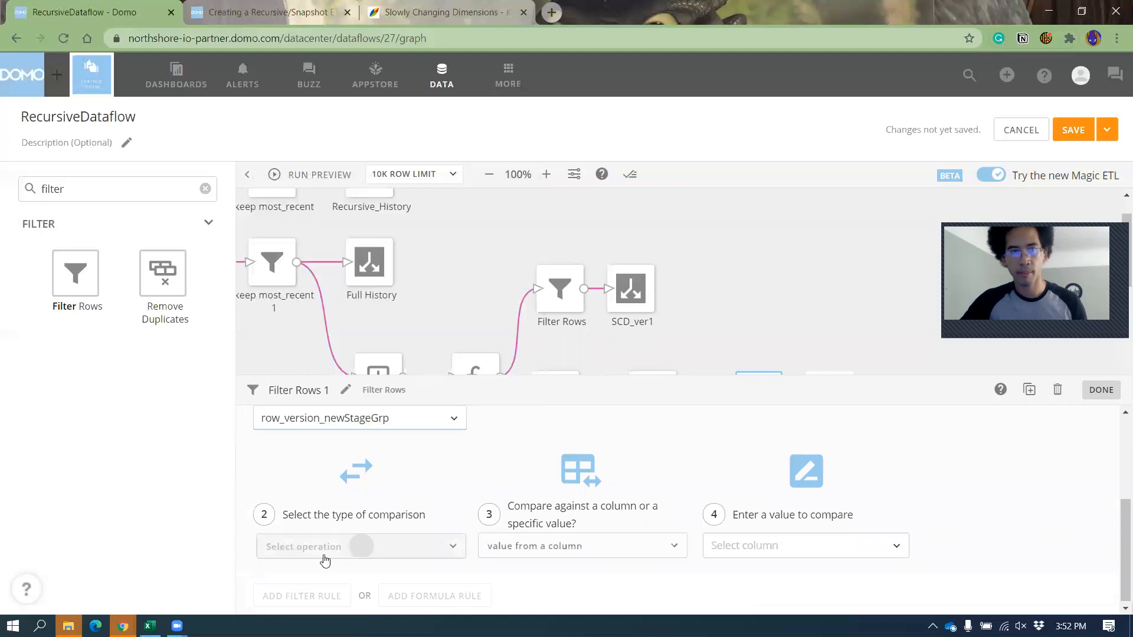
left_click(326, 549)
left_click(324, 438)
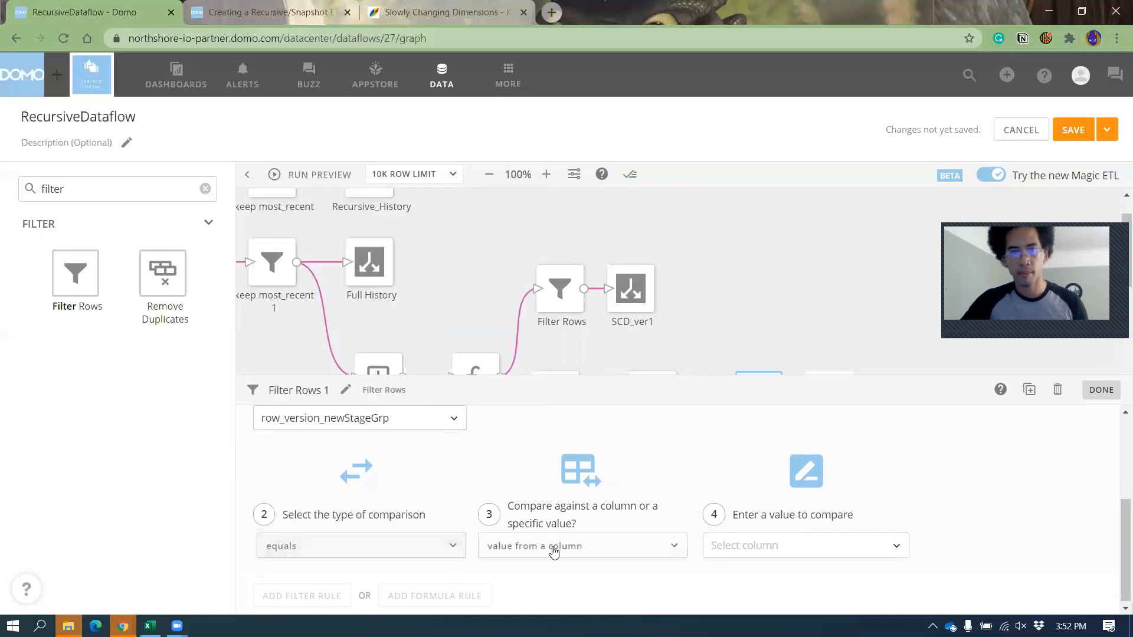
left_click(551, 546)
left_click(541, 510)
left_click(704, 543)
type("1")
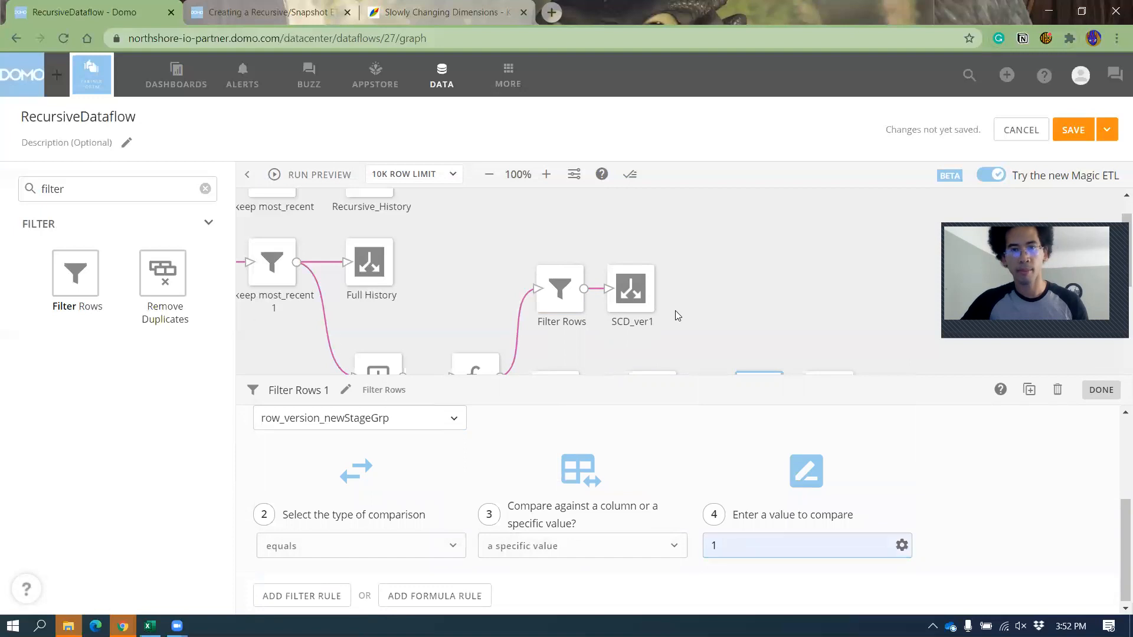
left_click(742, 320)
Make room before SCD ver2 and insert a Select Columns tile connected between Filter Rows 1 and SCD ver2.
left_click_drag(828, 406, 925, 406)
triple_click(163, 188)
type("selo")
key("BackSpace")
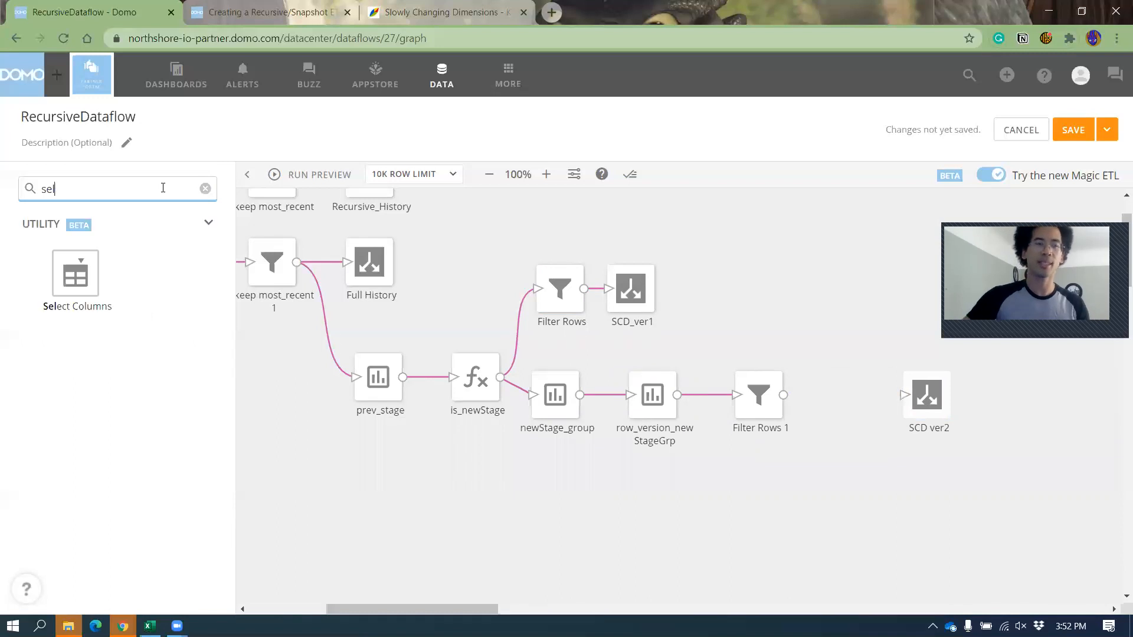
left_click_drag(75, 273, 905, 396)
left_click(833, 295)
Keep all columns for SCD ver2 except row_lowestDailyStage, prev_stage, is_newStage, newStage_group and row_version_newStageGrp.
left_click(833, 407)
left_click(463, 534)
scroll(497, 553, "down", 5)
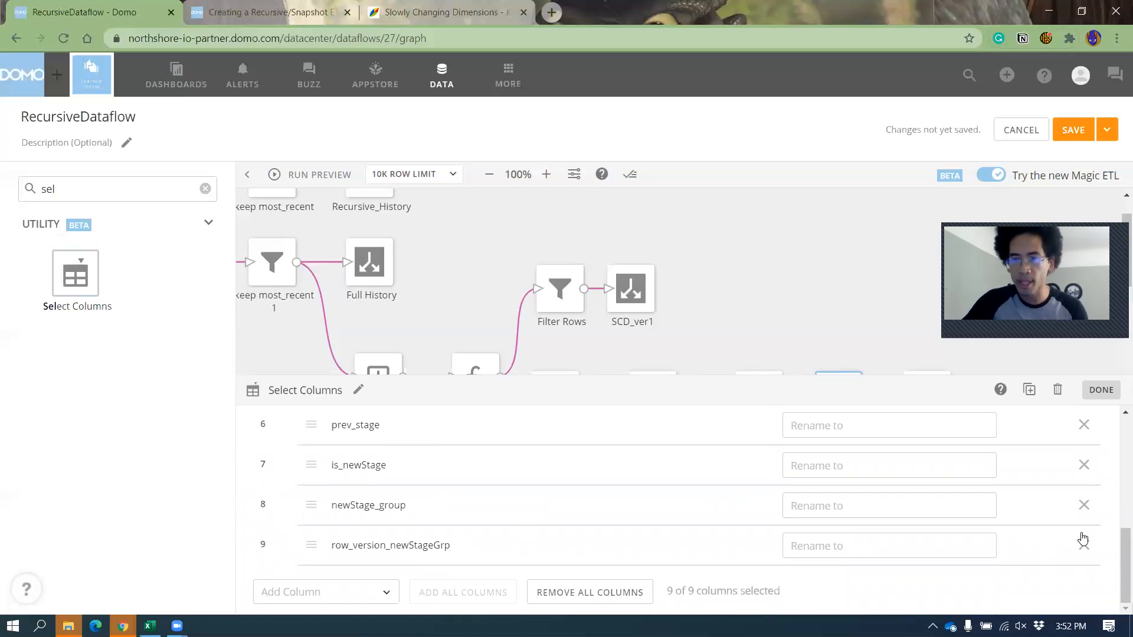
left_click(1084, 543)
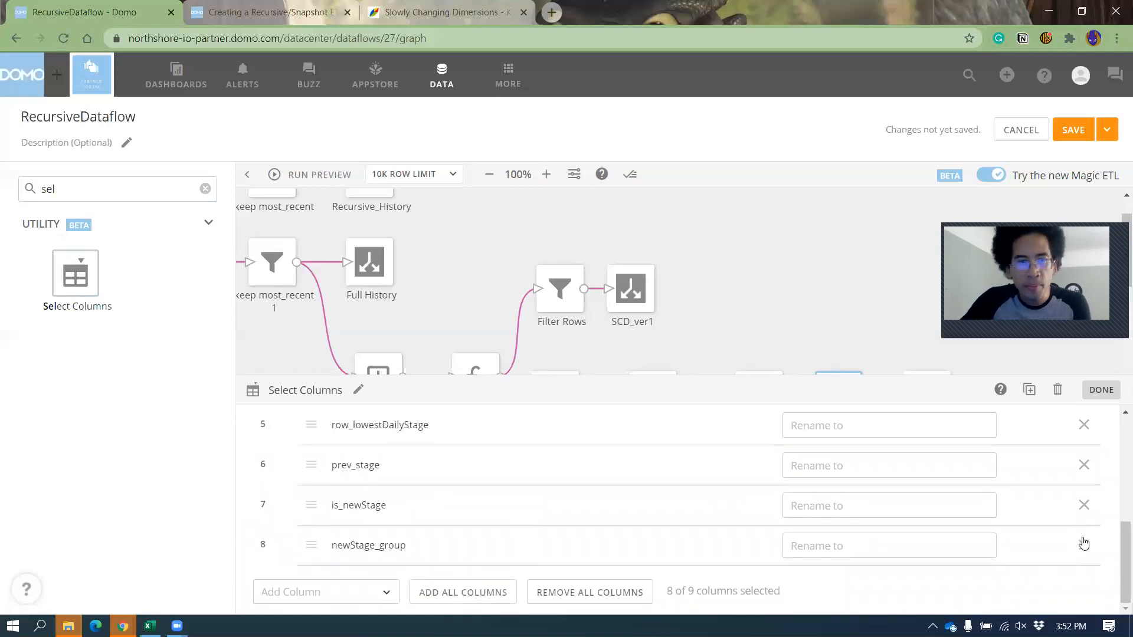
left_click(1084, 543)
left_click(1084, 543)
left_click(1084, 544)
left_click(1080, 544)
left_click(767, 298)
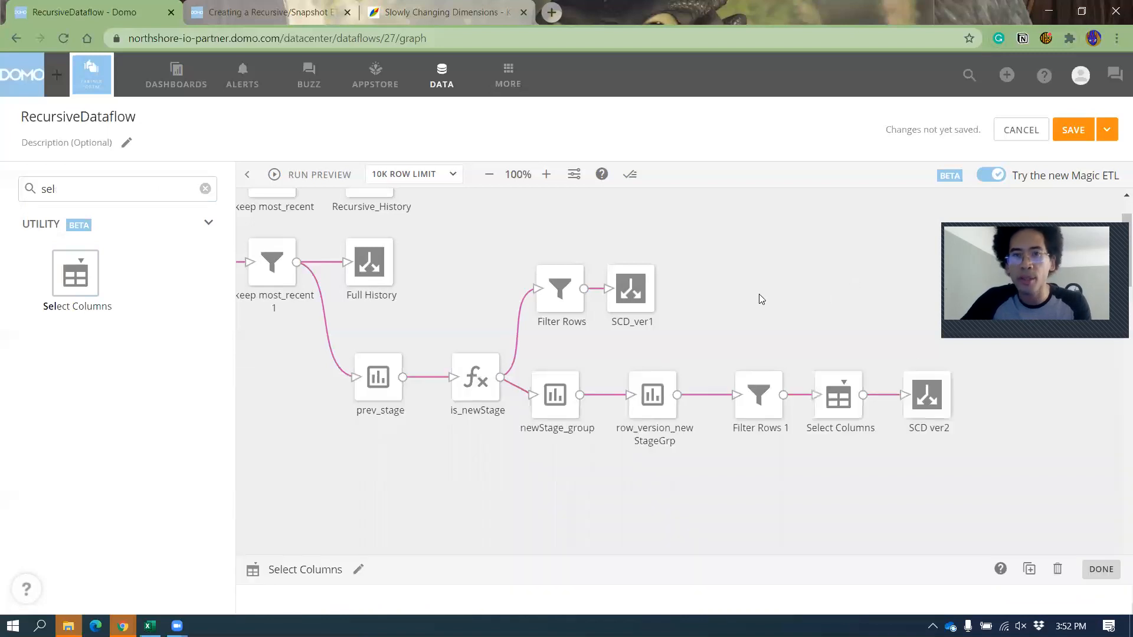
Move SCD_ver1 farther along and insert a Select Columns tile between Filter Rows and SCD_ver1.
left_click_drag(638, 289, 762, 298)
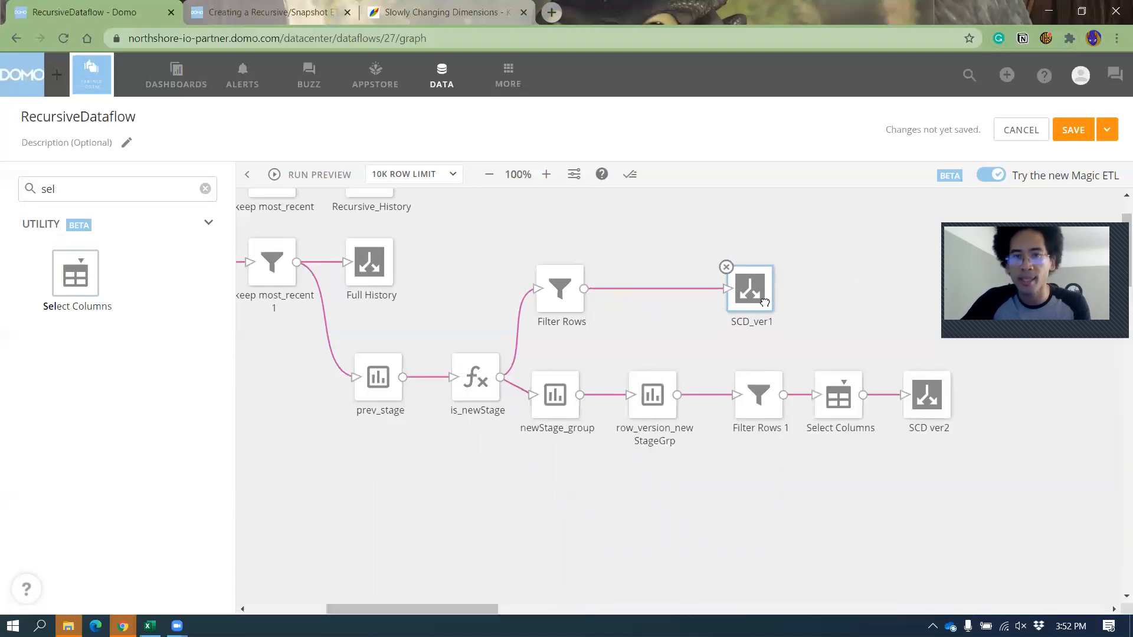
left_click(653, 284)
left_click_drag(76, 280, 729, 289)
left_click(635, 248)
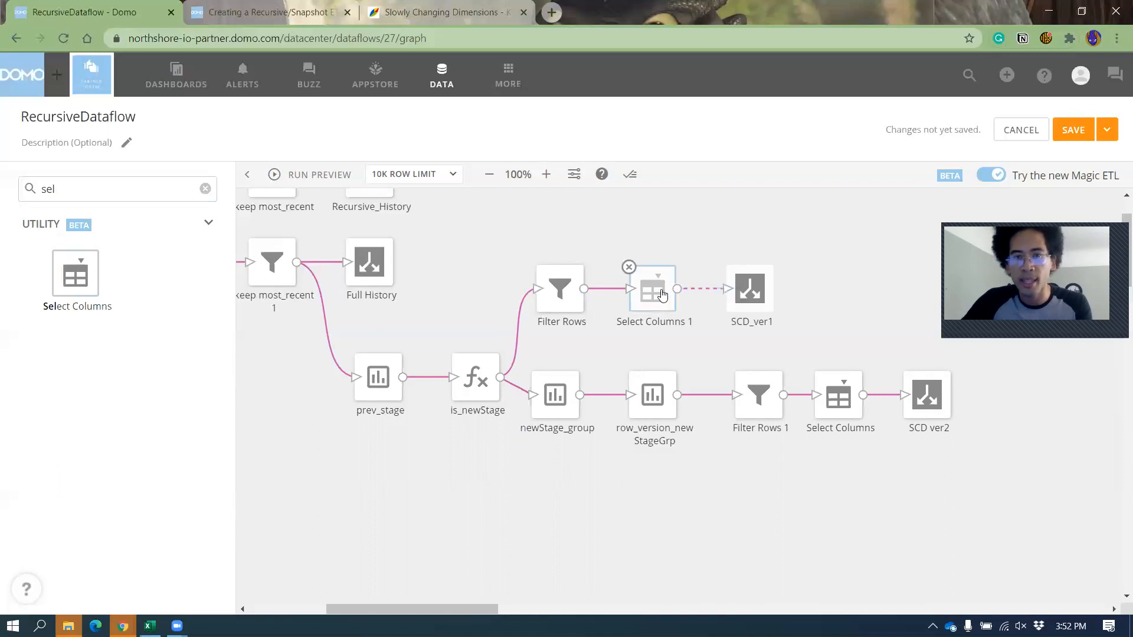
Keep all columns for SCD_ver1 except row_lowestDailyStage, prev_stage and is_newStage.
left_click(657, 295)
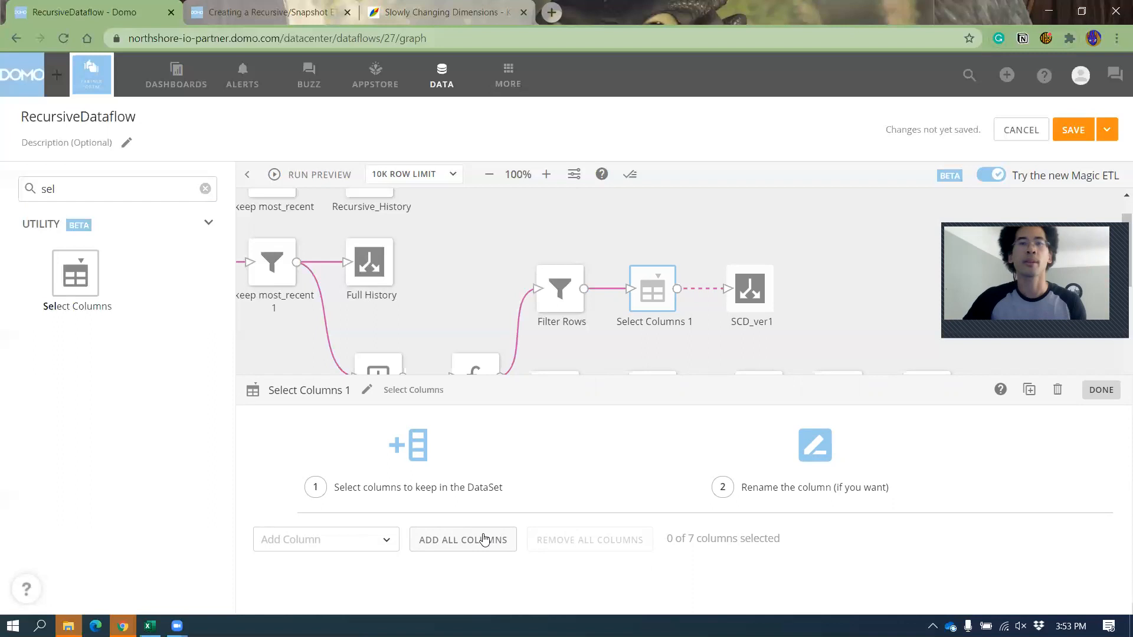
left_click(419, 538)
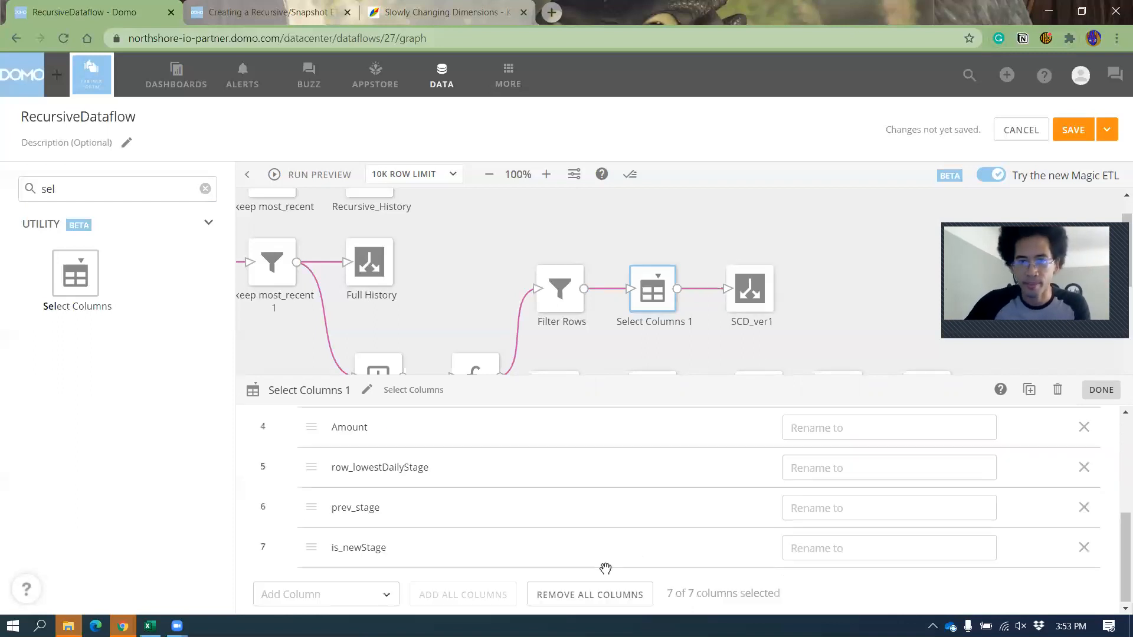
left_click(1083, 543)
left_click(1083, 543)
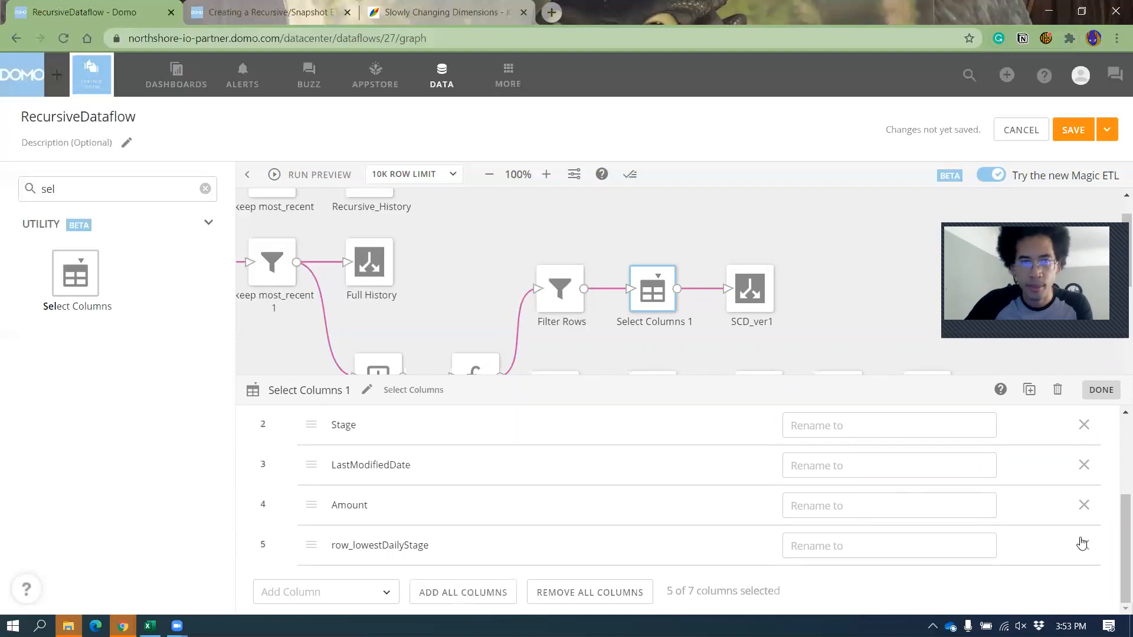
left_click(1083, 543)
scroll(752, 531, "up", 2)
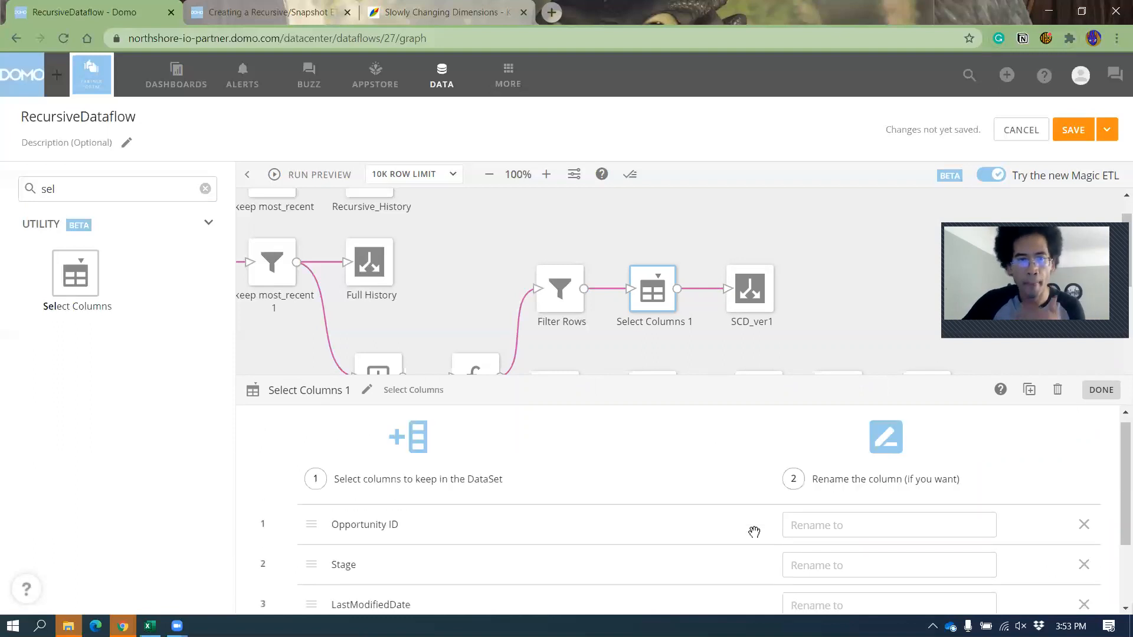
left_click(825, 342)
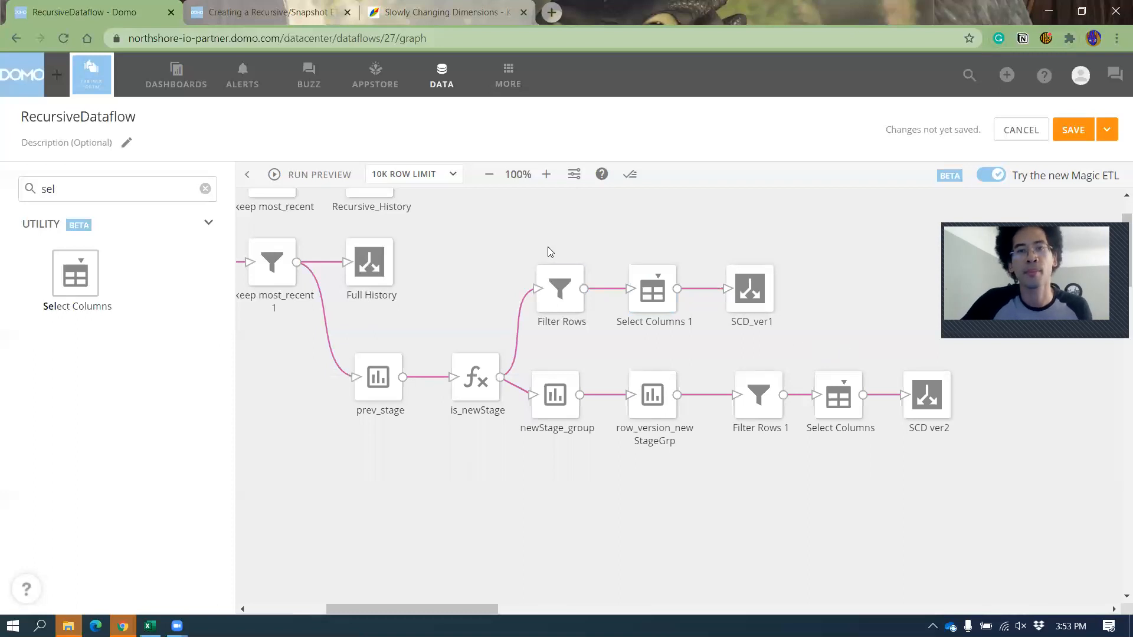
Move the Filter Rows, Select Columns 1 and SCD_ver1 branch so it lines up above the SCD ver2 tiles.
left_click_drag(724, 303, 753, 314)
left_click_drag(655, 308, 843, 320)
left_click(669, 239)
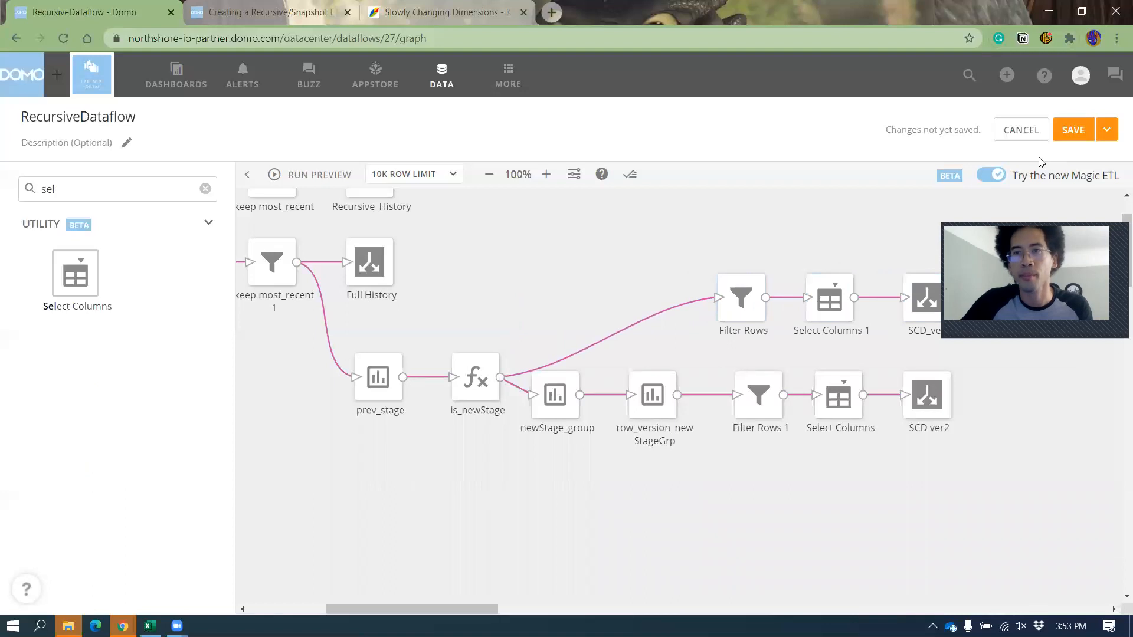
Save and run the dataflow without a version description.
left_click(1105, 138)
left_click(1075, 164)
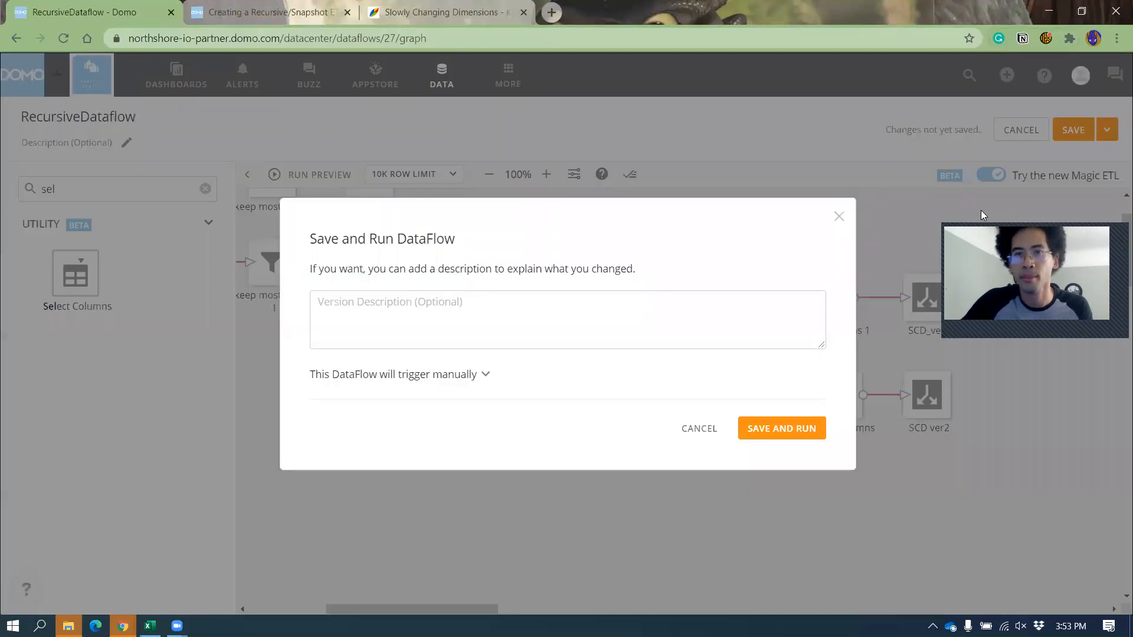
left_click(778, 426)
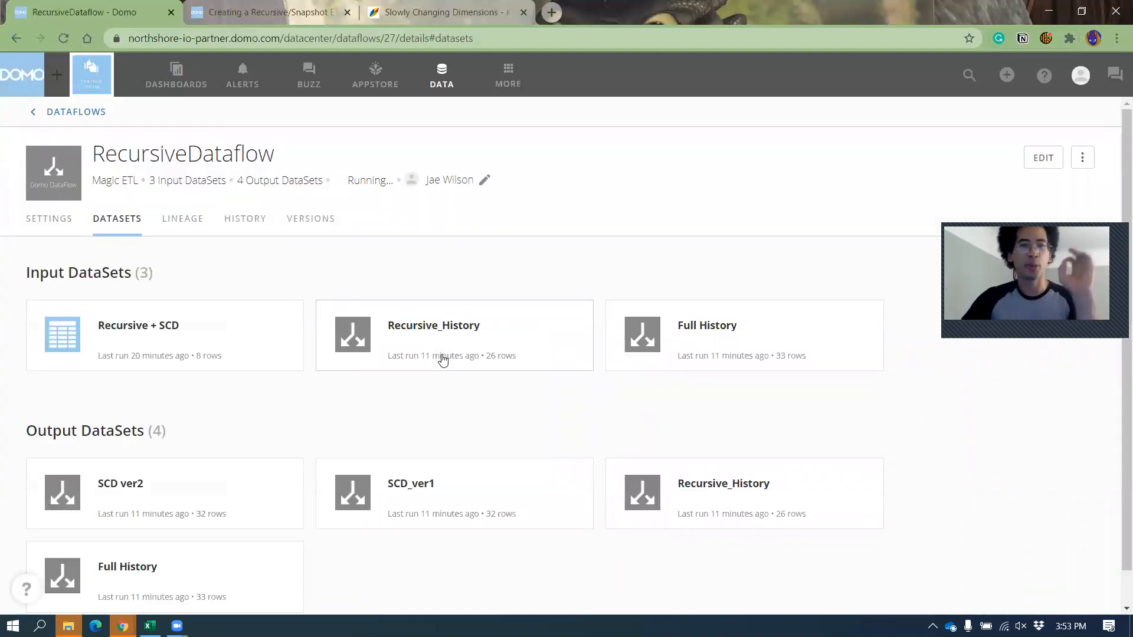
Open the SCD_ver1 output's data and filter Opportunity ID to include only G.
scroll(484, 354, "down", 1)
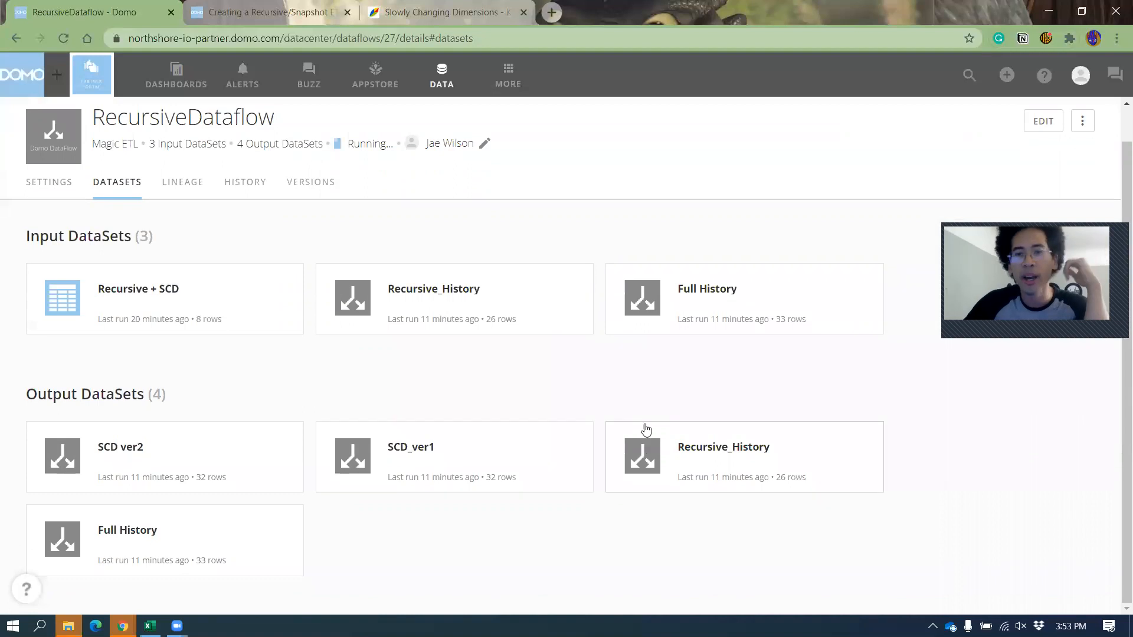
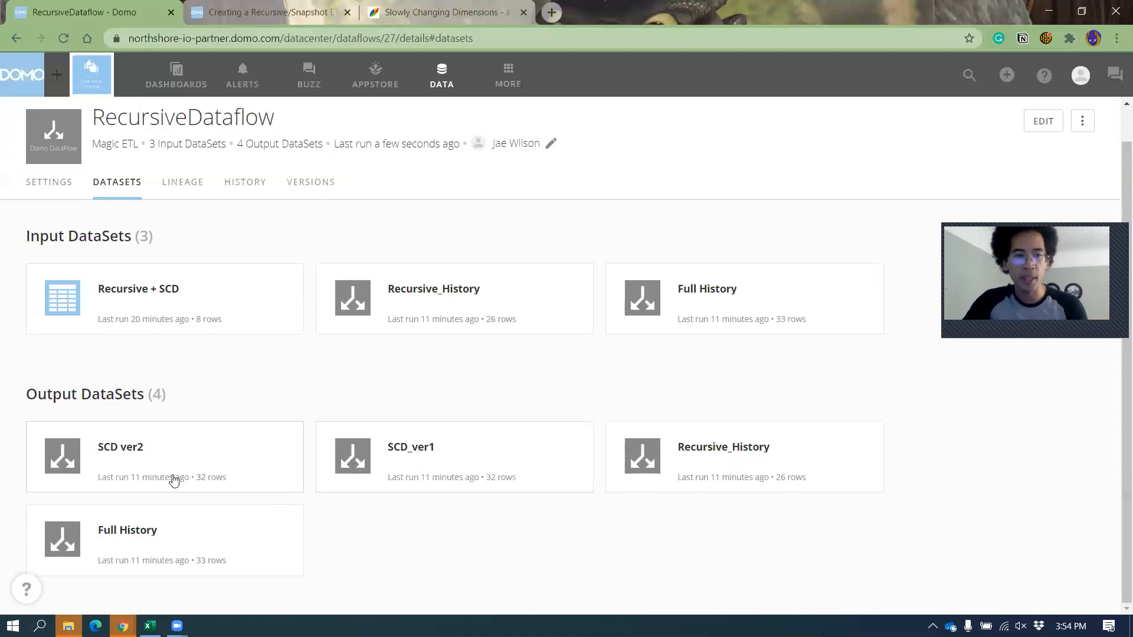
left_click(385, 448)
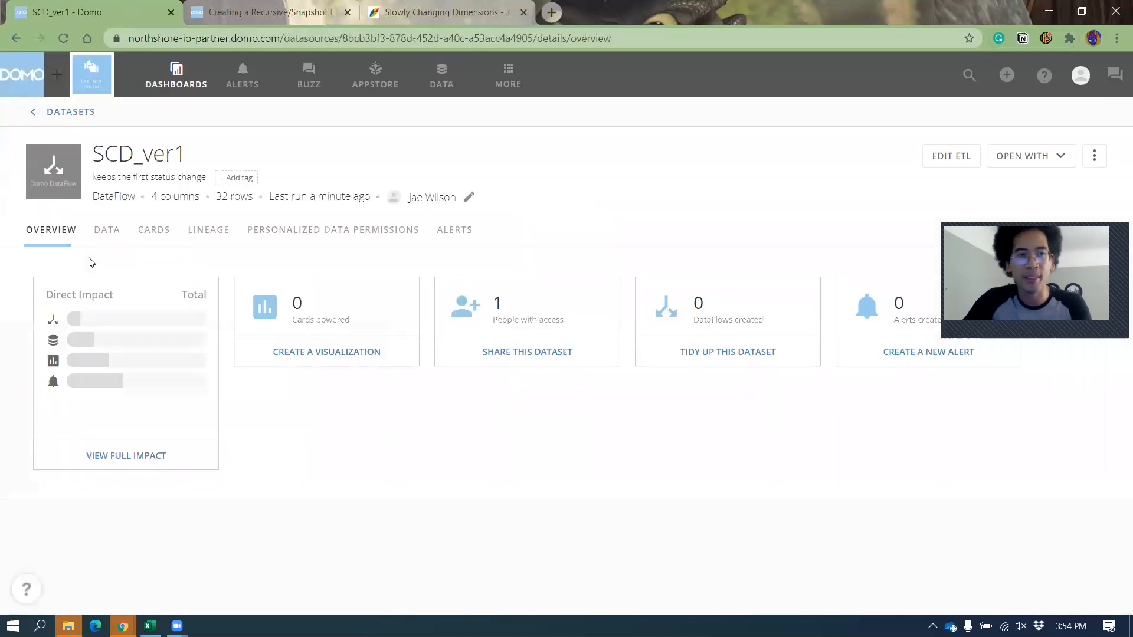
left_click(104, 230)
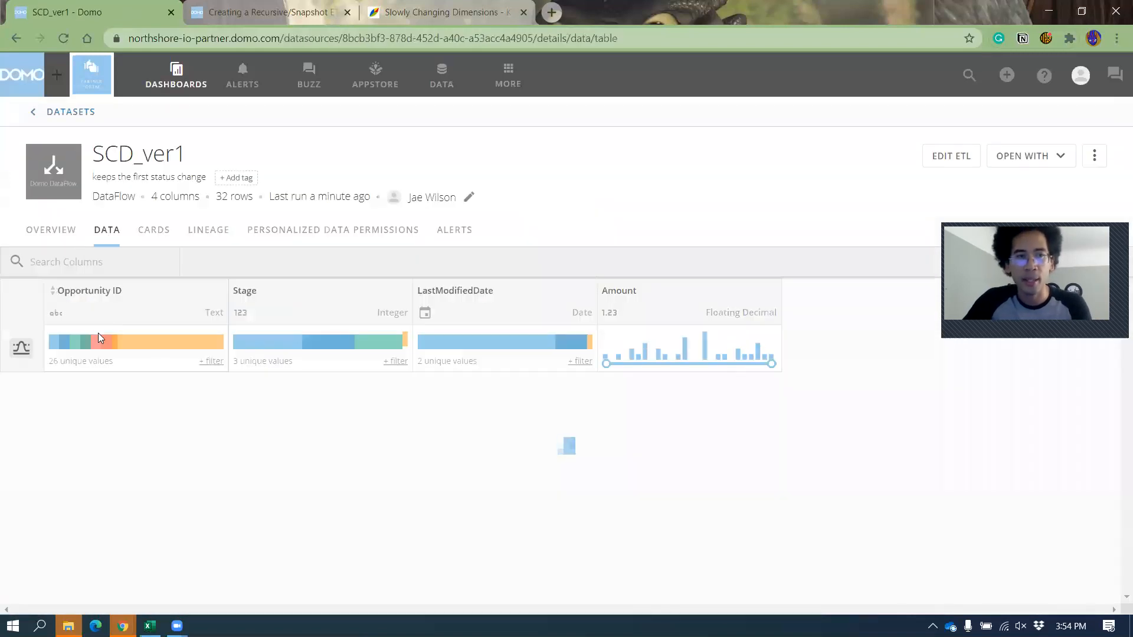
left_click(211, 362)
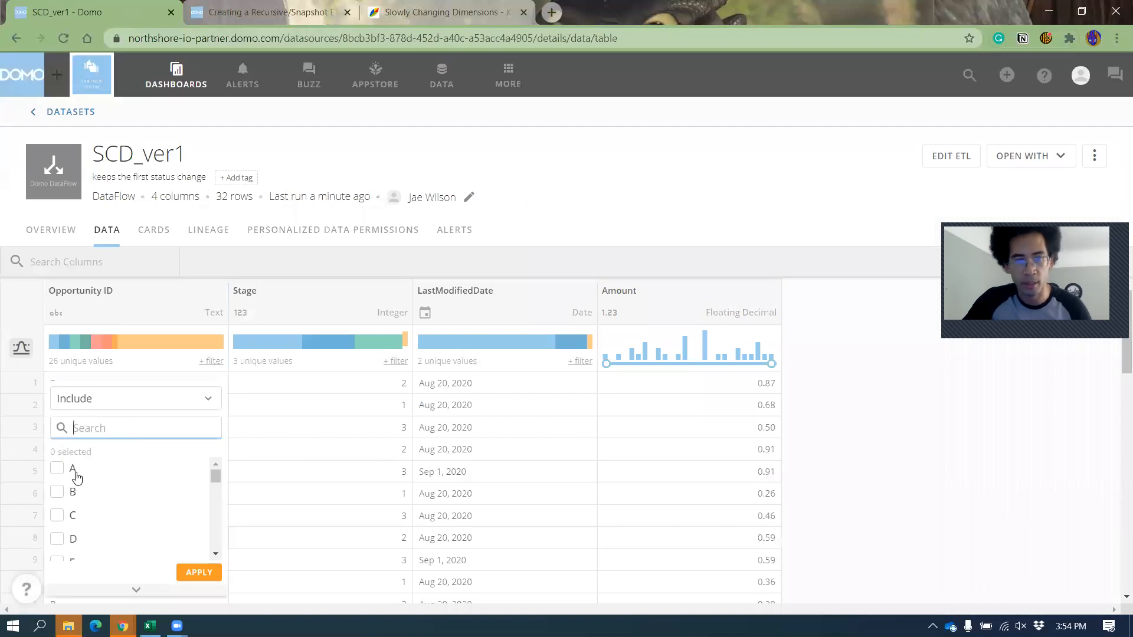
type("g")
left_click(58, 469)
left_click(194, 572)
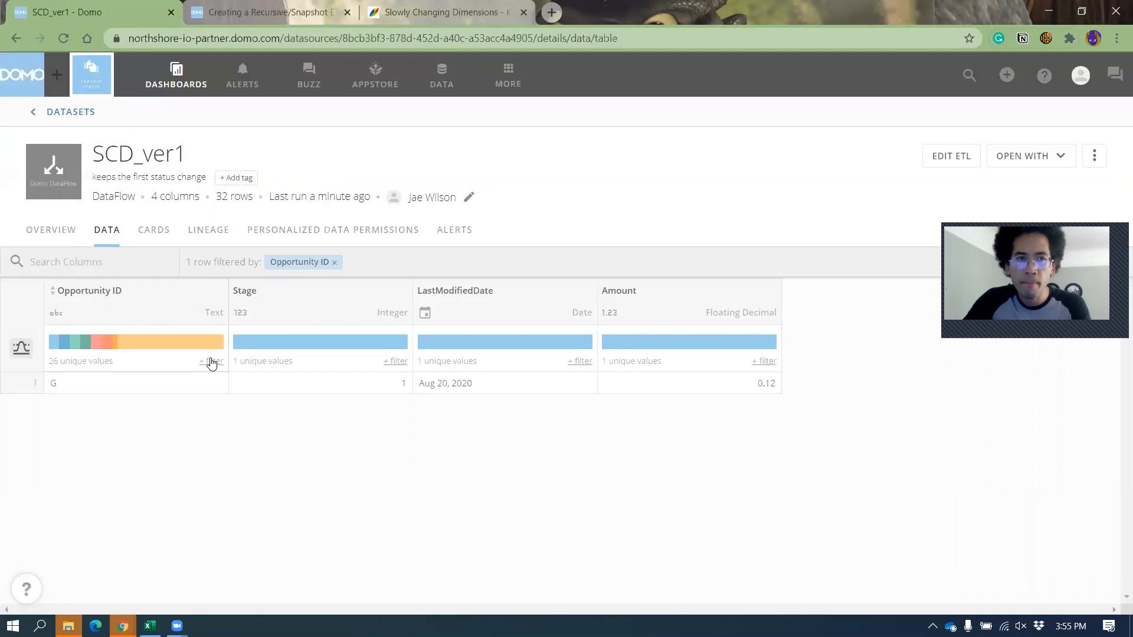
Review the is_newStage formula, the Filter Rows rule and the prev_stage window settings in the ETL, and leave without saving.
left_click(951, 162)
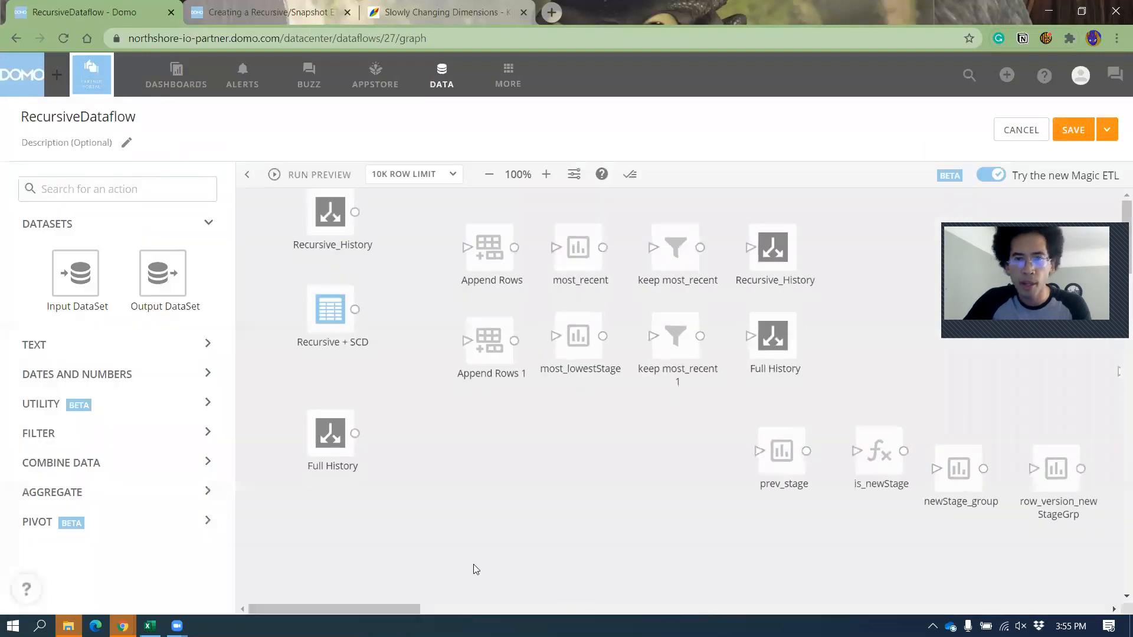
left_click_drag(340, 608, 421, 608)
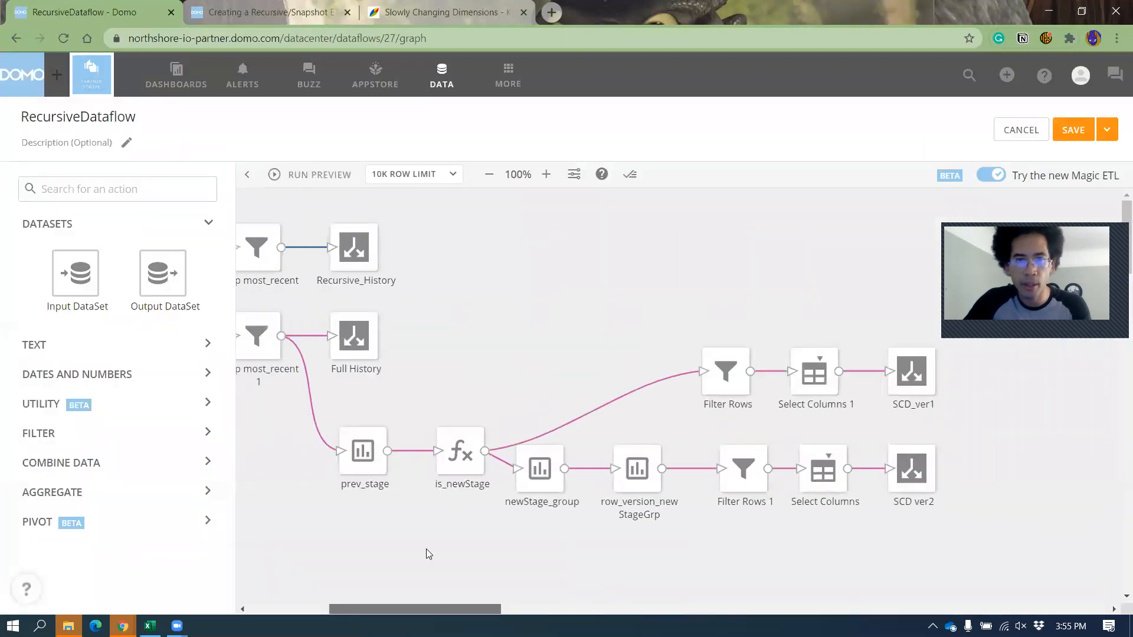
left_click(454, 462)
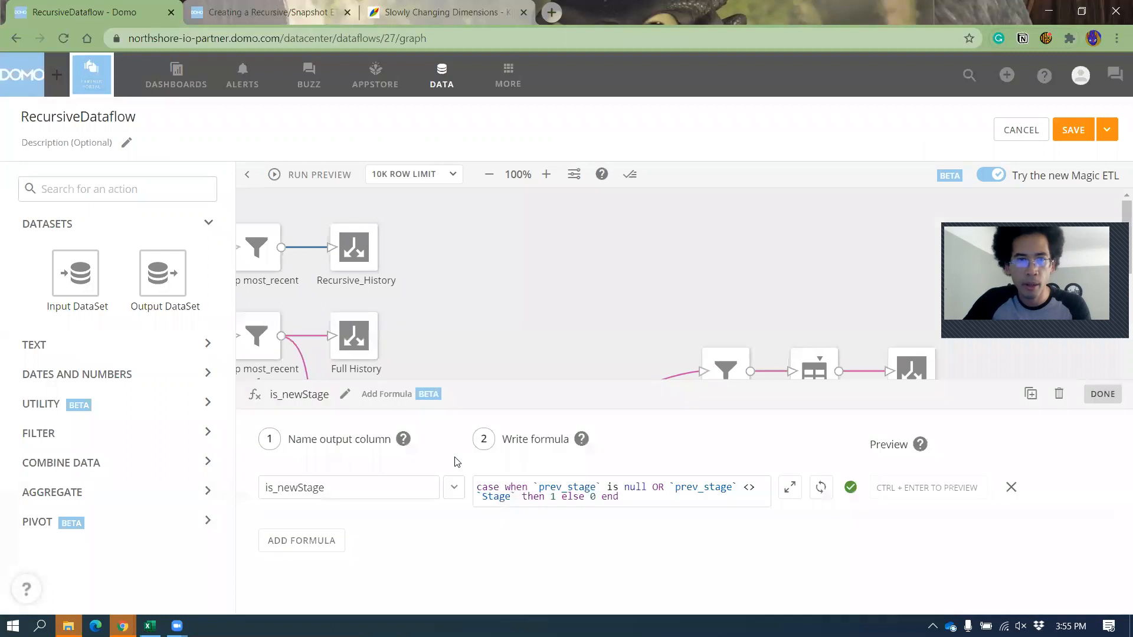
left_click(665, 374)
left_click(726, 371)
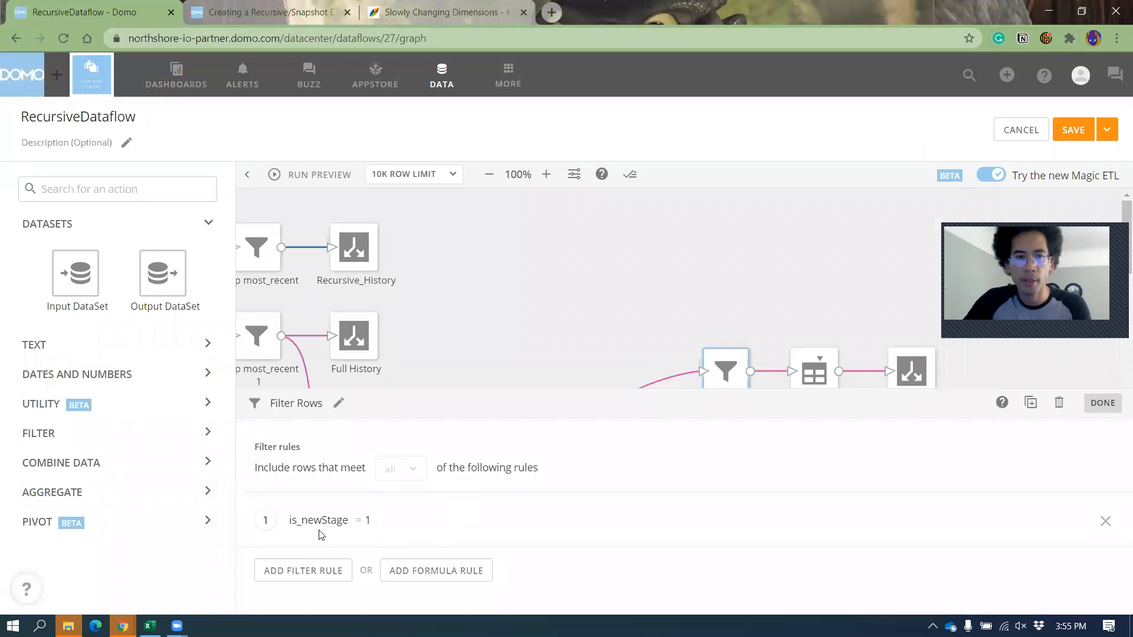
left_click(522, 333)
left_click(372, 460)
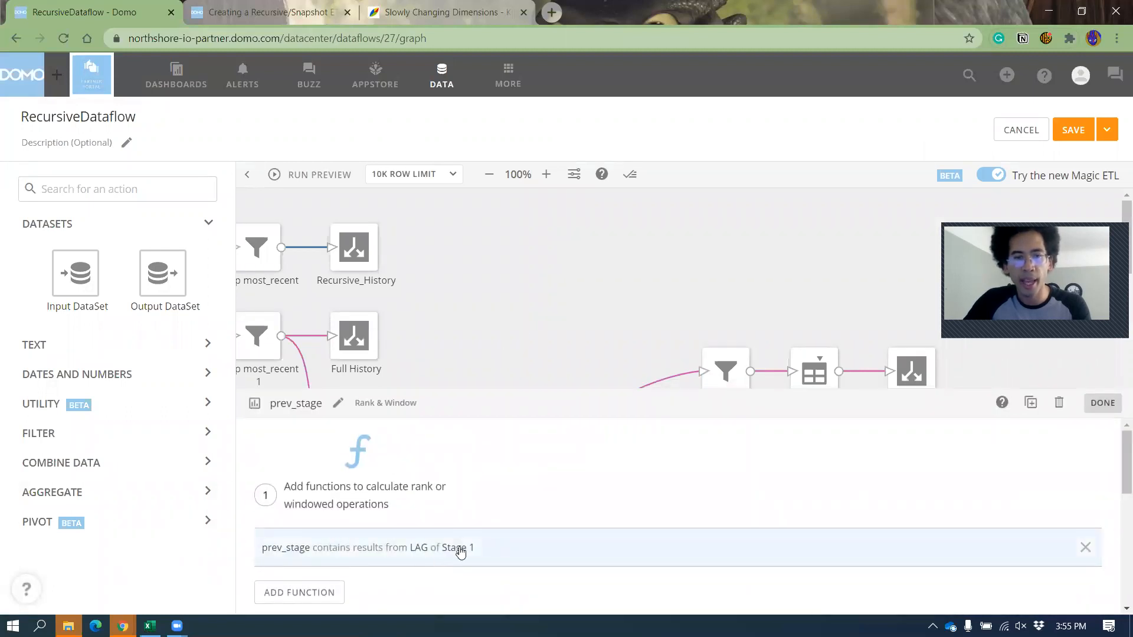
scroll(475, 548, "down", 3)
scroll(472, 551, "down", 1)
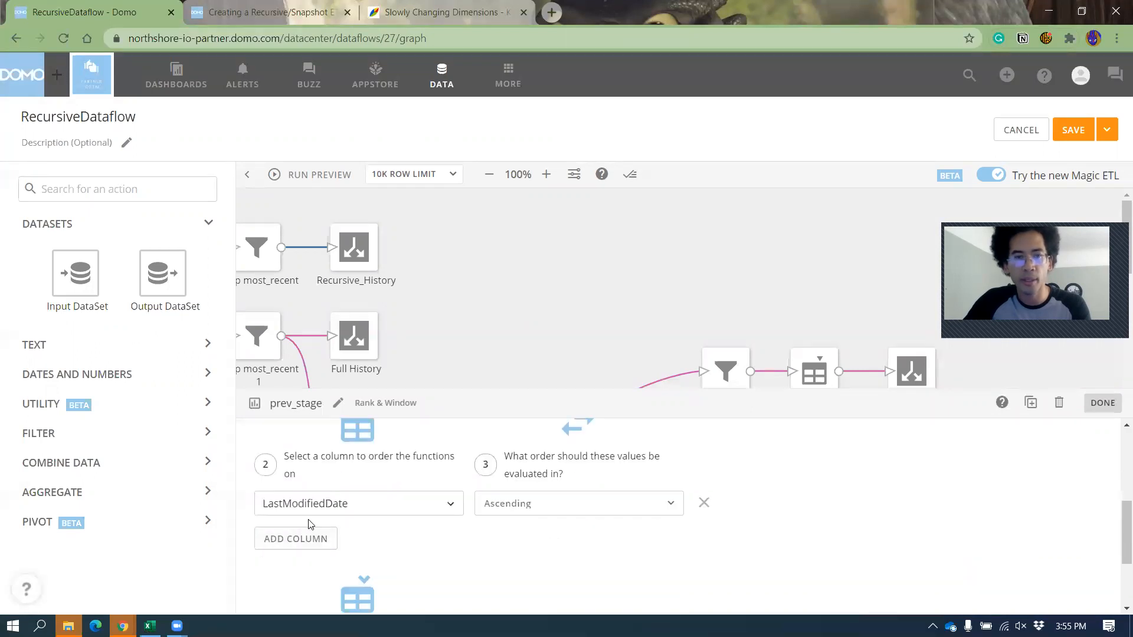
scroll(519, 516, "down", 2)
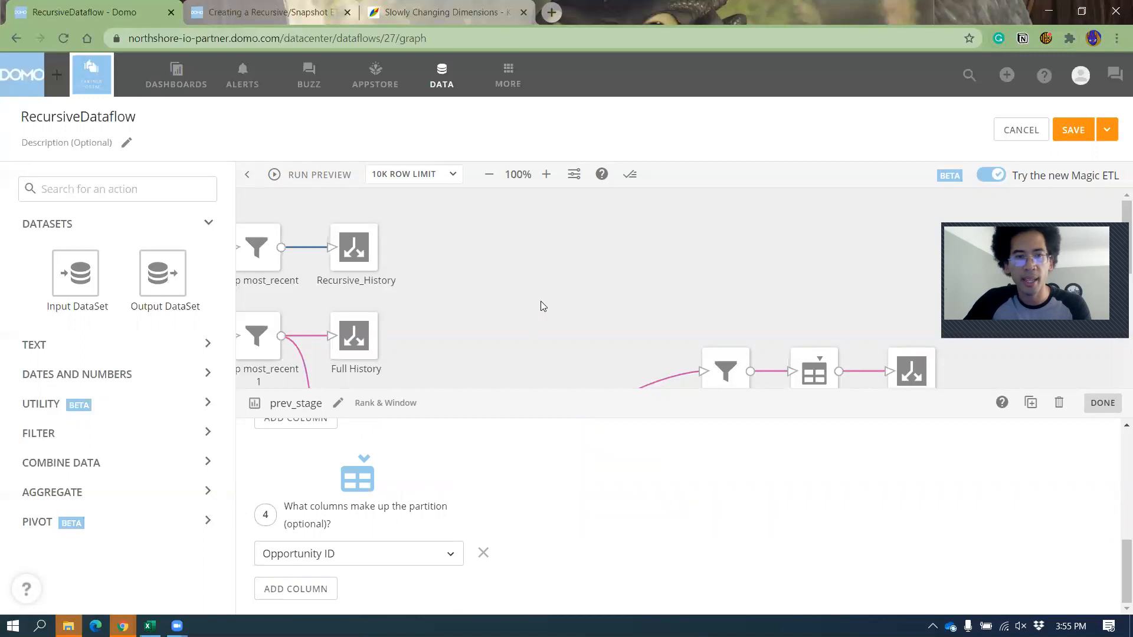
left_click(540, 306)
left_click(1019, 128)
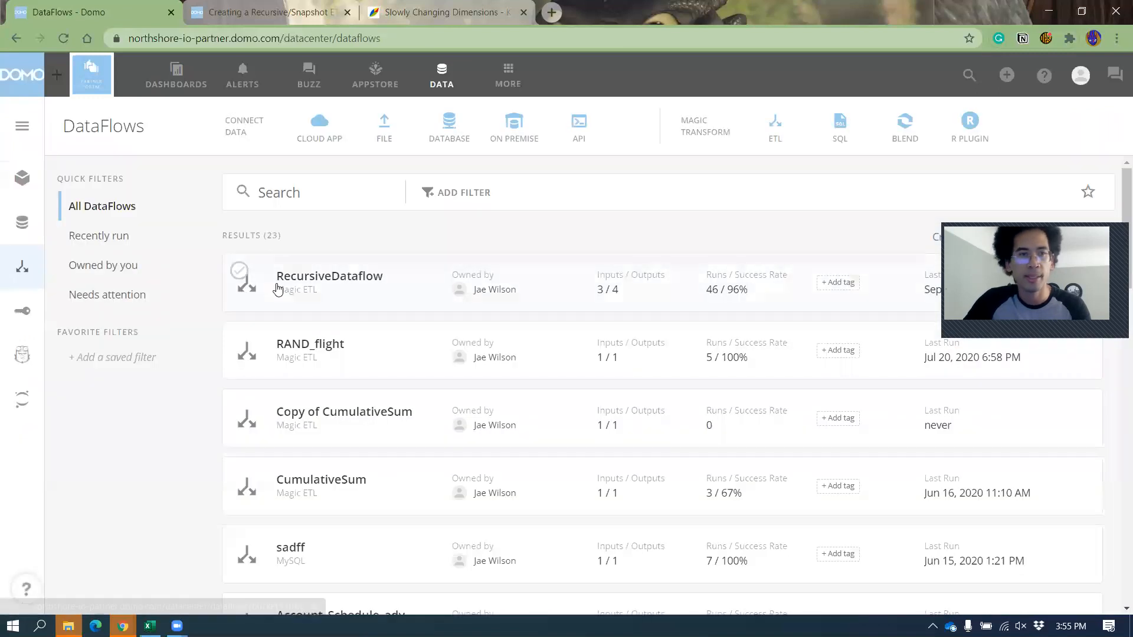
Open the Full History output of RecursiveDataflow and filter its Opportunity ID data to include only G.
left_click(282, 273)
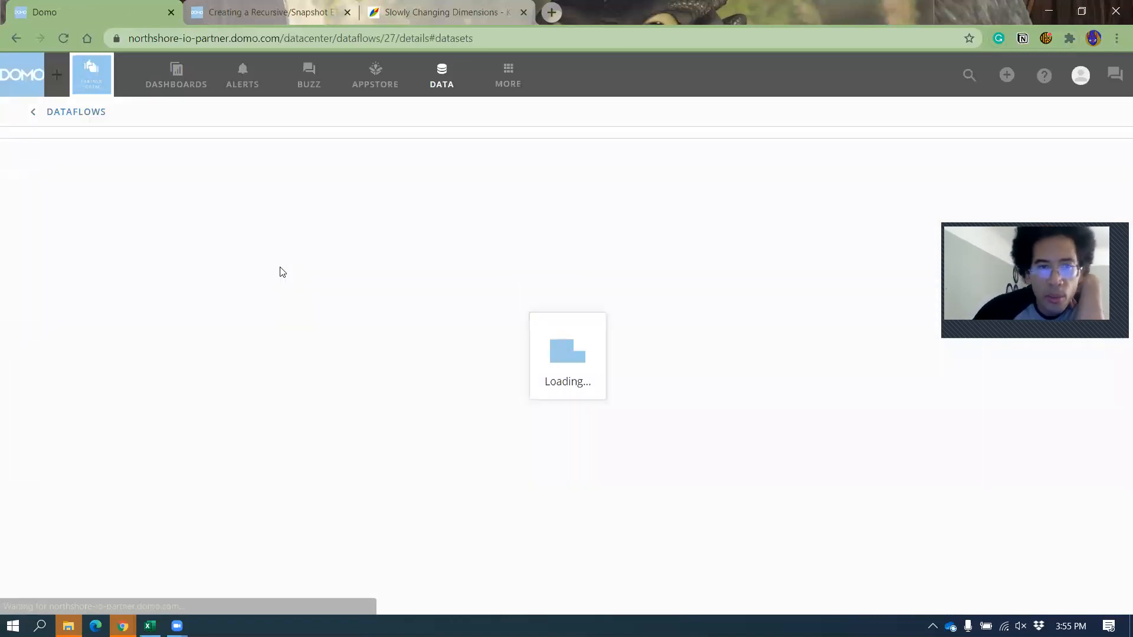
scroll(253, 401, "down", 1)
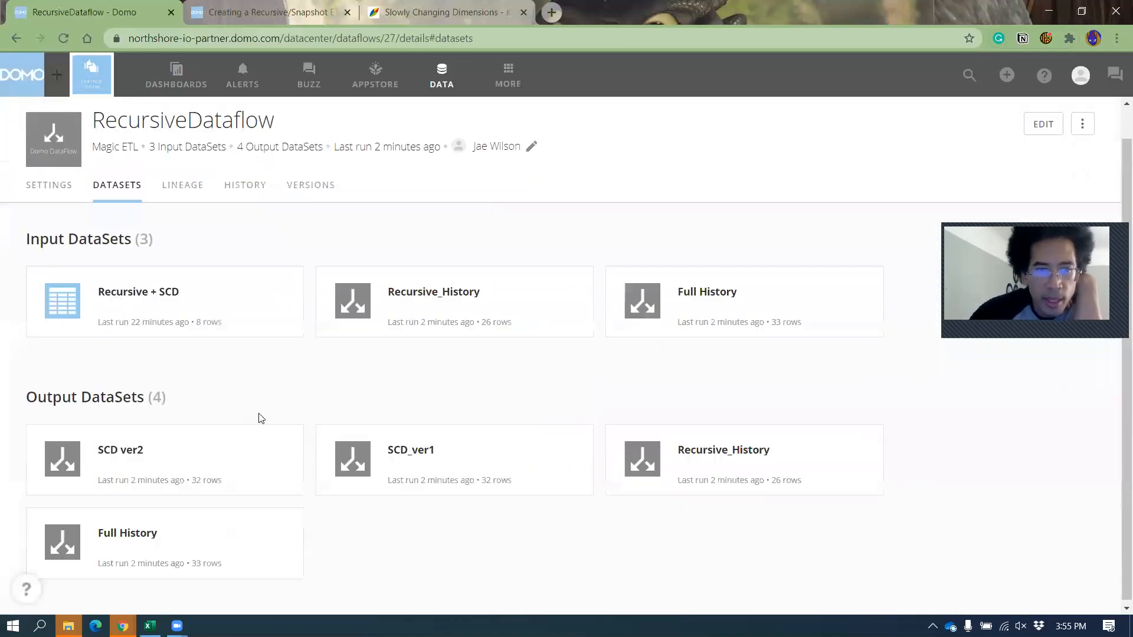
left_click(182, 534)
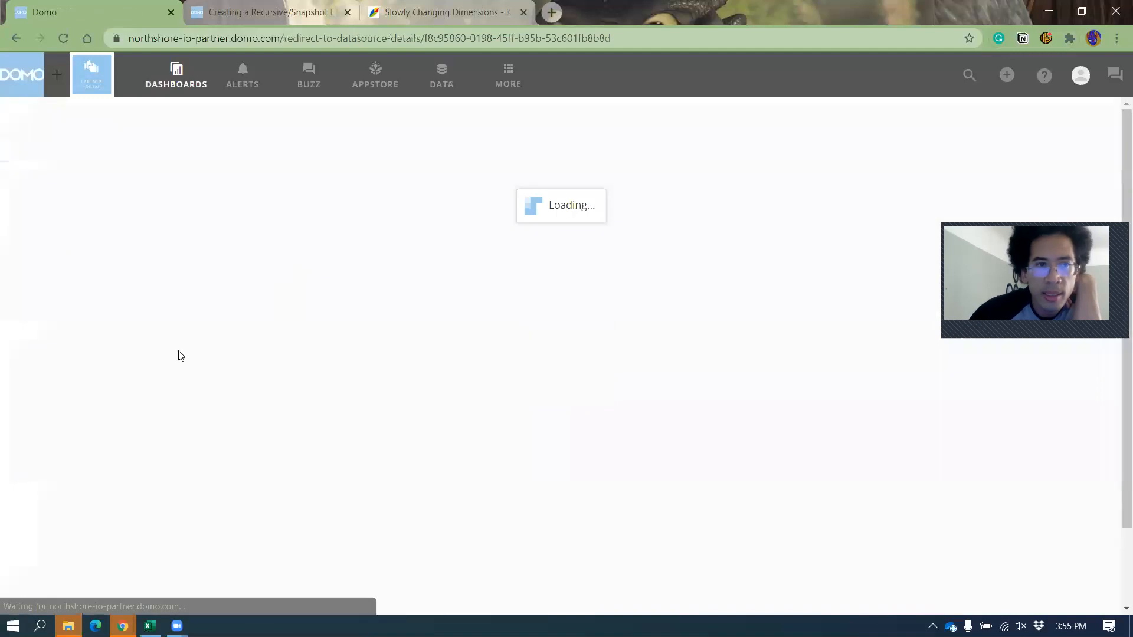
left_click(107, 230)
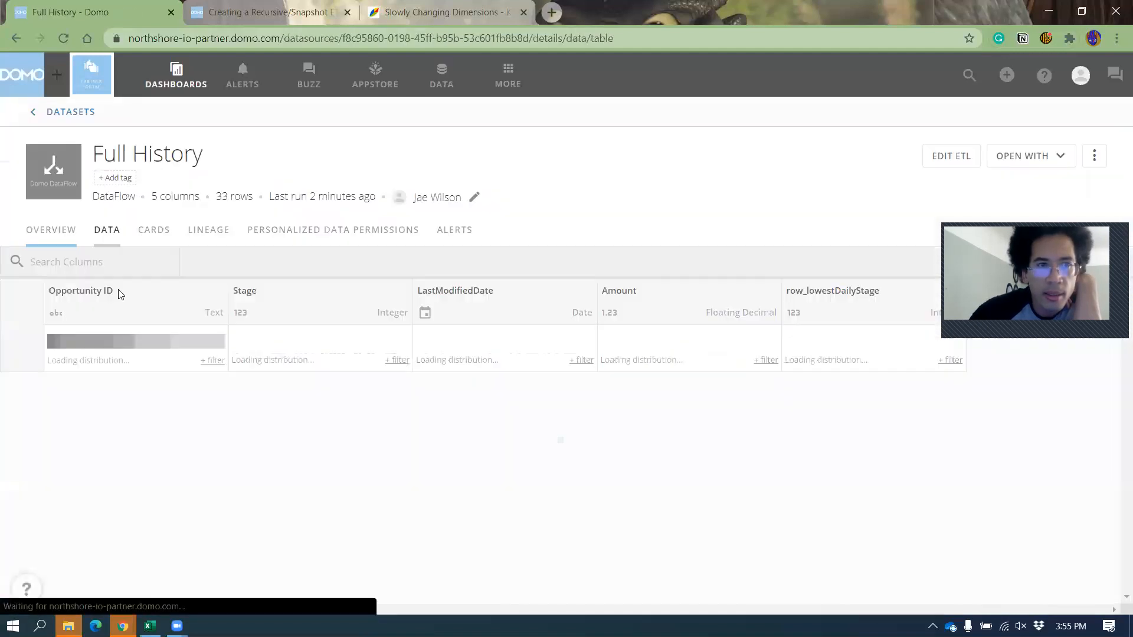
left_click(212, 361)
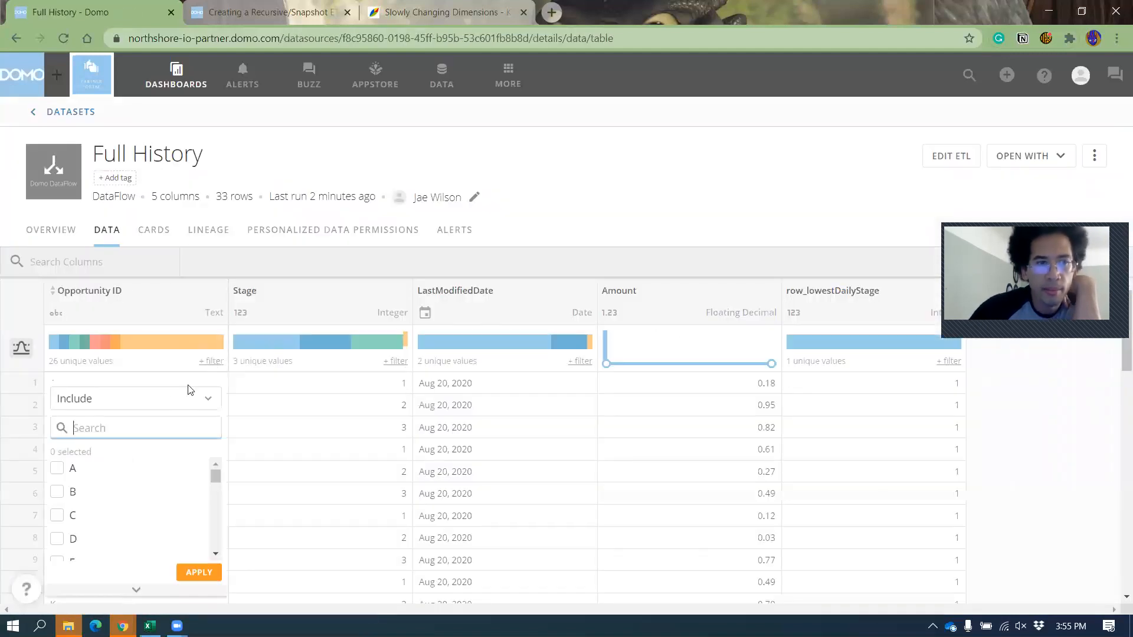
type("g")
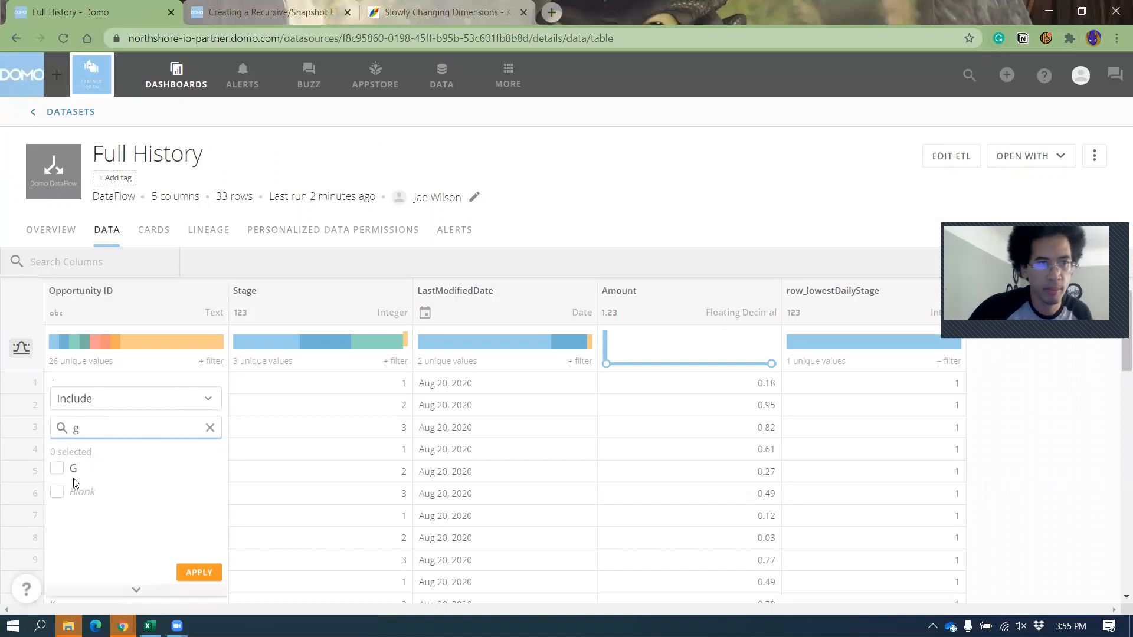
left_click(57, 467)
left_click(198, 572)
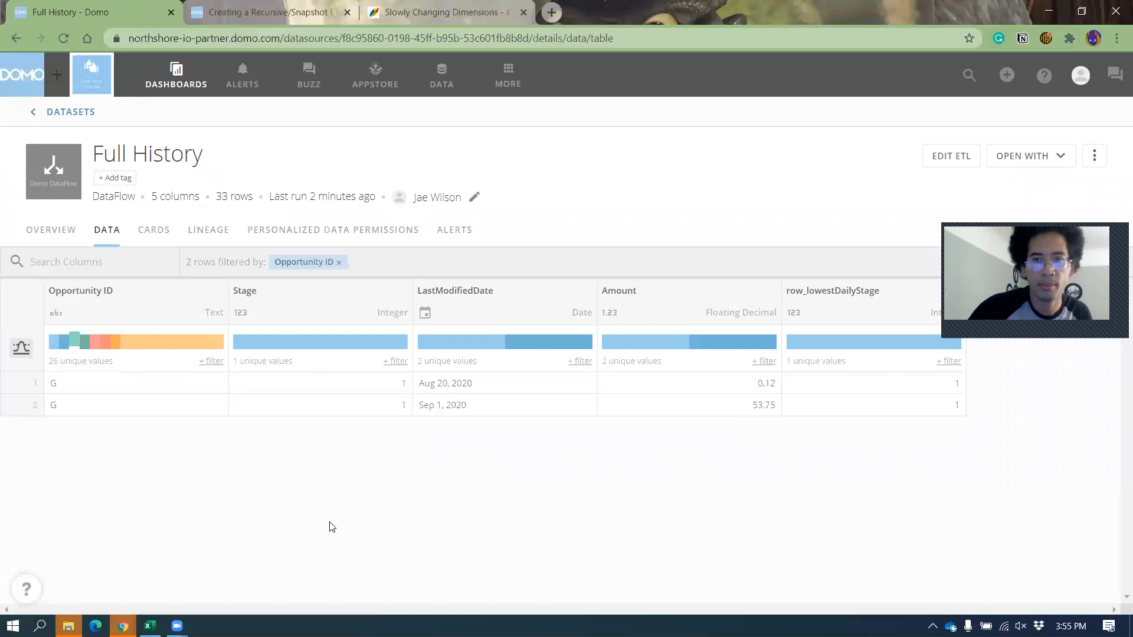
Switch to the Excel workbook and copy the data rows of the third opportunity table, K2:N12, without its header.
key("alt+Tab")
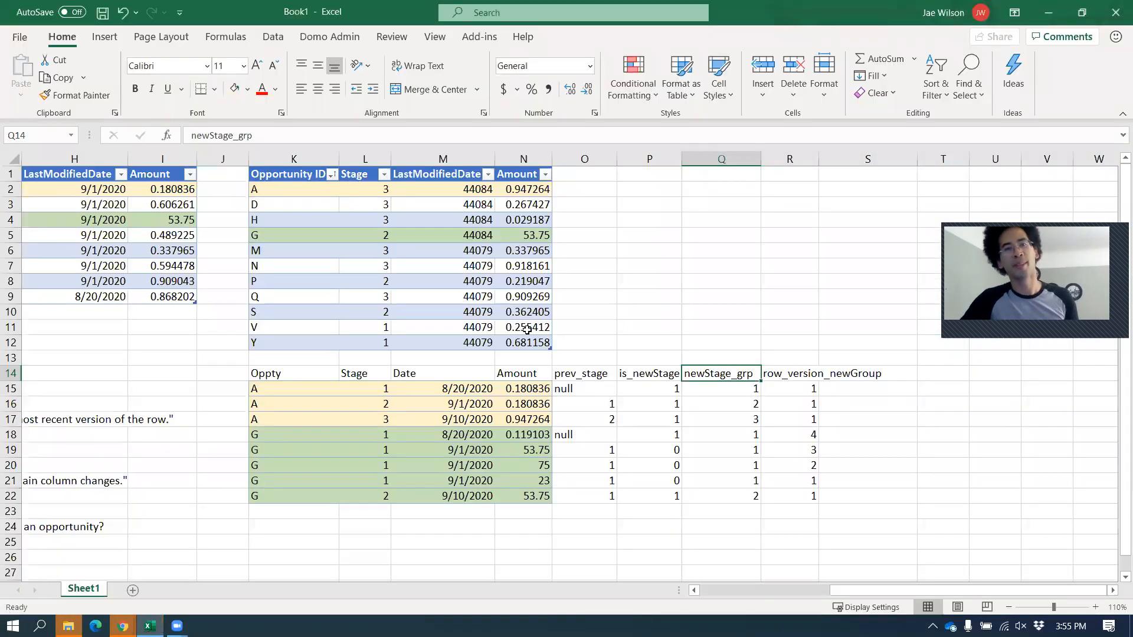
left_click_drag(543, 342, 317, 195)
key("Left")
key("Left")
key("Left")
key("Left")
key("Left")
key("Left")
key("Left")
key("Left")
key("Left")
key("Left")
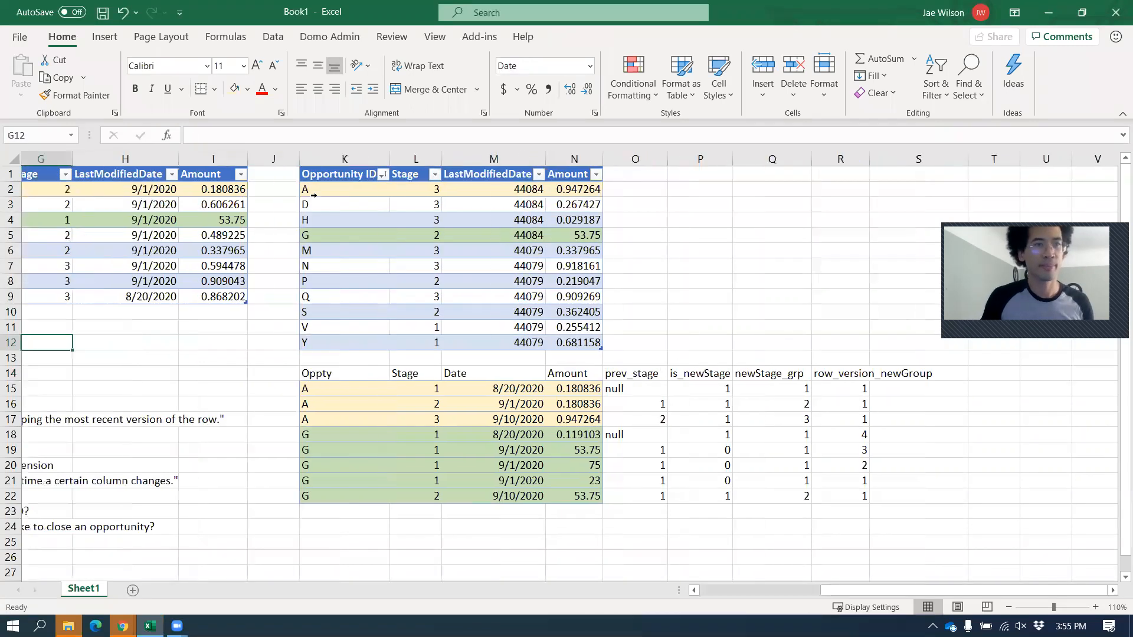
key("Left")
key("Left")
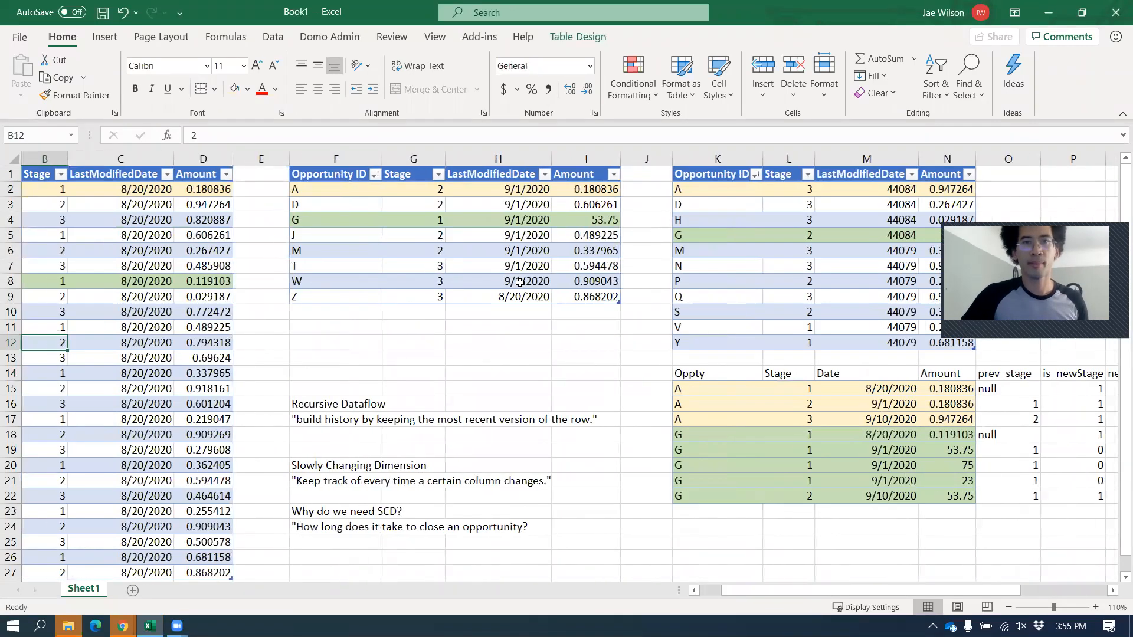
left_click_drag(580, 298, 347, 188)
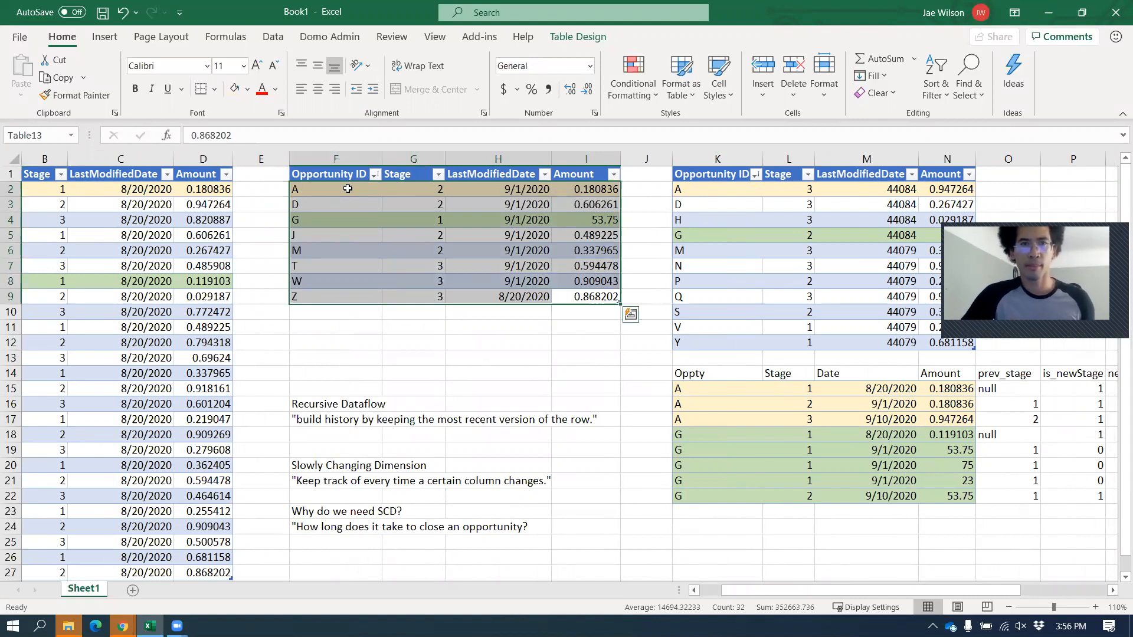
left_click_drag(694, 343, 945, 193)
key("ctrl+c")
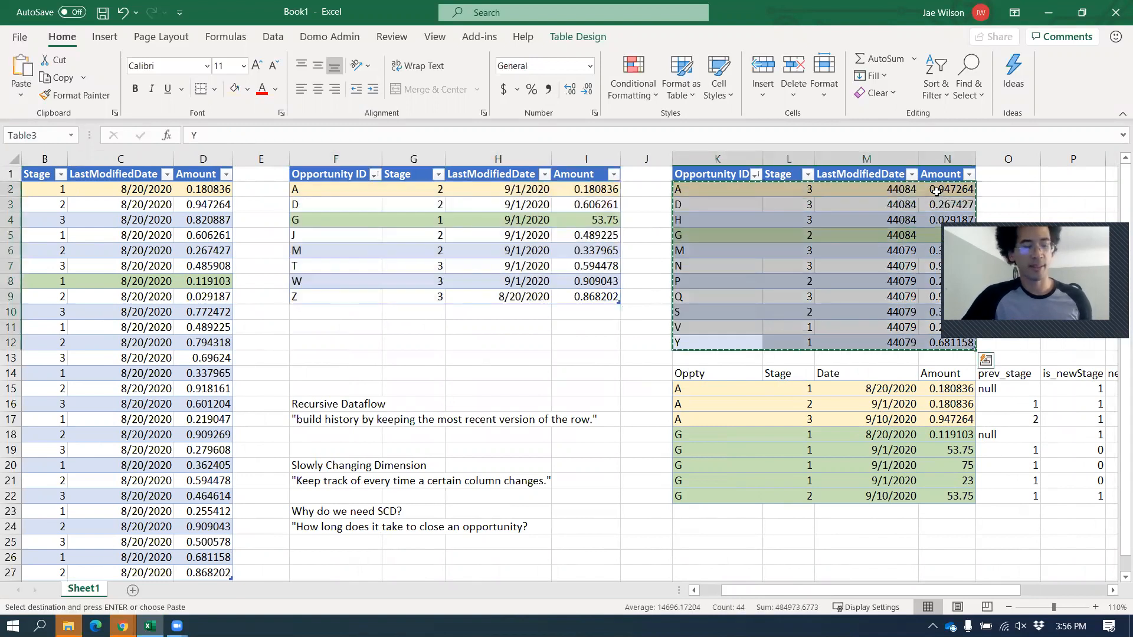
Switch to Domo, open the Recursive + SCD input webform for editing and paste the copied rows over its data from the first cell.
key("alt+Tab")
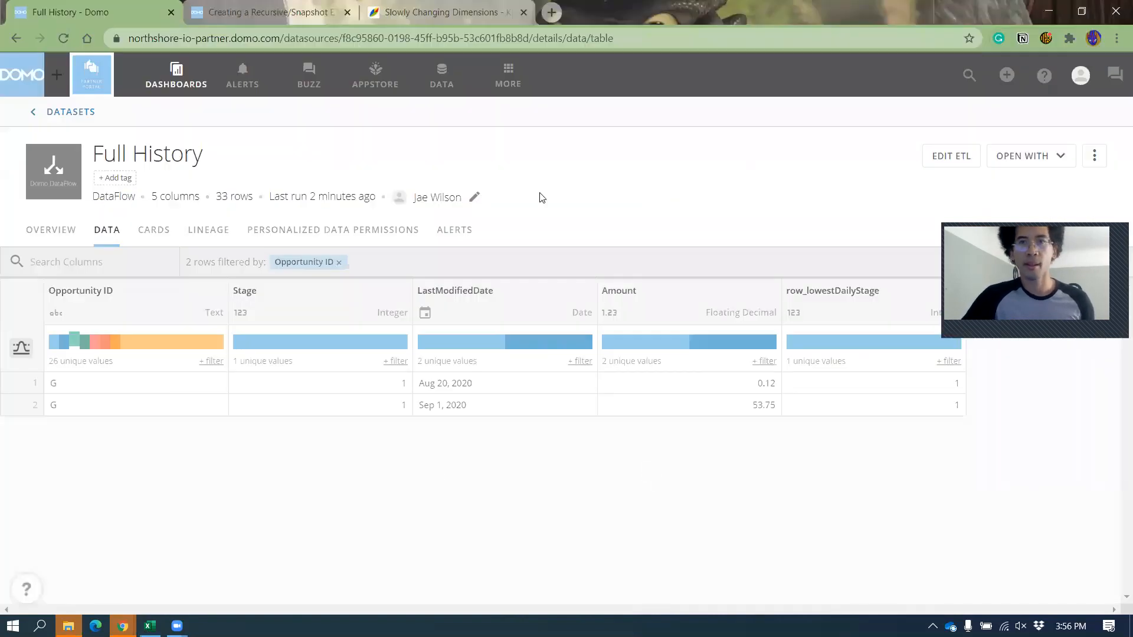
left_click(88, 113)
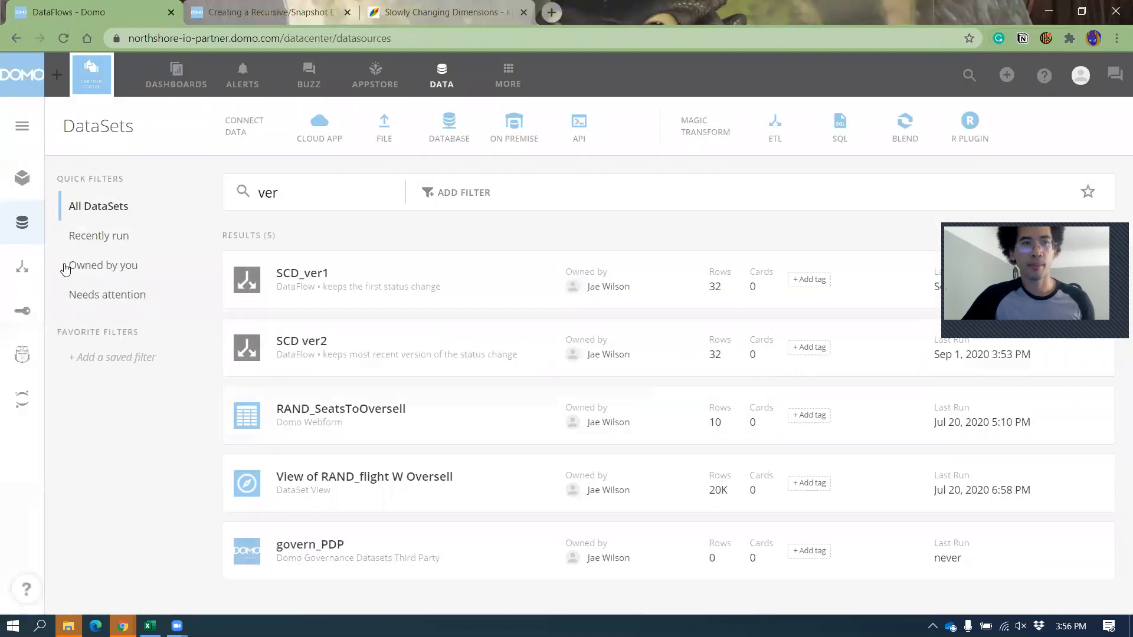
left_click(291, 274)
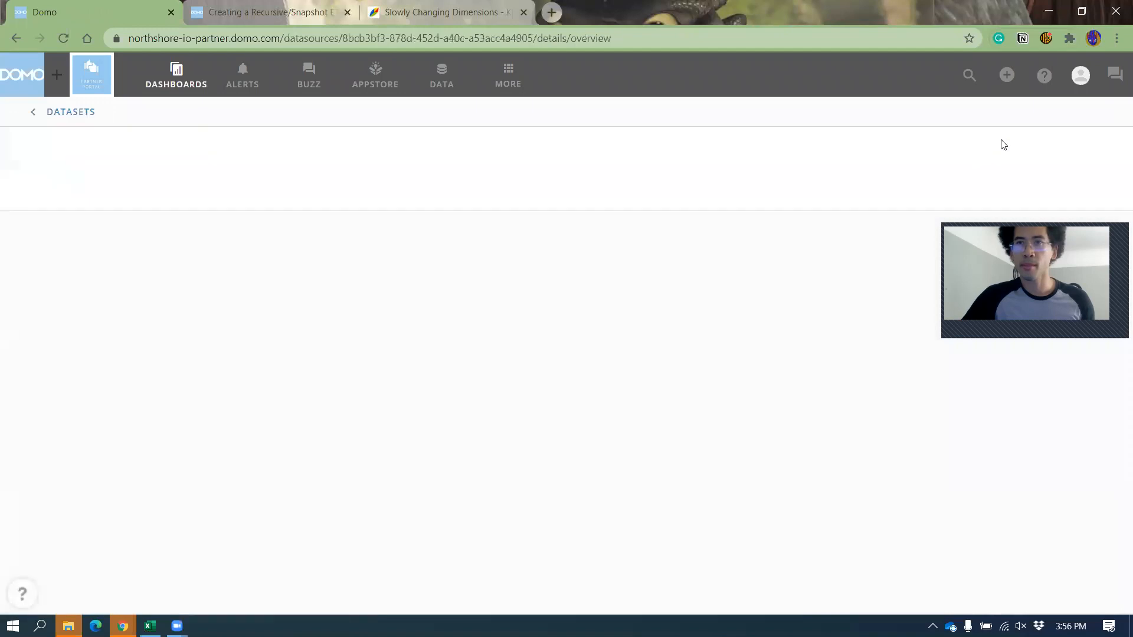
left_click(1094, 155)
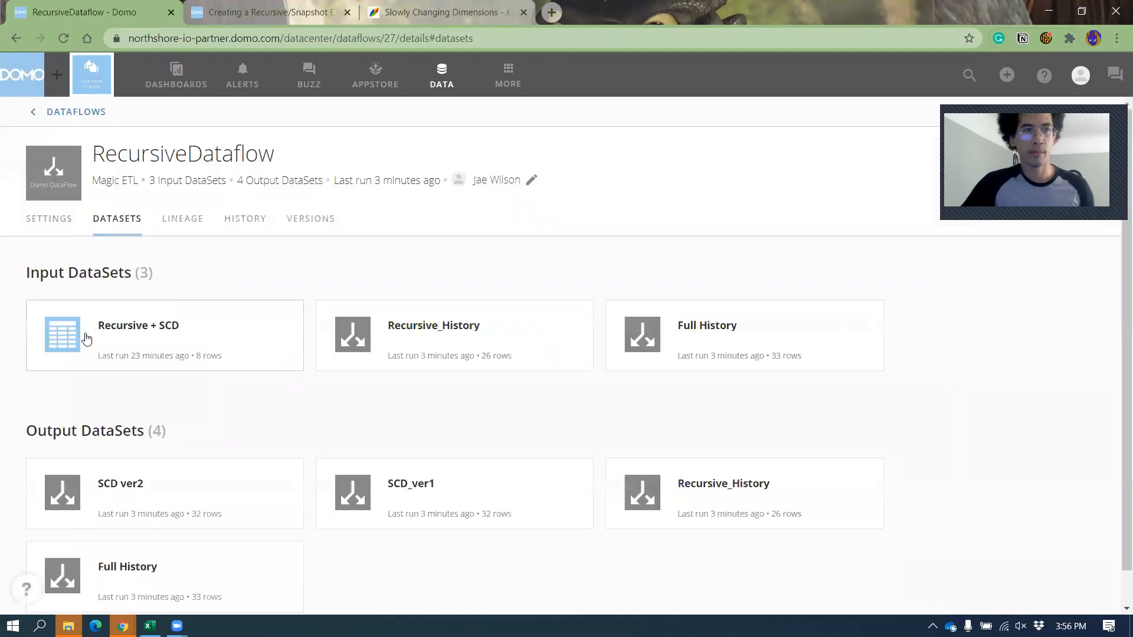
left_click(86, 338)
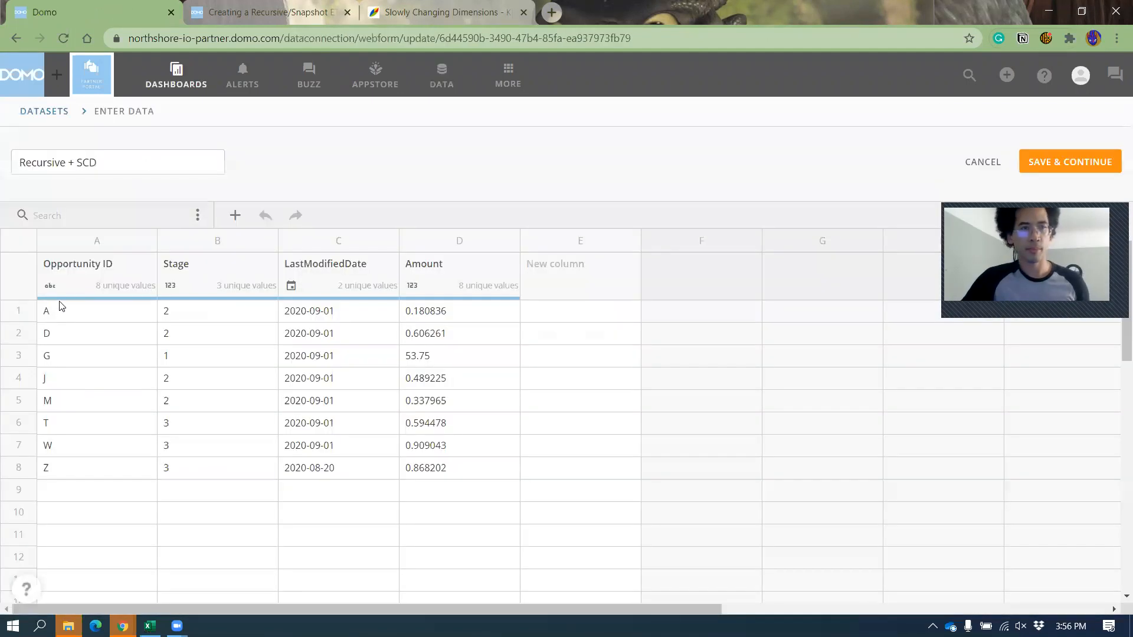
left_click(62, 319)
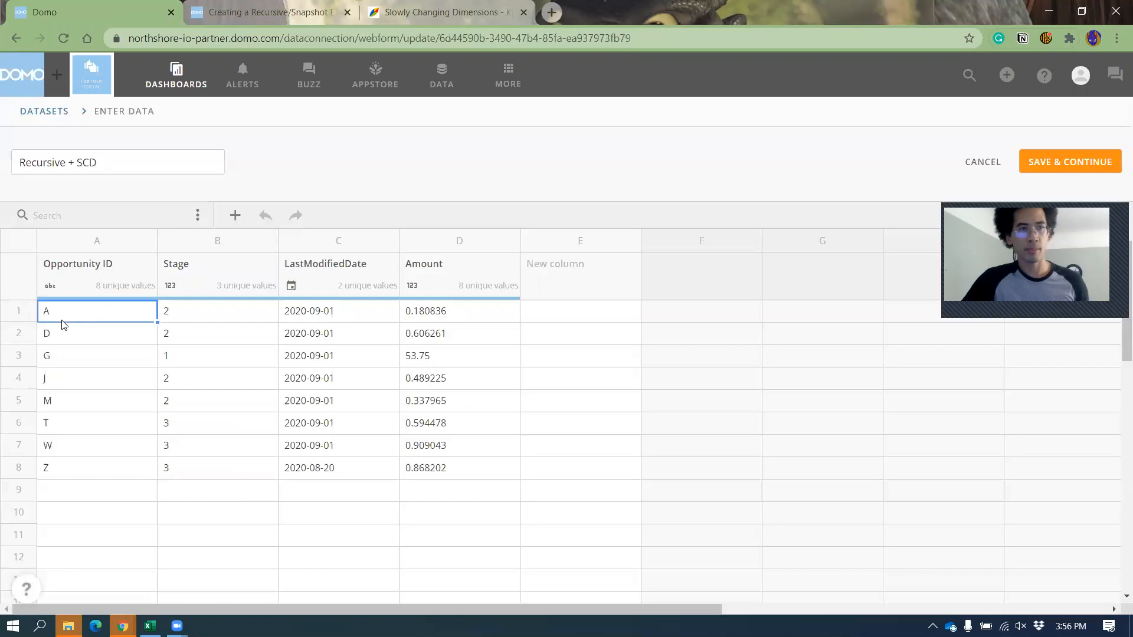
key("ctrl+v")
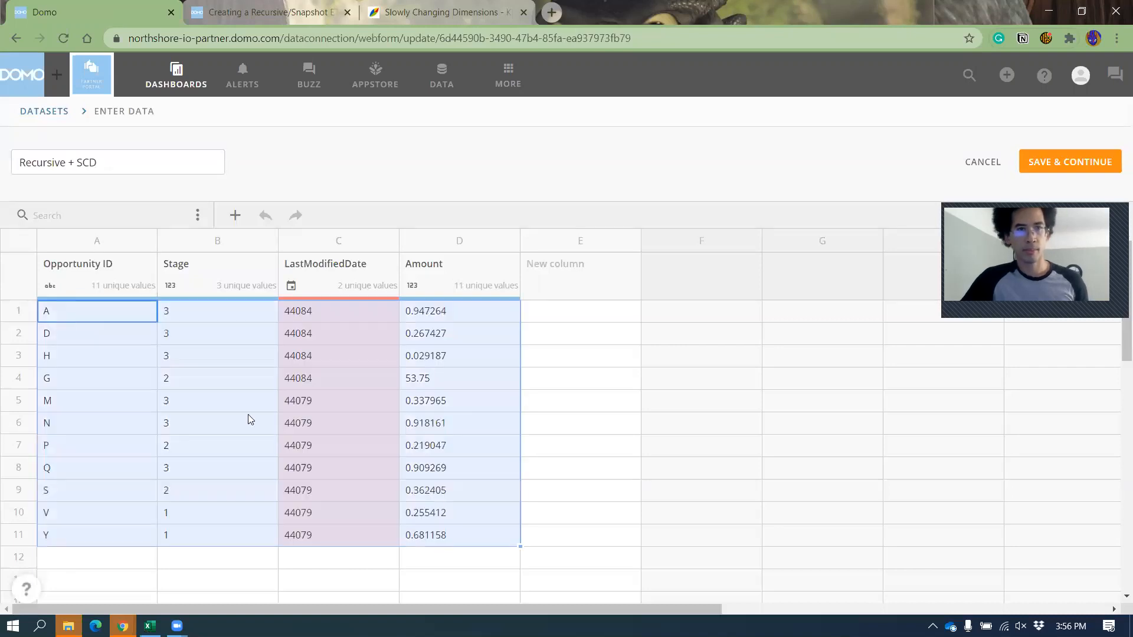
Switch to the Excel workbook, format the third table's LastModifiedDate values in M2:M12 as Short Date and copy them.
key("alt+Tab")
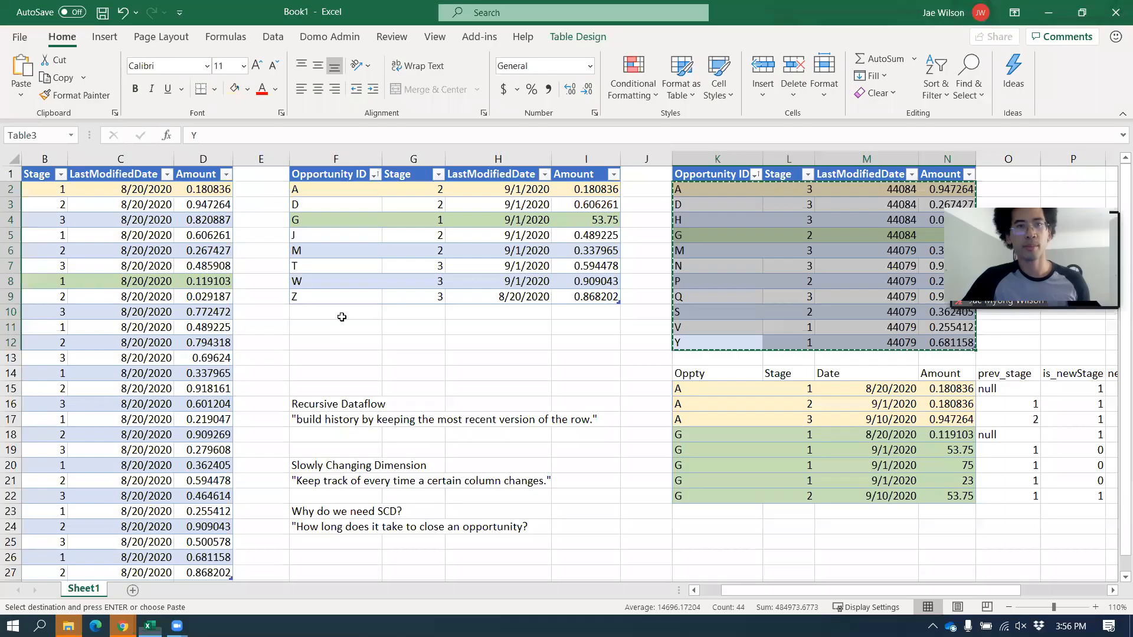
left_click_drag(841, 194, 865, 342)
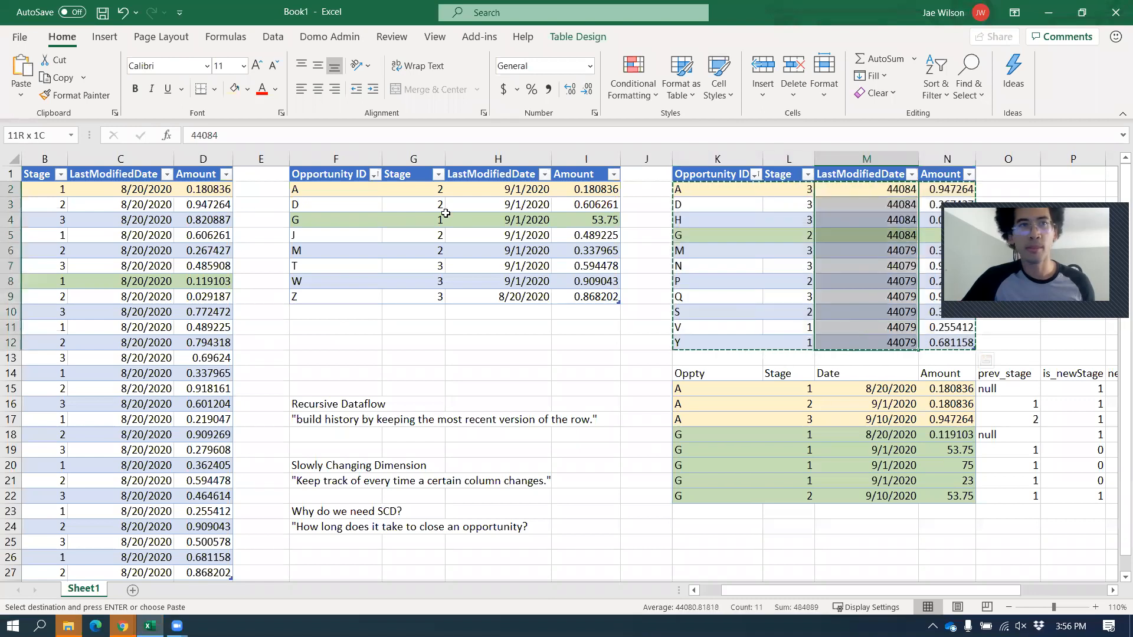
left_click(592, 71)
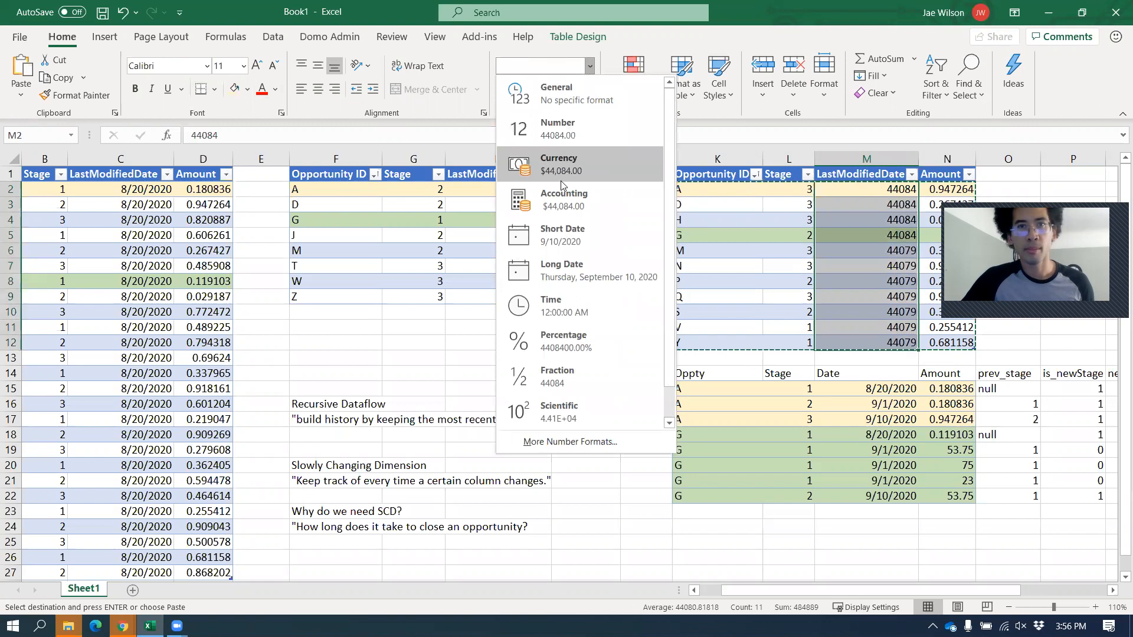
left_click(659, 247)
key("ctrl+c")
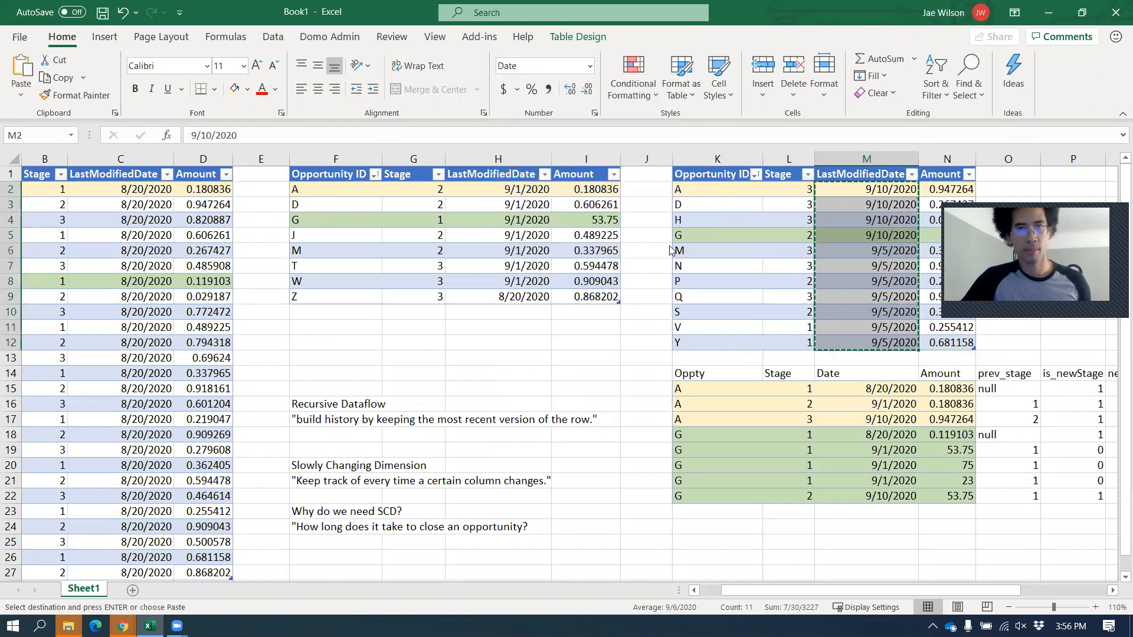
Switch back to Domo, paste the copied dates over the webform's LastModifiedDate column from its first row and save the webform.
key("alt+Tab")
left_click(326, 315)
key("ctrl+v")
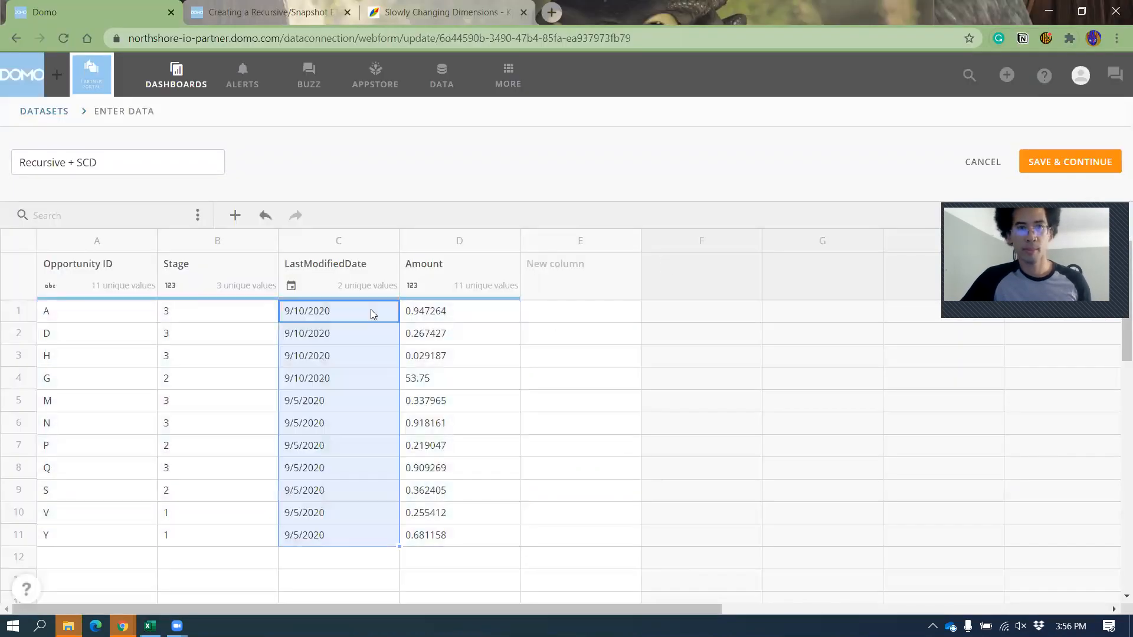
left_click(1053, 165)
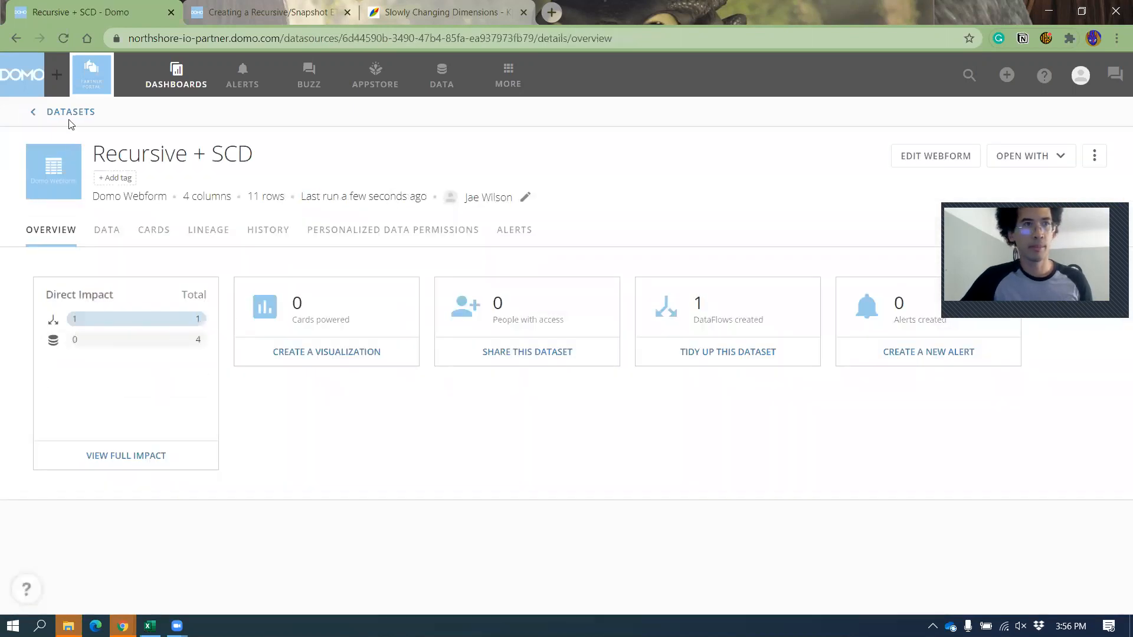
Open RecursiveDataflow from the DataFlows list, run it and refresh its datasets page.
left_click(71, 111)
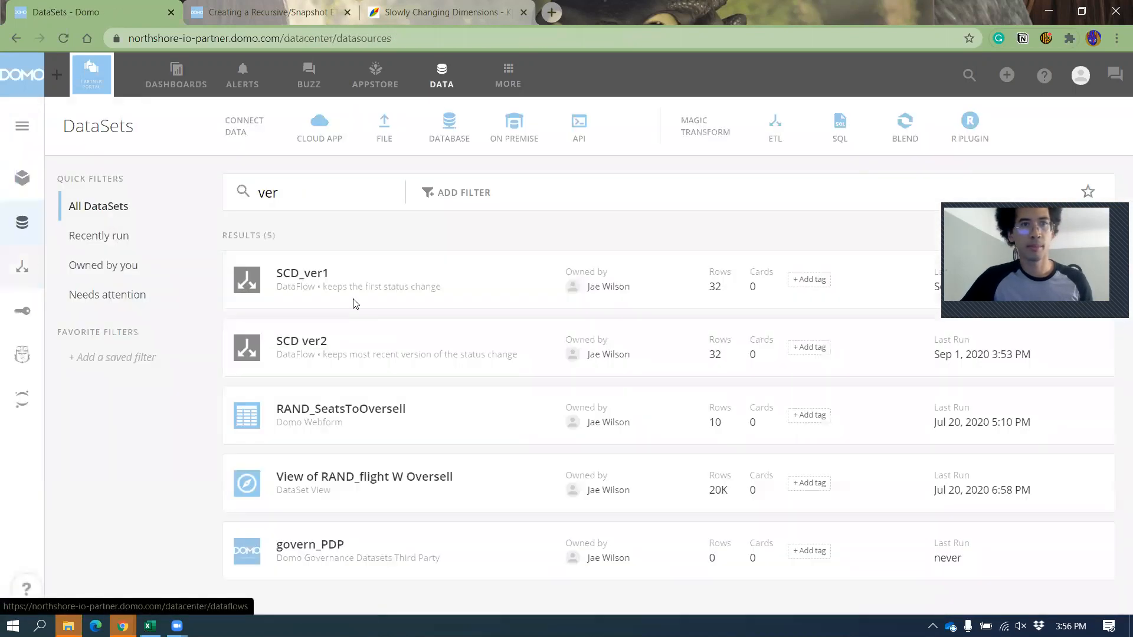
left_click(22, 266)
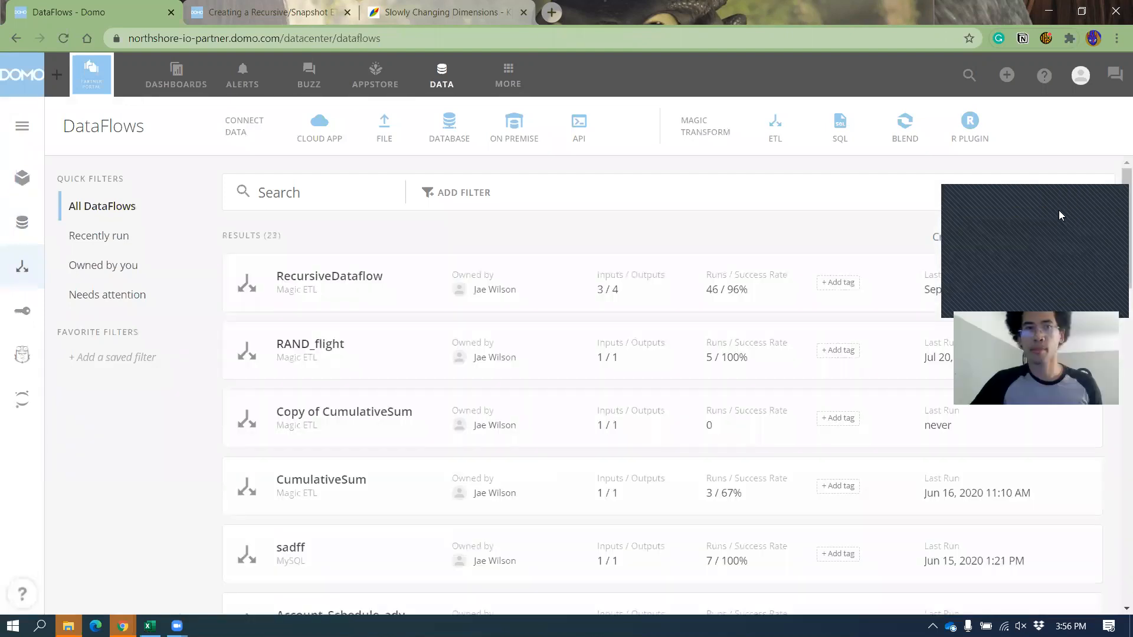
left_click(941, 280)
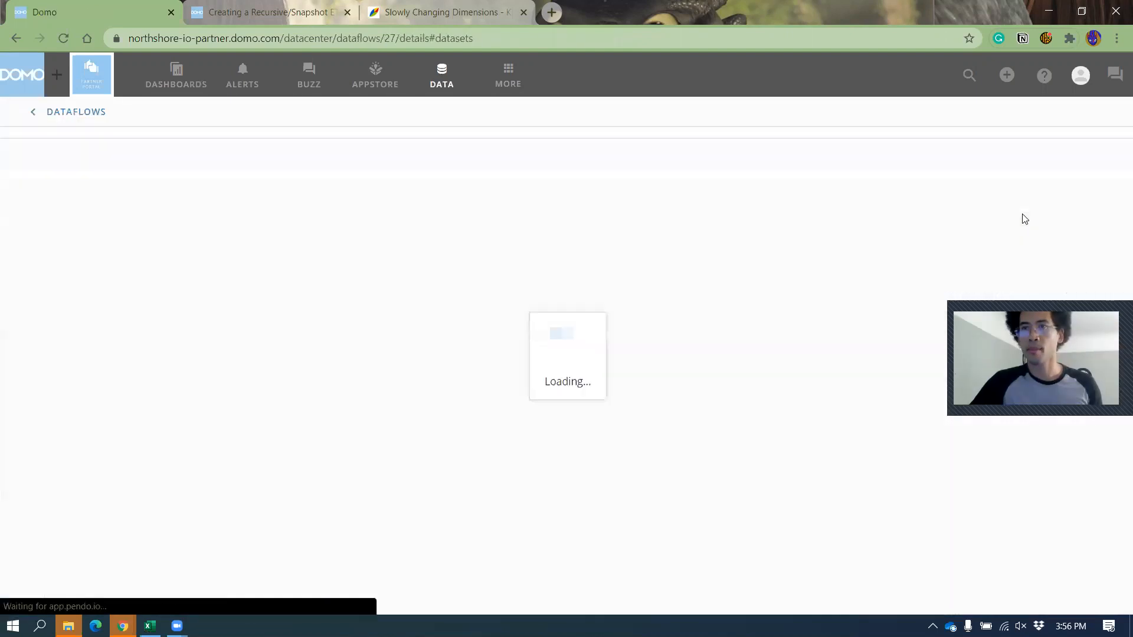
left_click(1080, 160)
left_click(1037, 213)
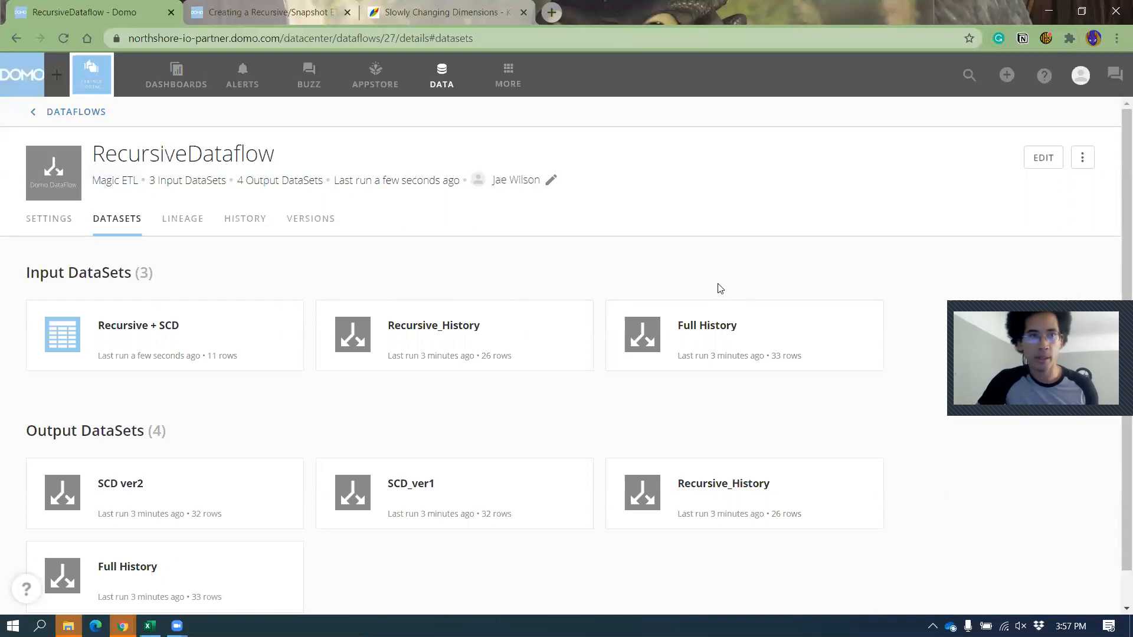
key("F5")
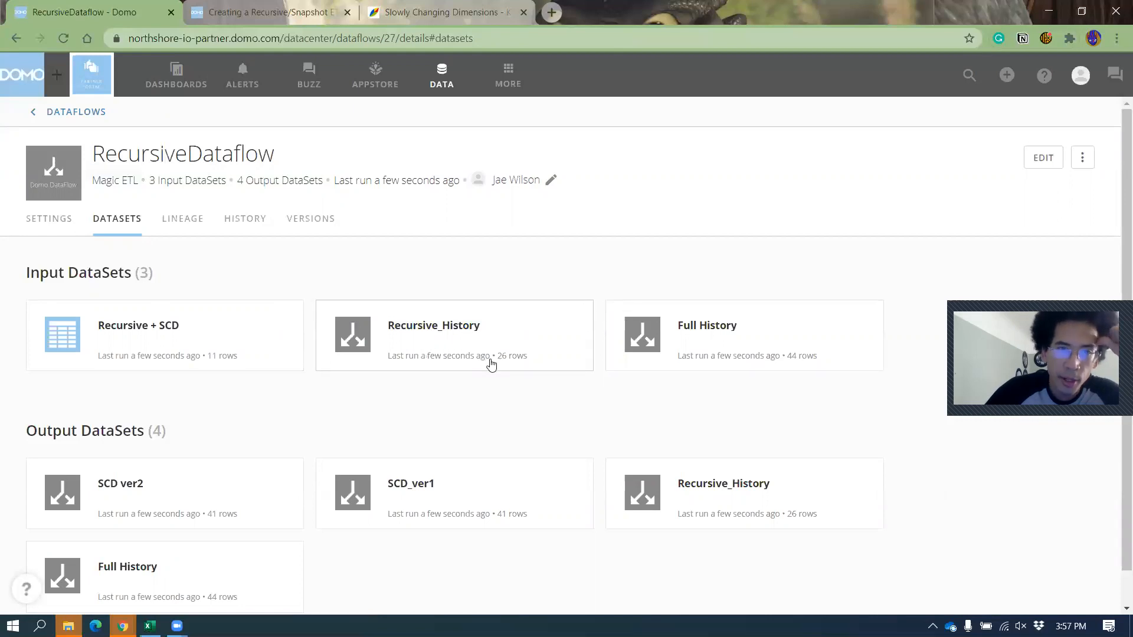
Open the Full History dataset's data, filter Opportunity ID to include only G and compare the Stage values of its two oldest rows.
left_click(650, 357)
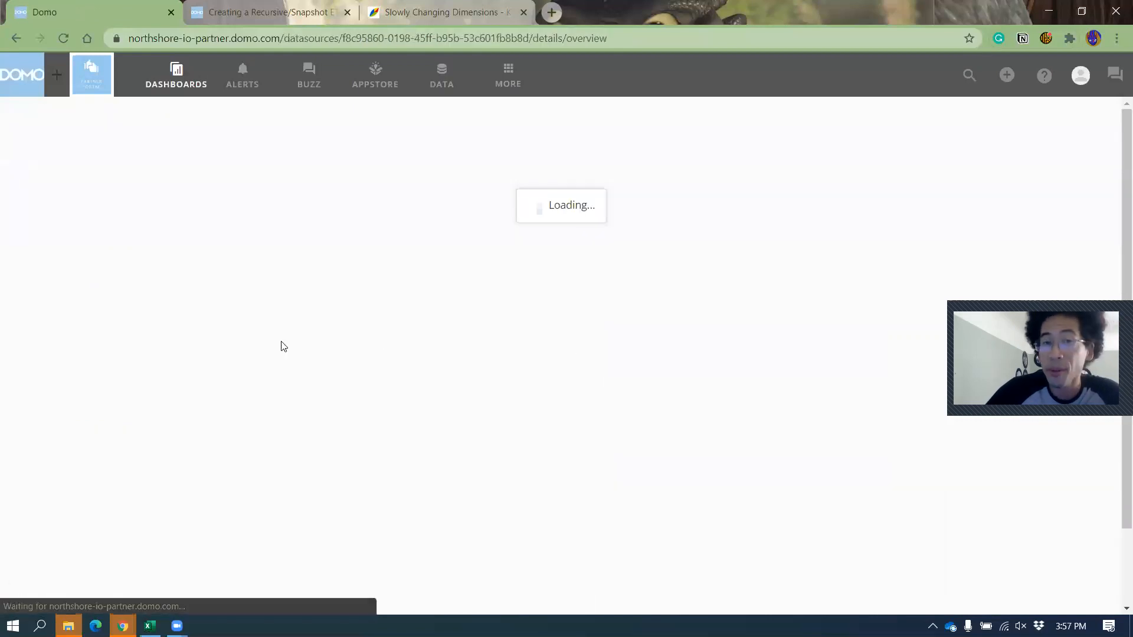
left_click(111, 230)
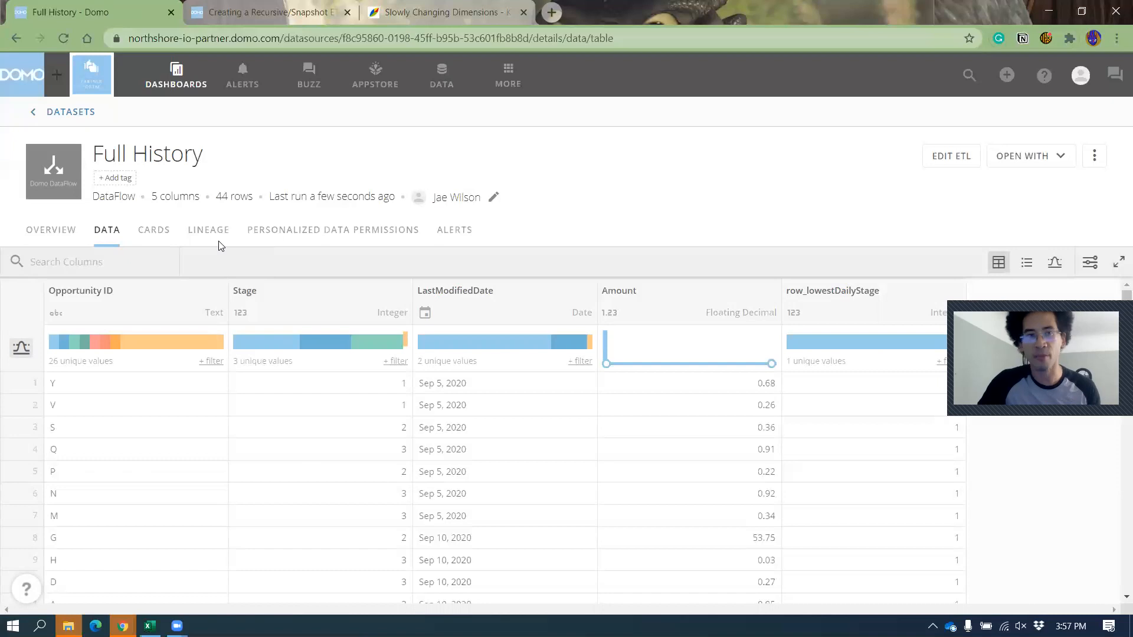
left_click(210, 361)
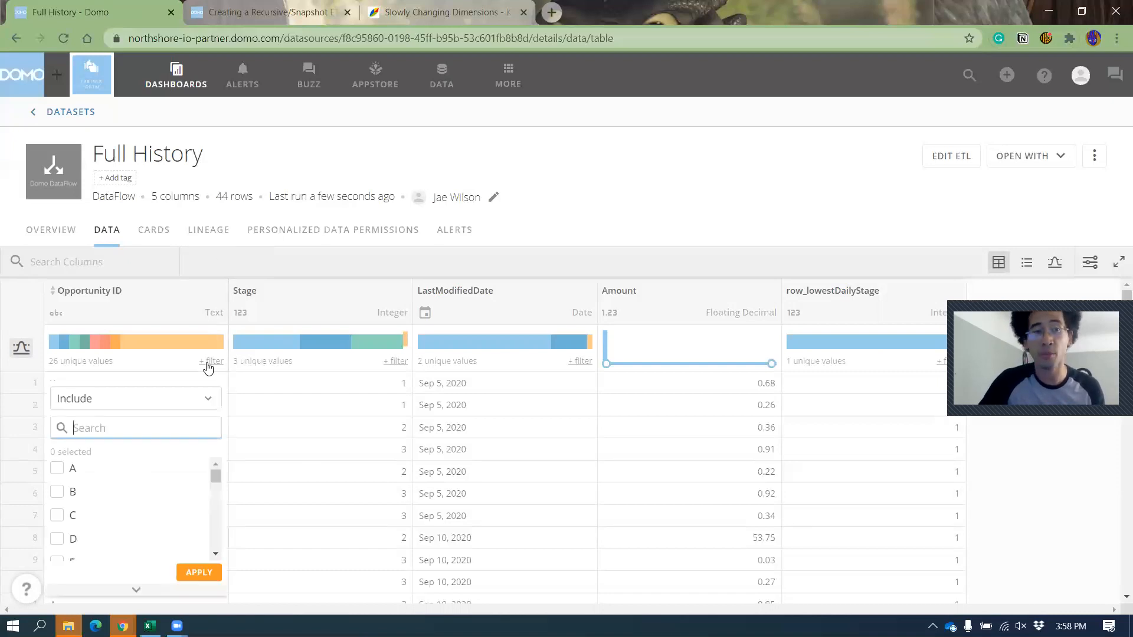
type("g")
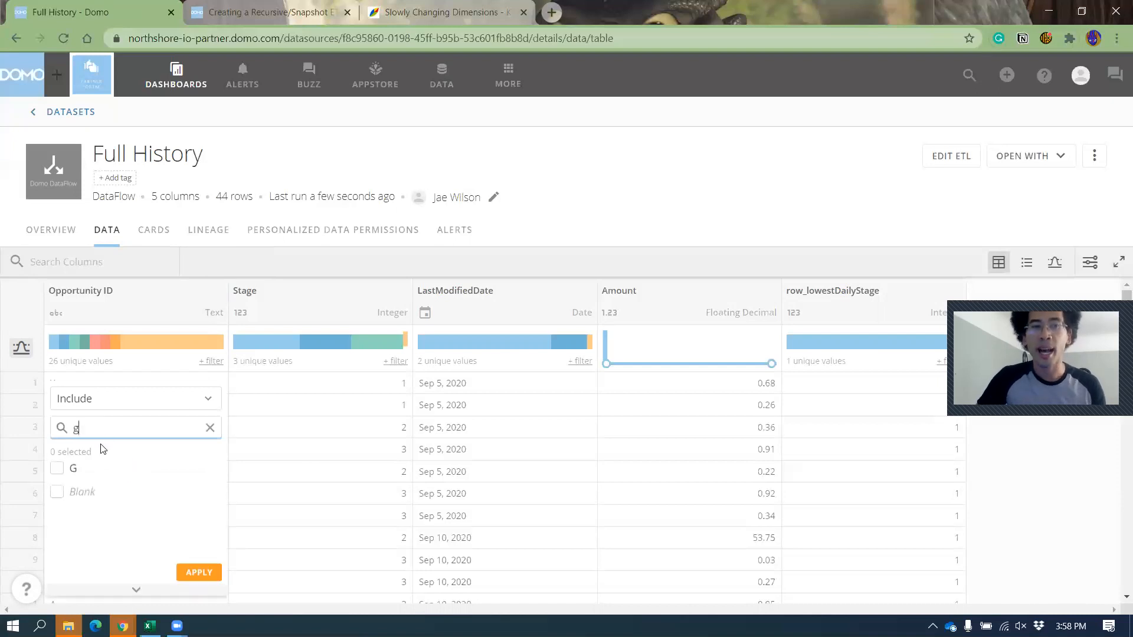
left_click(66, 469)
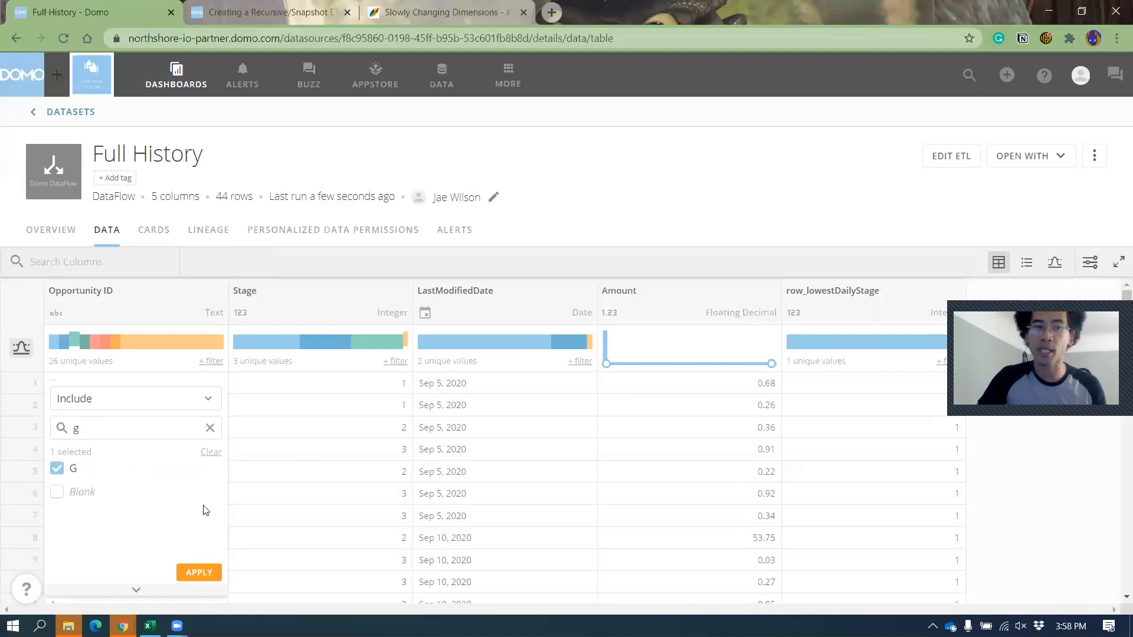
left_click(203, 573)
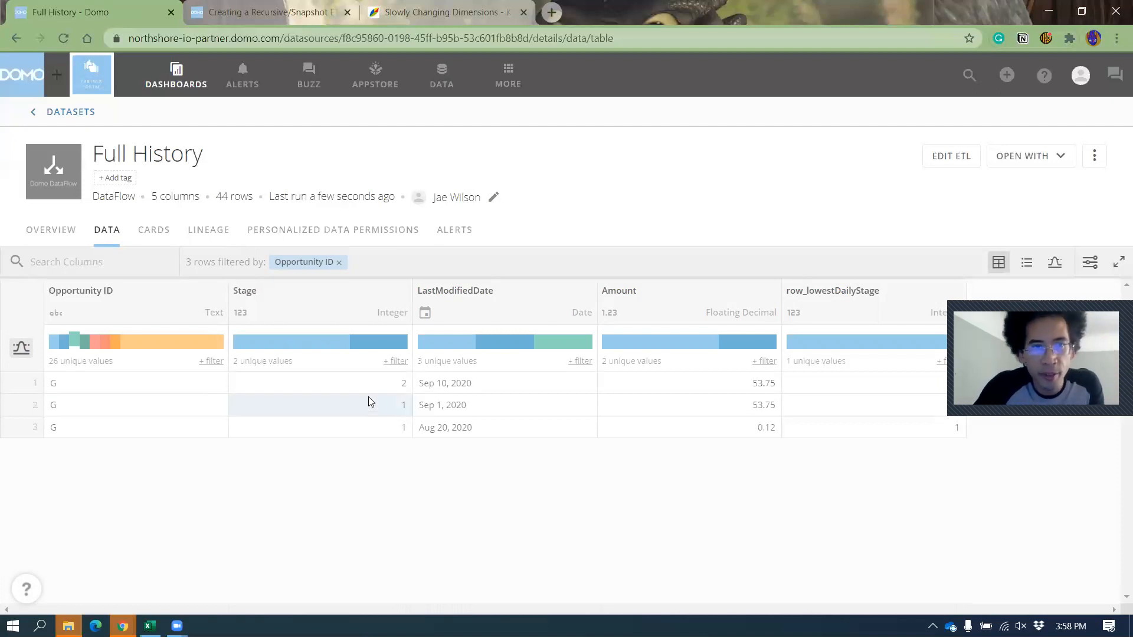
left_click_drag(373, 415, 378, 433)
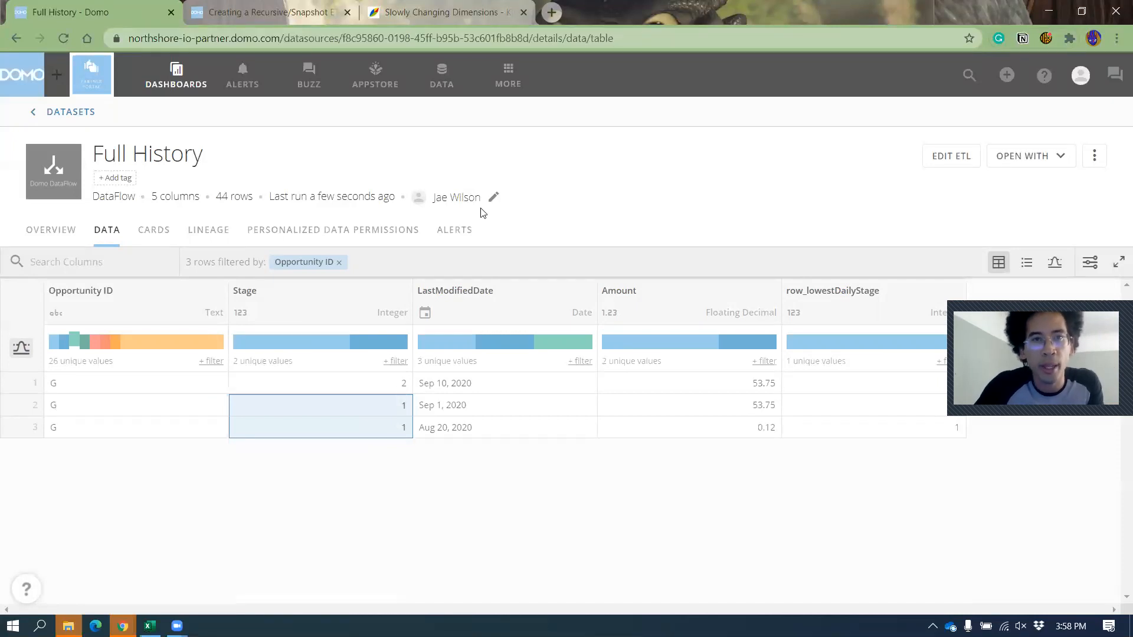
left_click(429, 160)
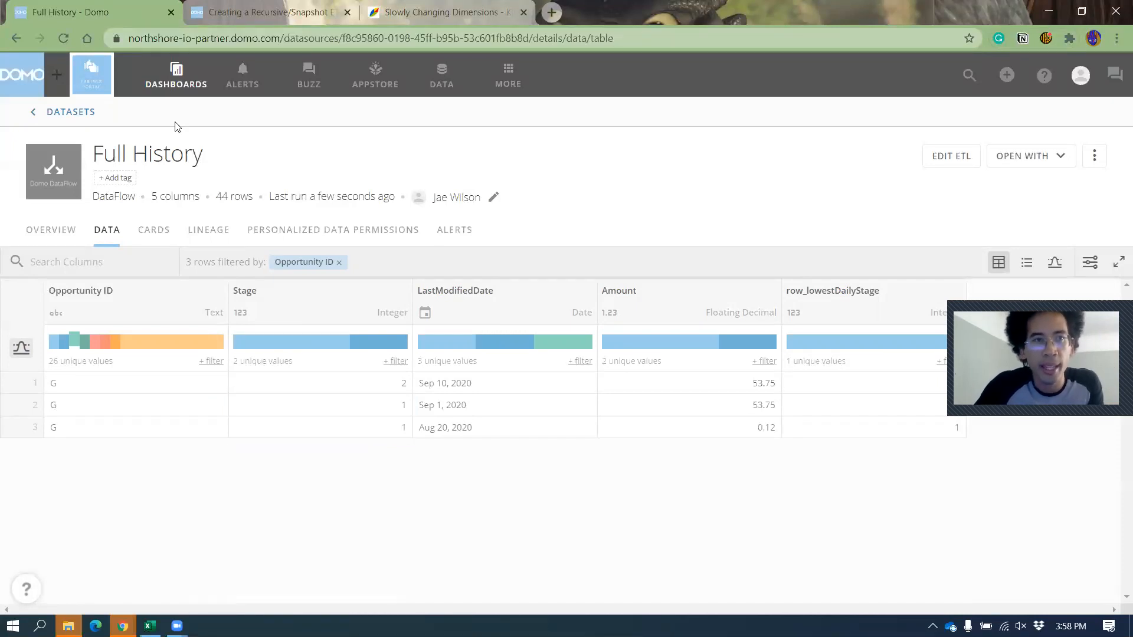
Return to RecursiveDataflow, open the SCD_ver1 output's data filtered to Opportunity ID G and examine the first row's stage, date and amount.
left_click(16, 29)
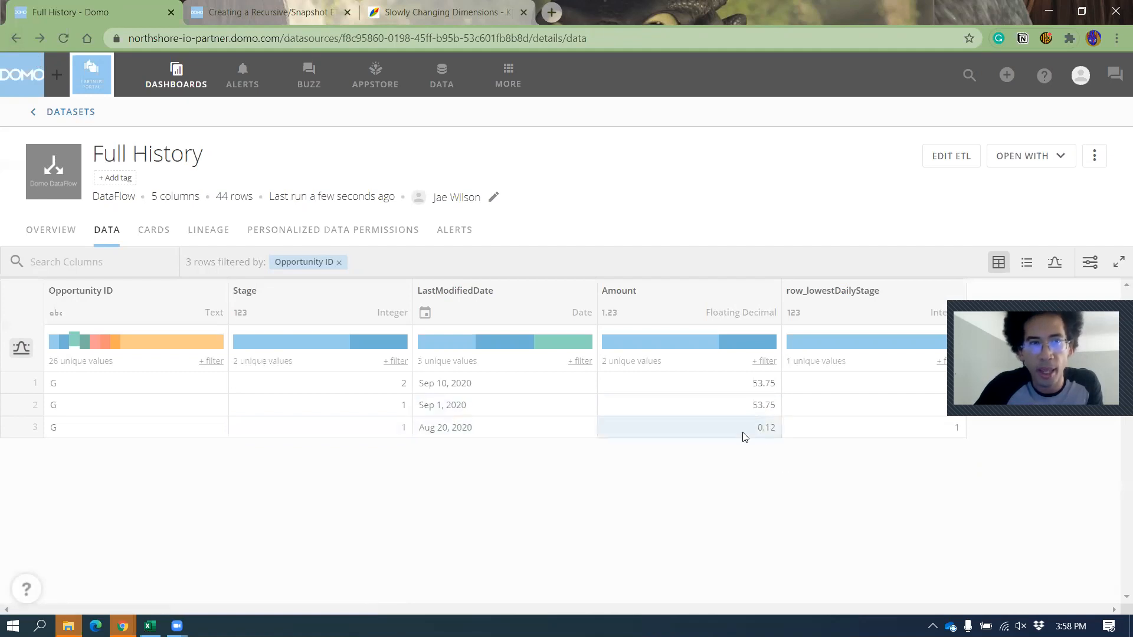
left_click(16, 39)
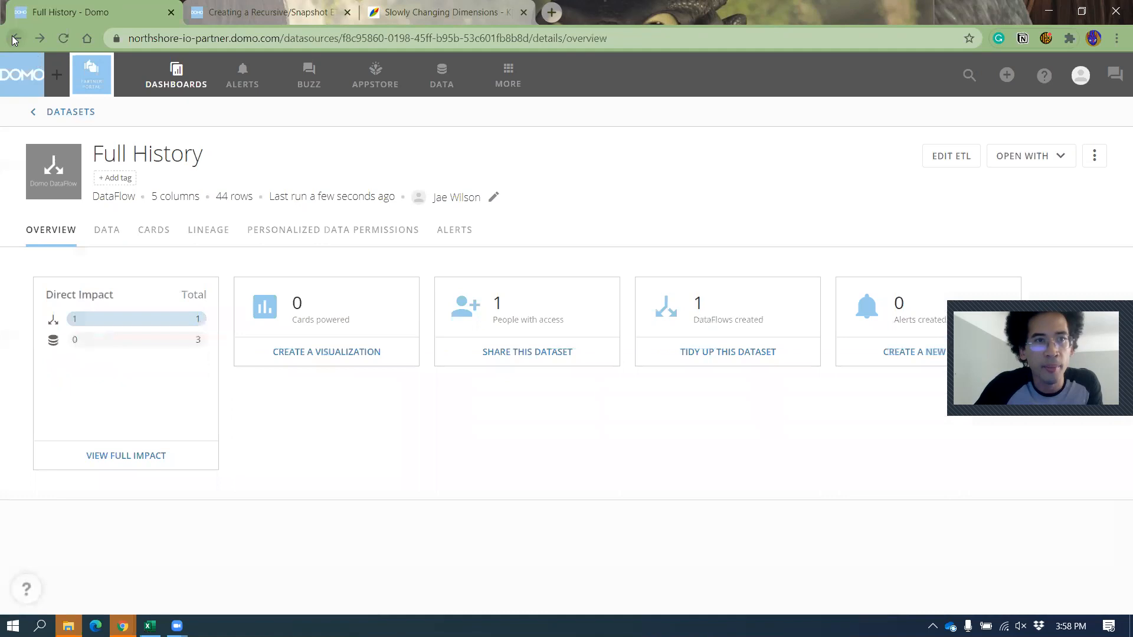
left_click(15, 38)
left_click(415, 509)
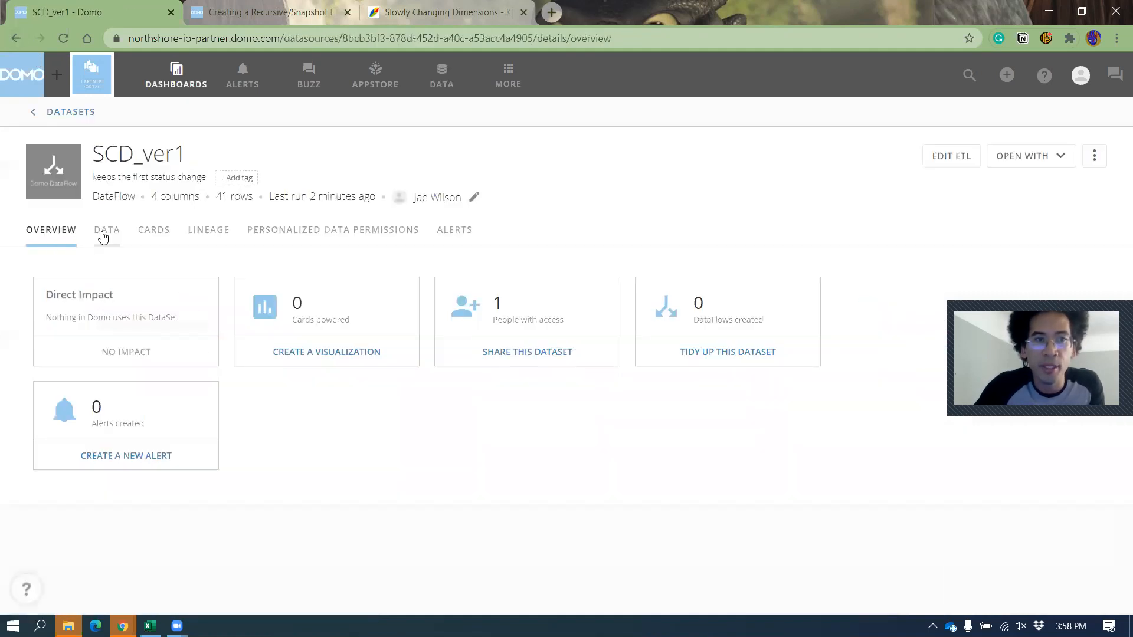
left_click(102, 231)
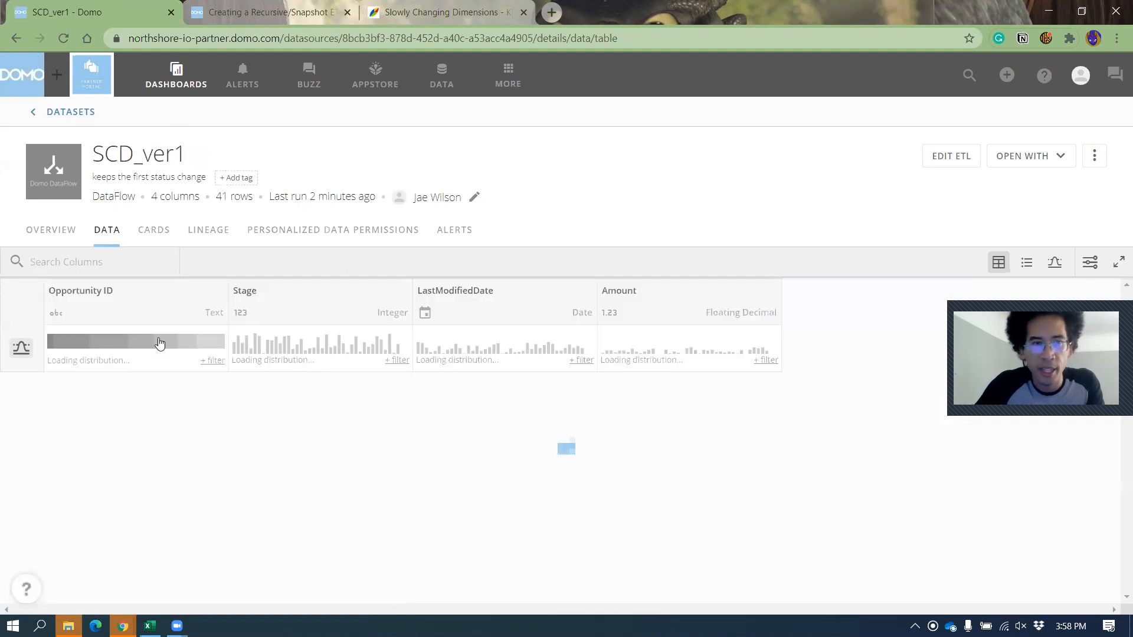
left_click(211, 361)
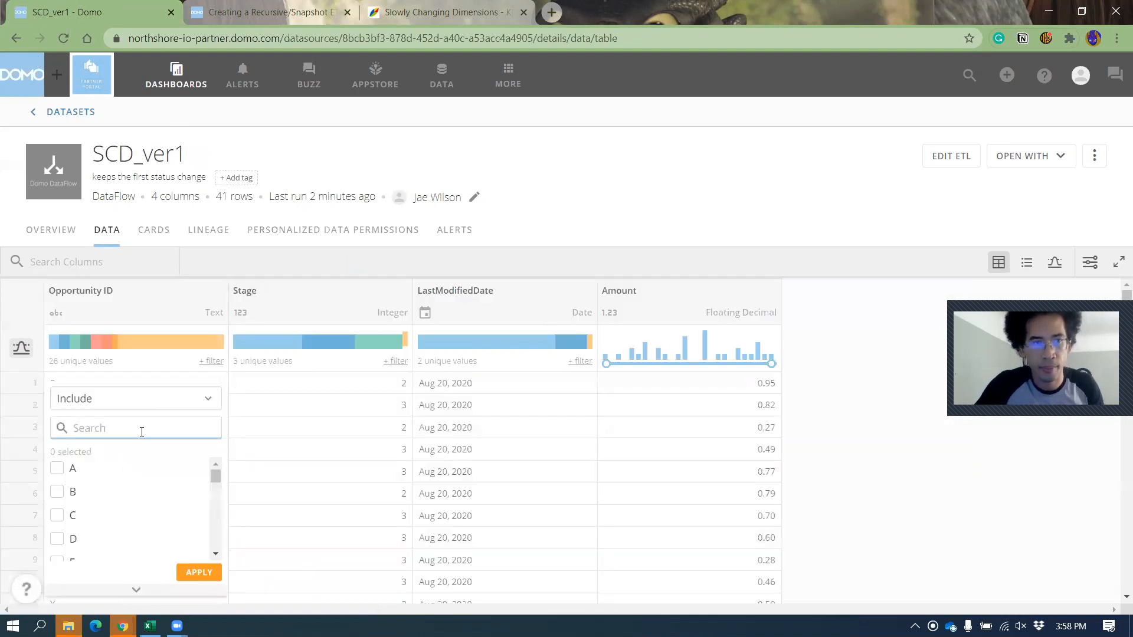
type("g")
left_click(64, 468)
left_click(211, 577)
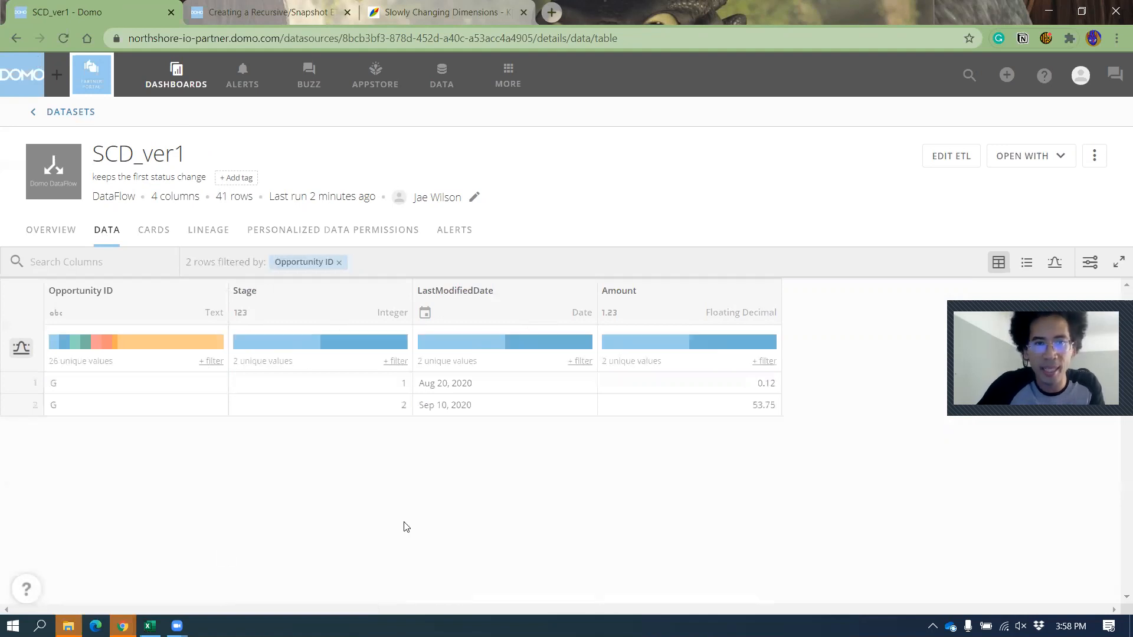
left_click_drag(399, 389, 764, 392)
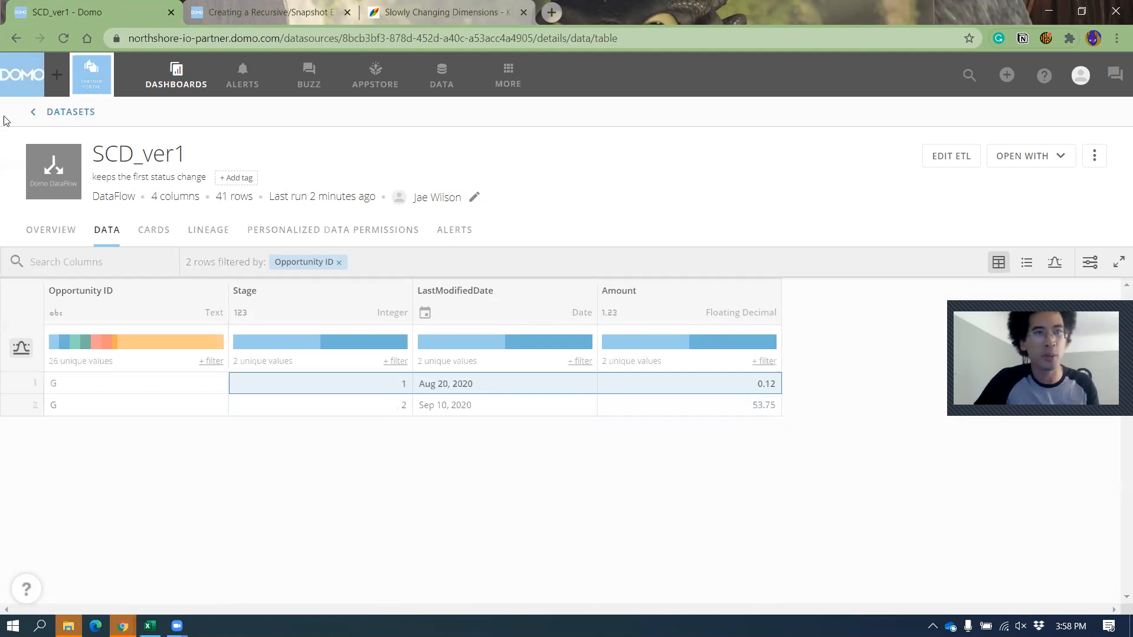
Return to RecursiveDataflow, open the SCD ver2 output's data, filter Opportunity ID to include only G and examine the filtered rows.
left_click(51, 115)
left_click(24, 40)
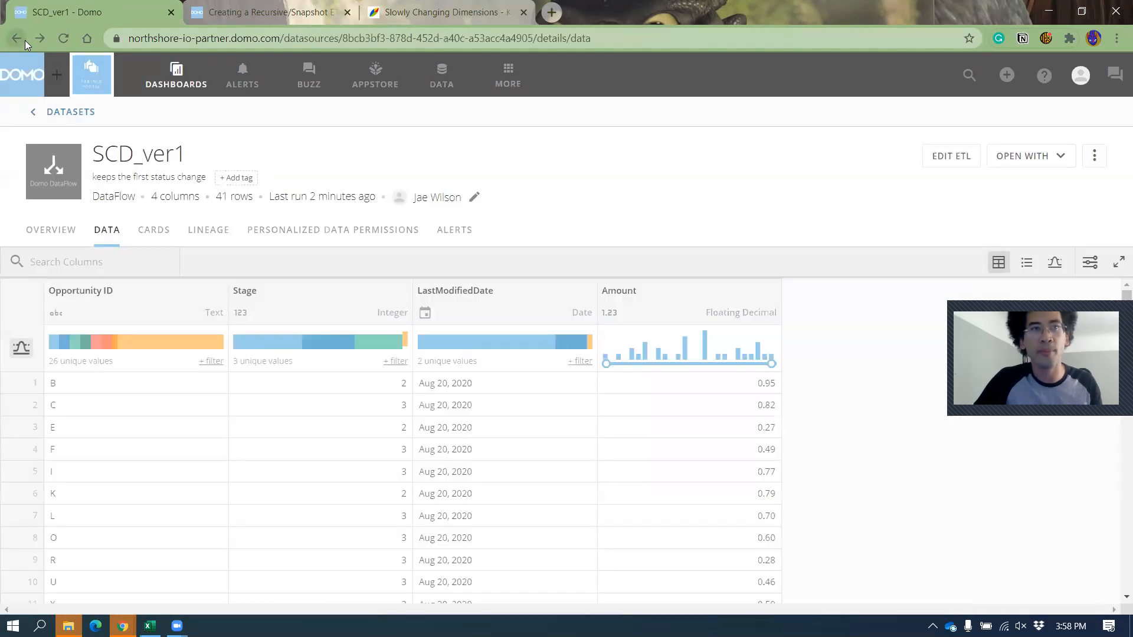
left_click(18, 38)
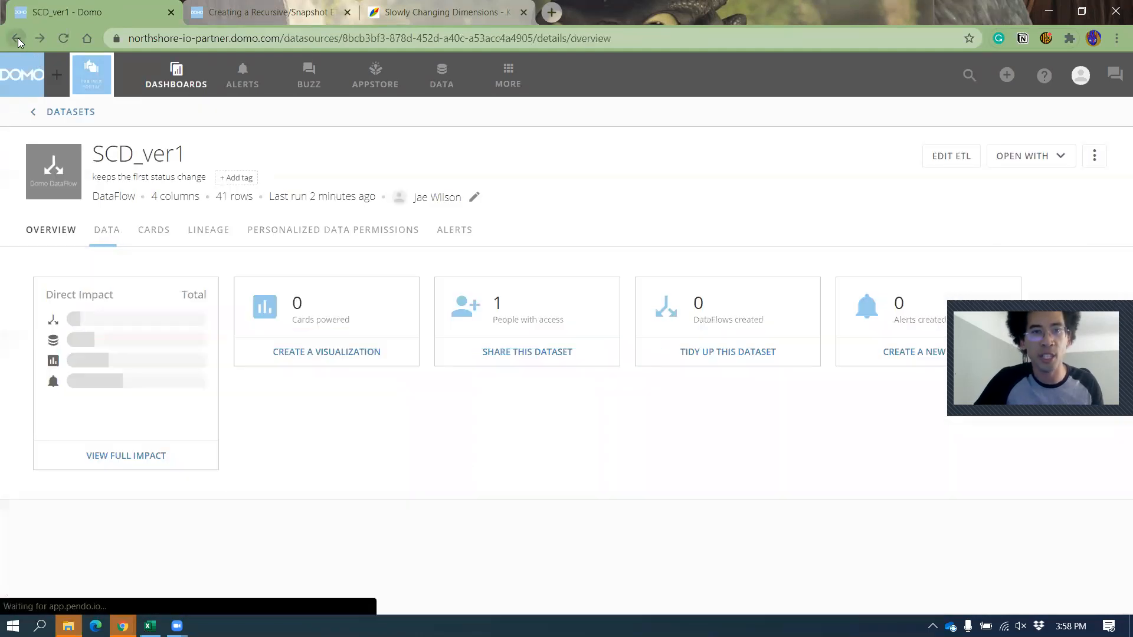
left_click(16, 37)
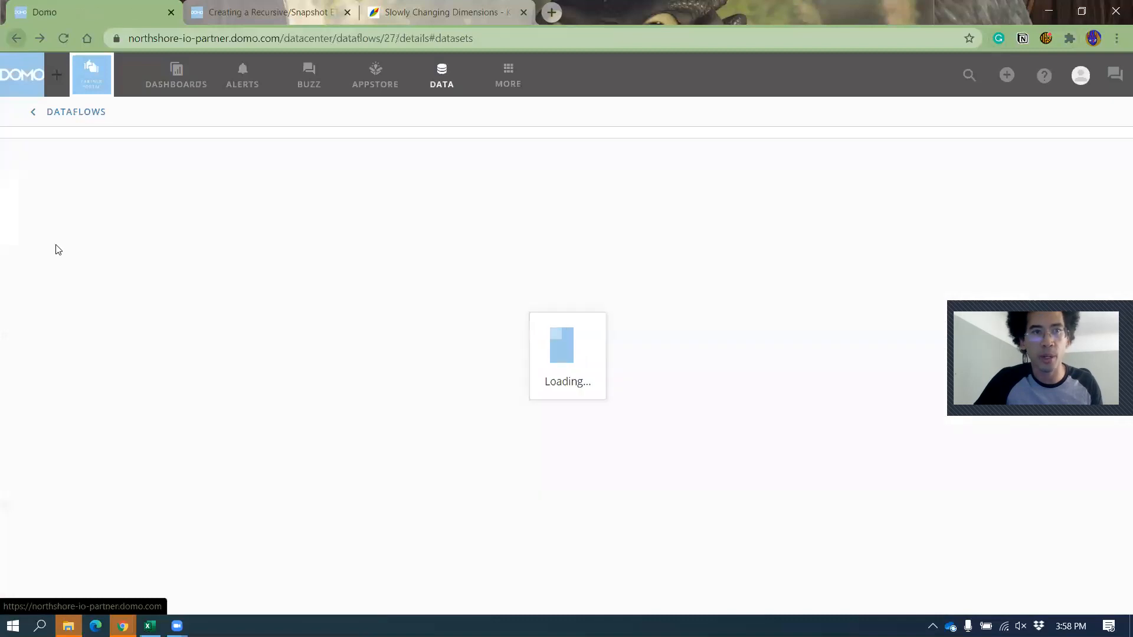
left_click(177, 512)
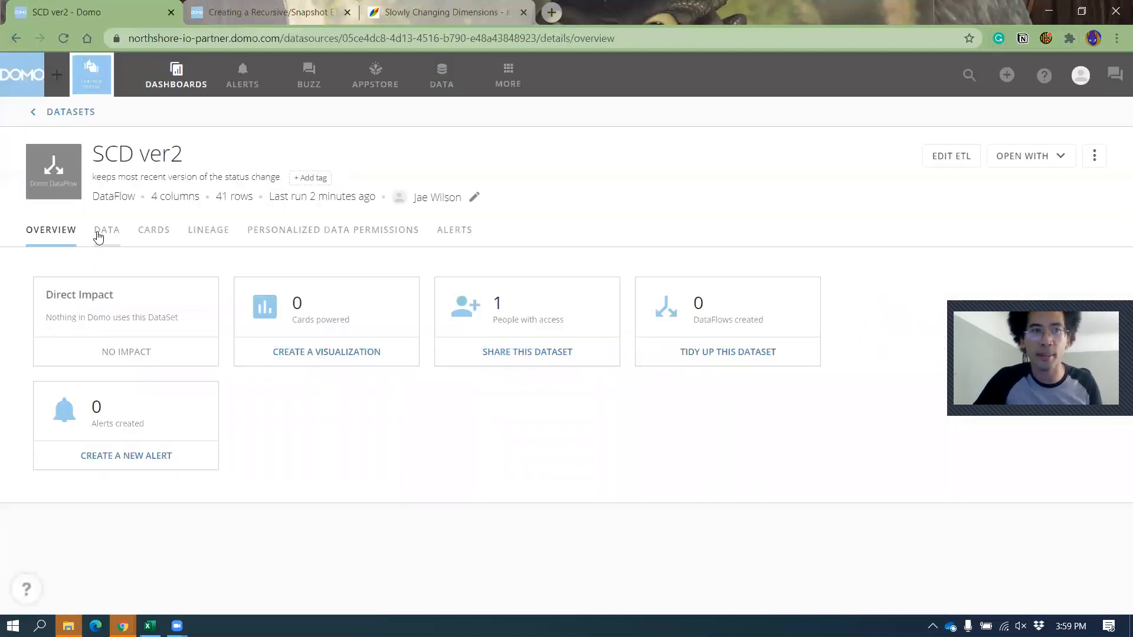
left_click(100, 234)
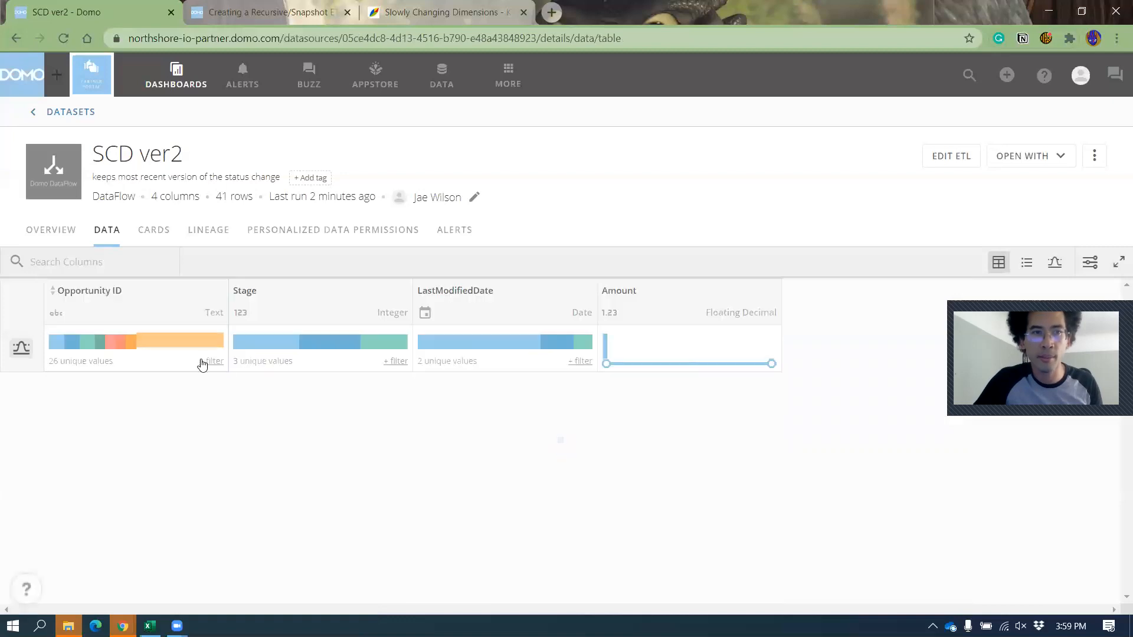
left_click(201, 362)
left_click(151, 427)
type("g")
left_click(77, 470)
left_click(199, 573)
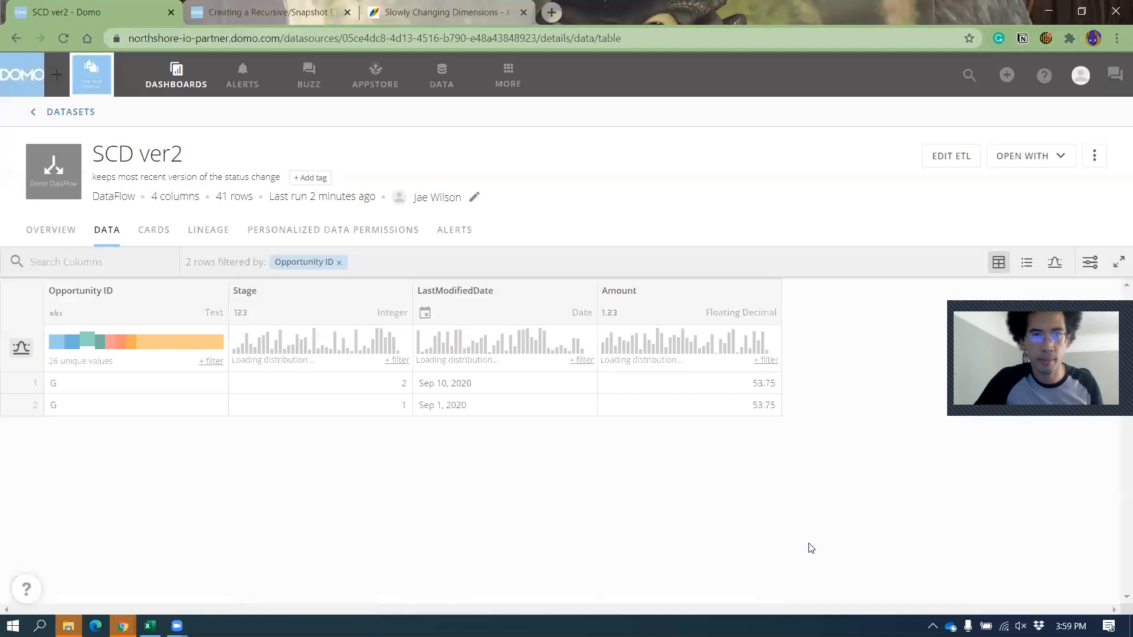
left_click_drag(116, 415, 755, 391)
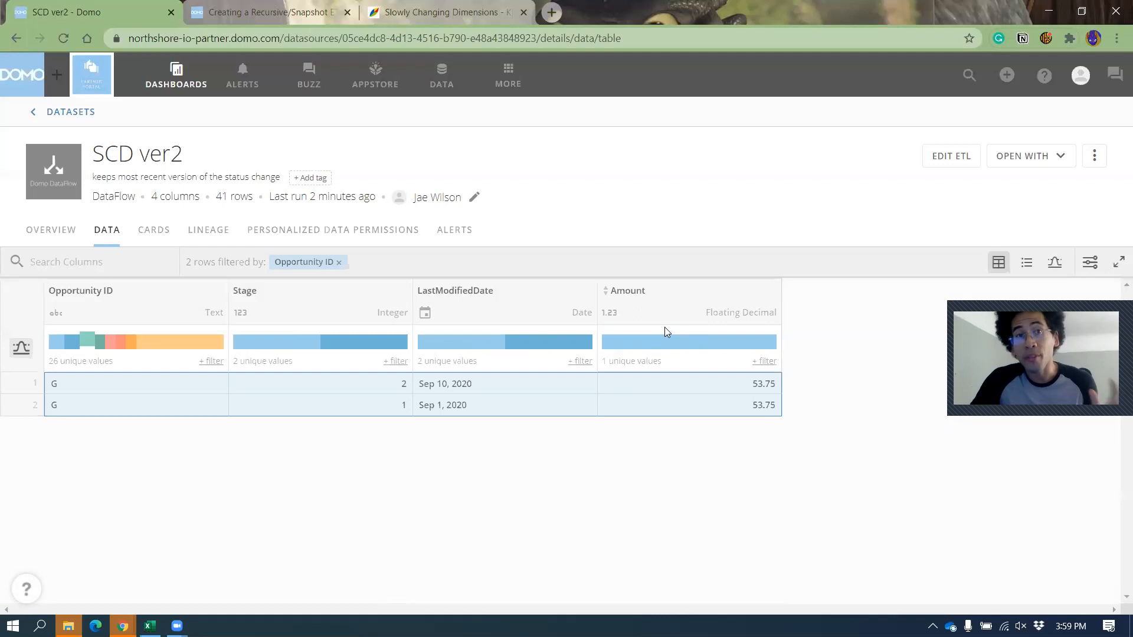
Show the beginning of the "Creating a Recursive/Snapshot ETL DataFlow" knowledge base article.
left_click(309, 12)
scroll(350, 254, "up", 20)
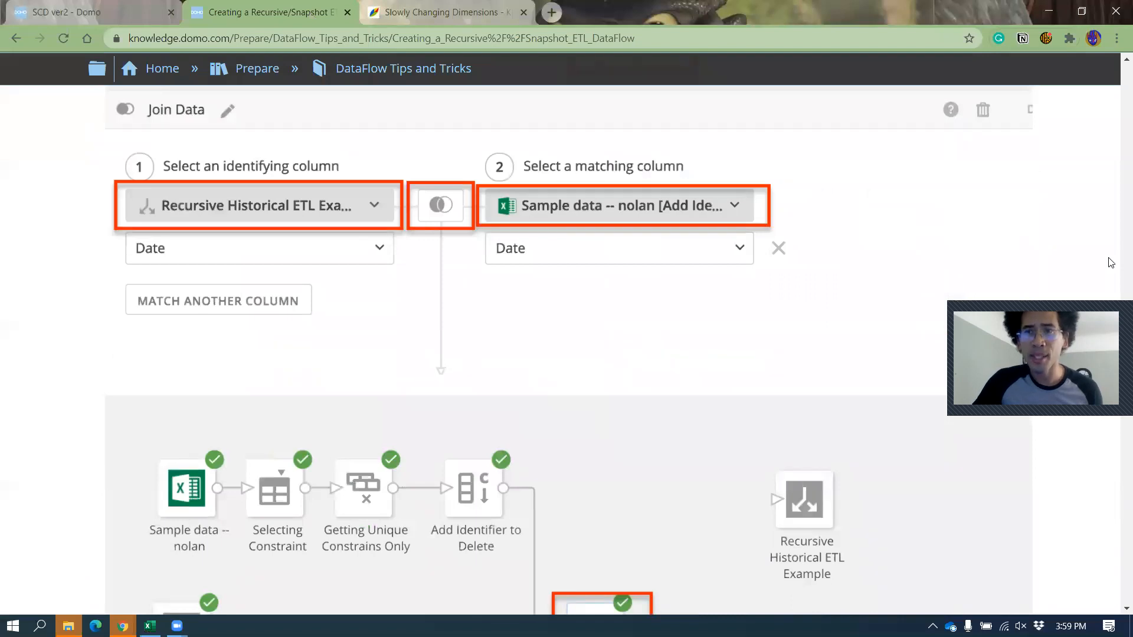
scroll(1111, 262, "up", 15)
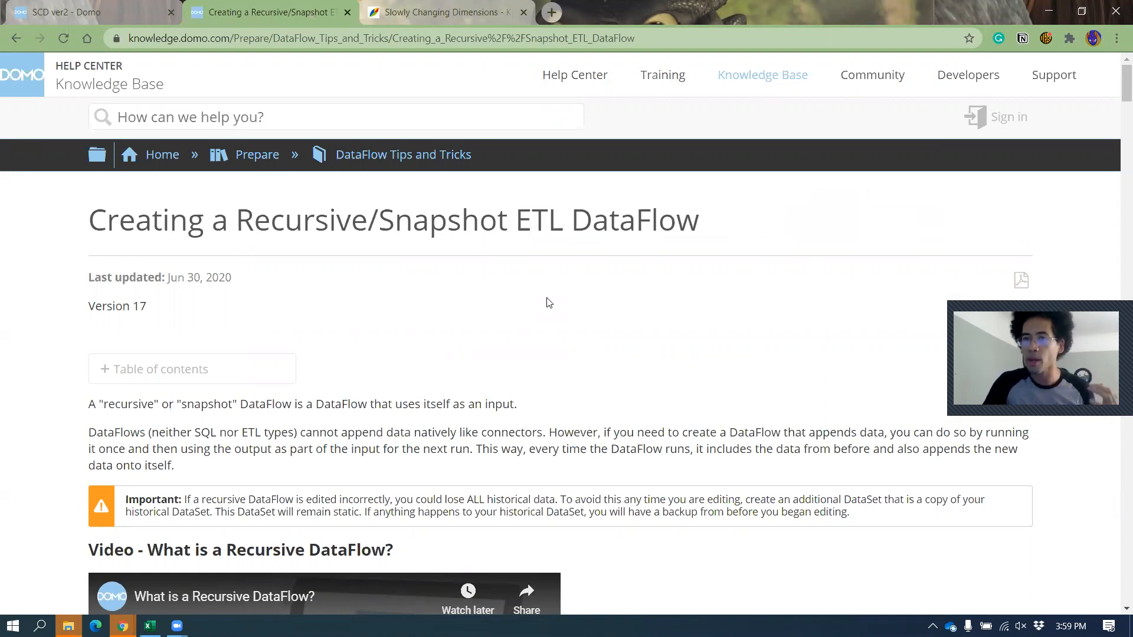
Show the Kimball Group "Slowly Changing Dimensions" article and highlight "Types 1" and "2" in its section on the three types.
left_click(439, 20)
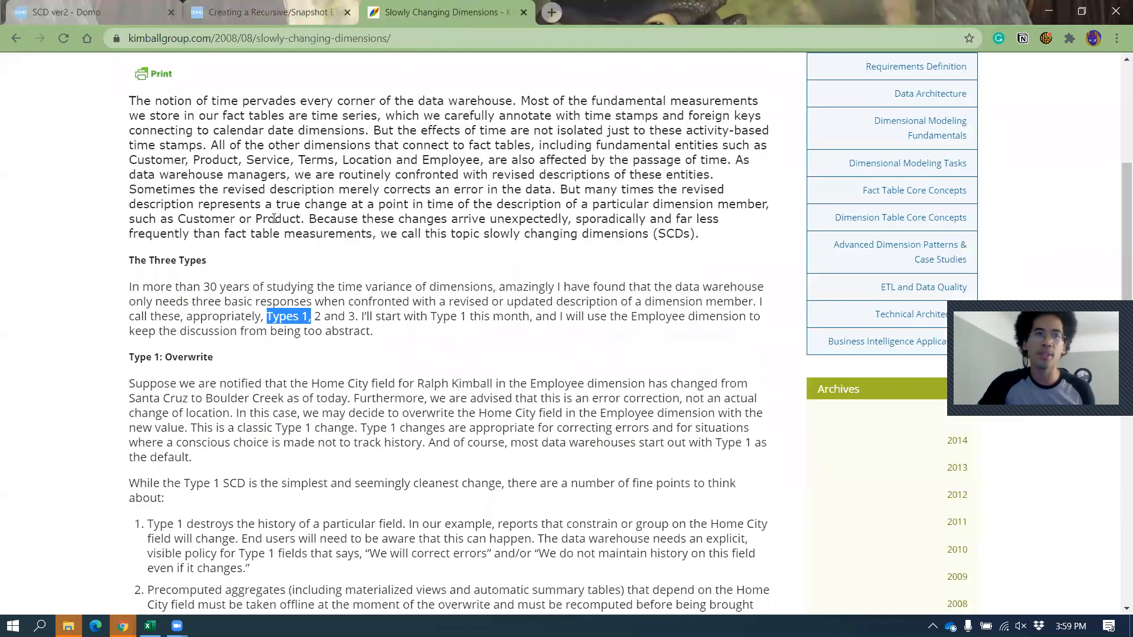
scroll(274, 219, "up", 5)
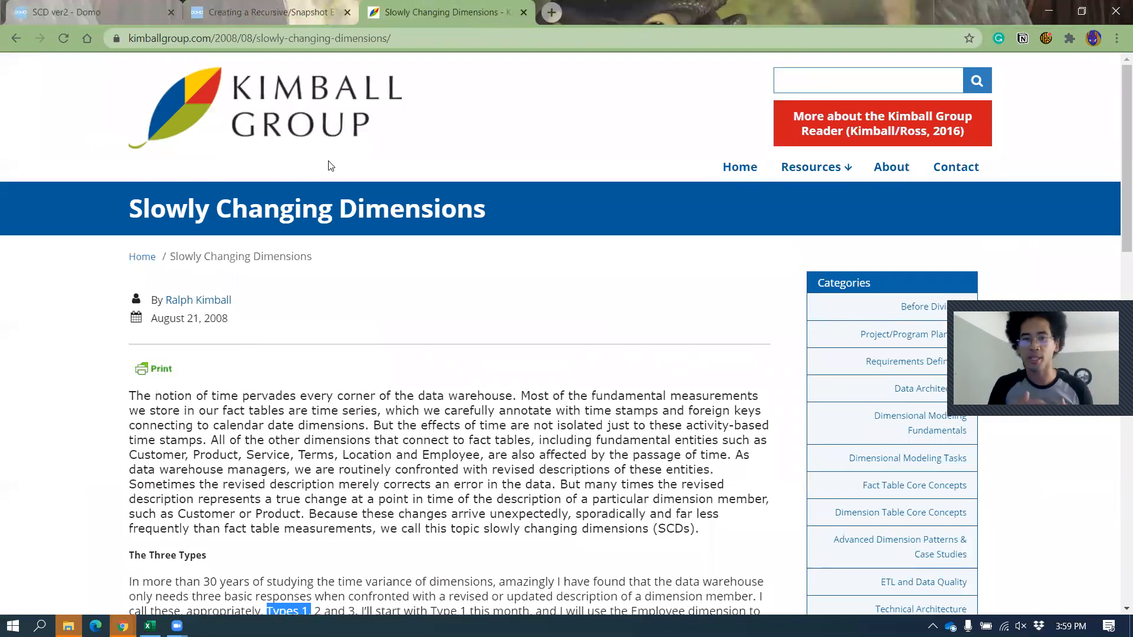
scroll(506, 310, "down", 3)
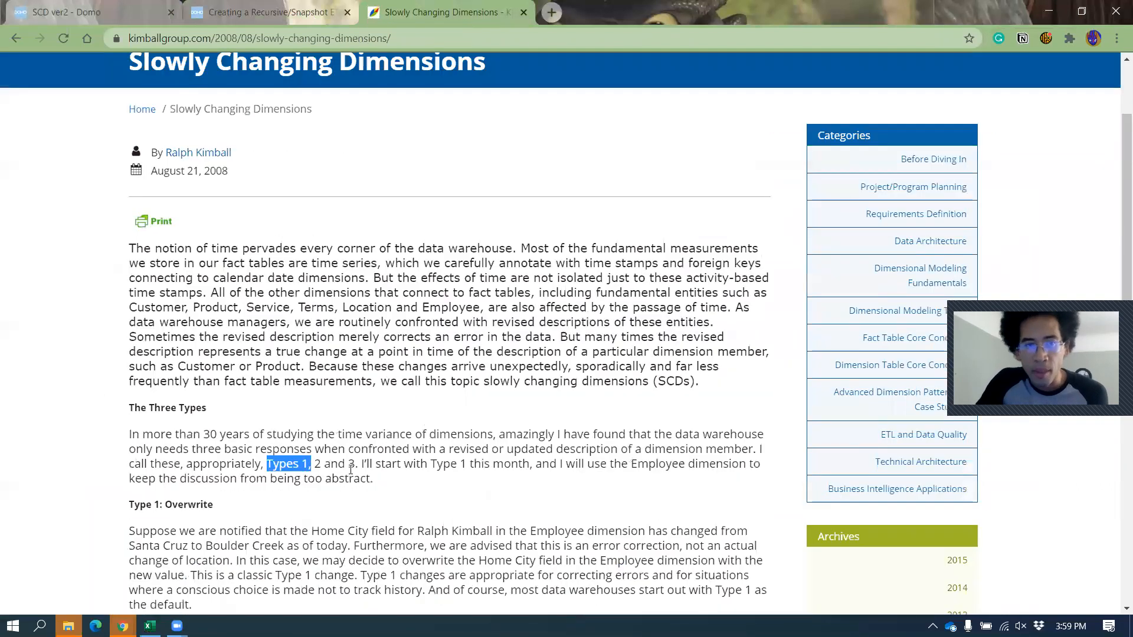
double_click(284, 468)
left_click_drag(307, 464, 268, 462)
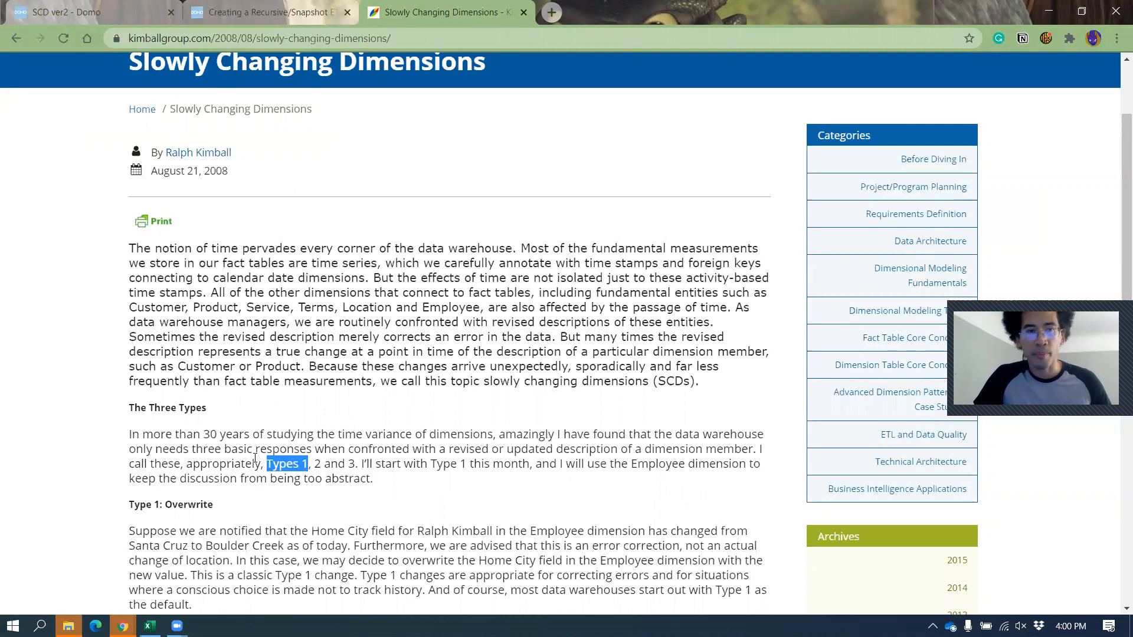
left_click(317, 463)
double_click(318, 463)
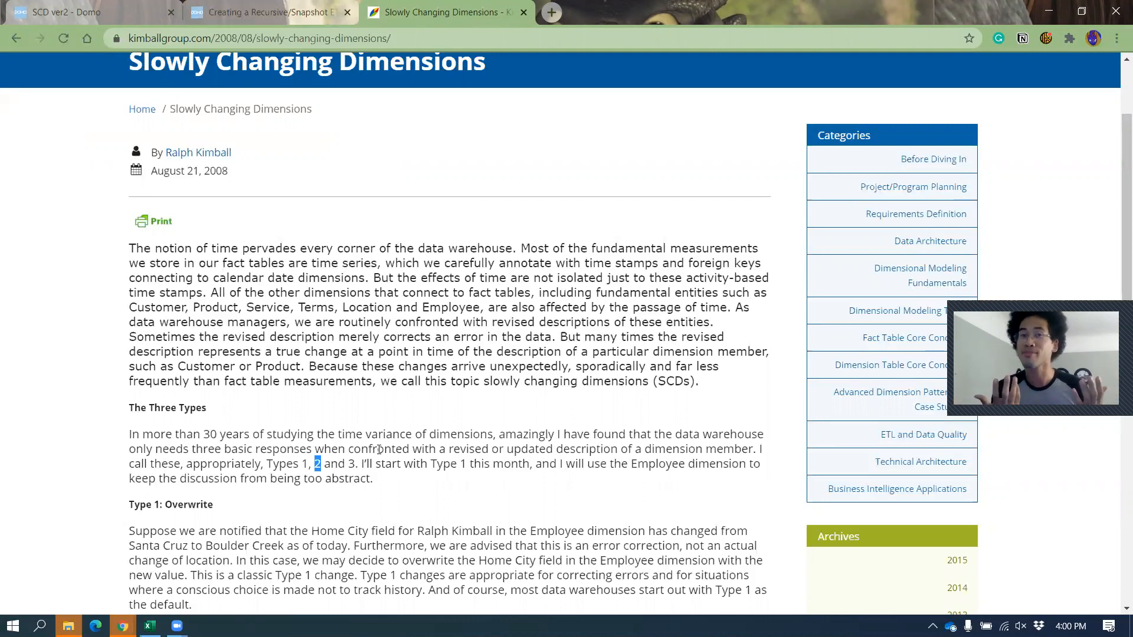
Return to the SCD ver2 dataset's data filtered to Opportunity ID G.
key("alt+Tab")
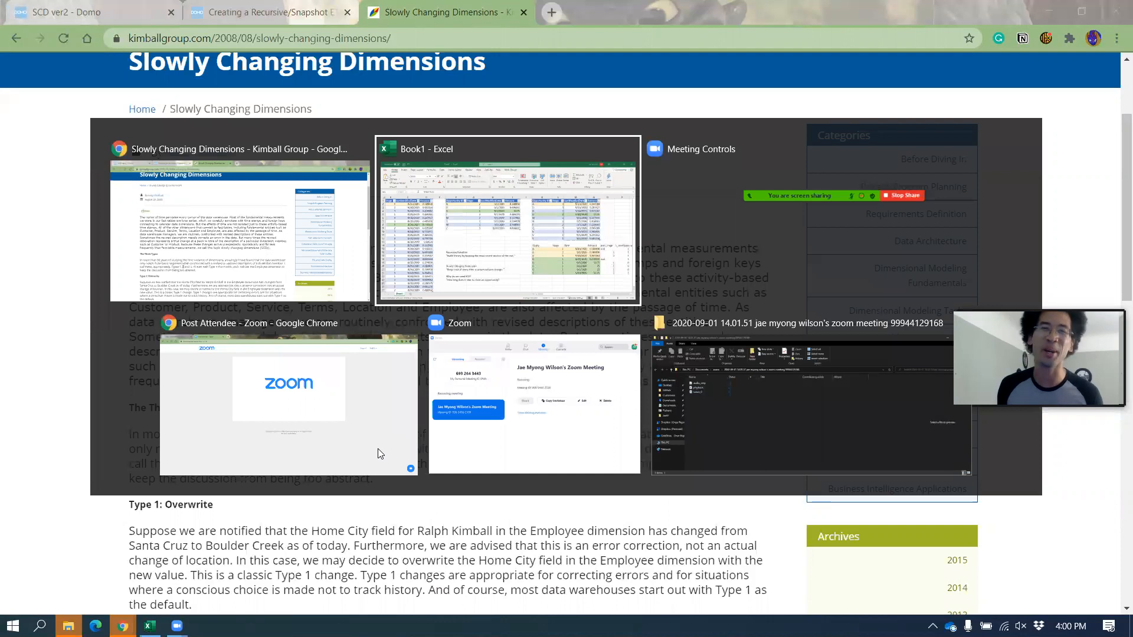
key("alt+shift+Tab")
left_click(69, 6)
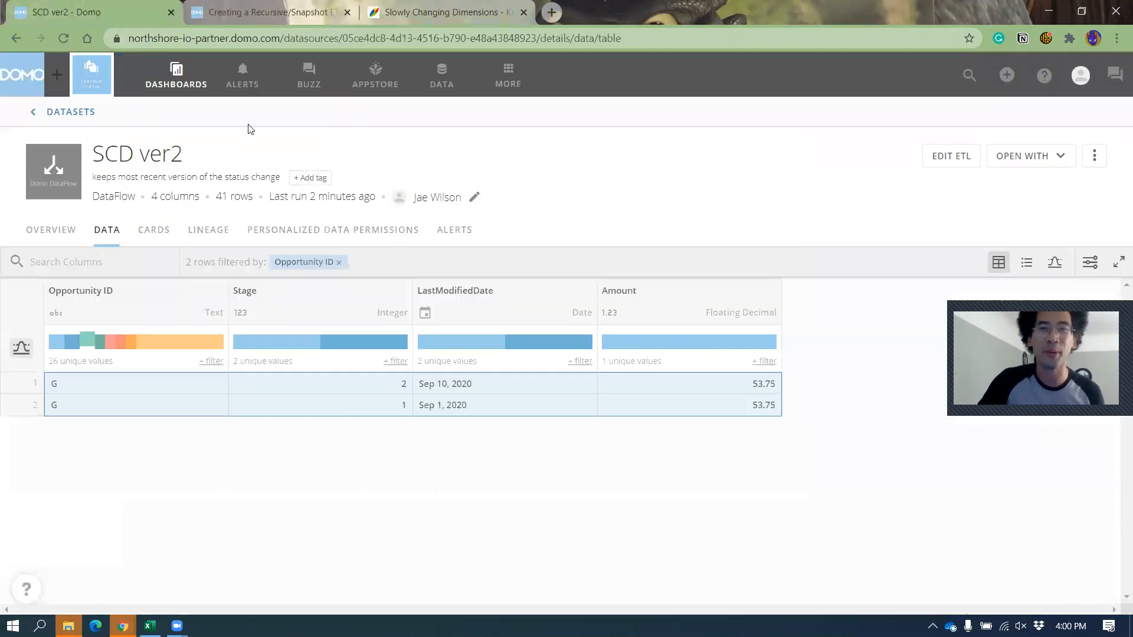